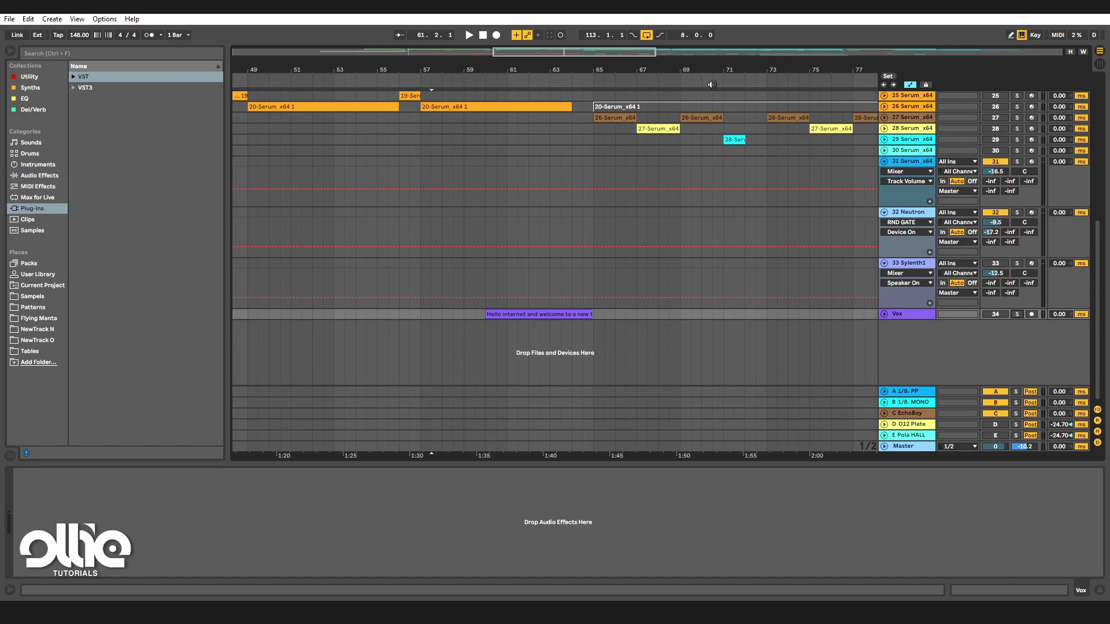
Unfold and solo the Vox track, then set its volume to 0 dB while auditioning the vocal clip from bar 60.
{"action": "key", "text": "u"}
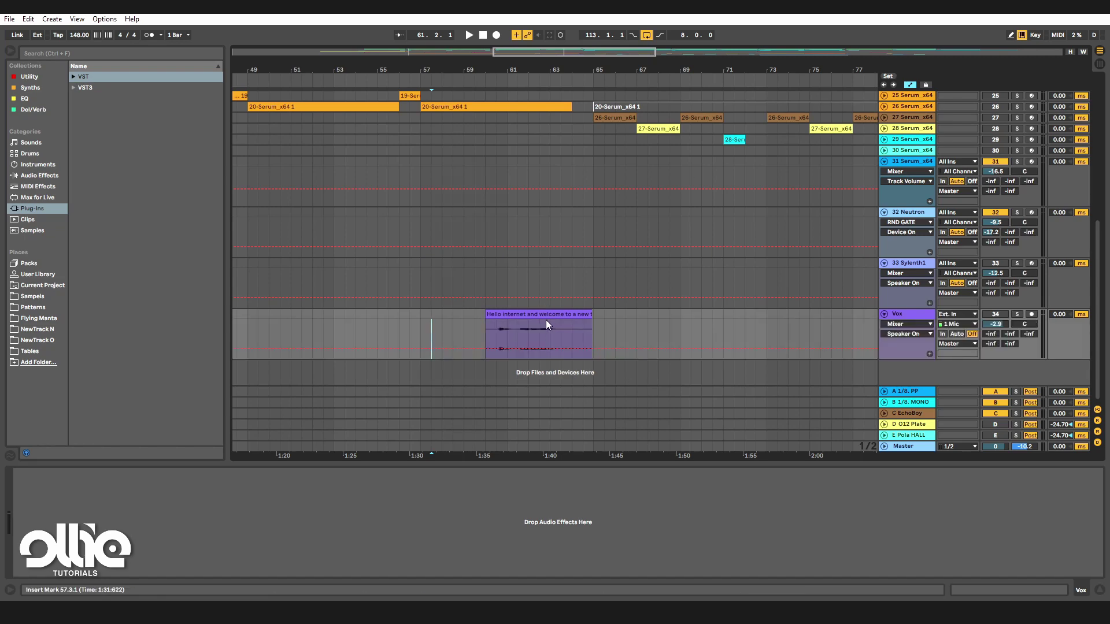
{"action": "left_click", "coordinate": [486, 329]}
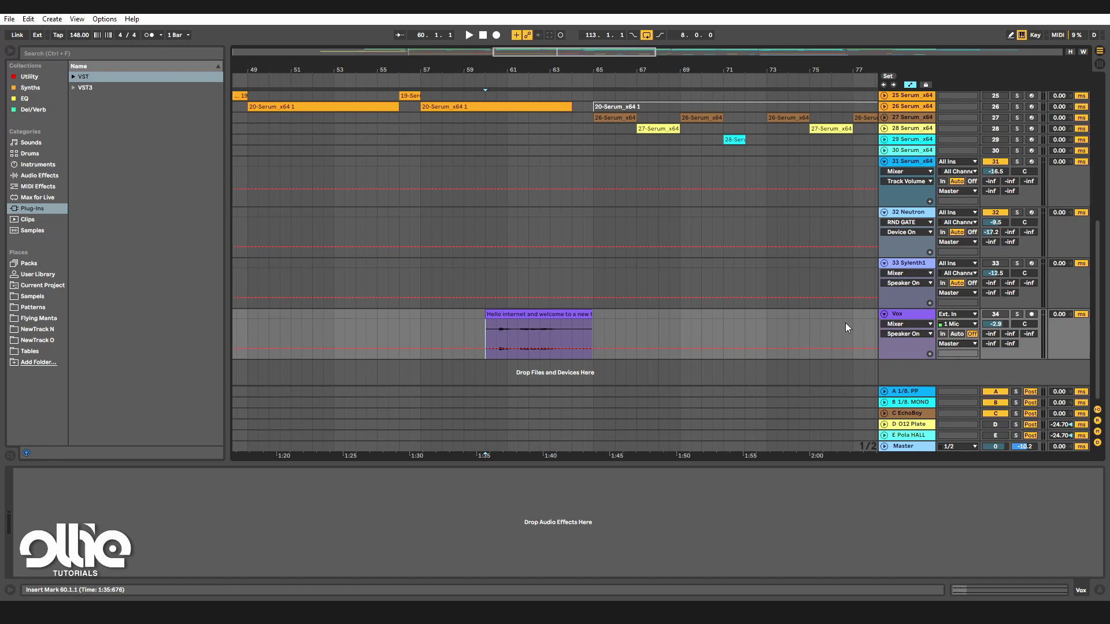
{"action": "left_click", "coordinate": [1018, 315]}
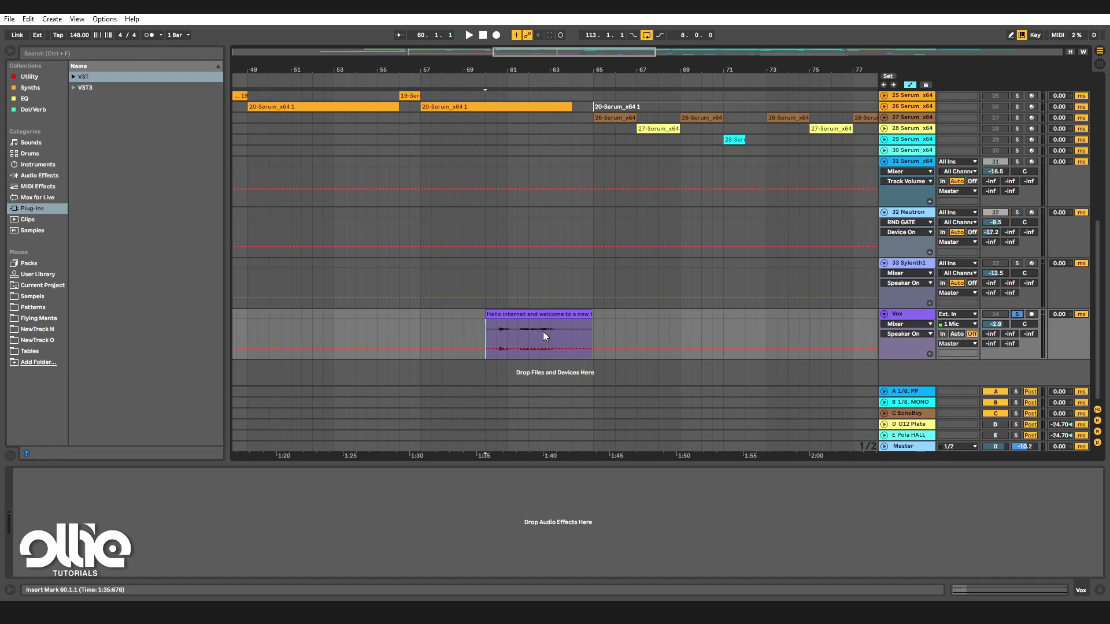
{"action": "key", "text": "space"}
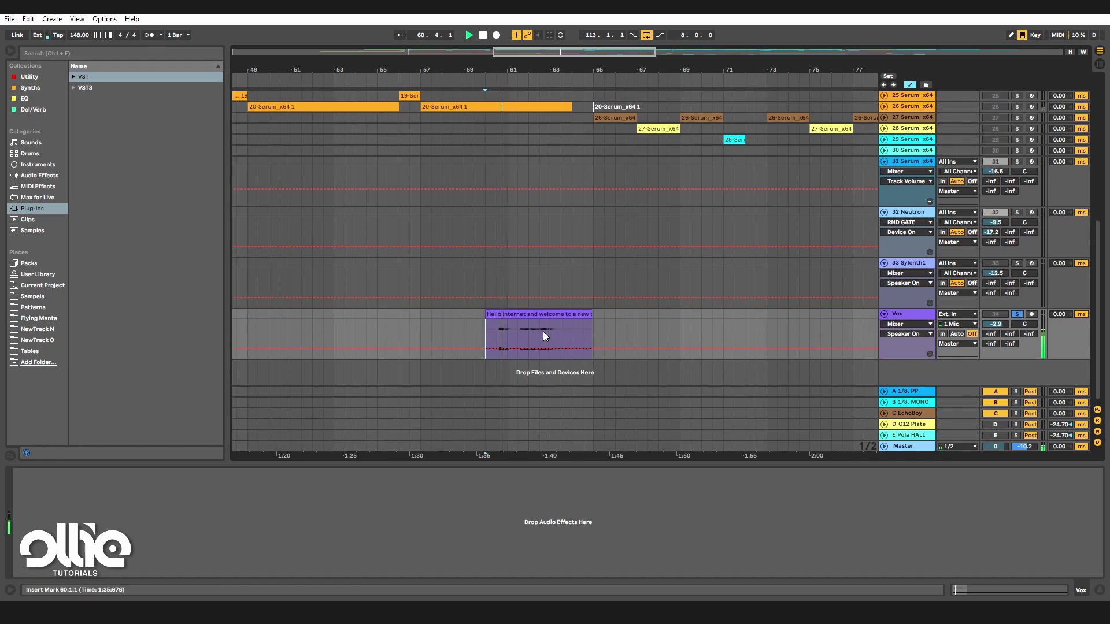
{"action": "left_click_drag", "start_coordinate": [986, 327], "coordinate": [987, 278]}
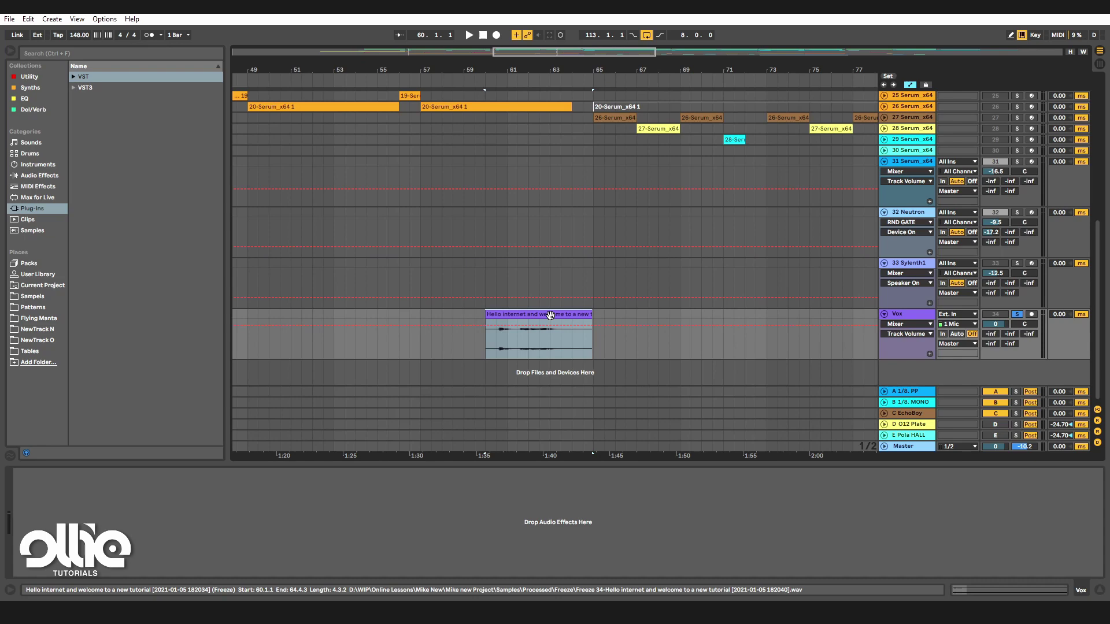
Move the vocal clip on the Vox track to start at bar 57 and paste a copy of it at bar 65.
{"action": "left_click_drag", "start_coordinate": [550, 315], "coordinate": [485, 322]}
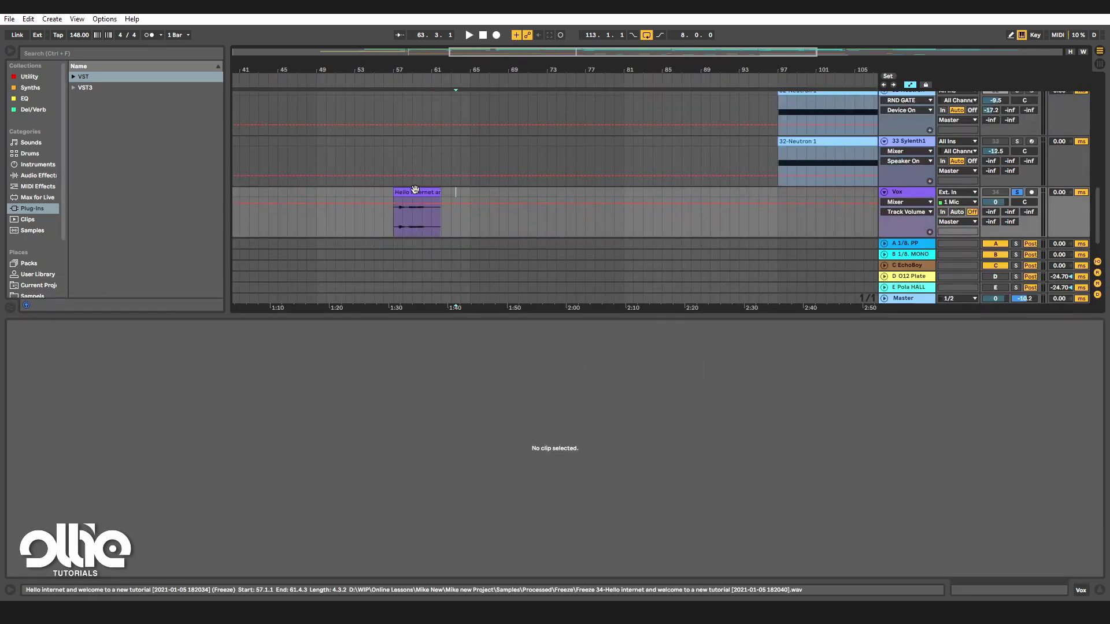
{"action": "left_click", "coordinate": [414, 191]}
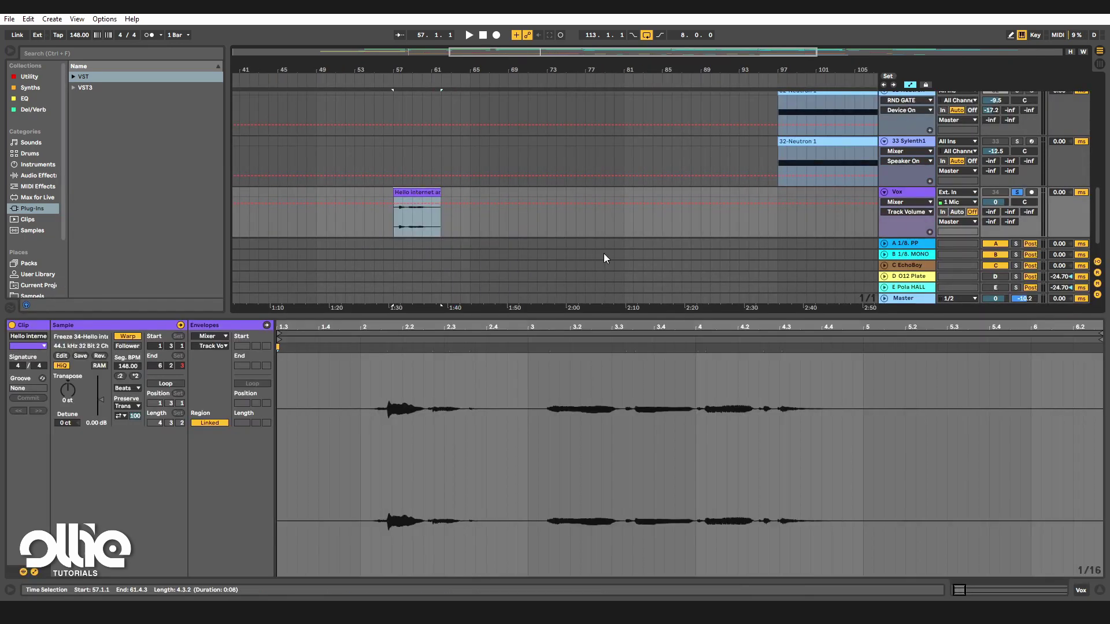
{"action": "left_click", "coordinate": [473, 193]}
{"action": "key", "text": "ctrl+v"}
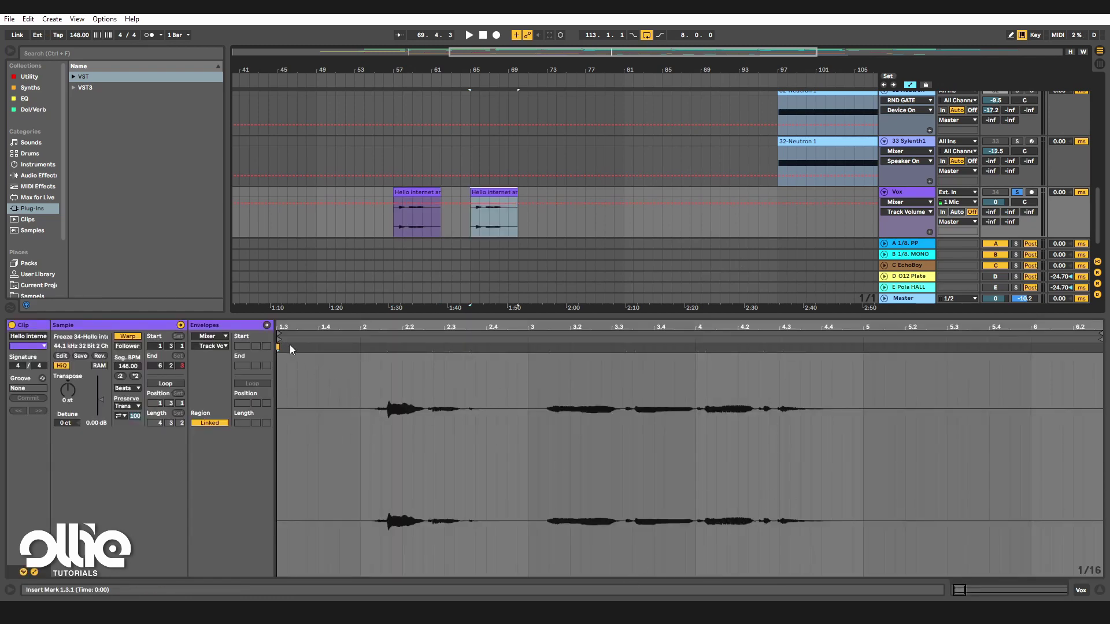
Set the copied clip's start just before the first word and make that point position 1.1.1 of the sample.
{"action": "left_click_drag", "start_coordinate": [280, 340], "coordinate": [396, 345]}
{"action": "scroll", "coordinate": [380, 394], "scroll_direction": "up", "scroll_amount": 3}
{"action": "scroll", "coordinate": [344, 385], "scroll_direction": "up", "scroll_amount": 3}
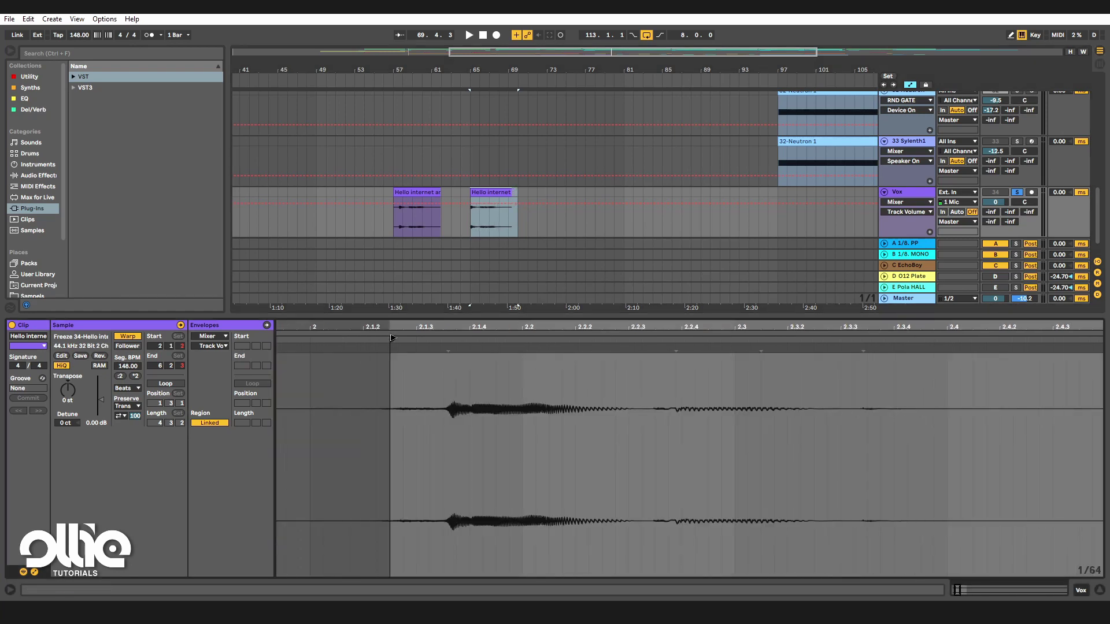
{"action": "right_click", "coordinate": [393, 343]}
{"action": "left_click", "coordinate": [421, 353]}
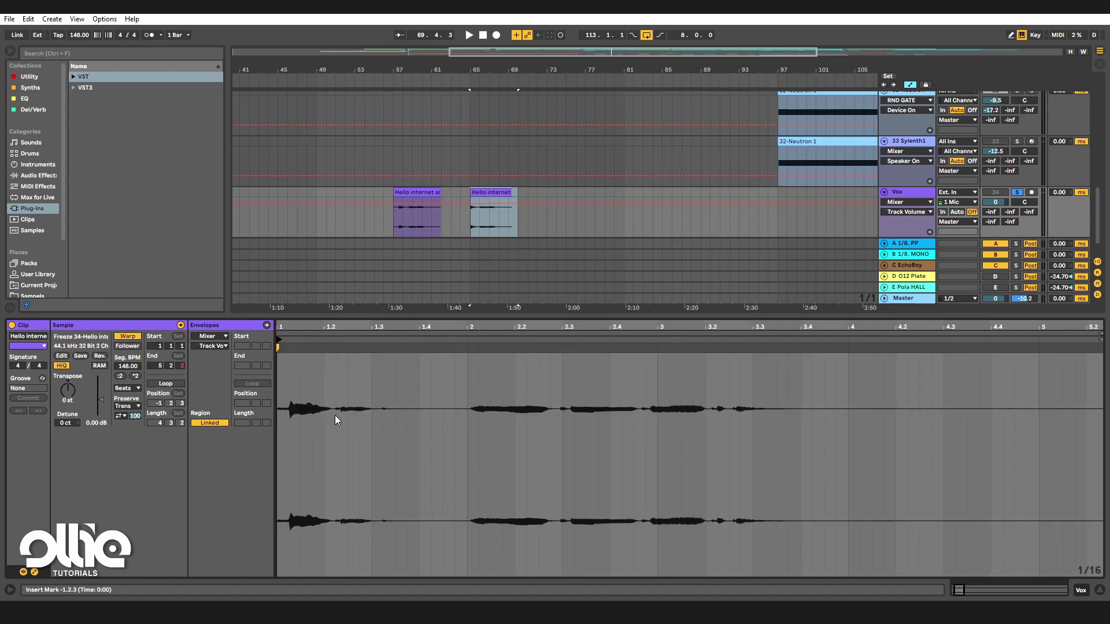
Delete the section from 65.3.1 to 66.1.1 in the copied clip and move the remaining vocal up to 65.3.1.
{"action": "left_click", "coordinate": [481, 230]}
{"action": "key", "text": "z"}
{"action": "scroll", "coordinate": [436, 230], "scroll_direction": "up", "scroll_amount": 3}
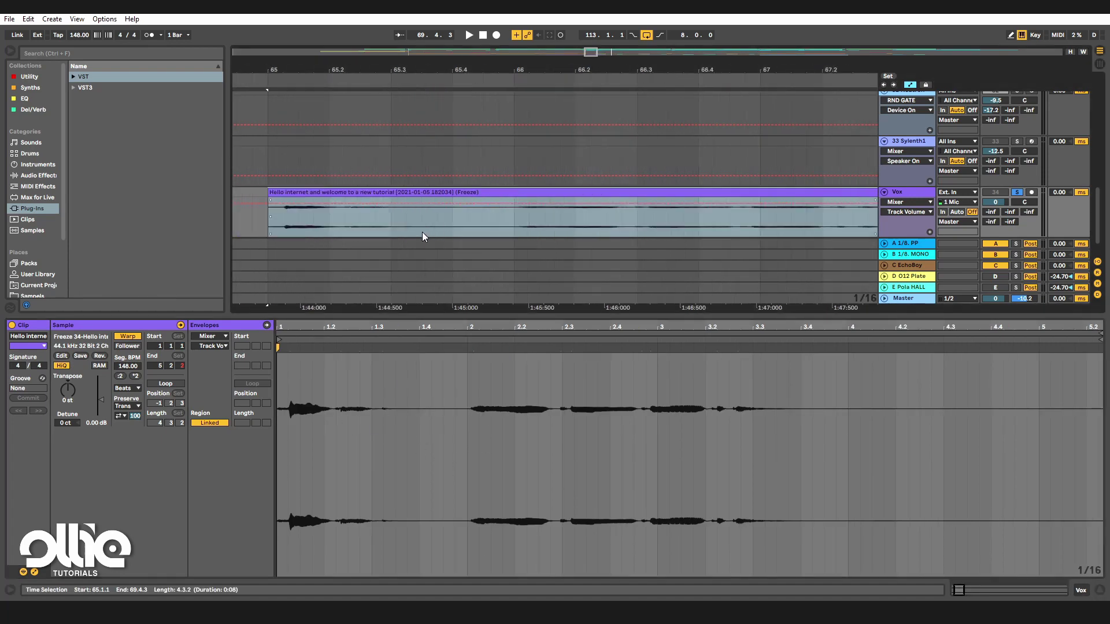
{"action": "left_click", "coordinate": [400, 229]}
{"action": "left_click_drag", "start_coordinate": [396, 227], "coordinate": [516, 223]}
{"action": "key", "text": "ctrl+e"}
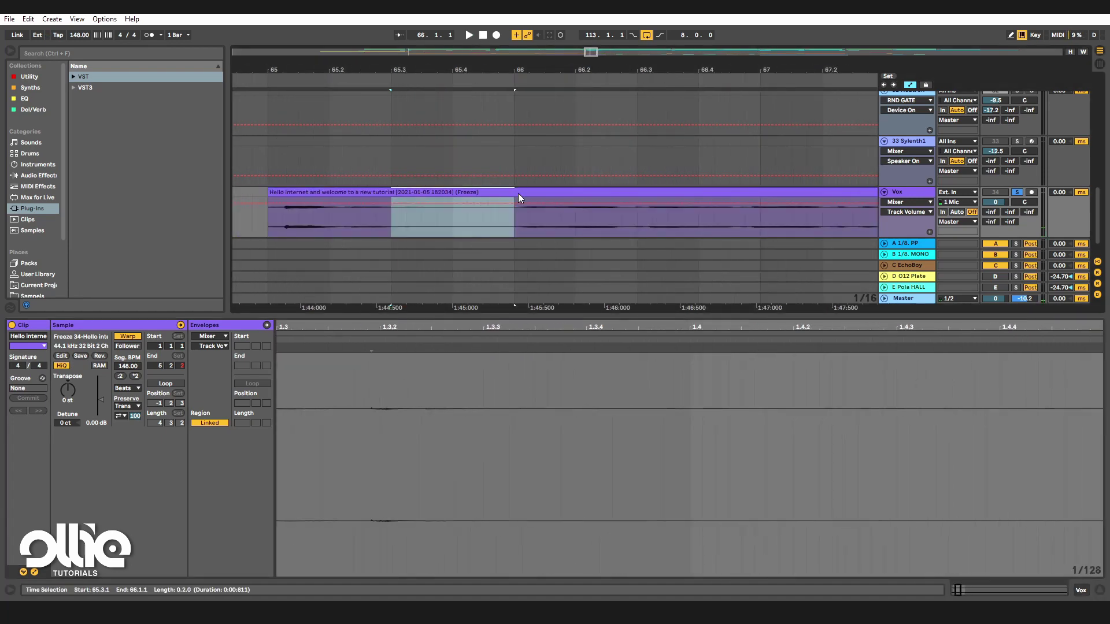
{"action": "key", "text": "Delete"}
{"action": "left_click_drag", "start_coordinate": [575, 193], "coordinate": [450, 193]}
Trim the silent end of the second vocal piece and move the rest of the vocal back to about 65.4.3.
{"action": "scroll", "coordinate": [466, 227], "scroll_direction": "up", "scroll_amount": 3}
{"action": "scroll", "coordinate": [470, 226], "scroll_direction": "up", "scroll_amount": 2}
{"action": "left_click", "coordinate": [471, 225]}
{"action": "left_click_drag", "start_coordinate": [536, 223], "coordinate": [469, 220]}
{"action": "key", "text": "Delete"}
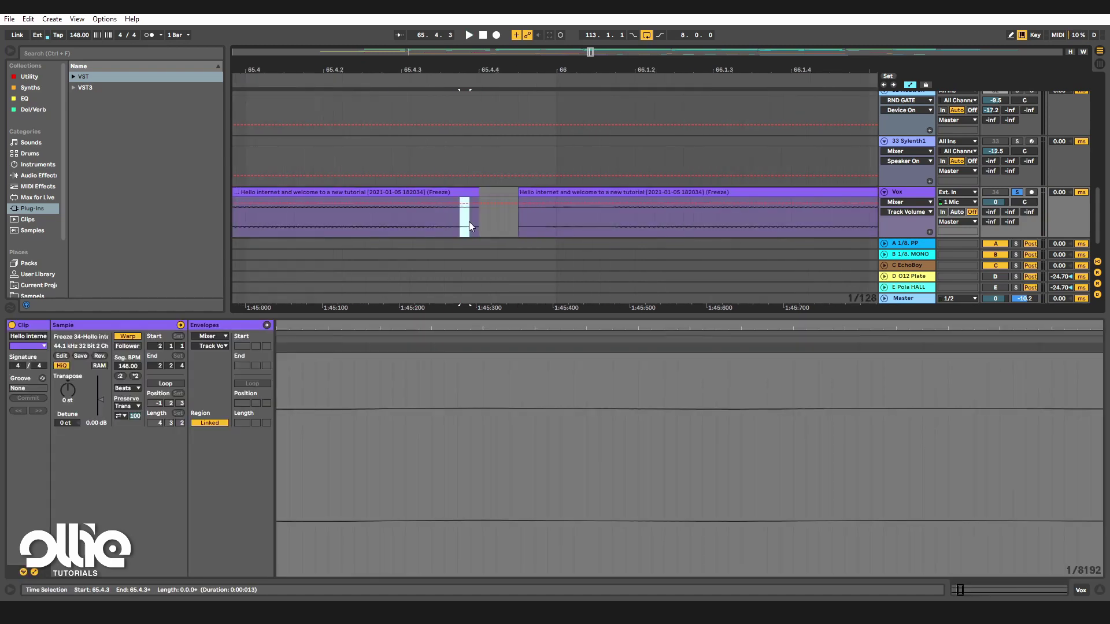
{"action": "left_click_drag", "start_coordinate": [572, 191], "coordinate": [493, 190]}
{"action": "scroll", "coordinate": [449, 210], "scroll_direction": "down", "scroll_amount": 5}
{"action": "scroll", "coordinate": [467, 220], "scroll_direction": "up", "scroll_amount": 8}
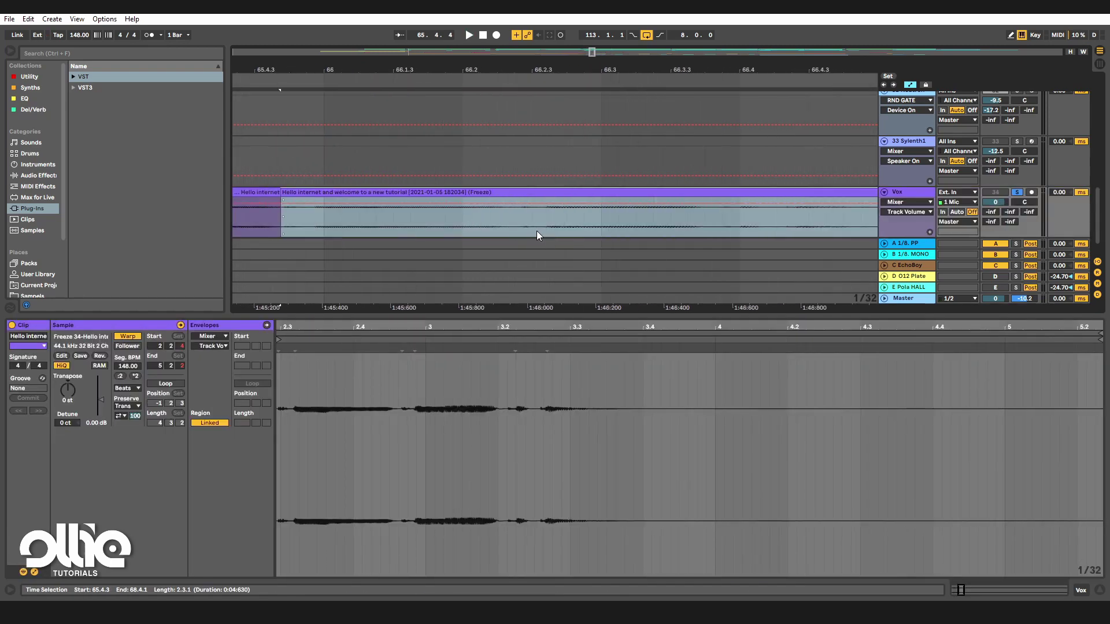
Close the next gap so the last vocal piece starts at about 66.2.2, and delete the tail after 67.1.3.
{"action": "left_click_drag", "start_coordinate": [467, 228], "coordinate": [686, 195]}
{"action": "key", "text": "ctrl+e"}
{"action": "scroll", "coordinate": [519, 215], "scroll_direction": "down", "scroll_amount": 5}
{"action": "left_click", "coordinate": [387, 224]}
{"action": "key", "text": "space"}
{"action": "scroll", "coordinate": [515, 226], "scroll_direction": "down", "scroll_amount": 4}
{"action": "key", "text": "space"}
{"action": "key", "text": "Delete"}
{"action": "left_click_drag", "start_coordinate": [506, 226], "coordinate": [538, 225]}
{"action": "scroll", "coordinate": [538, 225], "scroll_direction": "left", "scroll_amount": 1}
{"action": "key", "text": "Delete"}
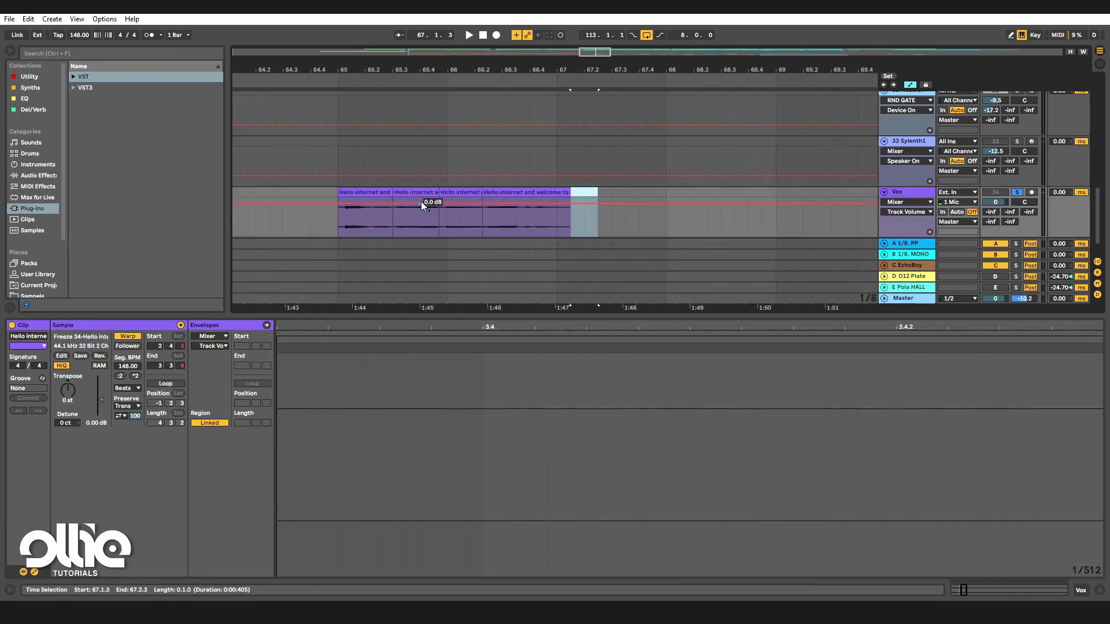
Cut the short pause inside the first vocal piece so its second part starts at 65.2.2.
{"action": "left_click", "coordinate": [374, 187]}
{"action": "scroll", "coordinate": [375, 217], "scroll_direction": "up", "scroll_amount": 10}
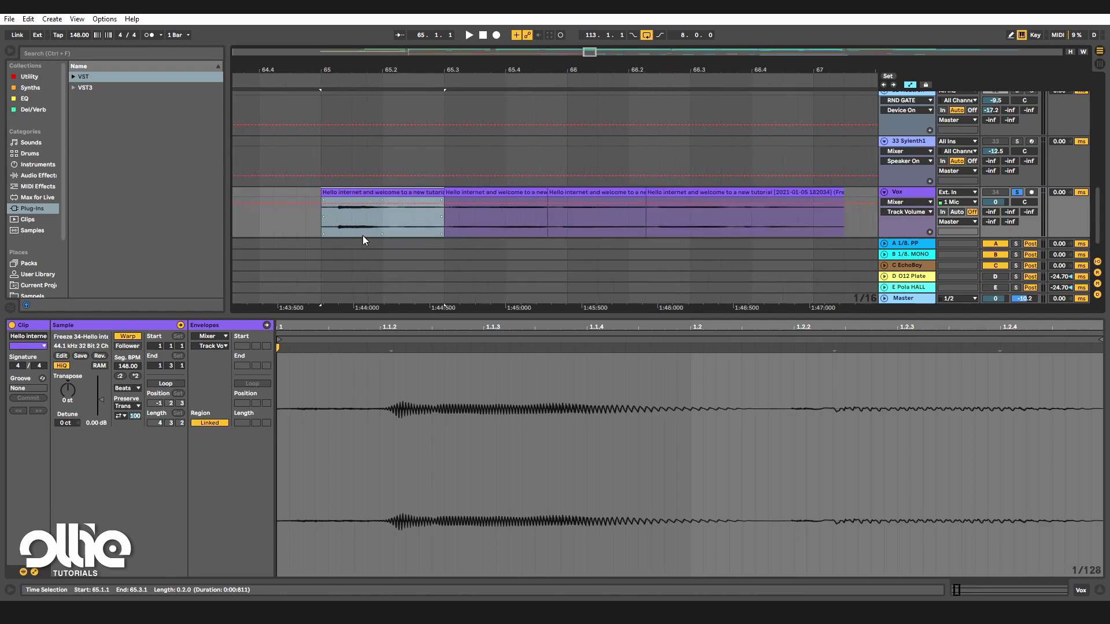
{"action": "scroll", "coordinate": [396, 232], "scroll_direction": "down", "scroll_amount": 6}
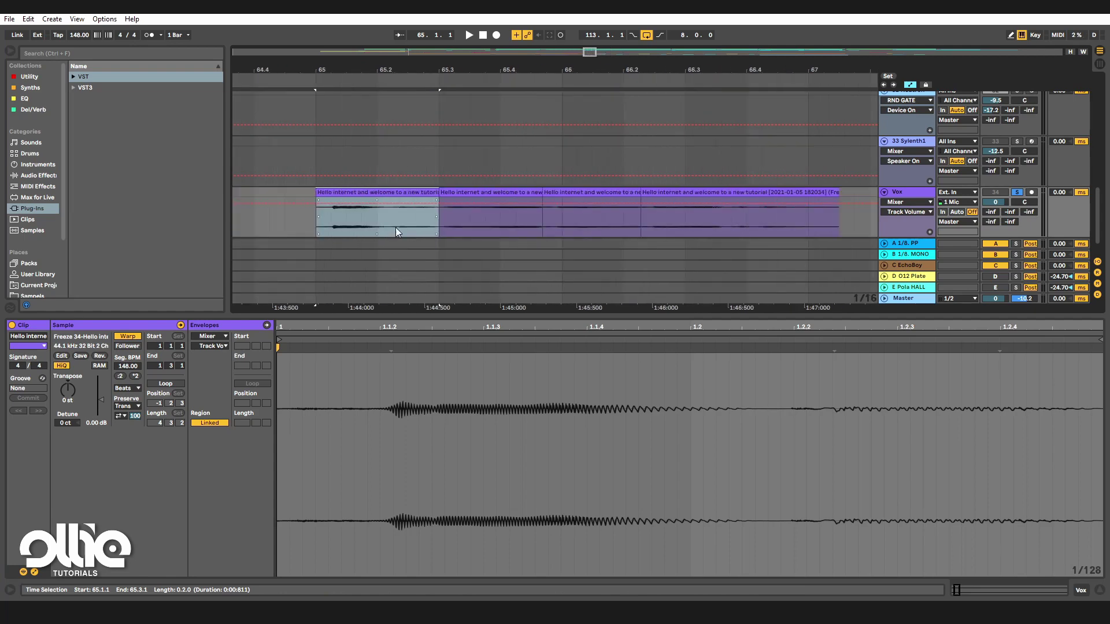
{"action": "left_click", "coordinate": [482, 193]}
{"action": "scroll", "coordinate": [388, 223], "scroll_direction": "up", "scroll_amount": 4}
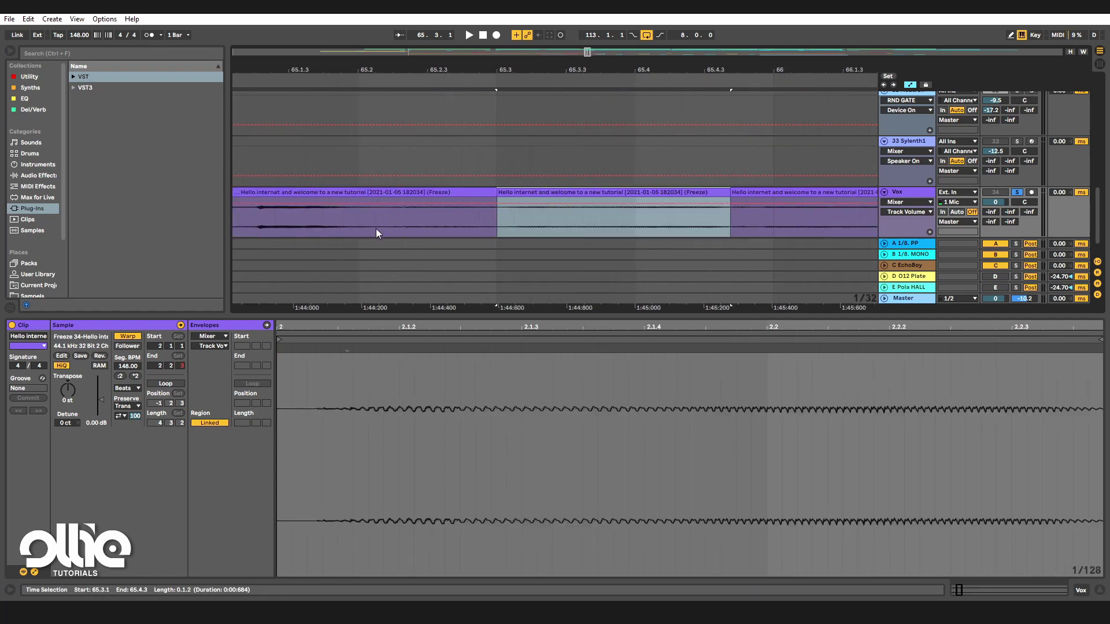
{"action": "left_click_drag", "start_coordinate": [376, 227], "coordinate": [383, 201]}
{"action": "key", "text": "Delete"}
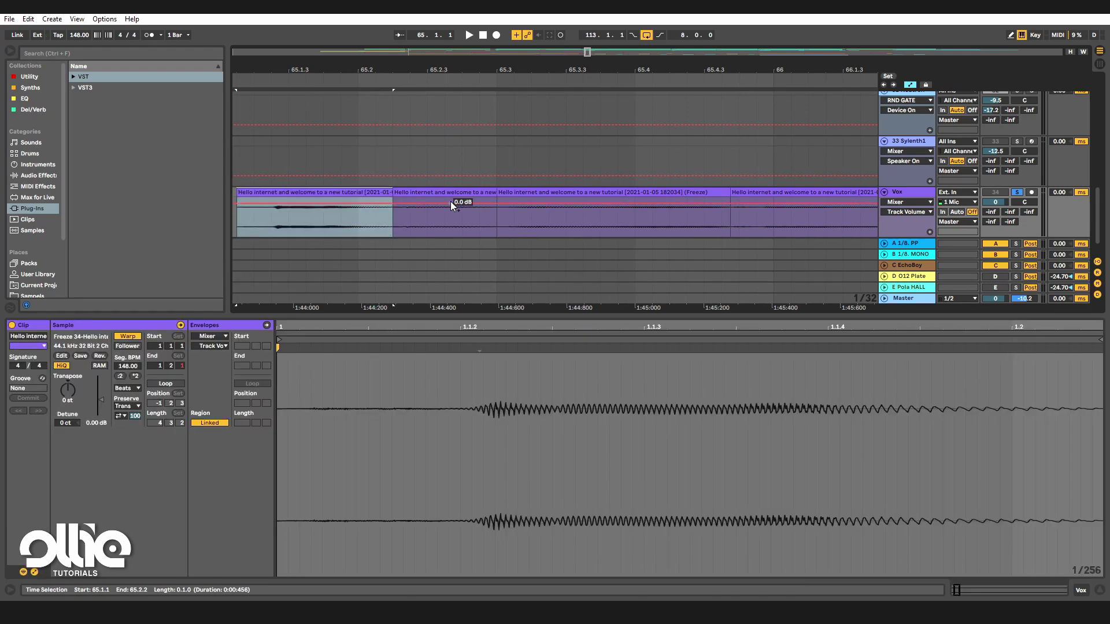
Raise the clip gain of the second vocal piece to 7.56 dB and of the third to 5.69 dB.
{"action": "left_click", "coordinate": [449, 202]}
{"action": "scroll", "coordinate": [429, 451], "scroll_direction": "down", "scroll_amount": 4}
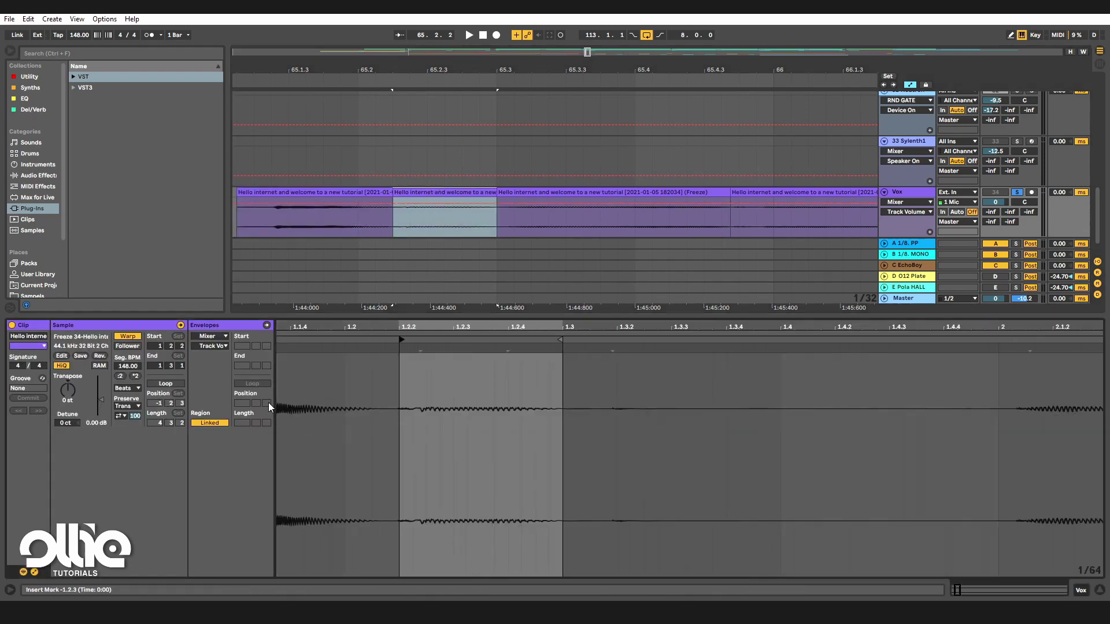
{"action": "left_click", "coordinate": [104, 399]}
{"action": "left_click_drag", "start_coordinate": [107, 397], "coordinate": [106, 388]}
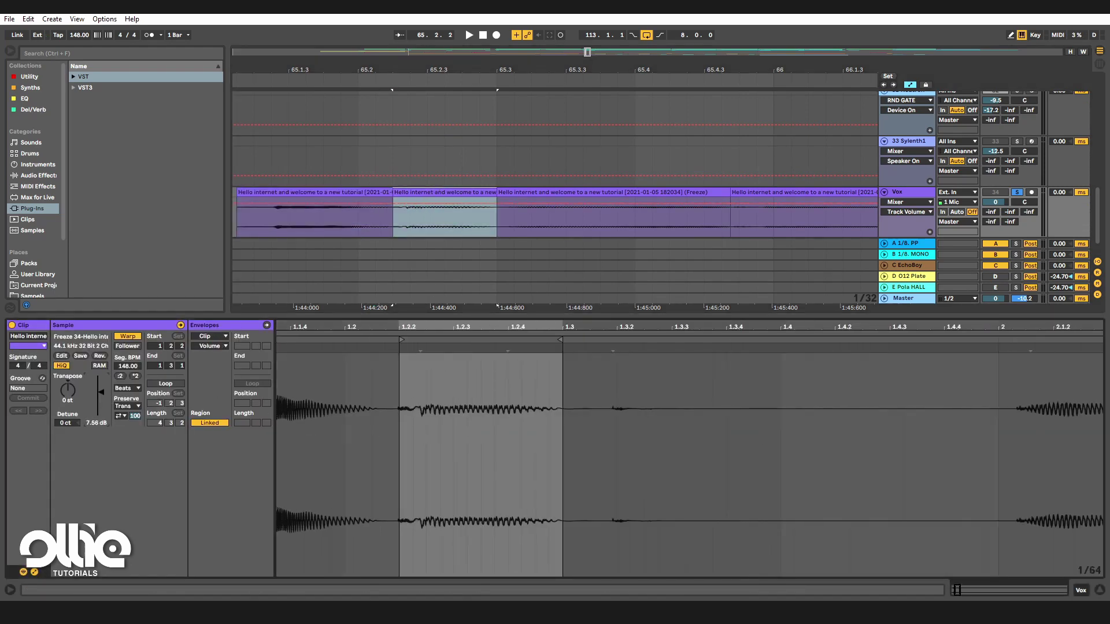
{"action": "scroll", "coordinate": [483, 195], "scroll_direction": "down", "scroll_amount": 3}
{"action": "left_click", "coordinate": [482, 195]}
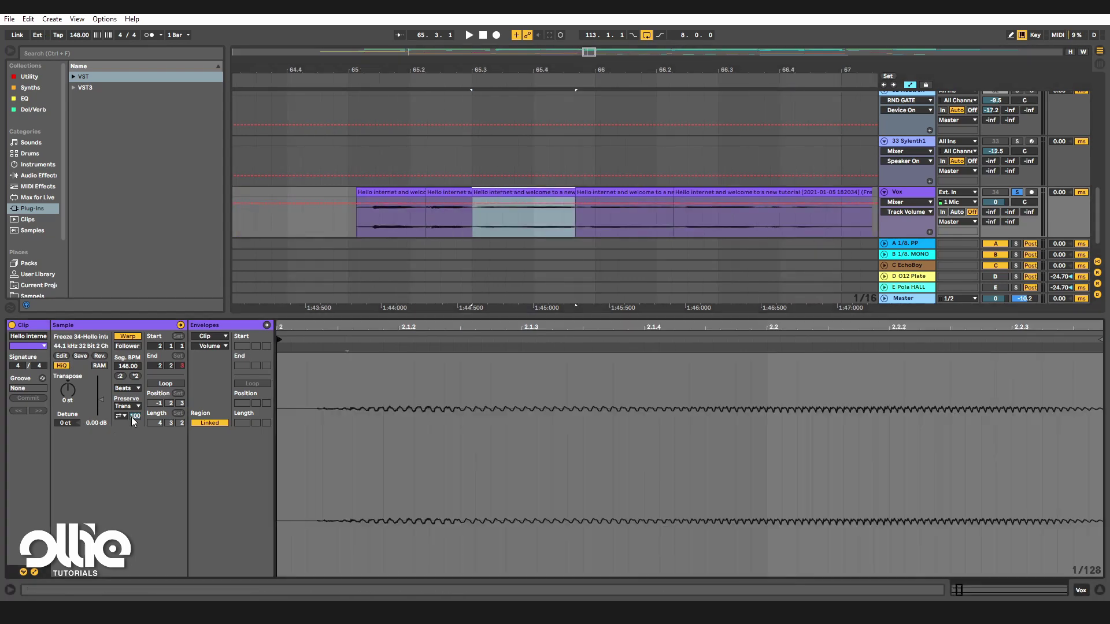
{"action": "left_click_drag", "start_coordinate": [106, 399], "coordinate": [106, 394]}
{"action": "scroll", "coordinate": [396, 173], "scroll_direction": "down", "scroll_amount": 3}
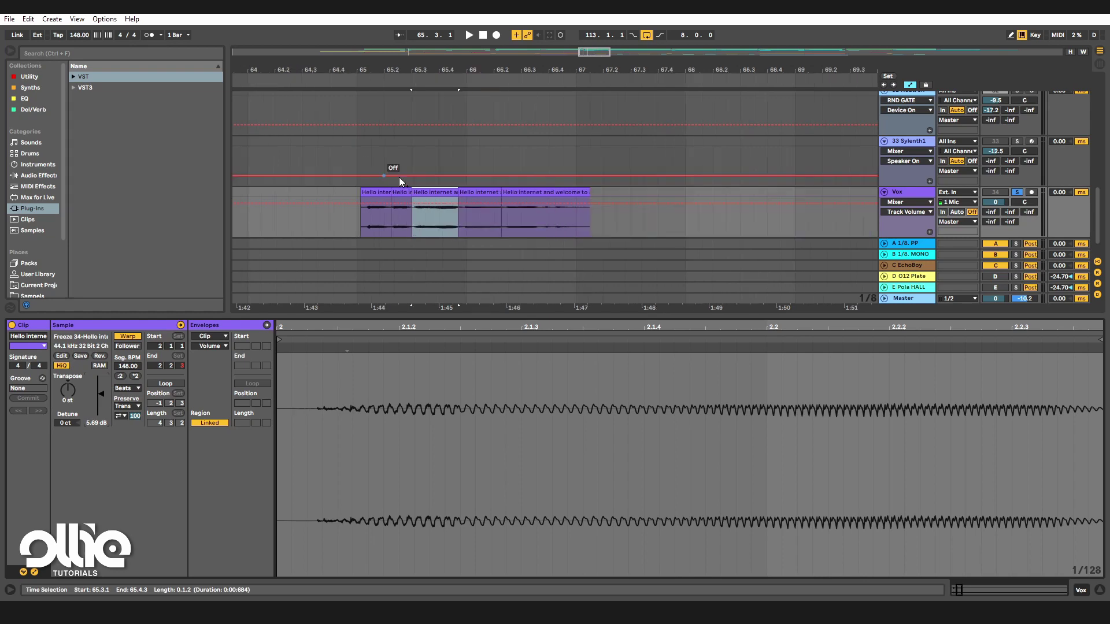
Raise the clip gain of the fourth vocal piece and set the last piece's gain to 5.50 dB.
{"action": "scroll", "coordinate": [470, 191], "scroll_direction": "up", "scroll_amount": 3}
{"action": "left_click", "coordinate": [476, 192]}
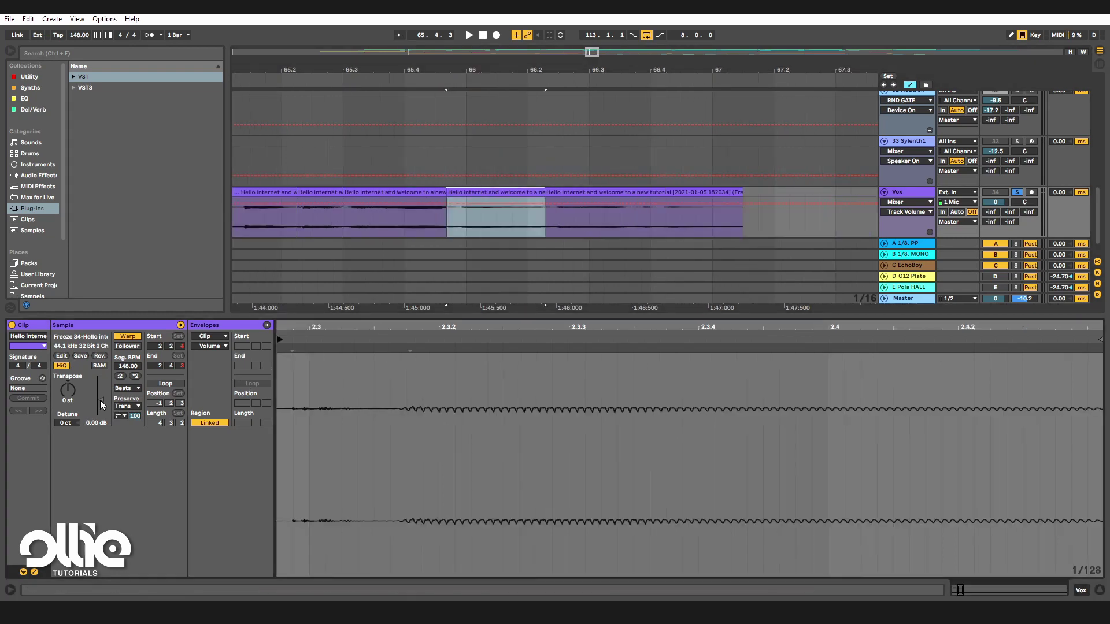
{"action": "left_click_drag", "start_coordinate": [103, 399], "coordinate": [100, 394]}
{"action": "key", "text": "Right"}
{"action": "scroll", "coordinate": [650, 220], "scroll_direction": "down", "scroll_amount": 3}
Play back the tightened phrase and raise the first vocal piece's clip gain to 3.63 dB to match the rest.
{"action": "left_click", "coordinate": [474, 192]}
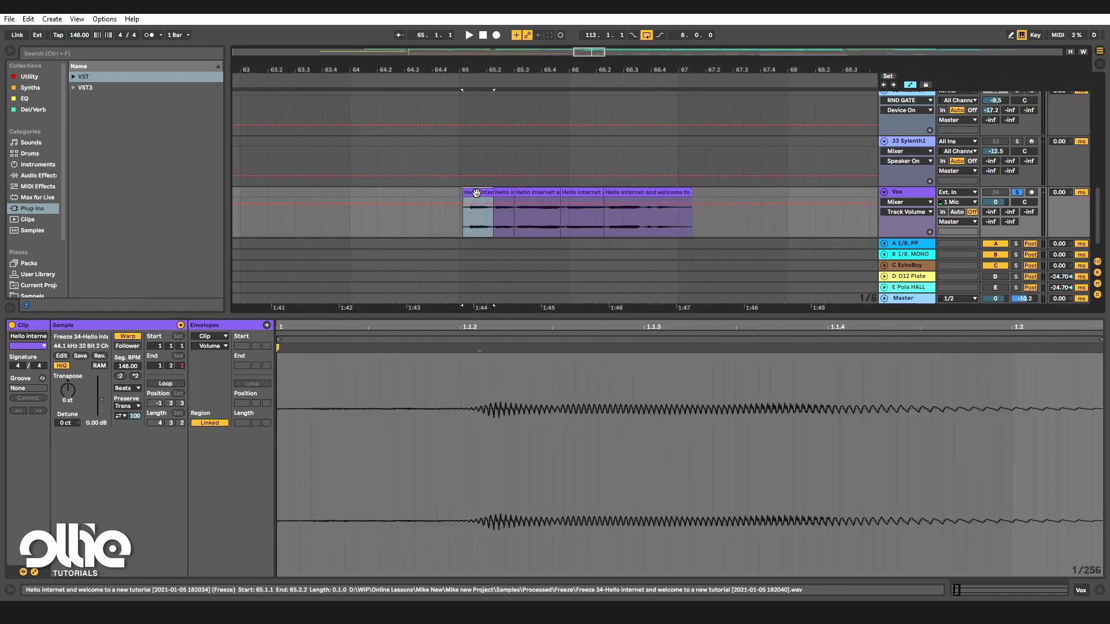
{"action": "key", "text": "space"}
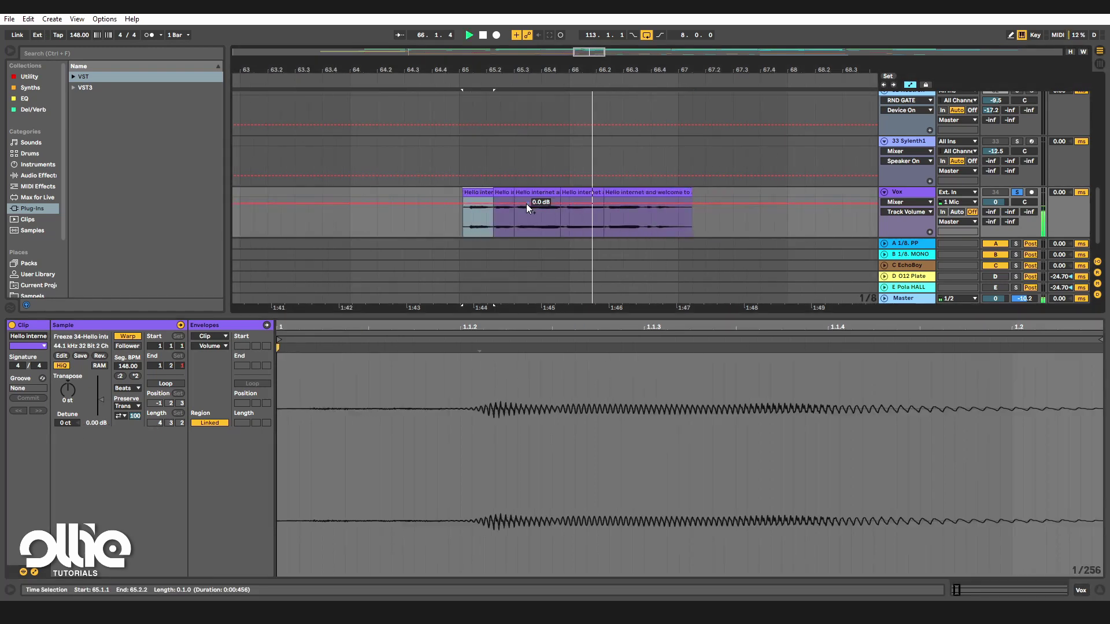
{"action": "key", "text": "space"}
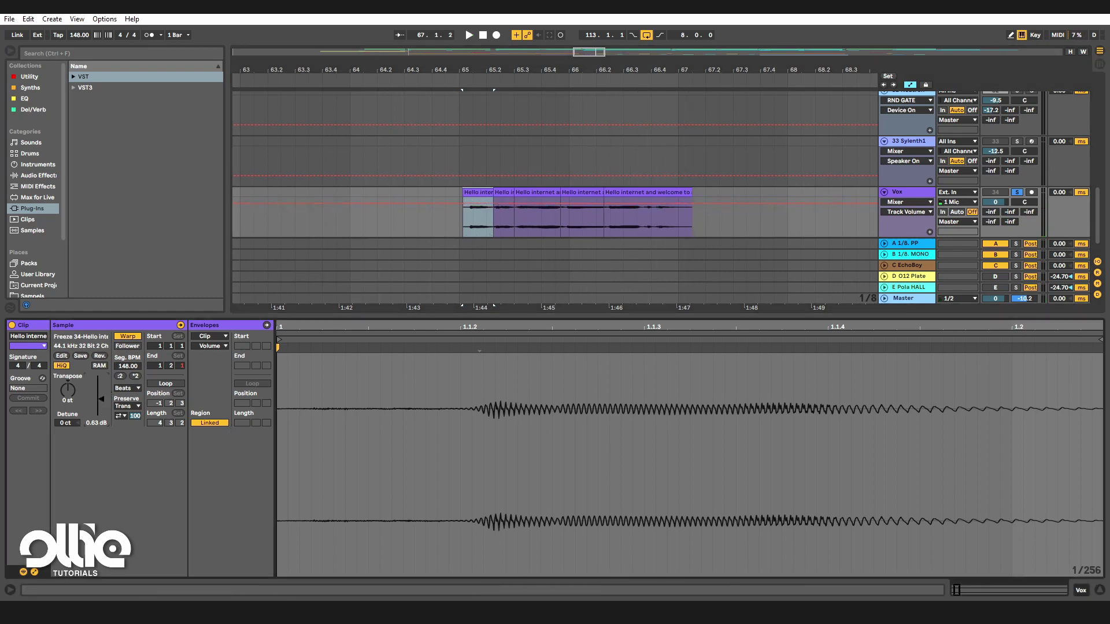
{"action": "left_click_drag", "start_coordinate": [102, 398], "coordinate": [101, 396]}
{"action": "key", "text": "space"}
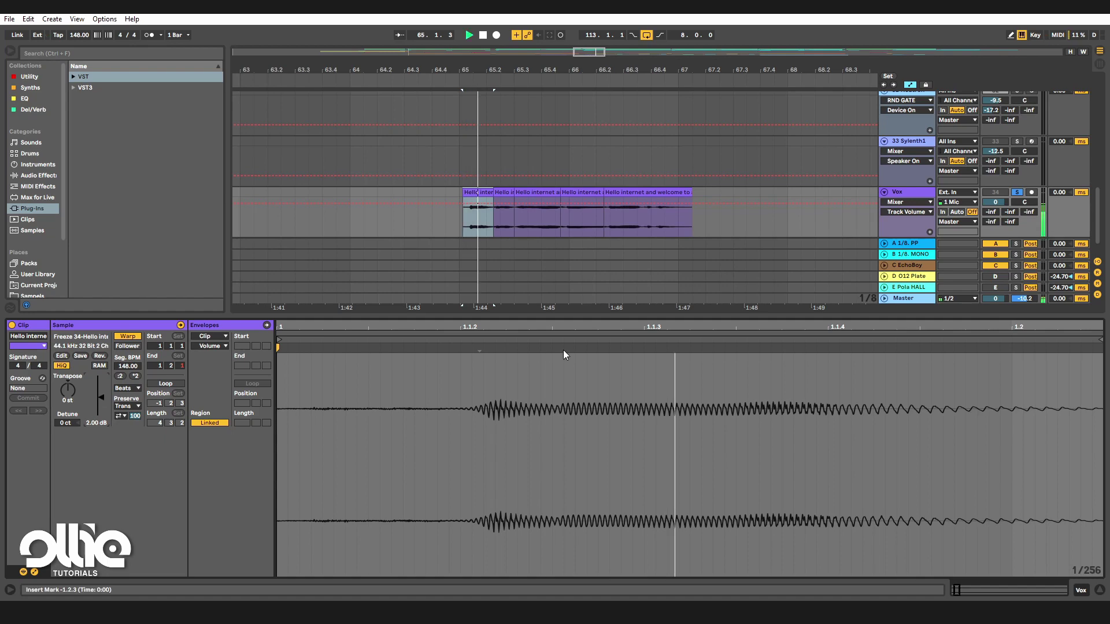
{"action": "left_click_drag", "start_coordinate": [99, 400], "coordinate": [101, 395]}
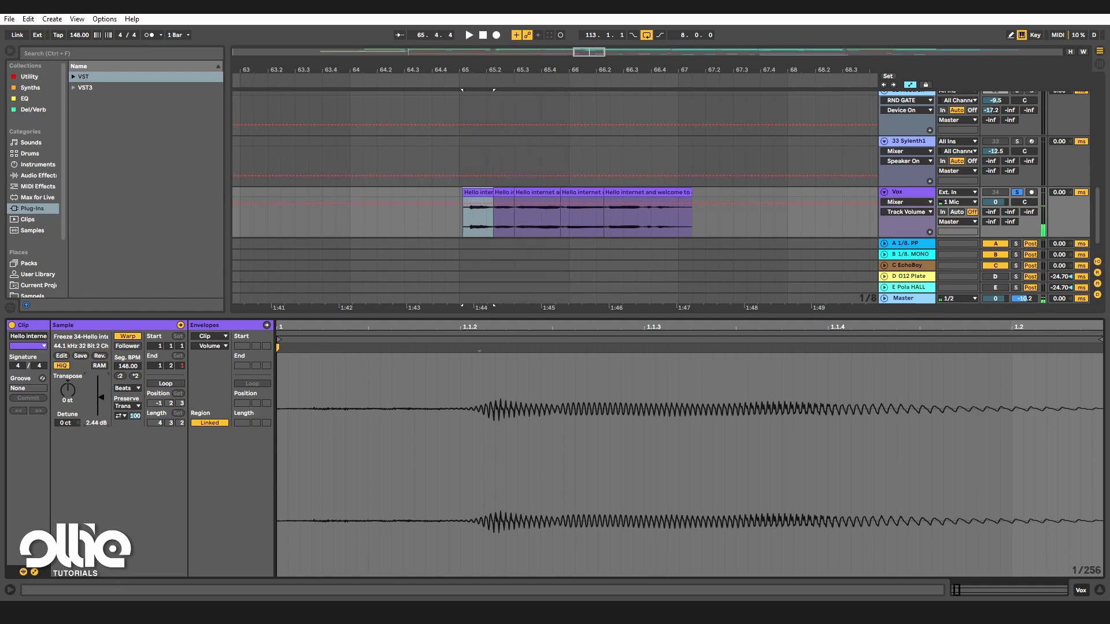
{"action": "key", "text": "space"}
{"action": "key", "text": "space"}
{"action": "key", "text": "space"}
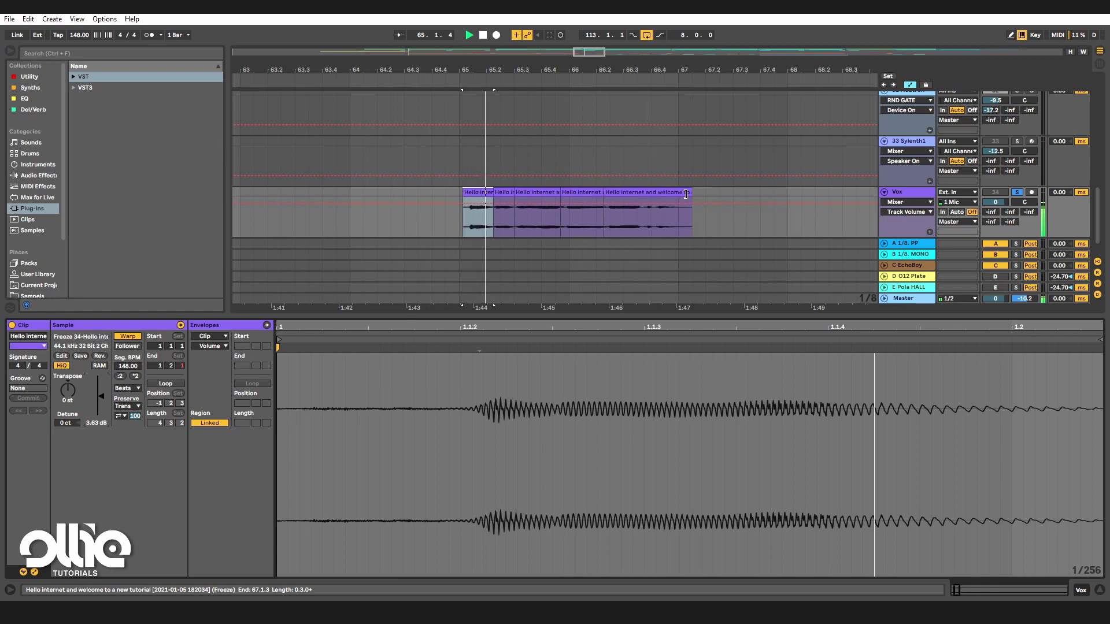
{"action": "key", "text": "space"}
Consolidate all the vocal pieces from 65.1.1 to 67.1.3 into a single clip.
{"action": "left_click", "coordinate": [664, 193]}
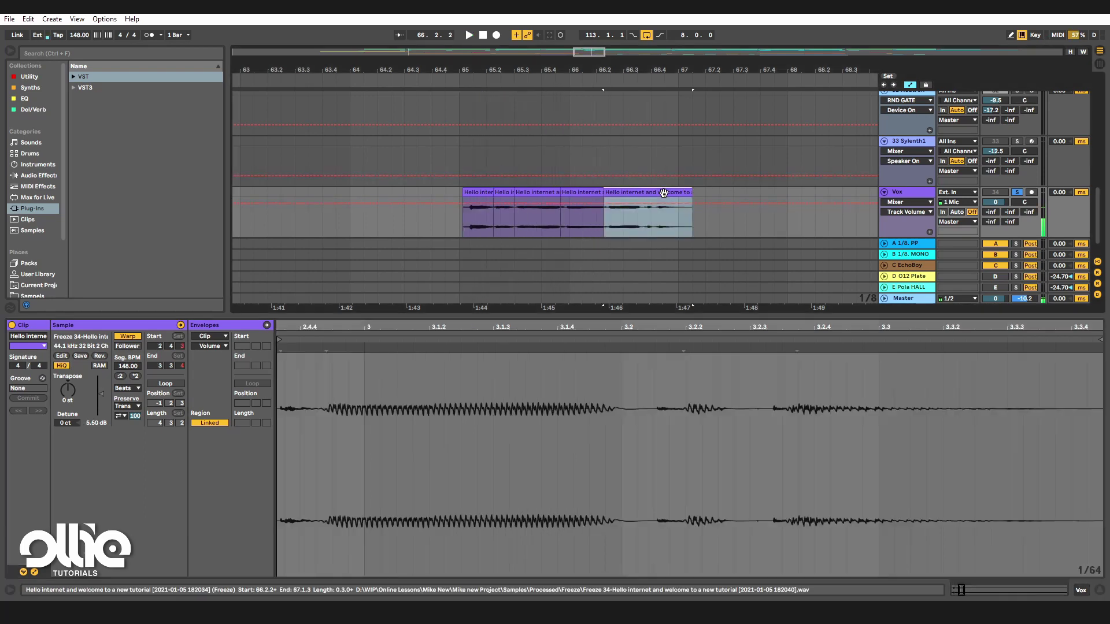
{"action": "left_click", "coordinate": [477, 192], "text": "shift"}
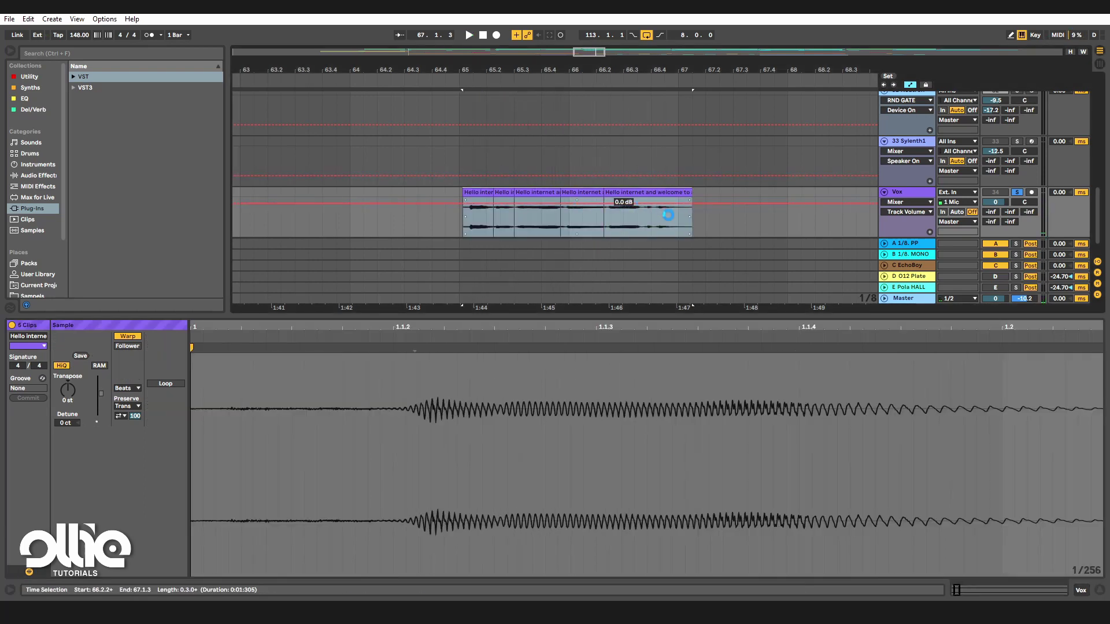
{"action": "key", "text": "ctrl+j"}
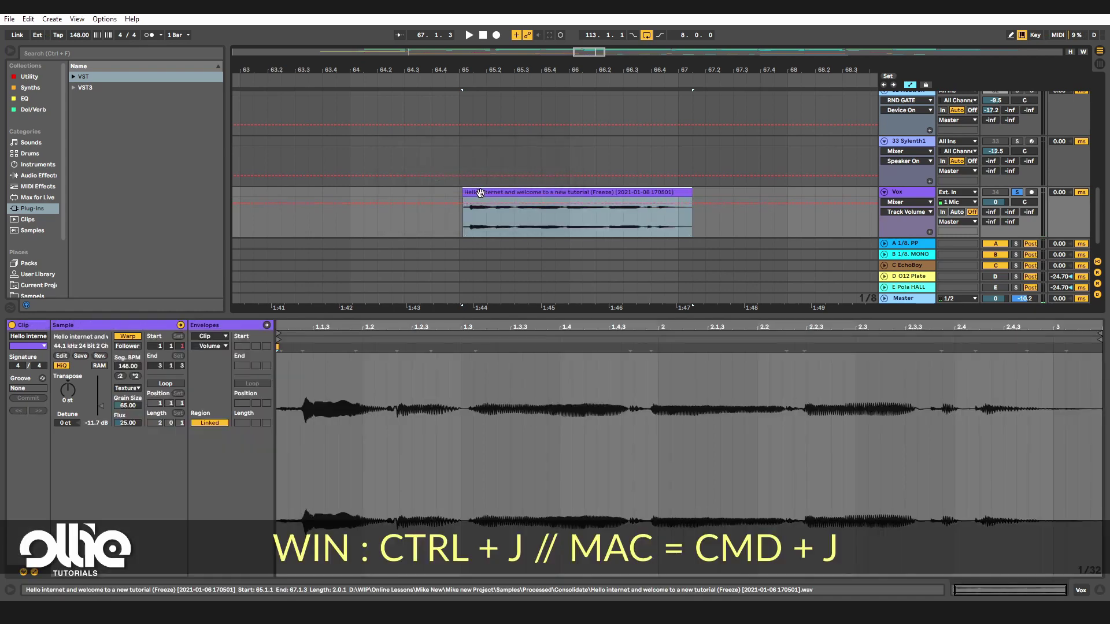
Nudge the consolidated vocal clip slightly earlier and place the insert mark at its end, 67.1.2.
{"action": "left_click", "coordinate": [475, 201]}
{"action": "left_click", "coordinate": [478, 196]}
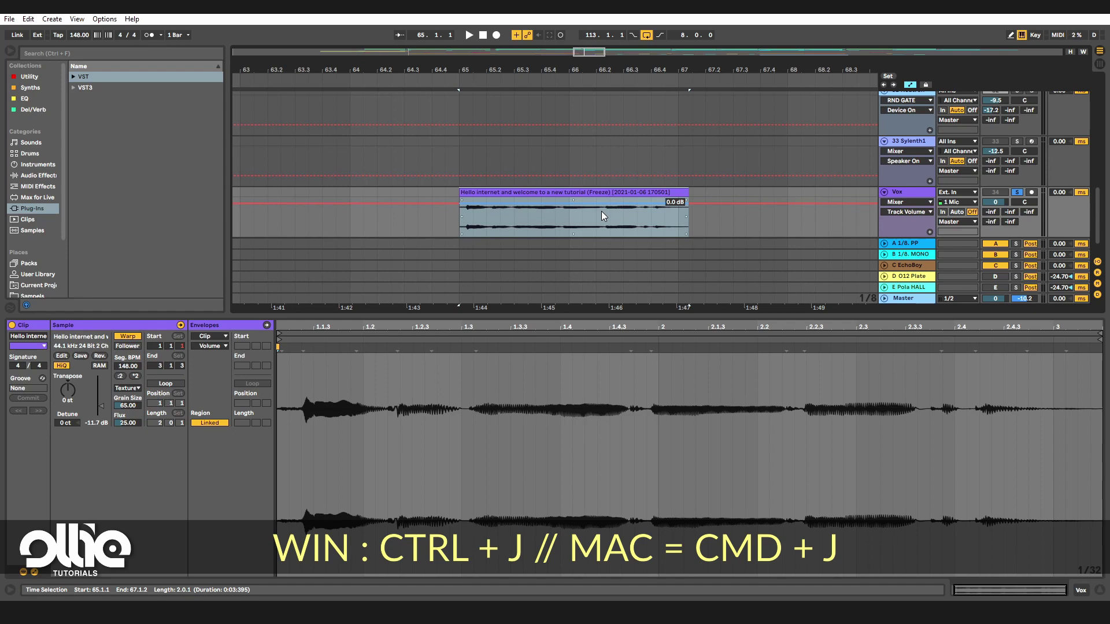
{"action": "left_click", "coordinate": [690, 190]}
{"action": "scroll", "coordinate": [694, 192], "scroll_direction": "up", "scroll_amount": 3}
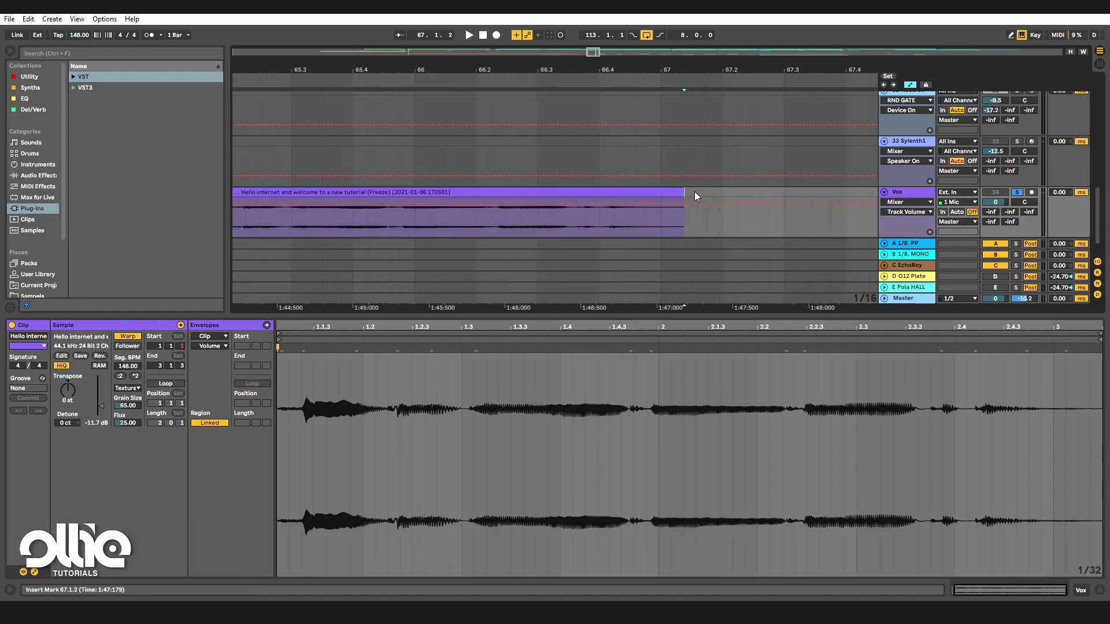
Trim the end of the vocal clip back to 67.1.1 and consolidate it again.
{"action": "left_click_drag", "start_coordinate": [684, 192], "coordinate": [661, 192]}
{"action": "scroll", "coordinate": [662, 193], "scroll_direction": "down", "scroll_amount": 3}
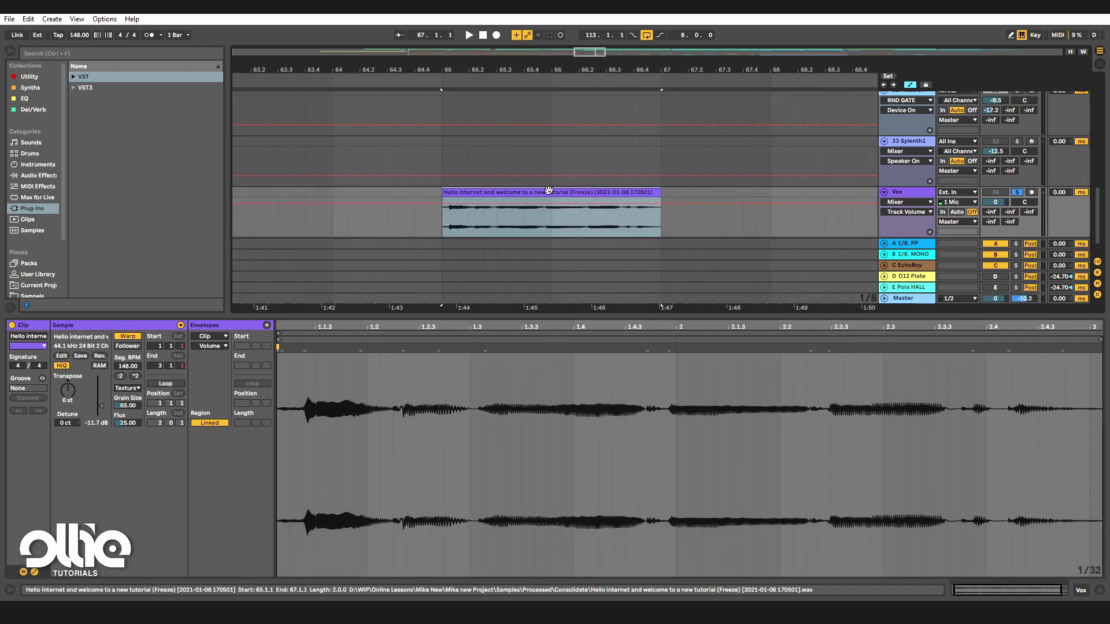
{"action": "key", "text": "ctrl+j"}
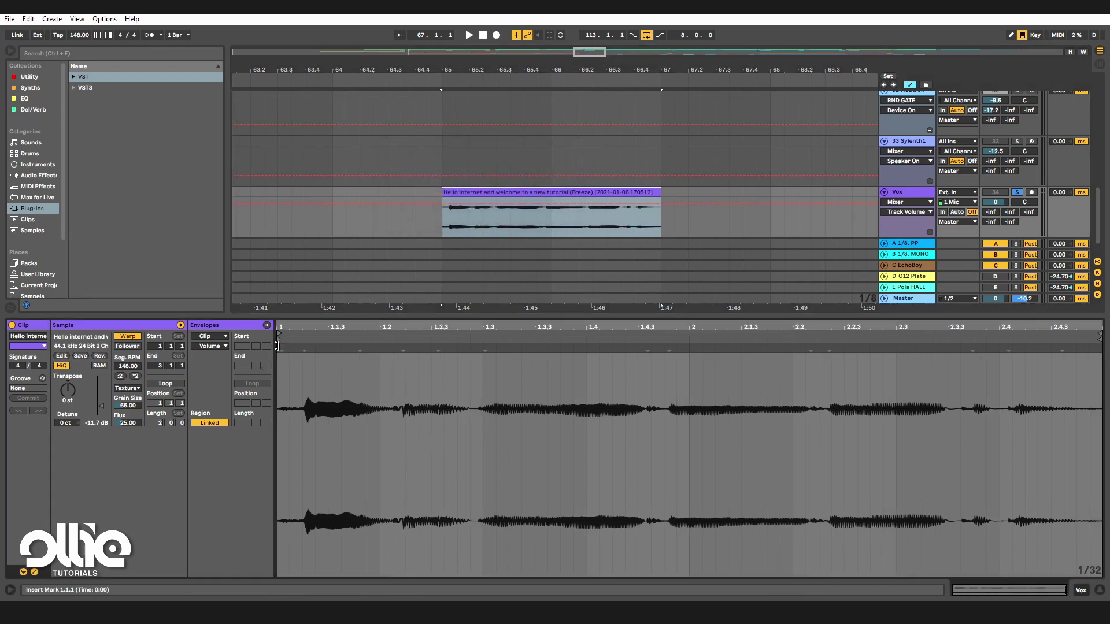
Add a warp marker at the first word's onset and remove the default marker at the clip's start.
{"action": "scroll", "coordinate": [302, 377], "scroll_direction": "up", "scroll_amount": 3}
{"action": "double_click", "coordinate": [314, 349]}
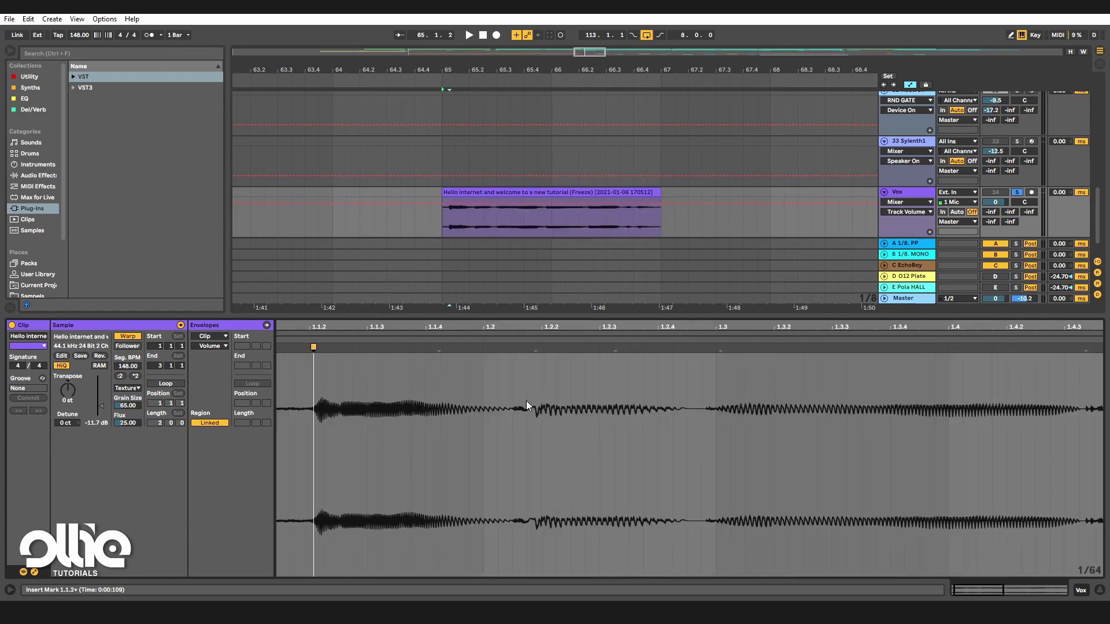
{"action": "scroll", "coordinate": [527, 402], "scroll_direction": "down", "scroll_amount": 3}
{"action": "double_click", "coordinate": [278, 347]}
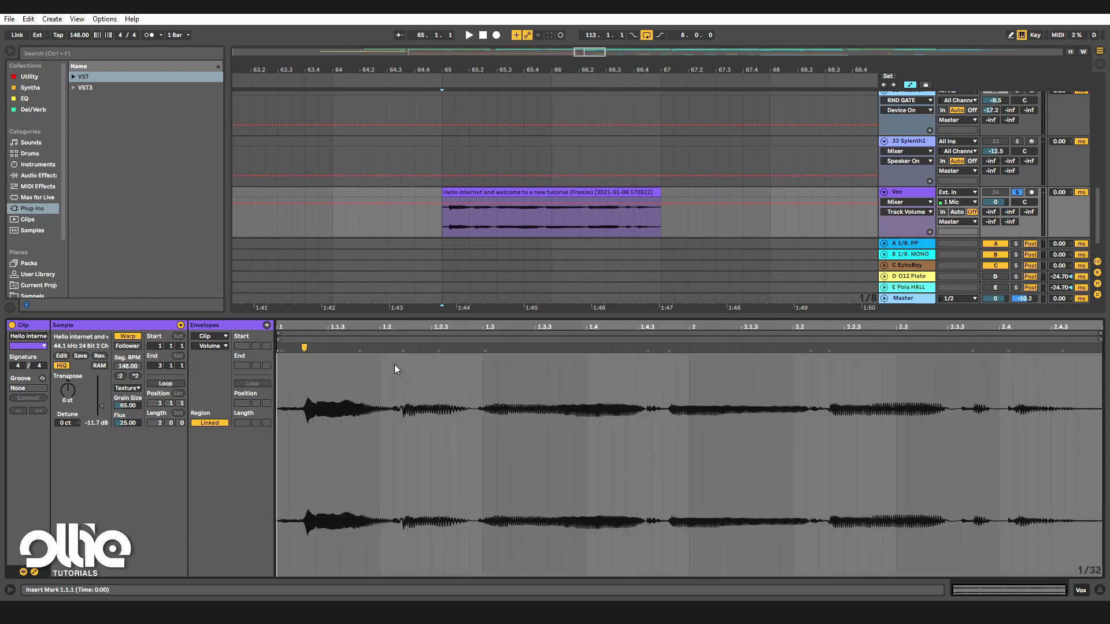
Add warp markers at the following syllables, from 1.1.3 through 1.4.4 of the vocal clip.
{"action": "double_click", "coordinate": [345, 352]}
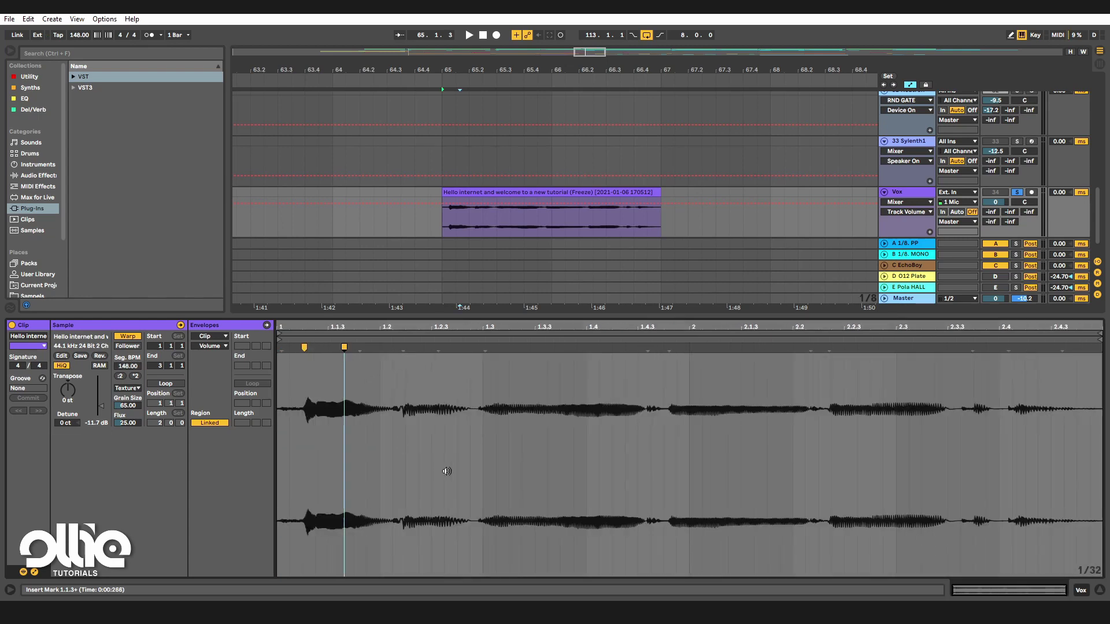
{"action": "left_click", "coordinate": [405, 355]}
{"action": "double_click", "coordinate": [398, 351]}
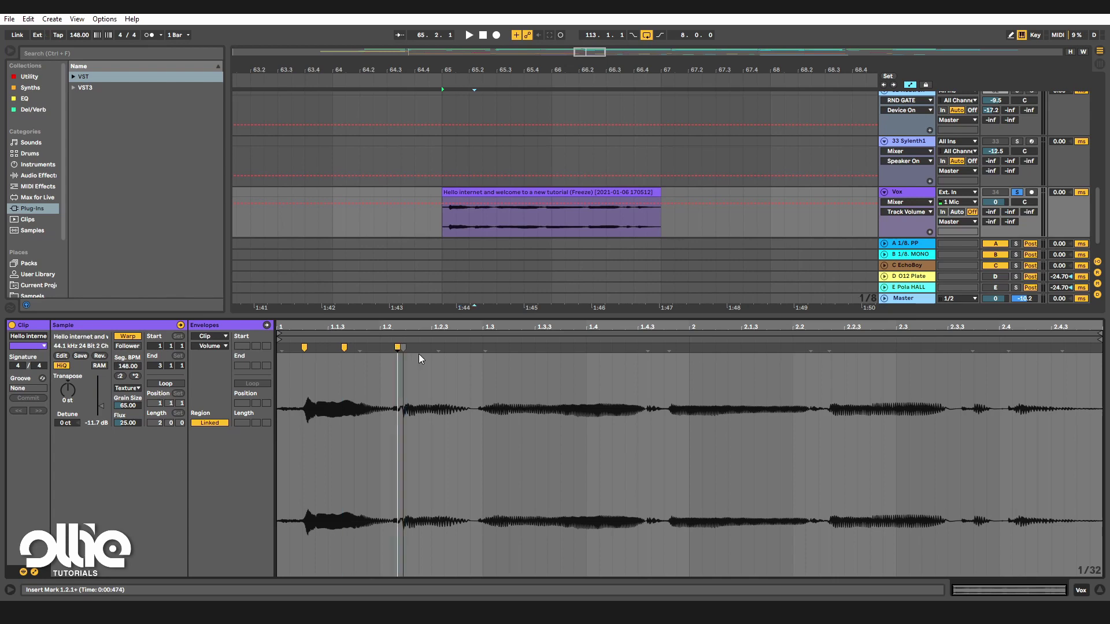
{"action": "double_click", "coordinate": [438, 351]}
{"action": "double_click", "coordinate": [482, 350]}
{"action": "double_click", "coordinate": [568, 350]}
{"action": "double_click", "coordinate": [664, 350]}
Play back the vocal and shift the warp marker just before bar 2 slightly later.
{"action": "key", "text": "space"}
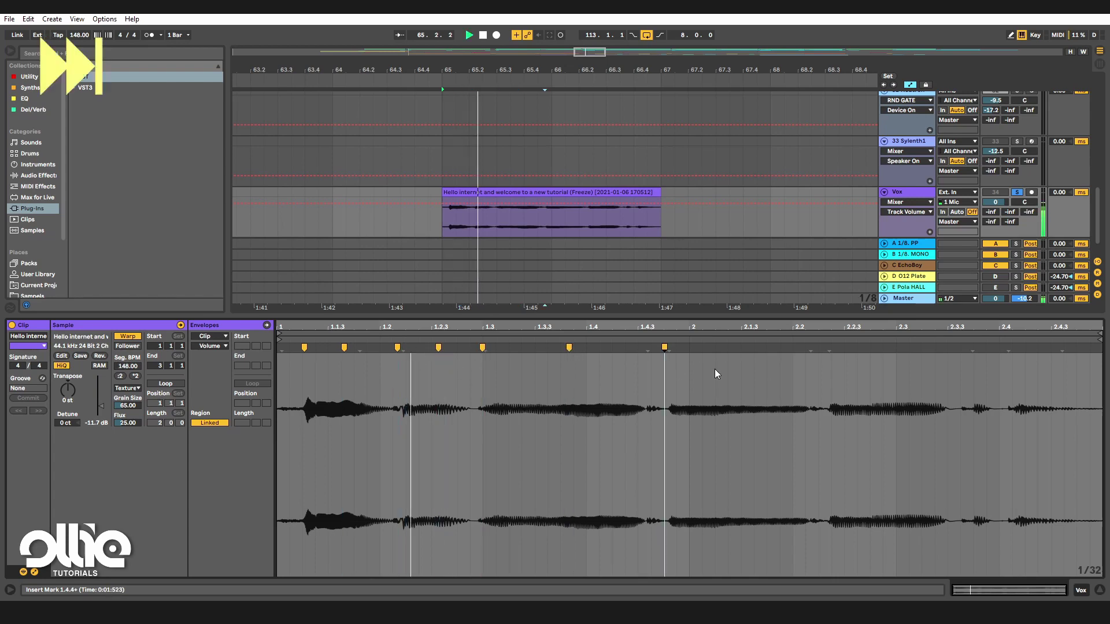
{"action": "key", "text": "space"}
{"action": "double_click", "coordinate": [664, 349]}
{"action": "left_click", "coordinate": [669, 350]}
{"action": "double_click", "coordinate": [675, 348]}
Add warp markers to the remaining syllables at about 2.1.3, 2.2.2 and 2.3.1.
{"action": "double_click", "coordinate": [754, 348]}
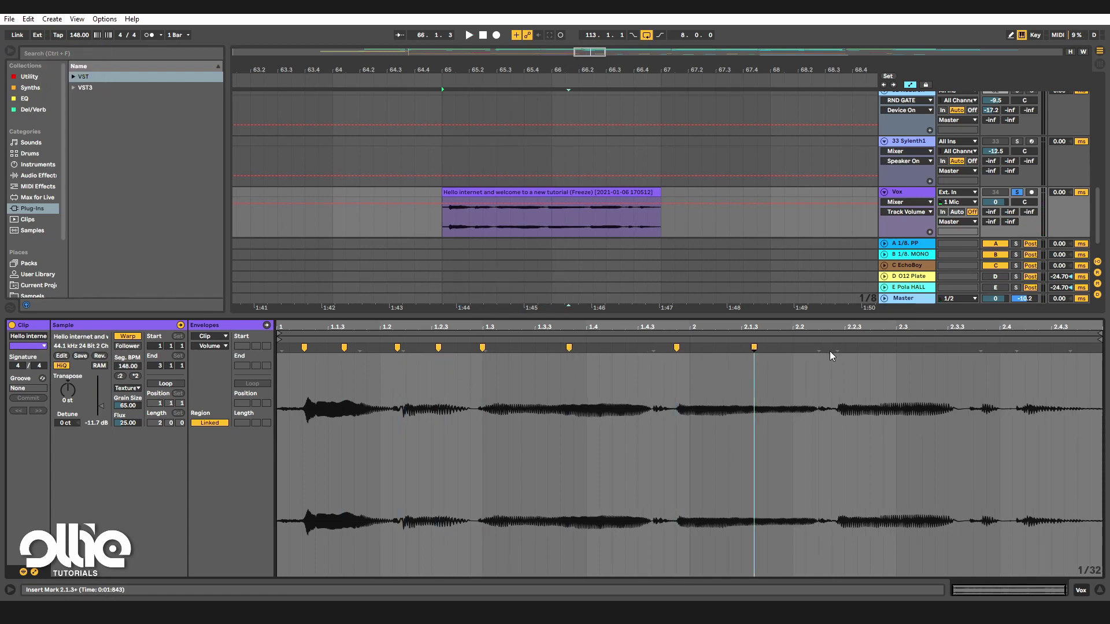
{"action": "double_click", "coordinate": [837, 348]}
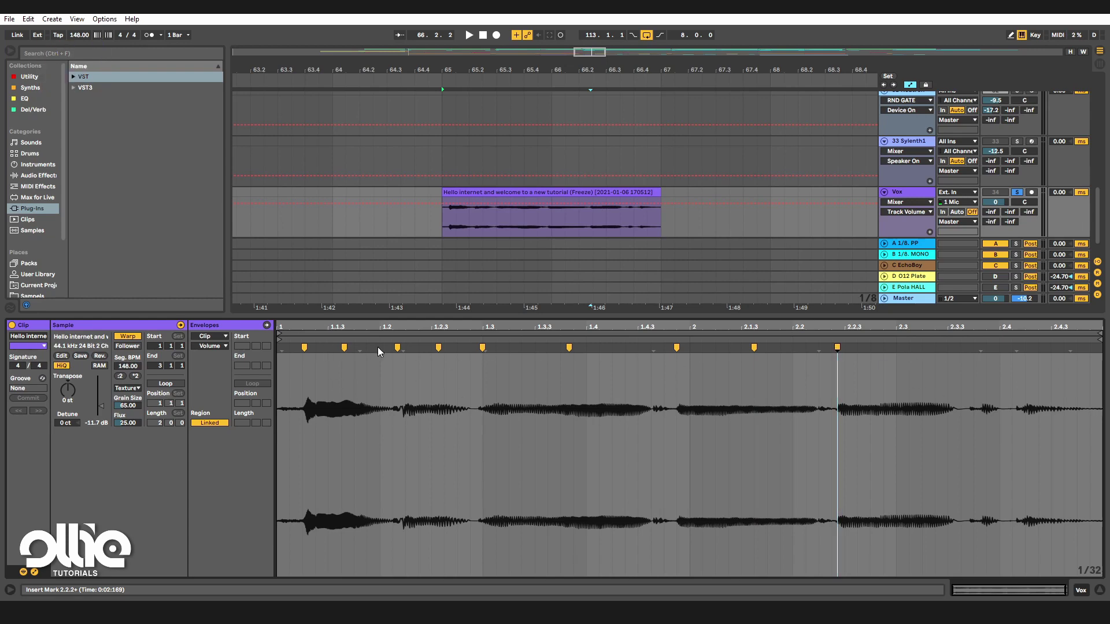
{"action": "double_click", "coordinate": [903, 348]}
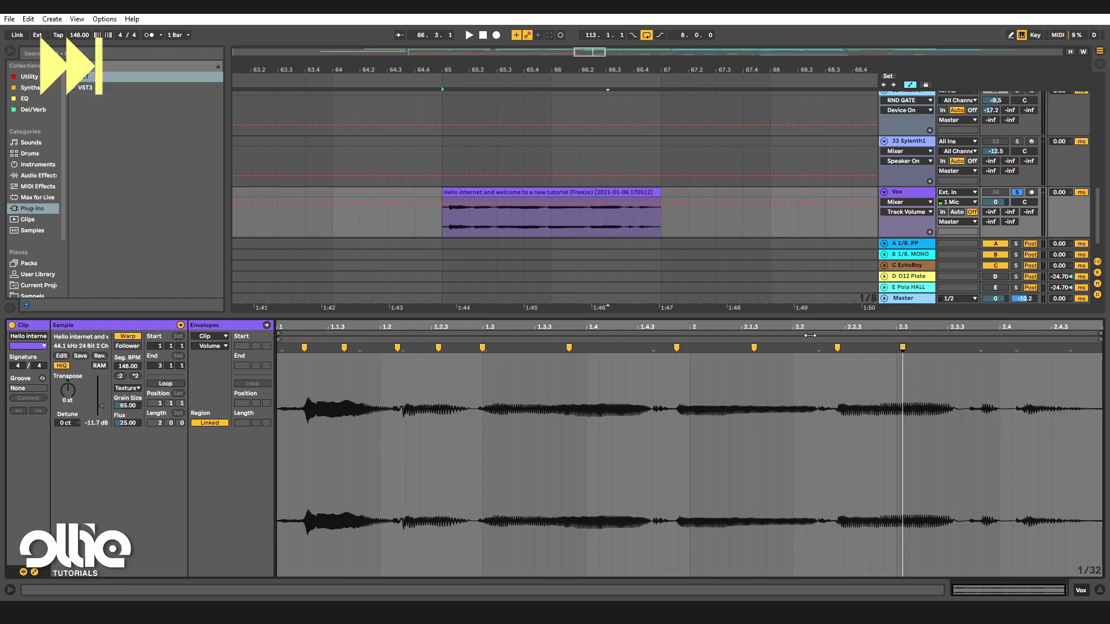
Slice the Vox clip to a new MIDI track per warp marker, using the Built-in preset with warped timing preserved.
{"action": "scroll", "coordinate": [623, 235], "scroll_direction": "down", "scroll_amount": 1}
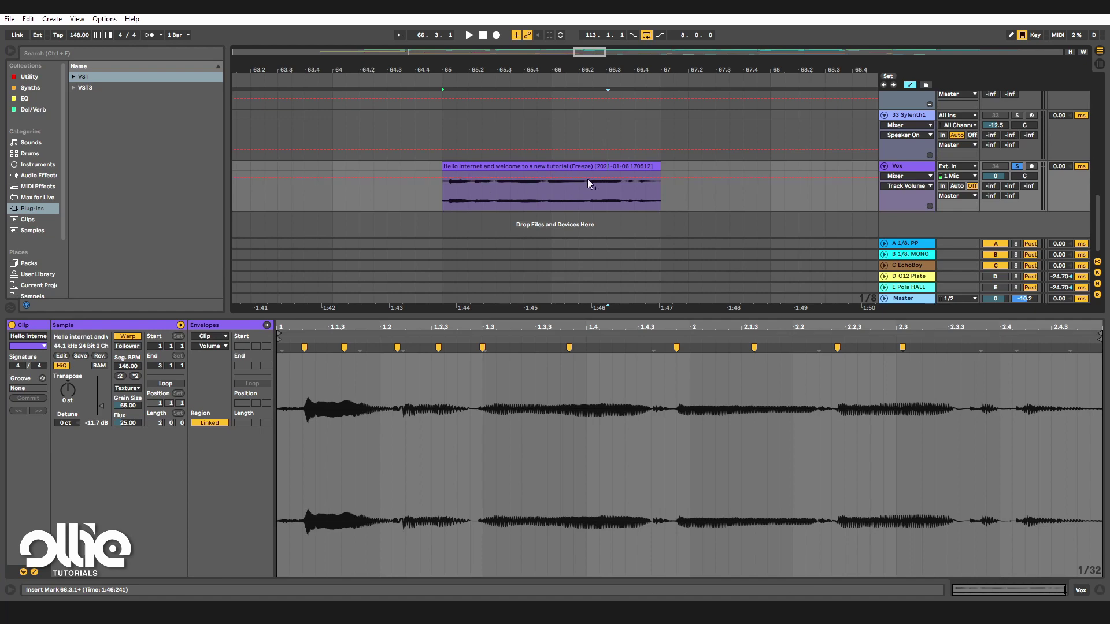
{"action": "right_click", "coordinate": [510, 167]}
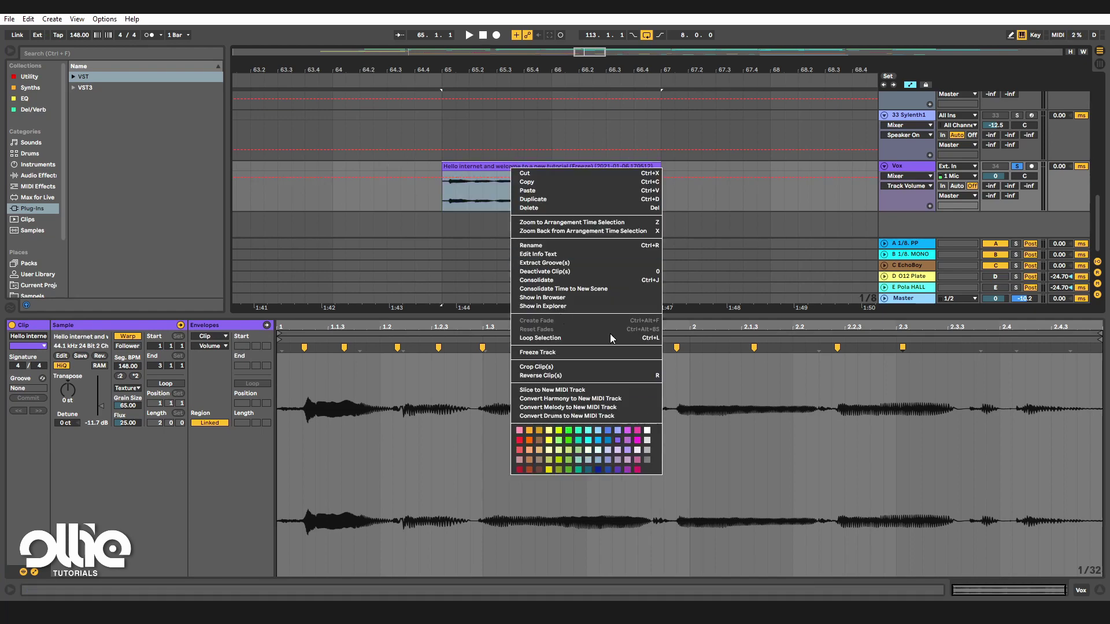
{"action": "left_click", "coordinate": [595, 397]}
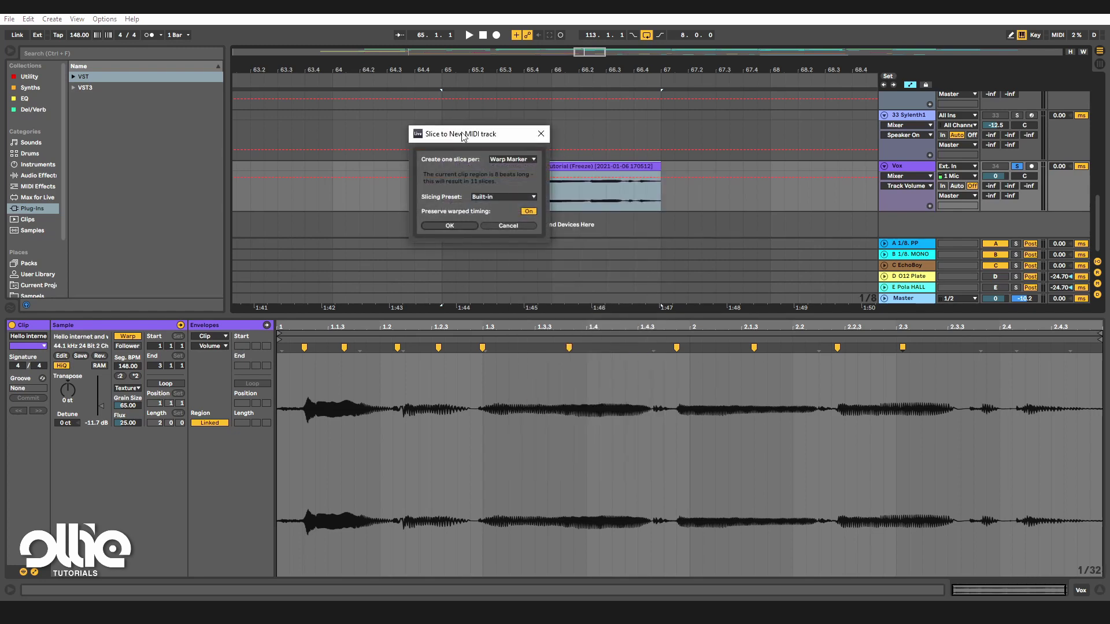
{"action": "left_click_drag", "start_coordinate": [463, 137], "coordinate": [601, 222]}
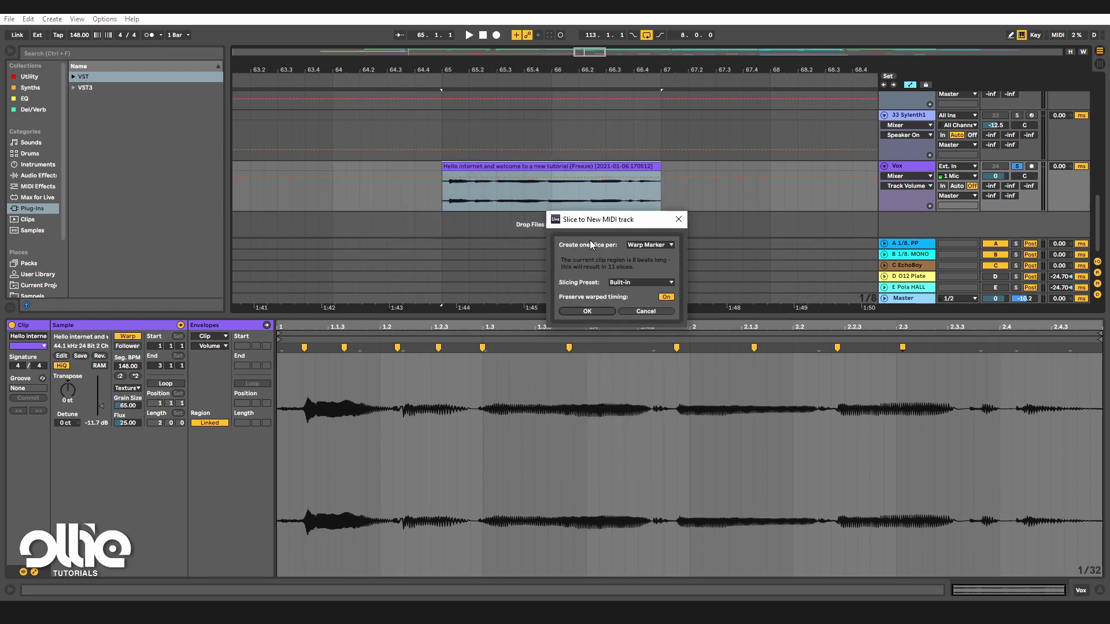
{"action": "left_click", "coordinate": [649, 247]}
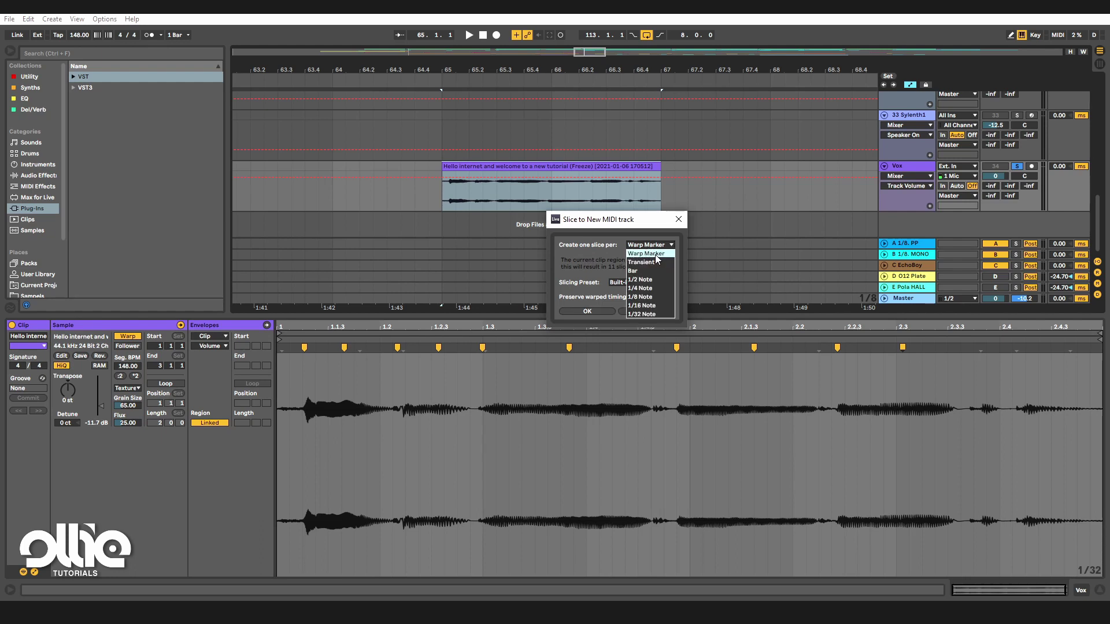
{"action": "left_click", "coordinate": [655, 255]}
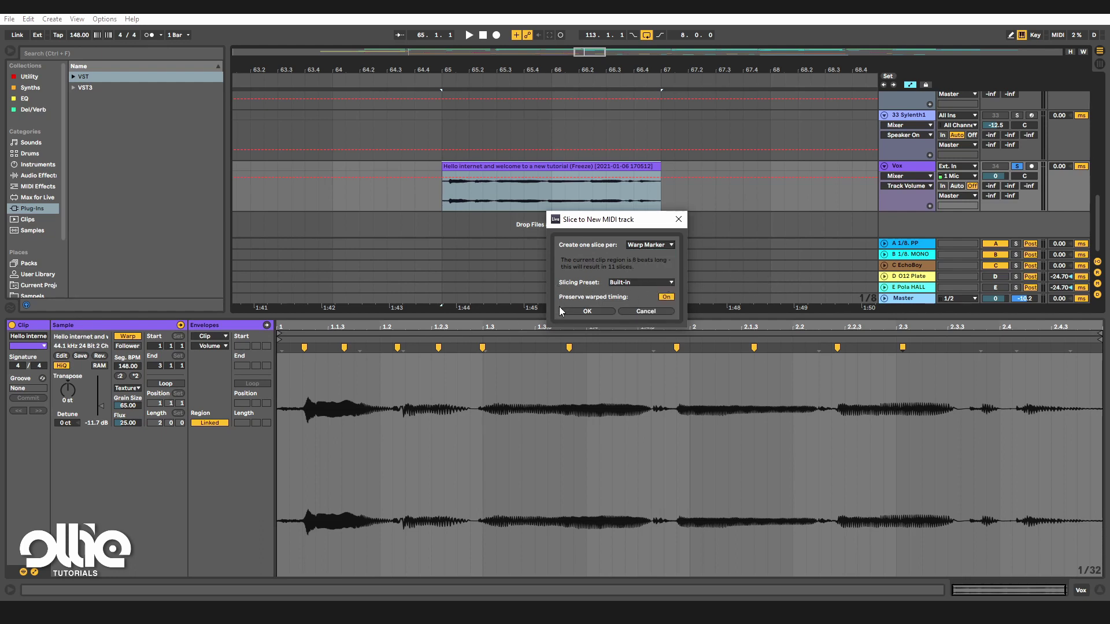
{"action": "left_click", "coordinate": [664, 284]}
{"action": "left_click", "coordinate": [629, 269]}
{"action": "left_click", "coordinate": [602, 313]}
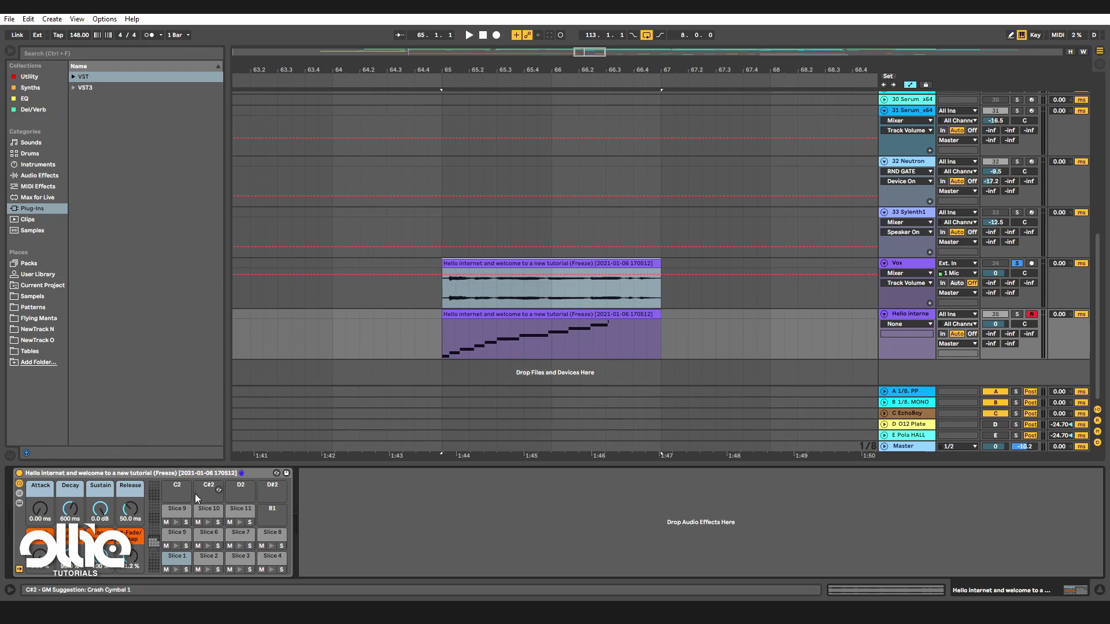
Show the drum rack's devices with its chain list hidden, displaying Slice 1's sample zoomed out, and solo the new MIDI track.
{"action": "left_click", "coordinate": [19, 494]}
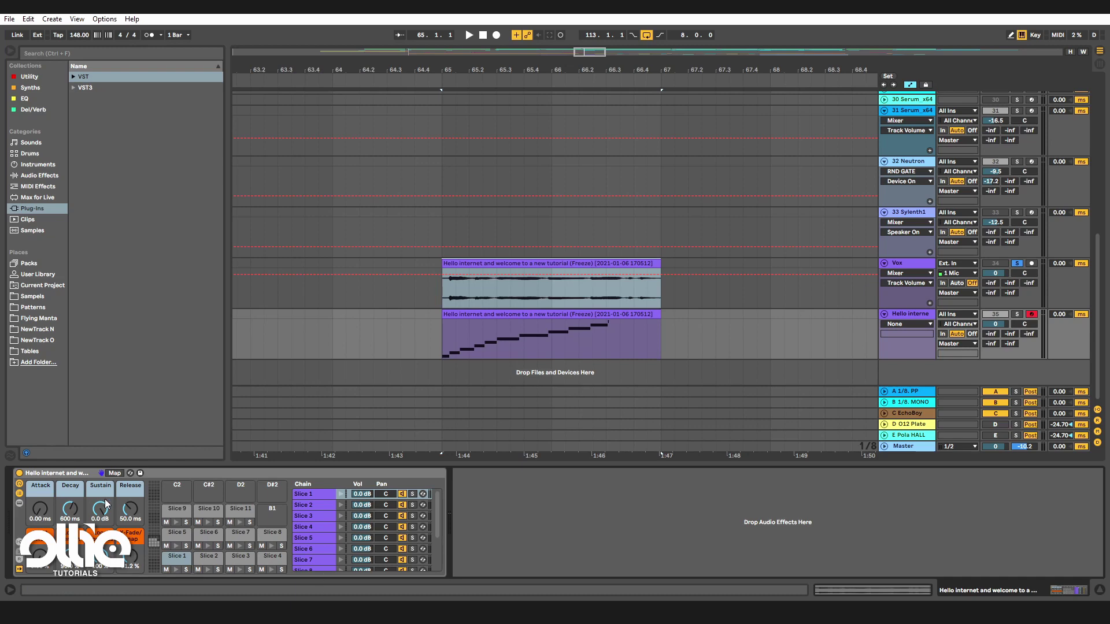
{"action": "left_click", "coordinate": [18, 504]}
{"action": "left_click", "coordinate": [19, 494]}
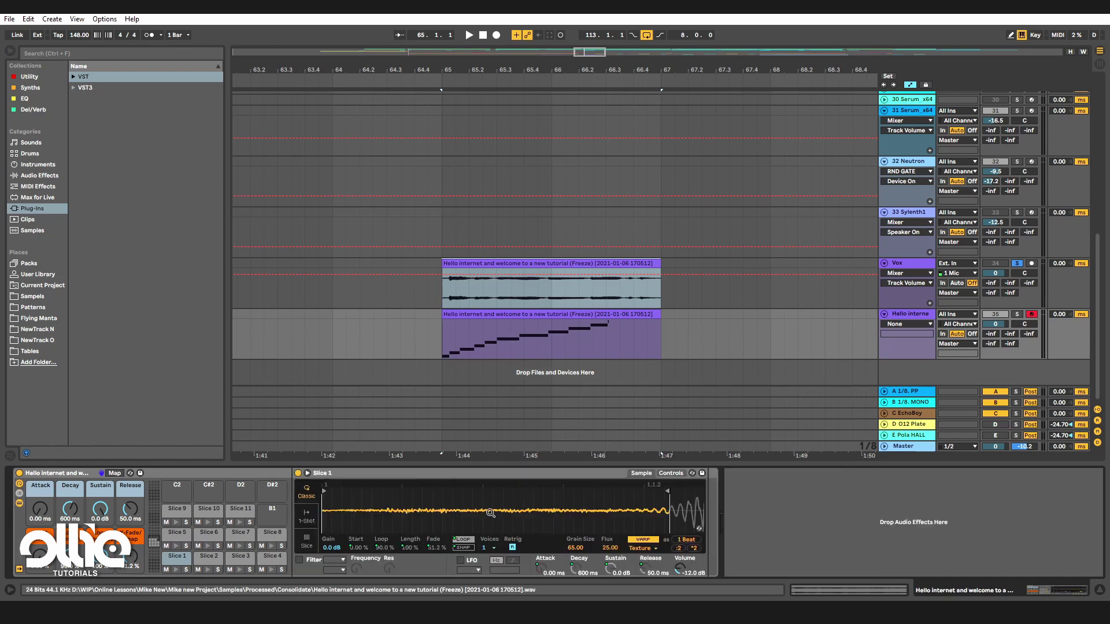
{"action": "left_click_drag", "start_coordinate": [370, 514], "coordinate": [340, 490]}
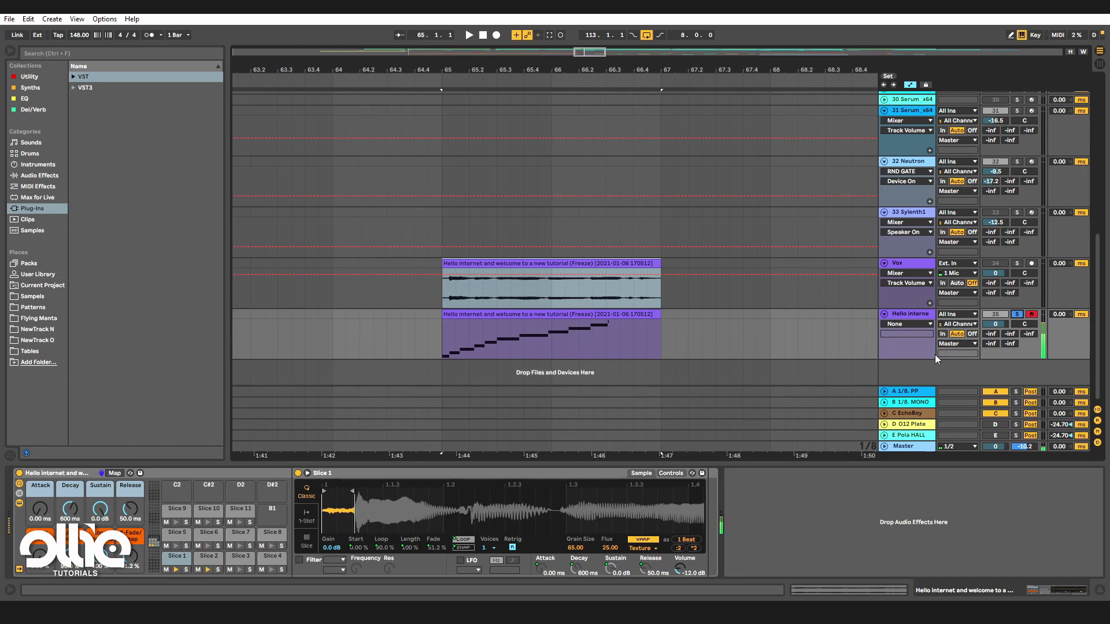
Audition the drum rack's slices in order from Slice 1 up to Slice 10.
{"action": "left_click", "coordinate": [177, 556]}
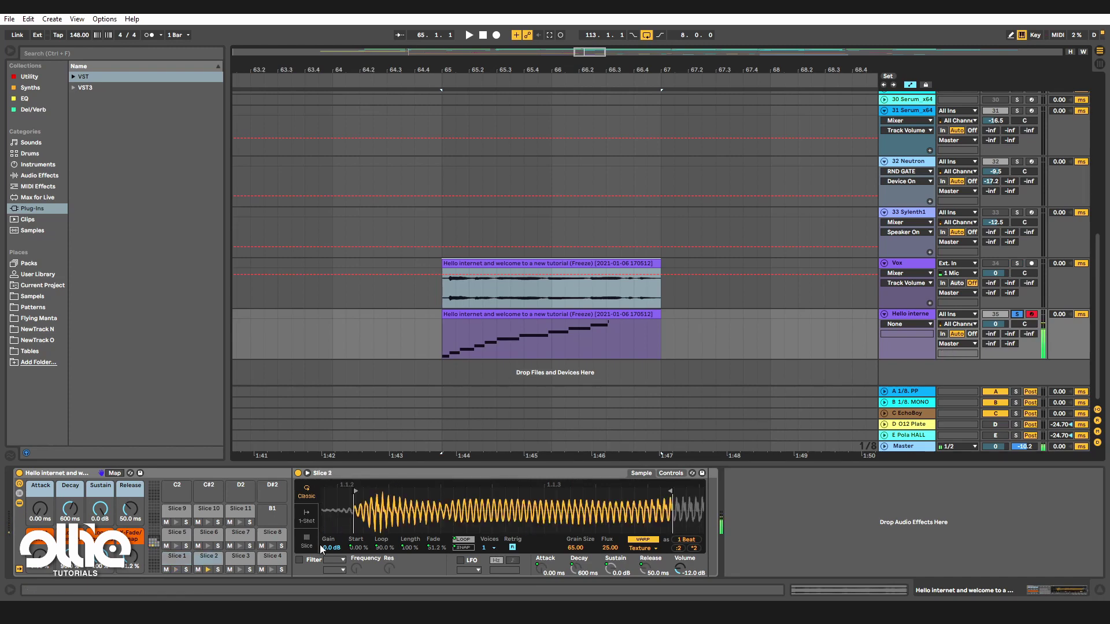
{"action": "left_click", "coordinate": [208, 555]}
{"action": "left_click", "coordinate": [244, 558]}
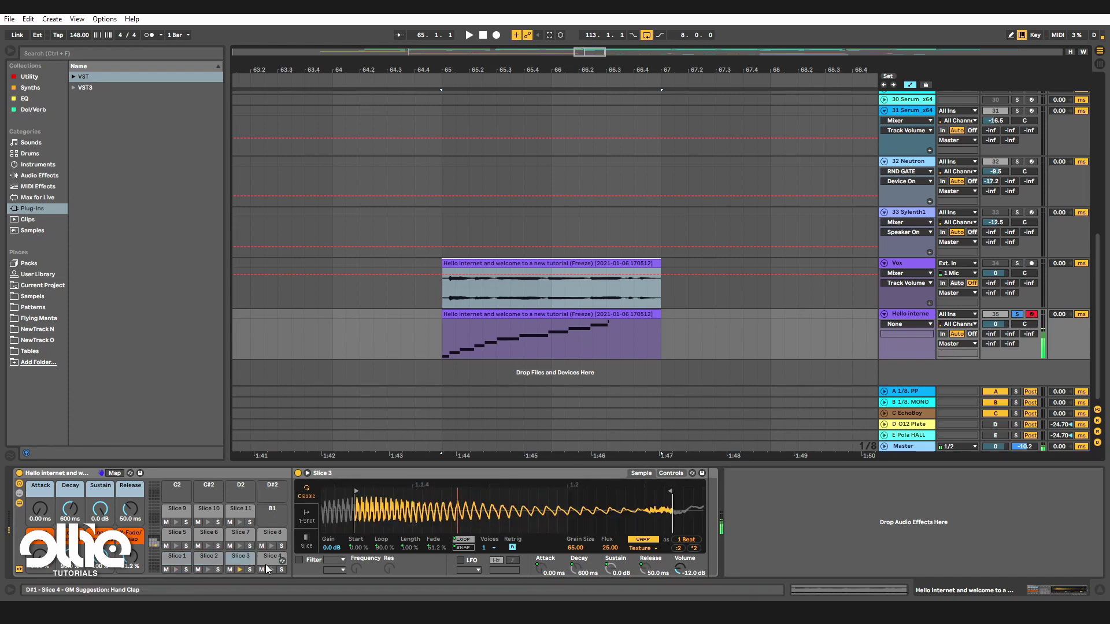
{"action": "left_click", "coordinate": [263, 561]}
{"action": "key", "text": "d"}
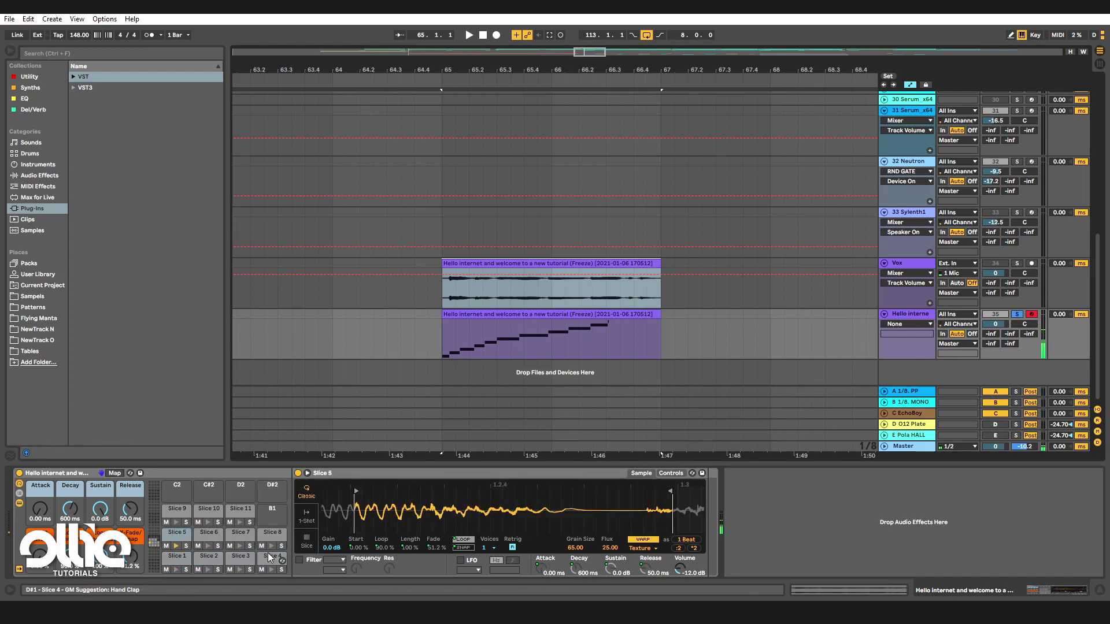
{"action": "key", "text": "f"}
{"action": "key", "text": "t"}
{"action": "key", "text": "g"}
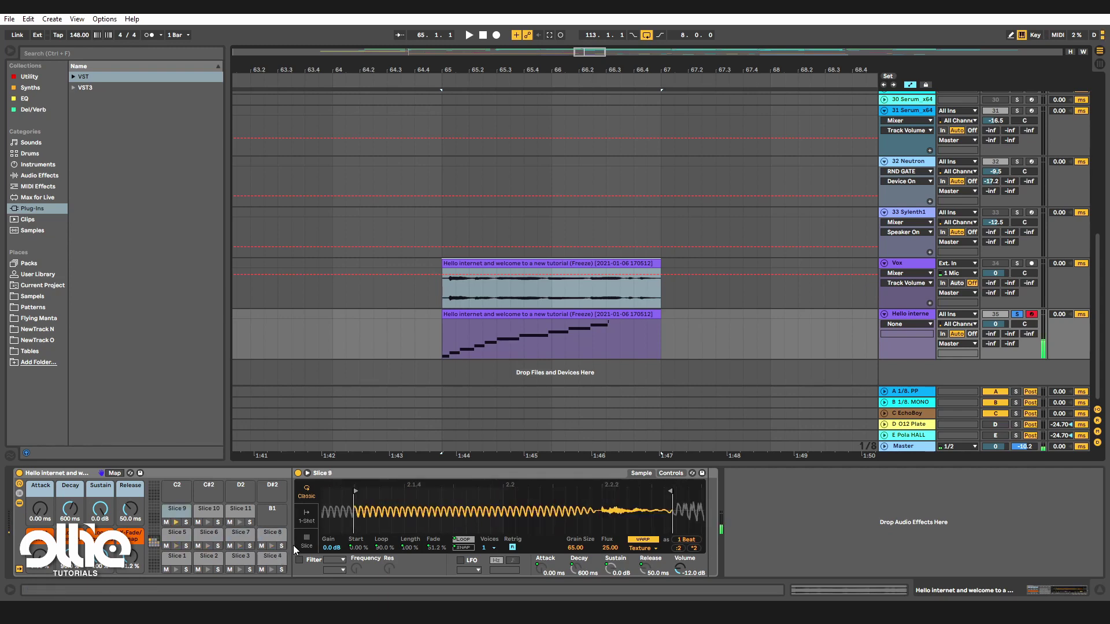
{"action": "key", "text": "h"}
{"action": "key", "text": "u"}
{"action": "key", "text": "h"}
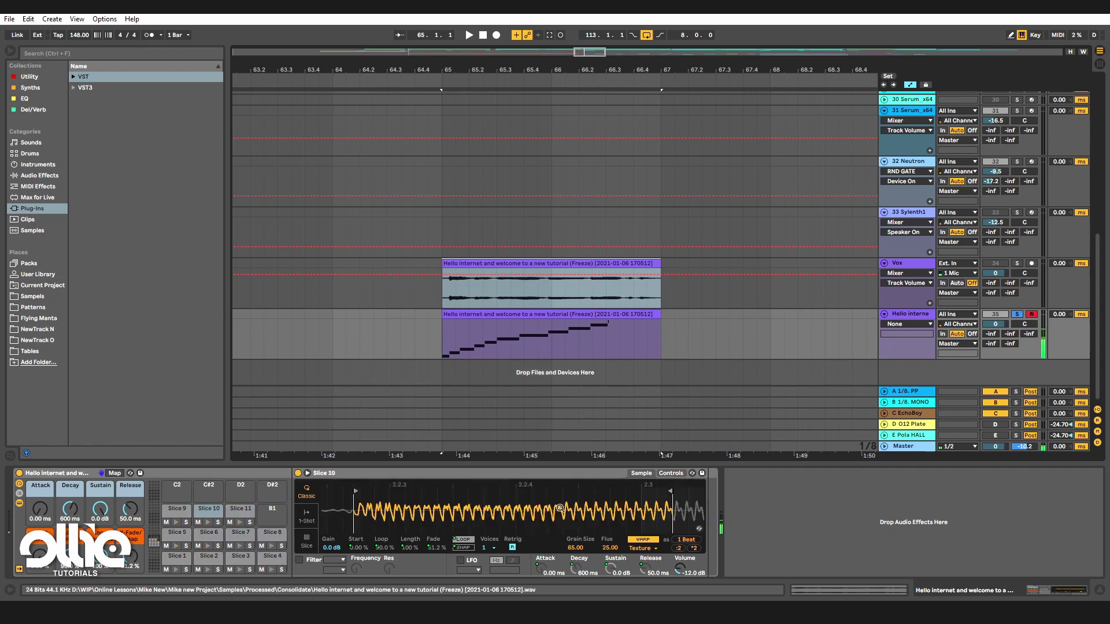
Lengthen Slice 11 by placing its end point between 2.3 and 2.4 in the sample.
{"action": "left_click_drag", "start_coordinate": [560, 508], "coordinate": [569, 508]}
{"action": "key", "text": "u"}
{"action": "scroll", "coordinate": [603, 520], "scroll_direction": "down", "scroll_amount": 5}
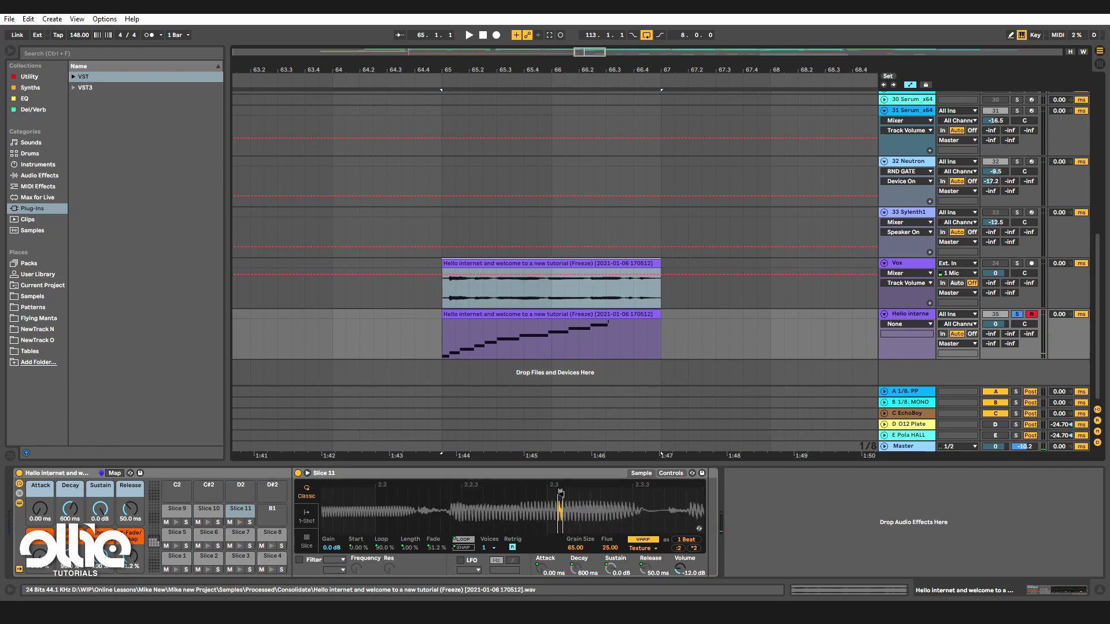
{"action": "left_click_drag", "start_coordinate": [560, 493], "coordinate": [741, 508]}
{"action": "left_click_drag", "start_coordinate": [657, 520], "coordinate": [642, 520]}
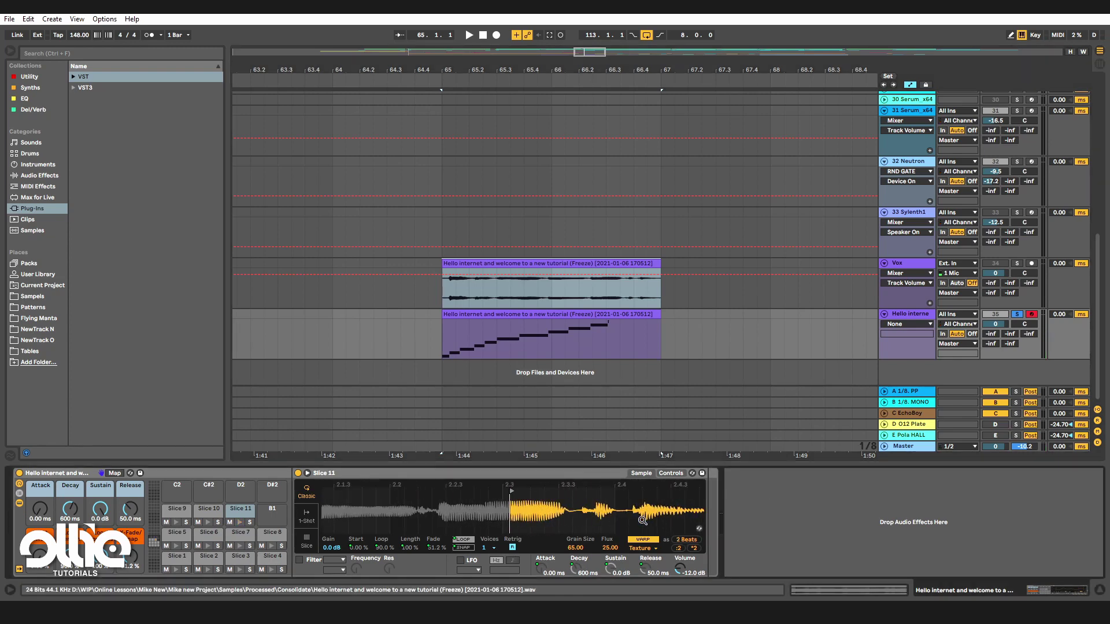
{"action": "scroll", "coordinate": [670, 506], "scroll_direction": "down", "scroll_amount": 2}
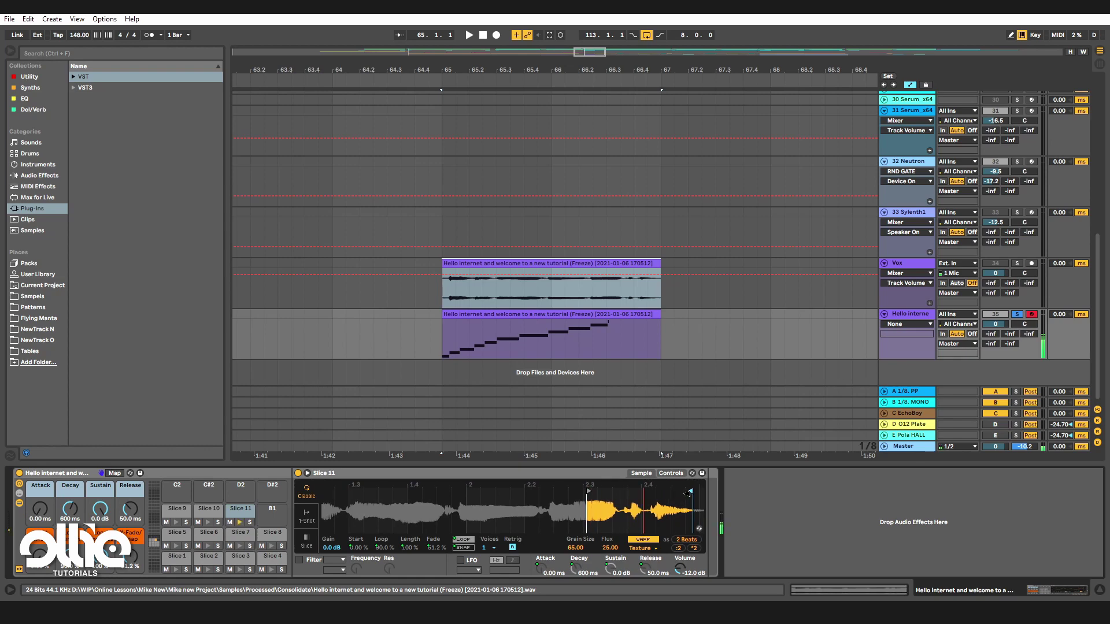
{"action": "left_click_drag", "start_coordinate": [689, 490], "coordinate": [611, 491]}
Audition the slices in descending order from Slice 10 back down to Slice 1.
{"action": "key", "text": "h"}
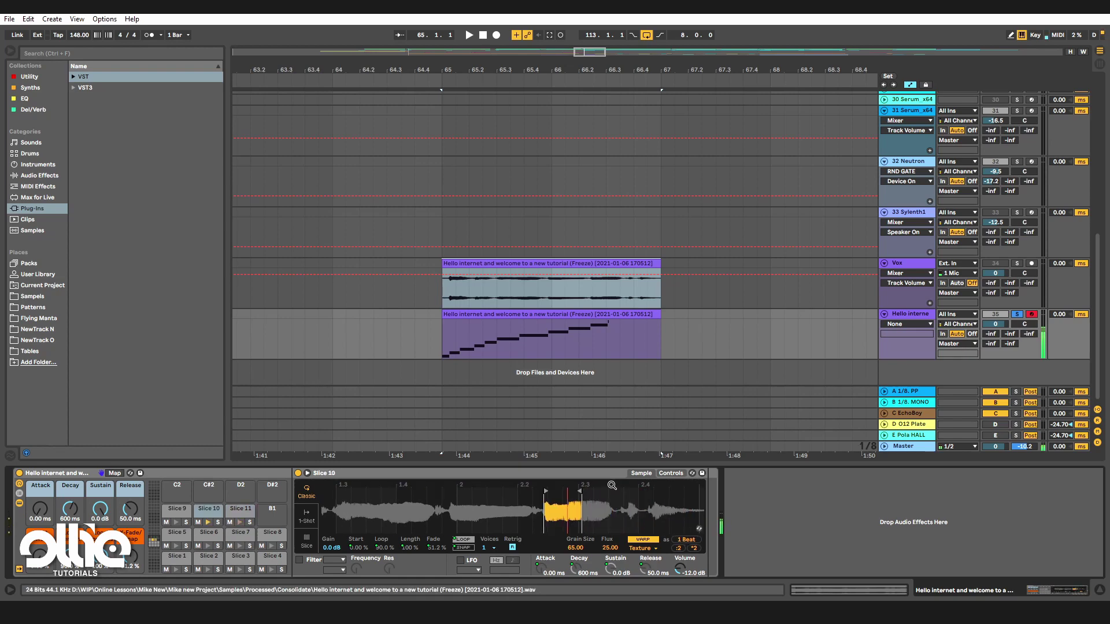
{"action": "key", "text": "y"}
{"action": "key", "text": "g"}
{"action": "key", "text": "t"}
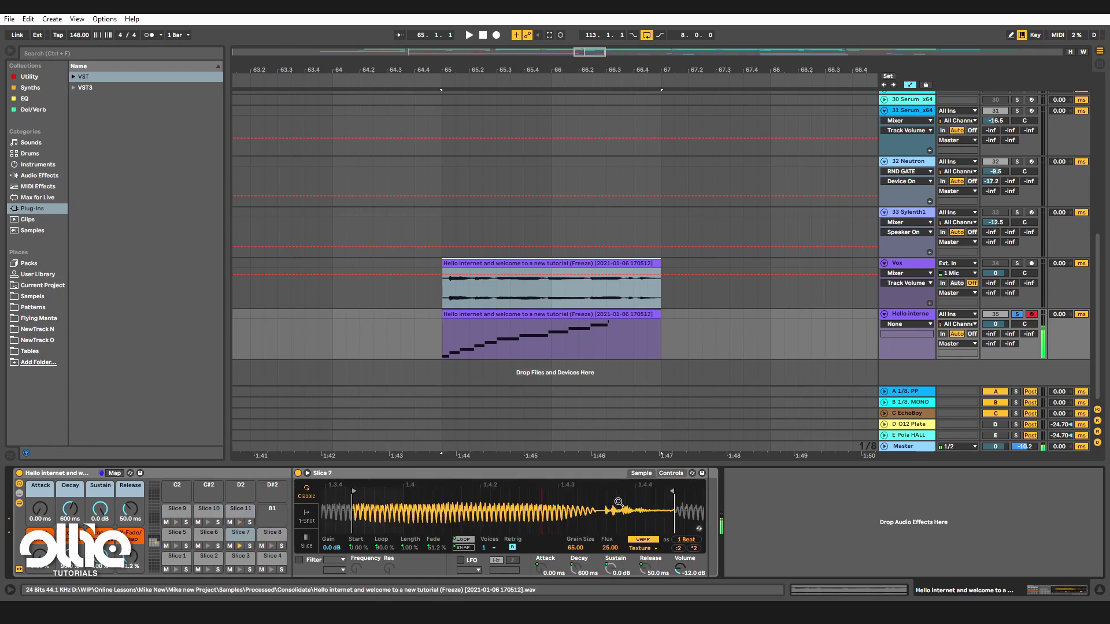
{"action": "key", "text": "f"}
{"action": "key", "text": "d"}
{"action": "key", "text": "e"}
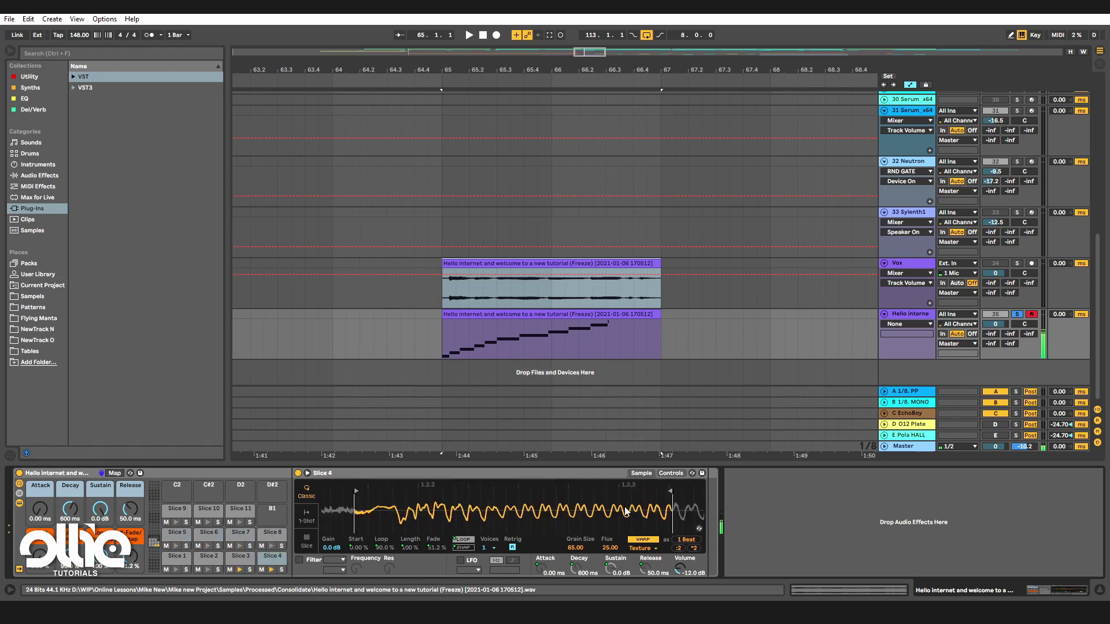
{"action": "key", "text": "s"}
{"action": "key", "text": "w"}
{"action": "left_click_drag", "start_coordinate": [492, 515], "coordinate": [357, 513]}
{"action": "key", "text": "a"}
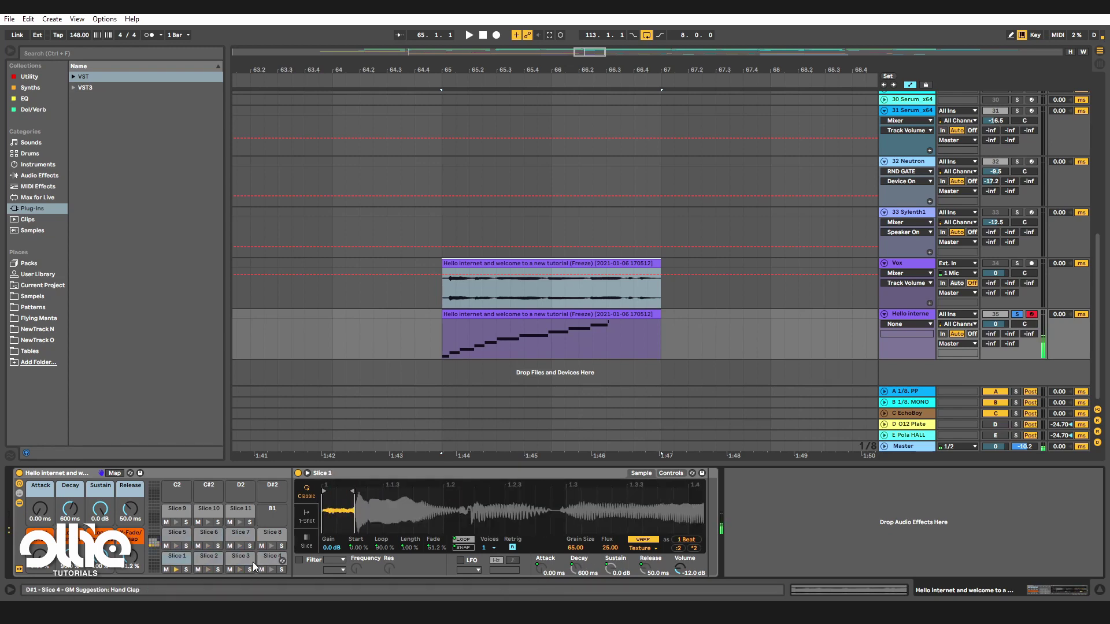
Delete Slice 1 from the drum rack and move Slice 11 onto the emptied C1 pad.
{"action": "right_click", "coordinate": [169, 557]}
{"action": "left_click", "coordinate": [186, 572]}
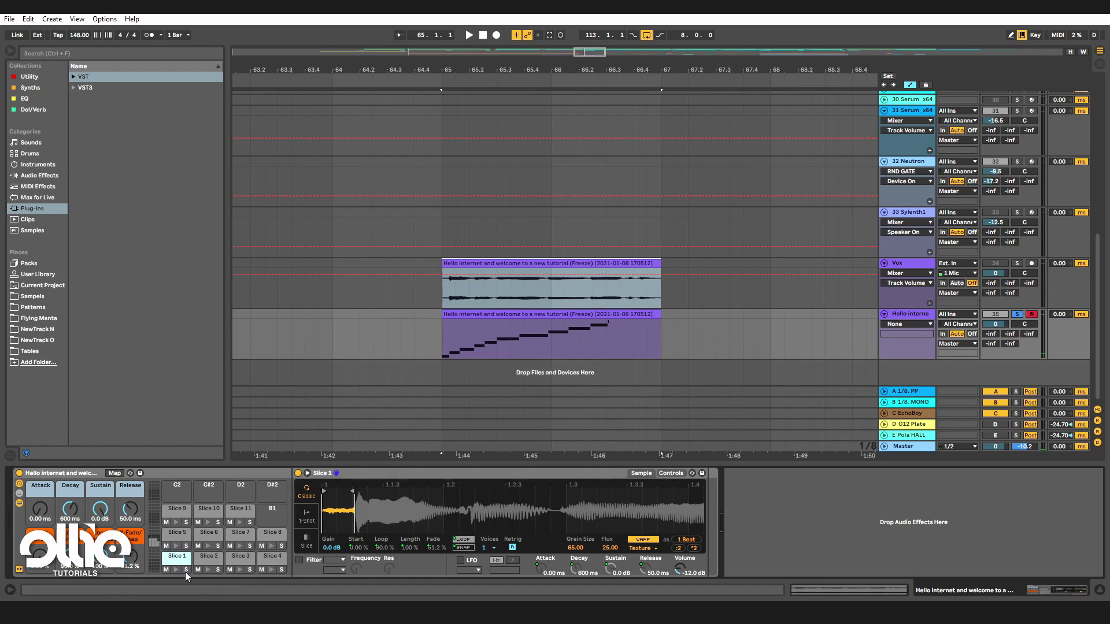
{"action": "left_click", "coordinate": [199, 558]}
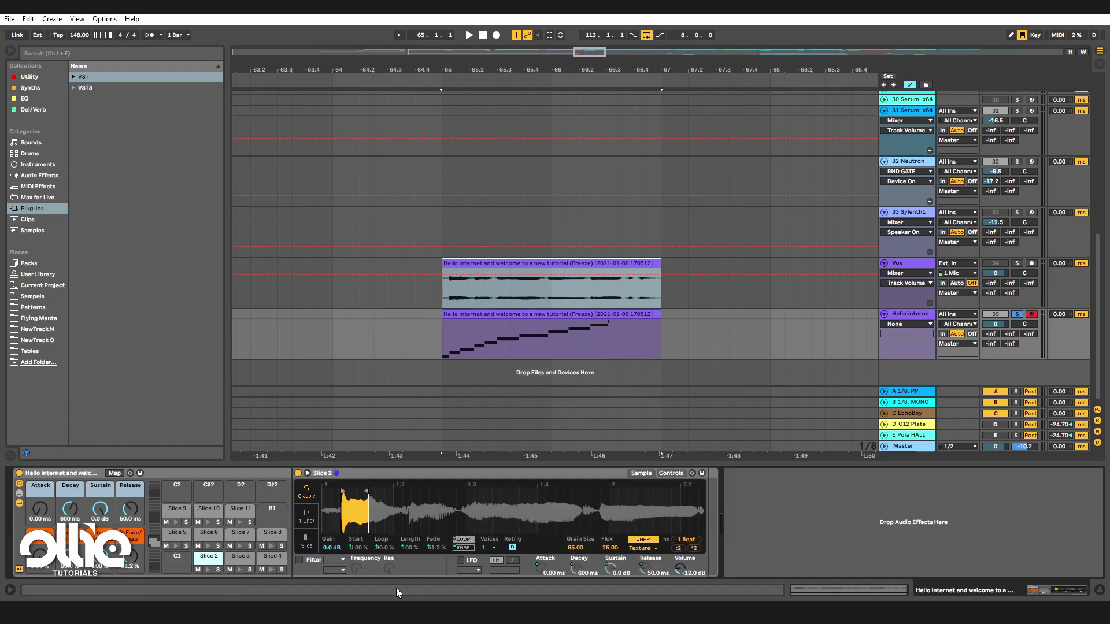
{"action": "left_click", "coordinate": [240, 510]}
{"action": "left_click_drag", "start_coordinate": [190, 556], "coordinate": [177, 561]}
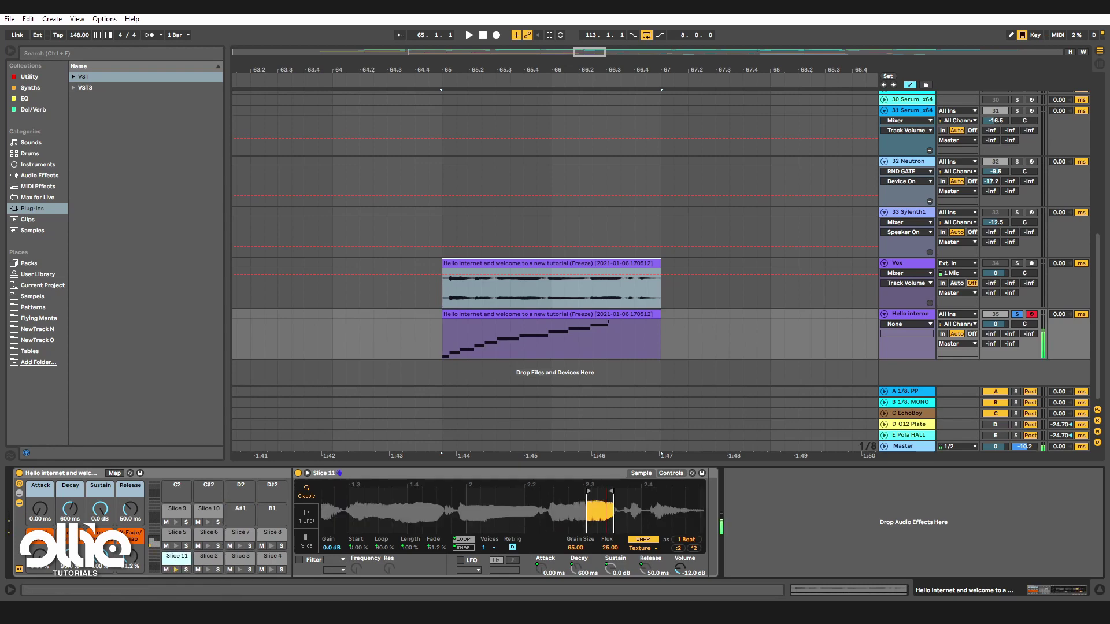
Delete every macro mapping of the drum rack and leave mapping mode.
{"action": "left_click", "coordinate": [267, 559]}
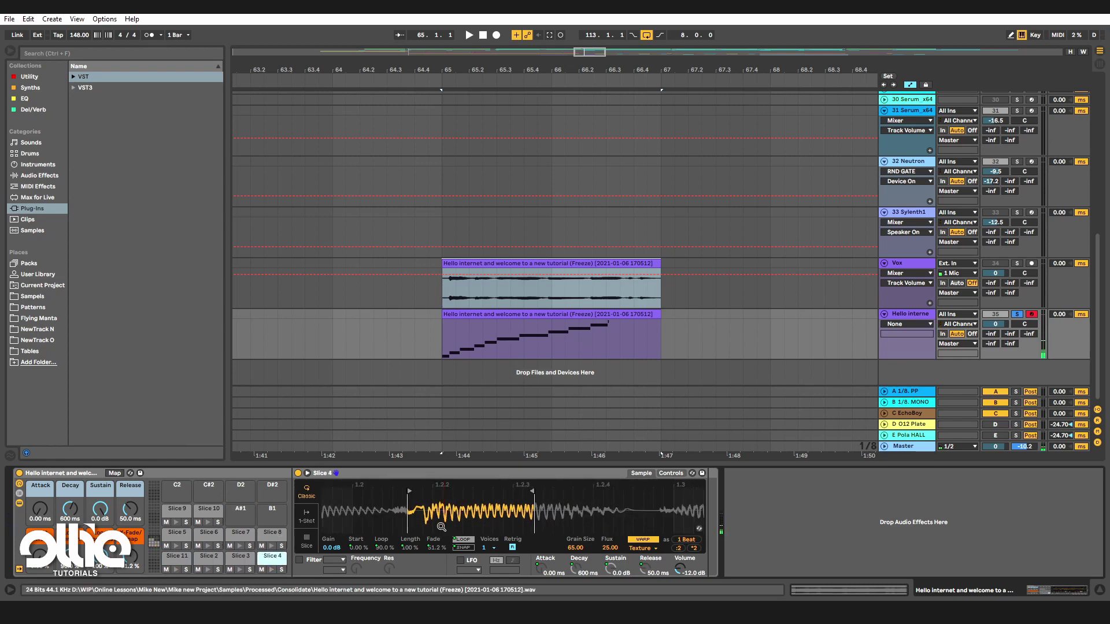
{"action": "left_click", "coordinate": [114, 472]}
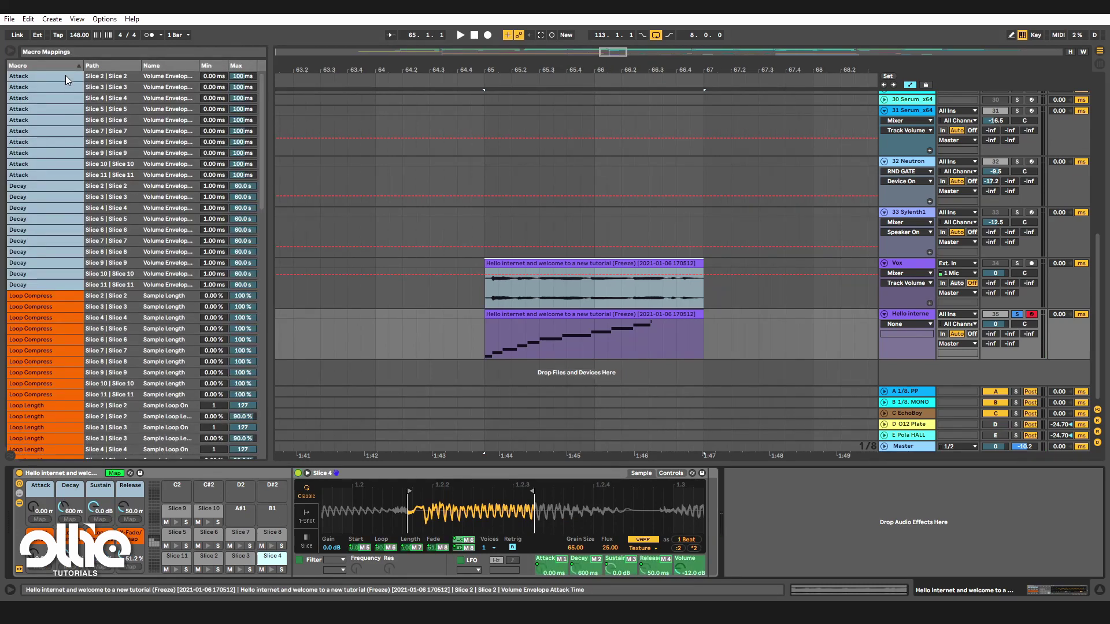
{"action": "scroll", "coordinate": [67, 341], "scroll_direction": "down", "scroll_amount": 20}
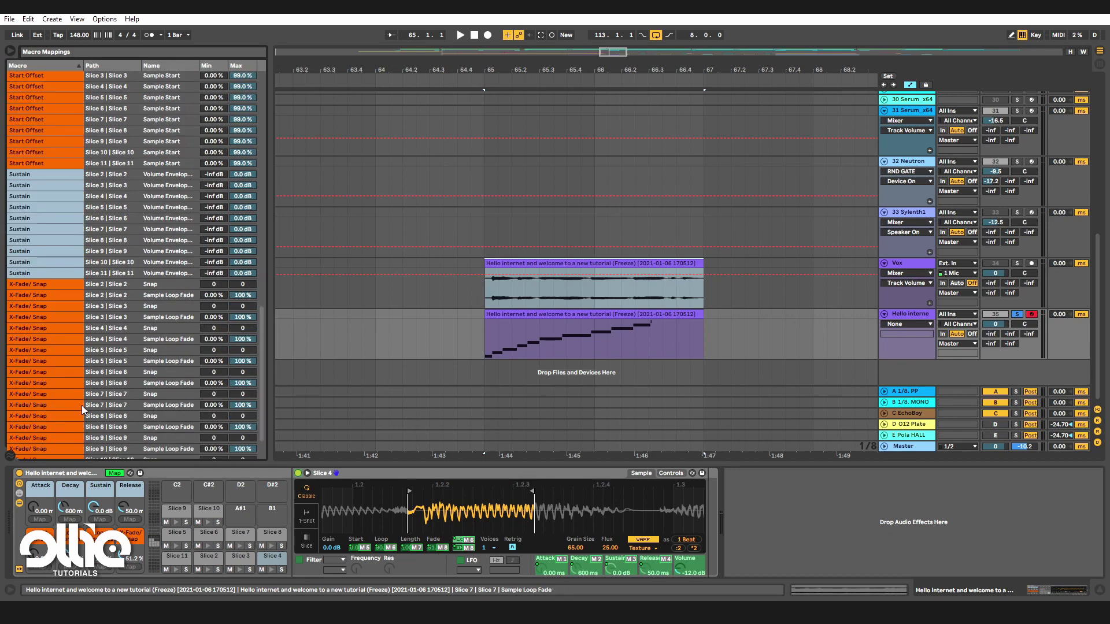
{"action": "scroll", "coordinate": [75, 408], "scroll_direction": "down", "scroll_amount": 3}
{"action": "key", "text": "ctrl+a"}
{"action": "key", "text": "Delete"}
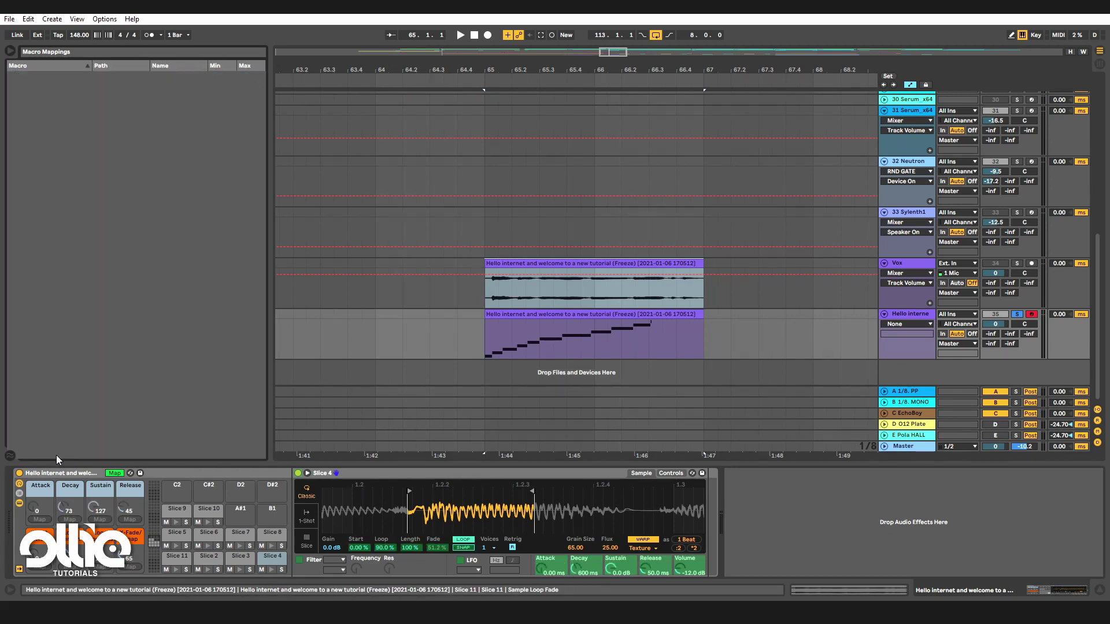
{"action": "left_click", "coordinate": [117, 473]}
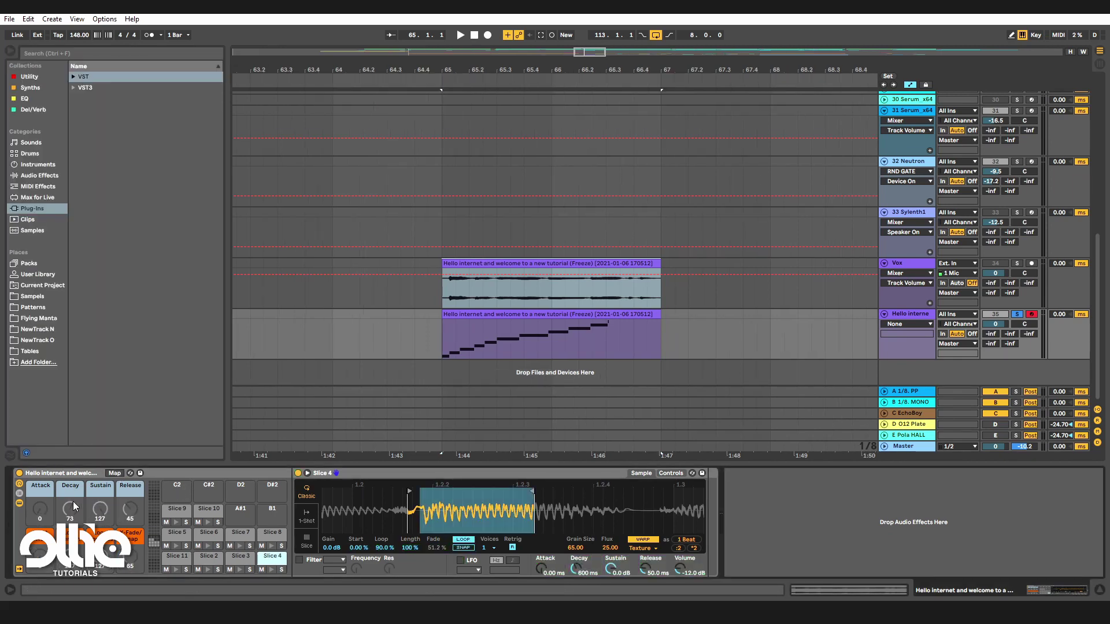
Turn the drum rack's unmapped macros, including Decay, Sustain, Release and Loop Length, down to about zero.
{"action": "left_click_drag", "start_coordinate": [99, 506], "coordinate": [99, 569]}
{"action": "left_click_drag", "start_coordinate": [58, 503], "coordinate": [59, 547]}
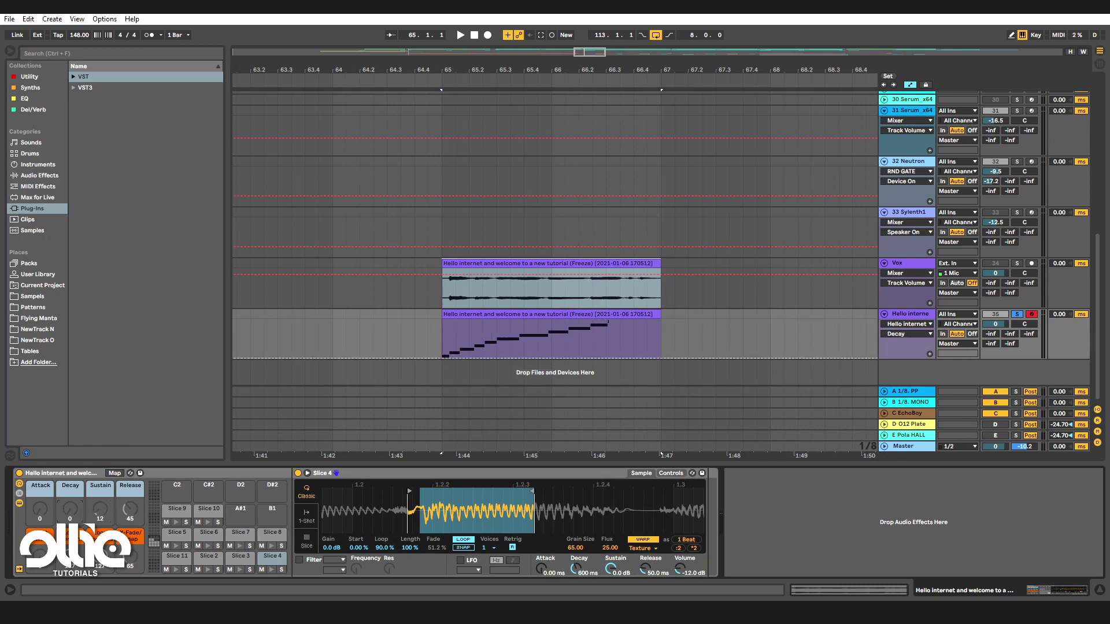
{"action": "left_click_drag", "start_coordinate": [130, 508], "coordinate": [133, 601]}
{"action": "left_click_drag", "start_coordinate": [100, 560], "coordinate": [100, 607]}
{"action": "left_click_drag", "start_coordinate": [59, 561], "coordinate": [59, 607]}
{"action": "mouse_move", "coordinate": [40, 559]}
{"action": "left_mouse_down"}
{"action": "mouse_move", "coordinate": [40, 490]}
{"action": "mouse_move", "coordinate": [41, 559]}
{"action": "left_mouse_up"}
{"action": "left_click_drag", "start_coordinate": [591, 487], "coordinate": [558, 425]}
Switch Slice 11 to 1-Shot playback with its trigger mode set to Gate.
{"action": "left_click", "coordinate": [173, 568]}
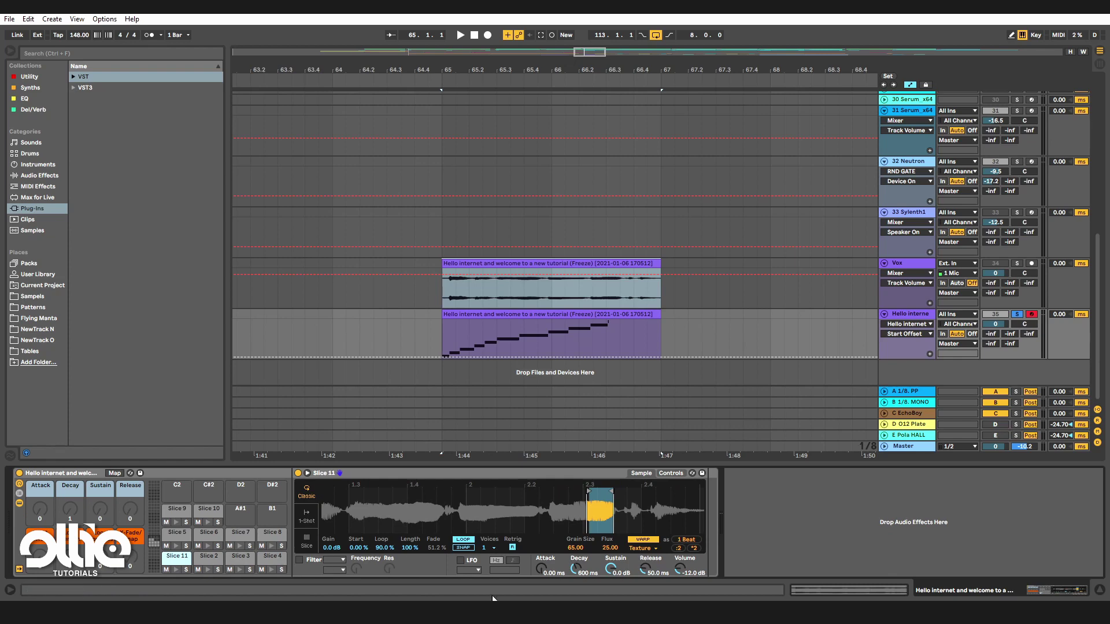
{"action": "left_click", "coordinate": [306, 516]}
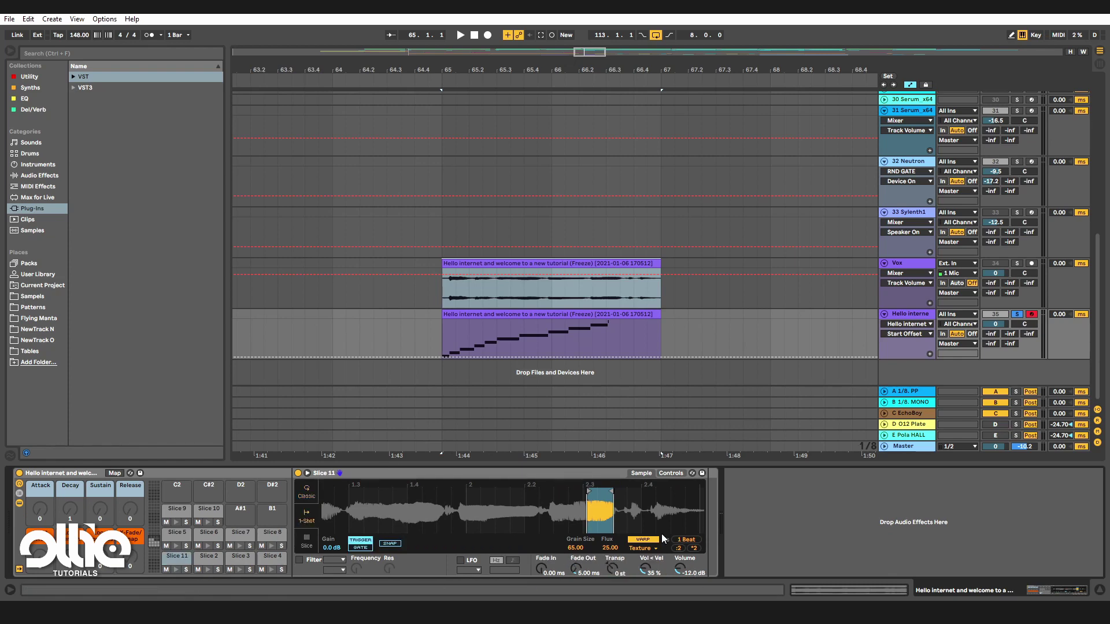
{"action": "left_click_drag", "start_coordinate": [600, 502], "coordinate": [530, 519]}
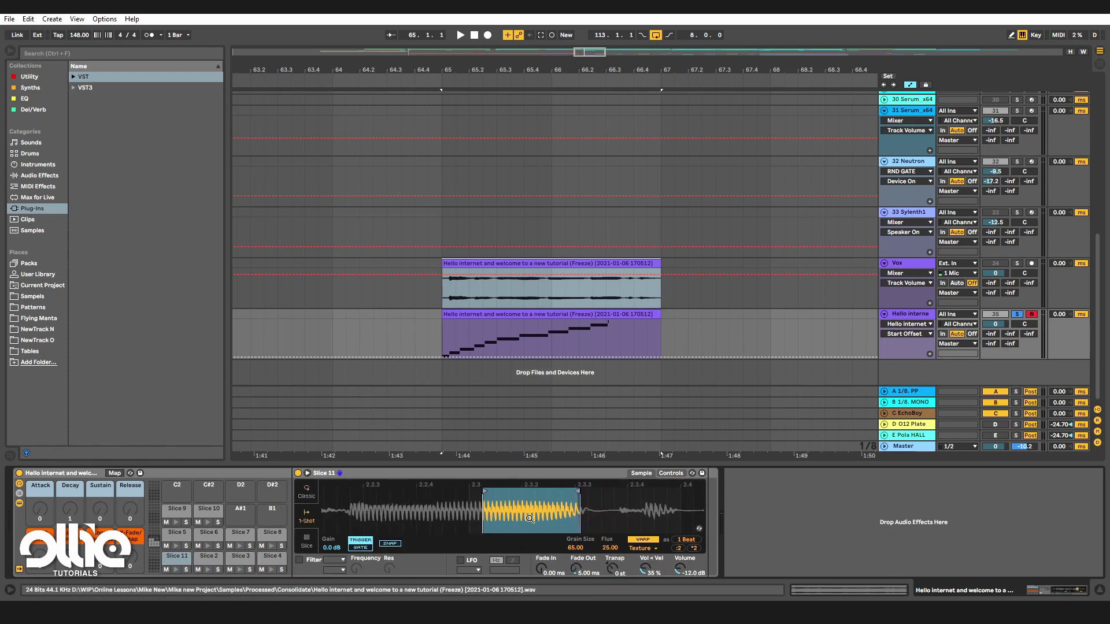
{"action": "left_click", "coordinate": [365, 553]}
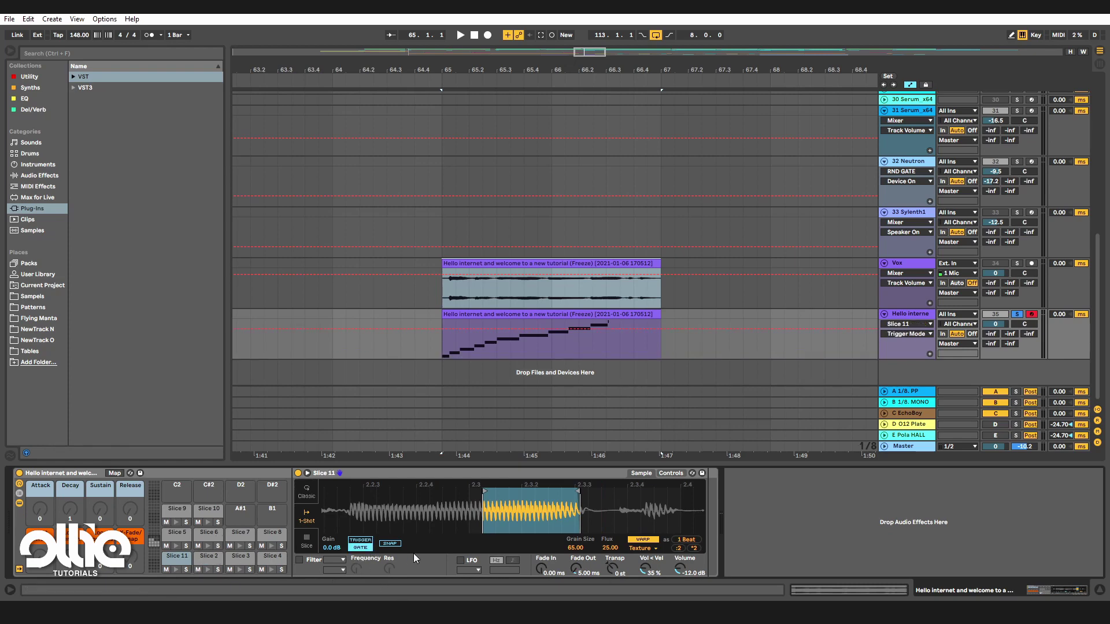
Set Slices 2, 3 and 4 to 1-Shot playback in Gate trigger mode.
{"action": "left_click", "coordinate": [209, 556]}
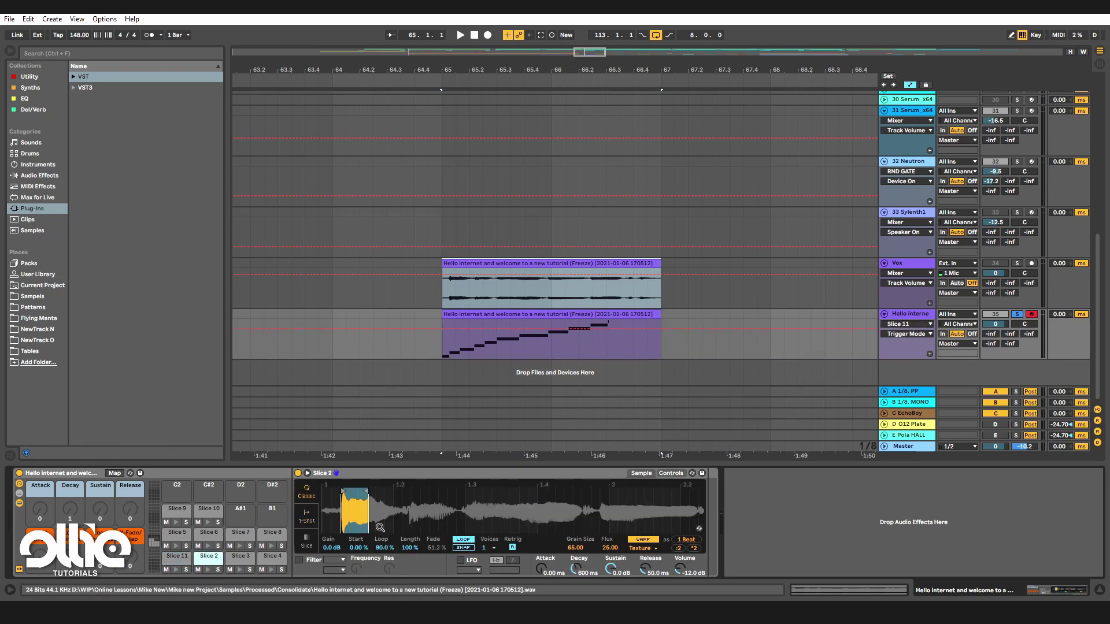
{"action": "left_click_drag", "start_coordinate": [411, 511], "coordinate": [599, 524]}
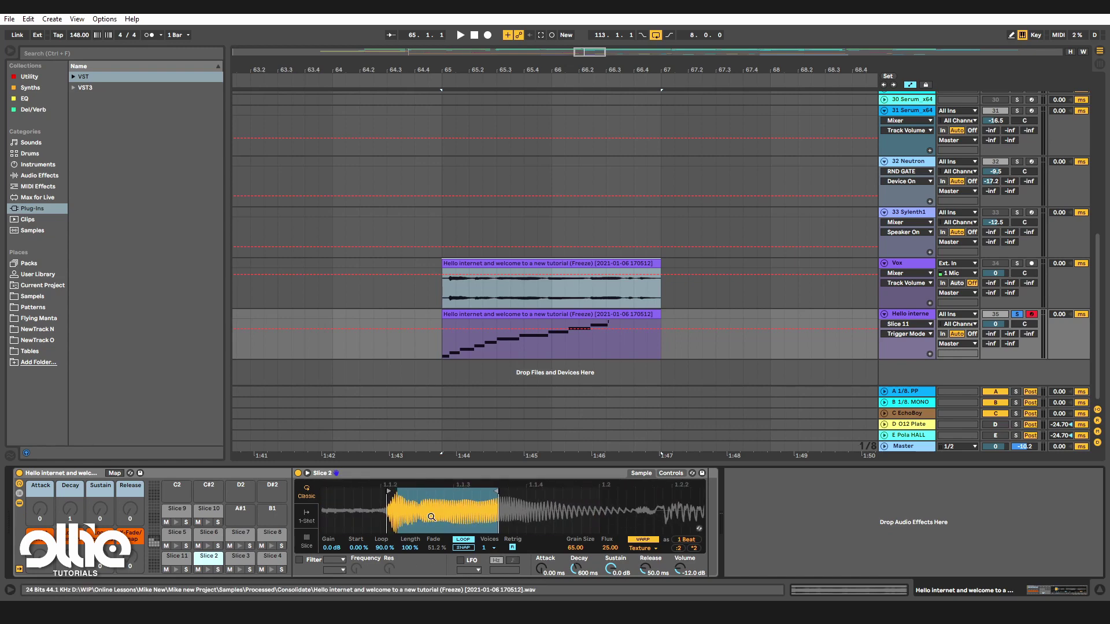
{"action": "left_click_drag", "start_coordinate": [470, 514], "coordinate": [493, 562]}
{"action": "left_click", "coordinate": [306, 517]}
{"action": "left_click", "coordinate": [363, 548]}
{"action": "left_click", "coordinate": [241, 556]}
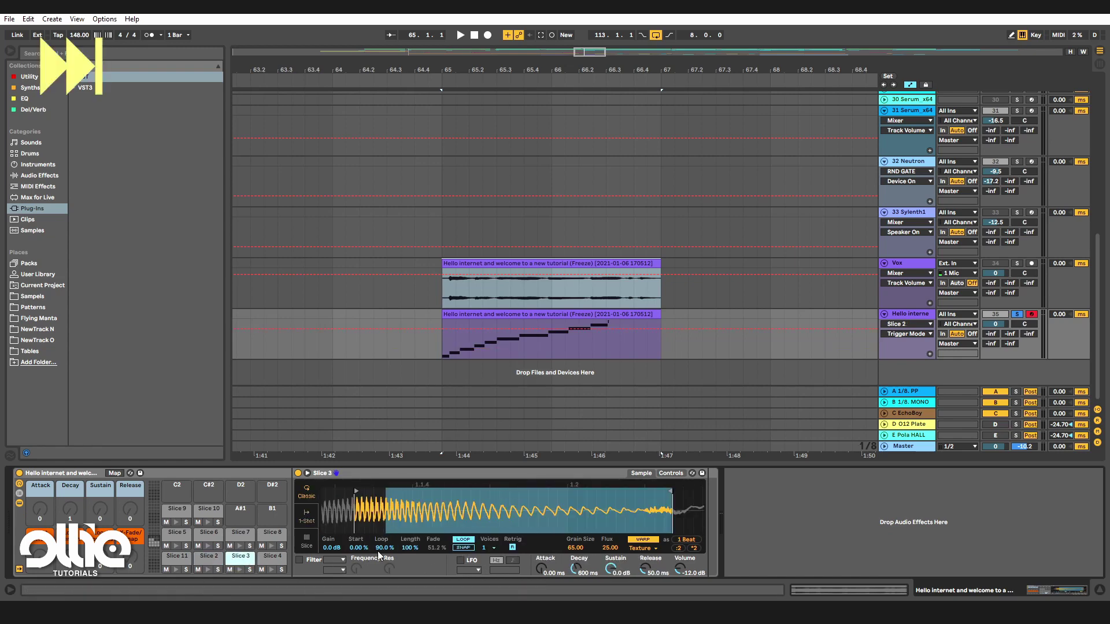
{"action": "left_click", "coordinate": [306, 516]}
{"action": "left_click", "coordinate": [363, 549]}
{"action": "left_click", "coordinate": [273, 556]}
{"action": "left_click", "coordinate": [306, 516]}
{"action": "left_click", "coordinate": [362, 548]}
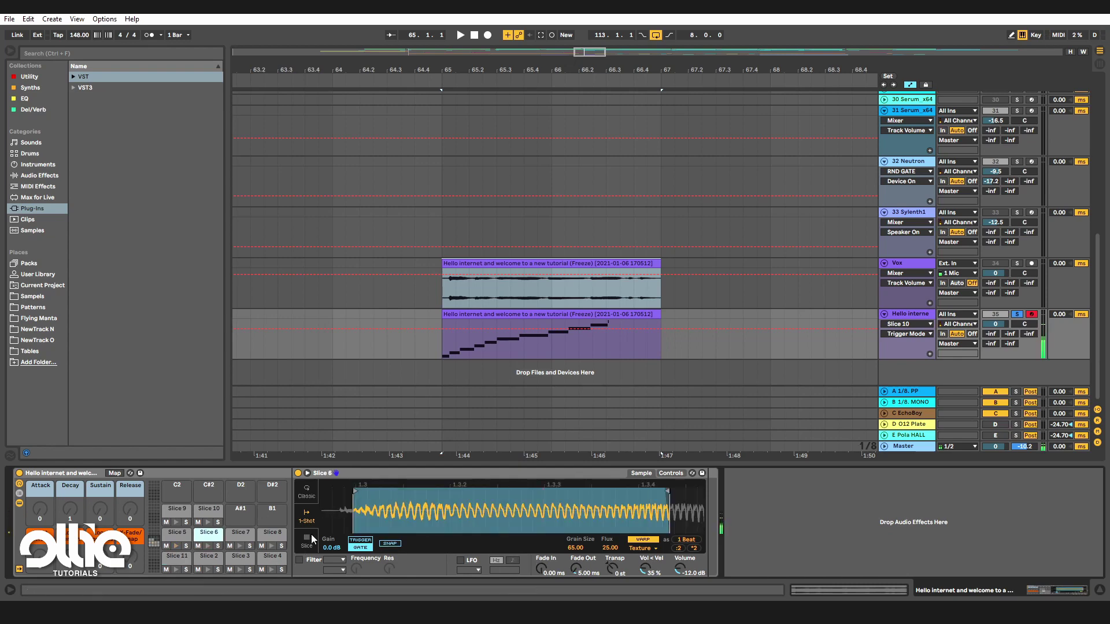
Insert an Arpeggiator ahead of the drum rack and switch it off.
{"action": "left_click_drag", "start_coordinate": [477, 521], "coordinate": [448, 516]}
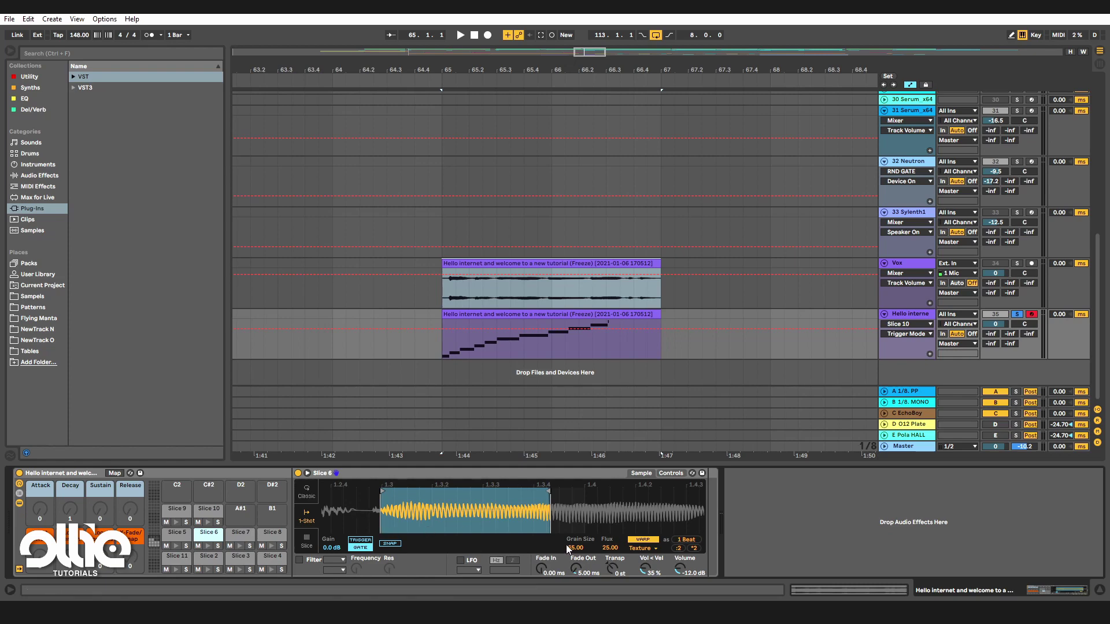
{"action": "key", "text": "f"}
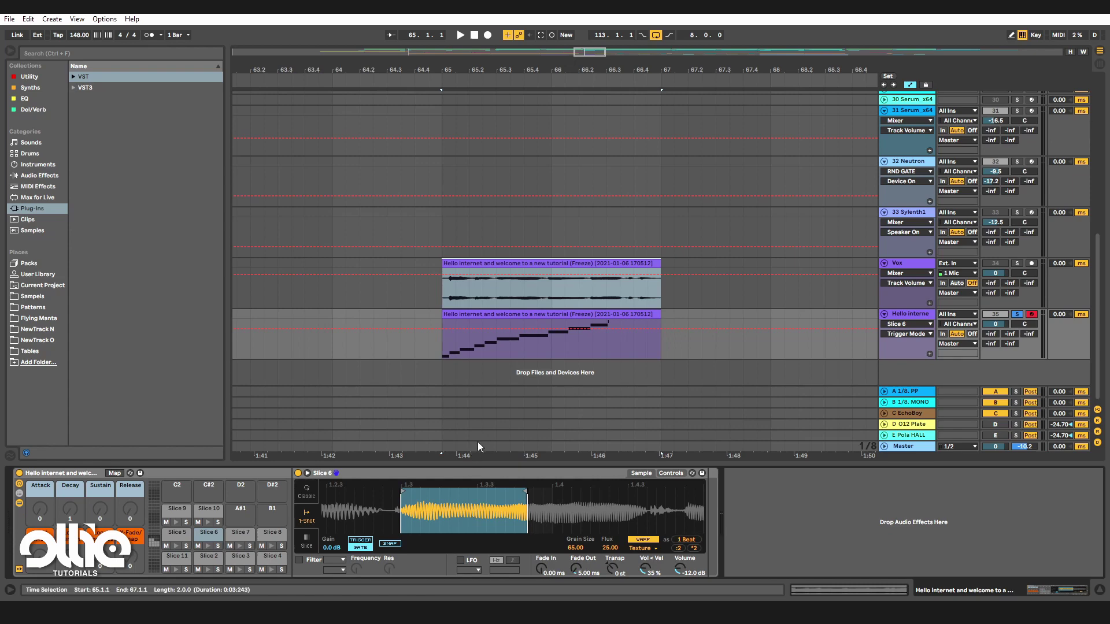
{"action": "left_click", "coordinate": [36, 77]}
{"action": "left_click_drag", "start_coordinate": [114, 77], "coordinate": [14, 555]}
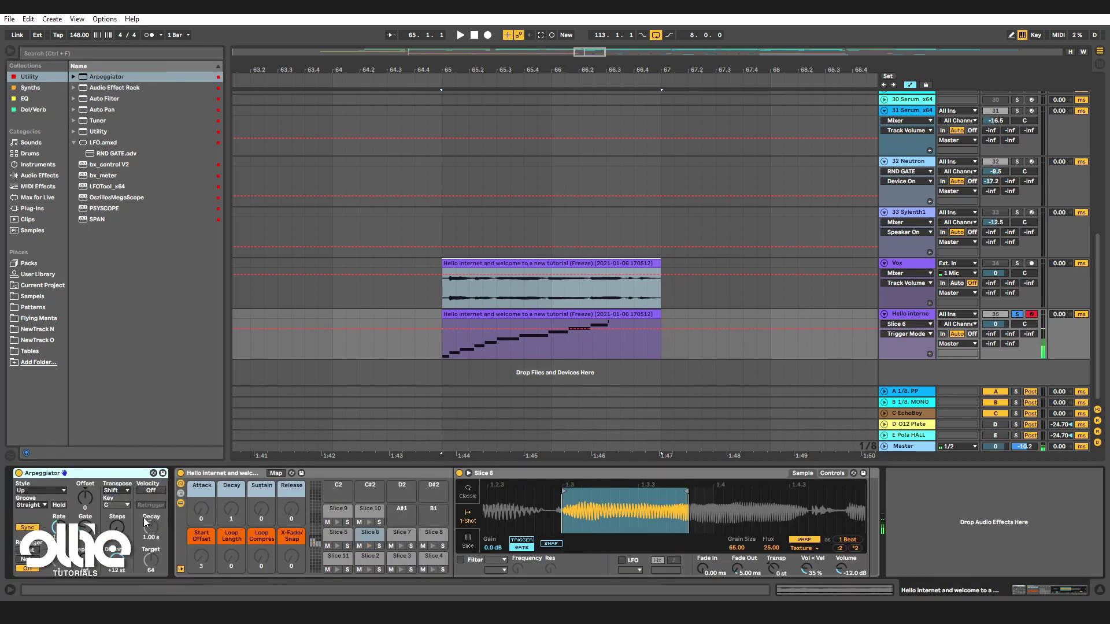
{"action": "left_click", "coordinate": [18, 474]}
Map Slice 11's Transpose to the rack's Attack macro and rename that macro Transposition.
{"action": "left_click", "coordinate": [331, 563]}
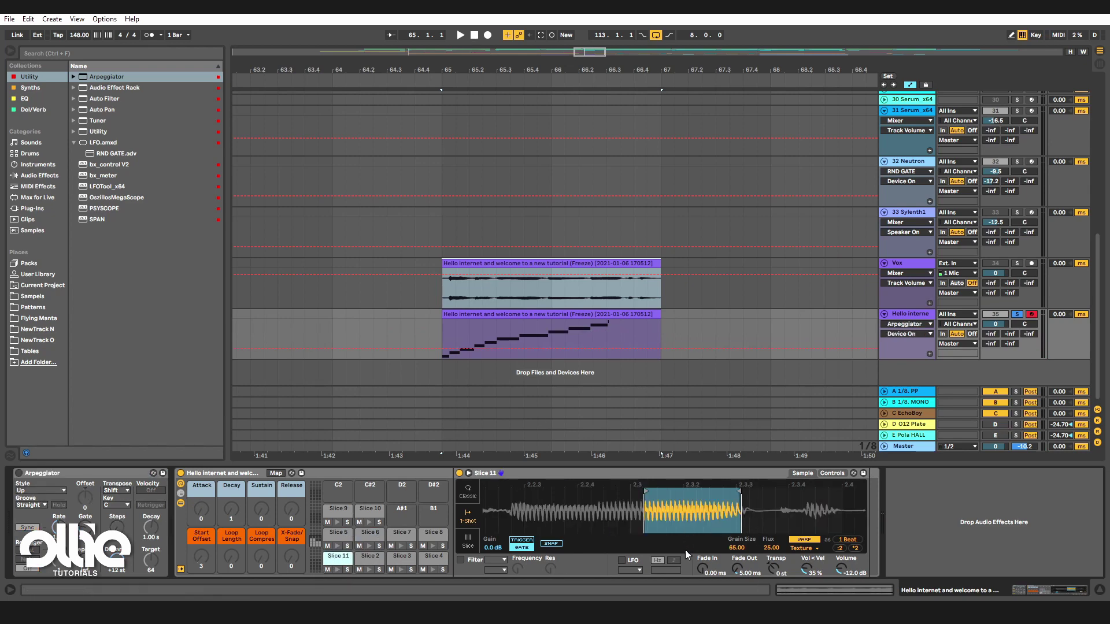
{"action": "right_click", "coordinate": [780, 573]}
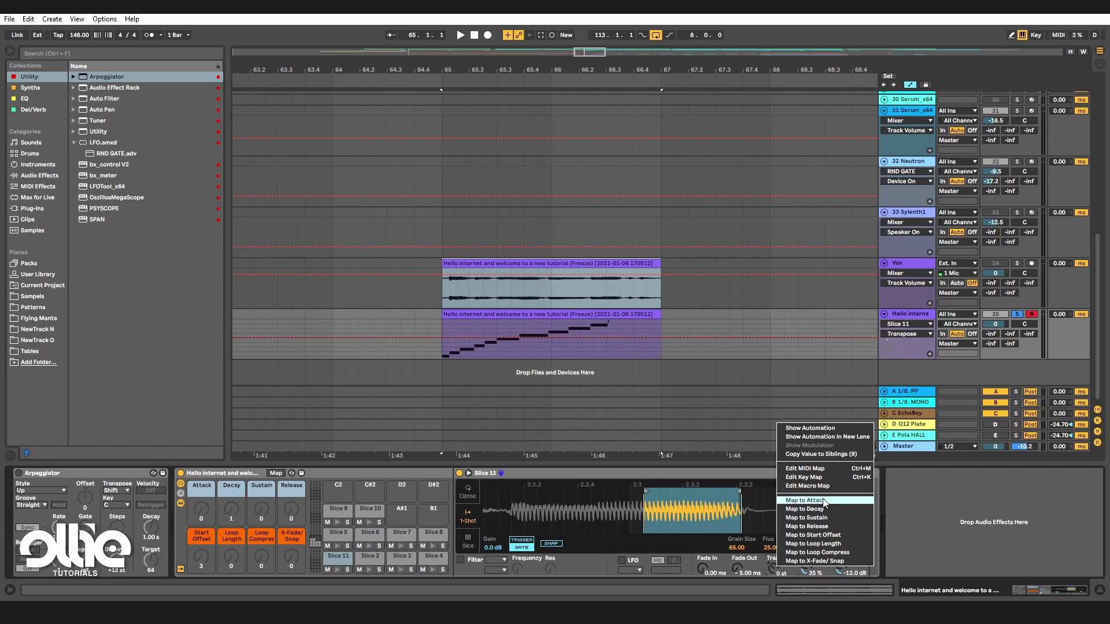
{"action": "left_click", "coordinate": [804, 507]}
{"action": "right_click", "coordinate": [203, 489]}
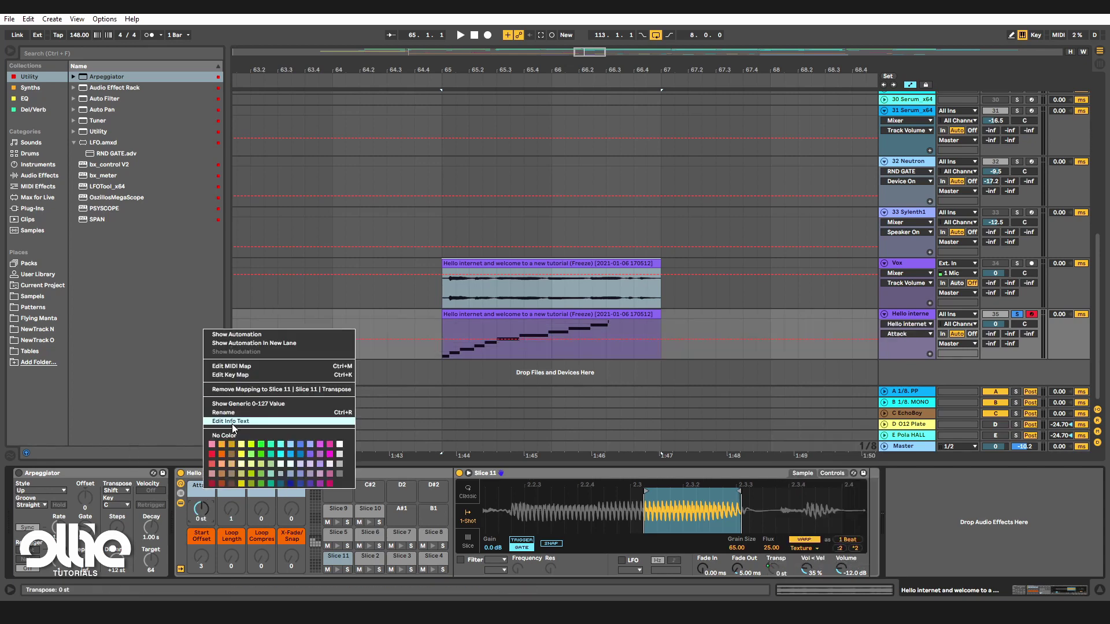
{"action": "left_click", "coordinate": [258, 412]}
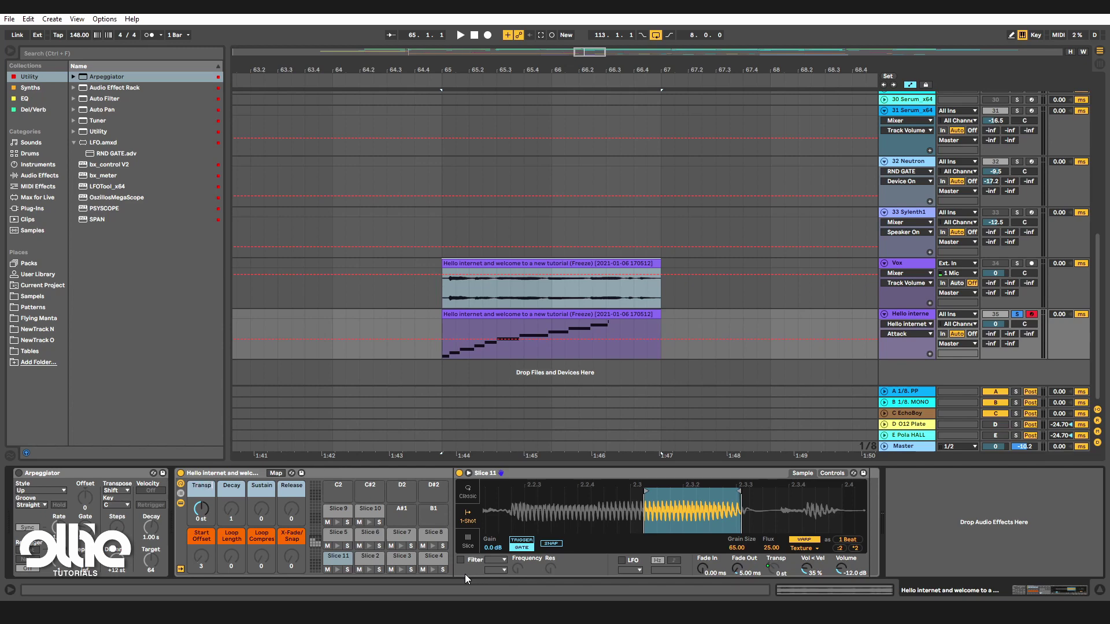
{"action": "type", "text": "Transposition"}
{"action": "key", "text": "Return"}
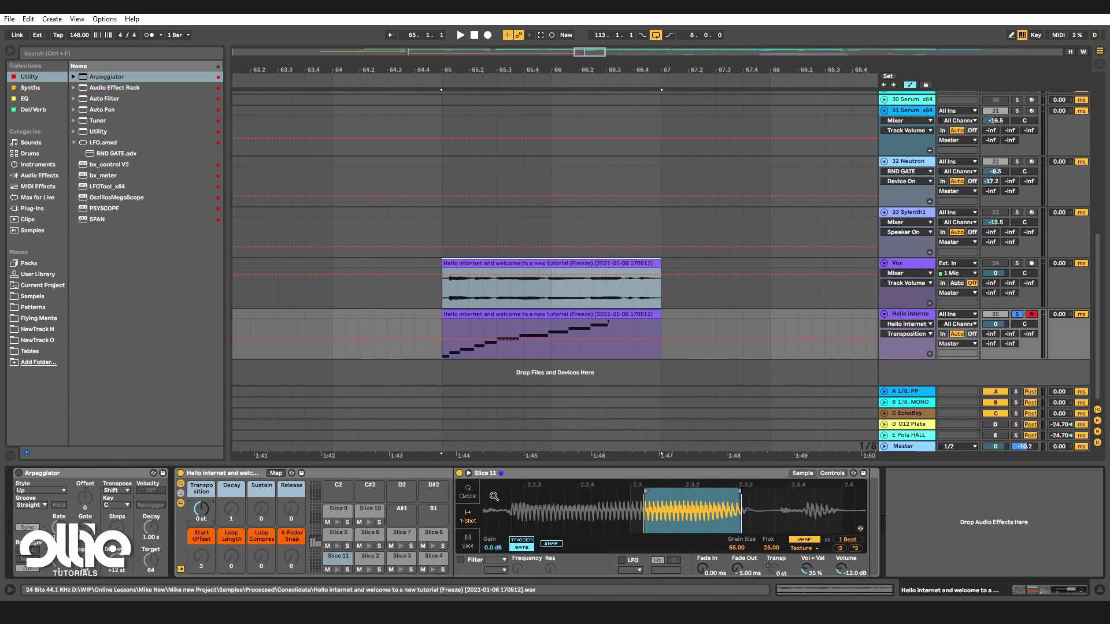
Map Slice 11's Transpose to all sibling slices and check the mapping on Slices 2, 3 and 4.
{"action": "left_click", "coordinate": [776, 569]}
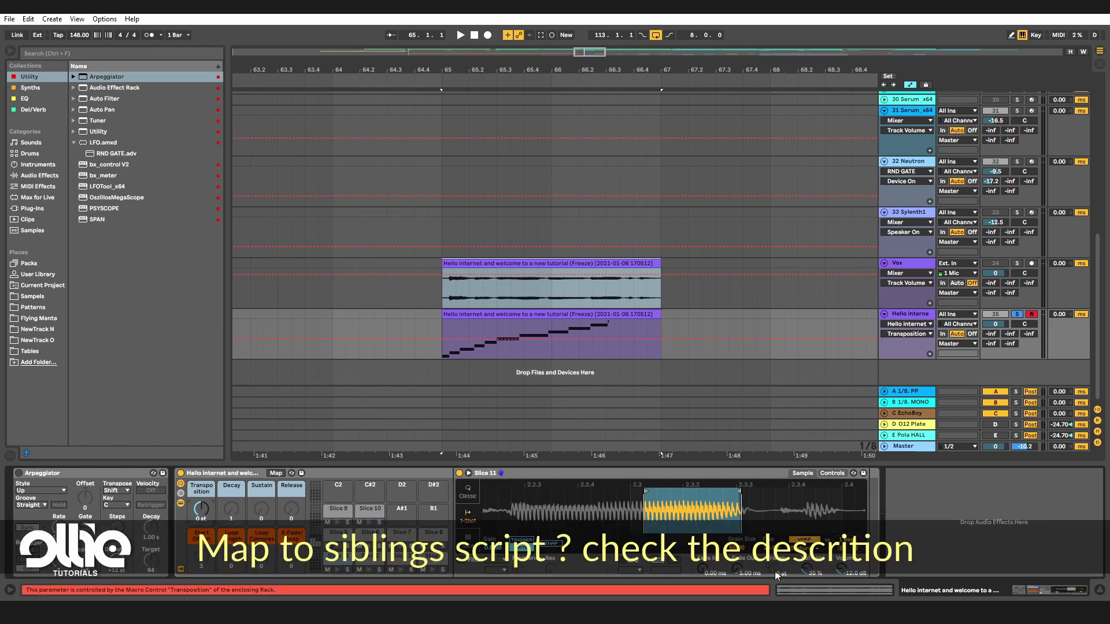
{"action": "right_click", "coordinate": [778, 574]}
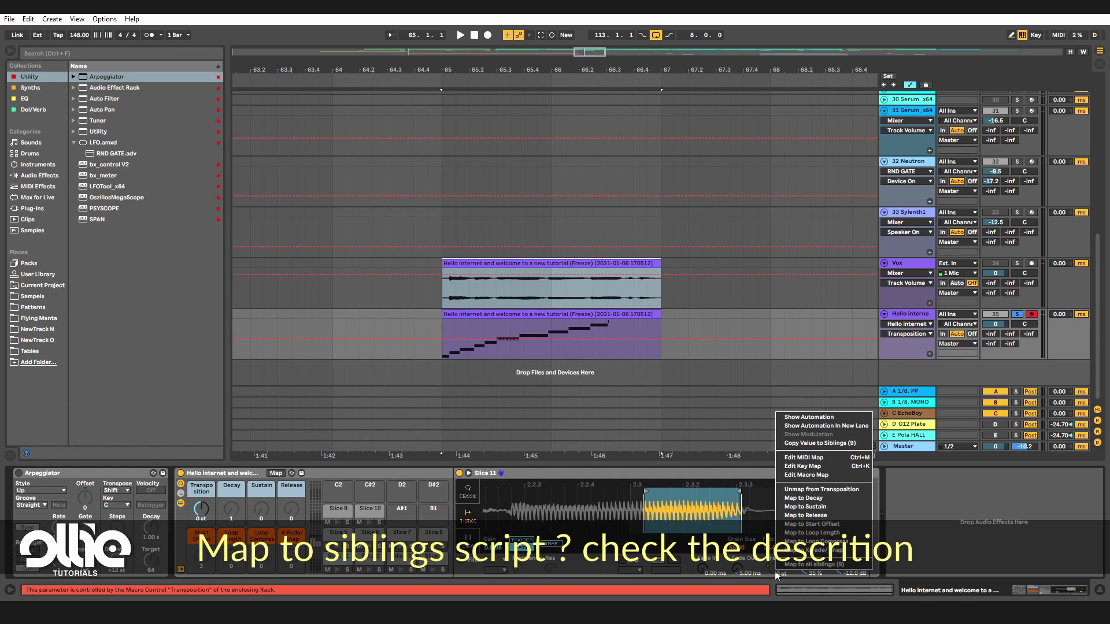
{"action": "left_click", "coordinate": [810, 566]}
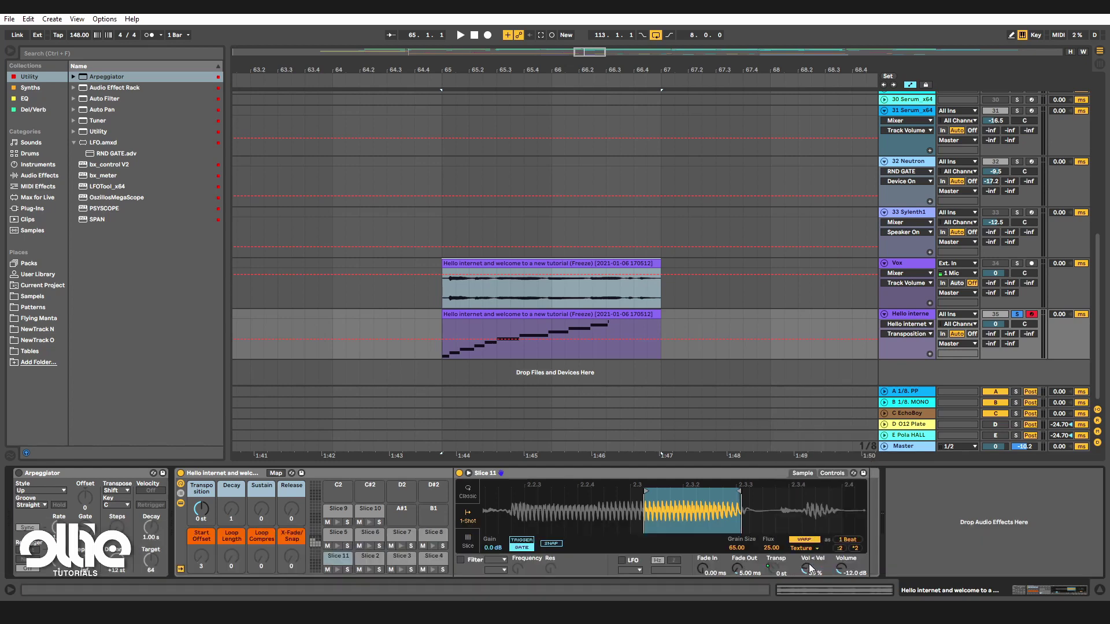
{"action": "left_click", "coordinate": [365, 558]}
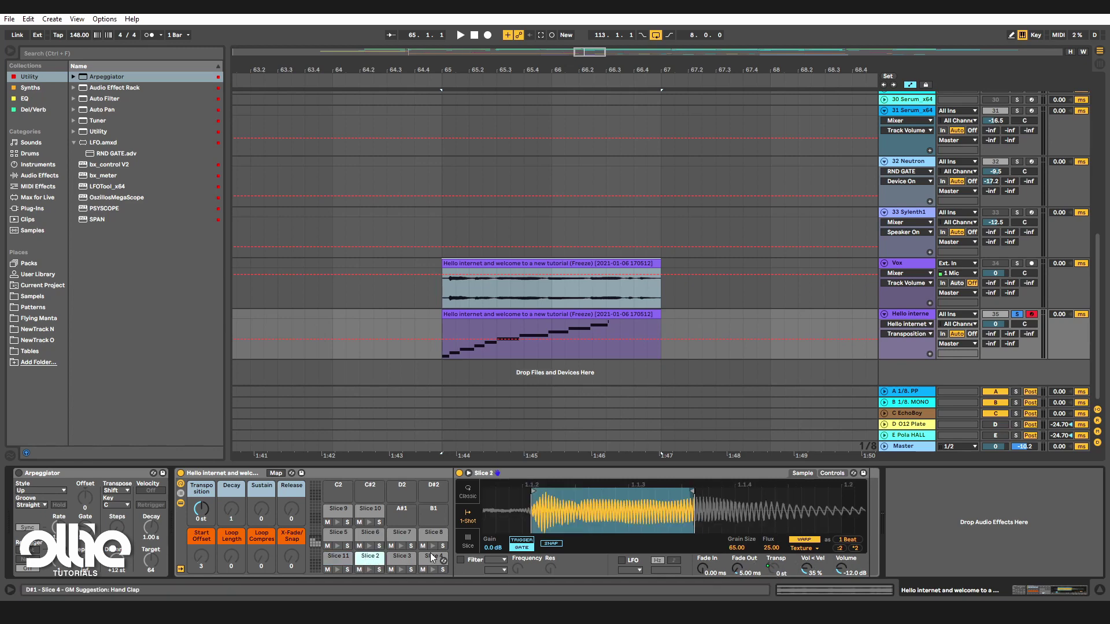
{"action": "left_click", "coordinate": [401, 556]}
{"action": "left_click", "coordinate": [443, 557]}
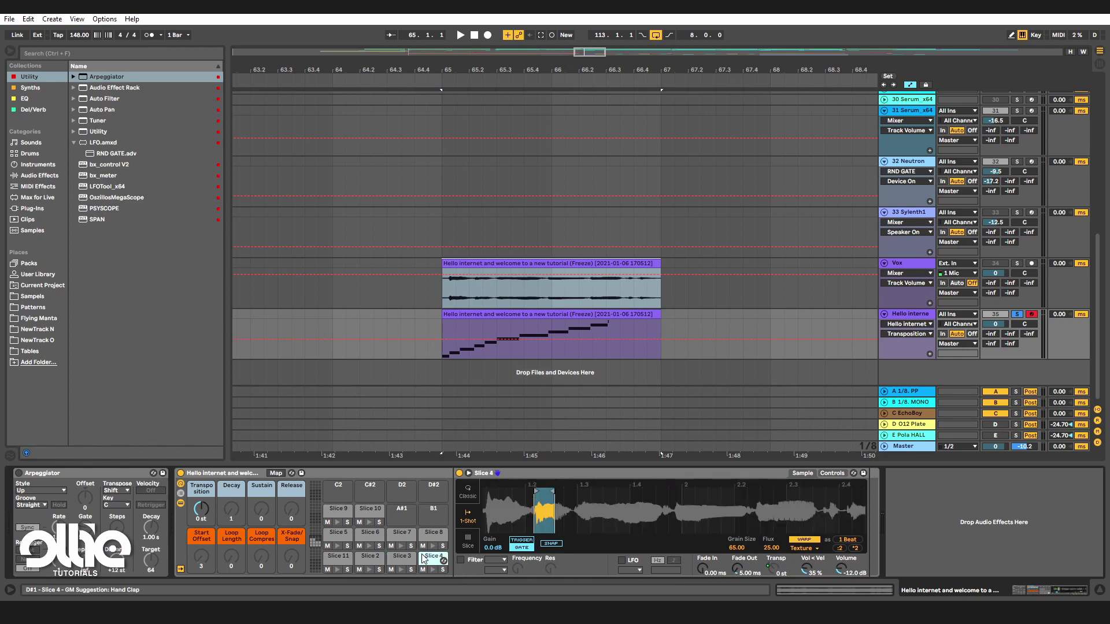
{"action": "left_click", "coordinate": [203, 490]}
Lower the Transposition macro to -5 st while auditioning the slices, and restore arrangement playback on the track.
{"action": "left_click", "coordinate": [338, 558]}
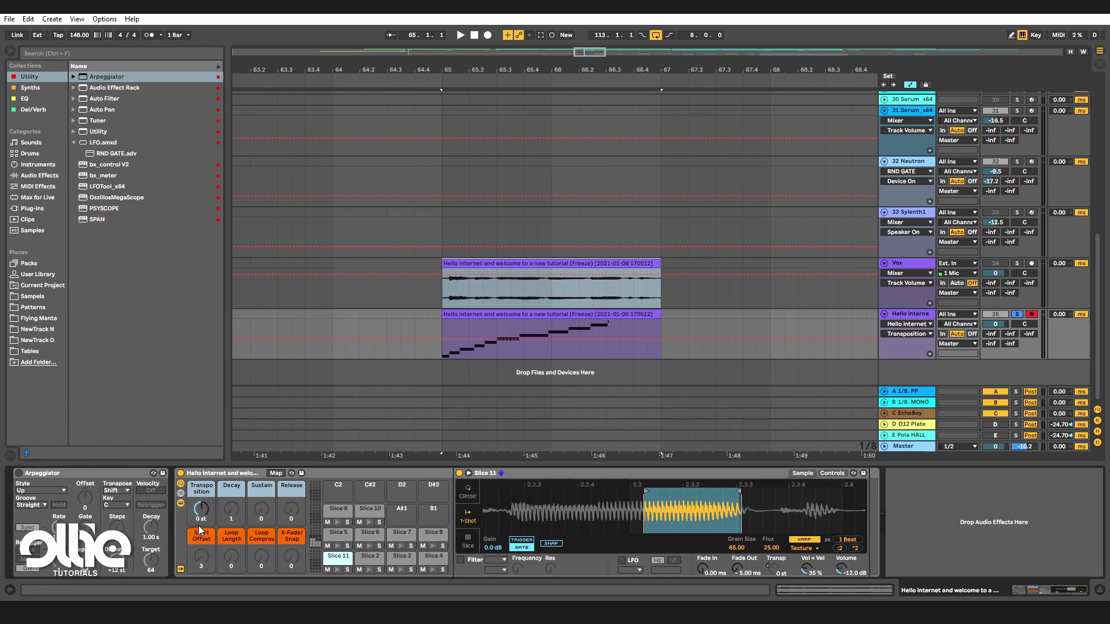
{"action": "key", "text": "h"}
{"action": "left_click_drag", "start_coordinate": [201, 508], "coordinate": [201, 550]}
{"action": "key", "text": "d"}
{"action": "key", "text": "f"}
{"action": "key", "text": "t"}
{"action": "key", "text": "g"}
{"action": "key", "text": "e"}
{"action": "key", "text": "space"}
{"action": "key", "text": "s"}
{"action": "key", "text": "space"}
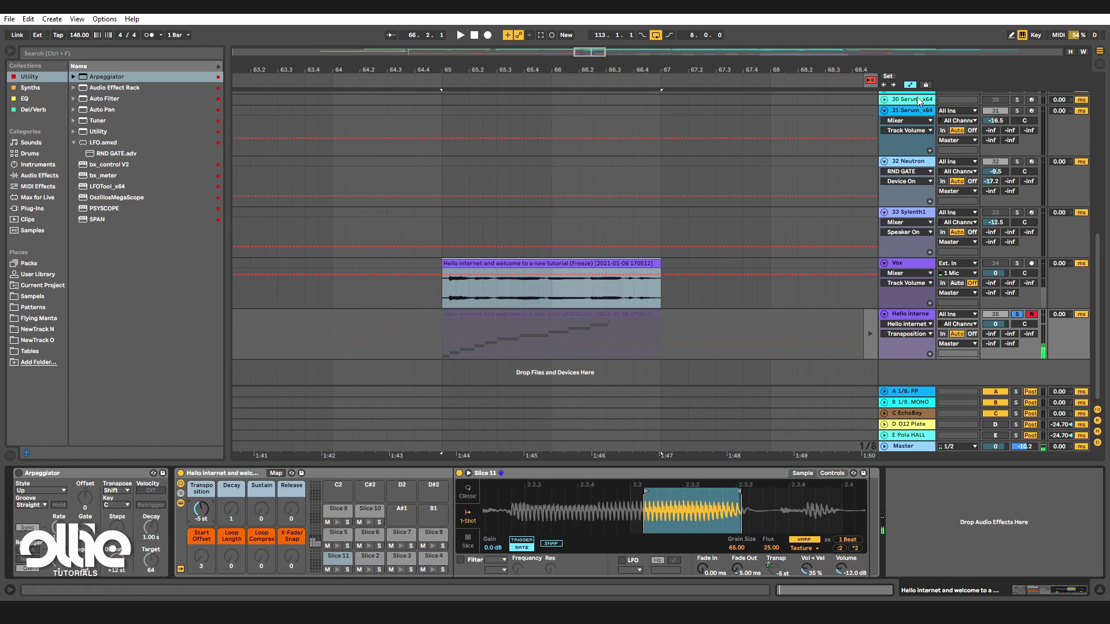
{"action": "left_click", "coordinate": [870, 81]}
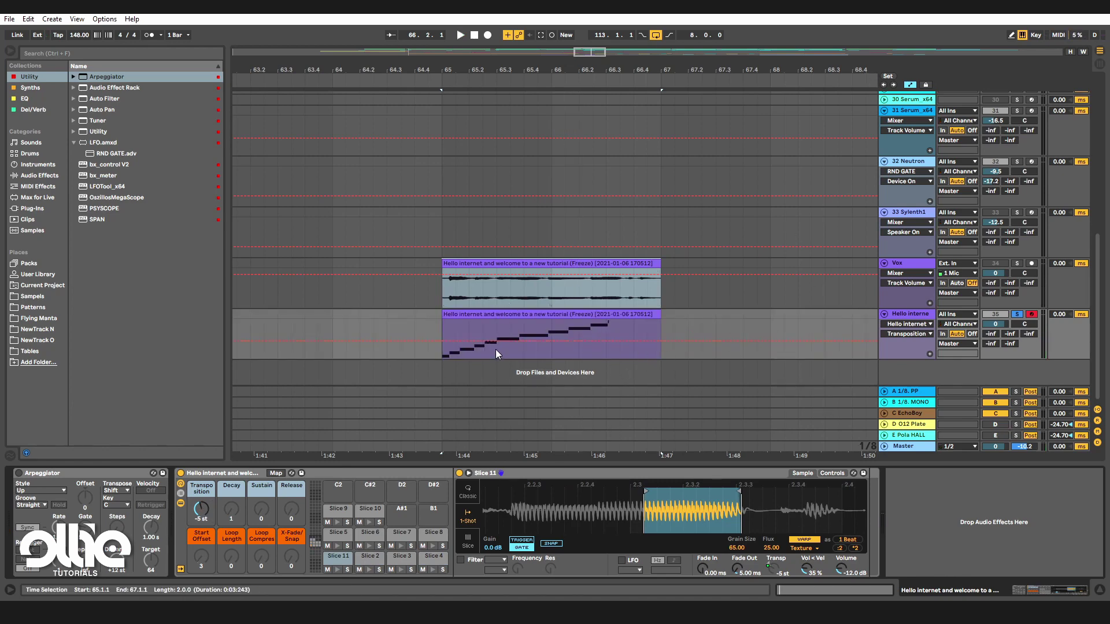
Clear all notes from the slice track's MIDI clip and draw one Slice 6 note spanning its full two bars.
{"action": "scroll", "coordinate": [494, 349], "scroll_direction": "down", "scroll_amount": 5}
{"action": "scroll", "coordinate": [509, 341], "scroll_direction": "up", "scroll_amount": 3}
{"action": "double_click", "coordinate": [500, 315]}
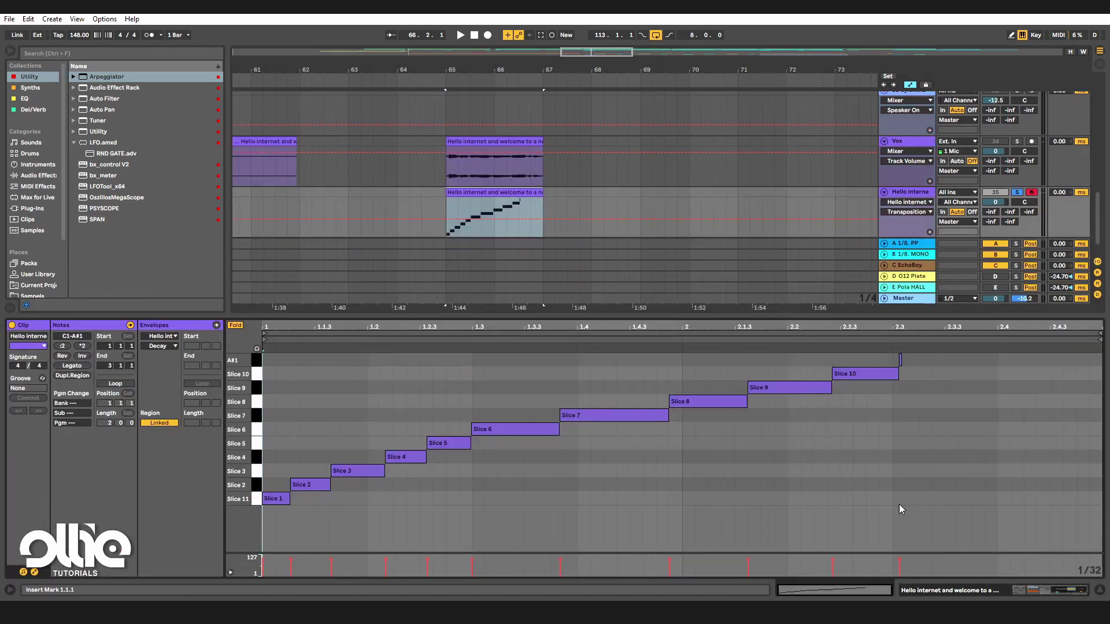
{"action": "left_click_drag", "start_coordinate": [899, 504], "coordinate": [304, 484]}
{"action": "key", "text": "Delete"}
{"action": "left_click", "coordinate": [281, 495]}
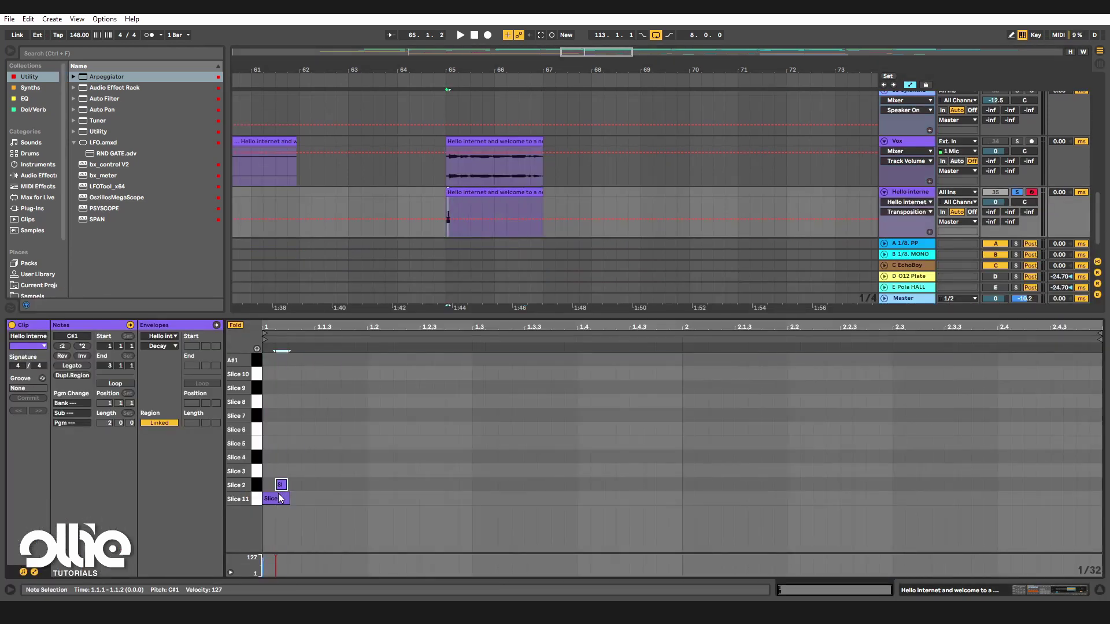
{"action": "key", "text": "Delete"}
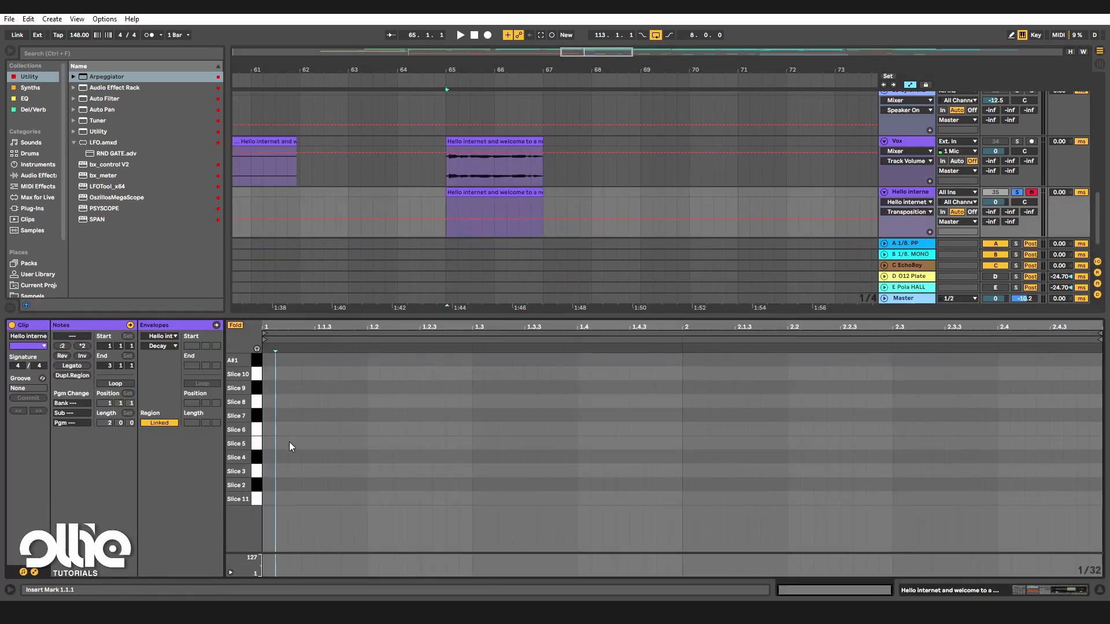
{"action": "double_click", "coordinate": [268, 430]}
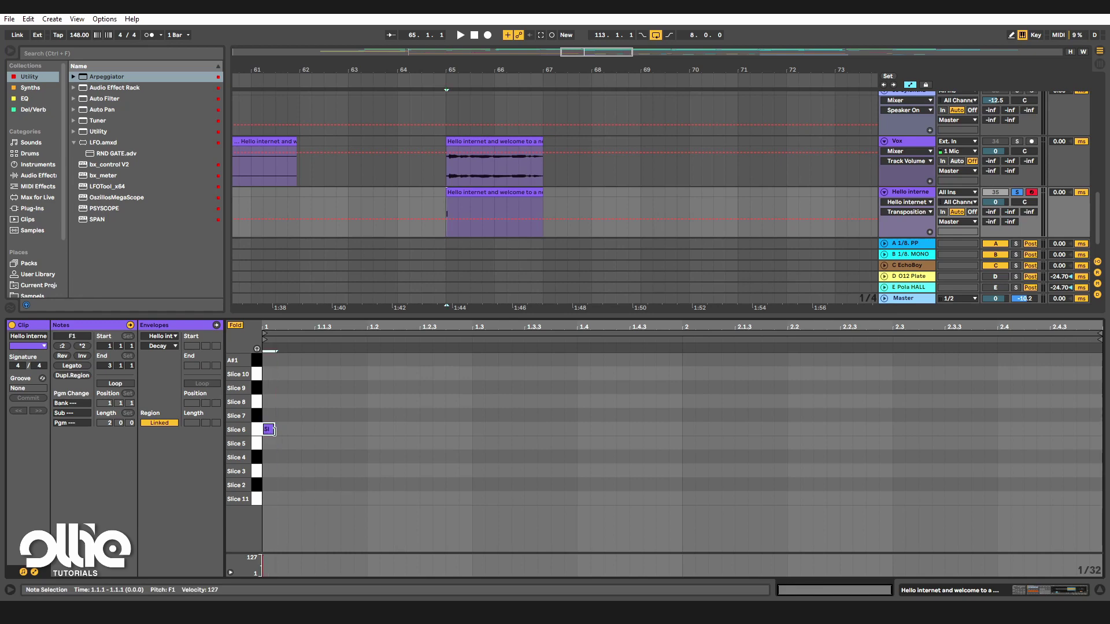
{"action": "left_click_drag", "start_coordinate": [274, 431], "coordinate": [1102, 430]}
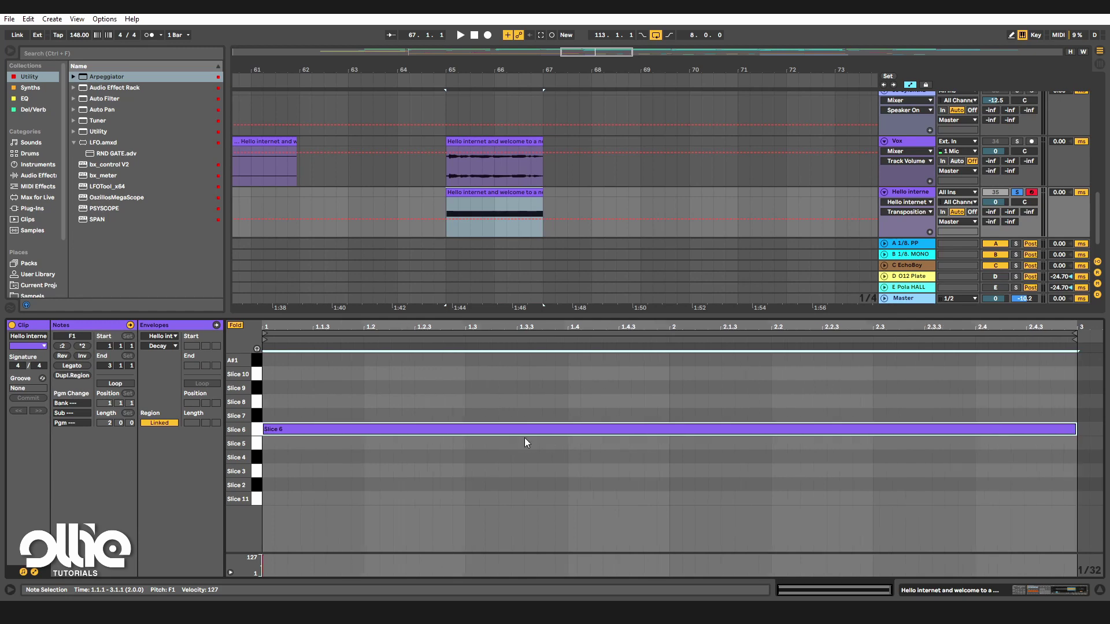
Move the two-bar note down to Slice 5 and turn on the Arpeggiator in front of the drum rack.
{"action": "left_click_drag", "start_coordinate": [322, 428], "coordinate": [313, 451]}
{"action": "left_click", "coordinate": [317, 456]}
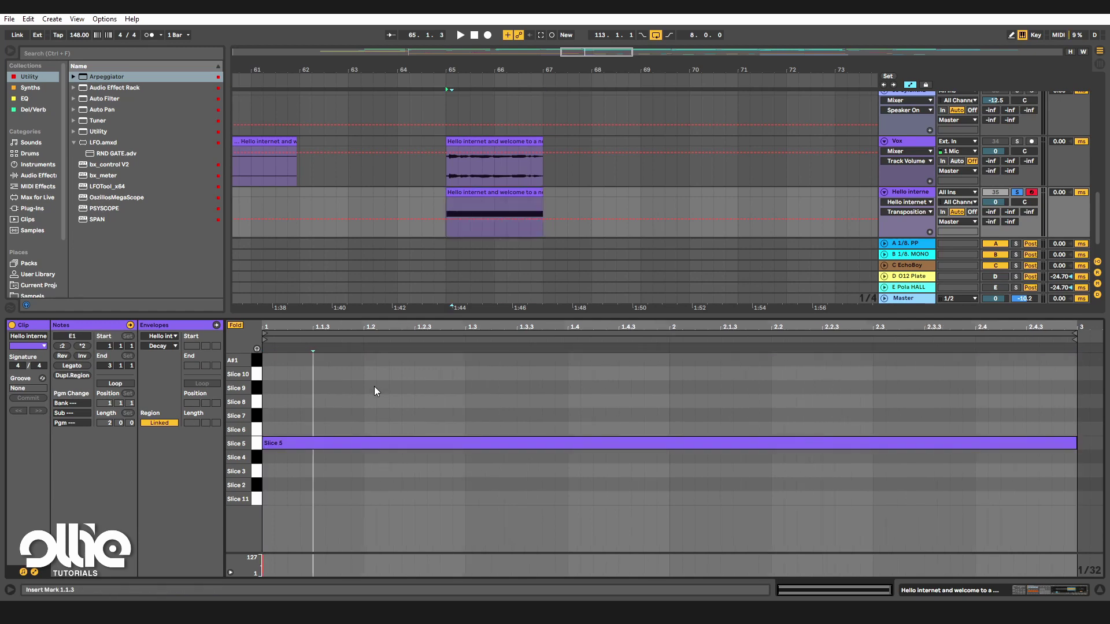
{"action": "left_click", "coordinate": [920, 193]}
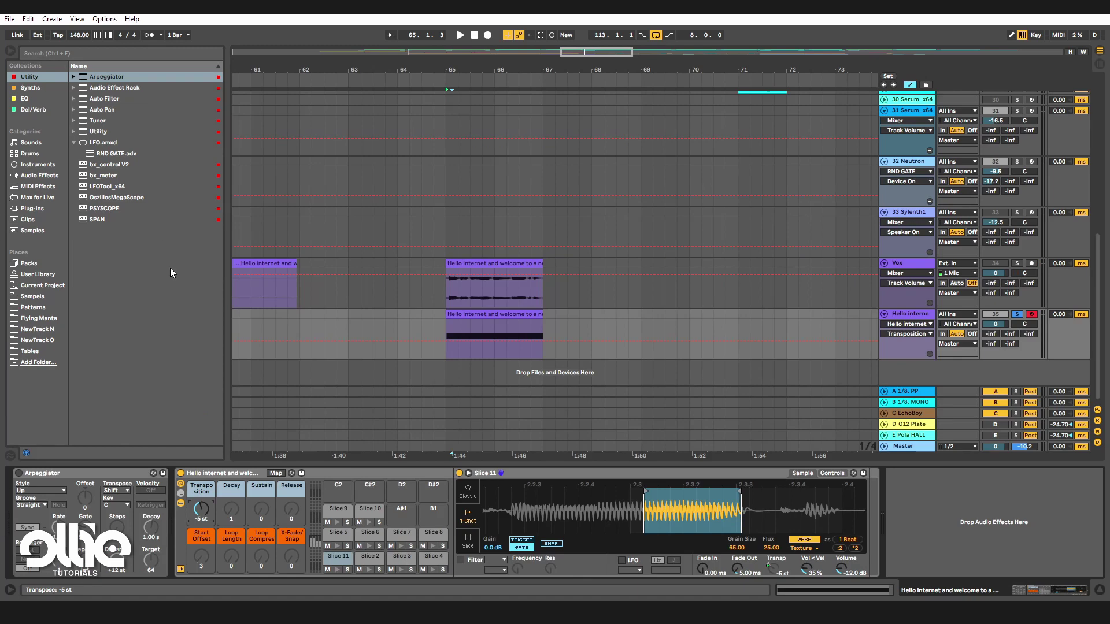
{"action": "left_click", "coordinate": [19, 473]}
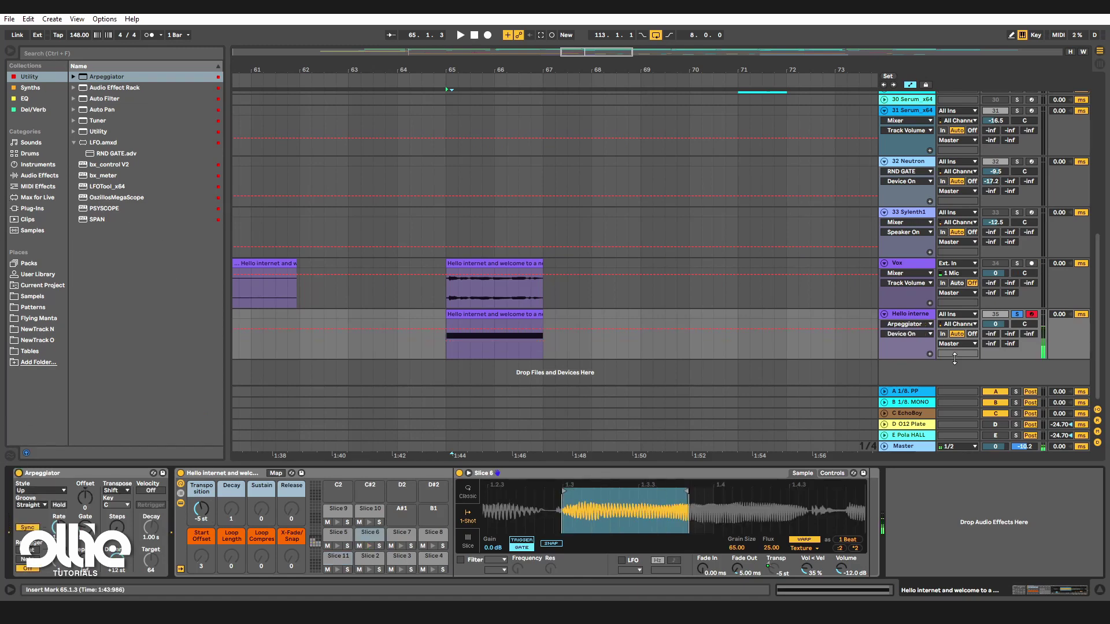
{"action": "key", "text": "space"}
{"action": "key", "text": "space"}
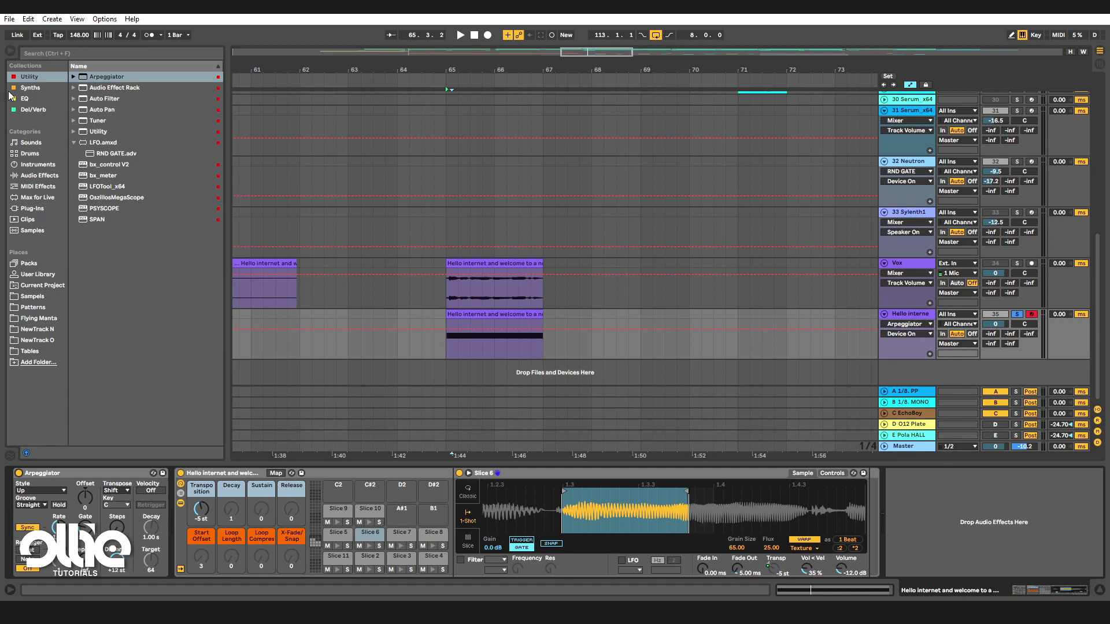
Insert a Random MIDI effect between the Arpeggiator and the drum rack, with Choices 5, Sign Bi and Chance 100%.
{"action": "left_click", "coordinate": [45, 187]}
{"action": "left_click_drag", "start_coordinate": [129, 139], "coordinate": [207, 512]}
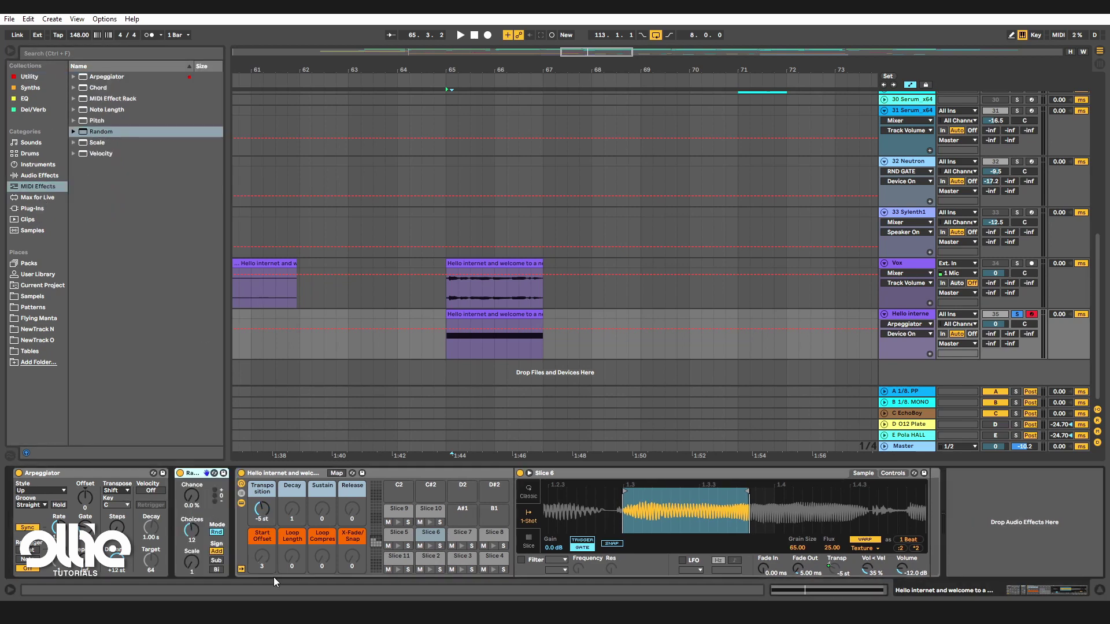
{"action": "left_click", "coordinate": [197, 539]}
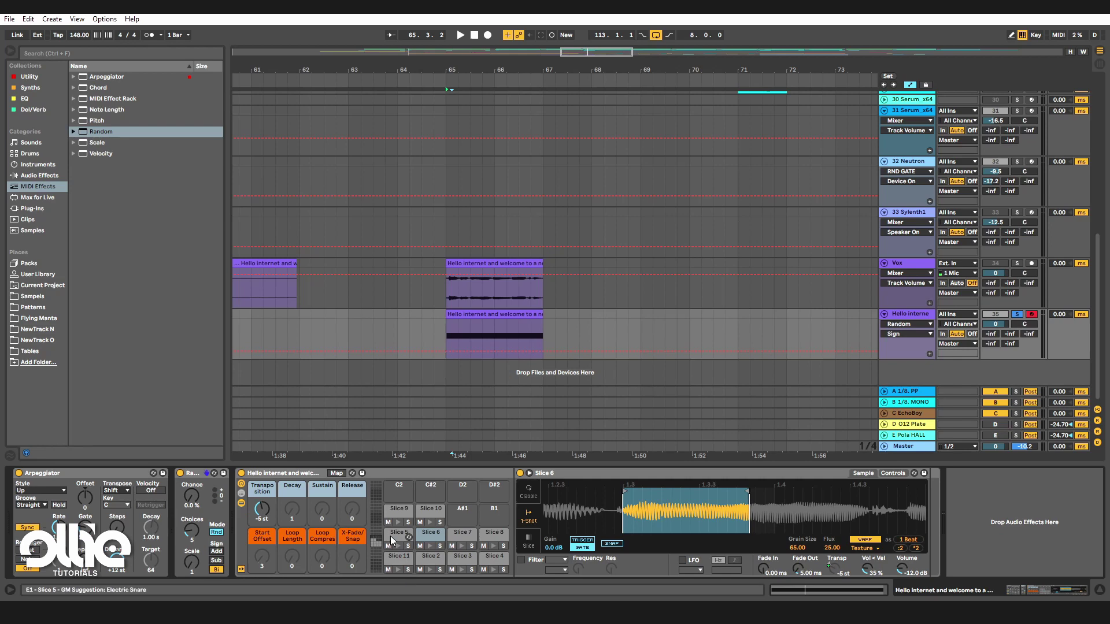
{"action": "left_click_drag", "start_coordinate": [196, 501], "coordinate": [196, 439]}
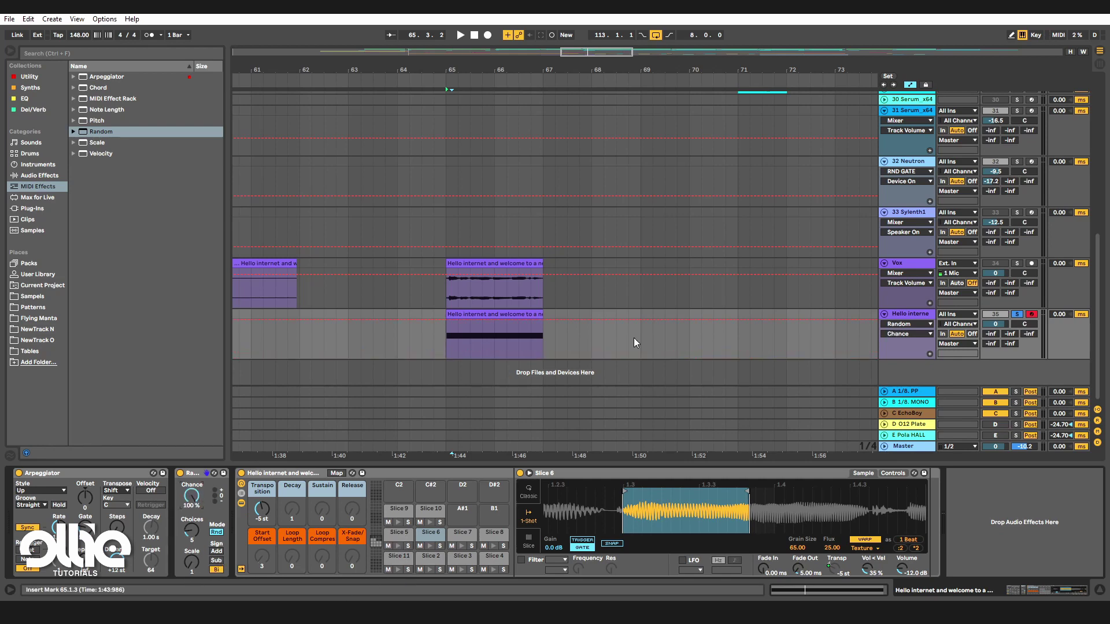
{"action": "key", "text": "space"}
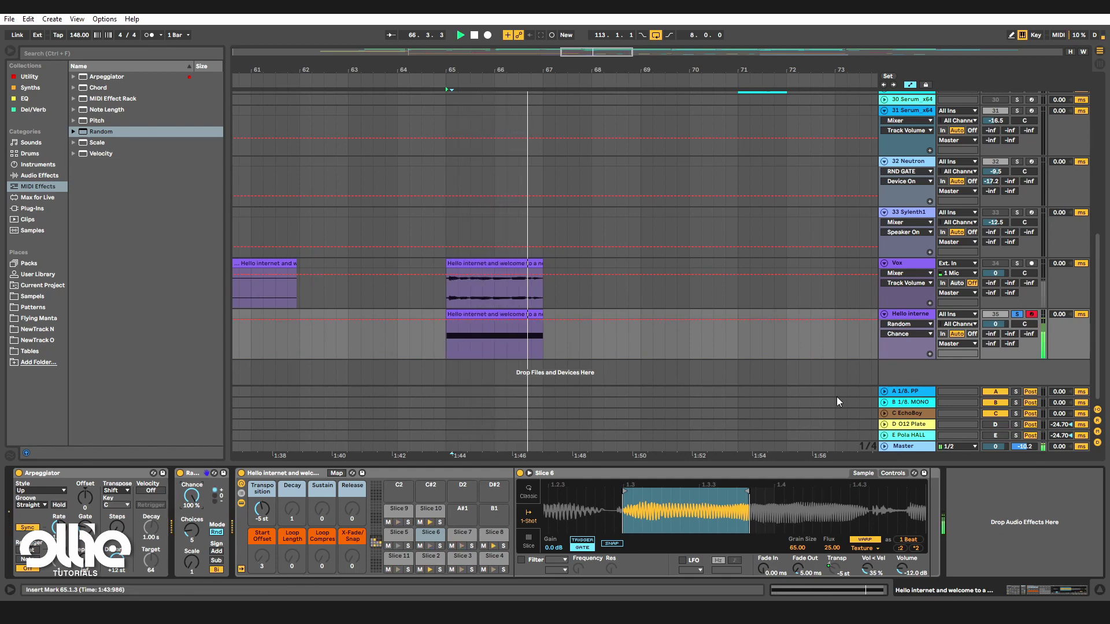
{"action": "key", "text": "space"}
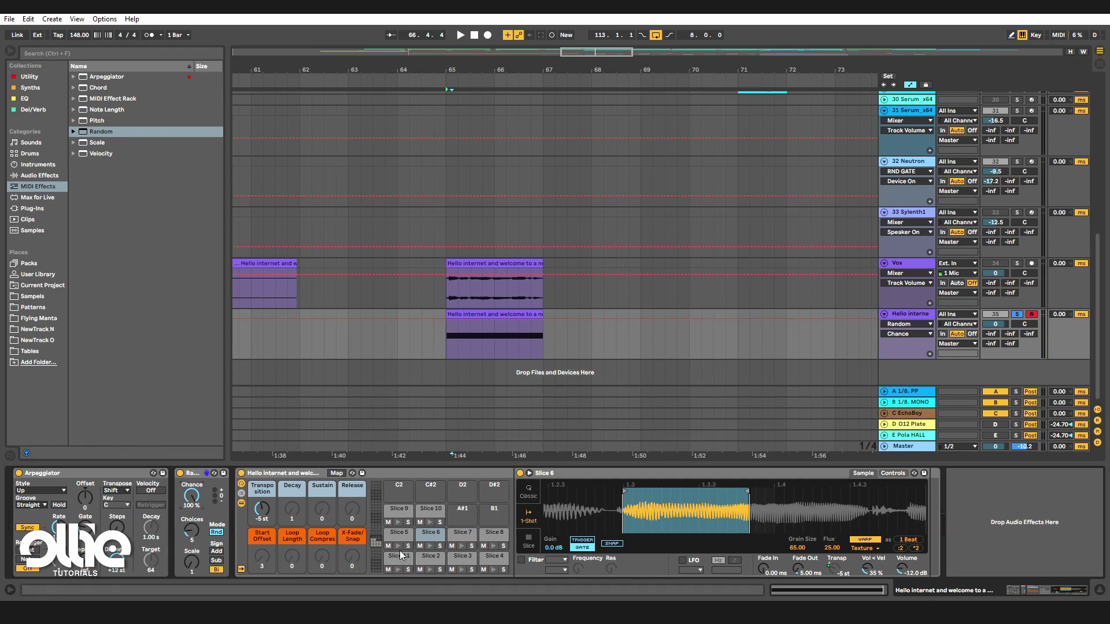
{"action": "left_click_drag", "start_coordinate": [193, 535], "coordinate": [194, 532]}
{"action": "mouse_move", "coordinate": [193, 539]}
{"action": "left_mouse_down"}
{"action": "mouse_move", "coordinate": [193, 560]}
{"action": "mouse_move", "coordinate": [188, 530]}
{"action": "left_mouse_up"}
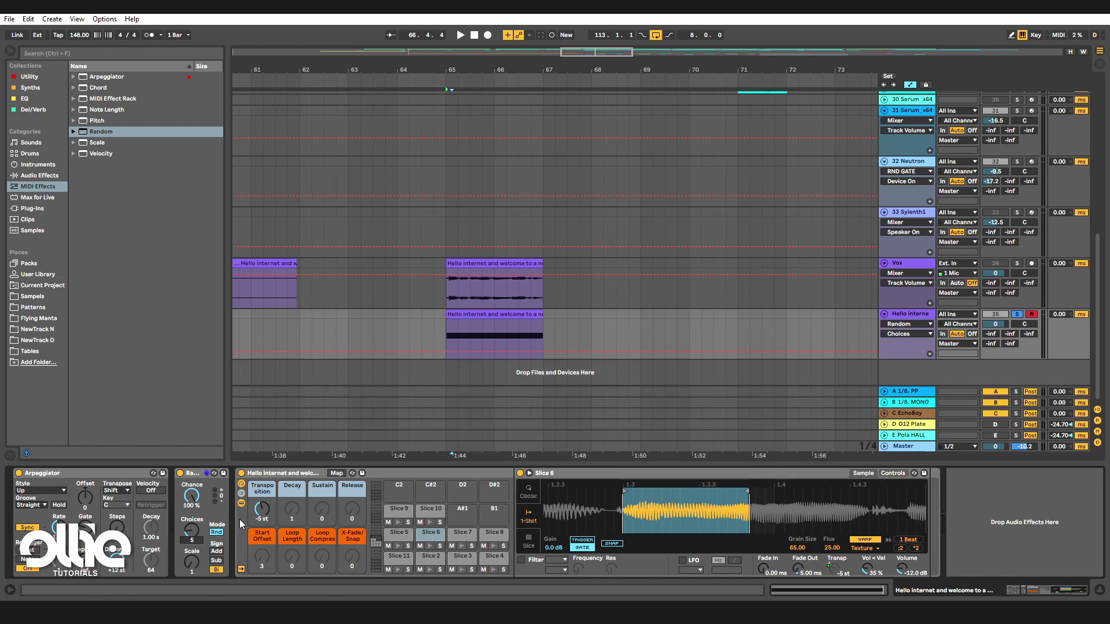
Reset the Transposition macro to 0 st and draw clip automation rising to about +33 st, dipping, and rising to about +34 st.
{"action": "left_click_drag", "start_coordinate": [258, 514], "coordinate": [259, 508]}
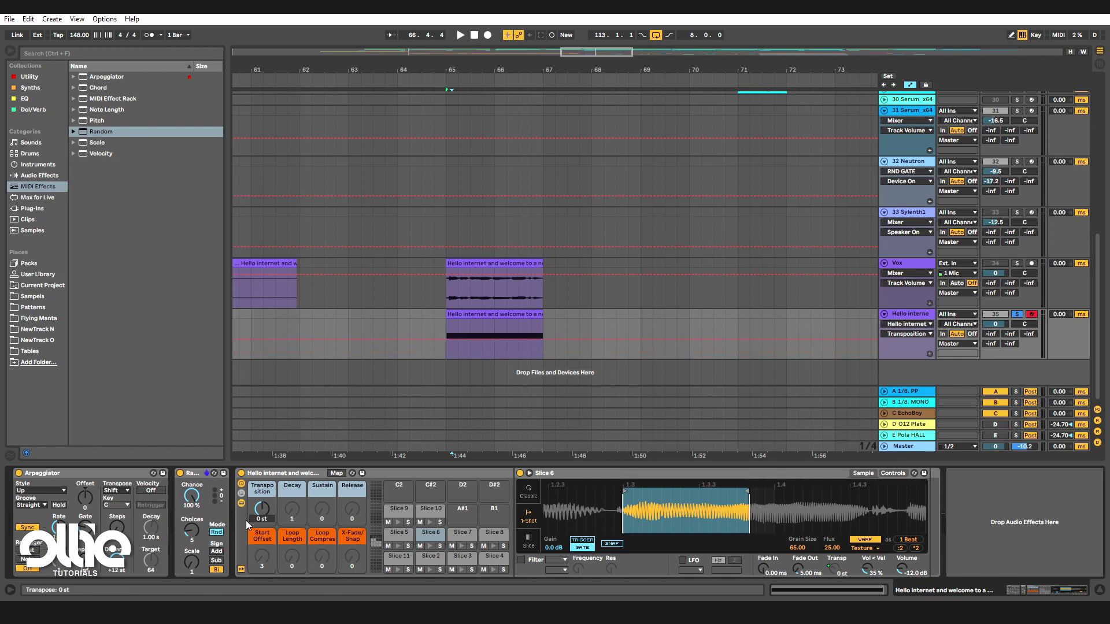
{"action": "left_click", "coordinate": [445, 341]}
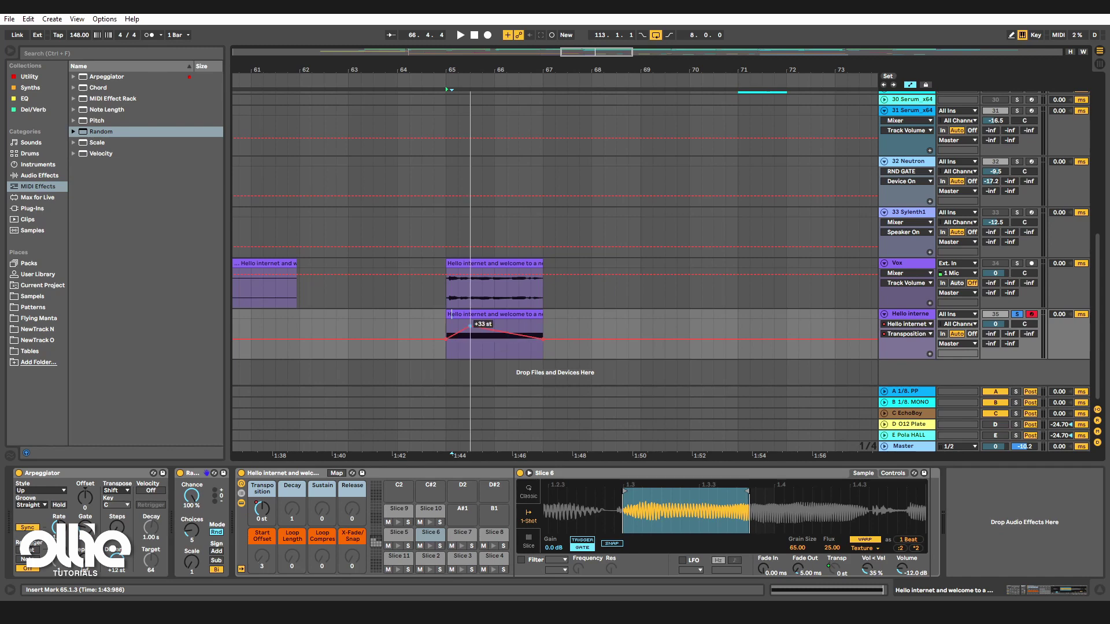
{"action": "left_click", "coordinate": [467, 325]}
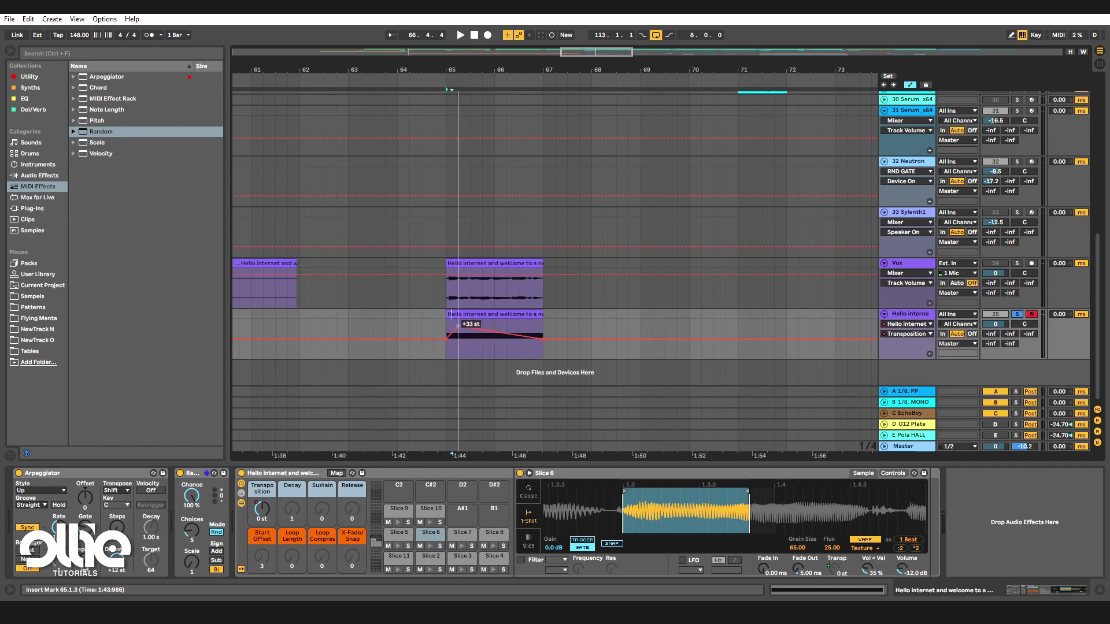
{"action": "left_click", "coordinate": [480, 349]}
{"action": "left_click", "coordinate": [530, 325]}
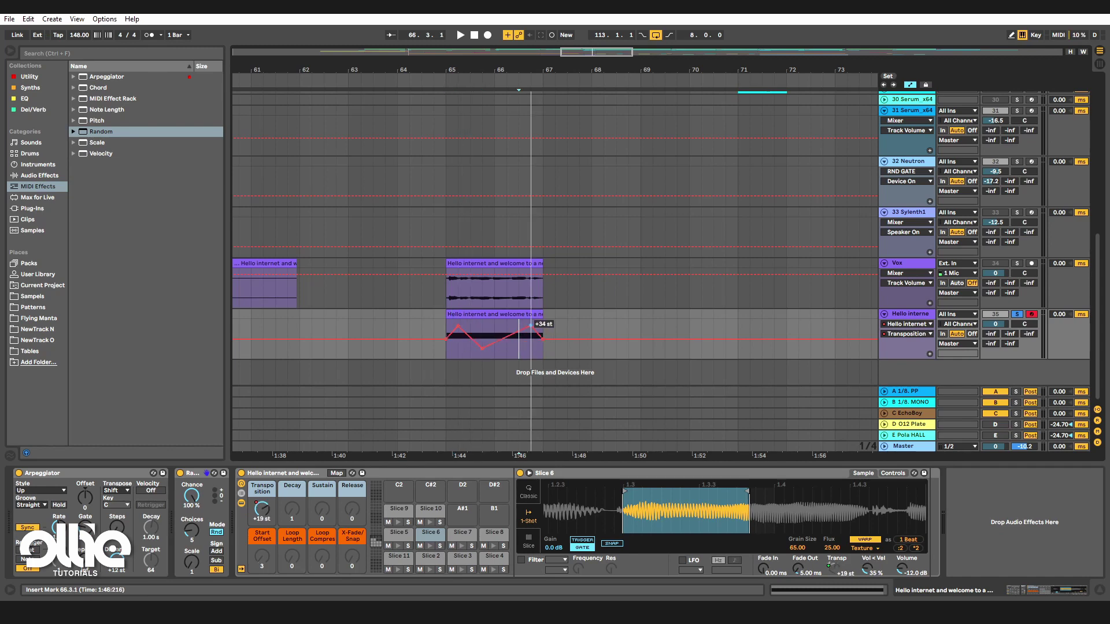
Play the slice clip from its start and lower the slice track's volume to -2.1 dB.
{"action": "key", "text": "space"}
{"action": "left_click", "coordinate": [452, 315]}
{"action": "key", "text": "space"}
{"action": "key", "text": "space"}
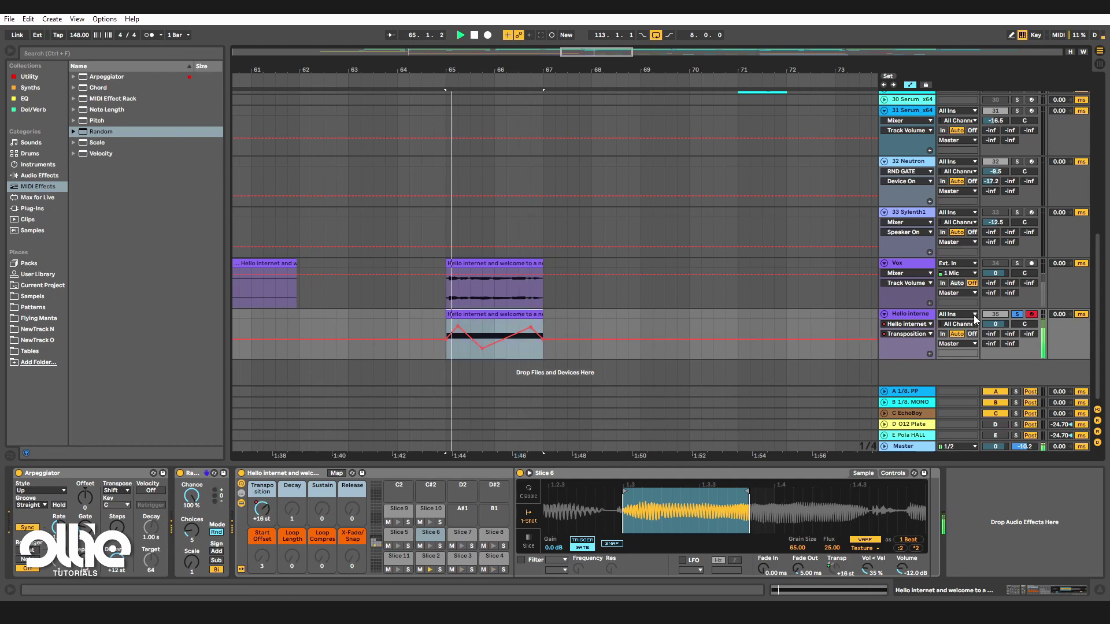
{"action": "left_click_drag", "start_coordinate": [1001, 327], "coordinate": [1001, 333]}
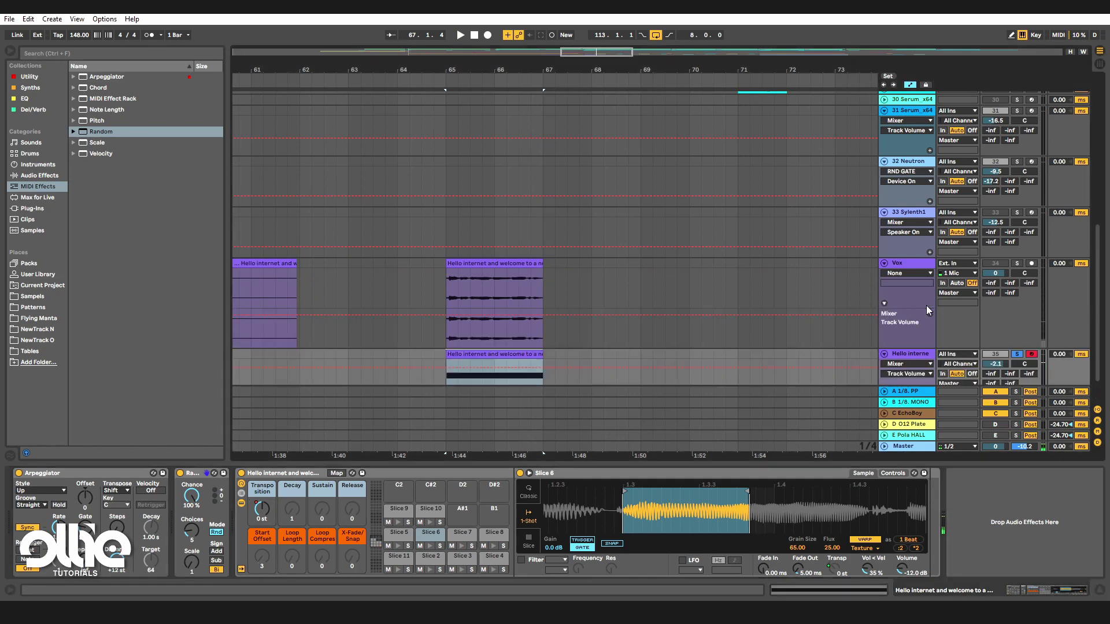
Fold the Vox track and show the Transposition macro's automation on the slice track.
{"action": "left_click", "coordinate": [929, 303]}
{"action": "scroll", "coordinate": [905, 339], "scroll_direction": "down", "scroll_amount": 2}
{"action": "left_click", "coordinate": [884, 229]}
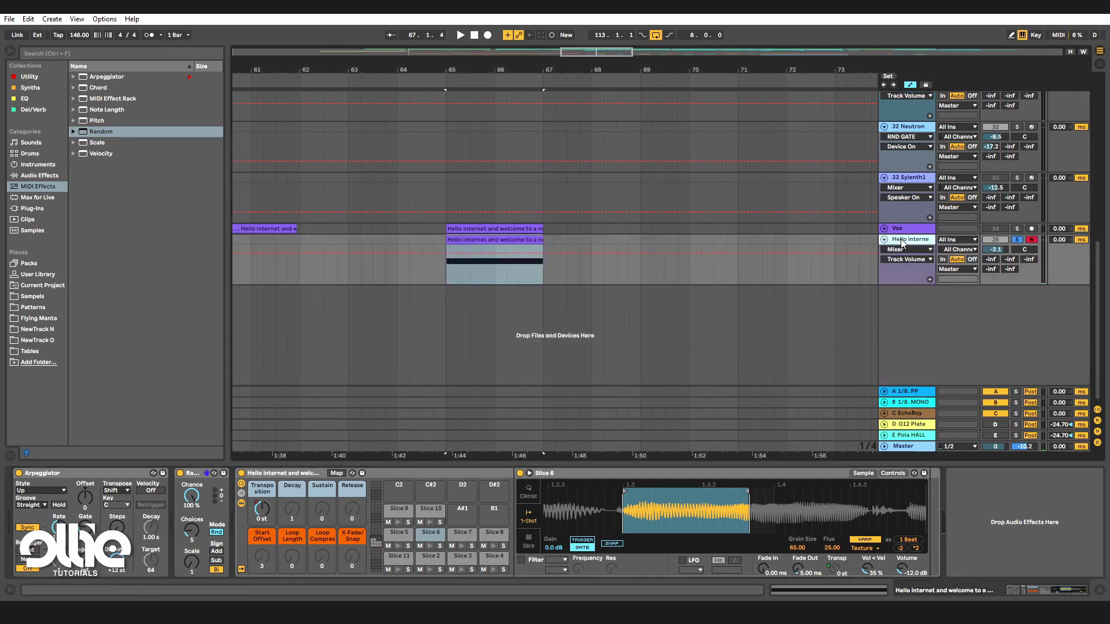
{"action": "right_click", "coordinate": [260, 513]}
{"action": "left_click", "coordinate": [312, 274]}
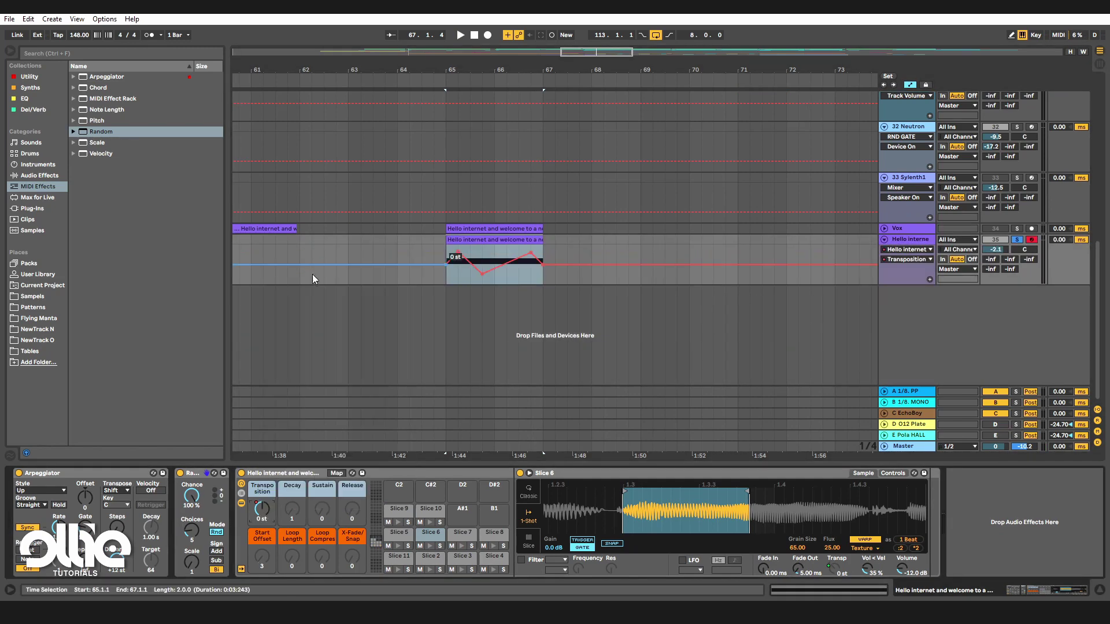
Add the RND GATE LFO preset after the drum rack, map it to the Arpeggiator's Gate, and set its minimum to 5%.
{"action": "left_click", "coordinate": [29, 76]}
{"action": "left_click_drag", "start_coordinate": [107, 153], "coordinate": [953, 519]}
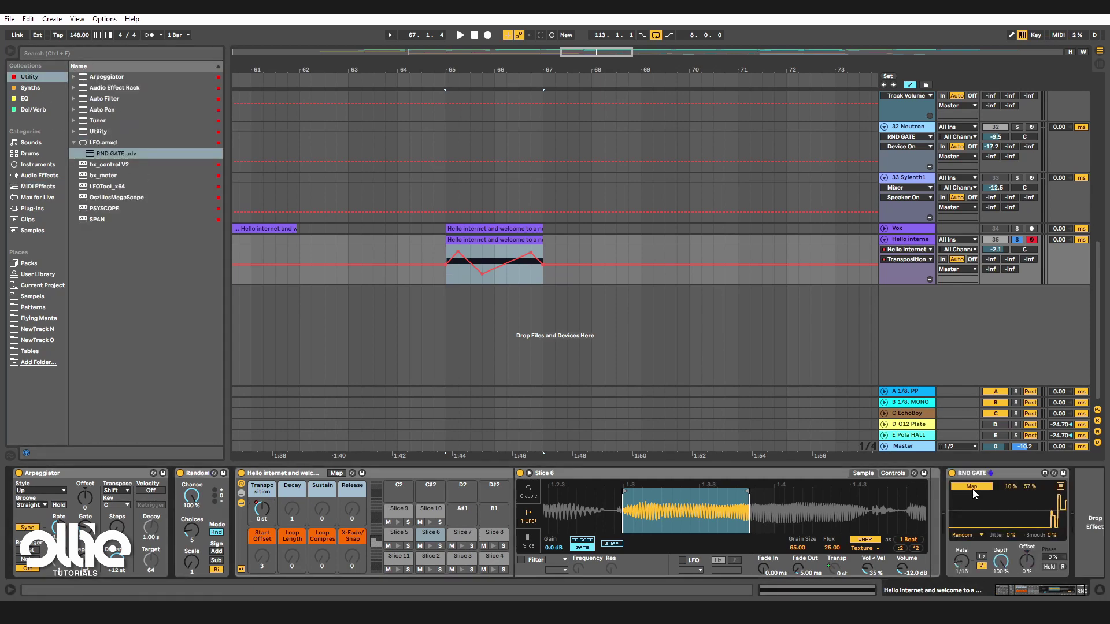
{"action": "key", "text": "space"}
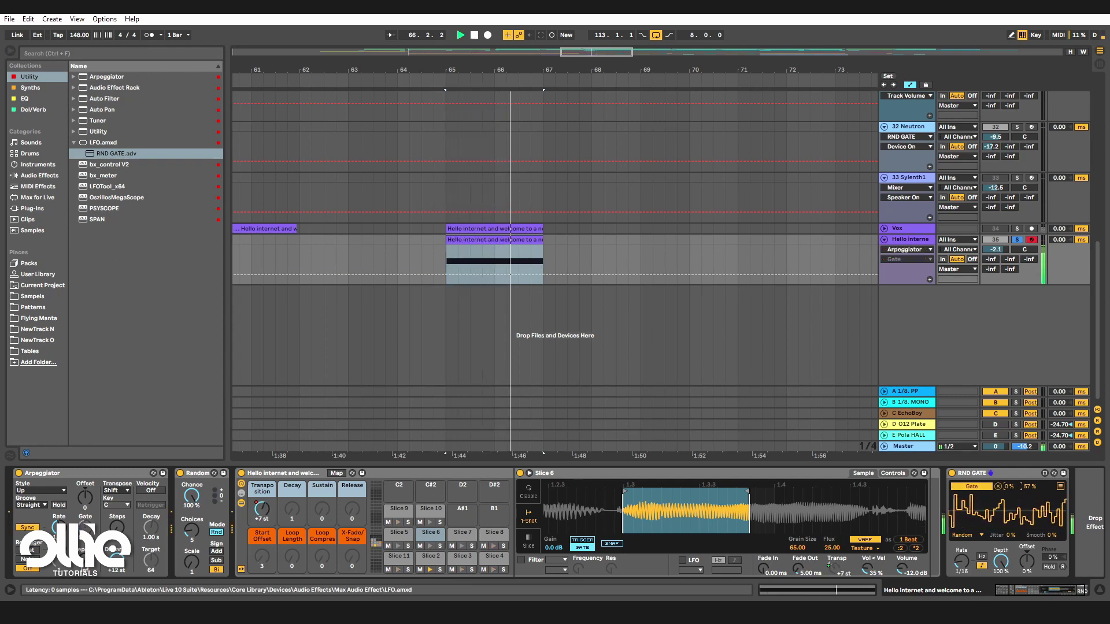
{"action": "left_click_drag", "start_coordinate": [1012, 486], "coordinate": [1012, 489]}
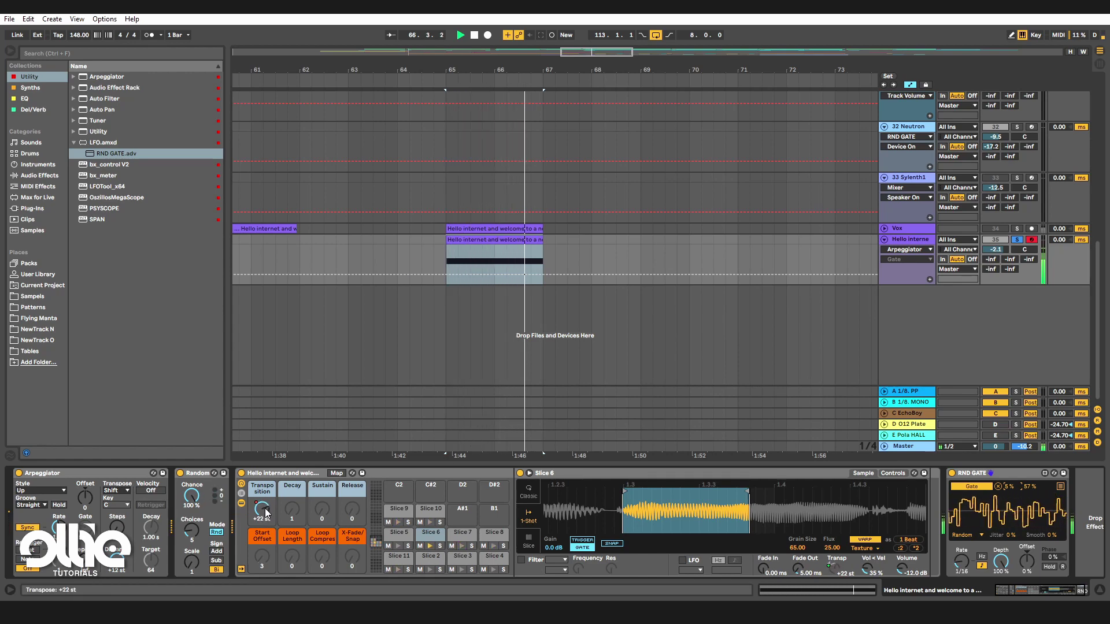
Raise the low point of the Transposition automation to its baseline and play the clip from bar 65.
{"action": "right_click", "coordinate": [266, 252]}
{"action": "left_click", "coordinate": [322, 263]}
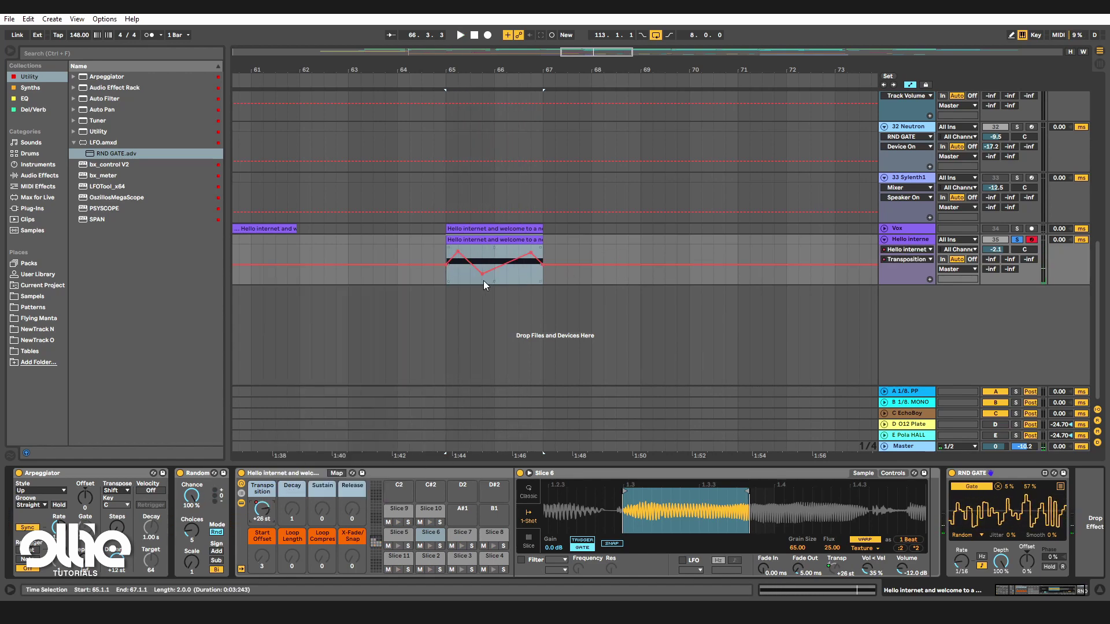
{"action": "left_click", "coordinate": [465, 271]}
{"action": "left_click", "coordinate": [452, 279]}
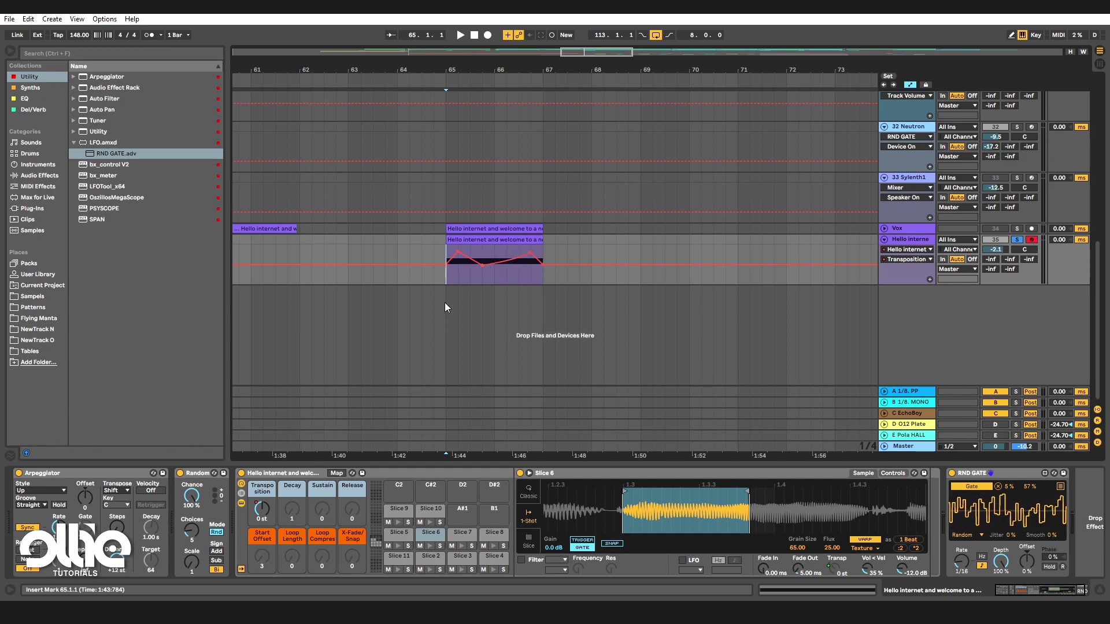
{"action": "key", "text": "space"}
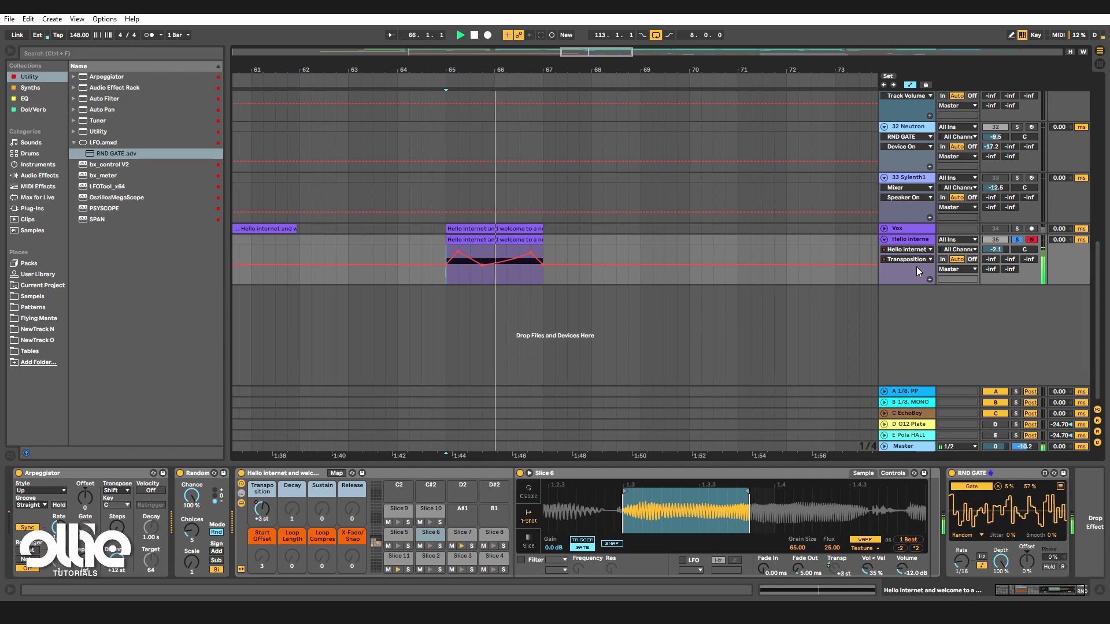
{"action": "key", "text": "space"}
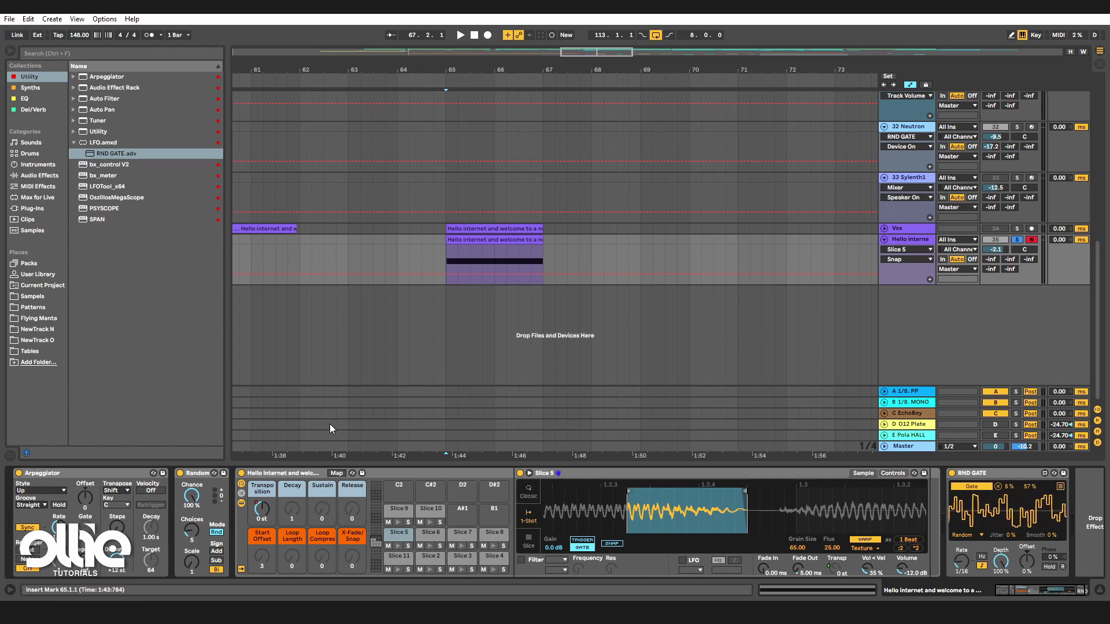
Fold the RND GATE device and lower the slice track's volume to -4.8 dB.
{"action": "left_click_drag", "start_coordinate": [801, 553], "coordinate": [802, 535]}
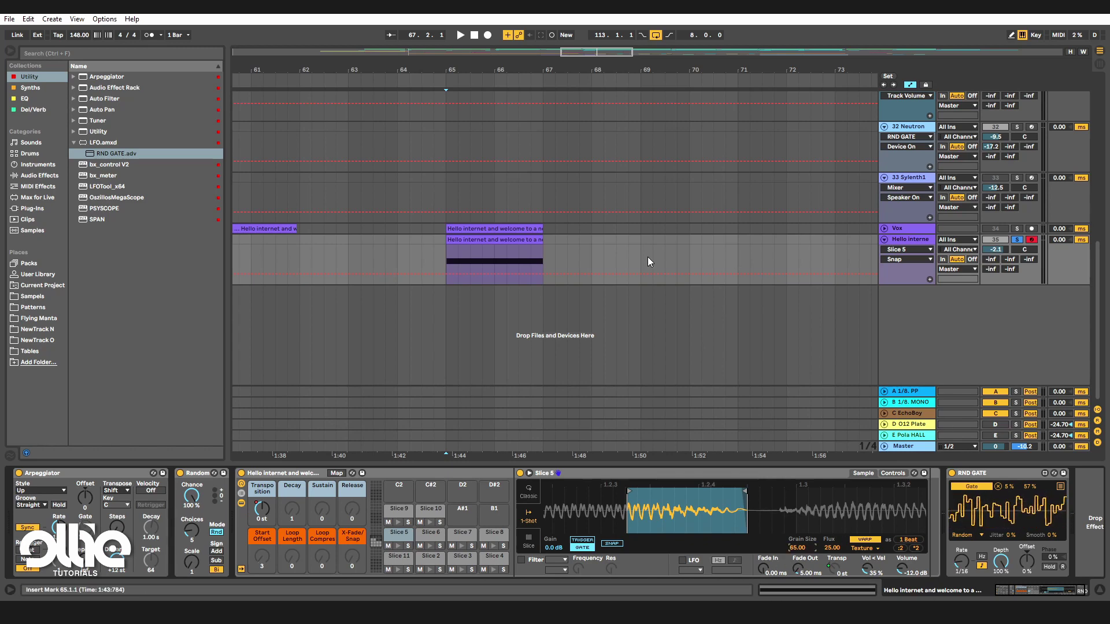
{"action": "double_click", "coordinate": [1007, 479]}
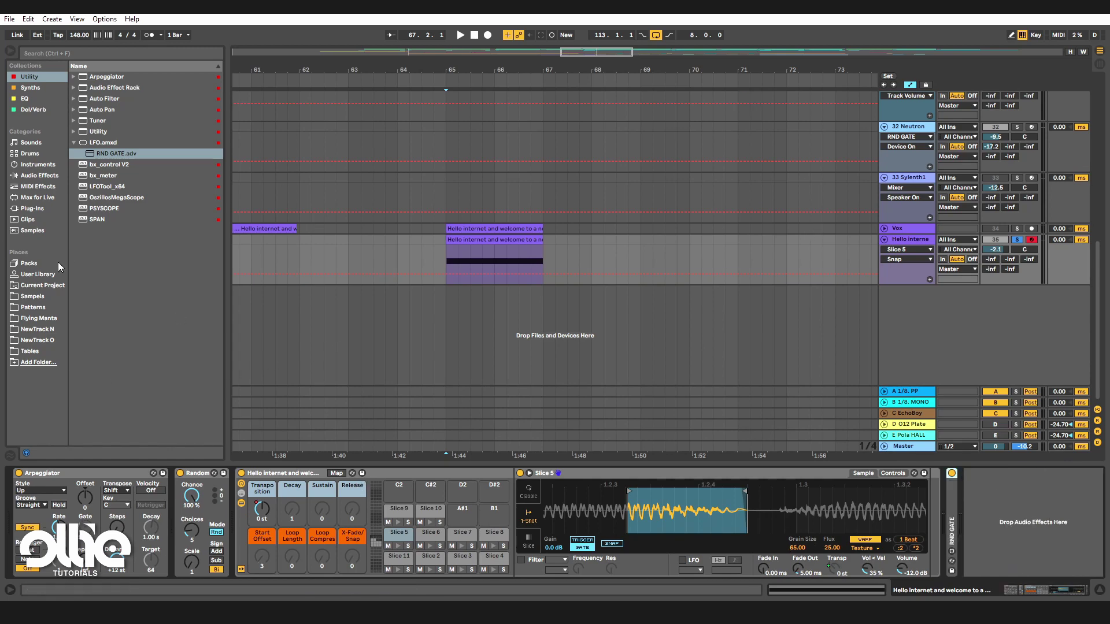
{"action": "left_click", "coordinate": [40, 175]}
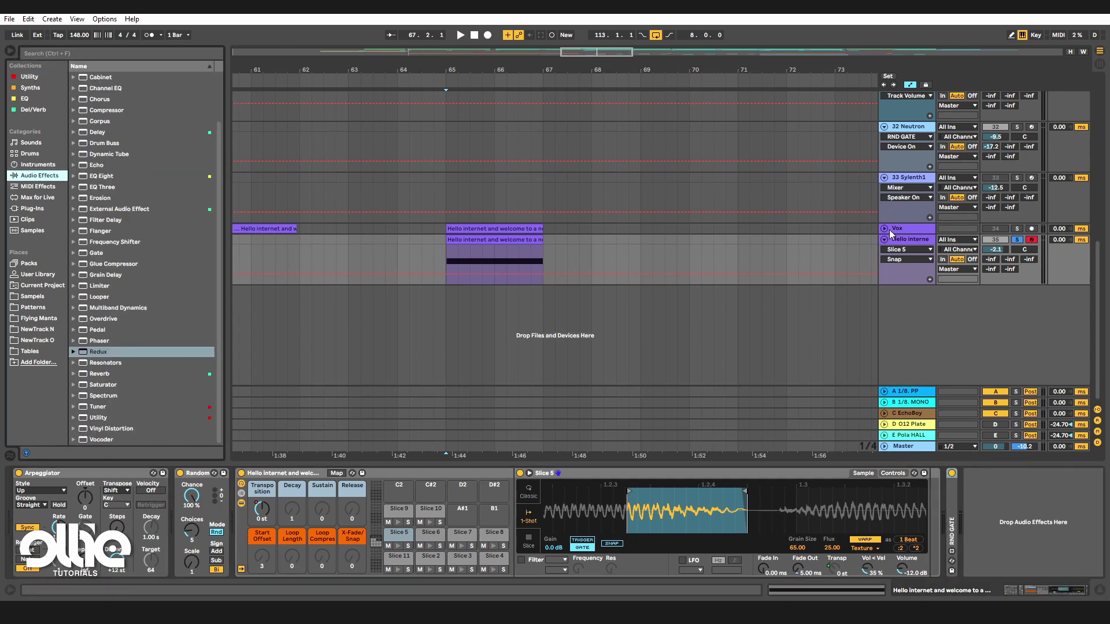
{"action": "left_click_drag", "start_coordinate": [995, 249], "coordinate": [996, 258]}
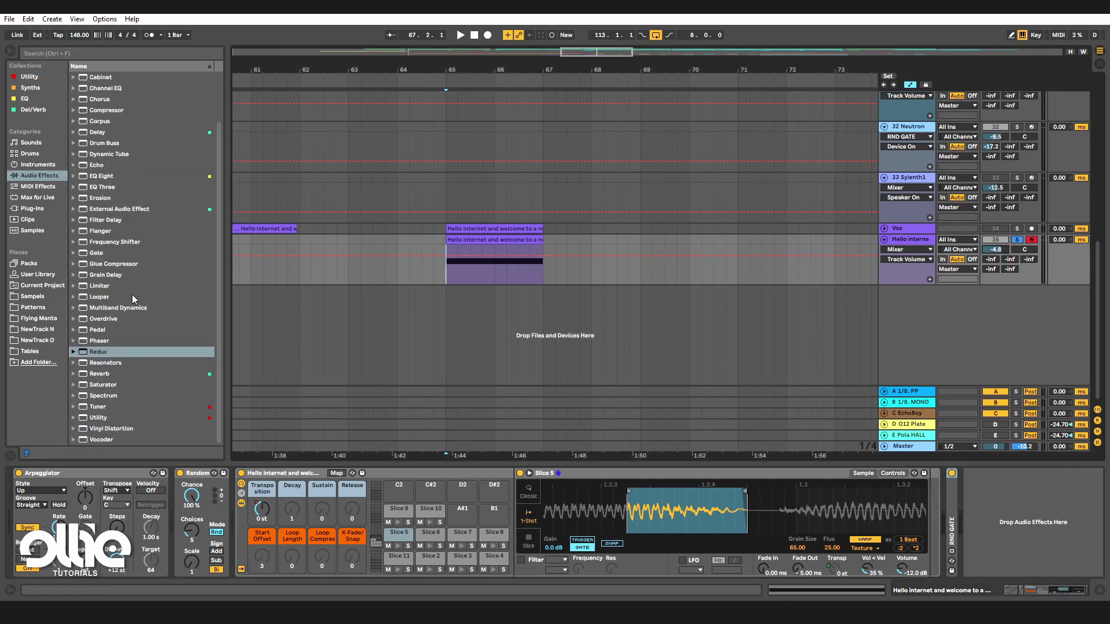
Search the audio effects for "del" and add Delay to the end of the slice track's device chain.
{"action": "left_click", "coordinate": [167, 341]}
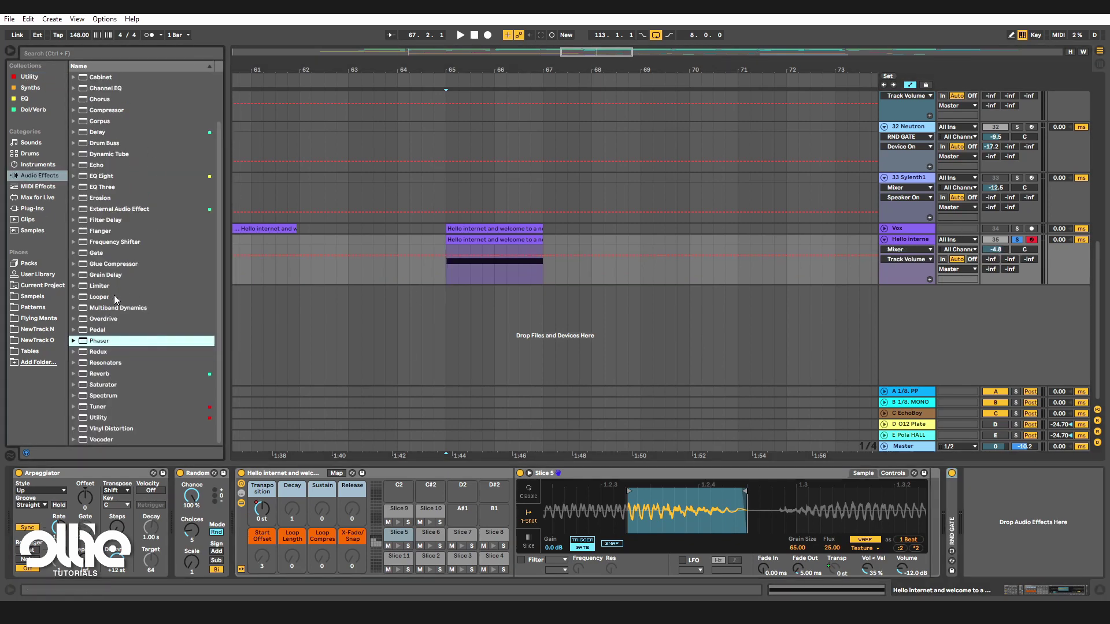
{"action": "left_click", "coordinate": [51, 51]}
{"action": "type", "text": "del"}
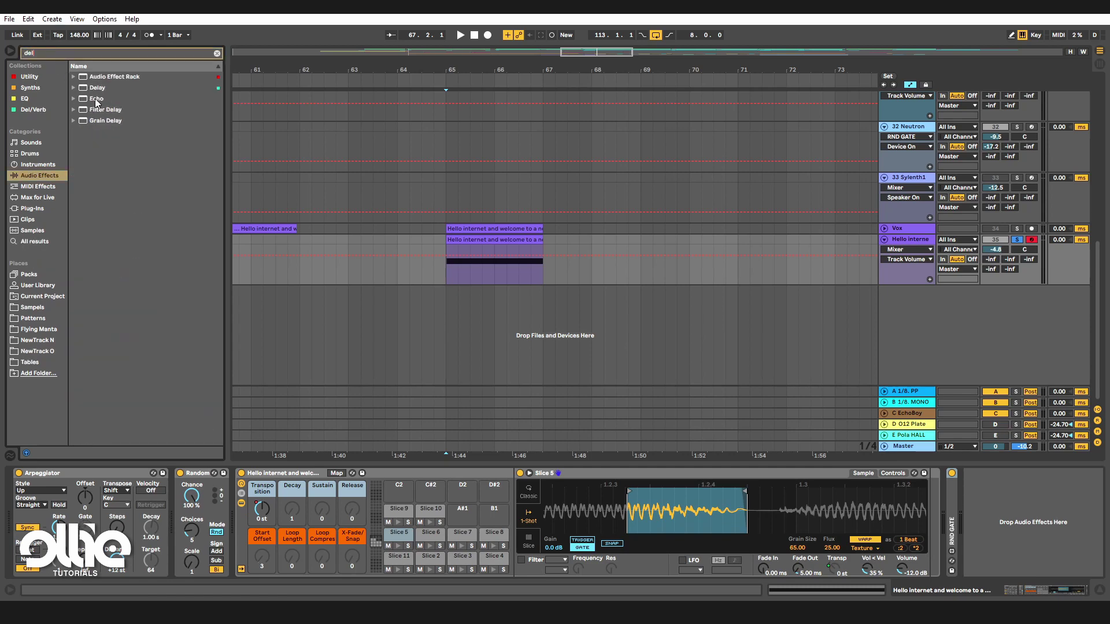
{"action": "left_click_drag", "start_coordinate": [95, 88], "coordinate": [492, 337]}
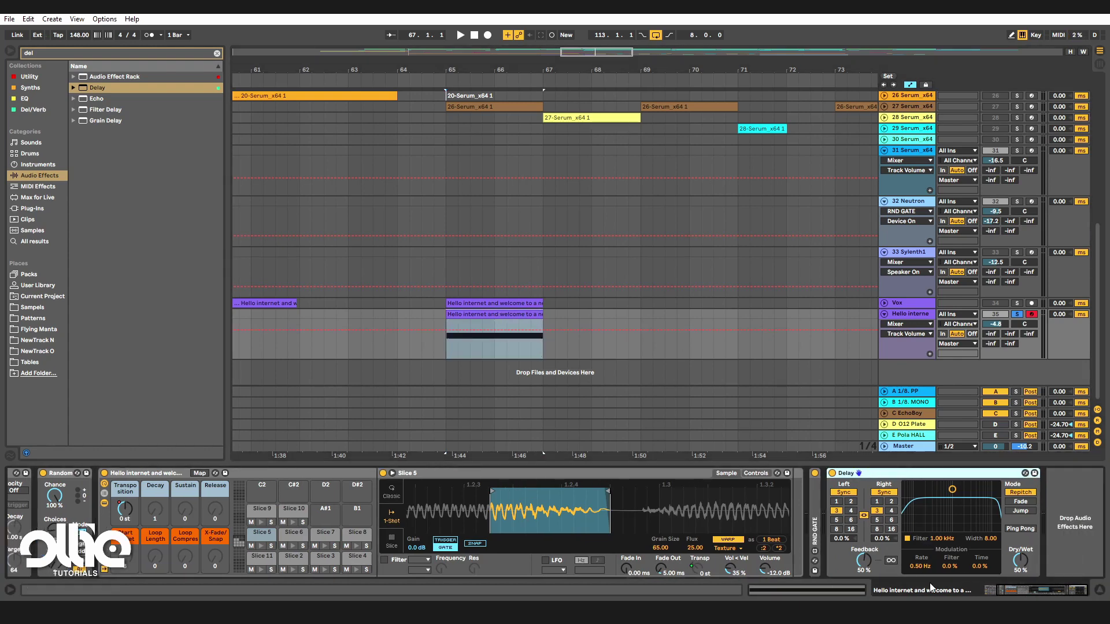
Configure the Delay in Time mode with both delay times at 13.5 ms, the filter off and Feedback at 81%.
{"action": "left_click", "coordinate": [844, 492]}
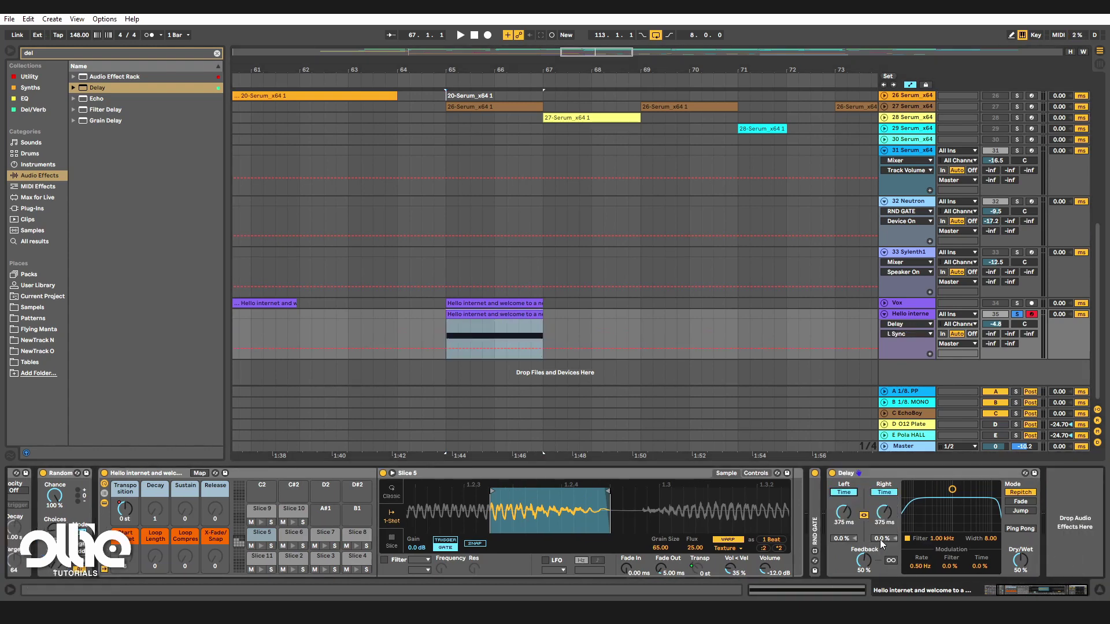
{"action": "mouse_move", "coordinate": [843, 513]}
{"action": "left_mouse_down"}
{"action": "mouse_move", "coordinate": [843, 549]}
{"action": "mouse_move", "coordinate": [847, 533]}
{"action": "left_mouse_up"}
{"action": "left_click_drag", "start_coordinate": [836, 516], "coordinate": [836, 503]}
{"action": "left_click", "coordinate": [907, 538]}
{"action": "left_click_drag", "start_coordinate": [863, 560], "coordinate": [862, 523]}
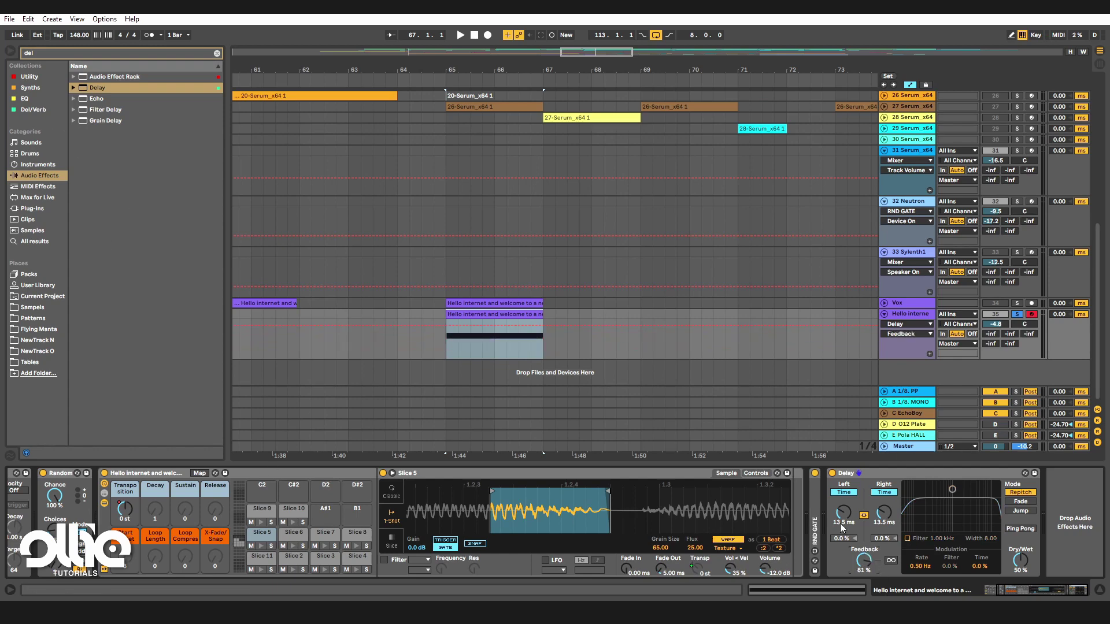
Copy the RND GATE LFO to the end of the chain after the Delay and map it to the Delay's left time.
{"action": "right_click", "coordinate": [813, 506]}
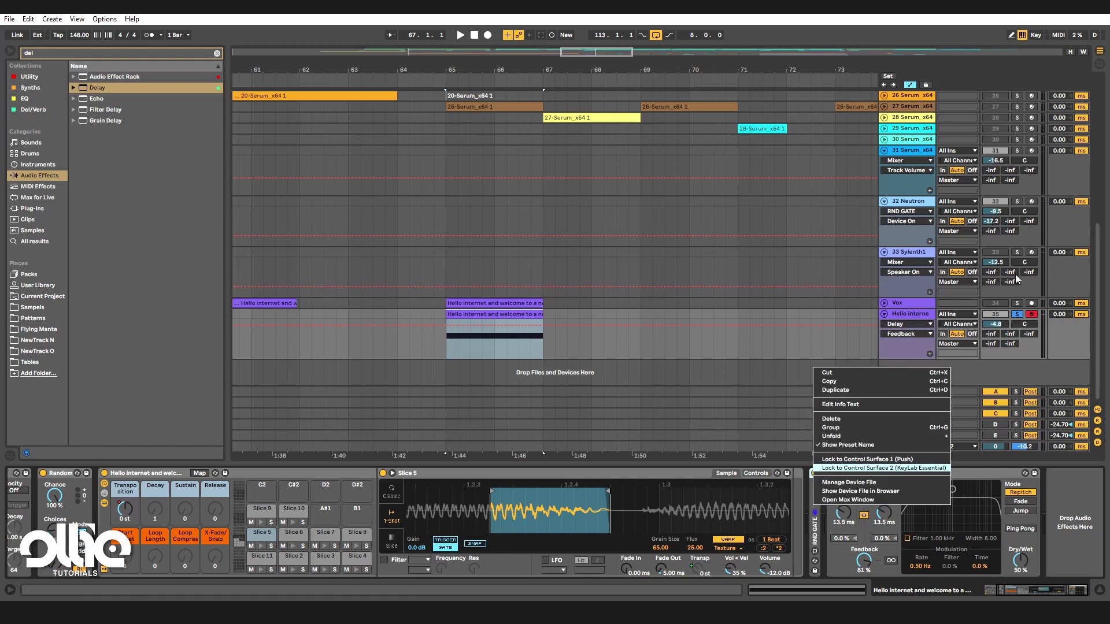
{"action": "left_click", "coordinate": [843, 384]}
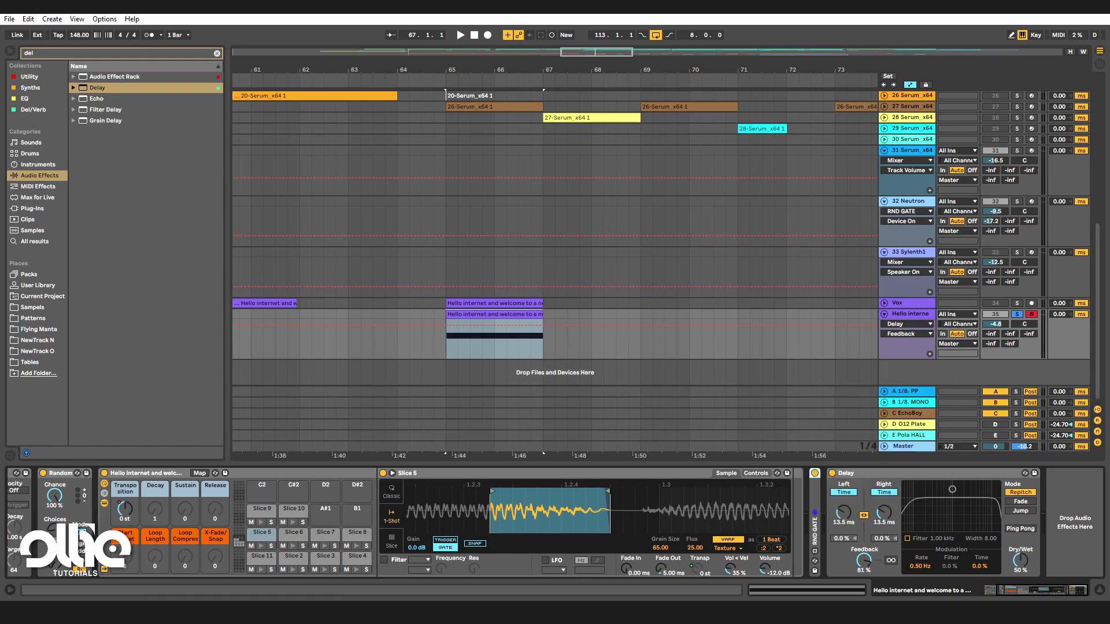
{"action": "left_click", "coordinate": [833, 514]}
{"action": "key", "text": "ctrl+v"}
{"action": "double_click", "coordinate": [1045, 515]}
{"action": "scroll", "coordinate": [1045, 515], "scroll_direction": "right", "scroll_amount": 3}
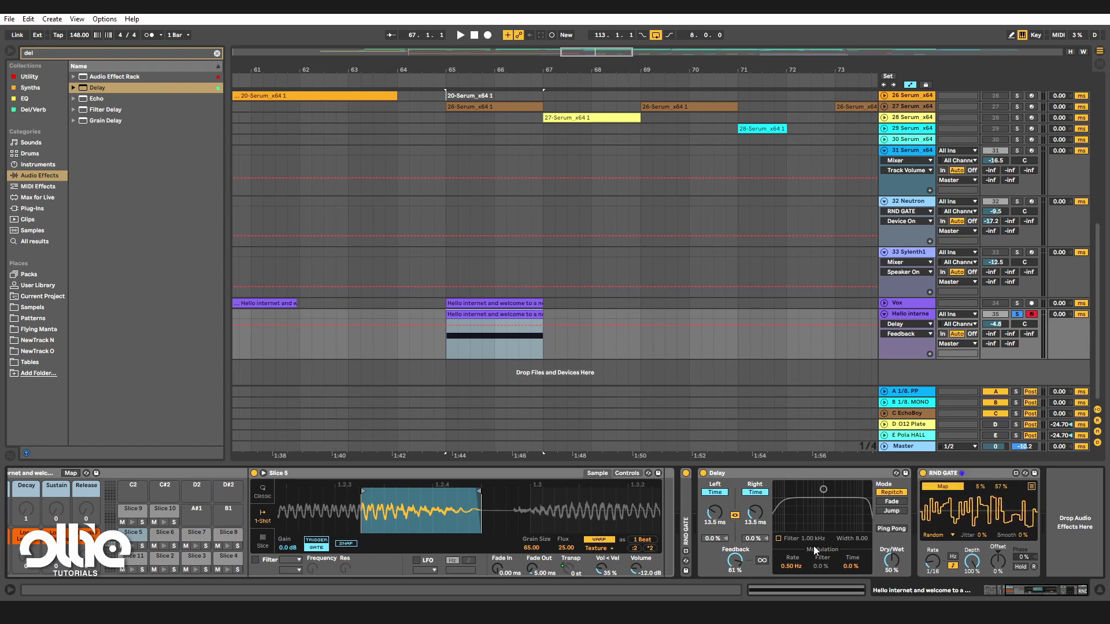
{"action": "left_click", "coordinate": [714, 512]}
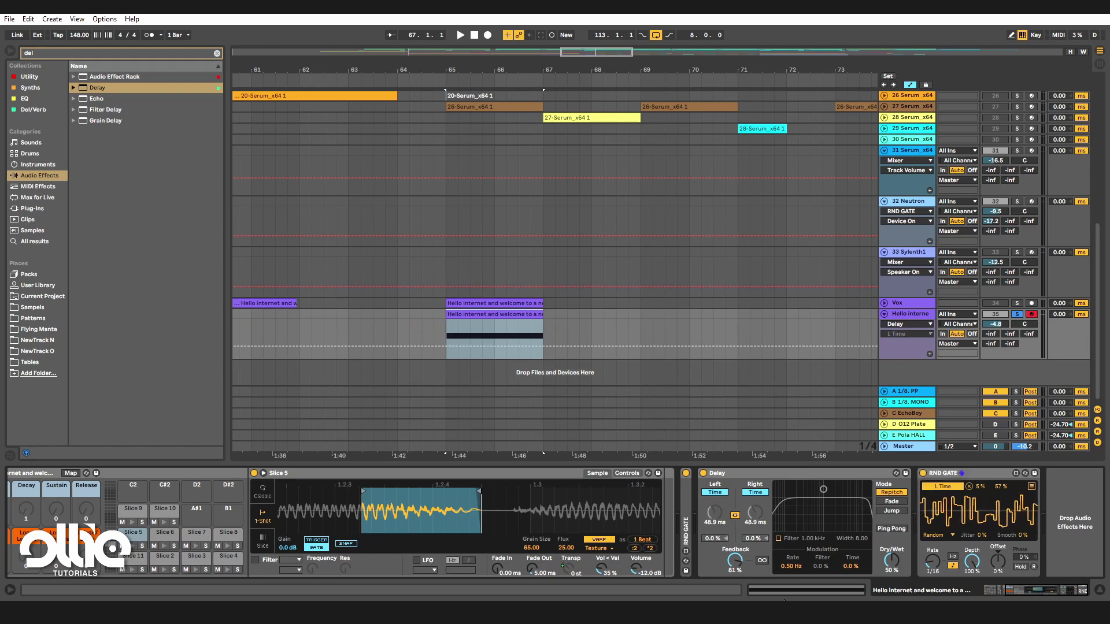
Set the Delay's LFO to a 1/4 rate with 55% Smooth, raise its mapping minimum and set its maximum to 47%.
{"action": "left_click", "coordinate": [934, 562]}
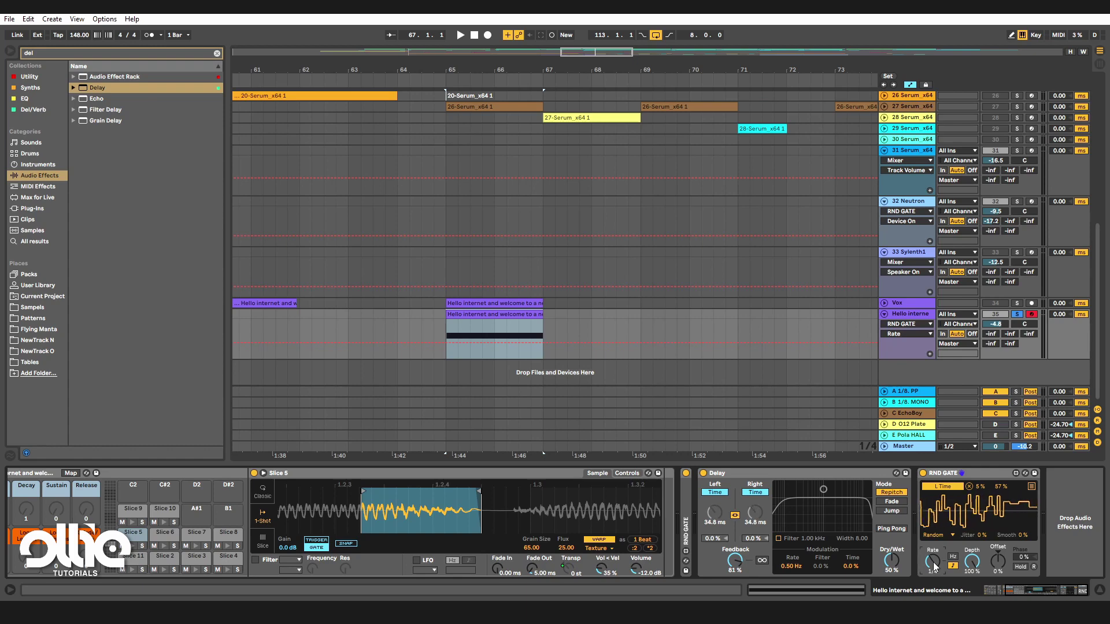
{"action": "left_click_drag", "start_coordinate": [1030, 534], "coordinate": [1030, 505]}
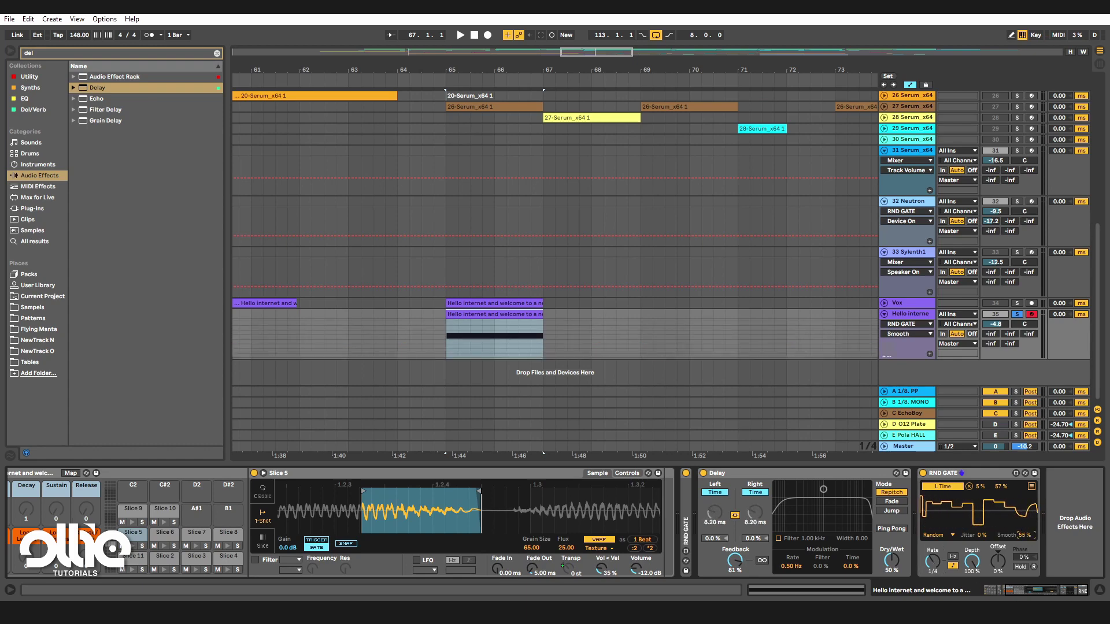
{"action": "left_click", "coordinate": [977, 488]}
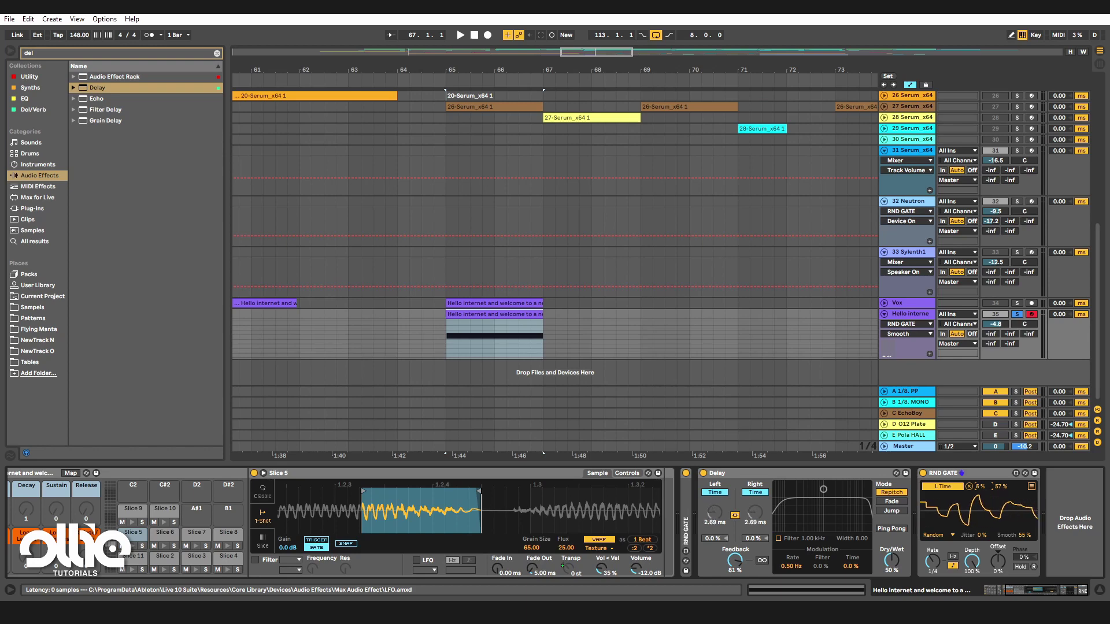
{"action": "left_click", "coordinate": [1003, 486]}
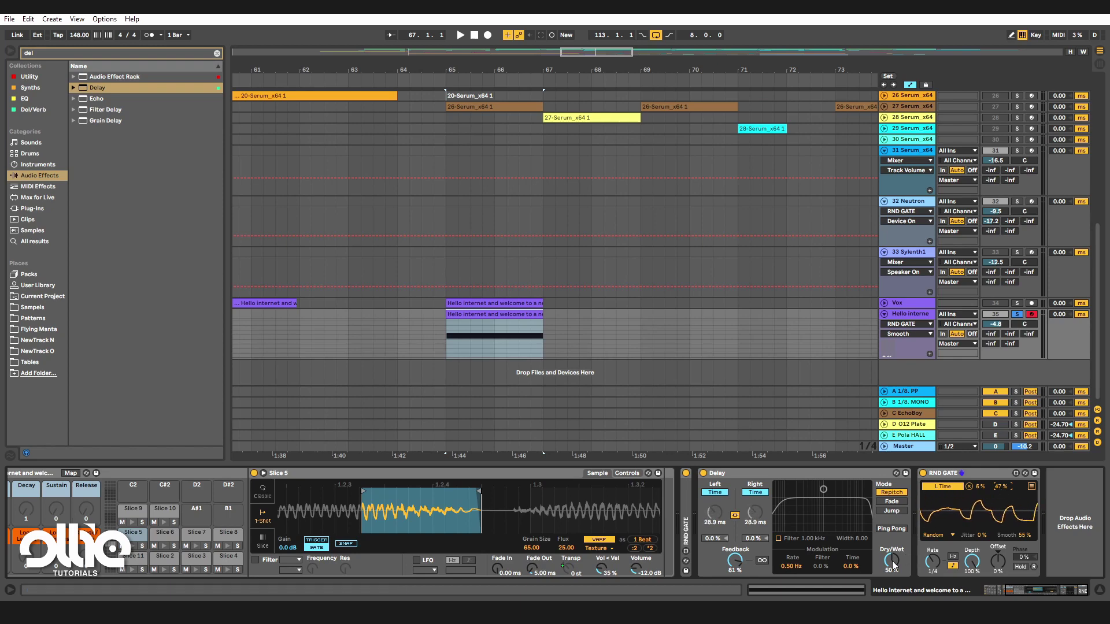
Set the Delay's Dry/Wet to 36% and its modulating LFO's rate to 1/8.
{"action": "left_click_drag", "start_coordinate": [893, 566], "coordinate": [893, 578]}
{"action": "key", "text": "space"}
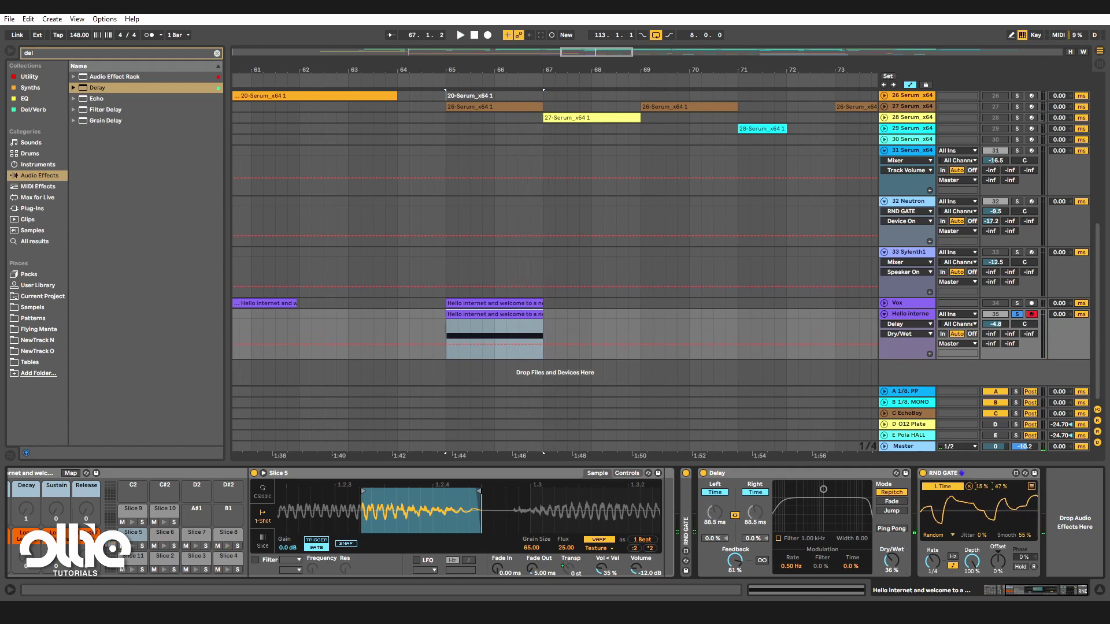
{"action": "left_click", "coordinate": [928, 571]}
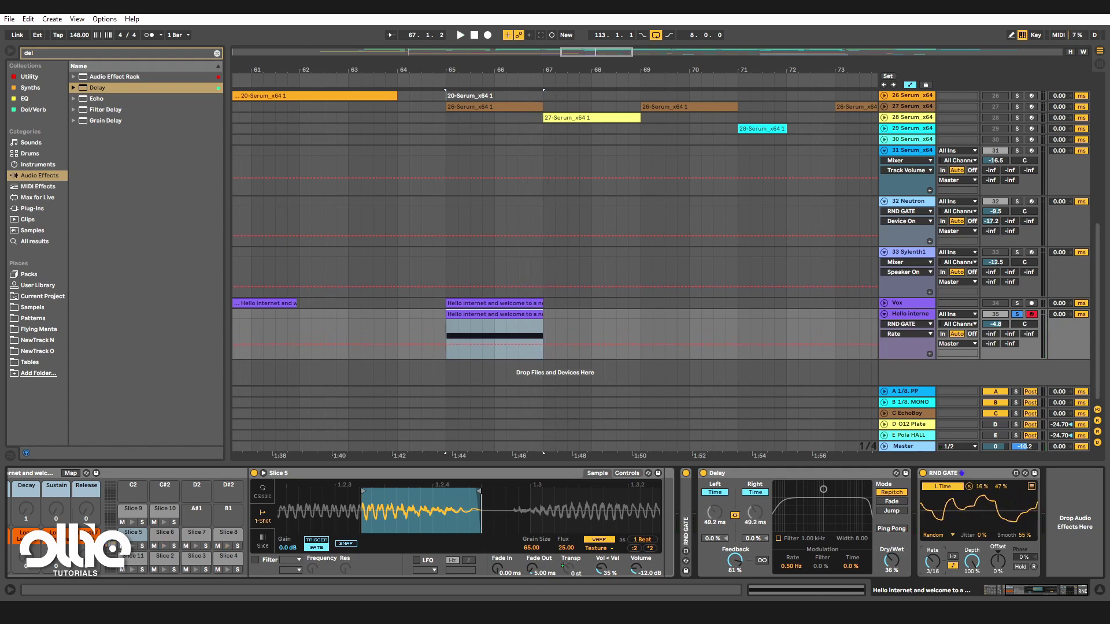
Play the vocal slice clip and lower its track volume to -5.3 dB.
{"action": "key", "text": "space"}
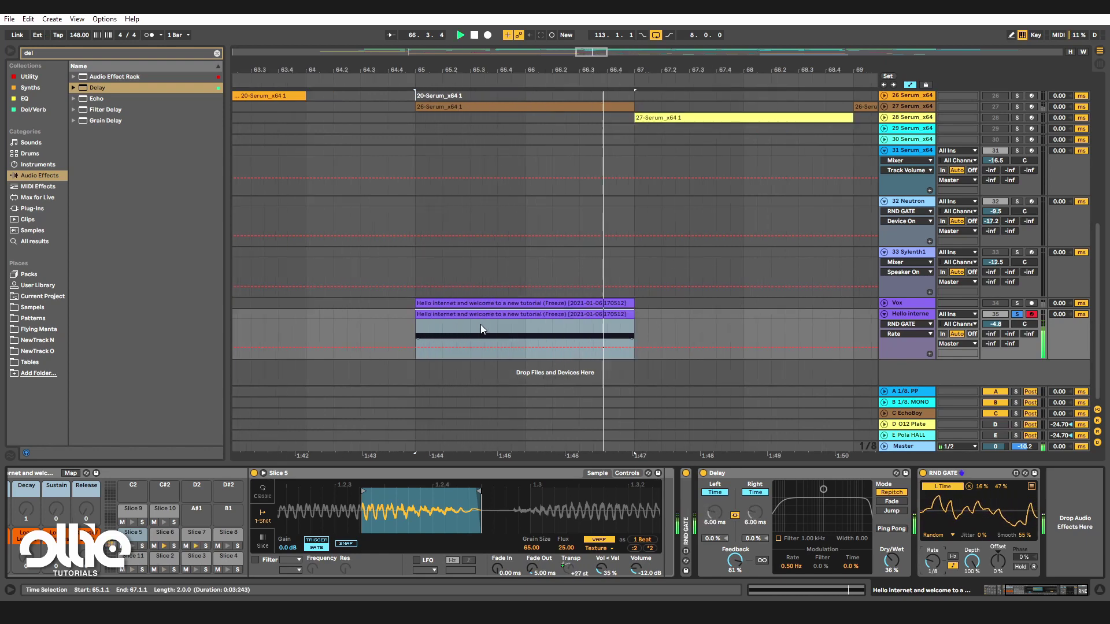
{"action": "left_click_drag", "start_coordinate": [995, 325], "coordinate": [995, 328]}
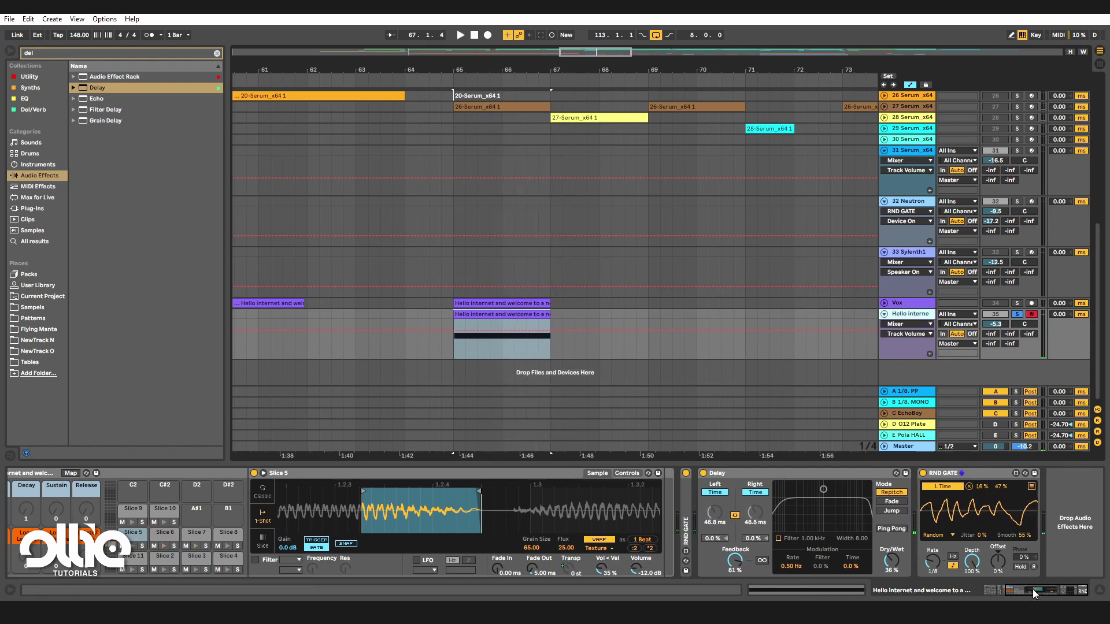
Show the rack's Transposition automation and record new freehand Transposition movement over the clip from bar 65.
{"action": "left_click_drag", "start_coordinate": [1033, 590], "coordinate": [1007, 590]}
{"action": "right_click", "coordinate": [258, 507]}
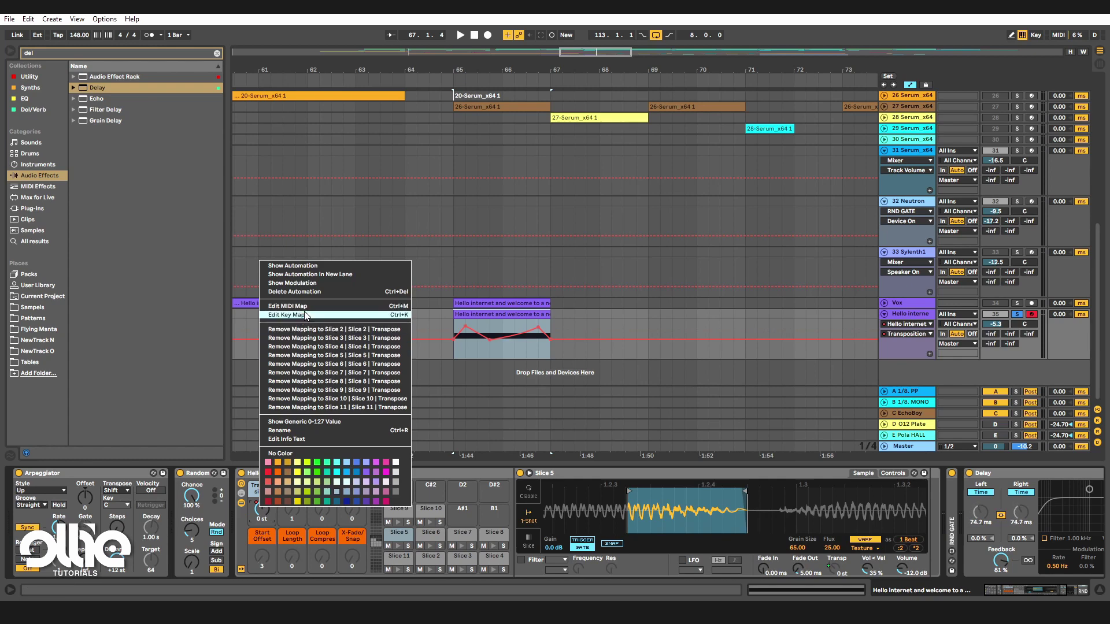
{"action": "left_click", "coordinate": [306, 273]}
{"action": "left_click", "coordinate": [452, 352]}
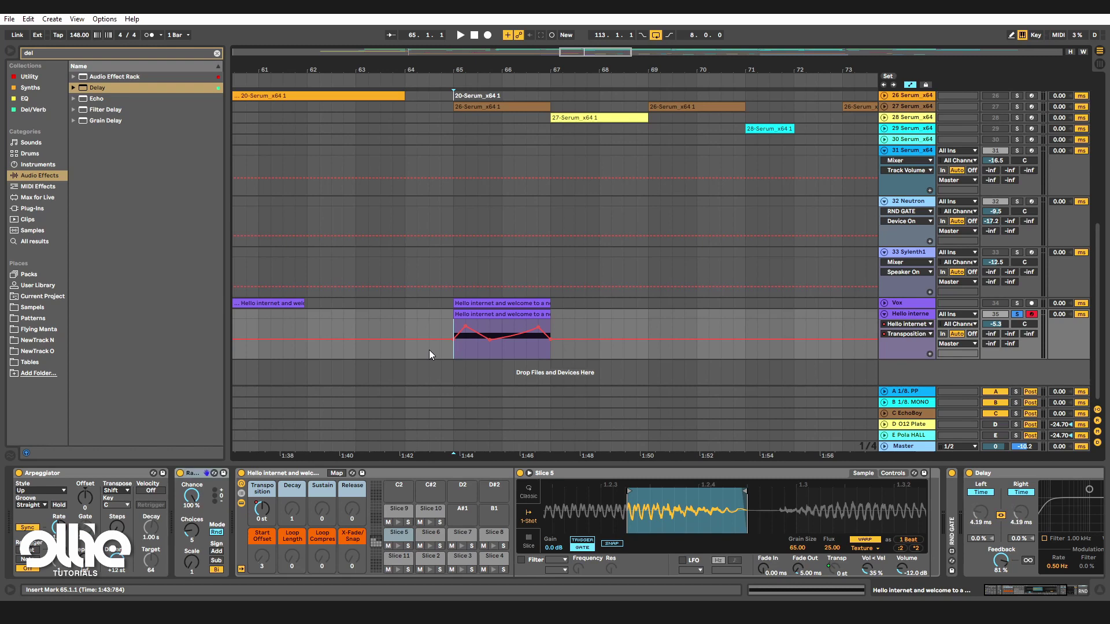
{"action": "left_click", "coordinate": [383, 462]}
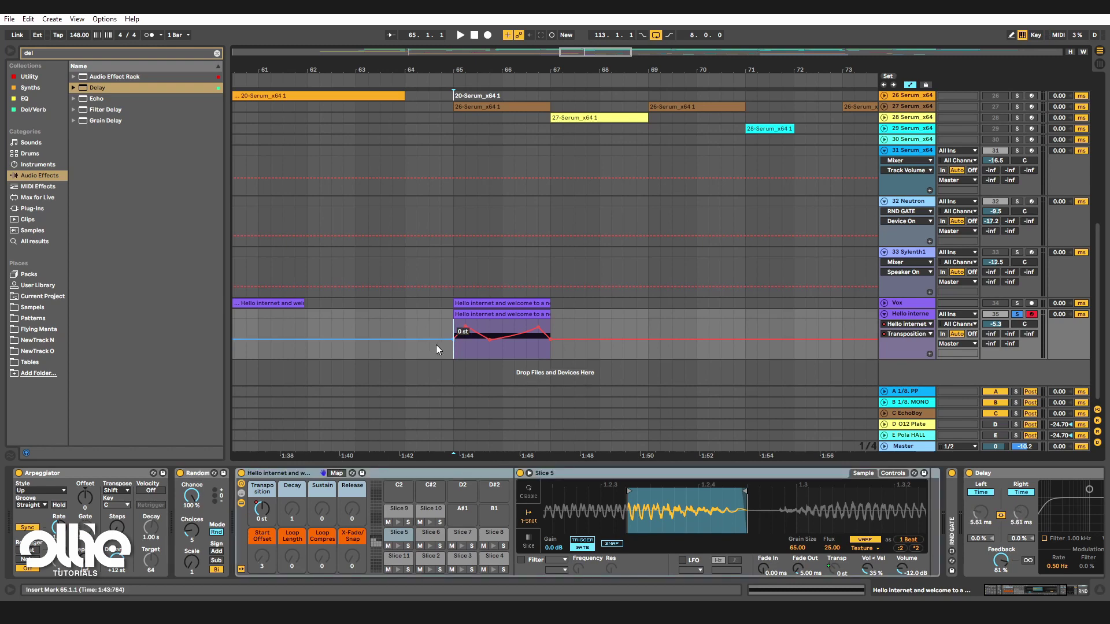
{"action": "left_click", "coordinate": [484, 314]}
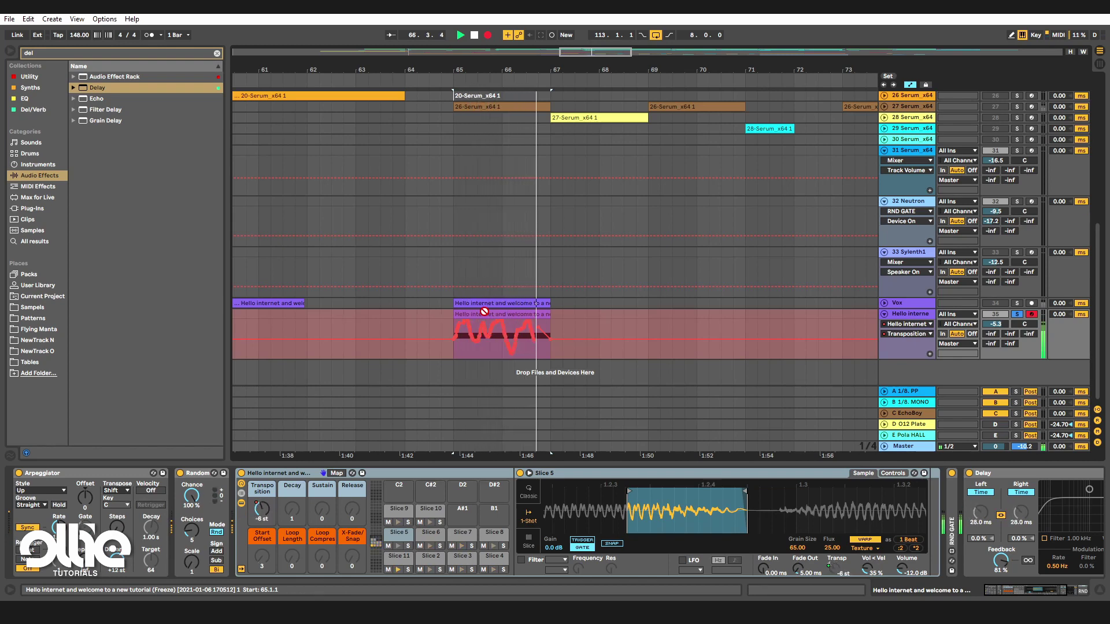
{"action": "key", "text": "space"}
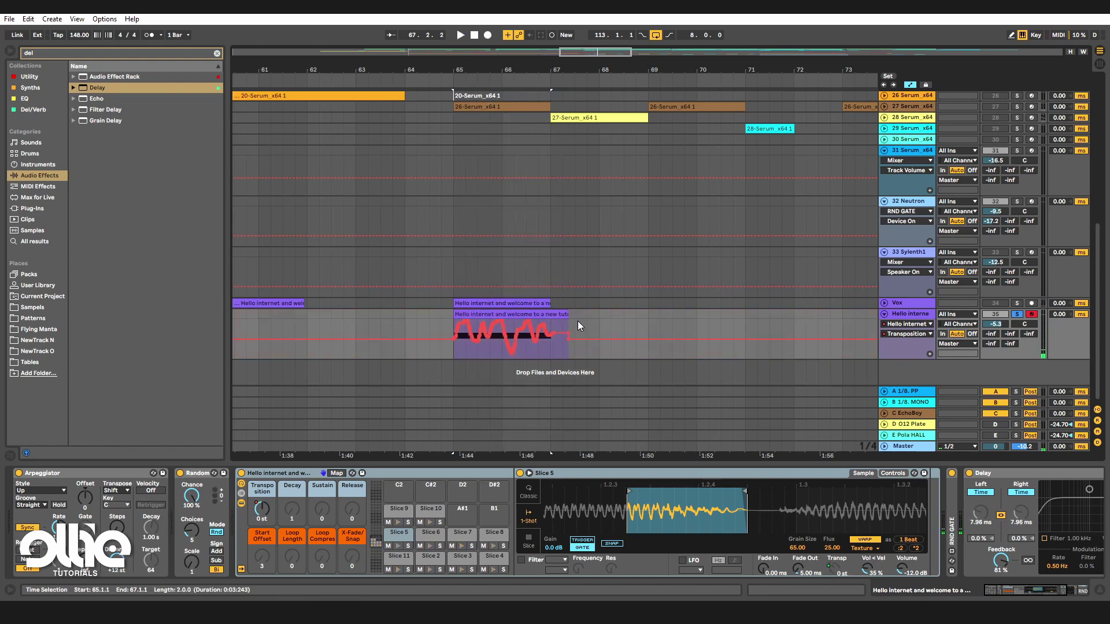
Trim the slice clip's end back to bar 67 and select its range from bar 65 to 67.
{"action": "left_click_drag", "start_coordinate": [567, 314], "coordinate": [551, 314]}
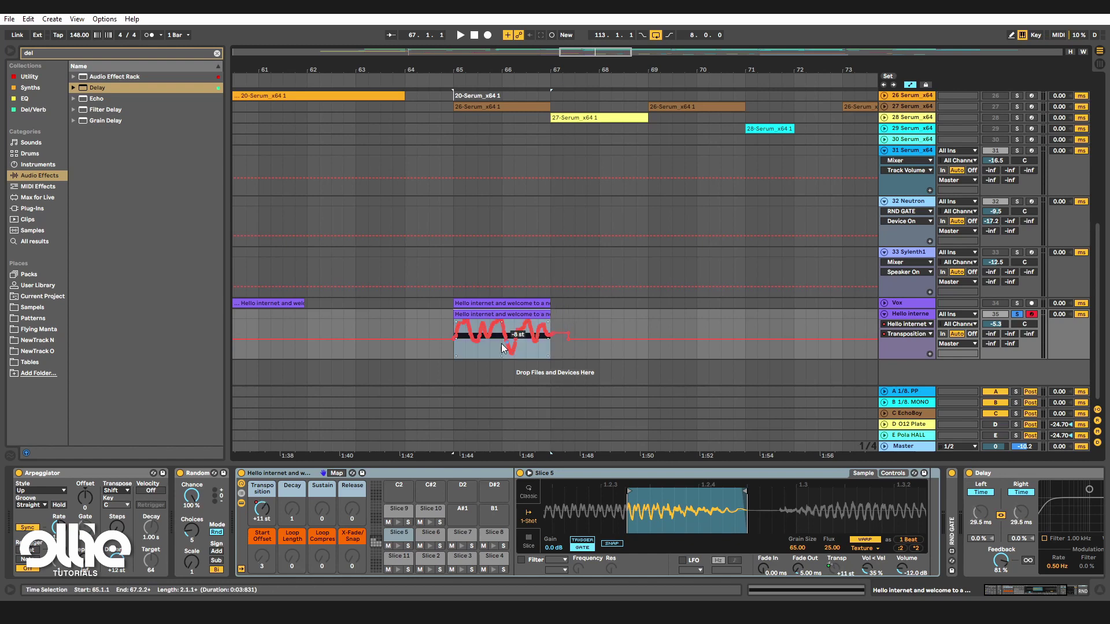
{"action": "scroll", "coordinate": [503, 343], "scroll_direction": "up", "scroll_amount": 2}
{"action": "left_click", "coordinate": [428, 356]}
{"action": "left_click_drag", "start_coordinate": [390, 355], "coordinate": [609, 346]}
Set the Transposition macro's maximum to +24 st for every mapped slice from Slice 2 to Slice 11.
{"action": "right_click", "coordinate": [268, 490]}
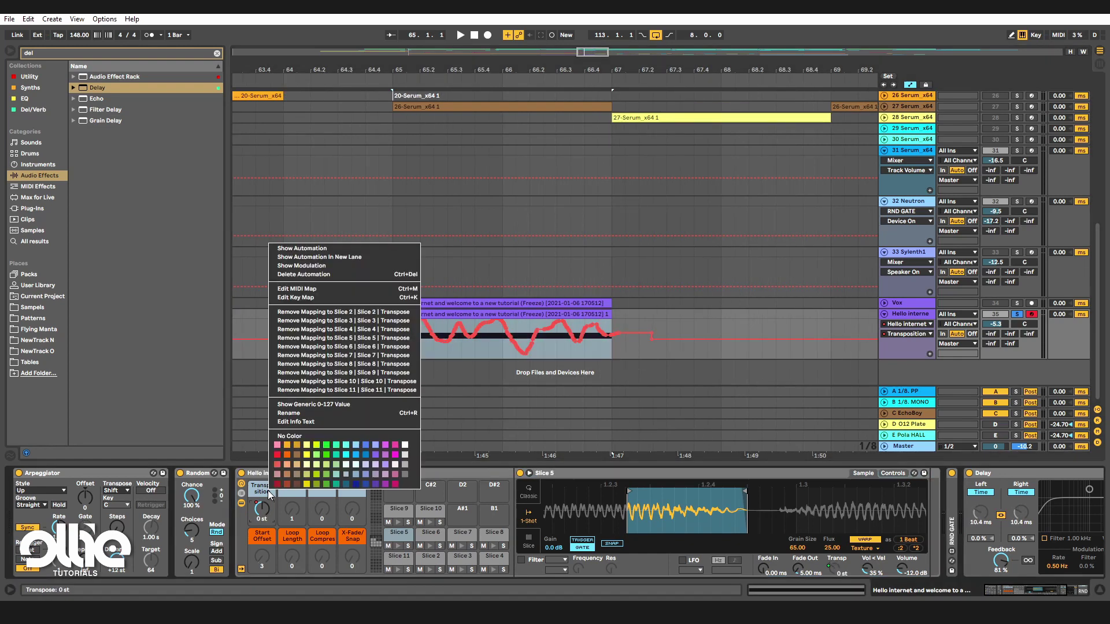
{"action": "left_click", "coordinate": [261, 512]}
{"action": "left_click", "coordinate": [339, 472]}
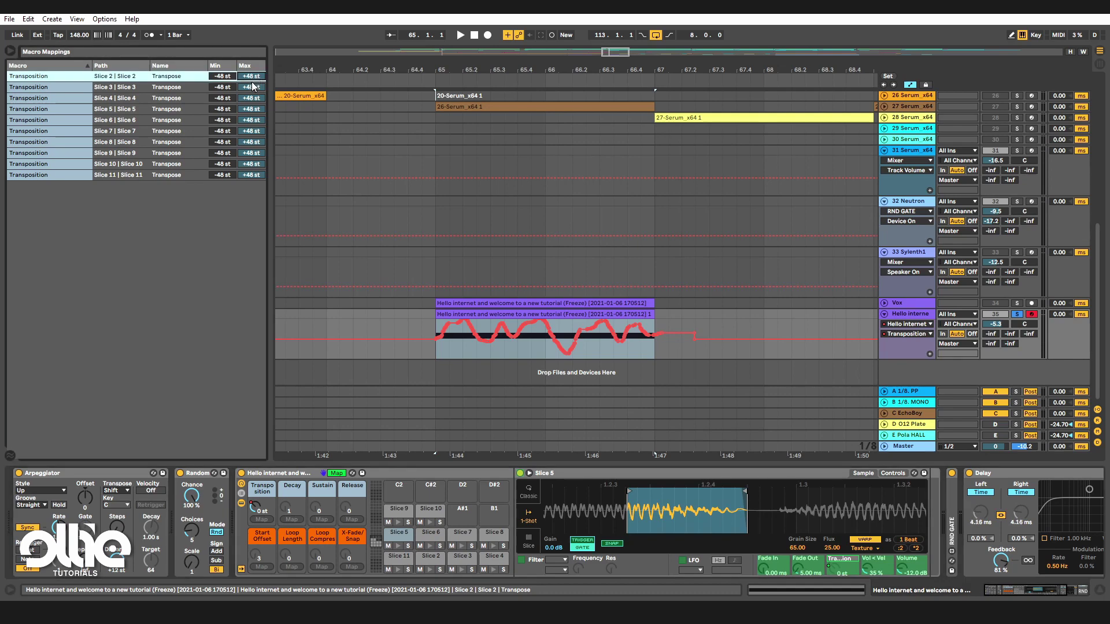
{"action": "left_click", "coordinate": [260, 80]}
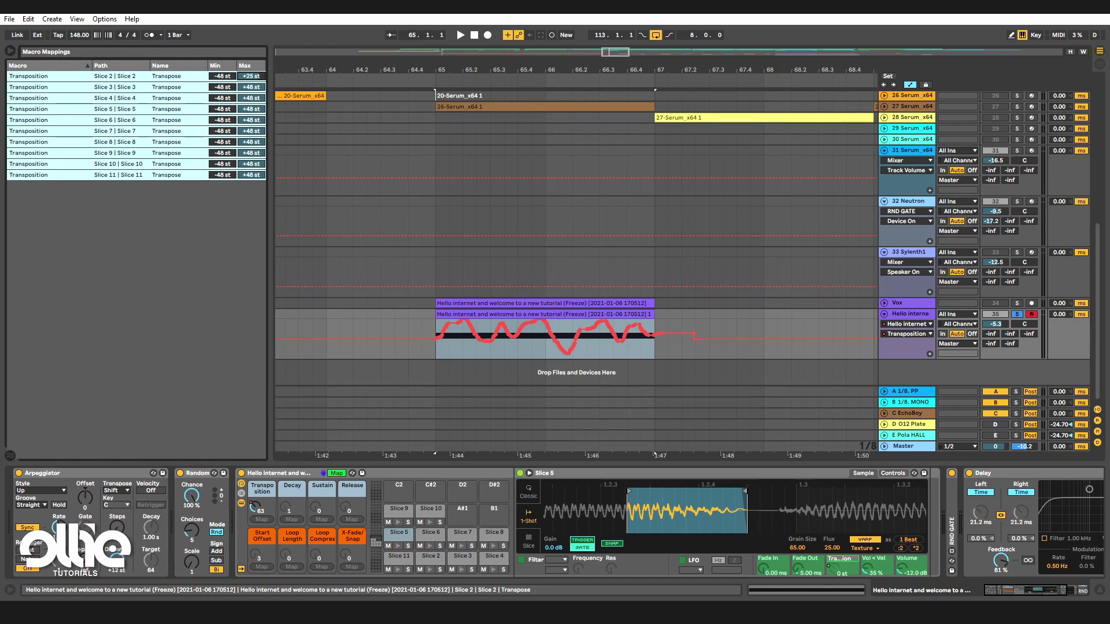
{"action": "left_click_drag", "start_coordinate": [260, 175], "coordinate": [261, 189]}
{"action": "mouse_move", "coordinate": [260, 164]}
{"action": "left_mouse_down"}
{"action": "mouse_move", "coordinate": [261, 178]}
{"action": "mouse_move", "coordinate": [260, 167]}
{"action": "left_mouse_up"}
{"action": "left_click_drag", "start_coordinate": [260, 142], "coordinate": [260, 156]}
{"action": "mouse_move", "coordinate": [260, 131]}
{"action": "left_mouse_down"}
{"action": "mouse_move", "coordinate": [260, 145]}
{"action": "mouse_move", "coordinate": [260, 123]}
{"action": "left_mouse_up"}
{"action": "left_click", "coordinate": [260, 109]}
{"action": "left_click_drag", "start_coordinate": [260, 98], "coordinate": [260, 112]}
{"action": "left_click_drag", "start_coordinate": [260, 88], "coordinate": [261, 101]}
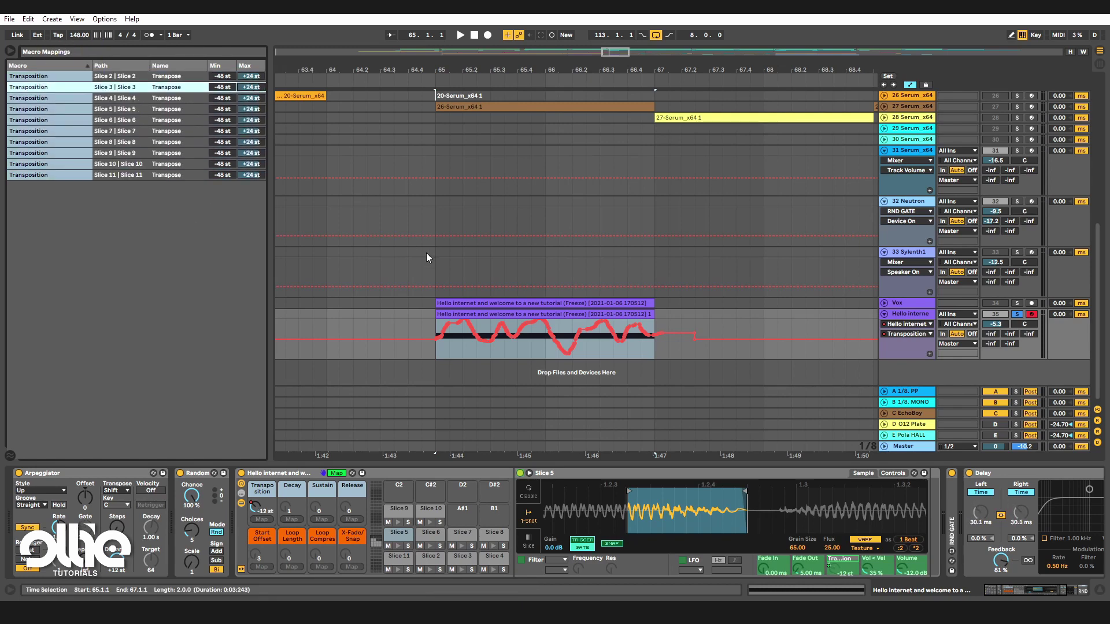
Play the slice clip from bar 65 and leave macro mapping mode.
{"action": "key", "text": "space"}
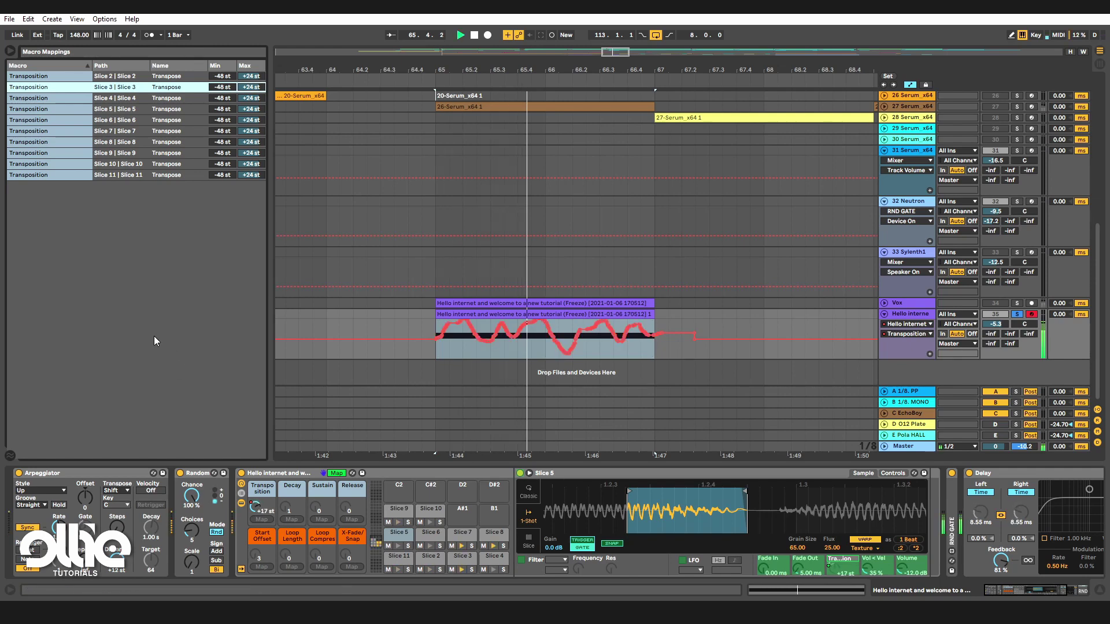
{"action": "key", "text": "Escape"}
{"action": "scroll", "coordinate": [426, 337], "scroll_direction": "down", "scroll_amount": 5}
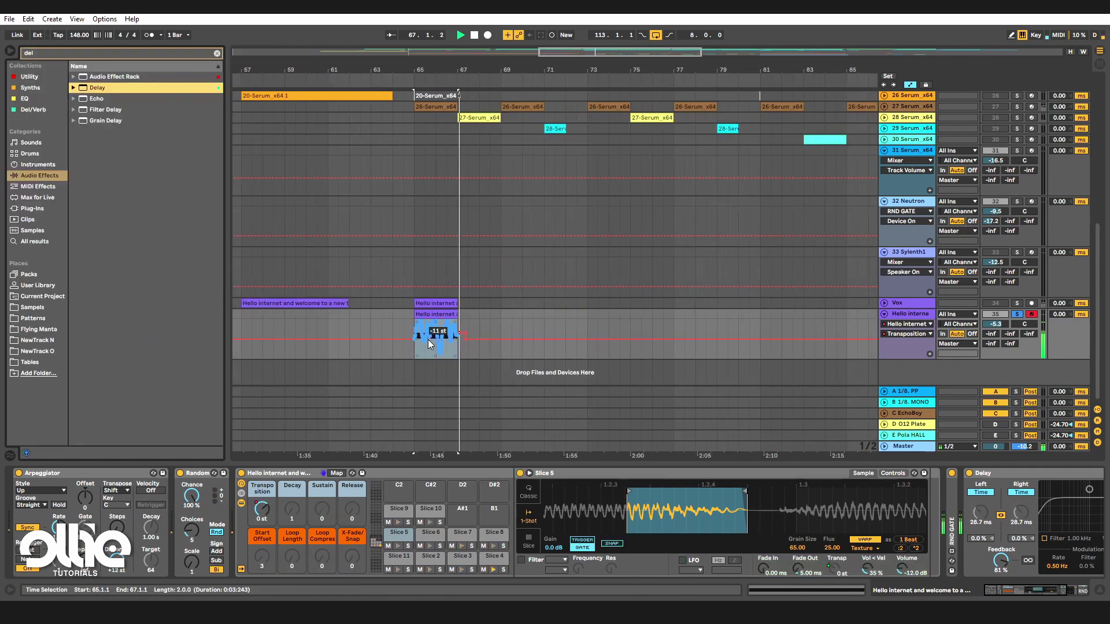
{"action": "key", "text": "space"}
{"action": "key", "text": "space"}
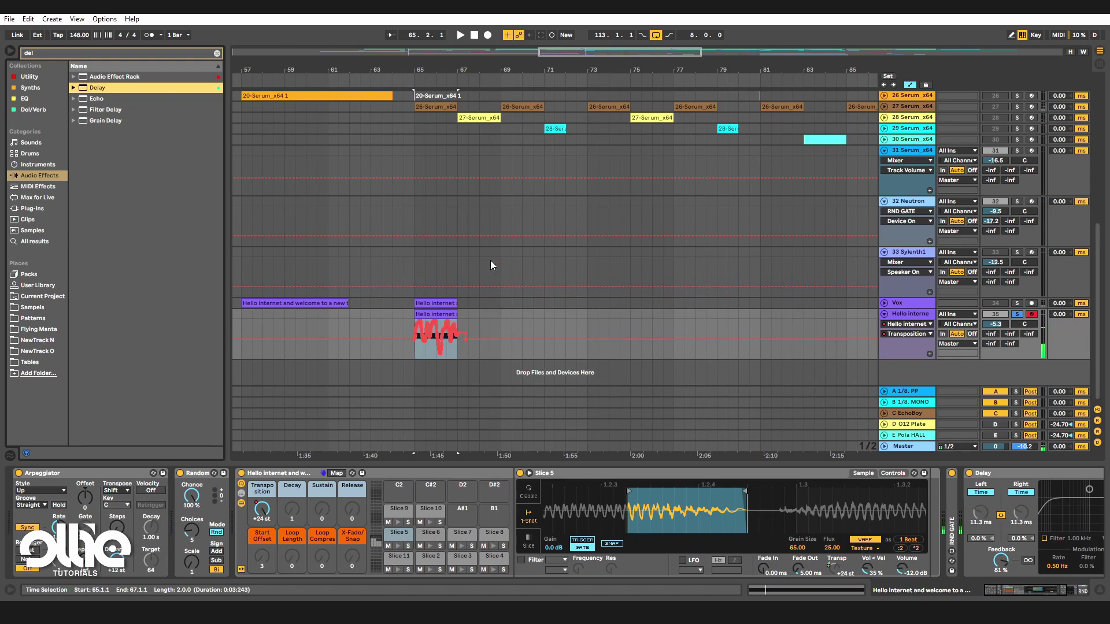
Unsolo the slice track, set its send to return A to -19.0 dB and lower its volume to -7.1 dB during playback.
{"action": "scroll", "coordinate": [491, 260], "scroll_direction": "left", "scroll_amount": 2}
{"action": "left_click_drag", "start_coordinate": [990, 335], "coordinate": [990, 318]}
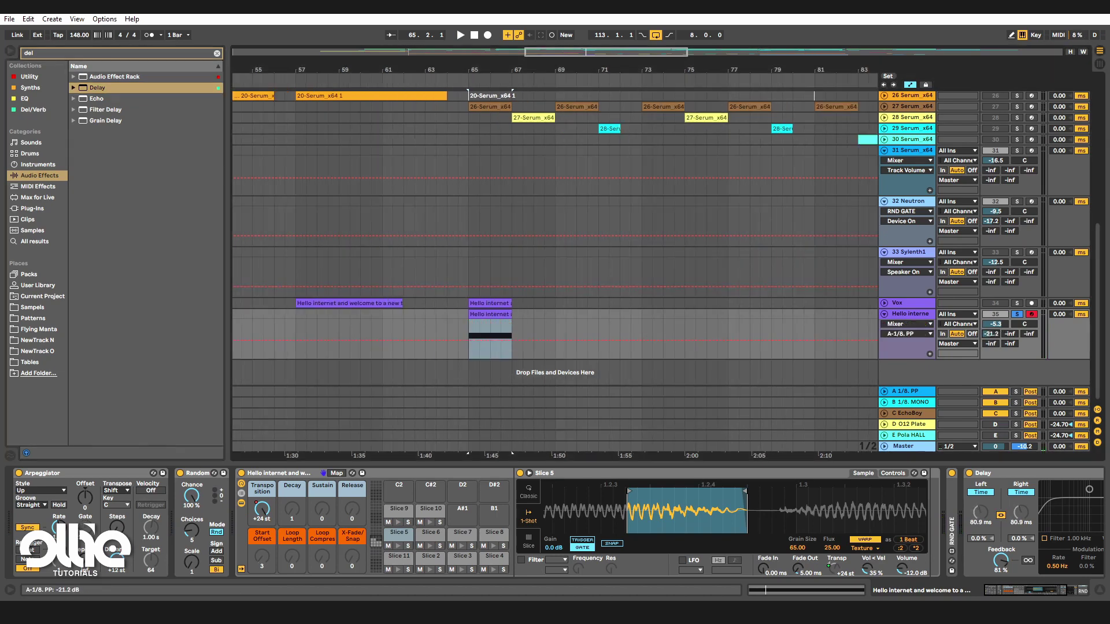
{"action": "left_click", "coordinate": [458, 324]}
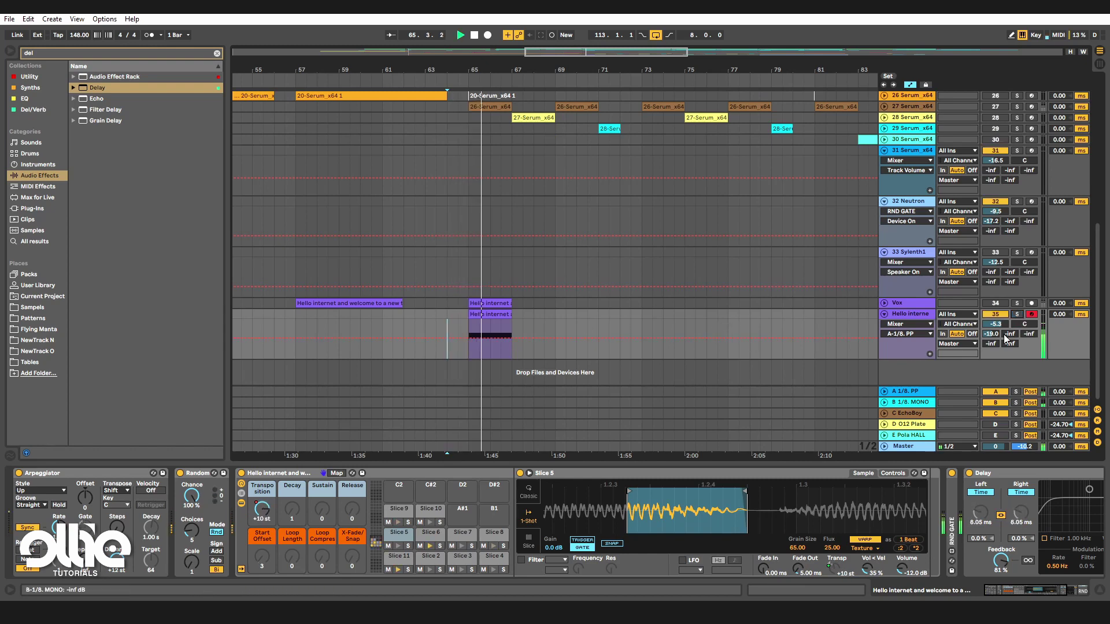
{"action": "left_click_drag", "start_coordinate": [1000, 325], "coordinate": [1000, 331]}
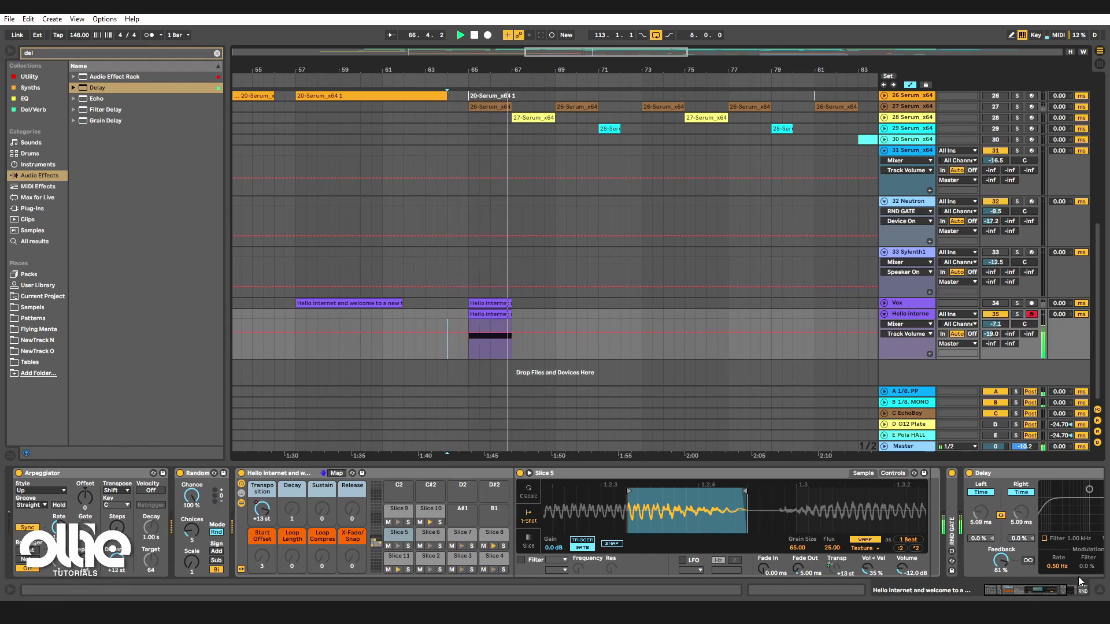
Fold the Delay device and raise the slice track's send to return A to -10.0 dB.
{"action": "left_click_drag", "start_coordinate": [1018, 591], "coordinate": [1048, 591]}
{"action": "key", "text": "space"}
{"action": "left_click", "coordinate": [809, 474]}
{"action": "double_click", "coordinate": [809, 475]}
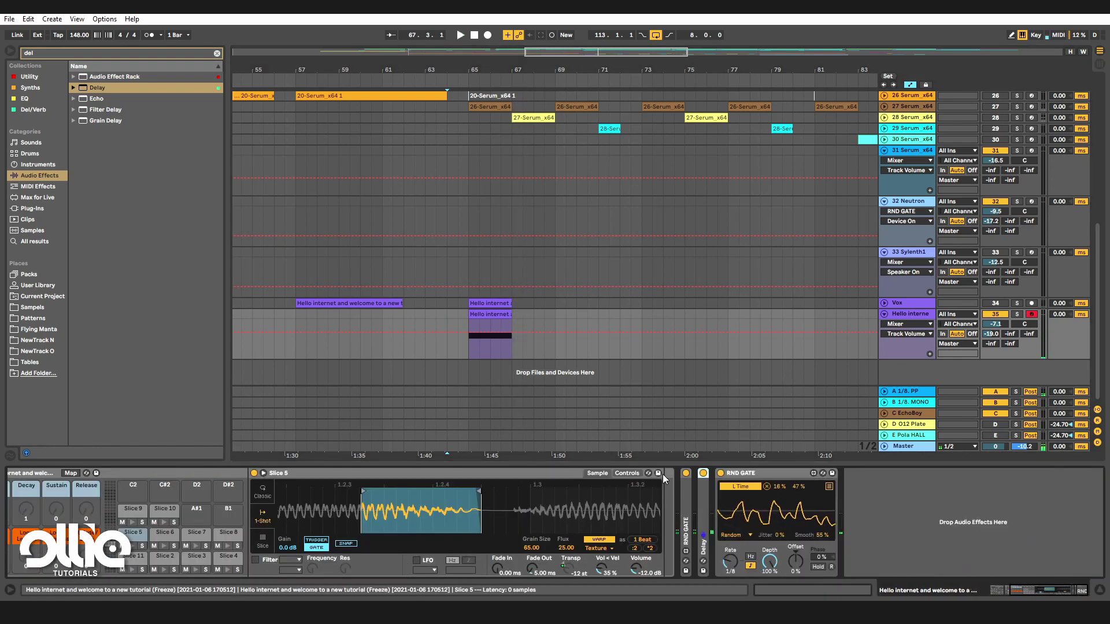
{"action": "key", "text": "space"}
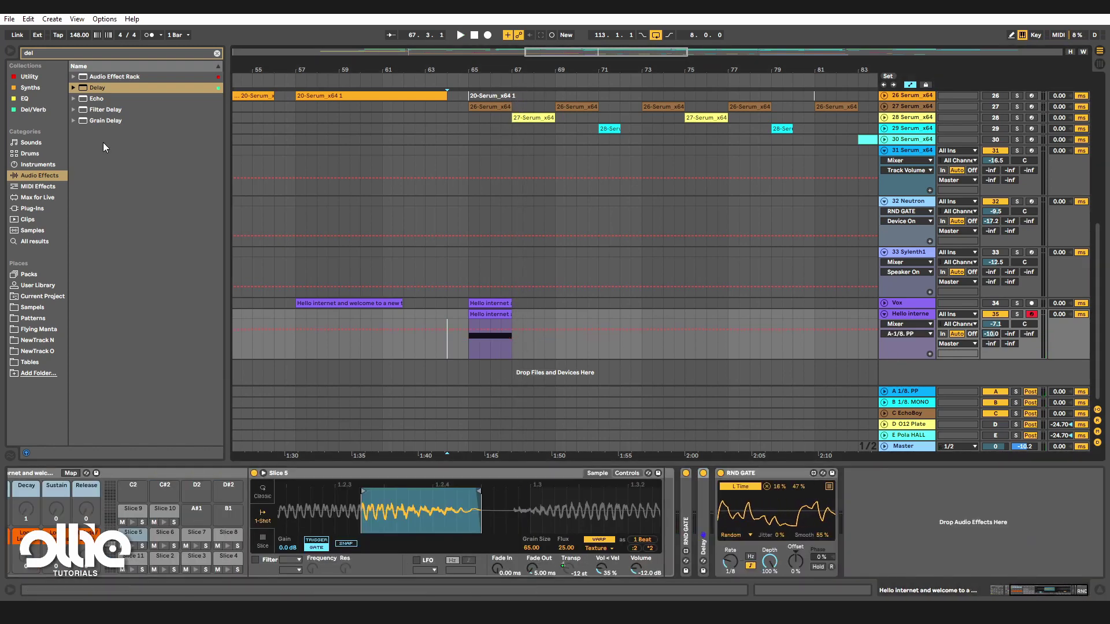
Add EQ Eight at the end of the slice track's chain and make its first band a low-cut filter at 255 Hz.
{"action": "left_click", "coordinate": [25, 98]}
{"action": "left_click_drag", "start_coordinate": [104, 76], "coordinate": [919, 509]}
{"action": "left_click", "coordinate": [858, 571]}
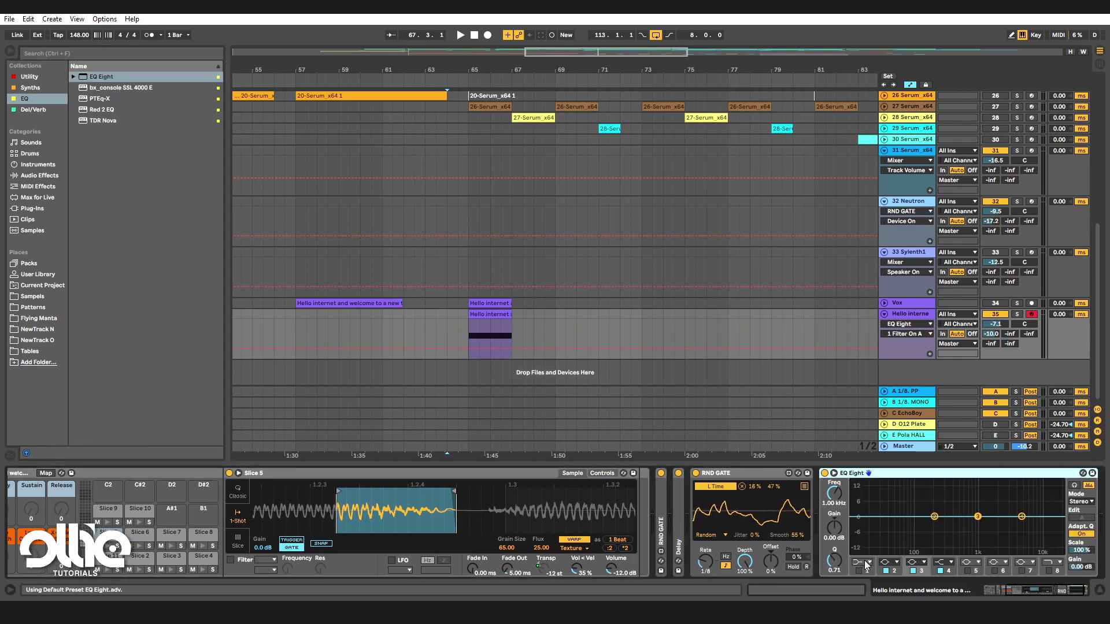
{"action": "left_click", "coordinate": [868, 562]}
{"action": "left_click", "coordinate": [859, 571]}
{"action": "left_click", "coordinate": [859, 571]}
{"action": "left_click", "coordinate": [868, 562]}
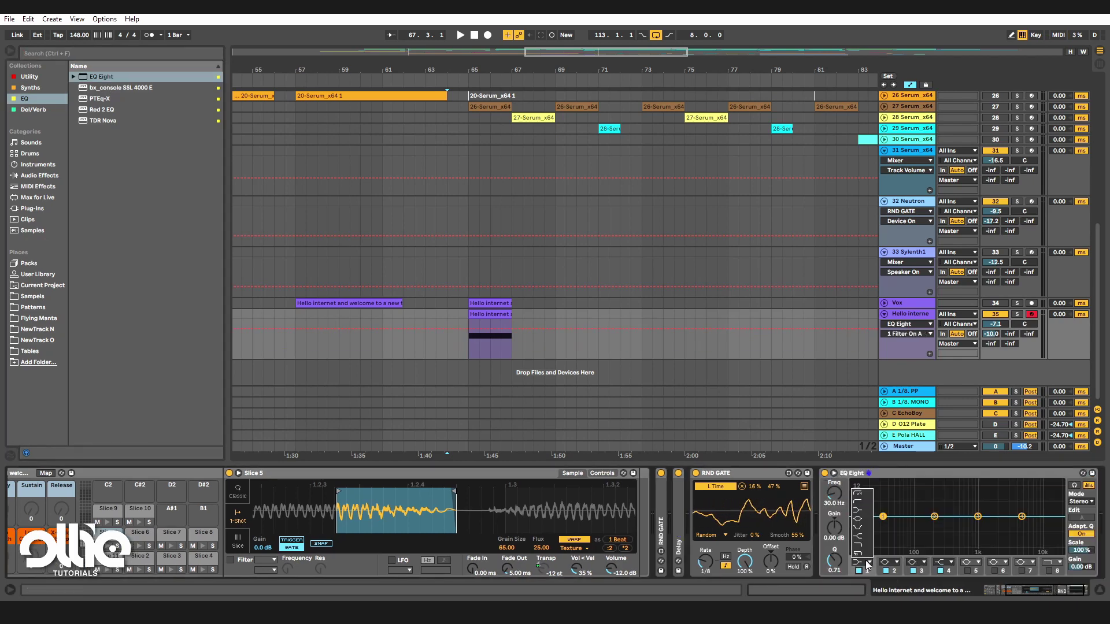
{"action": "left_click", "coordinate": [858, 502]}
{"action": "key", "text": "space"}
{"action": "left_click_drag", "start_coordinate": [883, 524], "coordinate": [940, 525]}
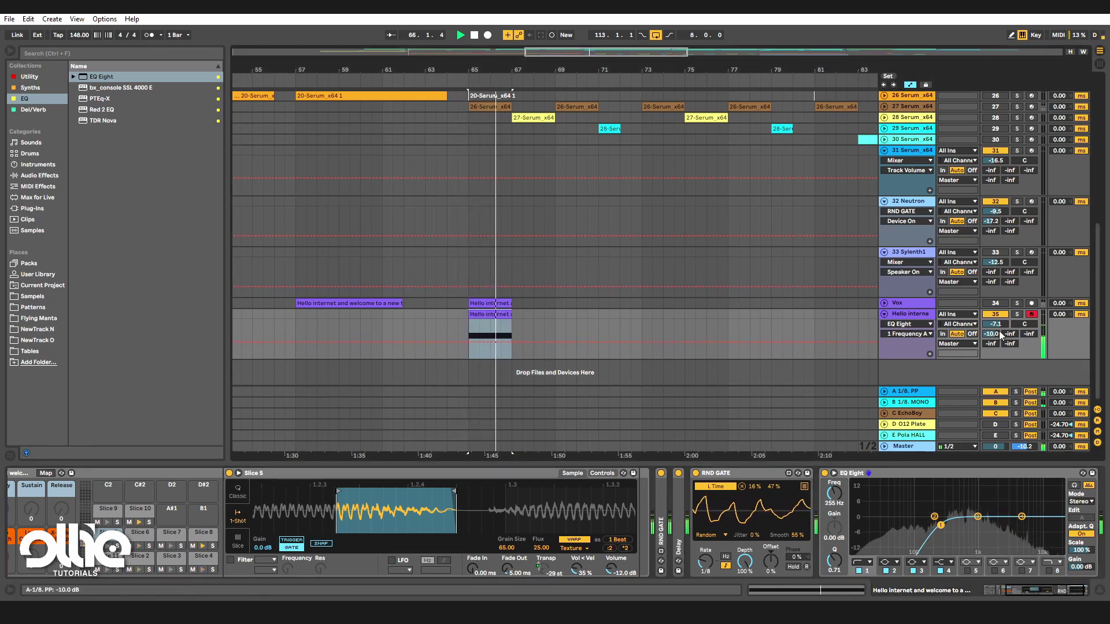
Set the slice track's volume to -10.0 dB and its send to return A to -18.7 dB, and replay the clip.
{"action": "left_click_drag", "start_coordinate": [995, 324], "coordinate": [996, 333]}
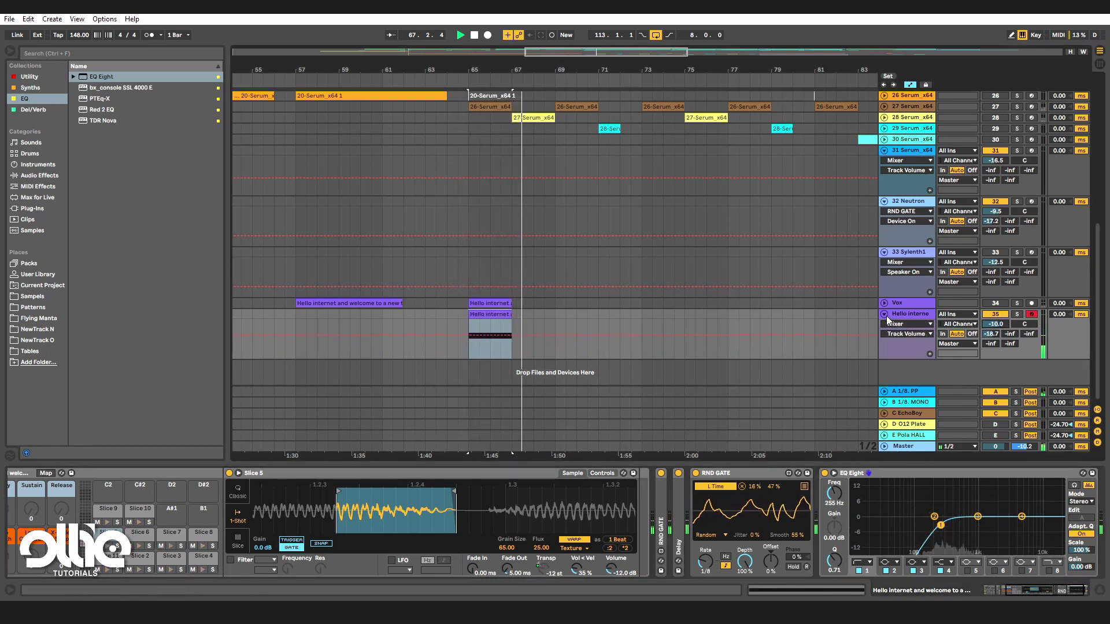
{"action": "left_click", "coordinate": [885, 315]}
{"action": "key", "text": "space"}
{"action": "key", "text": "space"}
{"action": "left_click", "coordinate": [883, 315]}
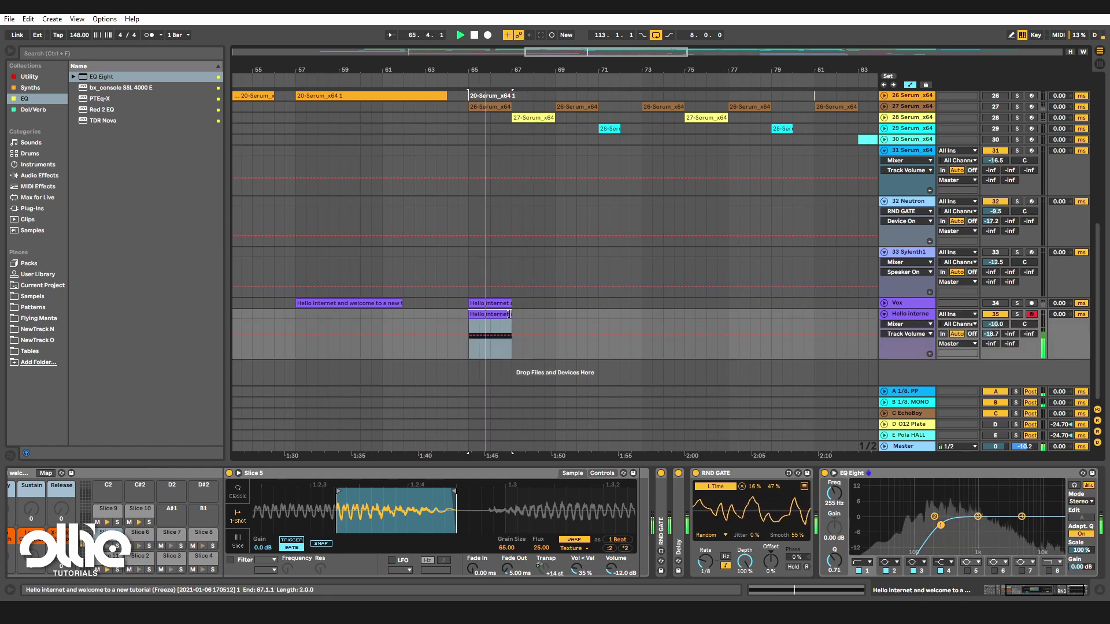
Extend the slice clip to bar 69 and apply Legato so its Slice 5 note fills all four bars.
{"action": "left_click_drag", "start_coordinate": [511, 313], "coordinate": [551, 314]}
{"action": "key", "text": "space"}
{"action": "double_click", "coordinate": [542, 314]}
{"action": "left_click", "coordinate": [452, 505]}
{"action": "key", "text": "ctrl+a"}
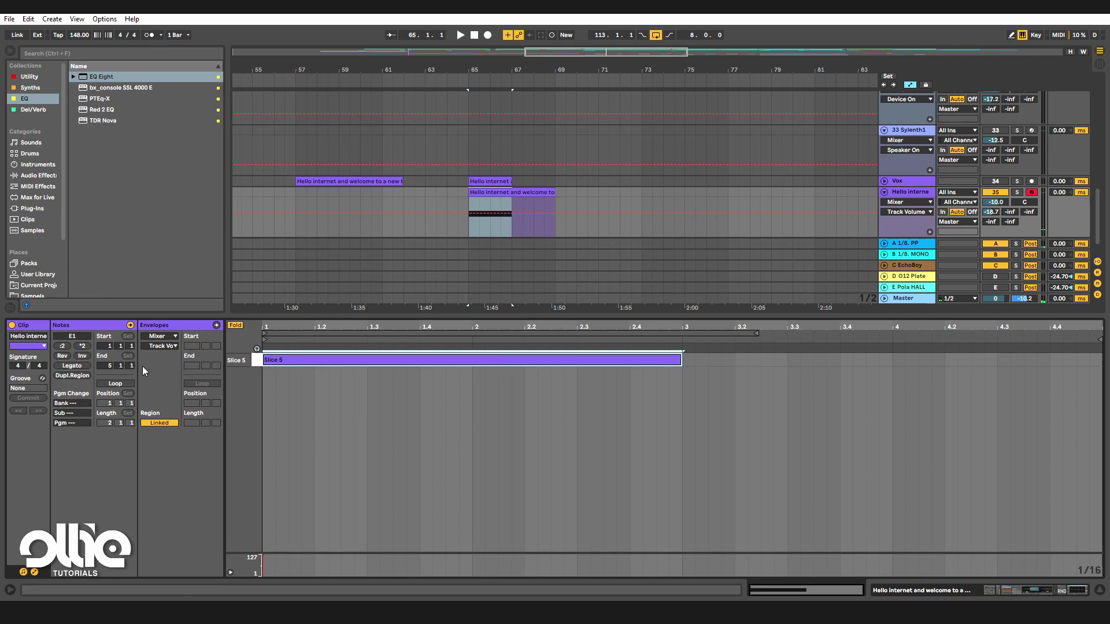
{"action": "left_click", "coordinate": [80, 365]}
{"action": "left_click_drag", "start_coordinate": [496, 317], "coordinate": [501, 416]}
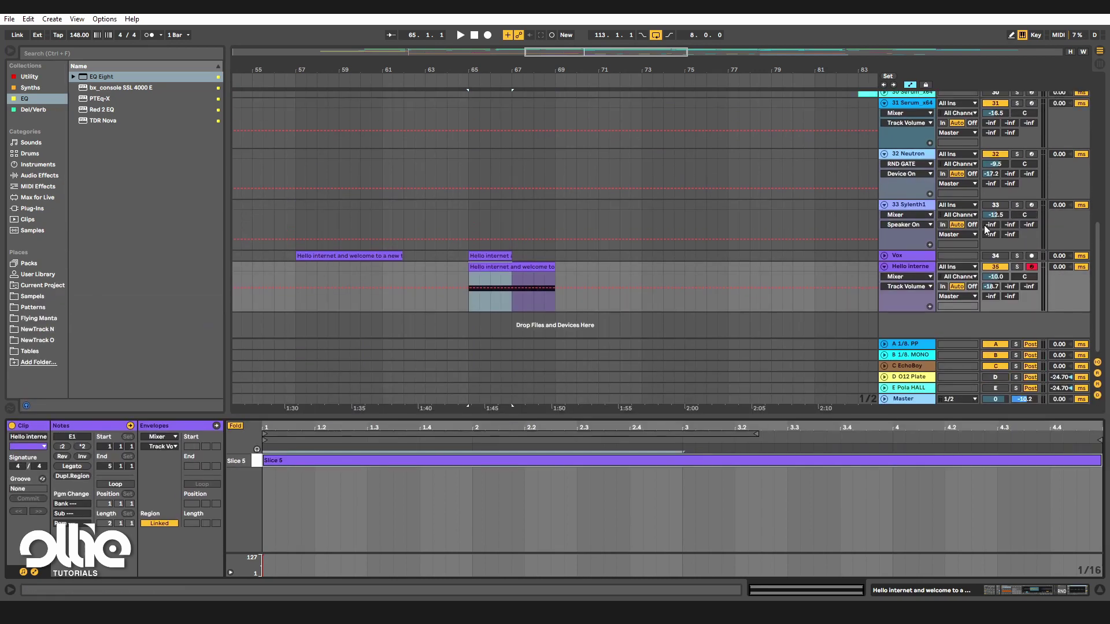
Fold the second RND GATE and dip EQ Eight's third band to -3.10 dB at 612 Hz.
{"action": "double_click", "coordinate": [904, 267]}
{"action": "double_click", "coordinate": [765, 476]}
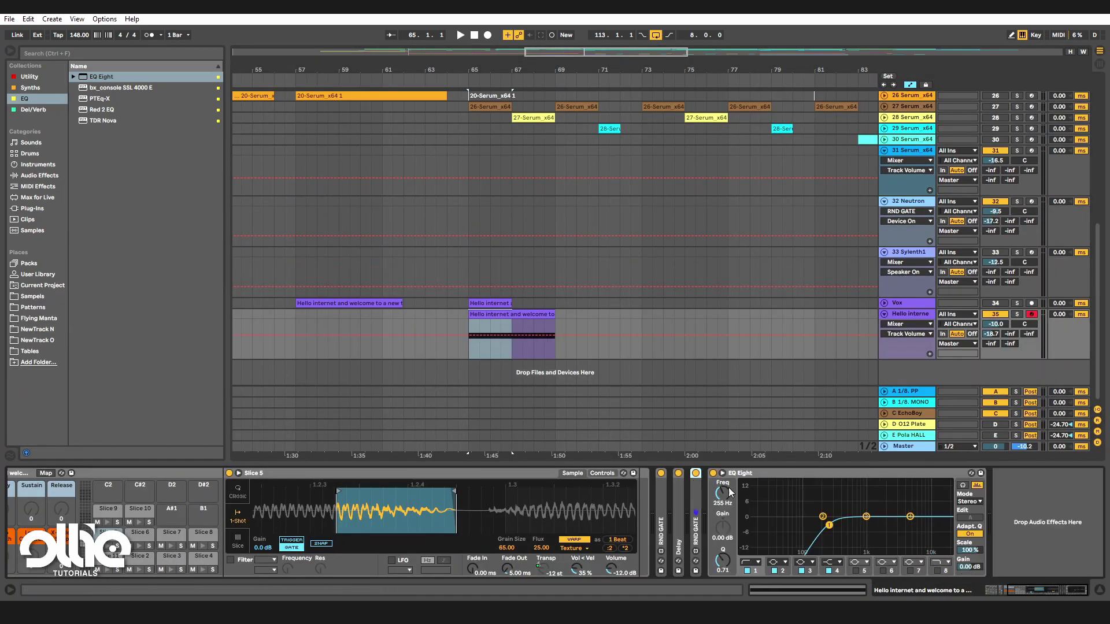
{"action": "left_click_drag", "start_coordinate": [865, 517], "coordinate": [856, 524]}
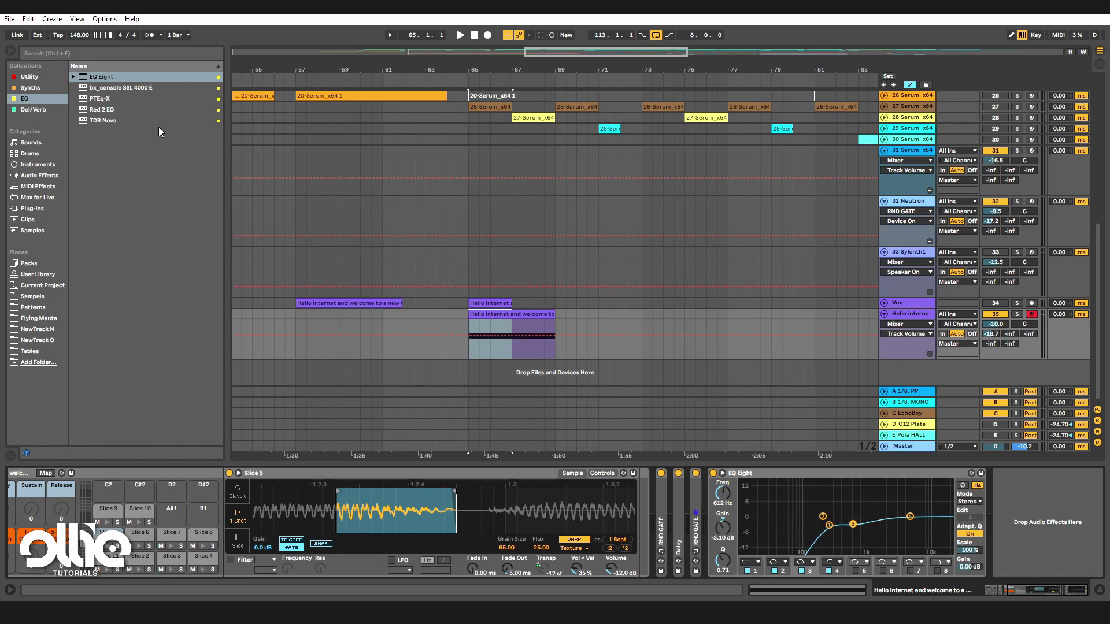
Find Phaser among the audio effects, add it at the end of the slice track's chain and solo the track during playback.
{"action": "left_click", "coordinate": [43, 211]}
{"action": "key", "text": "ctrl+f"}
{"action": "type", "text": "phas"}
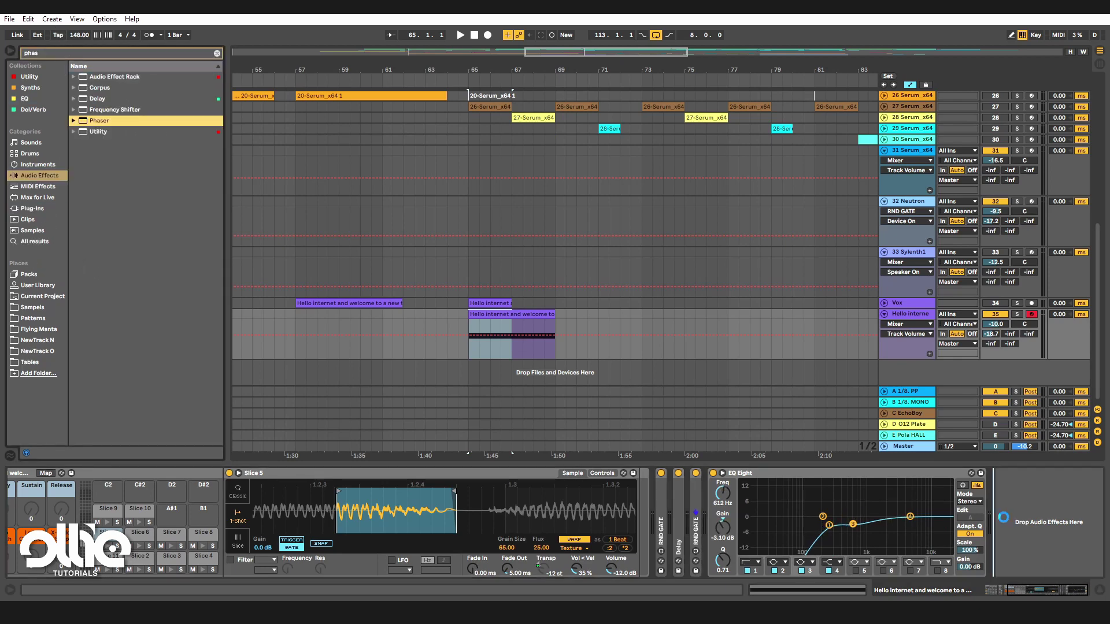
{"action": "key", "text": "Return"}
{"action": "key", "text": "space"}
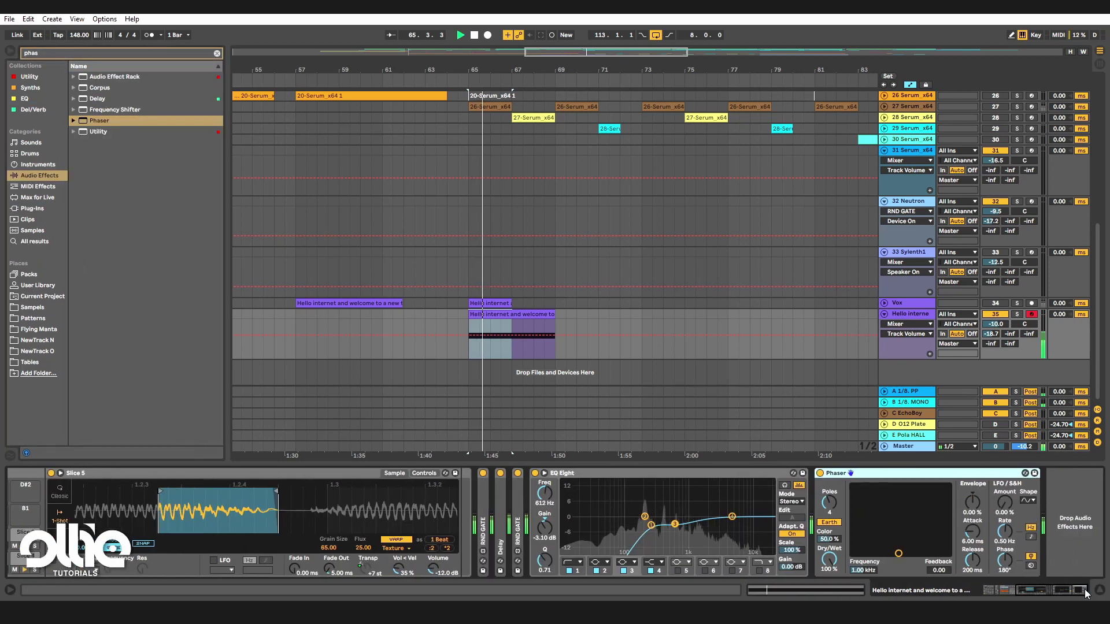
{"action": "left_click", "coordinate": [1017, 314]}
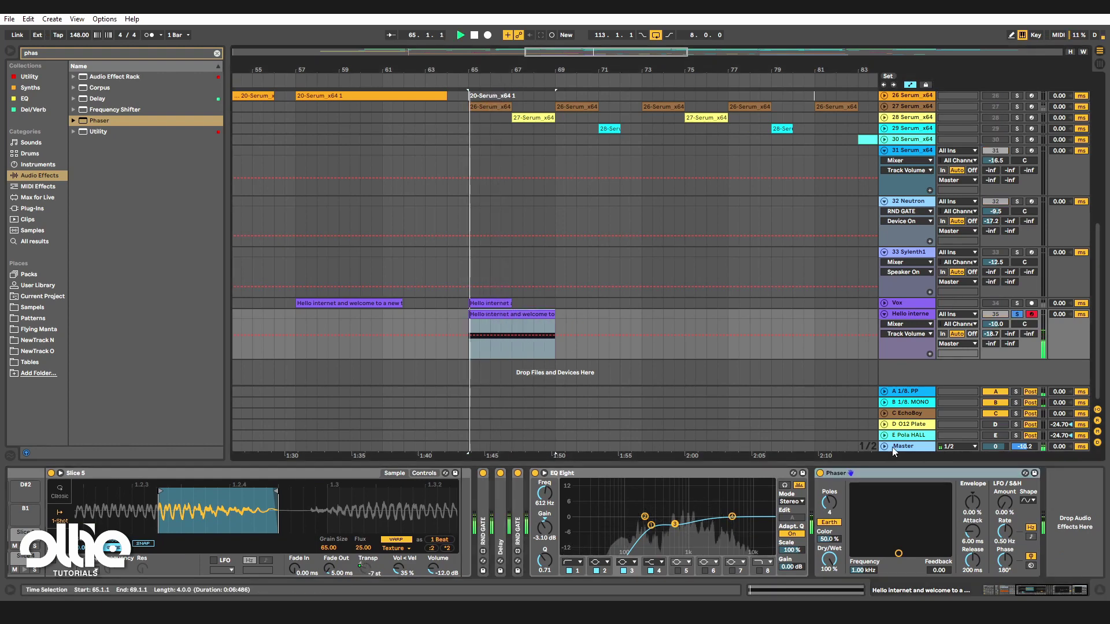
{"action": "key", "text": "space"}
Move the Phaser between the first RND GATE and Delay, with a random LFO shape synced at 1/8 and feedback at 0.97.
{"action": "mouse_move", "coordinate": [921, 473]}
{"action": "left_mouse_down"}
{"action": "mouse_move", "coordinate": [460, 497]}
{"action": "mouse_move", "coordinate": [503, 503]}
{"action": "left_mouse_up"}
{"action": "left_click_drag", "start_coordinate": [525, 555], "coordinate": [523, 546]}
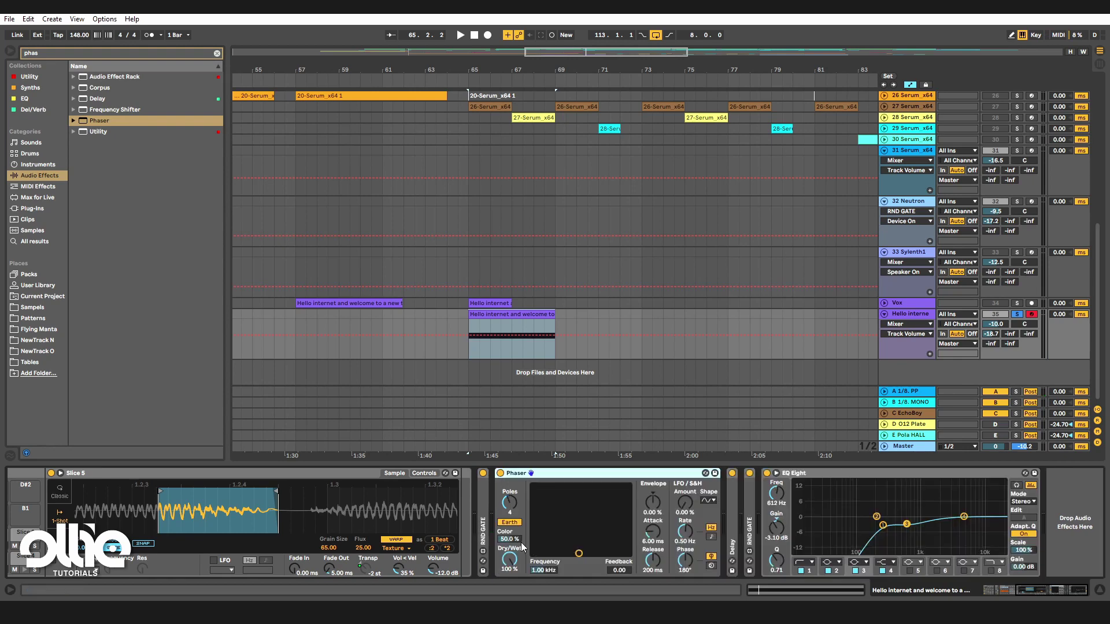
{"action": "left_click", "coordinate": [713, 502]}
{"action": "left_click", "coordinate": [708, 552]}
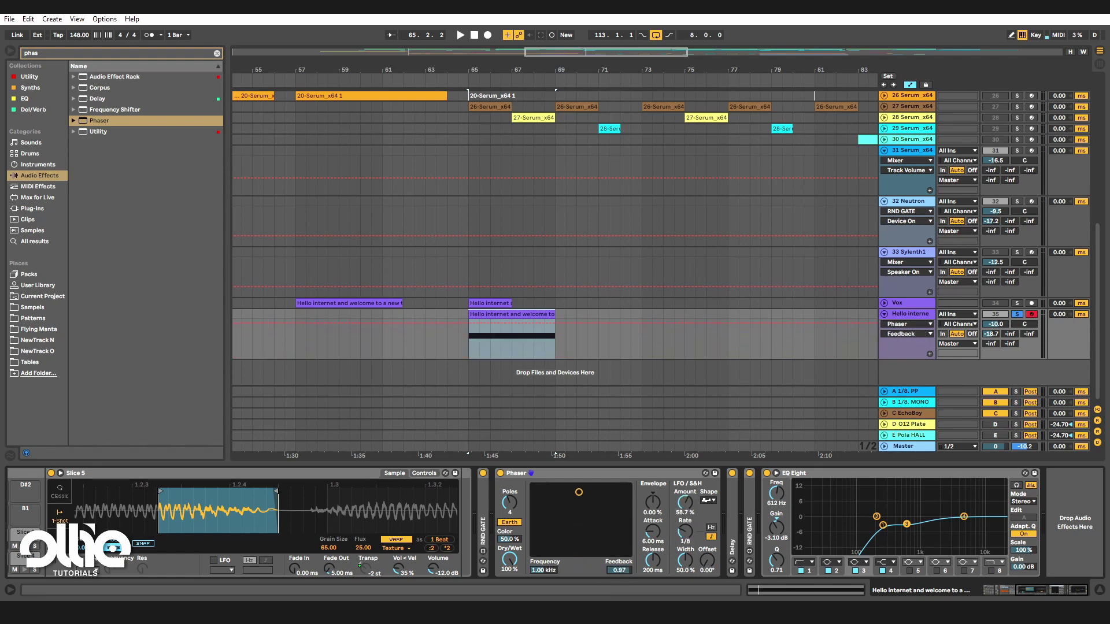
Set the Phaser's poles to 8 while auditioning the clip and switch off the Delay device.
{"action": "key", "text": "space"}
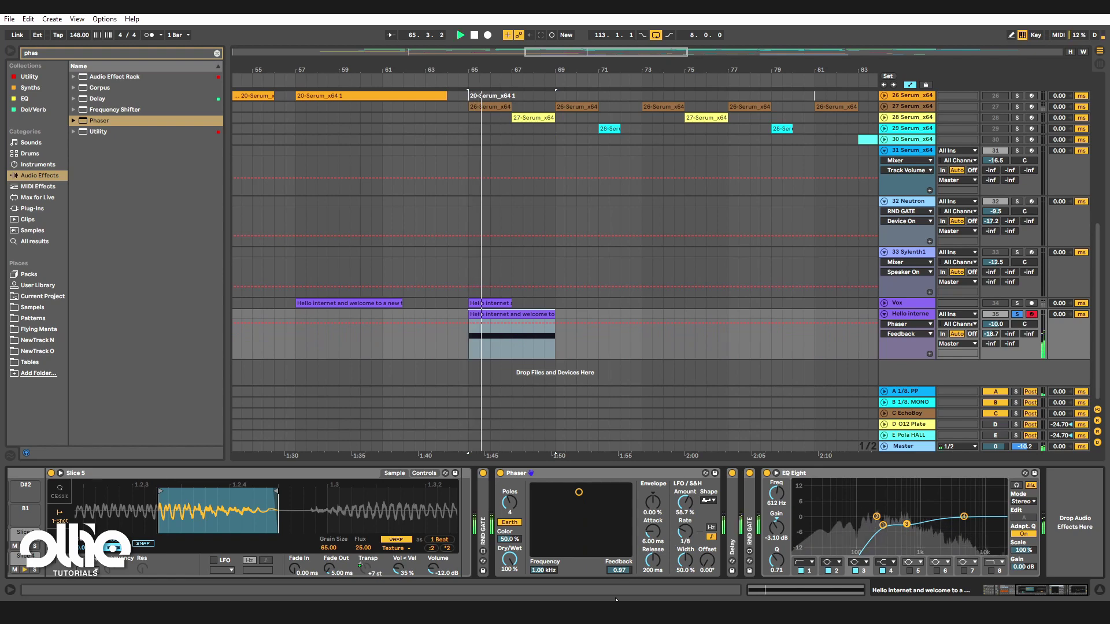
{"action": "left_click", "coordinate": [509, 503]}
{"action": "key", "text": "space"}
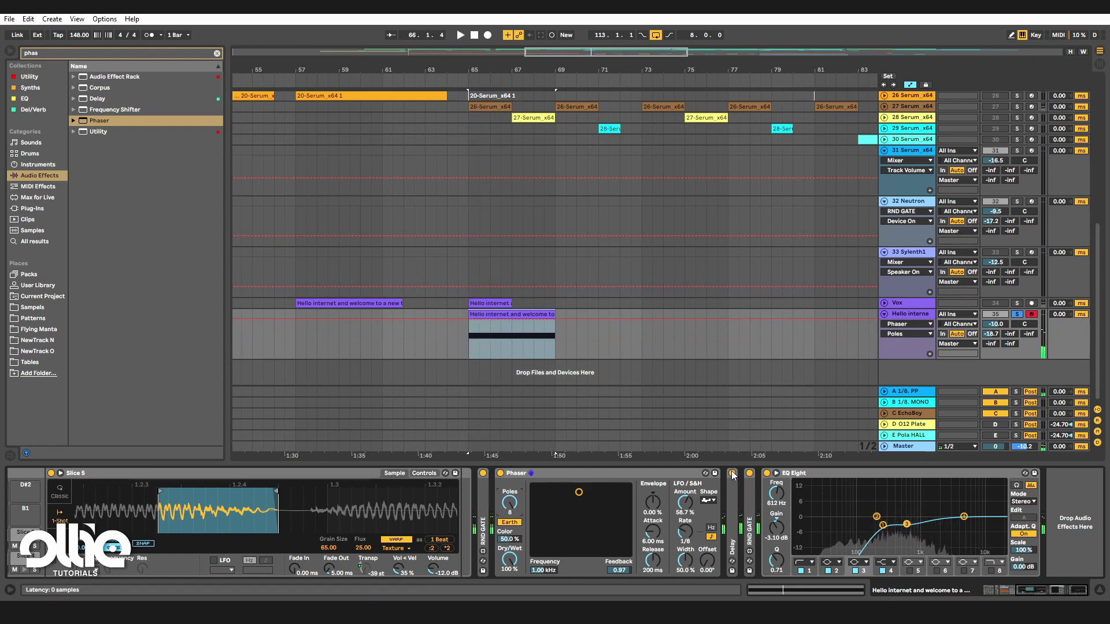
{"action": "key", "text": "space"}
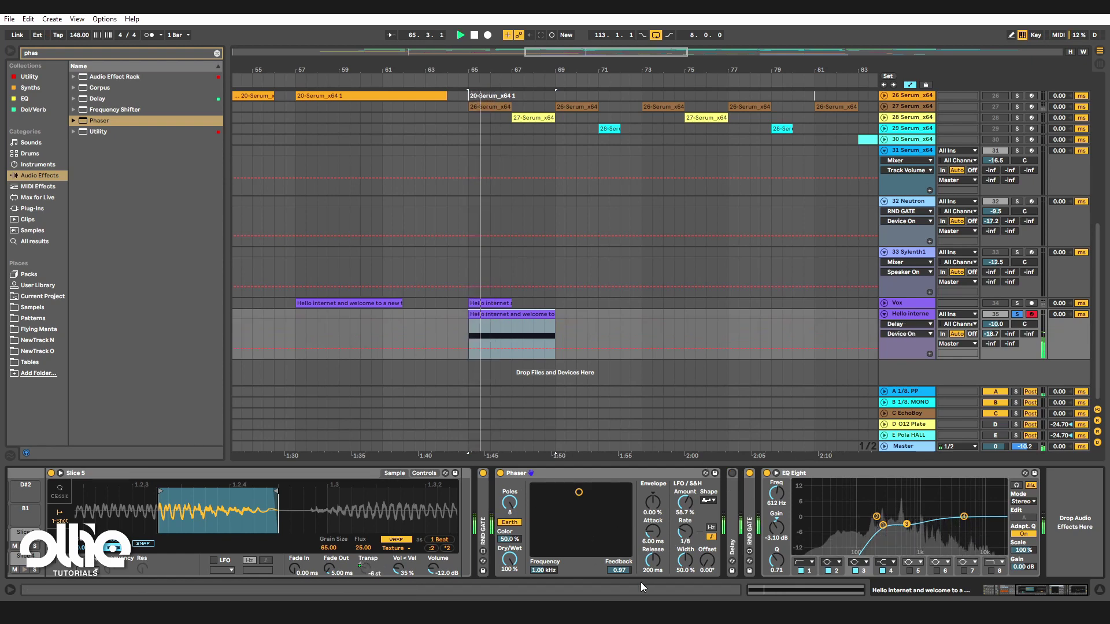
Raise the Phaser's LFO amount to 61.9 % and compare its Space and Earth modes during playback.
{"action": "left_click_drag", "start_coordinate": [619, 571], "coordinate": [619, 565]}
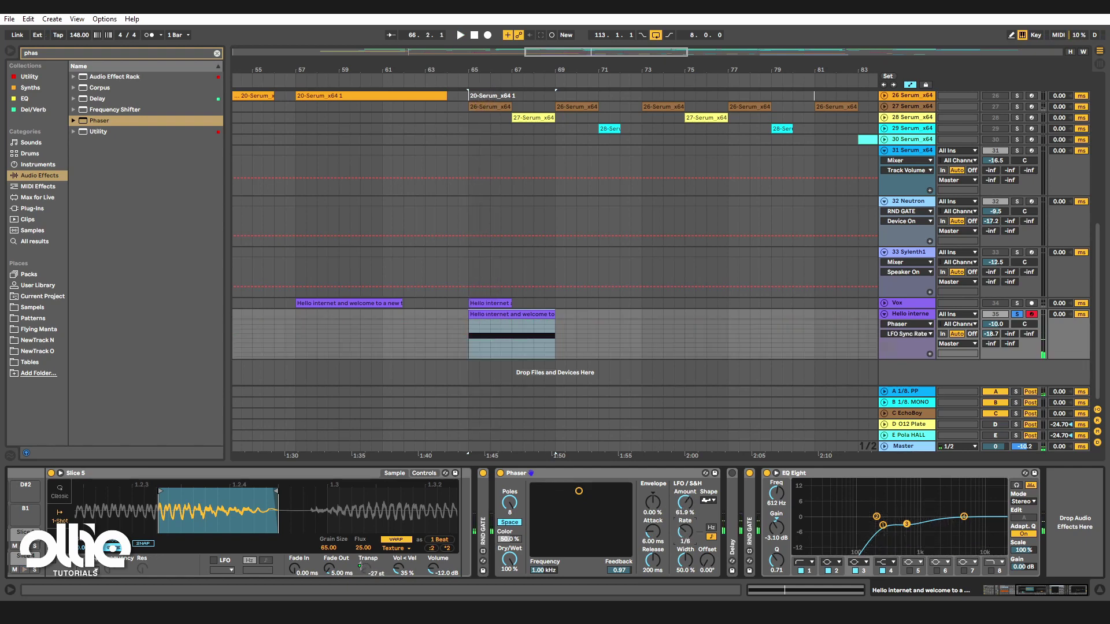
{"action": "key", "text": "space"}
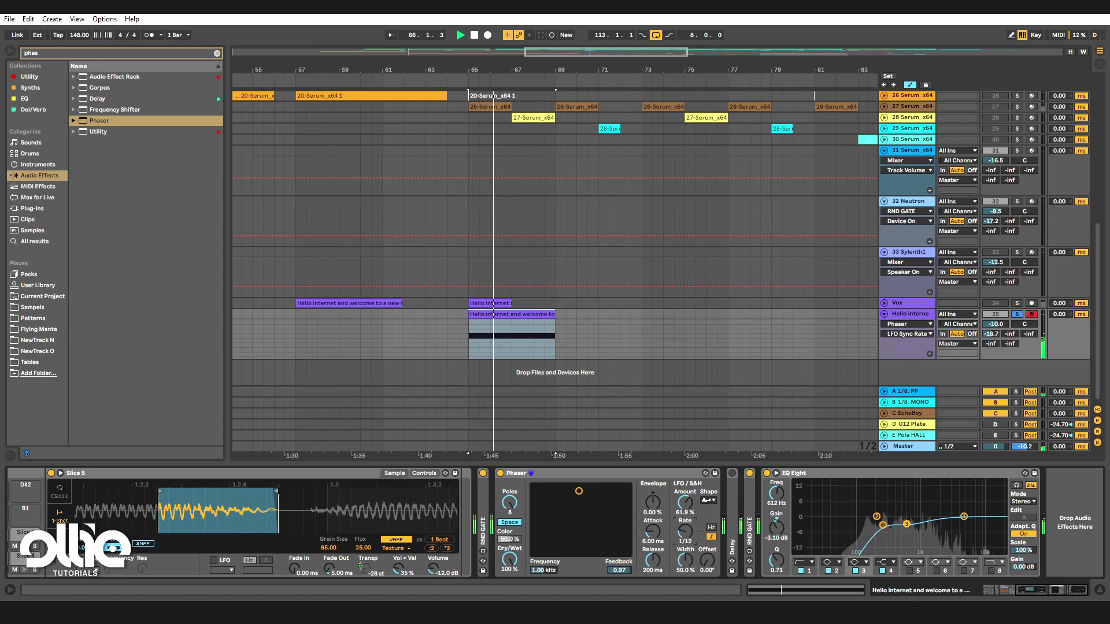
{"action": "left_click_drag", "start_coordinate": [684, 531], "coordinate": [685, 518]}
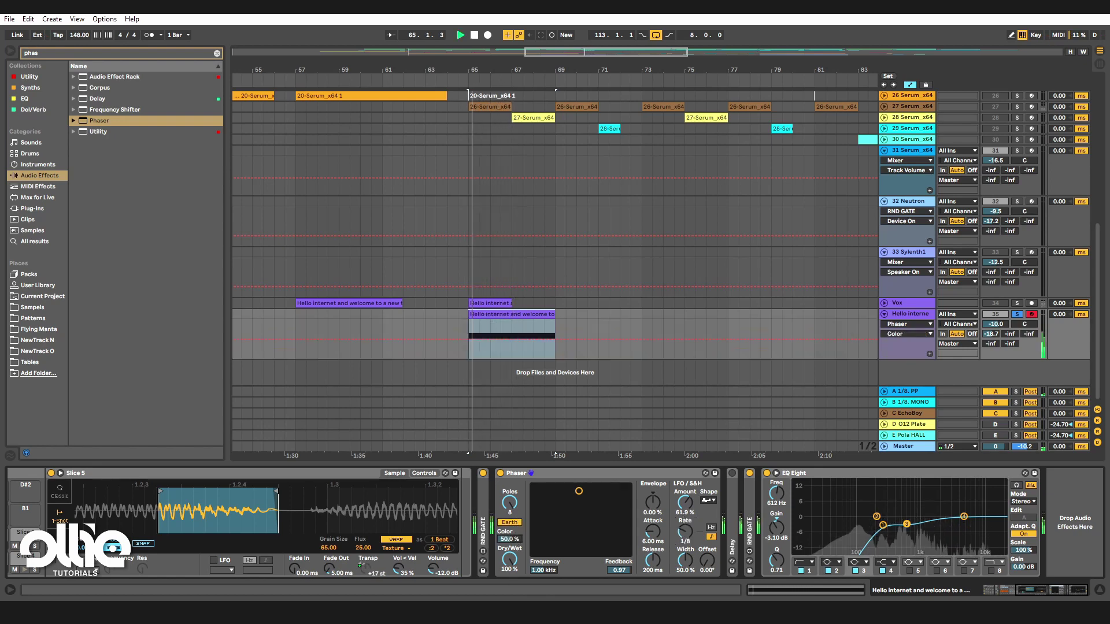
Set the Phaser to Space mode with color 100 %, feedback 0.99 and frequency 1.37 kHz.
{"action": "left_click_drag", "start_coordinate": [509, 539], "coordinate": [510, 509]}
{"action": "left_click_drag", "start_coordinate": [618, 569], "coordinate": [619, 566]}
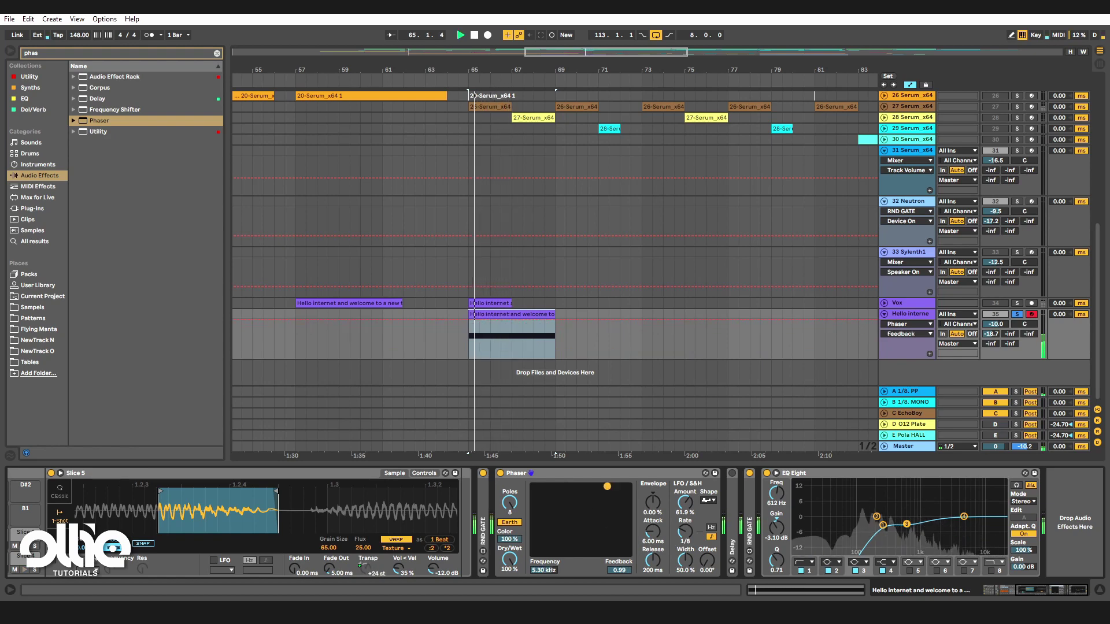
{"action": "left_click_drag", "start_coordinate": [607, 487], "coordinate": [583, 486]}
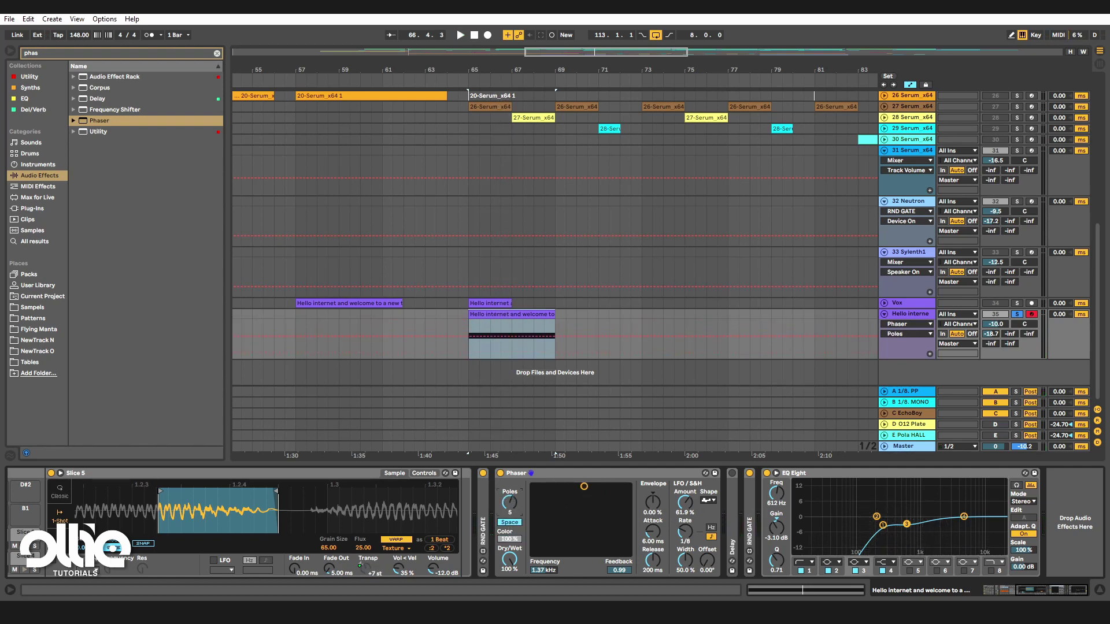
Set the Phaser to 6 poles, LFO amount 44.4 % and dry/wet 46 %, and audition it with the Delay switched back on.
{"action": "key", "text": "space"}
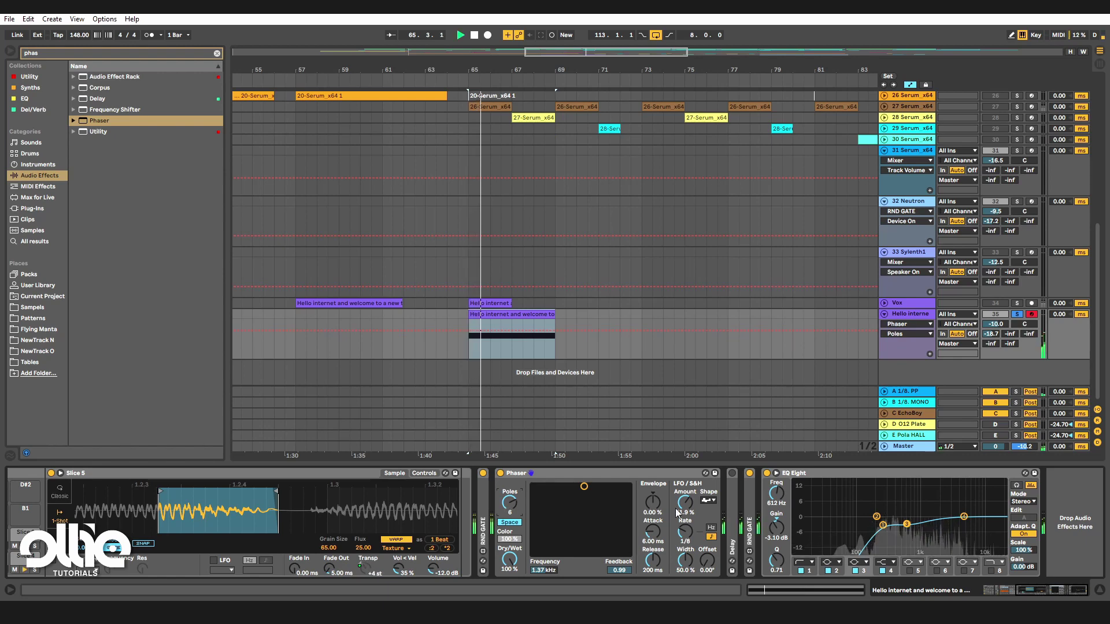
{"action": "left_click_drag", "start_coordinate": [509, 559], "coordinate": [509, 596]}
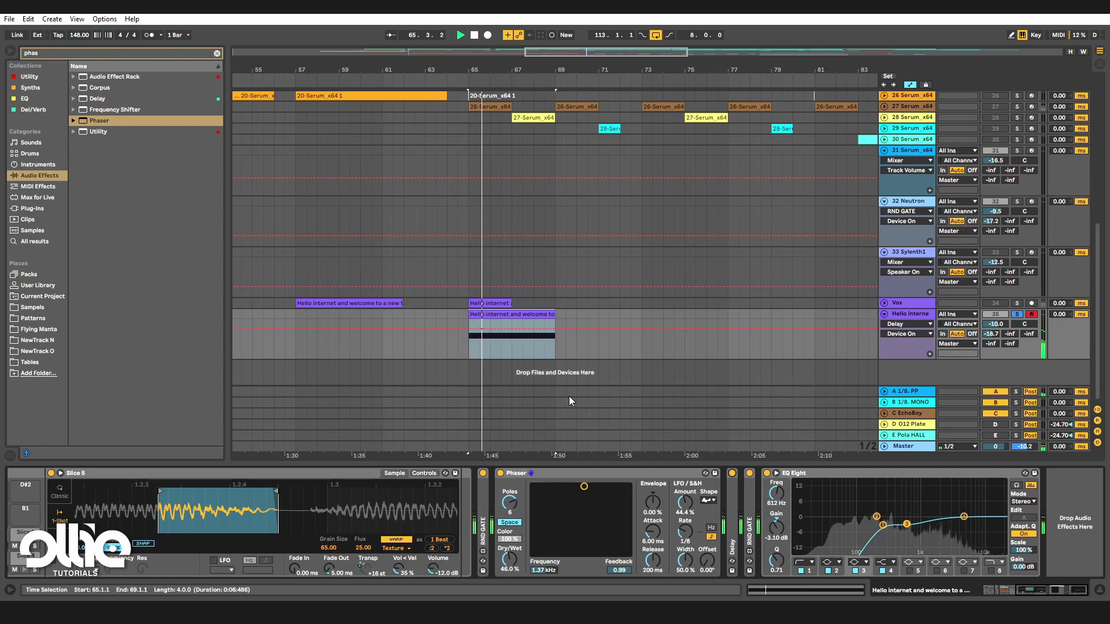
{"action": "scroll", "coordinate": [500, 298], "scroll_direction": "up", "scroll_amount": 3}
{"action": "scroll", "coordinate": [500, 298], "scroll_direction": "down", "scroll_amount": 3}
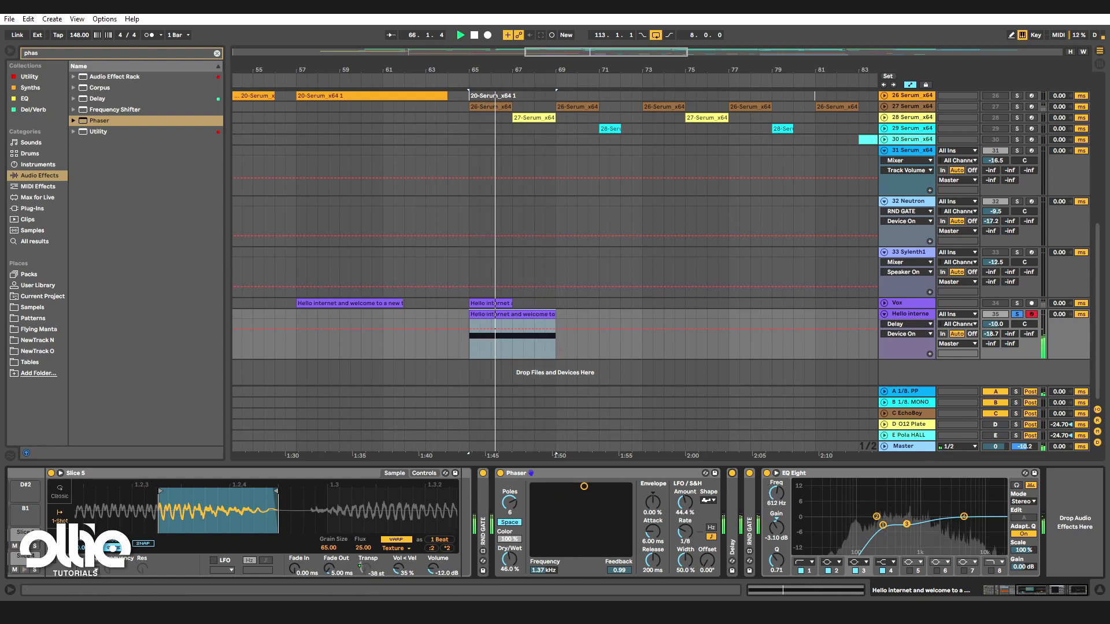
{"action": "key", "text": "space"}
Show the rack's Transposition automation on the slice track and duplicate bars 65 to 67 onto bars 67 to 69.
{"action": "left_click_drag", "start_coordinate": [1020, 594], "coordinate": [748, 594]}
{"action": "right_click", "coordinate": [263, 510]}
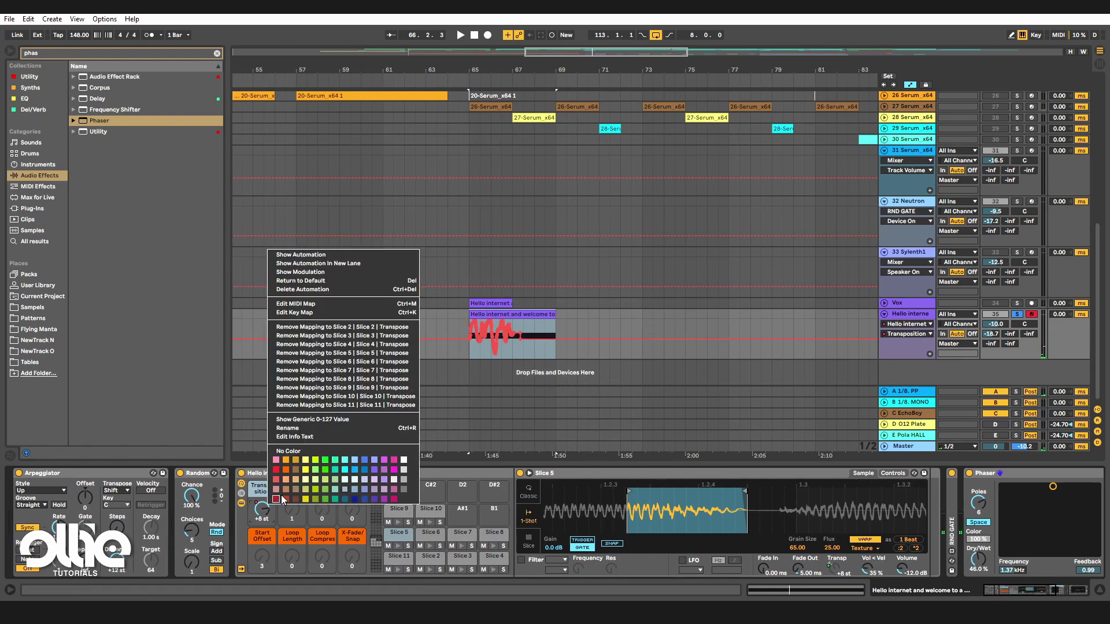
{"action": "left_click", "coordinate": [300, 255]}
{"action": "left_click_drag", "start_coordinate": [507, 350], "coordinate": [440, 340]}
{"action": "key", "text": "ctrl+d"}
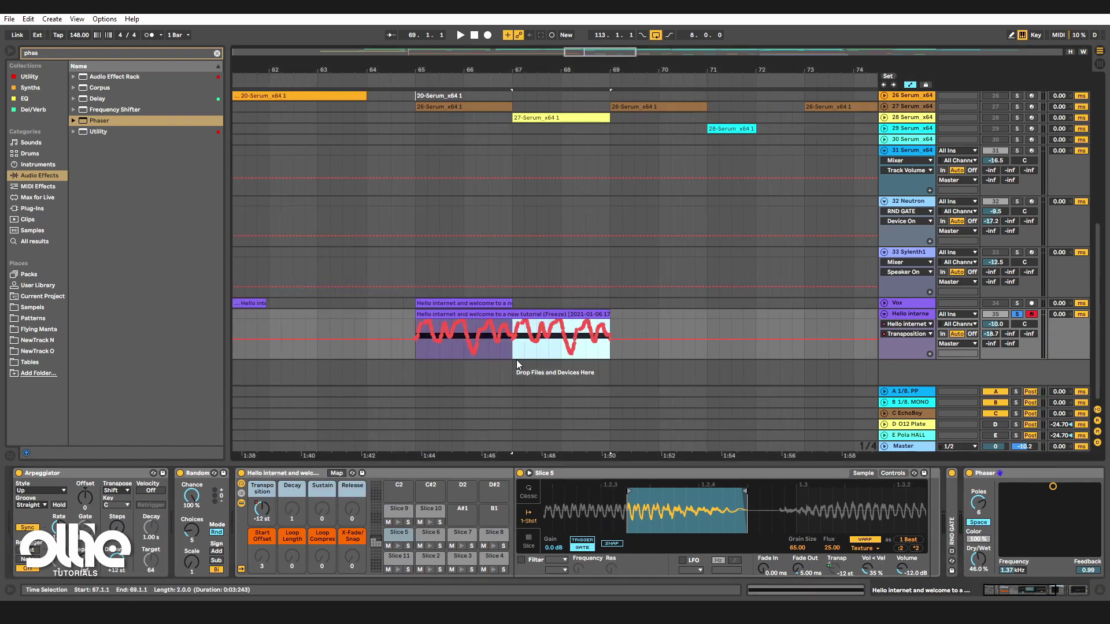
Play the slice clip from just before bar 65 to listen to the extended transposition movement through the Phaser.
{"action": "left_click", "coordinate": [502, 352]}
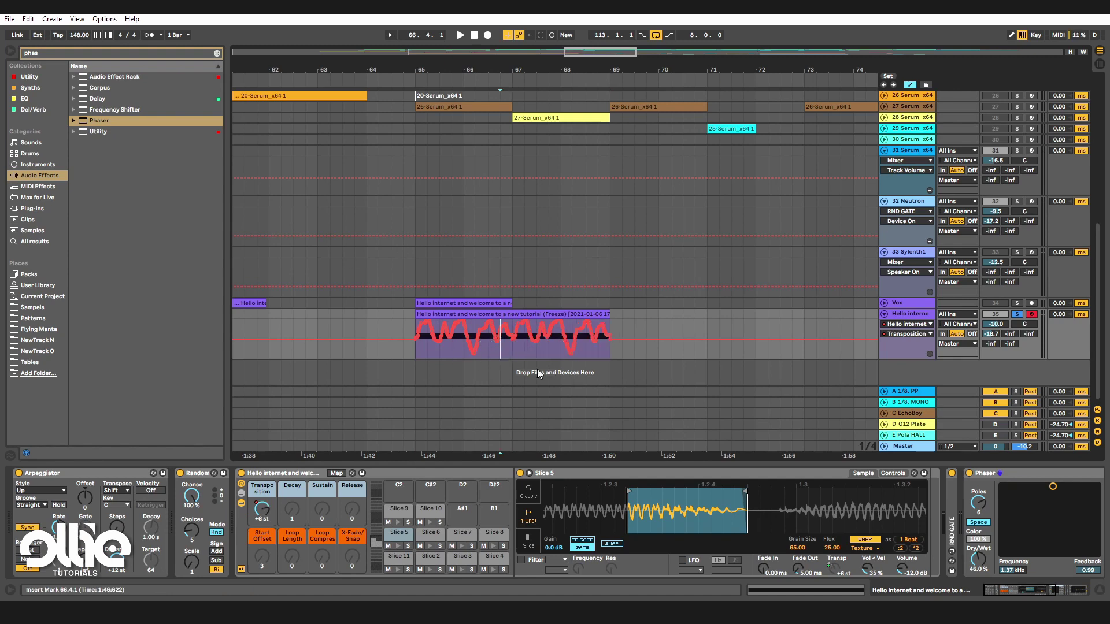
{"action": "left_click", "coordinate": [404, 358]}
{"action": "key", "text": "space"}
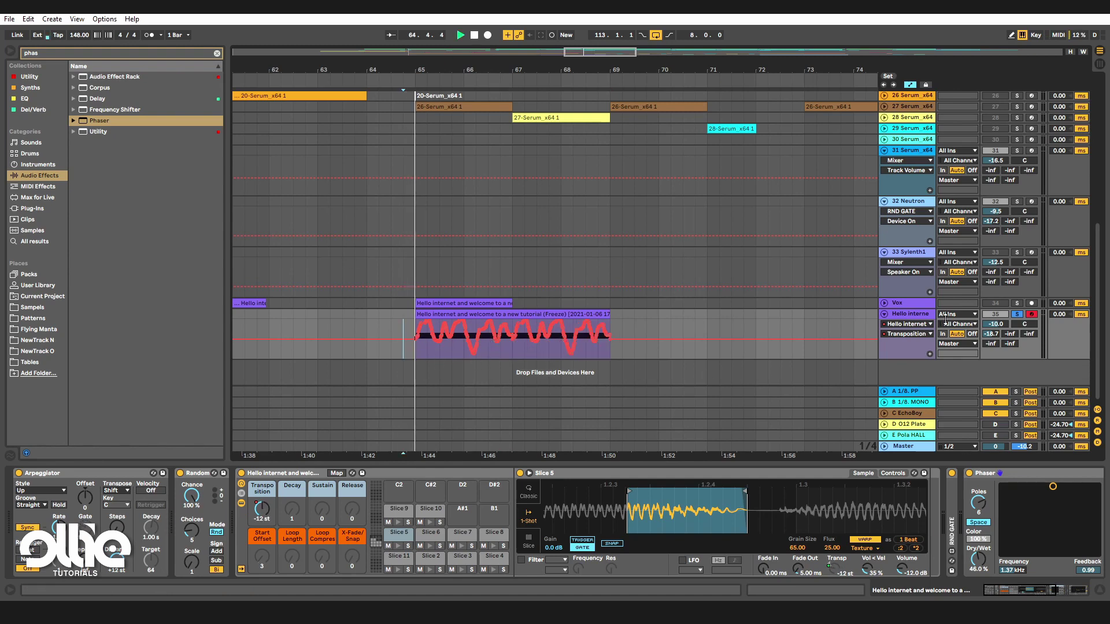
{"action": "left_click", "coordinate": [477, 315]}
{"action": "scroll", "coordinate": [389, 313], "scroll_direction": "down", "scroll_amount": 2}
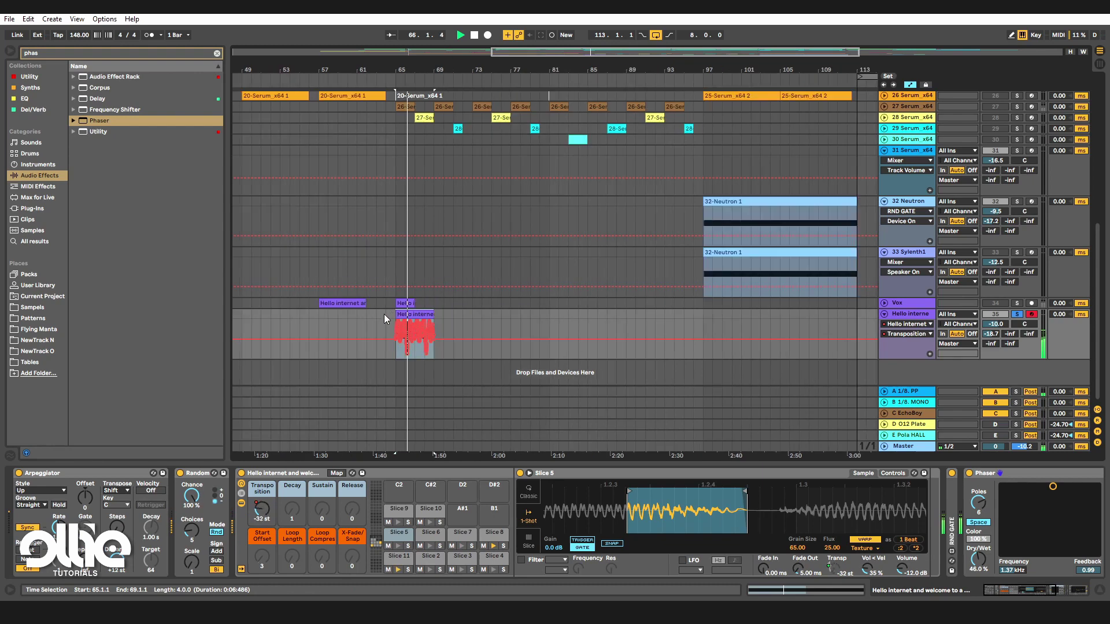
{"action": "scroll", "coordinate": [388, 315], "scroll_direction": "up", "scroll_amount": 4}
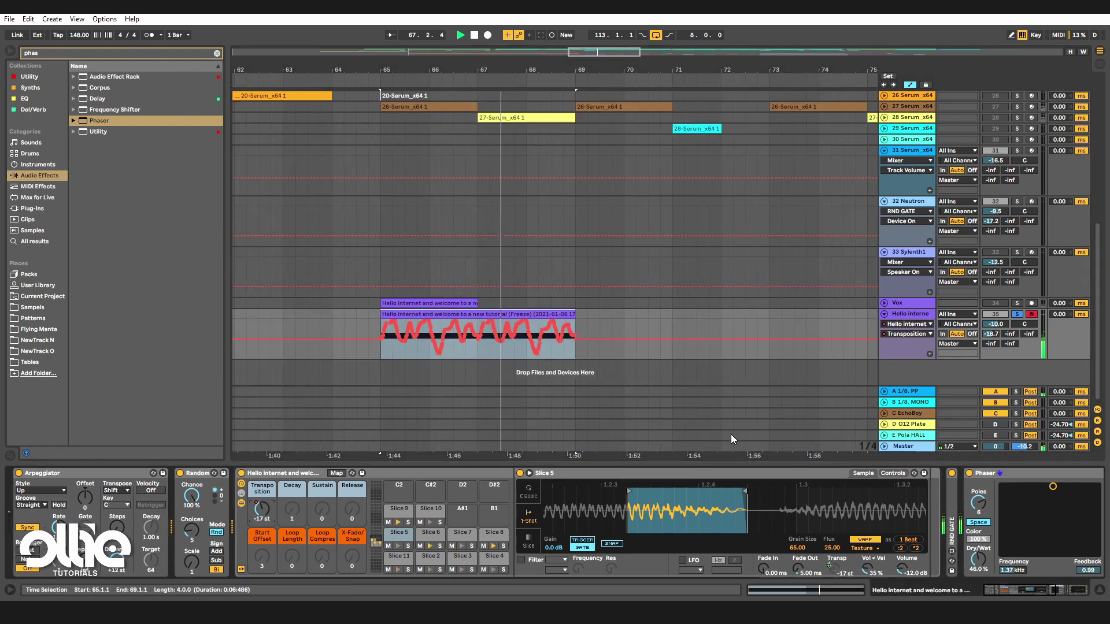
{"action": "left_click_drag", "start_coordinate": [1022, 591], "coordinate": [1107, 590]}
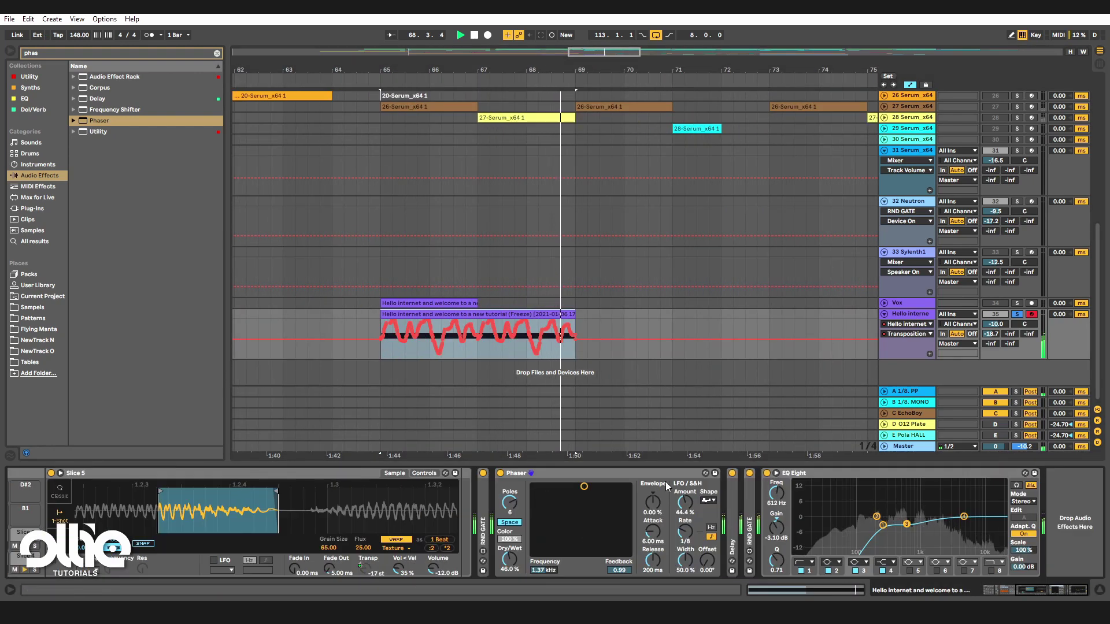
{"action": "double_click", "coordinate": [638, 472]}
{"action": "key", "text": "space"}
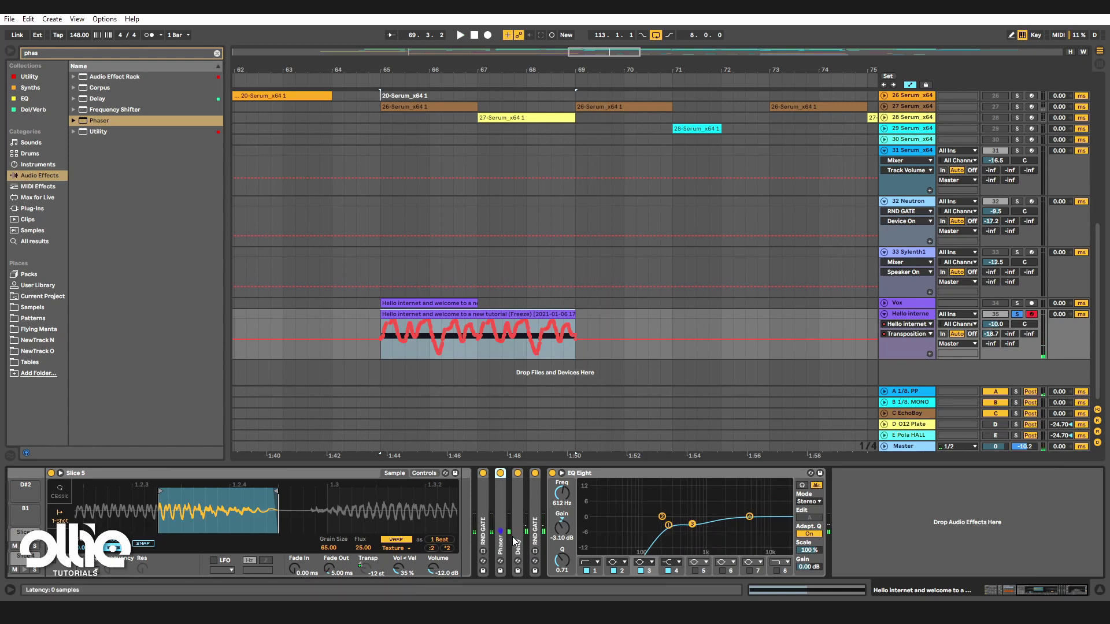
{"action": "double_click", "coordinate": [502, 532]}
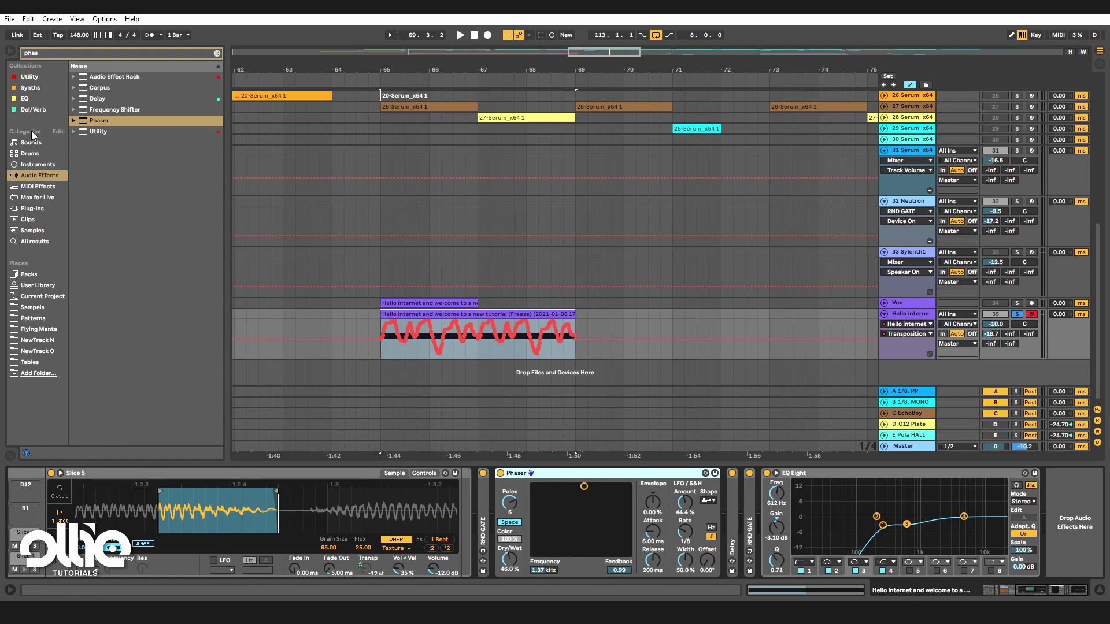
Clear the browser search, add the LFO device from the Utility collection after the Phaser and map it to the Phaser's frequency.
{"action": "left_click", "coordinate": [28, 77]}
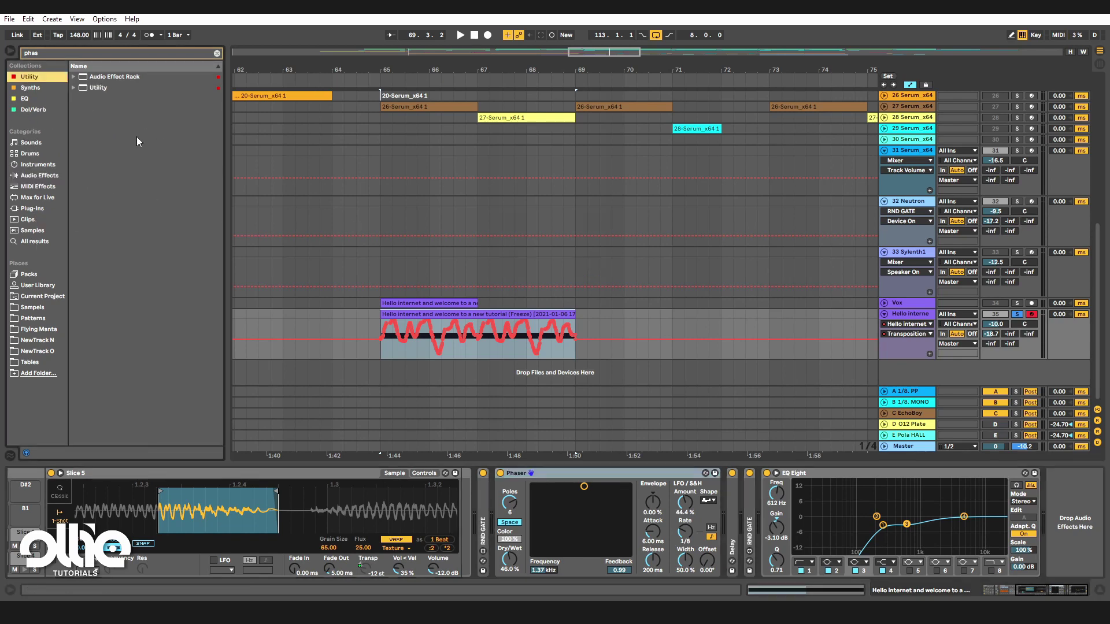
{"action": "left_click", "coordinate": [217, 53]}
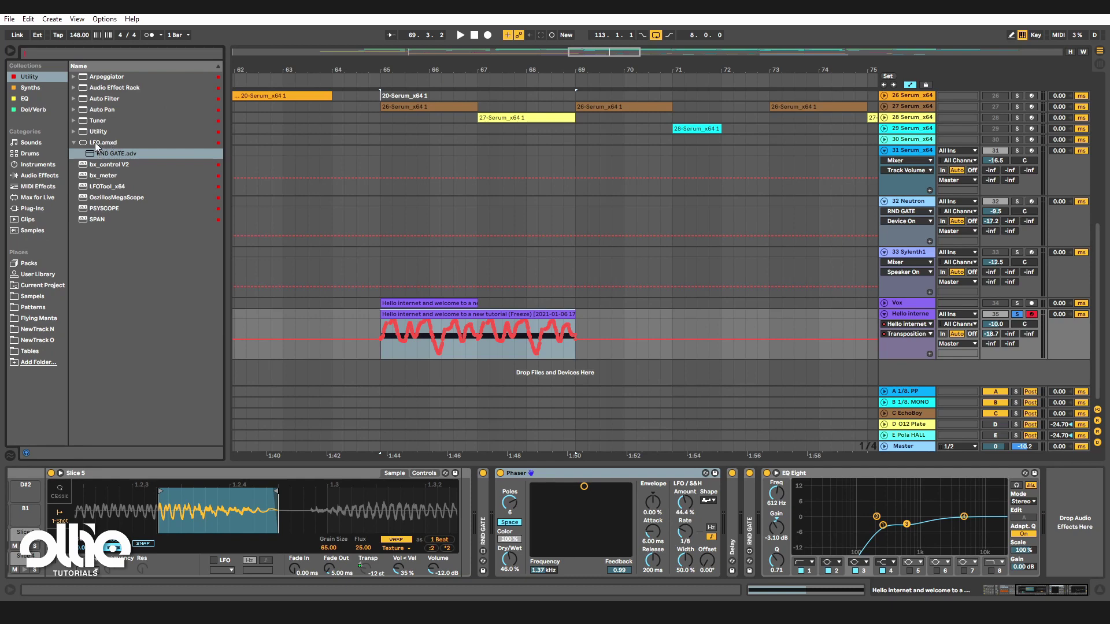
{"action": "mouse_move", "coordinate": [97, 144]}
{"action": "left_mouse_down"}
{"action": "mouse_move", "coordinate": [725, 465]}
{"action": "mouse_move", "coordinate": [766, 514]}
{"action": "mouse_move", "coordinate": [698, 515]}
{"action": "left_mouse_up"}
{"action": "left_click", "coordinate": [751, 487]}
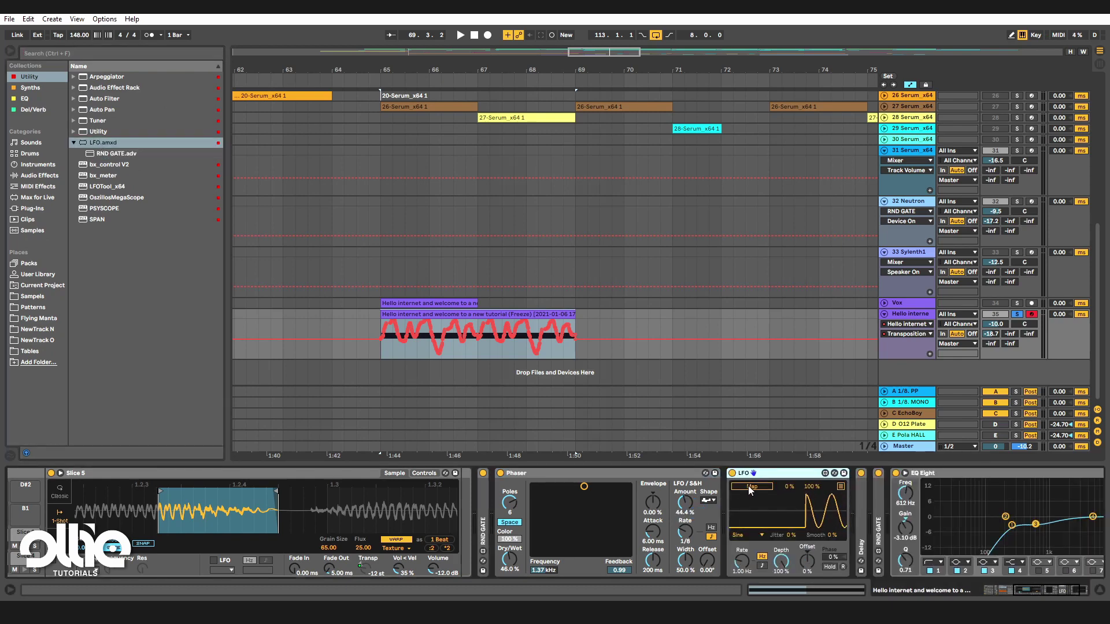
{"action": "left_click", "coordinate": [544, 570]}
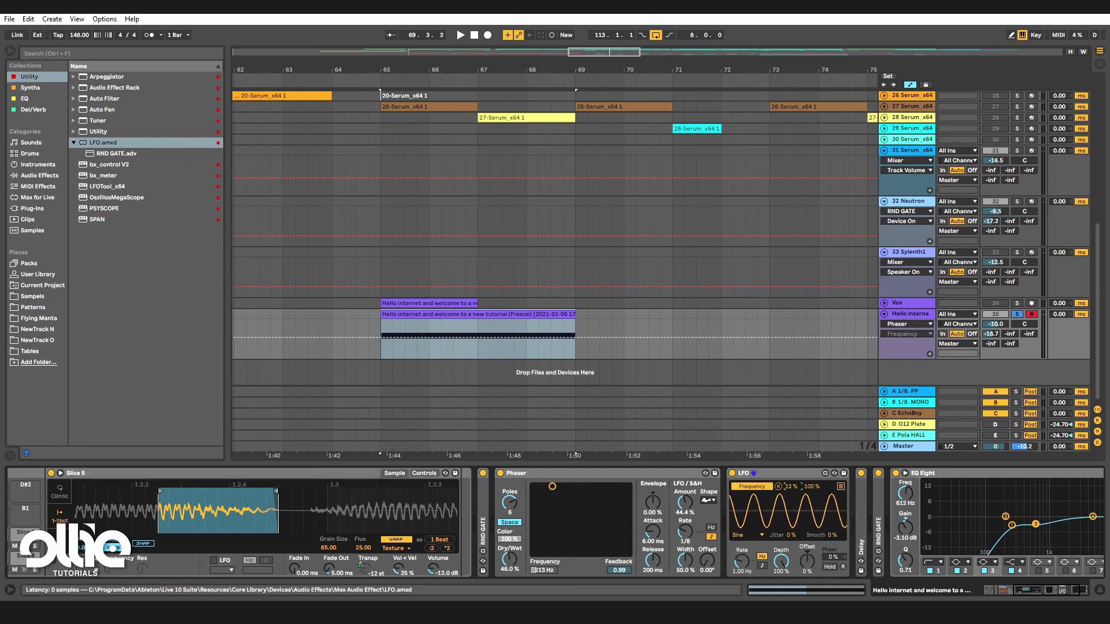
Limit the LFO's Phaser frequency mapping to 50–51 % and set the LFO to a Square shape at 40 Hz.
{"action": "left_click", "coordinate": [789, 487]}
{"action": "type", "text": "50"}
{"action": "key", "text": "Return"}
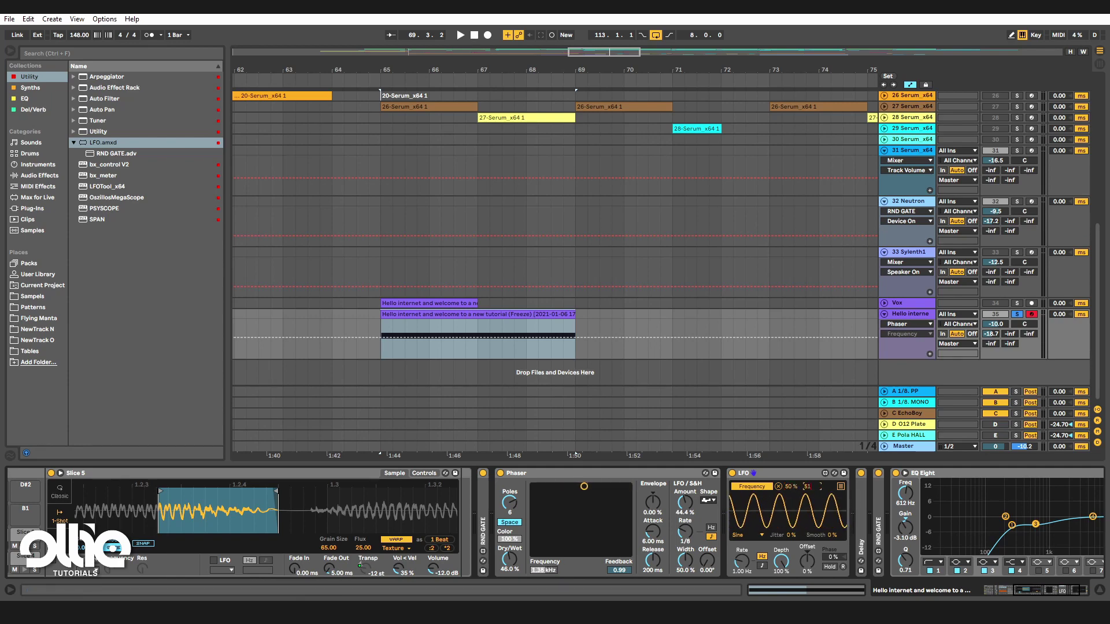
{"action": "left_click_drag", "start_coordinate": [811, 487], "coordinate": [830, 529]}
{"action": "left_click", "coordinate": [743, 535]}
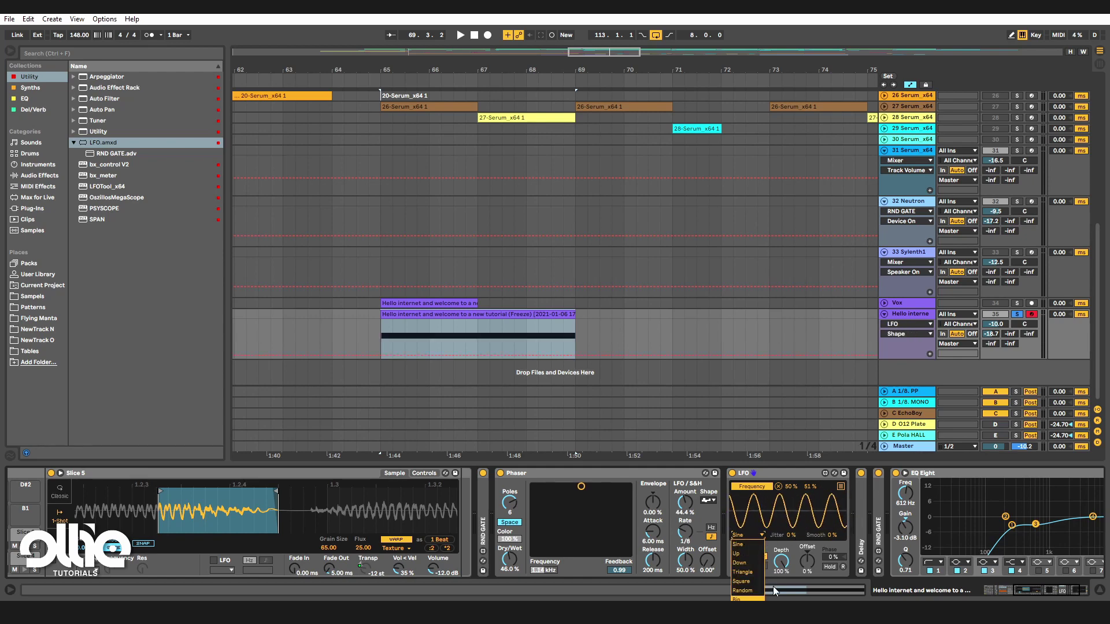
{"action": "left_click", "coordinate": [746, 546]}
{"action": "left_click_drag", "start_coordinate": [742, 567], "coordinate": [742, 520]}
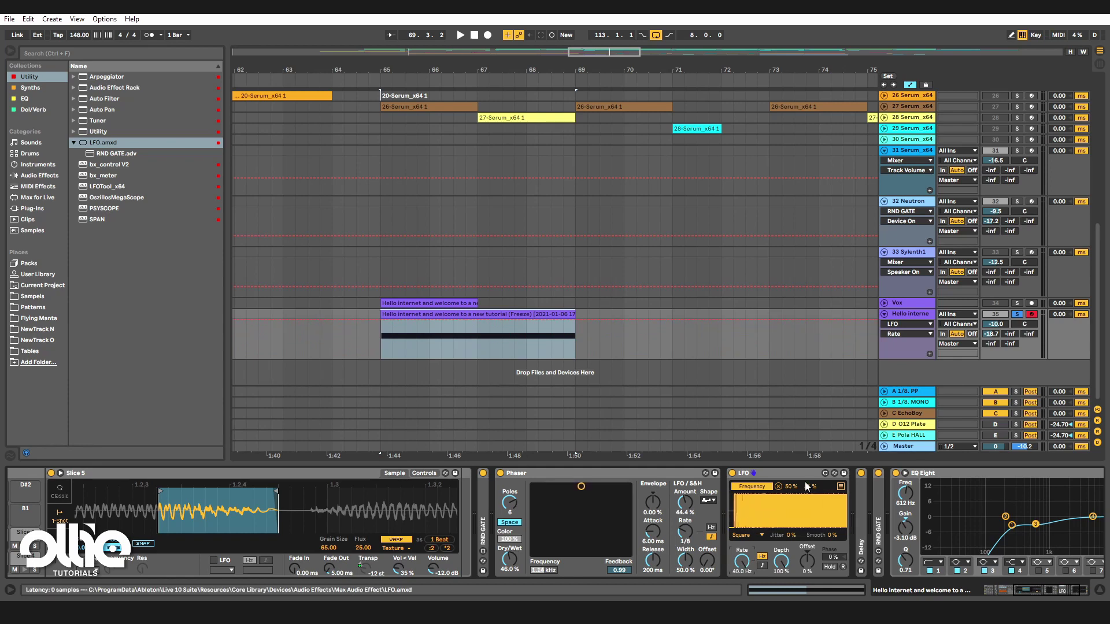
Play the slice clip while setting the Phaser to 8 poles, Earth mode, dry/wet 100 % and LFO amount 100 %, with the frequency mapping maximum at 52 %.
{"action": "key", "text": "space"}
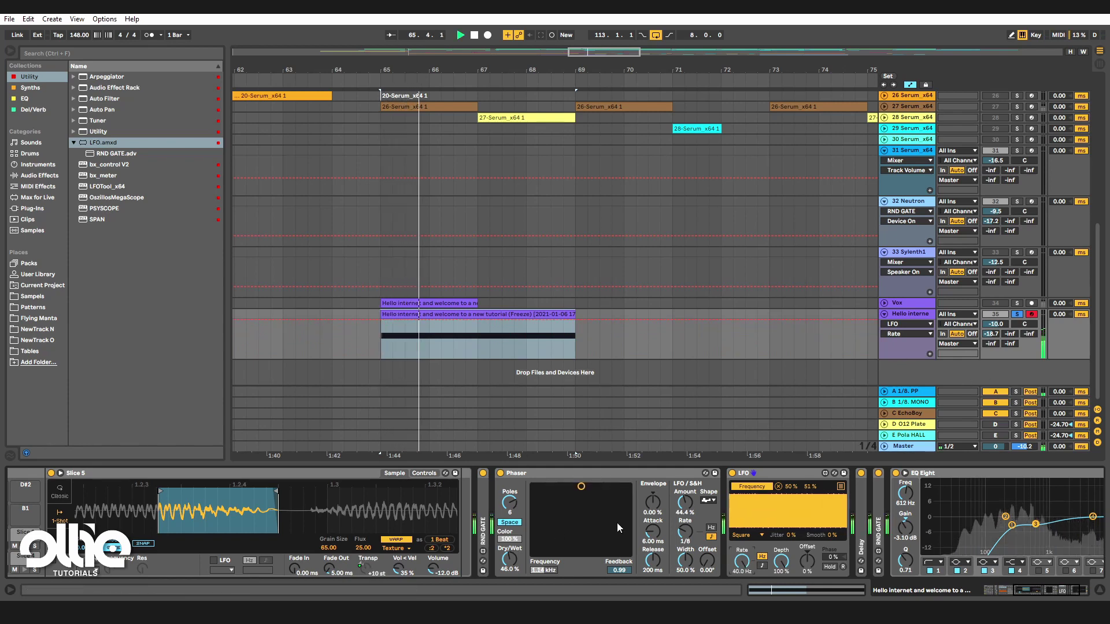
{"action": "left_click_drag", "start_coordinate": [509, 558], "coordinate": [508, 509]}
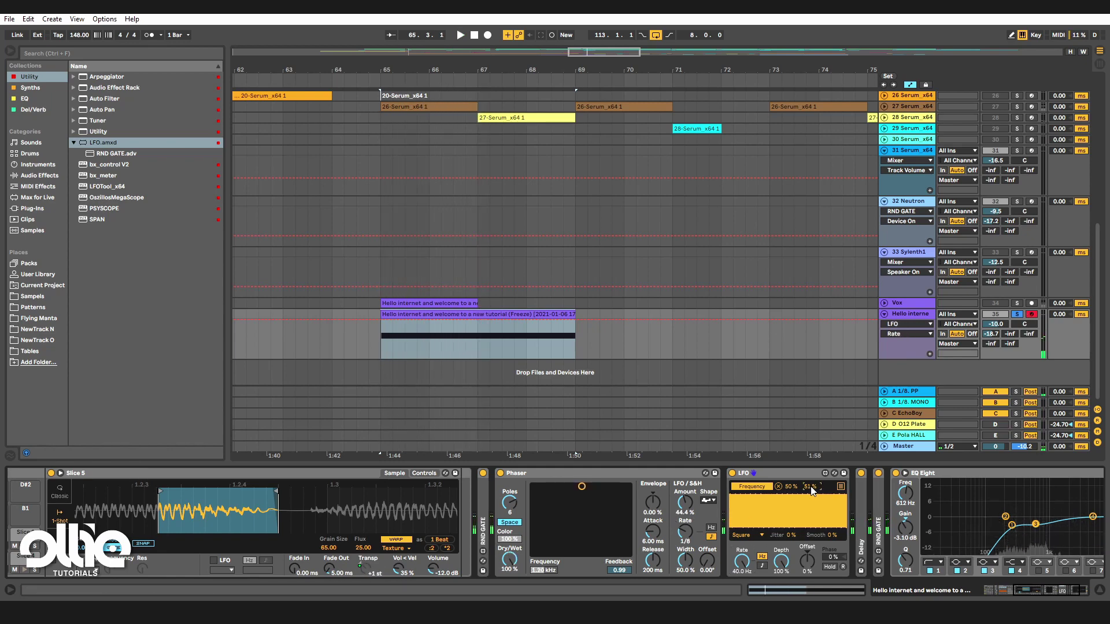
{"action": "key", "text": "space"}
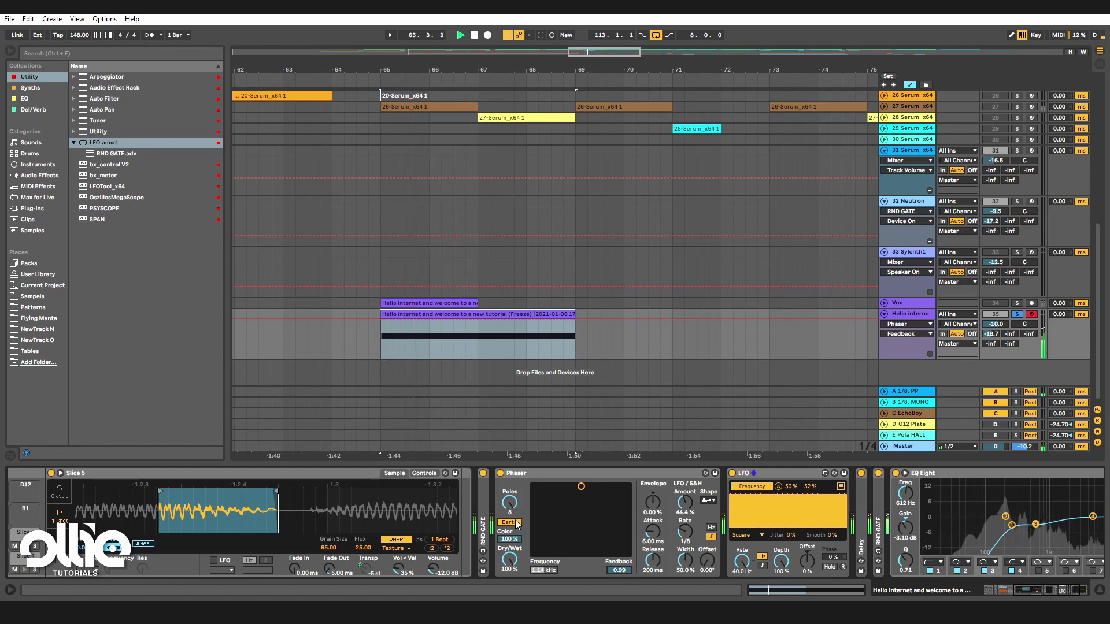
{"action": "left_click_drag", "start_coordinate": [670, 509], "coordinate": [671, 543]}
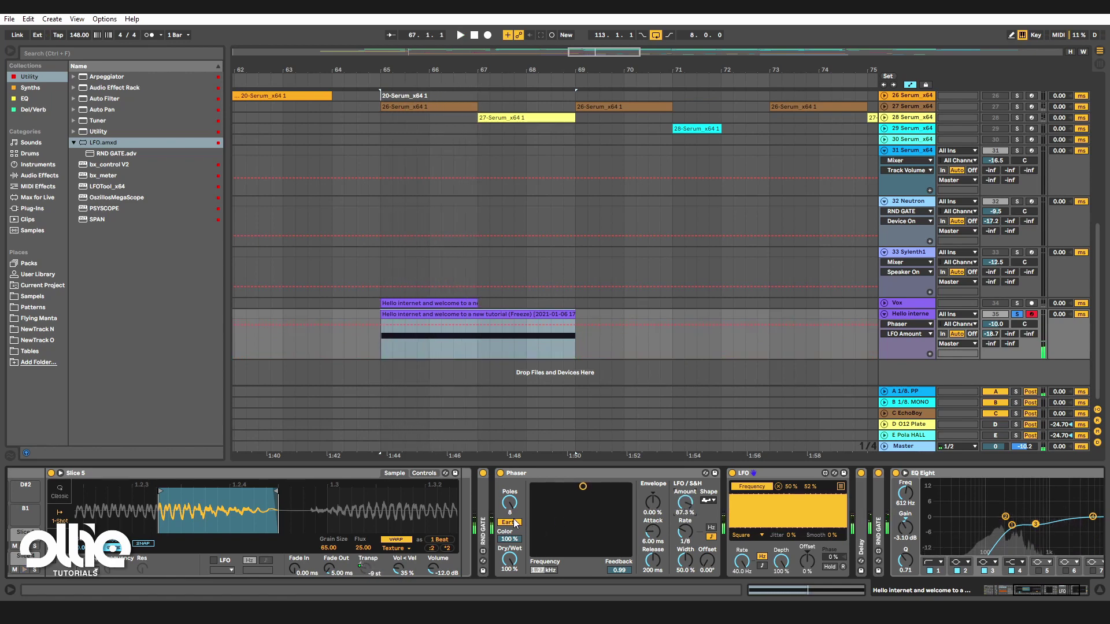
Bypass the Delay and set the Phaser to Space mode, feedback 0.96, dry/wet 51.6 % and LFO amount 57.1 %.
{"action": "left_click", "coordinate": [861, 473]}
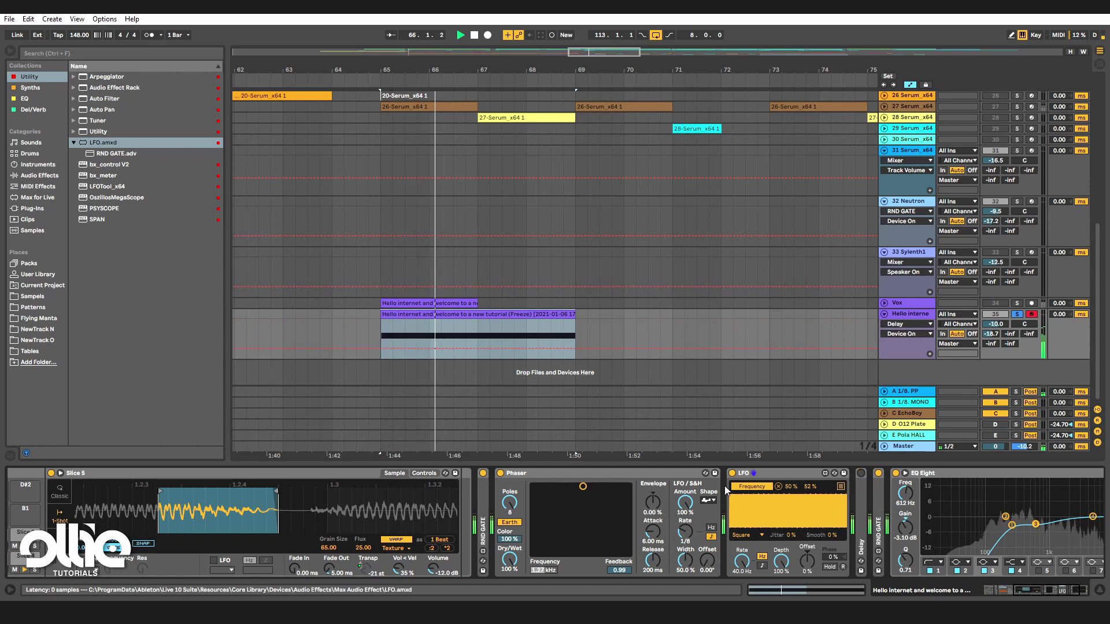
{"action": "left_click", "coordinate": [509, 560]}
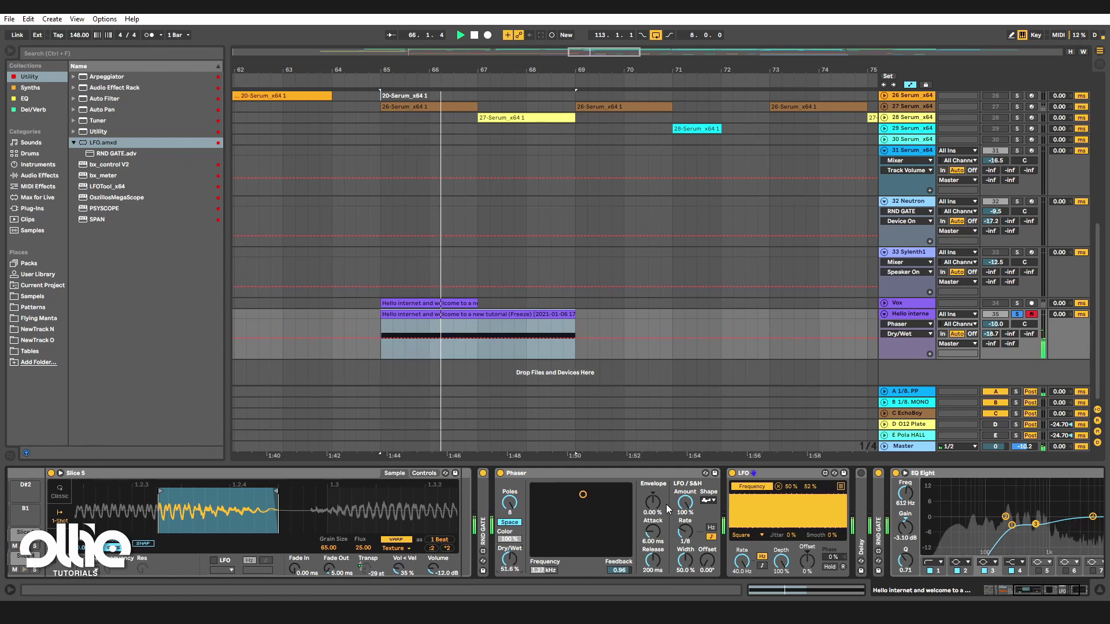
{"action": "left_click_drag", "start_coordinate": [685, 502], "coordinate": [685, 522]}
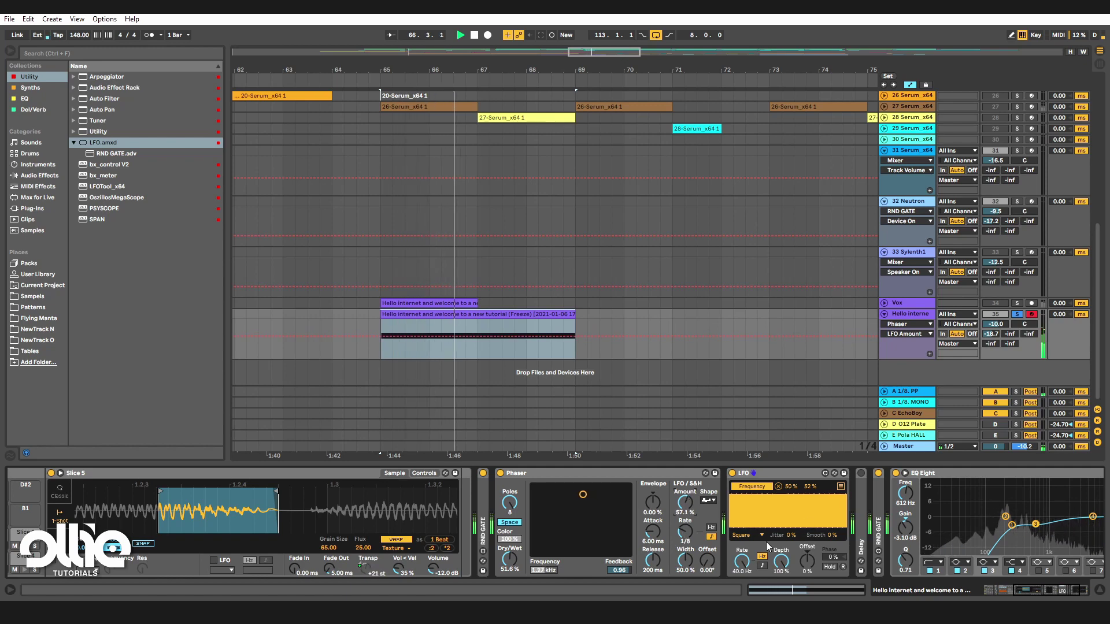
{"action": "key", "text": "space"}
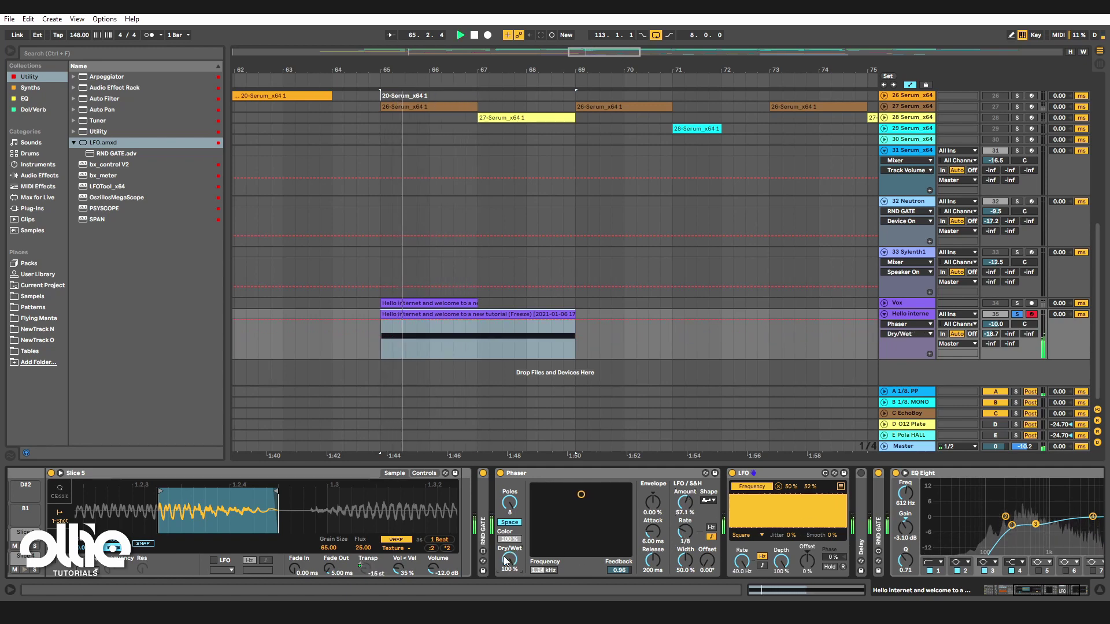
Set the Phaser's dry/wet to 48.4 %, replay the slice clip and collapse the Phaser.
{"action": "left_click_drag", "start_coordinate": [509, 559], "coordinate": [509, 583]}
{"action": "key", "text": "space"}
{"action": "key", "text": "space"}
{"action": "double_click", "coordinate": [533, 471]}
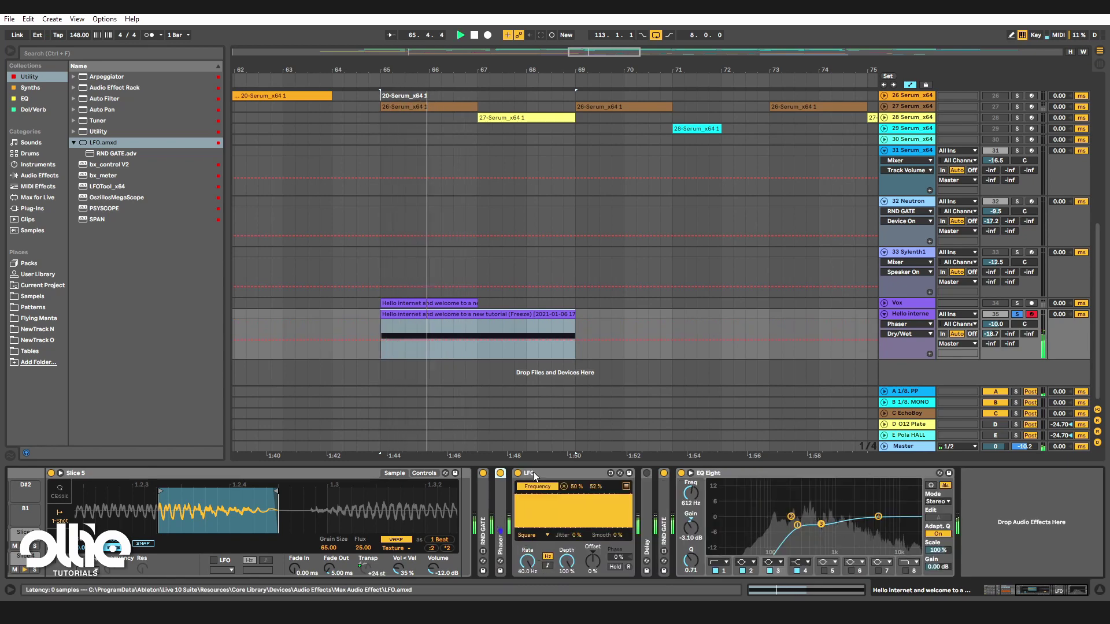
{"action": "key", "text": "space"}
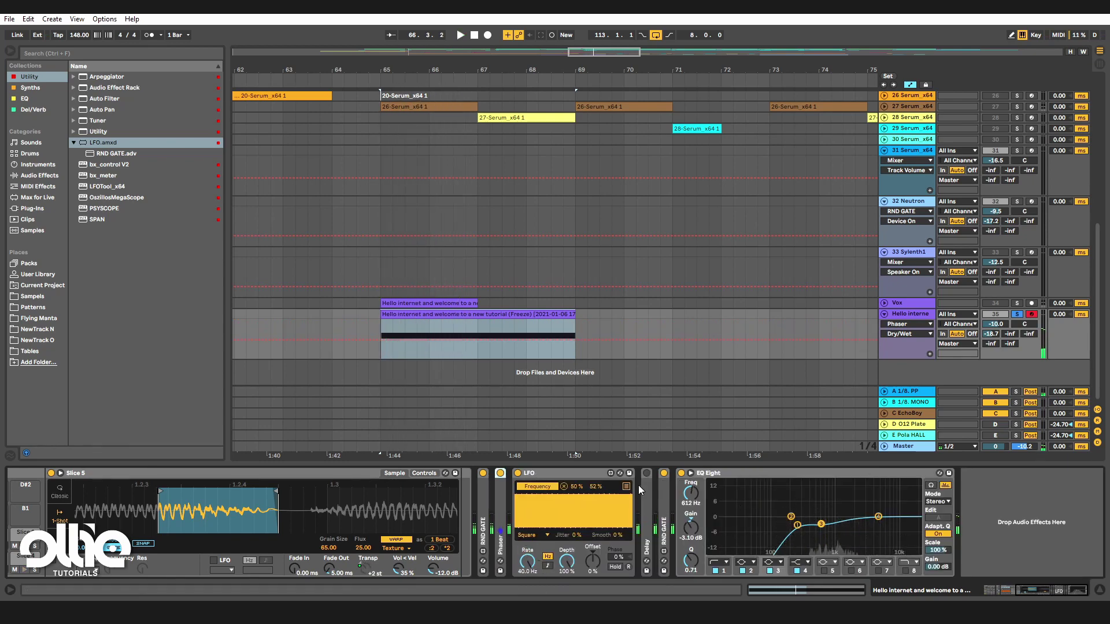
Unsolo the slice track, switch the Delay back on and play the full mix from just before bar 65, raising the track volume to -9.1 dB.
{"action": "left_click", "coordinate": [1017, 316]}
{"action": "scroll", "coordinate": [498, 318], "scroll_direction": "down", "scroll_amount": 3}
{"action": "scroll", "coordinate": [439, 319], "scroll_direction": "up", "scroll_amount": 3}
{"action": "left_click", "coordinate": [440, 314]}
{"action": "key", "text": "space"}
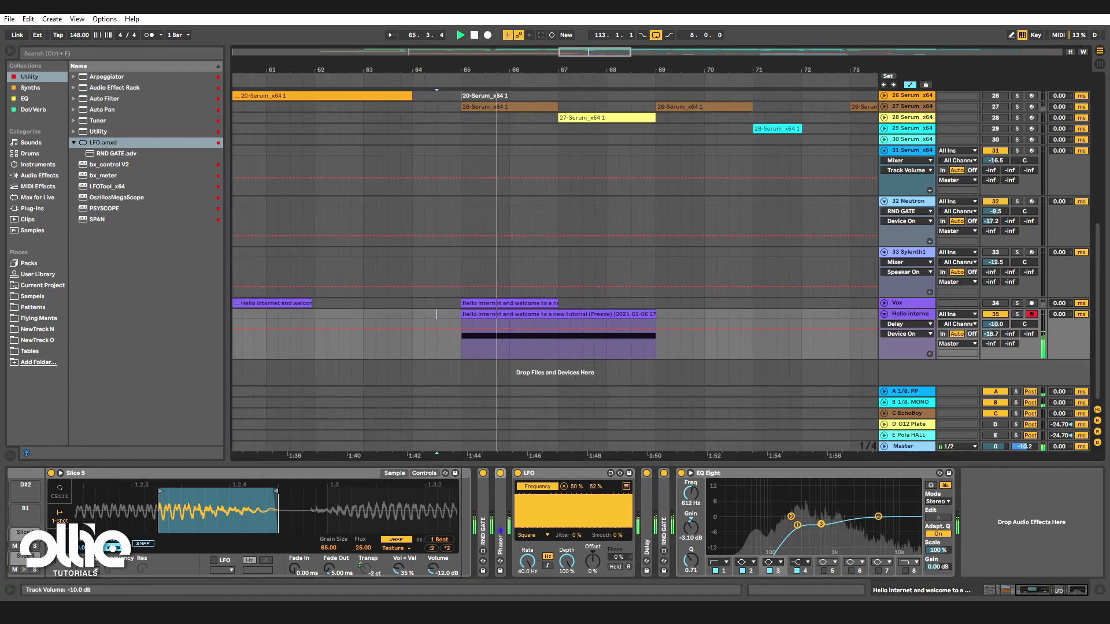
{"action": "left_click_drag", "start_coordinate": [995, 324], "coordinate": [996, 319]}
{"action": "scroll", "coordinate": [497, 297], "scroll_direction": "down", "scroll_amount": 3}
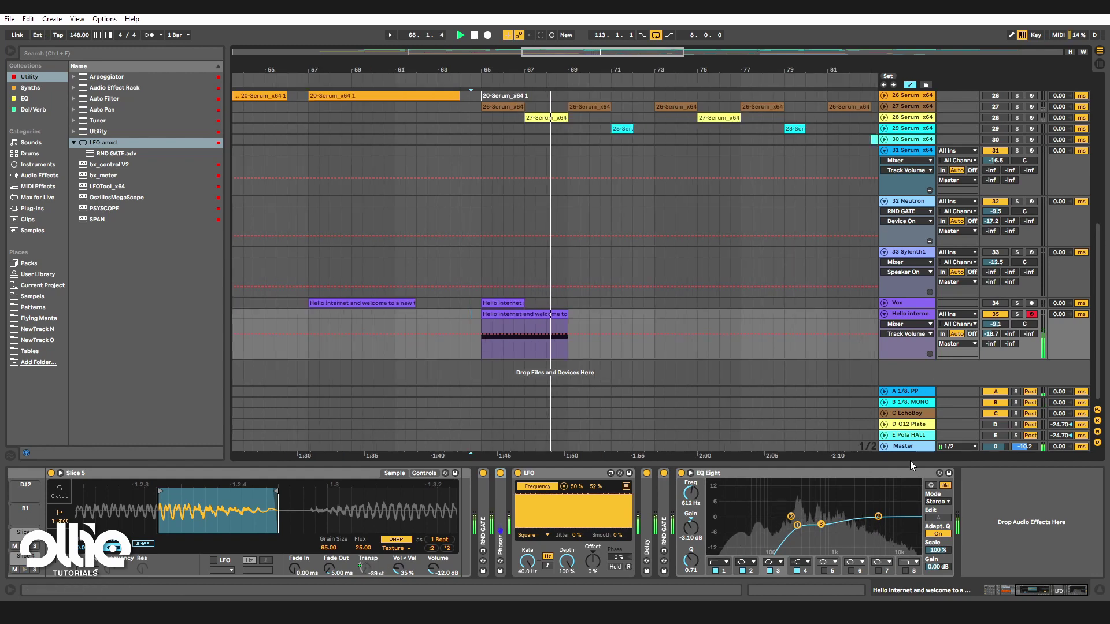
Replay the mix, collapse the LFO, raise EQ Eight's low-cut band 1 to 352 Hz and set the slice track's volume to -9.9 dB.
{"action": "left_click", "coordinate": [987, 590]}
{"action": "left_click", "coordinate": [1035, 588]}
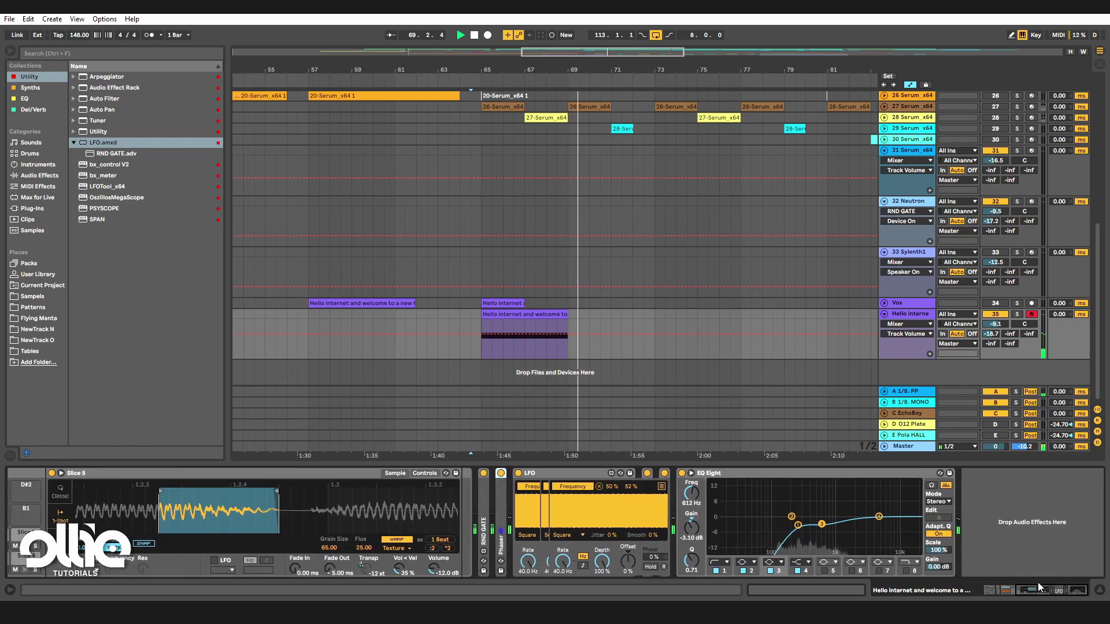
{"action": "mouse_move", "coordinate": [1038, 586]}
{"action": "left_mouse_down"}
{"action": "mouse_move", "coordinate": [998, 588]}
{"action": "mouse_move", "coordinate": [1039, 587]}
{"action": "left_mouse_up"}
{"action": "key", "text": "space"}
{"action": "key", "text": "space"}
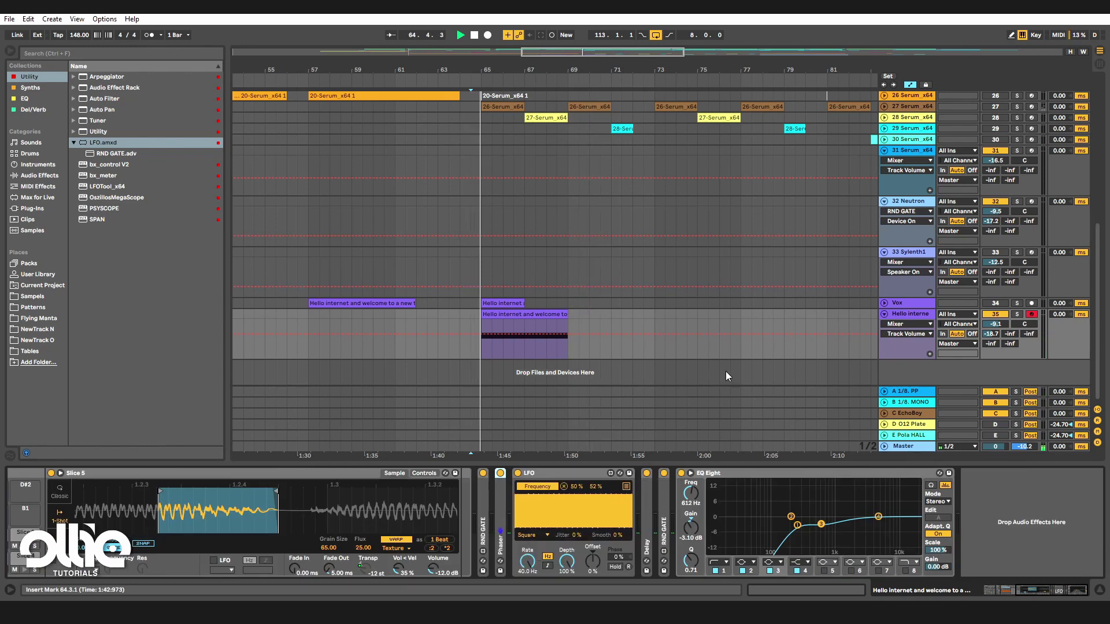
{"action": "key", "text": "w"}
{"action": "double_click", "coordinate": [572, 473]}
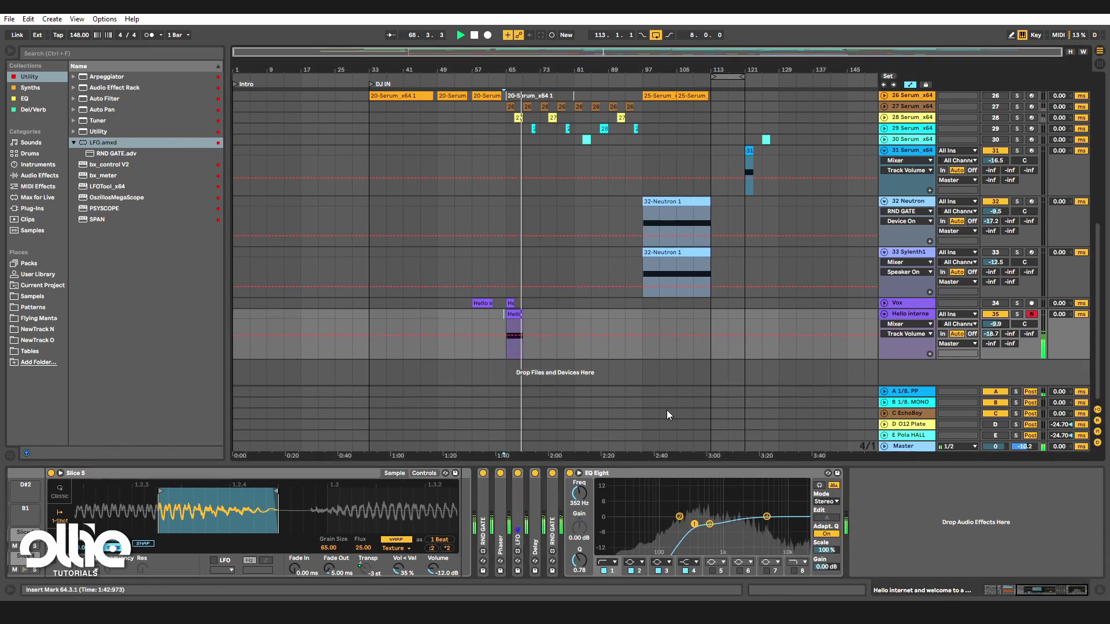
{"action": "key", "text": "w"}
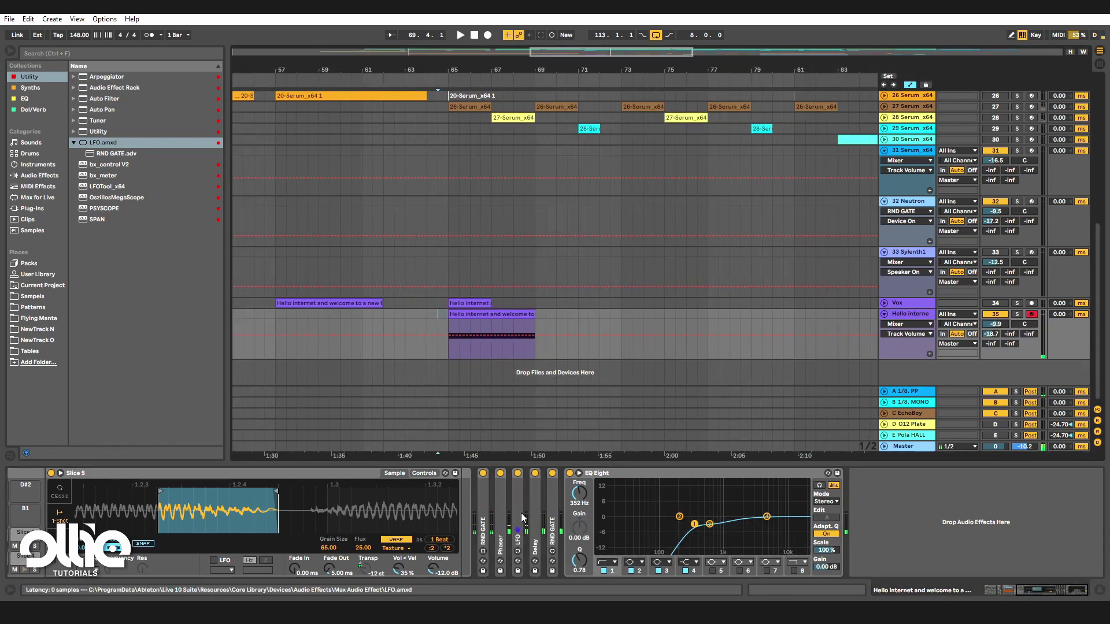
Bypass the Delay and audition the slice clip in the full mix, playing from bar 65 and again from bar 64.
{"action": "left_click", "coordinate": [534, 473]}
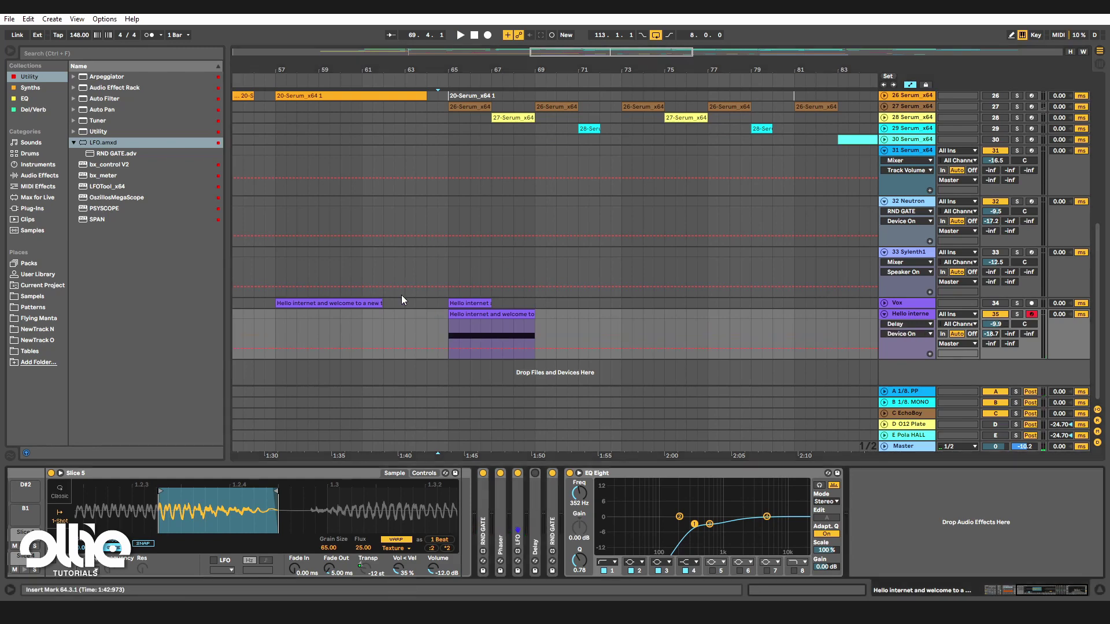
{"action": "key", "text": "space"}
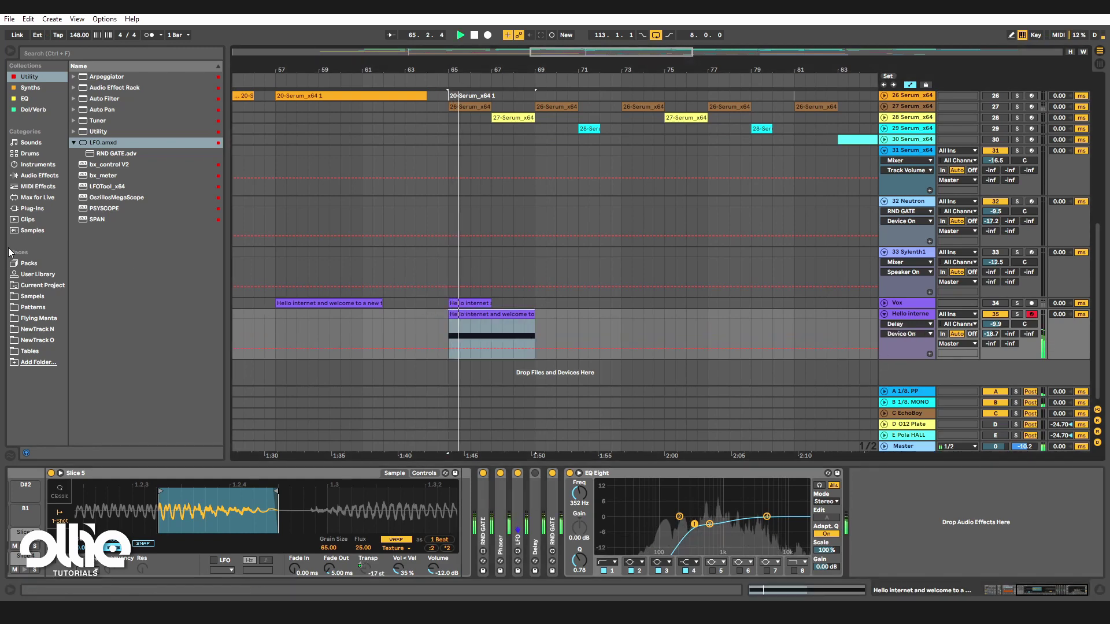
{"action": "left_click", "coordinate": [32, 208]}
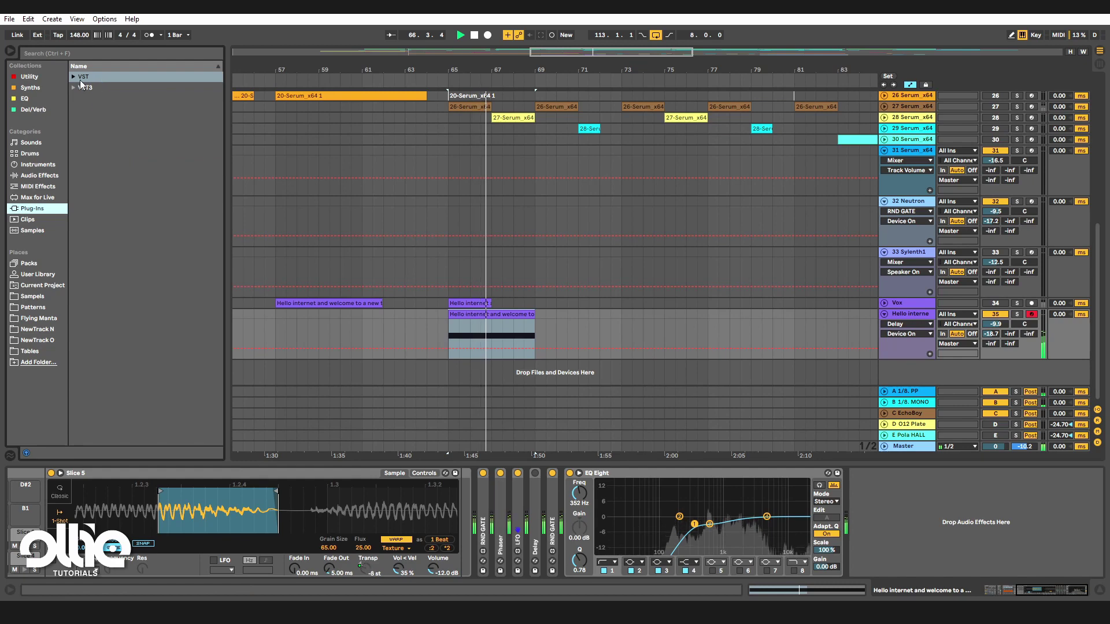
{"action": "left_click", "coordinate": [425, 327]}
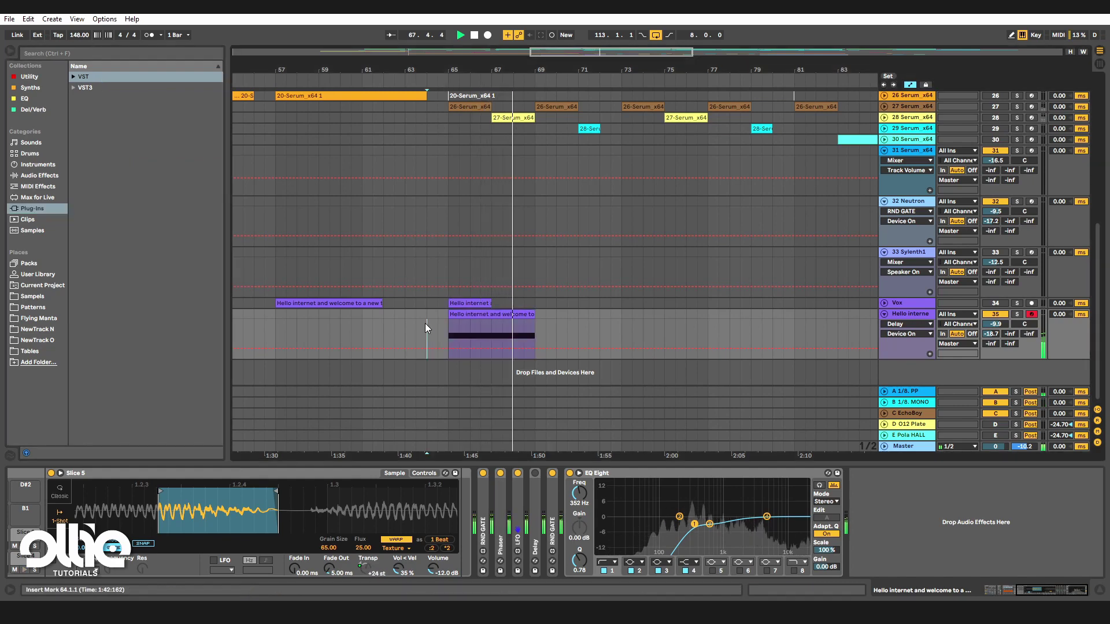
{"action": "key", "text": "space"}
{"action": "key", "text": "space"}
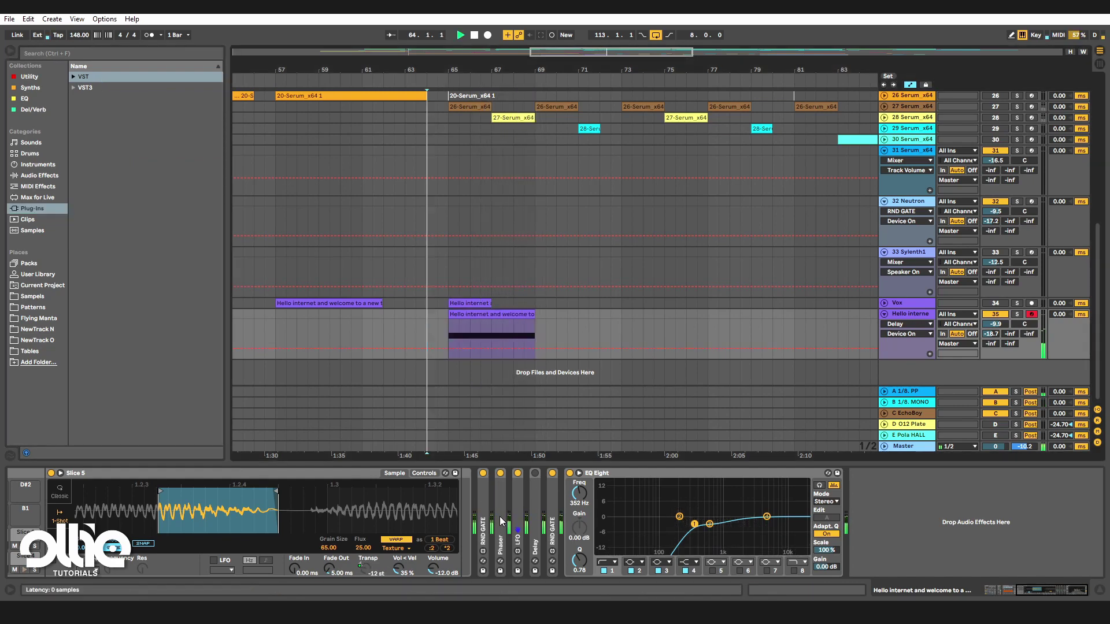
Expand the Phaser, set its LFO rate to 1/16 and raise the slice track's volume to -8.8 dB during playback.
{"action": "double_click", "coordinate": [501, 521]}
{"action": "left_click", "coordinate": [694, 537]}
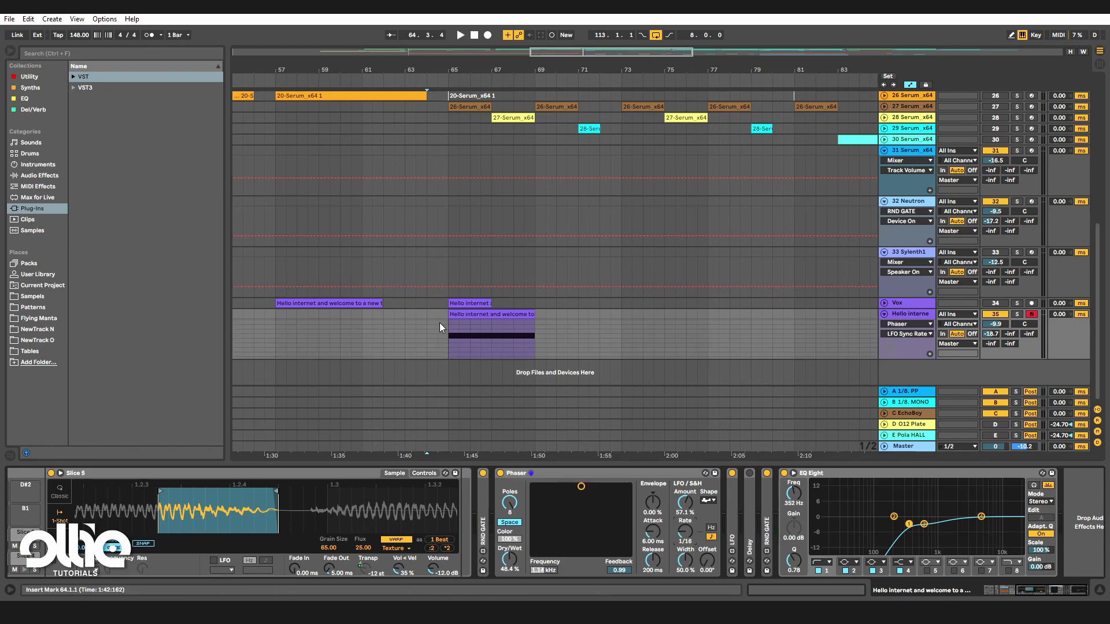
{"action": "key", "text": "space"}
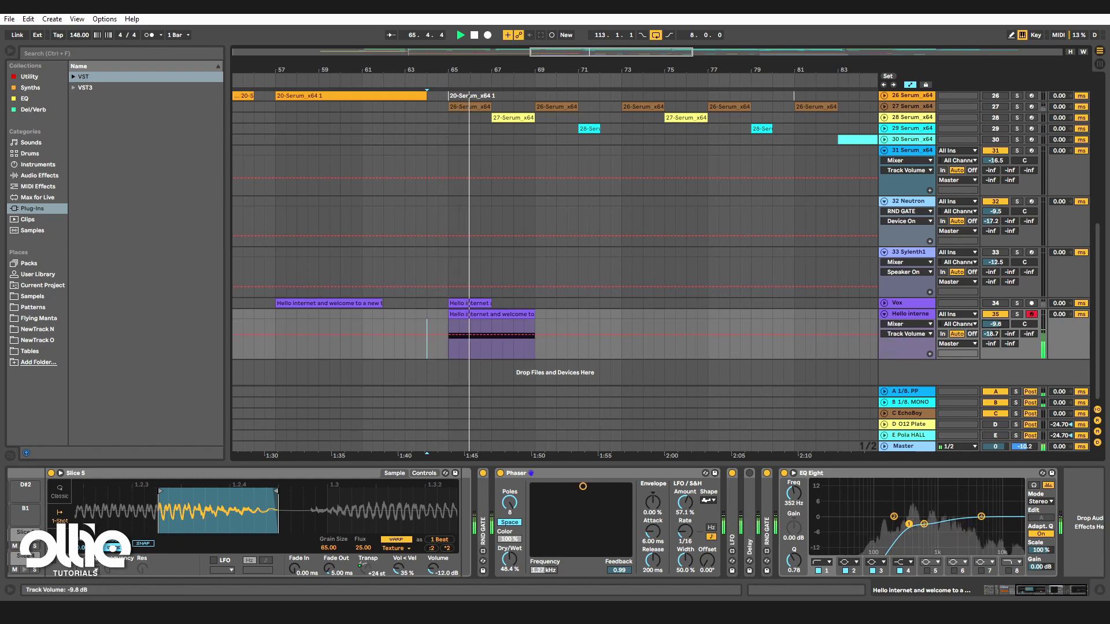
Switch the Delay back on, expand it and set its dry/wet to 24 %.
{"action": "left_click", "coordinate": [749, 473]}
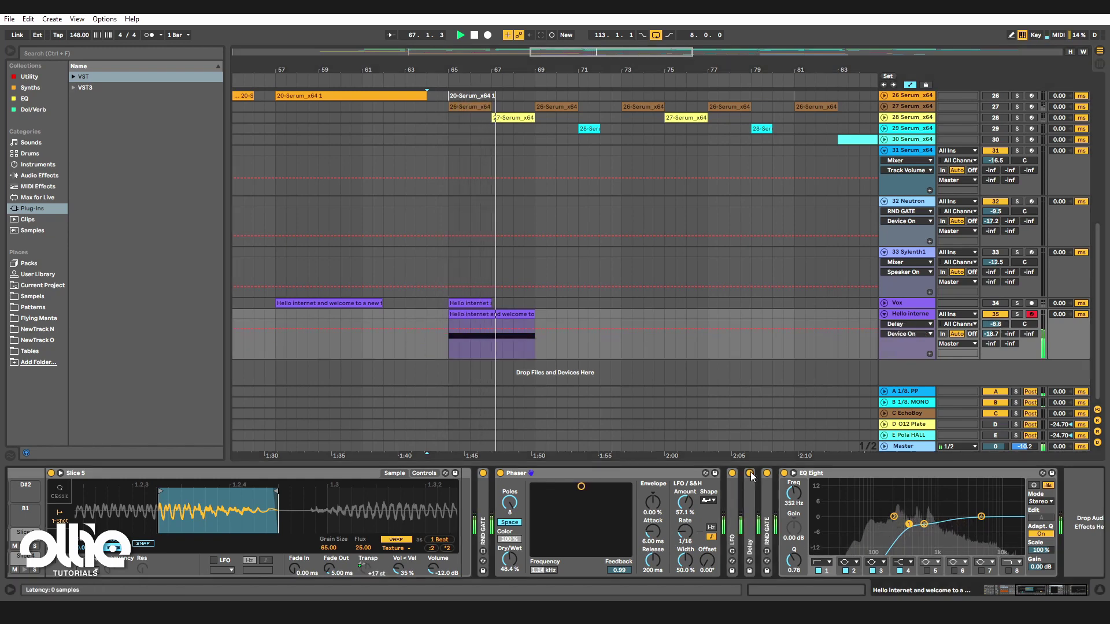
{"action": "scroll", "coordinate": [472, 333], "scroll_direction": "up", "scroll_amount": 5}
{"action": "scroll", "coordinate": [466, 304], "scroll_direction": "down", "scroll_amount": 5}
{"action": "double_click", "coordinate": [750, 498]}
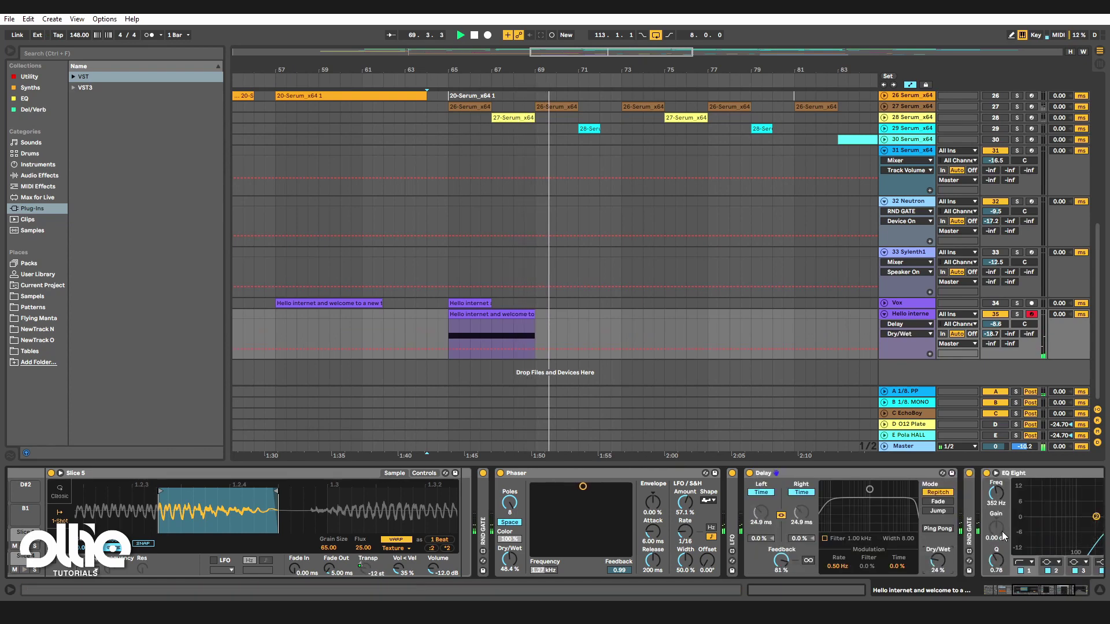
Expand the RND GATE modulator after the Delay and set its delay-time mapping range to 4–27 %.
{"action": "double_click", "coordinate": [972, 534]}
{"action": "left_click", "coordinate": [1041, 590]}
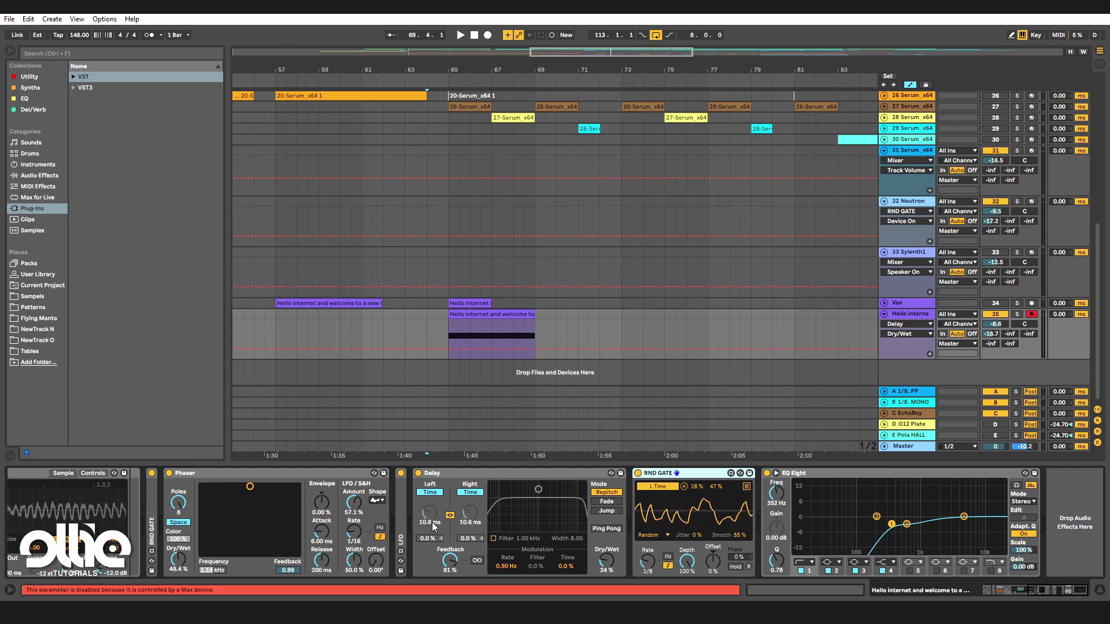
{"action": "left_click_drag", "start_coordinate": [697, 487], "coordinate": [697, 492]}
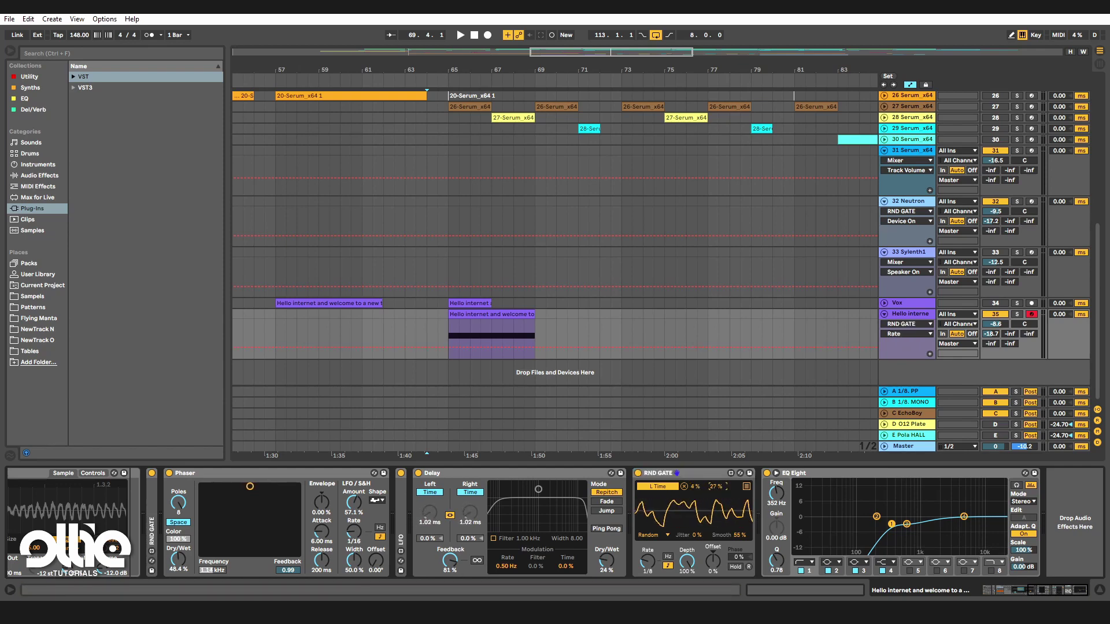
Play the mix from bar 64, set the slice track's 1/8. PP send to -12.0 dB and replay the slice clip from bar 65.
{"action": "left_click", "coordinate": [428, 317]}
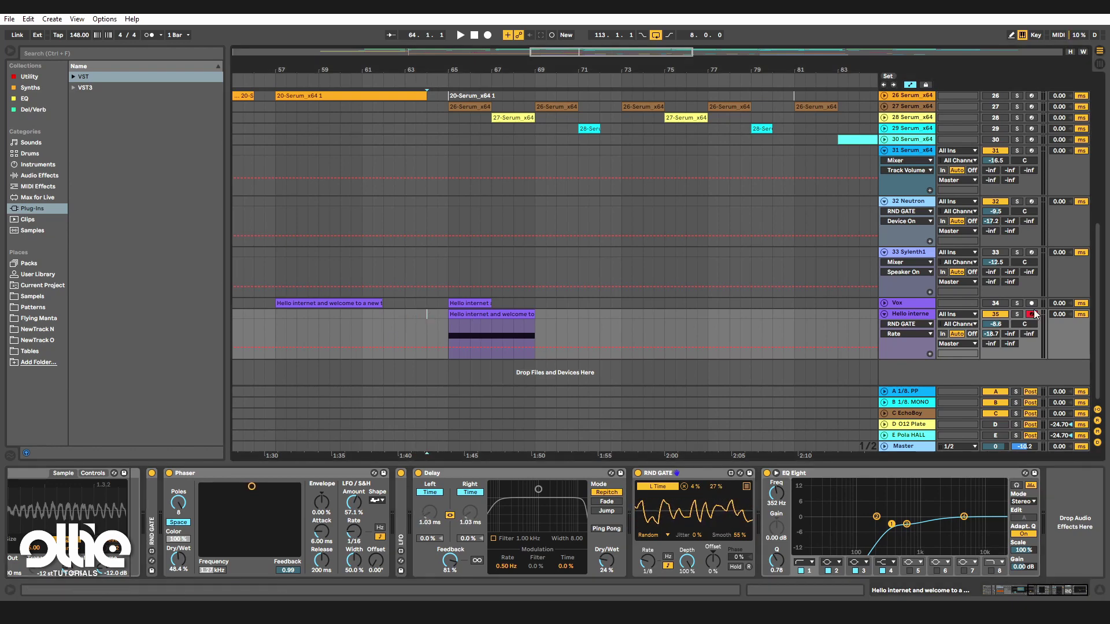
{"action": "key", "text": "space"}
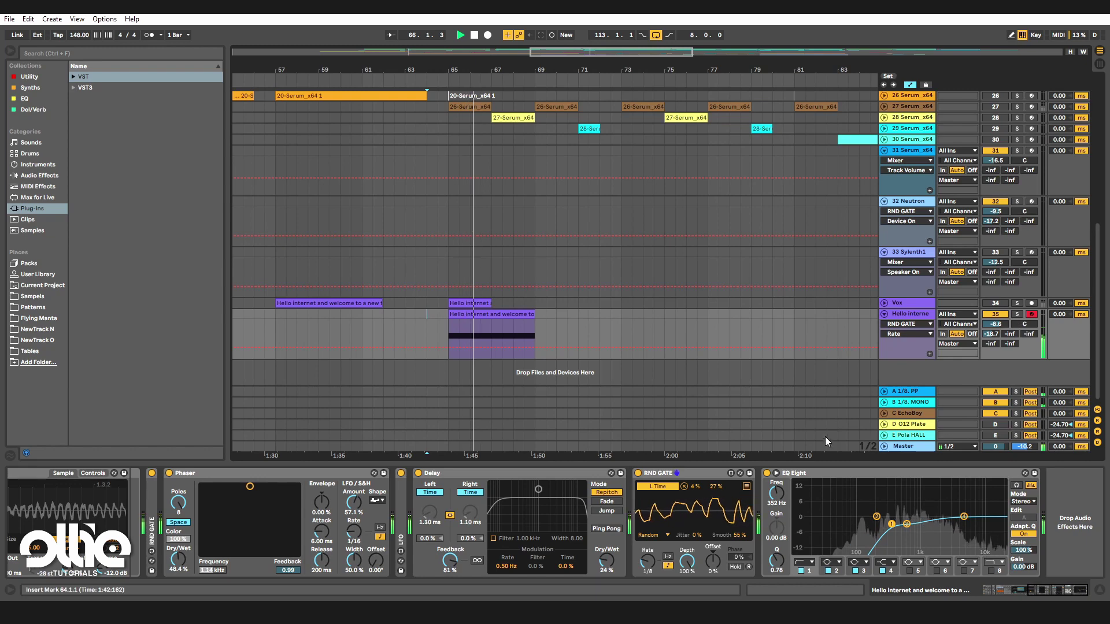
{"action": "left_click_drag", "start_coordinate": [990, 333], "coordinate": [991, 318]}
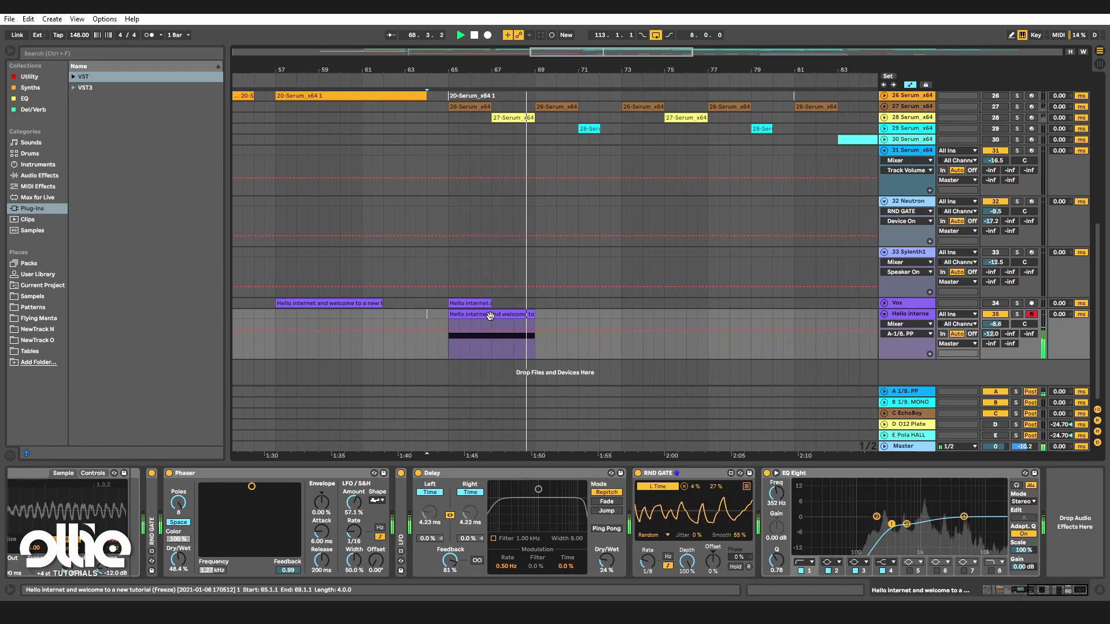
{"action": "scroll", "coordinate": [490, 317], "scroll_direction": "down", "scroll_amount": 4}
{"action": "key", "text": "plus"}
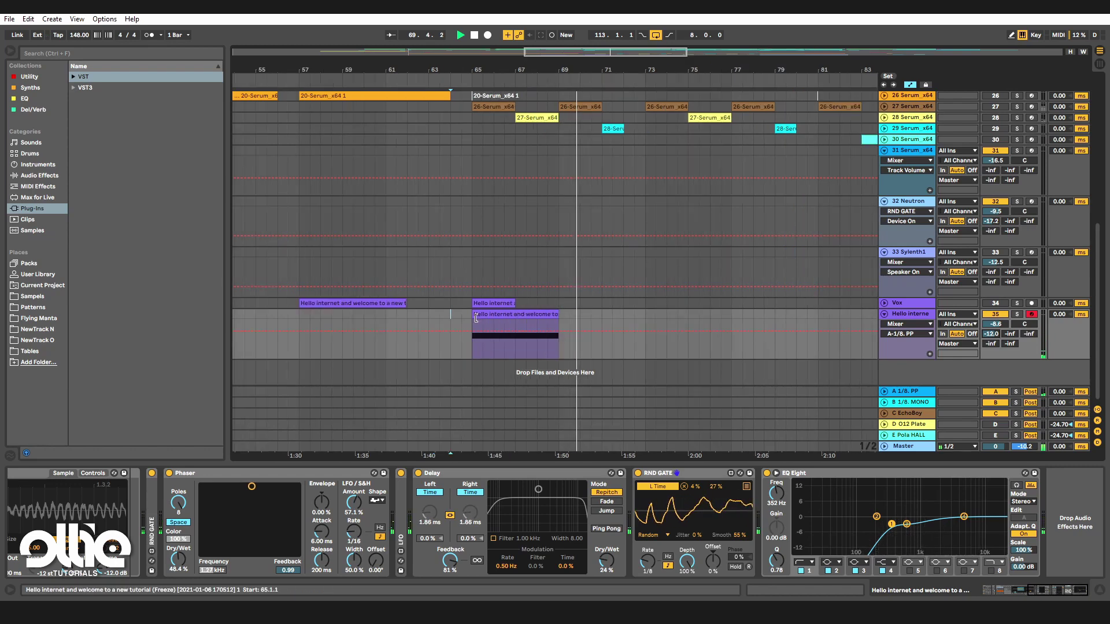
{"action": "left_click", "coordinate": [475, 315]}
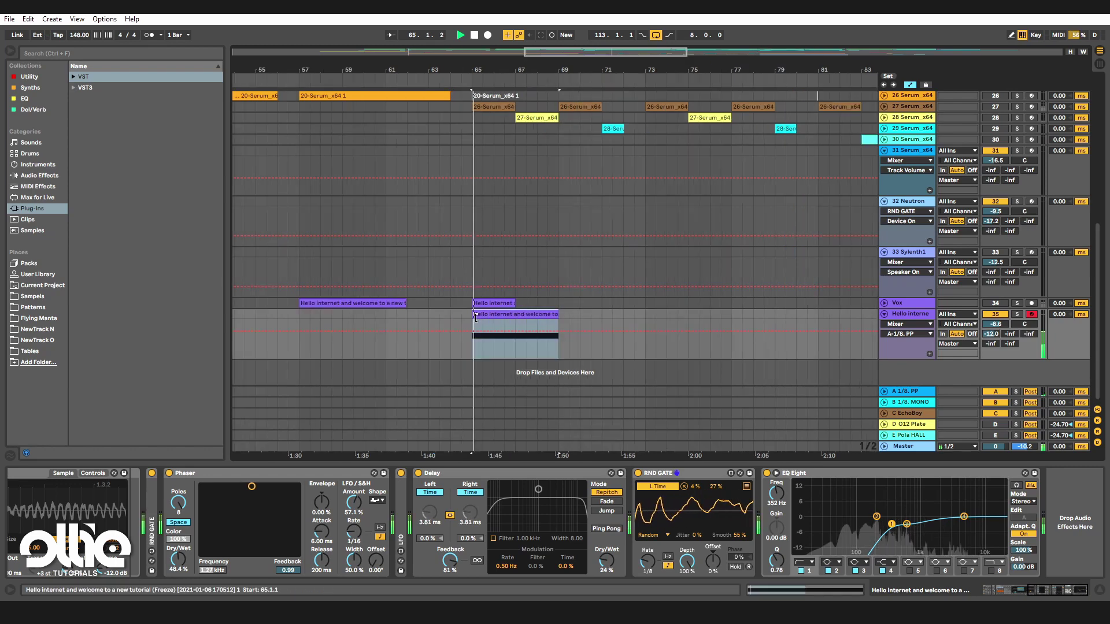
Stop playback, solo the vocal slice track and collapse its Phaser, Delay and RND GATE devices.
{"action": "left_click", "coordinate": [1029, 590]}
{"action": "left_click_drag", "start_coordinate": [1030, 590], "coordinate": [1033, 589]}
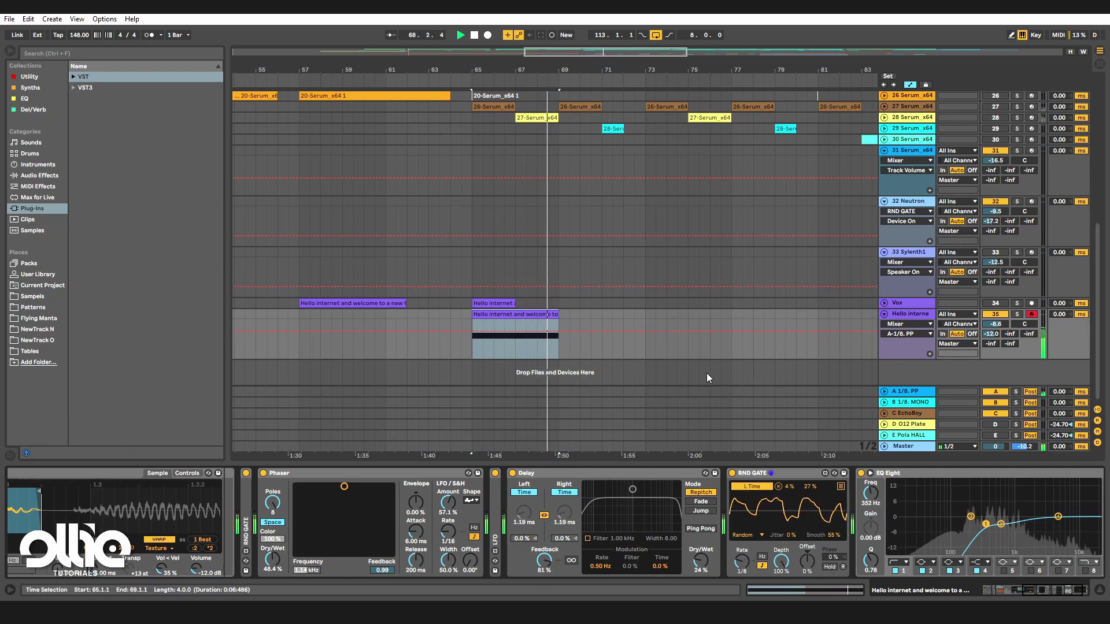
{"action": "key", "text": "space"}
{"action": "left_click", "coordinate": [1017, 314]}
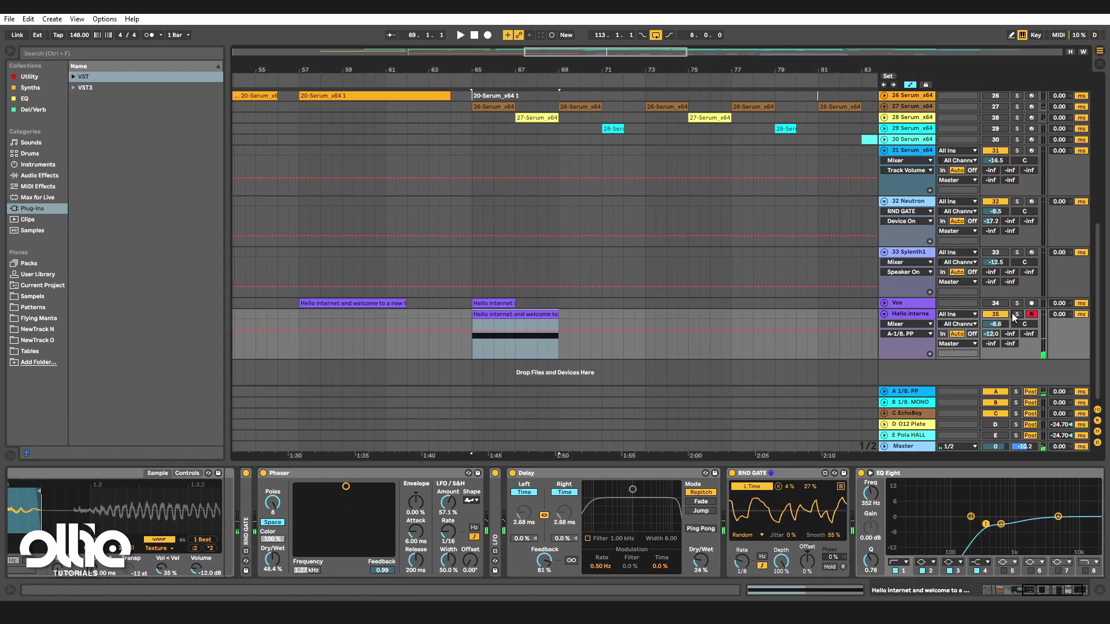
{"action": "double_click", "coordinate": [352, 473]}
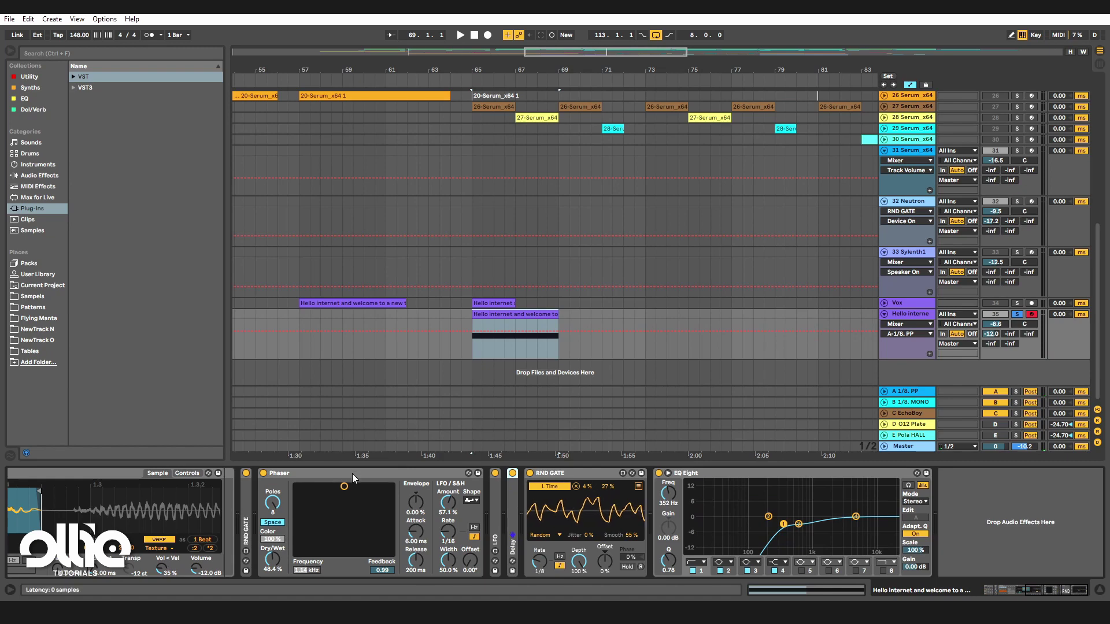
{"action": "double_click", "coordinate": [352, 473]}
{"action": "double_click", "coordinate": [383, 474]}
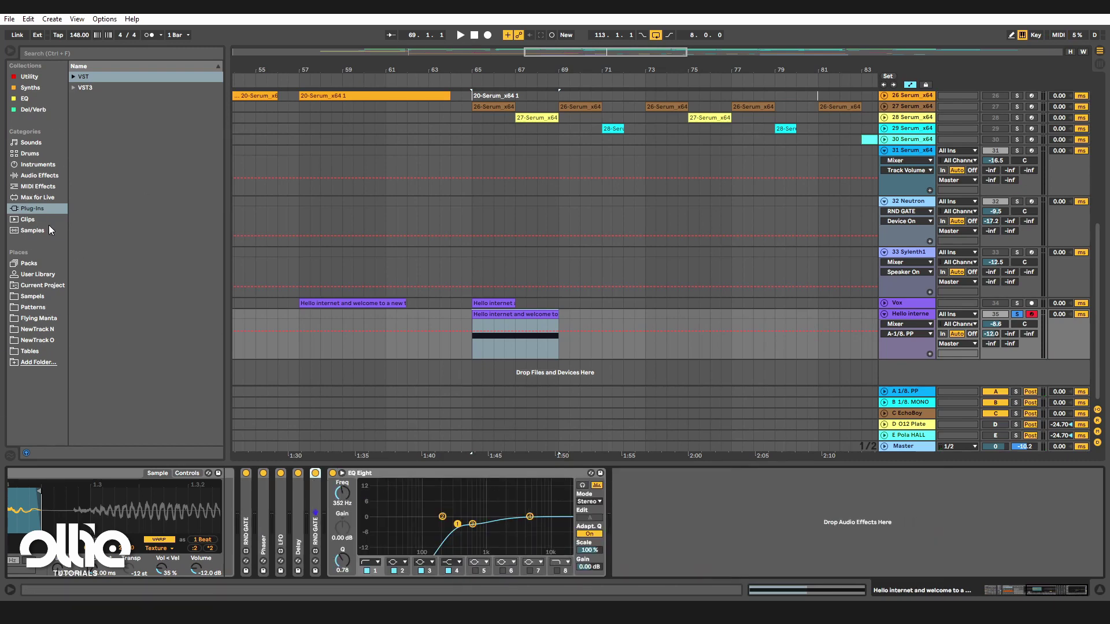
Add a Grain Delay after the EQ Eight on the slice track and switch off the Delay.
{"action": "left_click", "coordinate": [42, 209]}
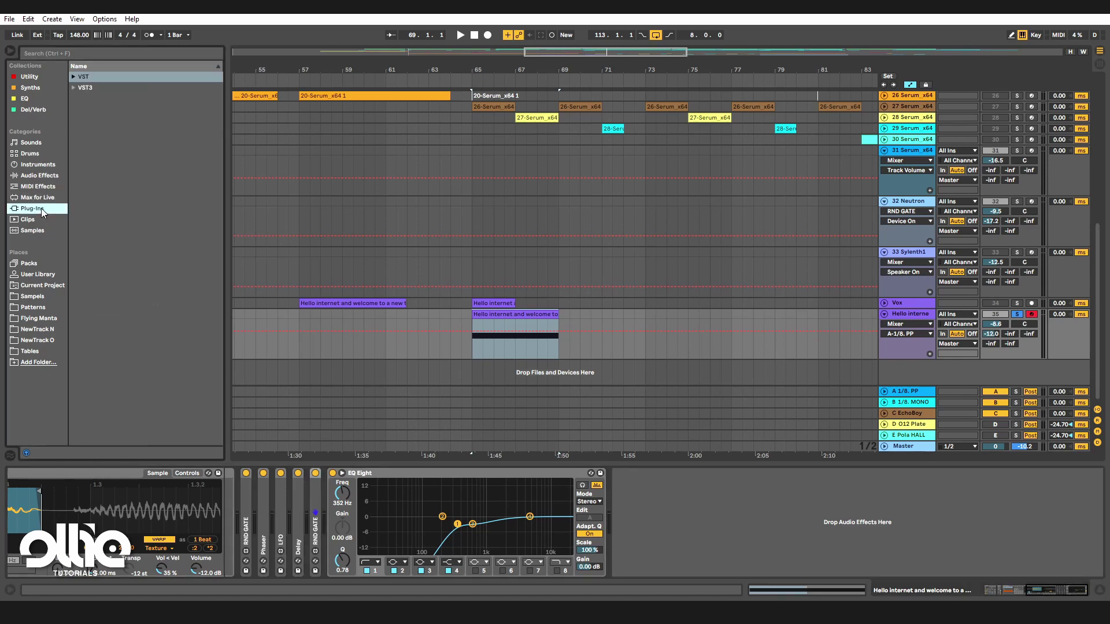
{"action": "left_click", "coordinate": [36, 176]}
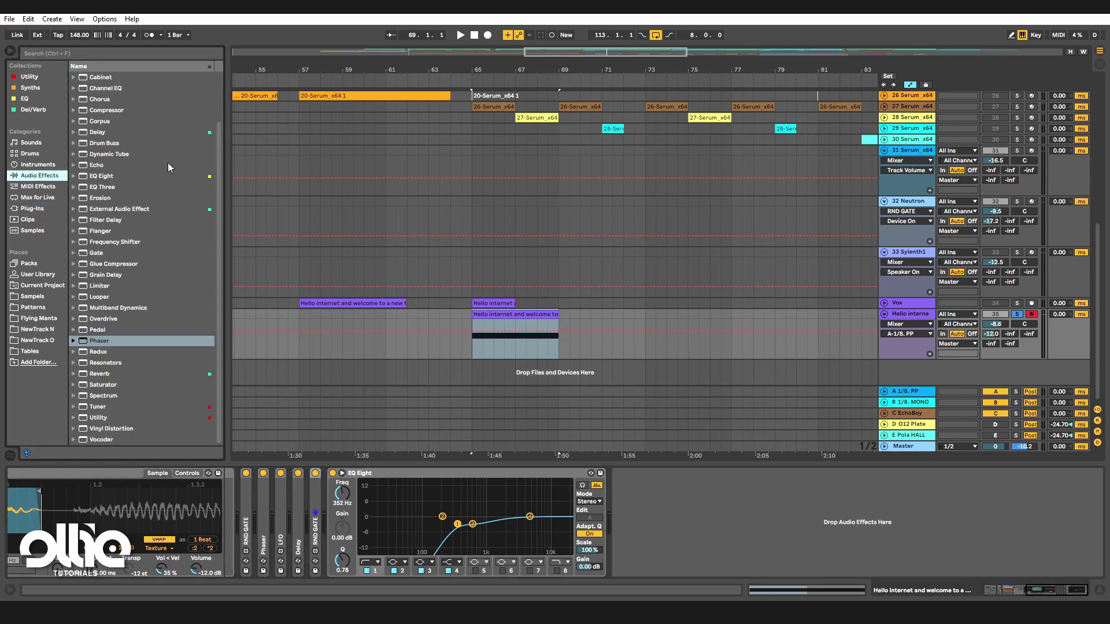
{"action": "scroll", "coordinate": [130, 252], "scroll_direction": "up", "scroll_amount": 2}
{"action": "left_click_drag", "start_coordinate": [97, 299], "coordinate": [708, 521]}
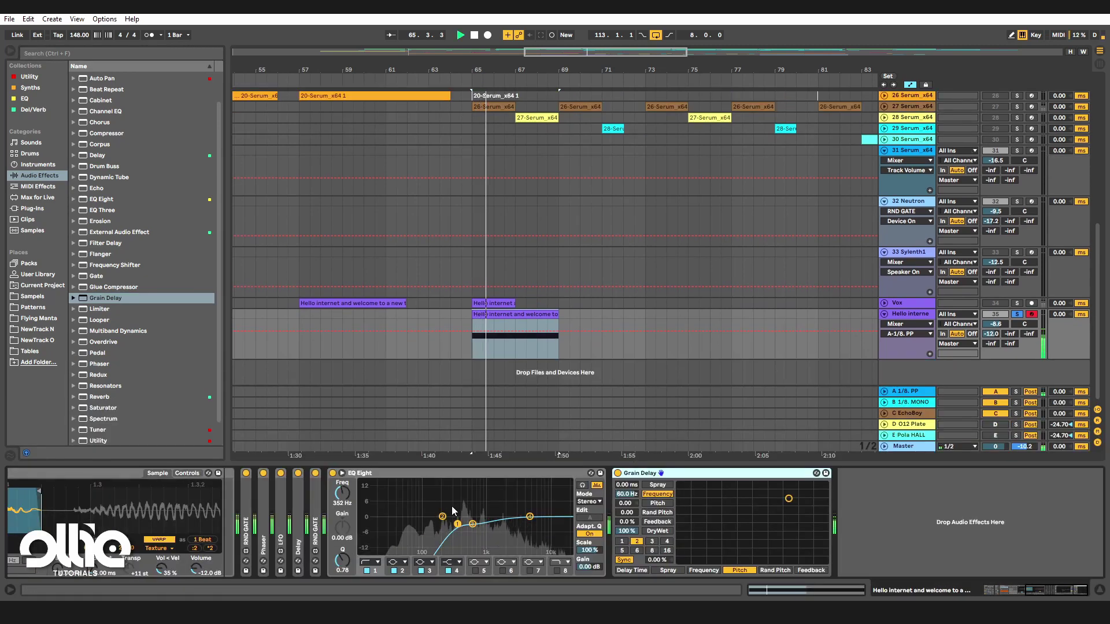
{"action": "left_click", "coordinate": [298, 473]}
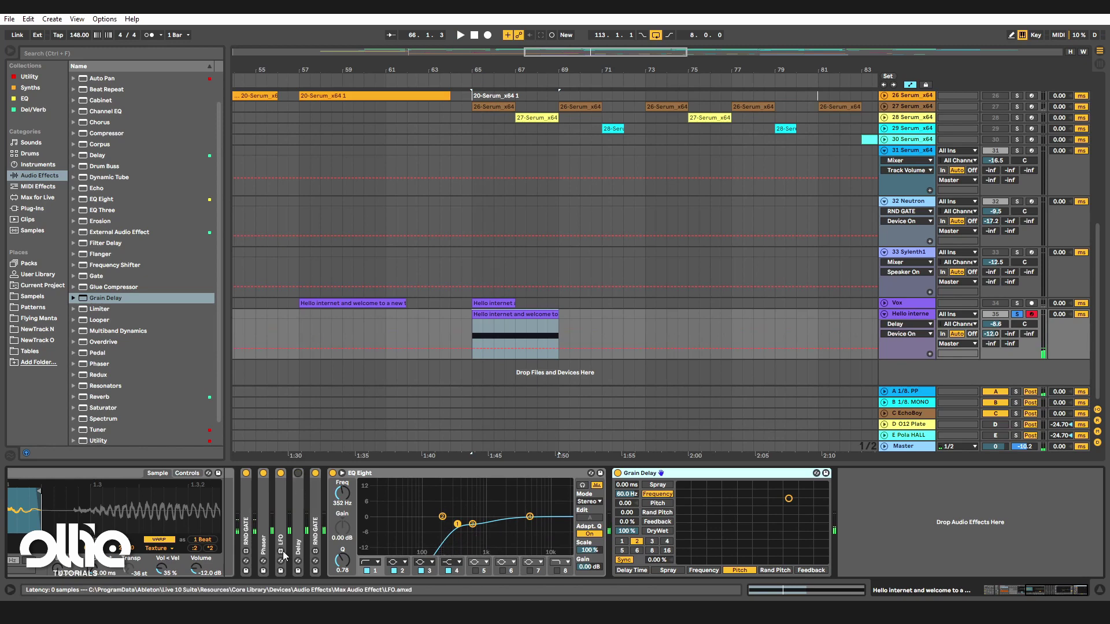
{"action": "key", "text": "space"}
Experiment with the Grain Delay's frequency, pitch and feedback during playback and set its beat delay to 3.
{"action": "left_click_drag", "start_coordinate": [791, 498], "coordinate": [703, 518]}
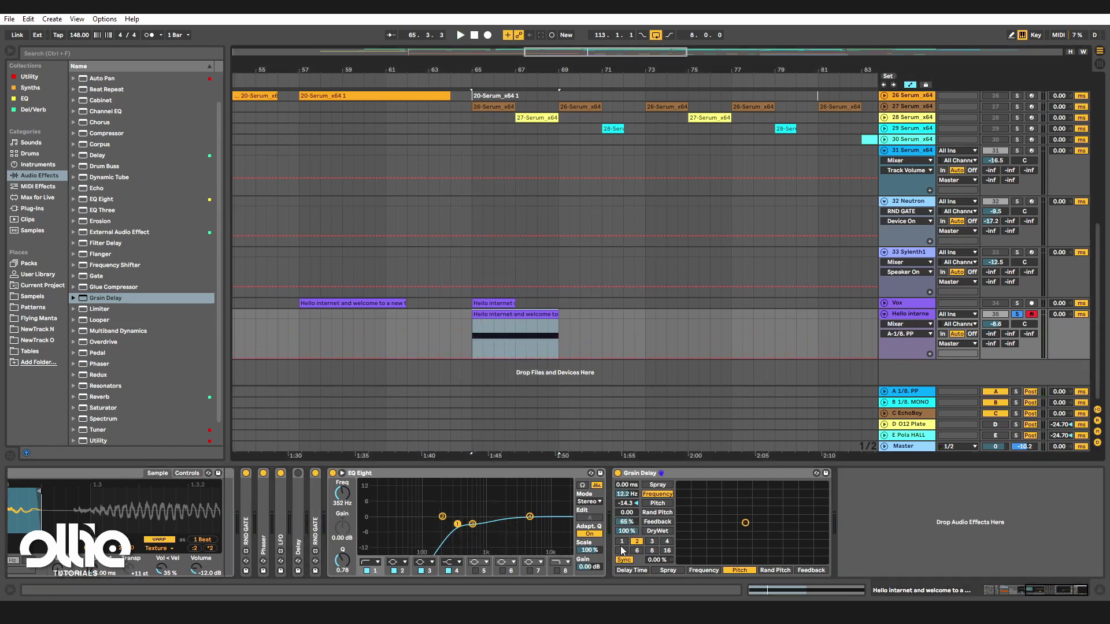
{"action": "key", "text": "space"}
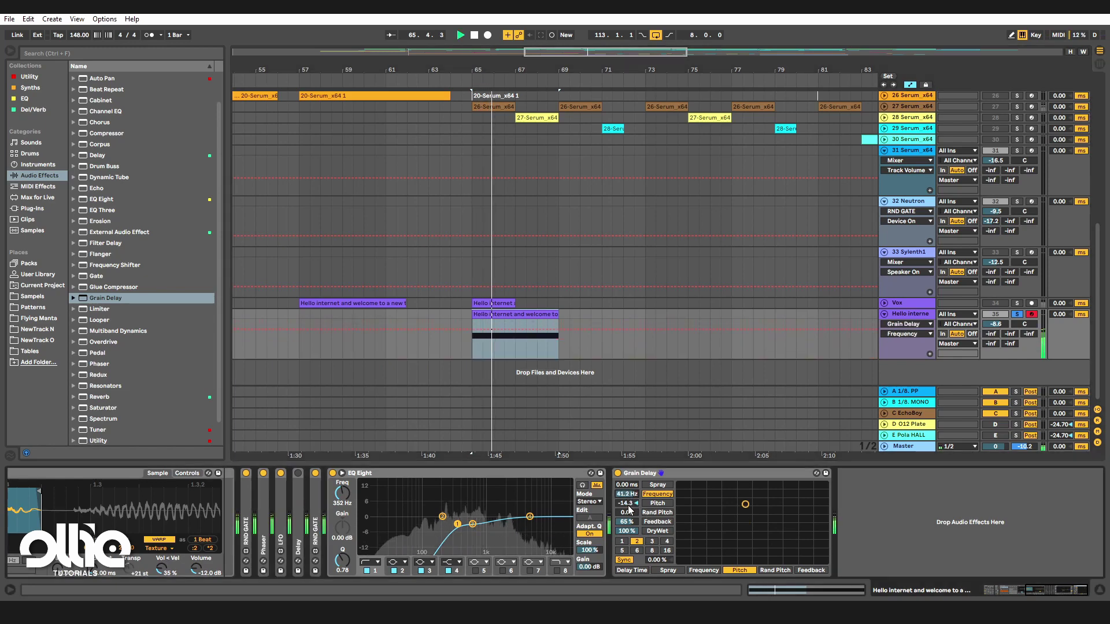
{"action": "left_click_drag", "start_coordinate": [626, 504], "coordinate": [627, 486]}
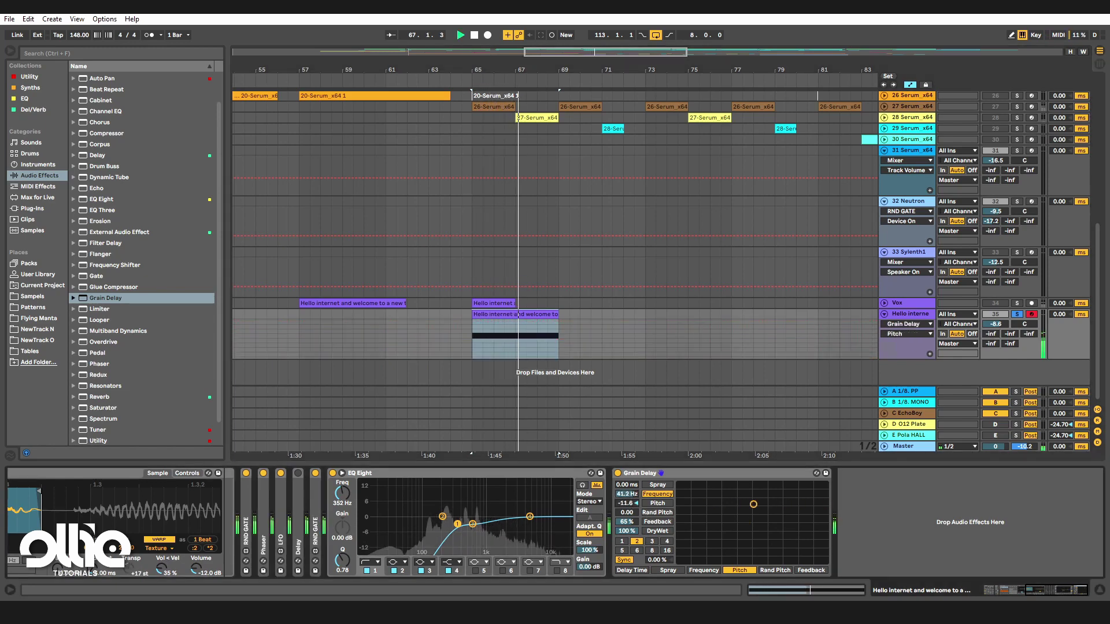
{"action": "left_click_drag", "start_coordinate": [753, 504], "coordinate": [788, 495]}
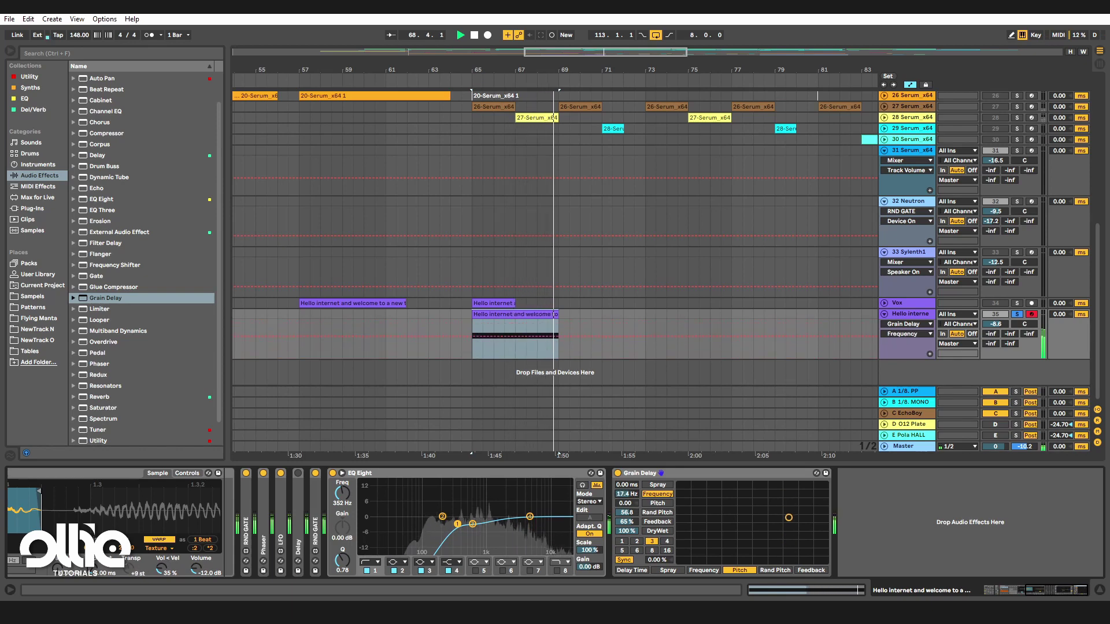
{"action": "key", "text": "ctrl+z"}
{"action": "key", "text": "space"}
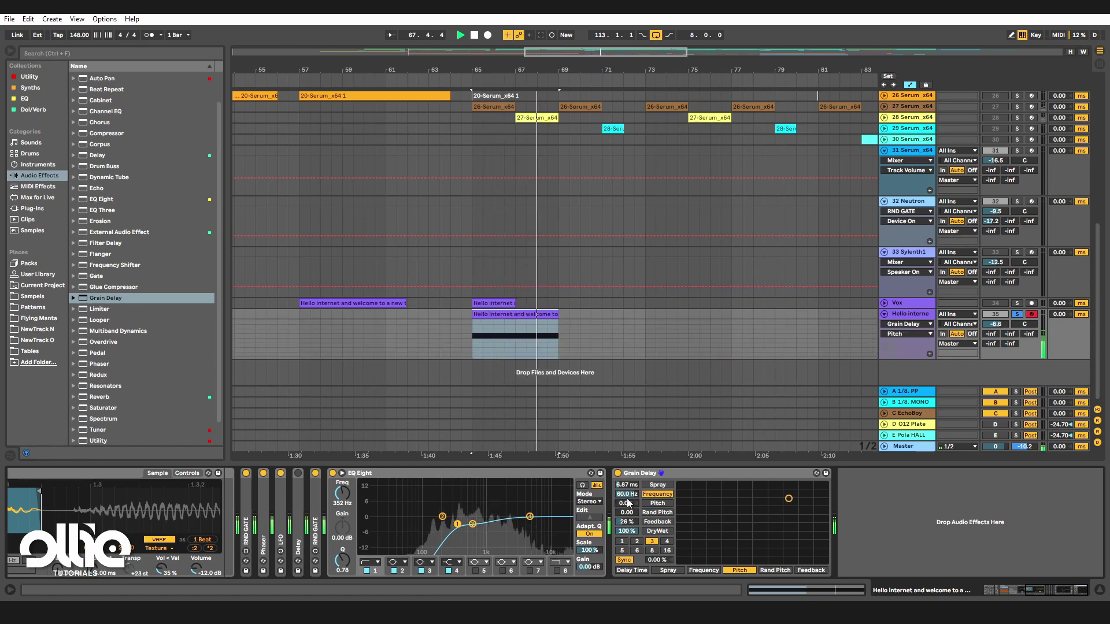
Set the Grain Delay's frequency to 150 Hz, random pitch to 161, feedback to 57 % and spray to 0 ms.
{"action": "mouse_move", "coordinate": [628, 495]}
{"action": "left_mouse_down"}
{"action": "mouse_move", "coordinate": [627, 469]}
{"action": "mouse_move", "coordinate": [626, 495]}
{"action": "left_mouse_up"}
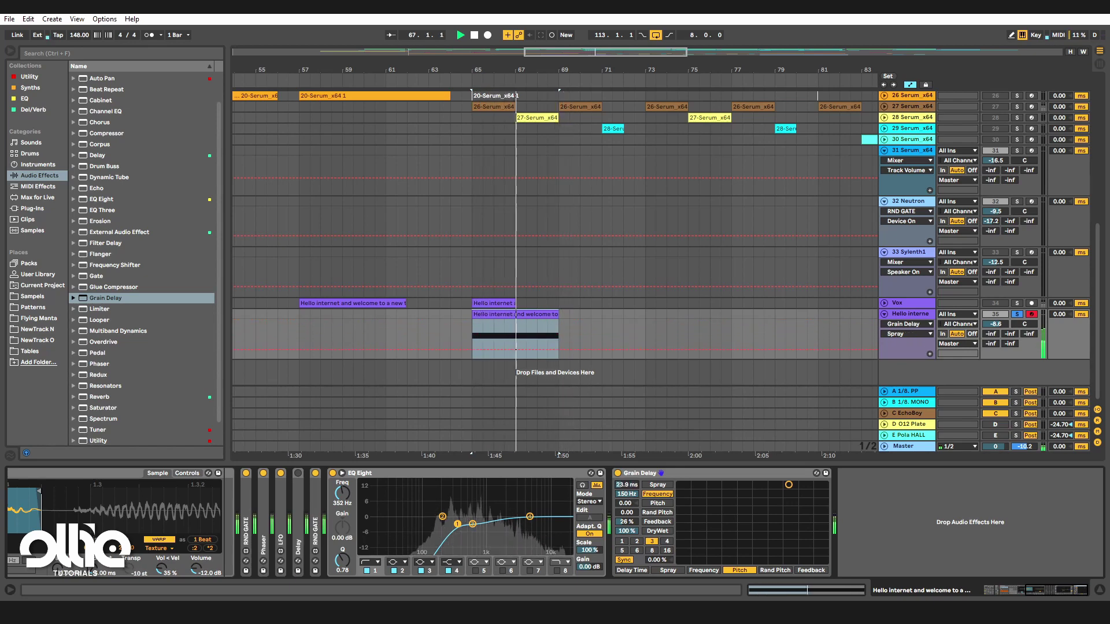
{"action": "left_click", "coordinate": [627, 512]}
{"action": "left_click_drag", "start_coordinate": [627, 503], "coordinate": [630, 506]}
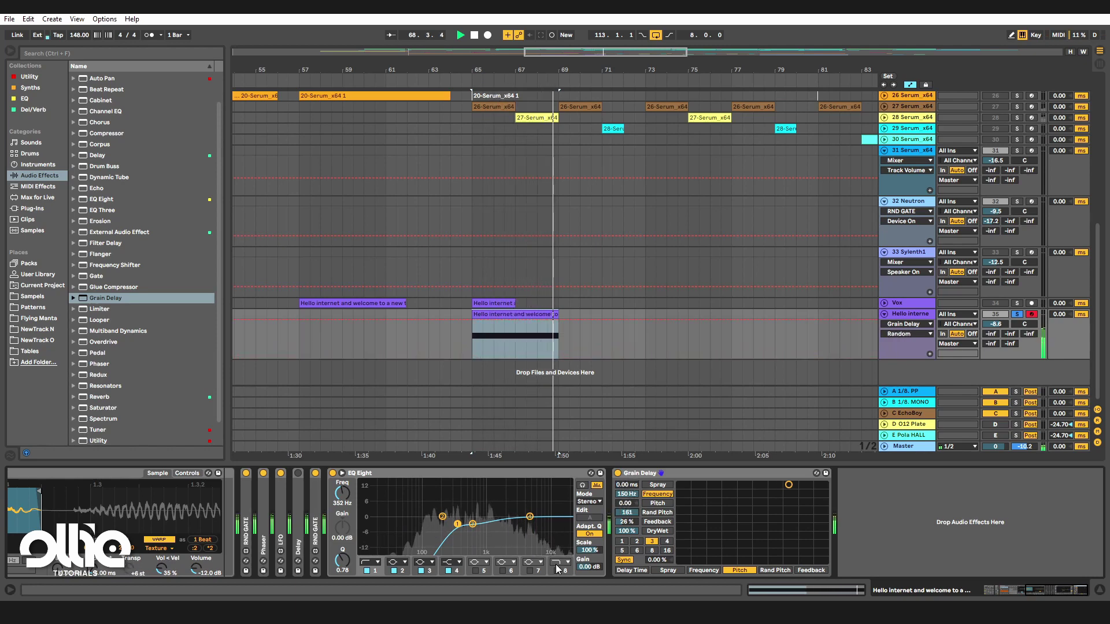
{"action": "left_click", "coordinate": [632, 524]}
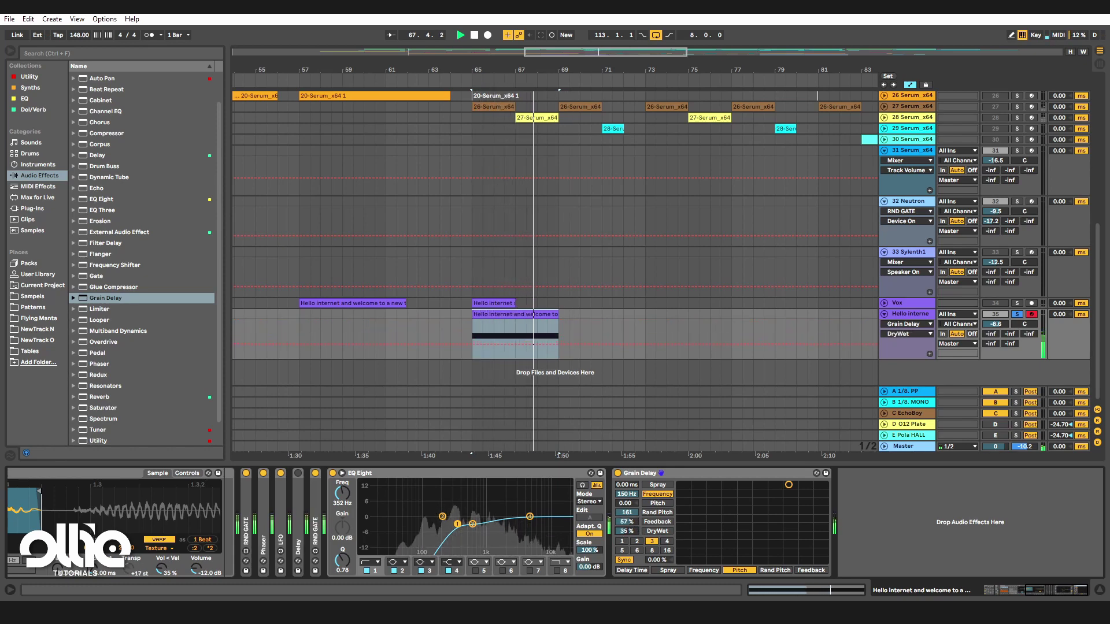
Set the Grain Delay's dry/wet to 30 % and frequency to 21.2 Hz, and return pitch and random pitch to 0.
{"action": "left_click", "coordinate": [632, 505]}
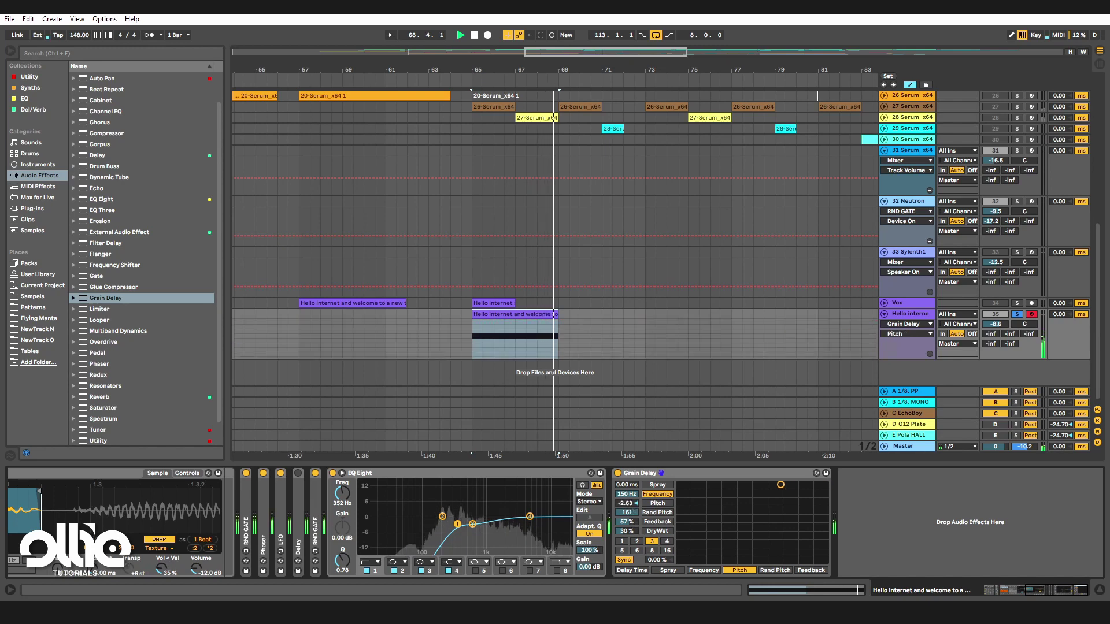
{"action": "left_click", "coordinate": [627, 494]}
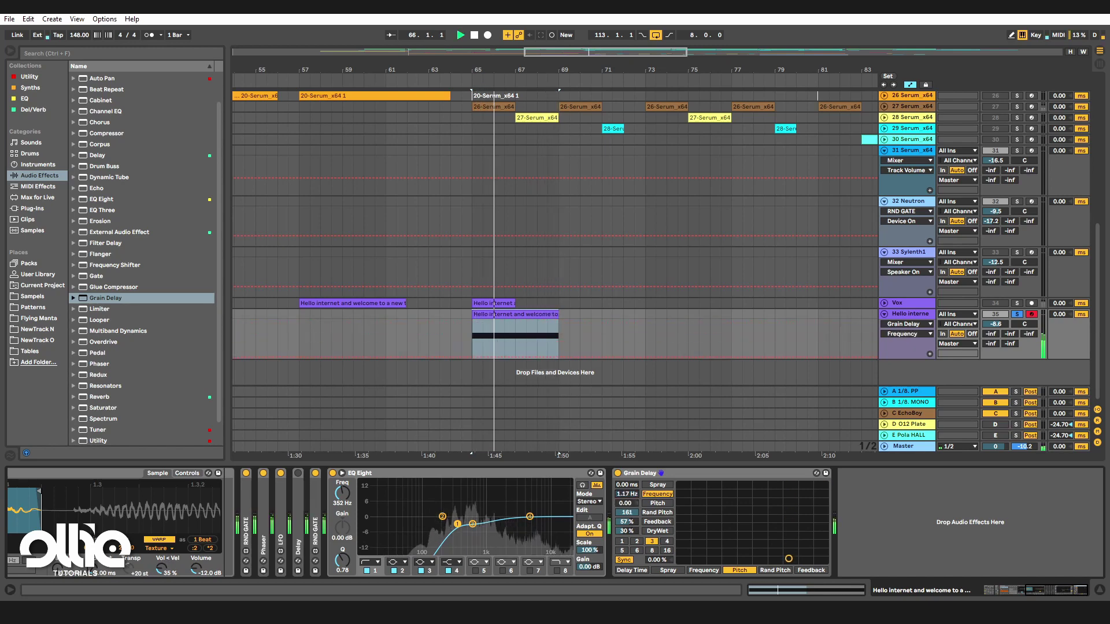
{"action": "left_click_drag", "start_coordinate": [627, 494], "coordinate": [635, 489]}
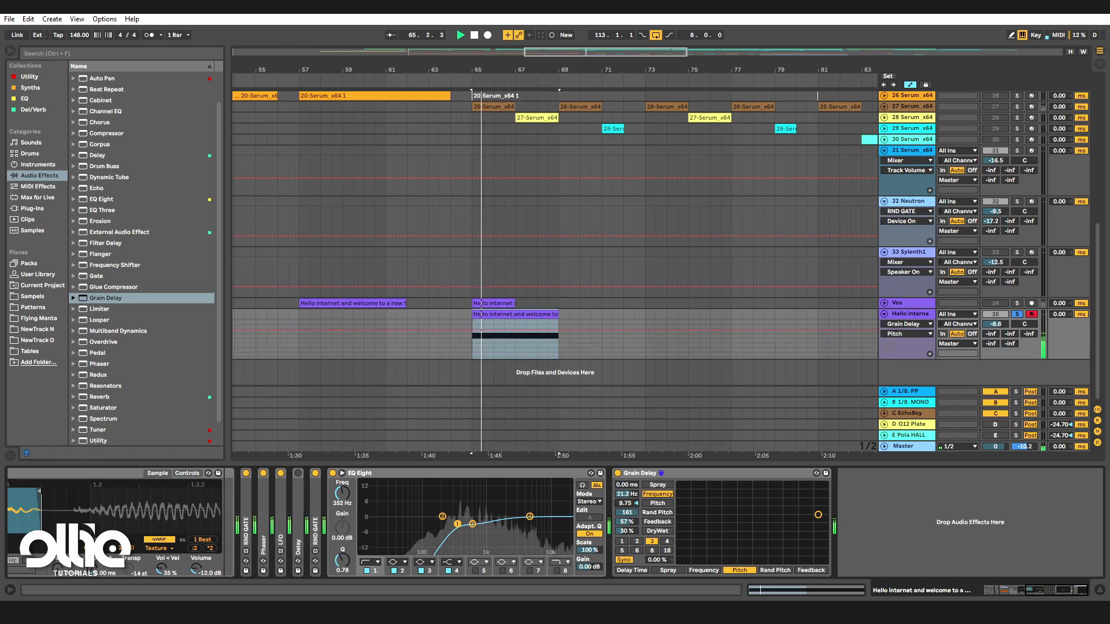
{"action": "mouse_move", "coordinate": [629, 513]}
{"action": "left_mouse_down"}
{"action": "mouse_move", "coordinate": [629, 567]}
{"action": "mouse_move", "coordinate": [628, 513]}
{"action": "mouse_move", "coordinate": [628, 525]}
{"action": "left_mouse_up"}
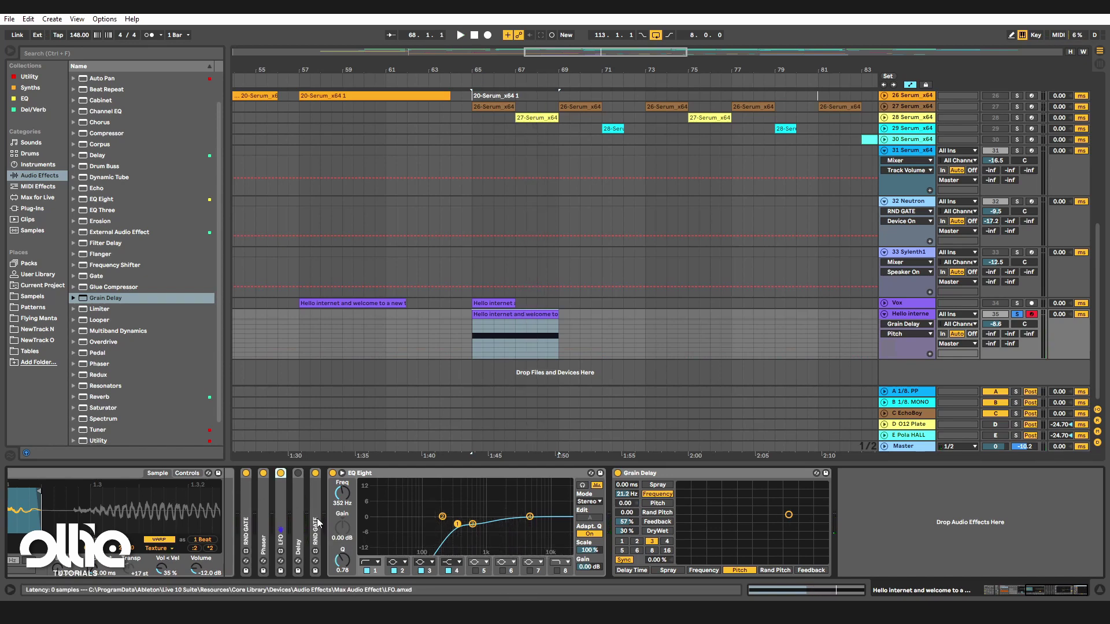
Copy the LFO behind the Grain Delay, map it to Pitch with a 100 % maximum and set its rate to 0.93 Hz.
{"action": "left_click", "coordinate": [279, 506]}
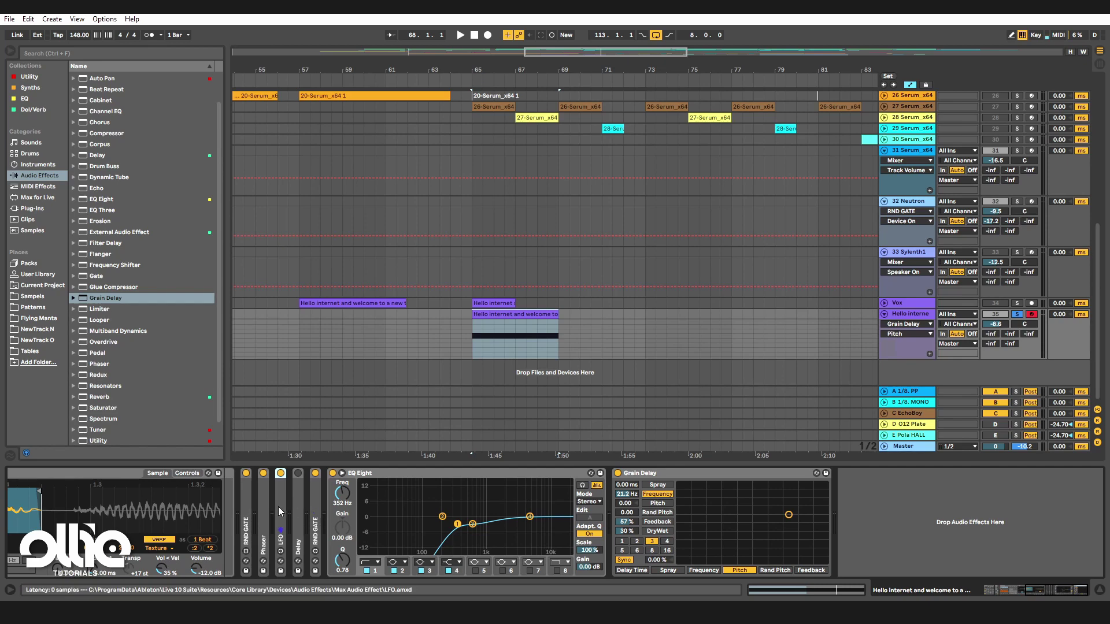
{"action": "left_click", "coordinate": [864, 505]}
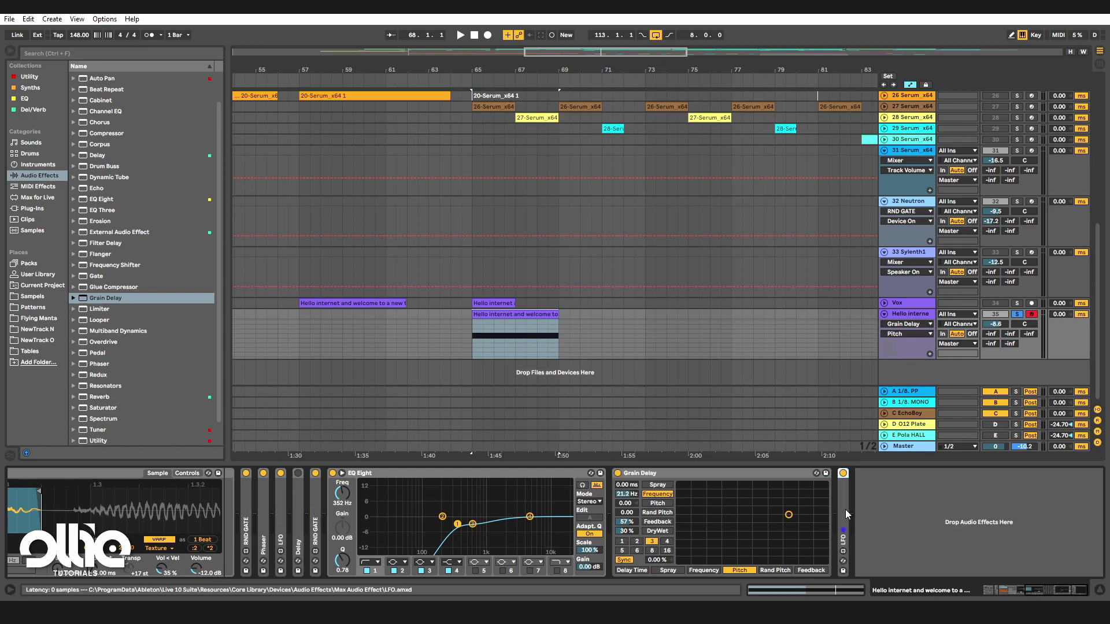
{"action": "key", "text": "ctrl+v"}
{"action": "left_click", "coordinate": [890, 487]}
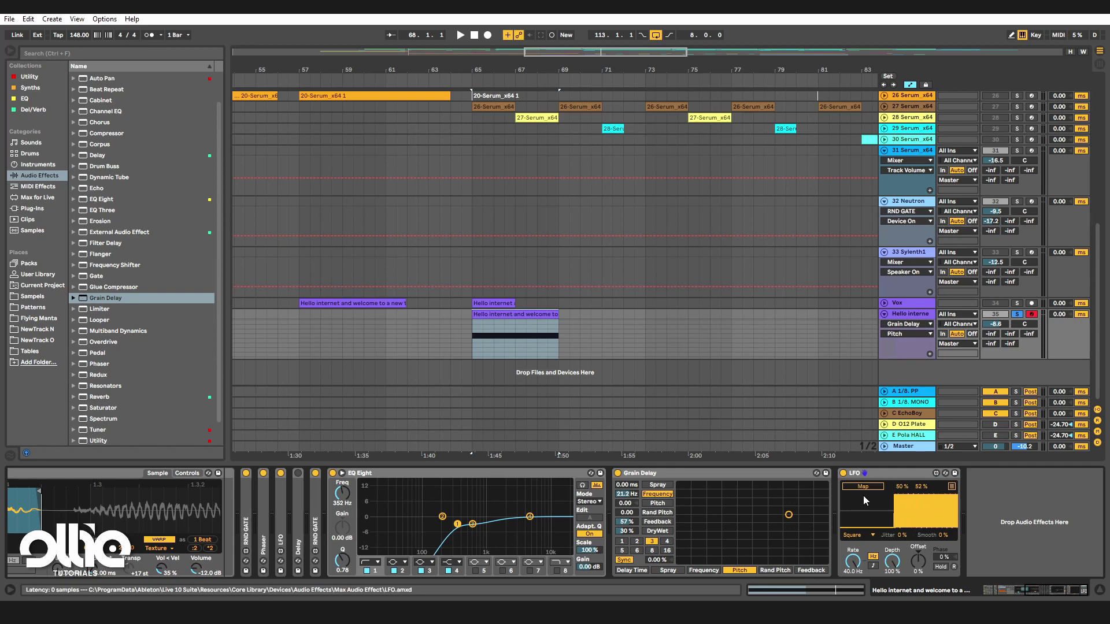
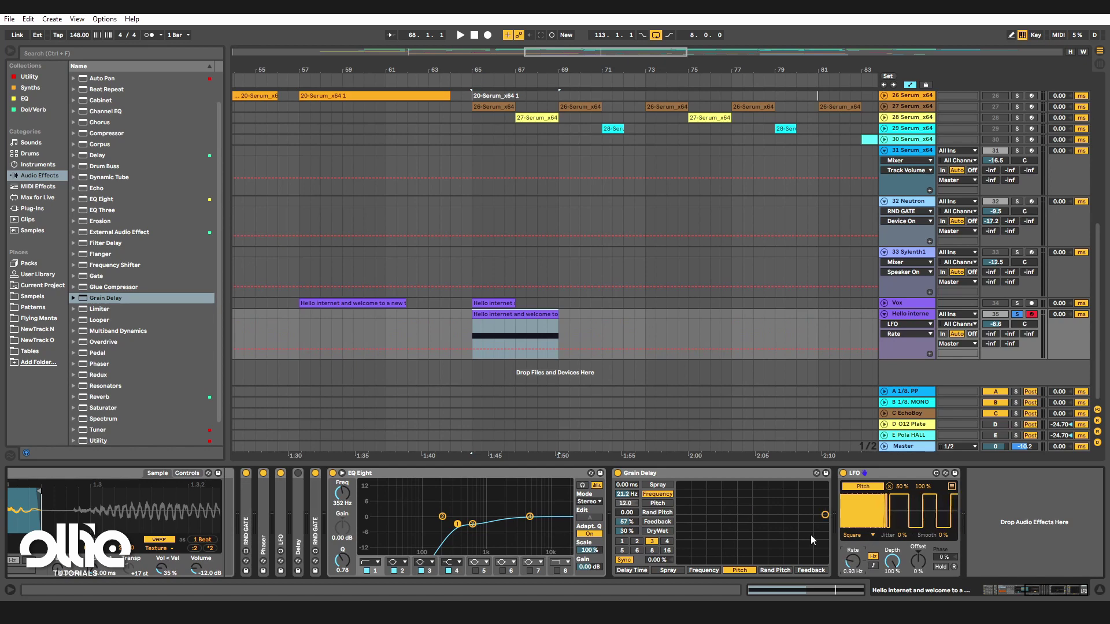
Switch the new LFO to the Random waveform with 58 % smoothing and a tempo-synced rate of 1/8.
{"action": "key", "text": "space"}
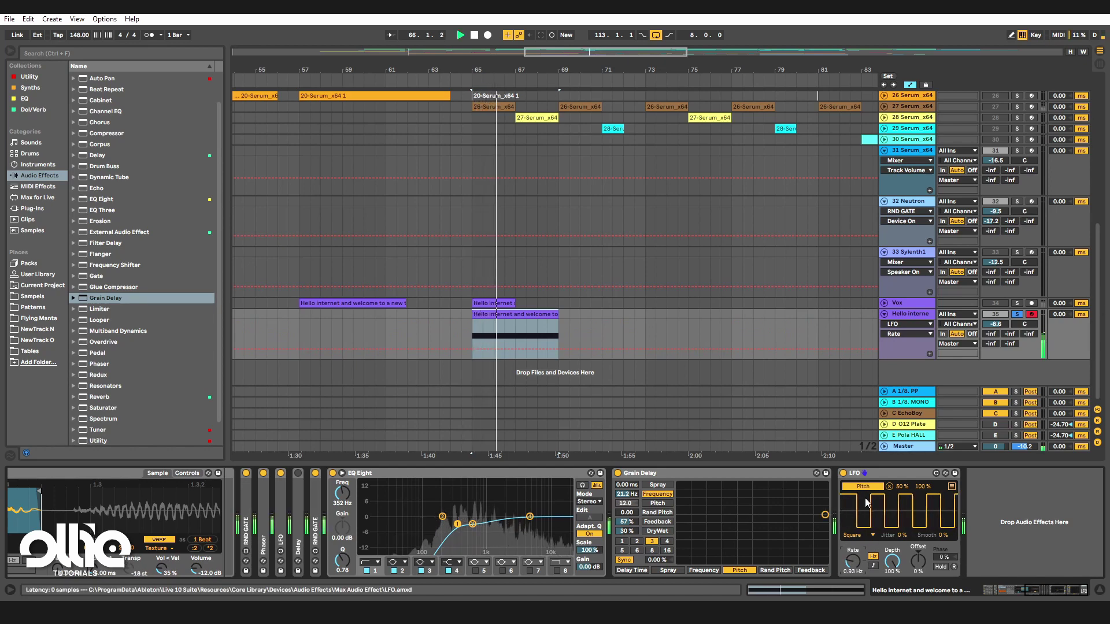
{"action": "left_click", "coordinate": [857, 535]}
{"action": "left_click", "coordinate": [857, 590]}
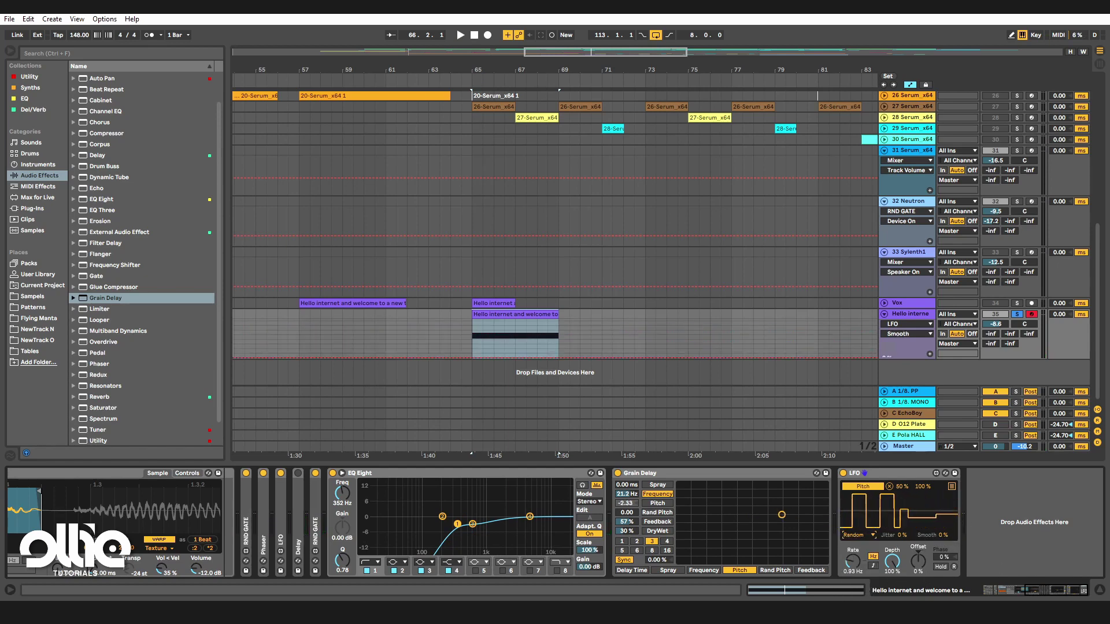
{"action": "left_click", "coordinate": [873, 566]}
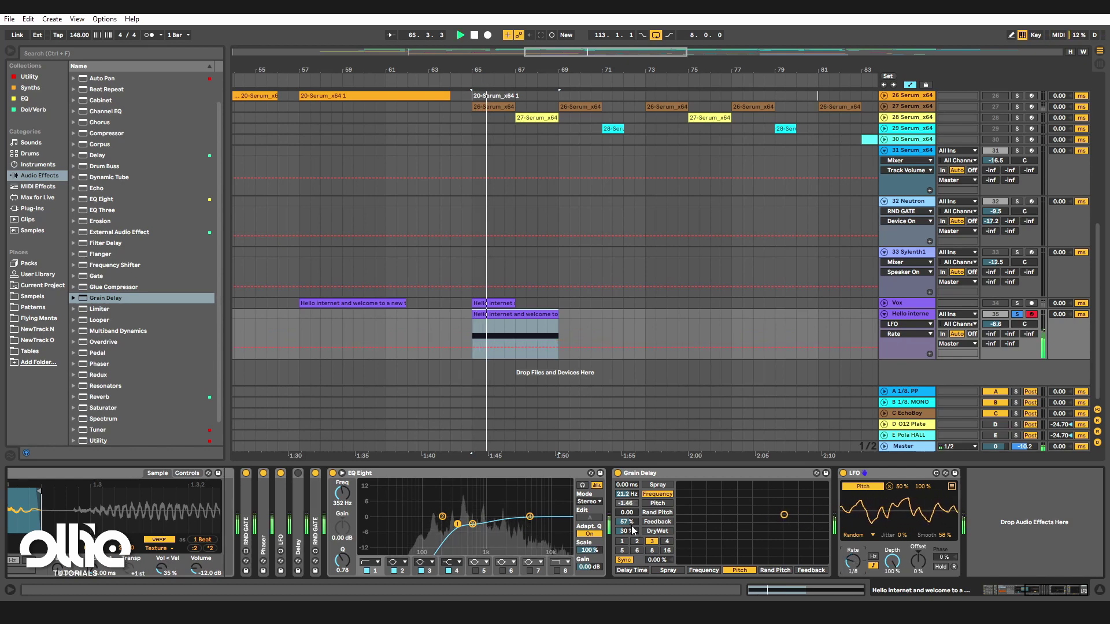
Set the Grain Delay's dry/wet to 26 %, random pitch to 69.4, frequency to 27.9 Hz and spray to 500 ms.
{"action": "left_click_drag", "start_coordinate": [633, 530], "coordinate": [633, 532]}
{"action": "left_click", "coordinate": [628, 503]}
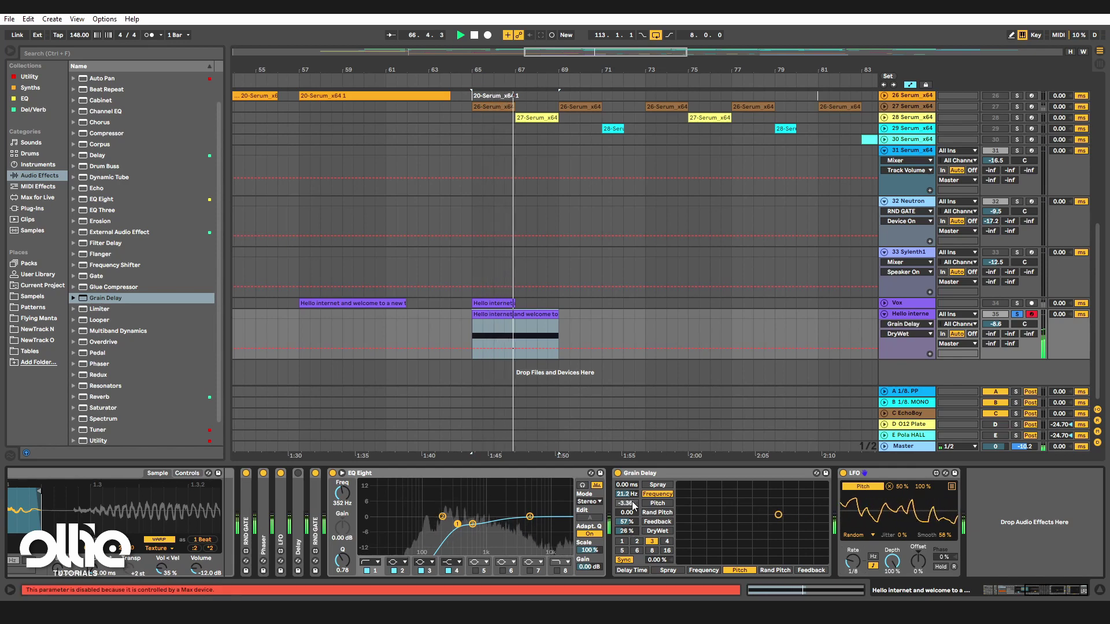
{"action": "left_click", "coordinate": [628, 512]}
{"action": "left_click_drag", "start_coordinate": [631, 514], "coordinate": [632, 547]}
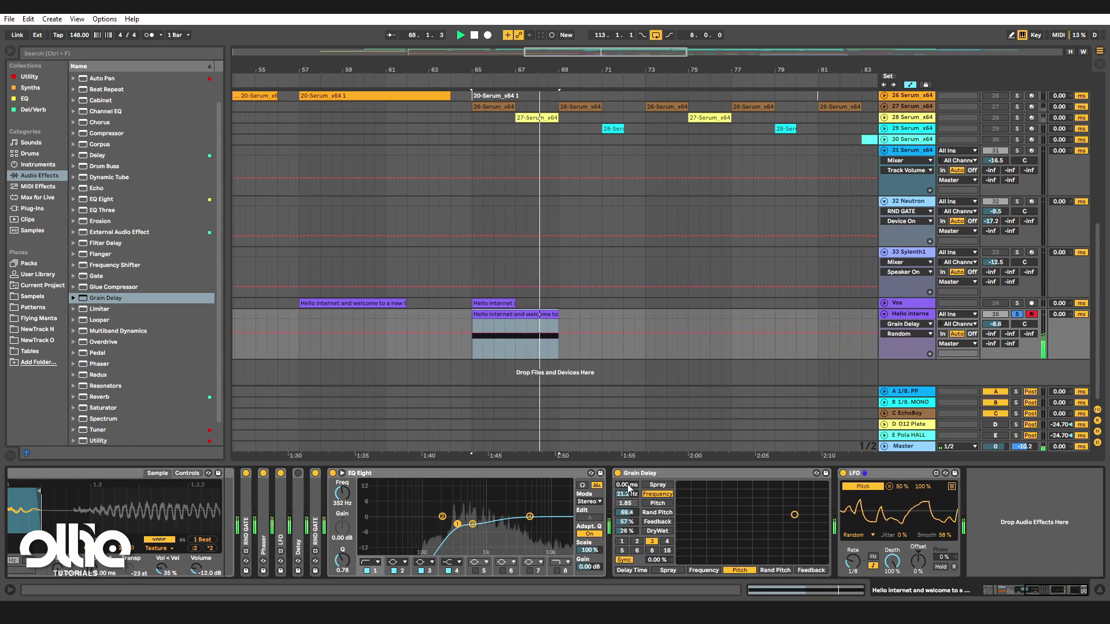
{"action": "mouse_move", "coordinate": [631, 486]}
{"action": "left_mouse_down"}
{"action": "mouse_move", "coordinate": [631, 452]}
{"action": "mouse_move", "coordinate": [632, 483]}
{"action": "left_mouse_up"}
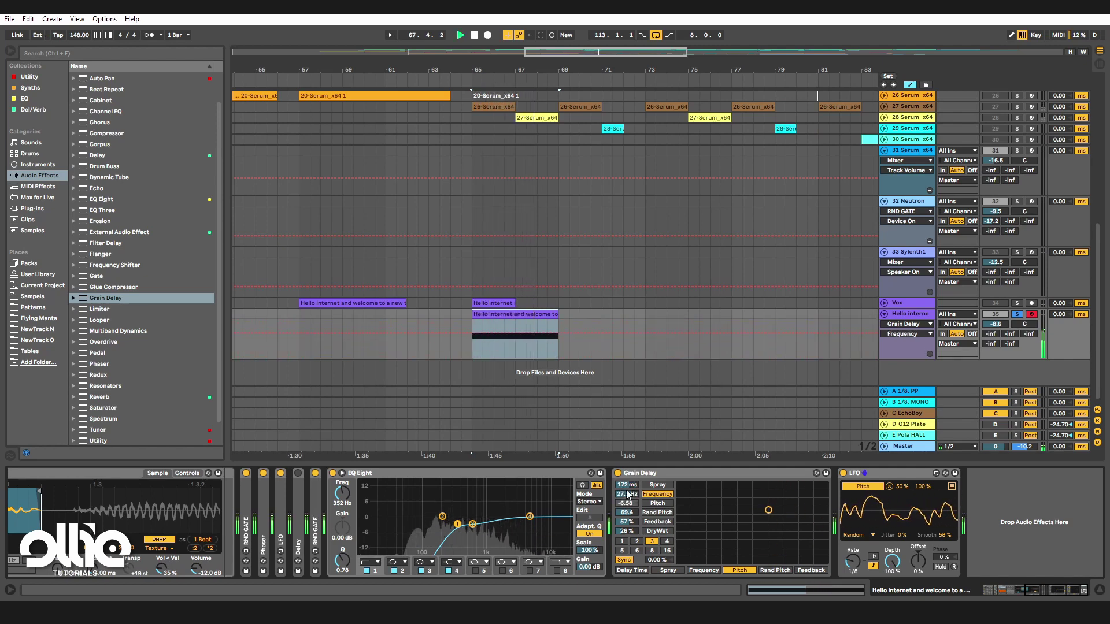
{"action": "left_click_drag", "start_coordinate": [626, 486], "coordinate": [626, 437]}
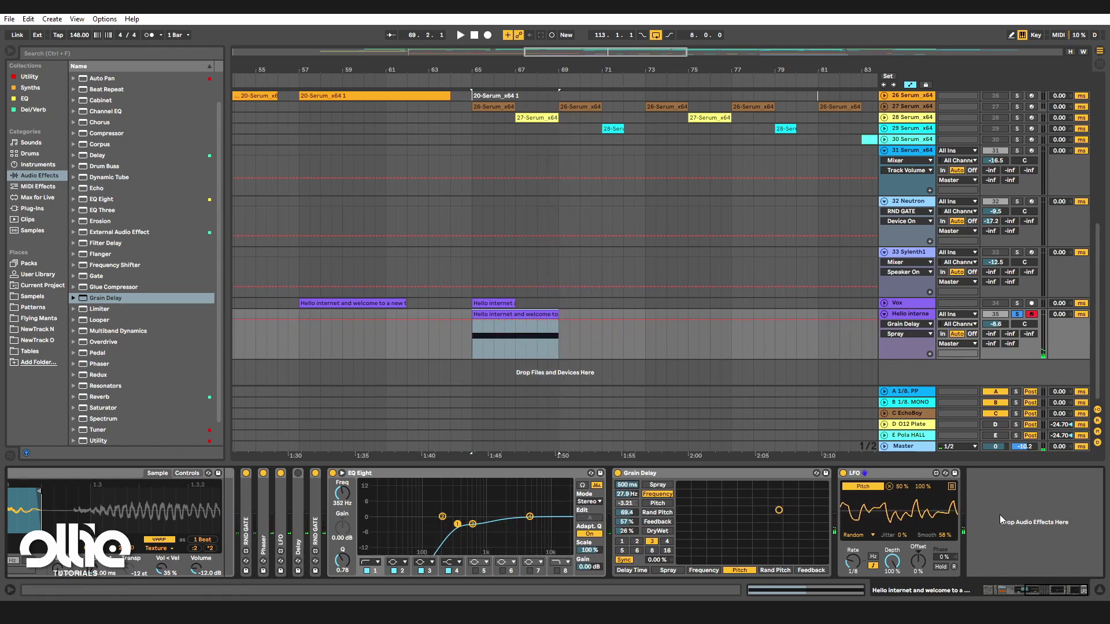
Map the LFO to the Grain Delay's Spray as a second target and set that mapping's minimum to 23 %.
{"action": "left_click", "coordinate": [951, 486]}
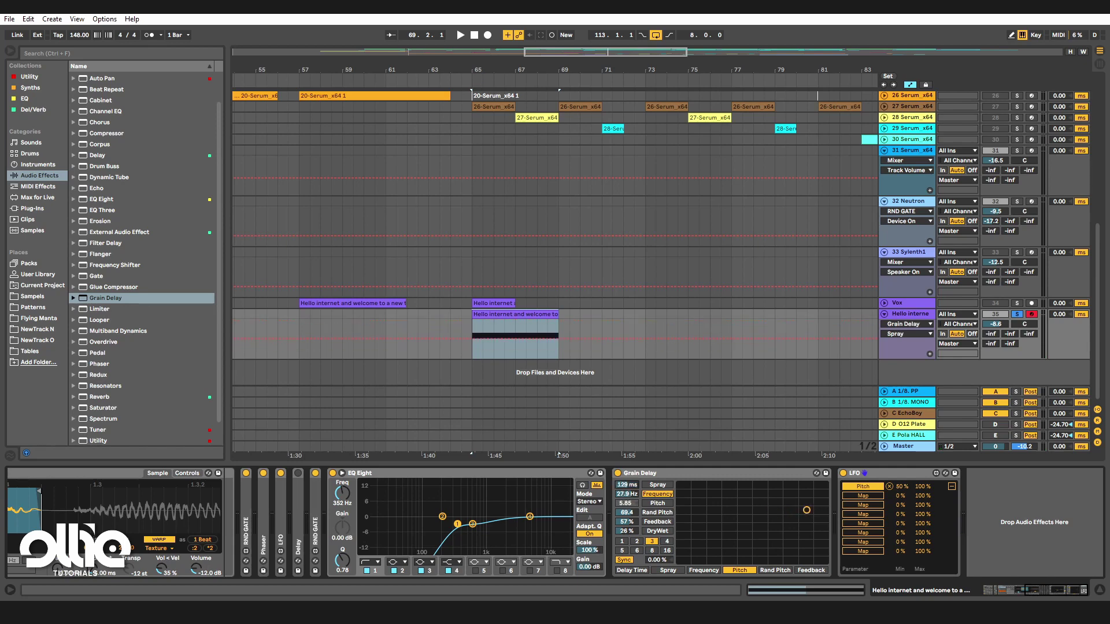
{"action": "left_click", "coordinate": [627, 485]}
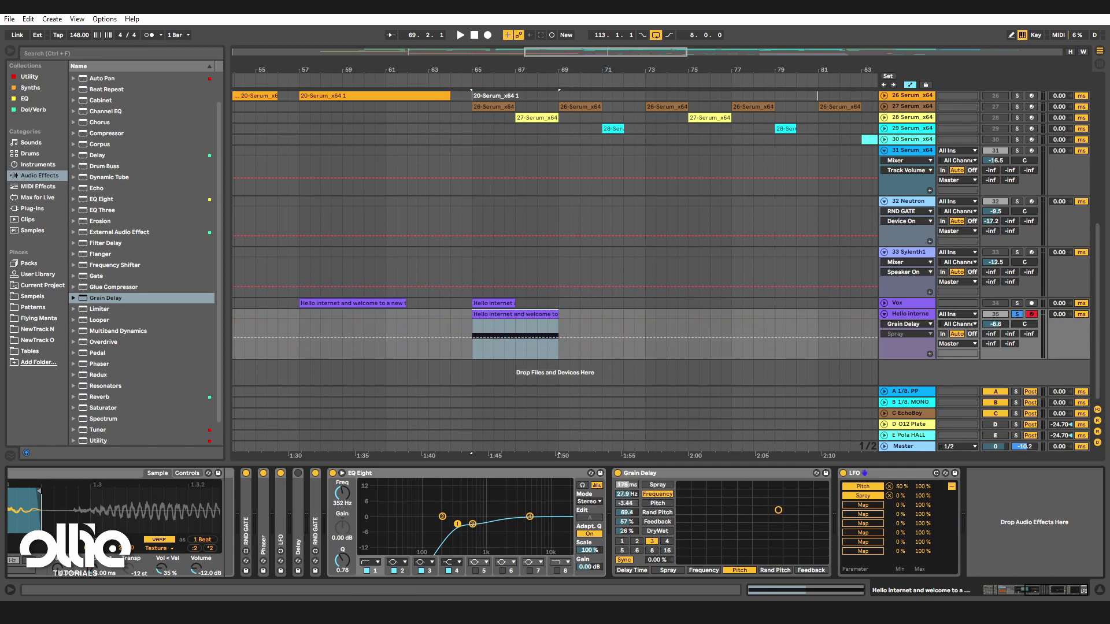
{"action": "key", "text": "space"}
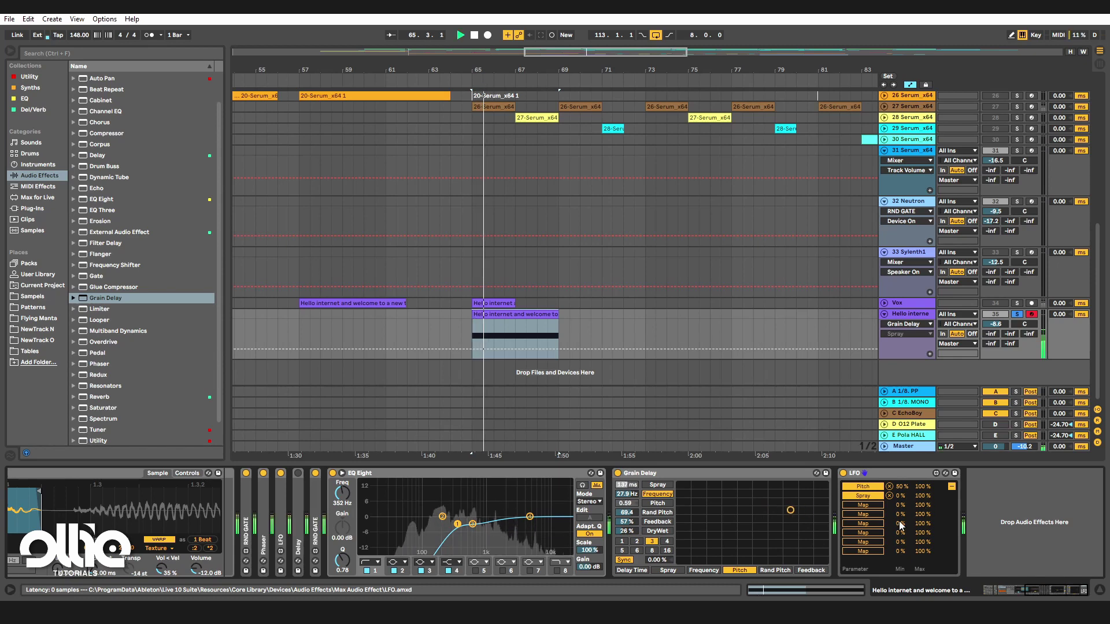
{"action": "left_click_drag", "start_coordinate": [900, 497], "coordinate": [899, 483]}
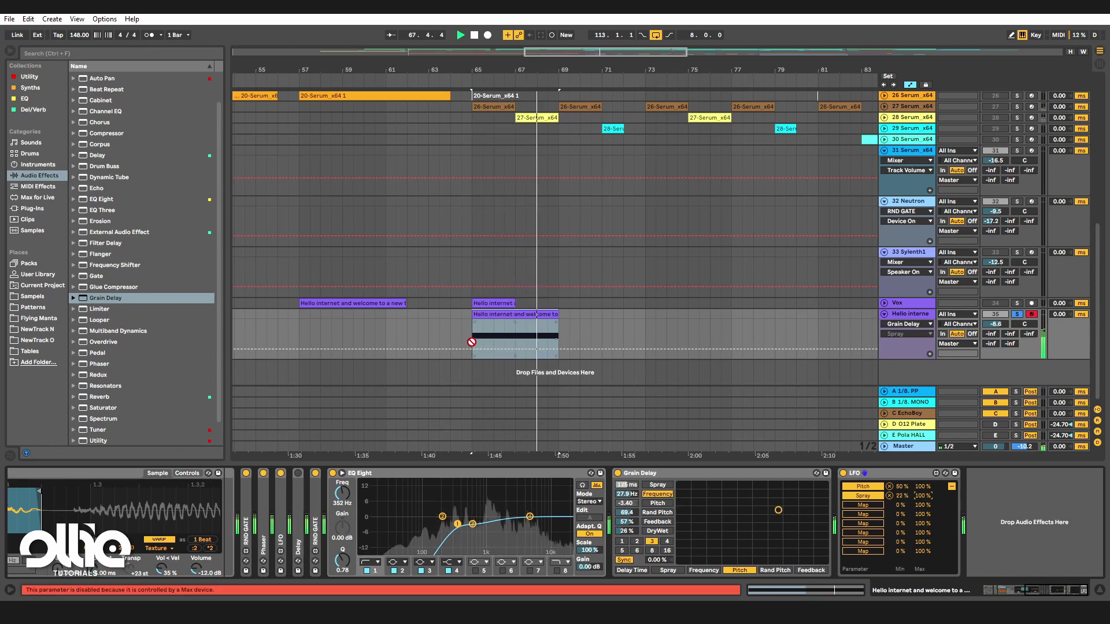
Lower the Grain Delay's feedback to 31 % and its dry/wet to 14 %.
{"action": "left_click", "coordinate": [298, 473]}
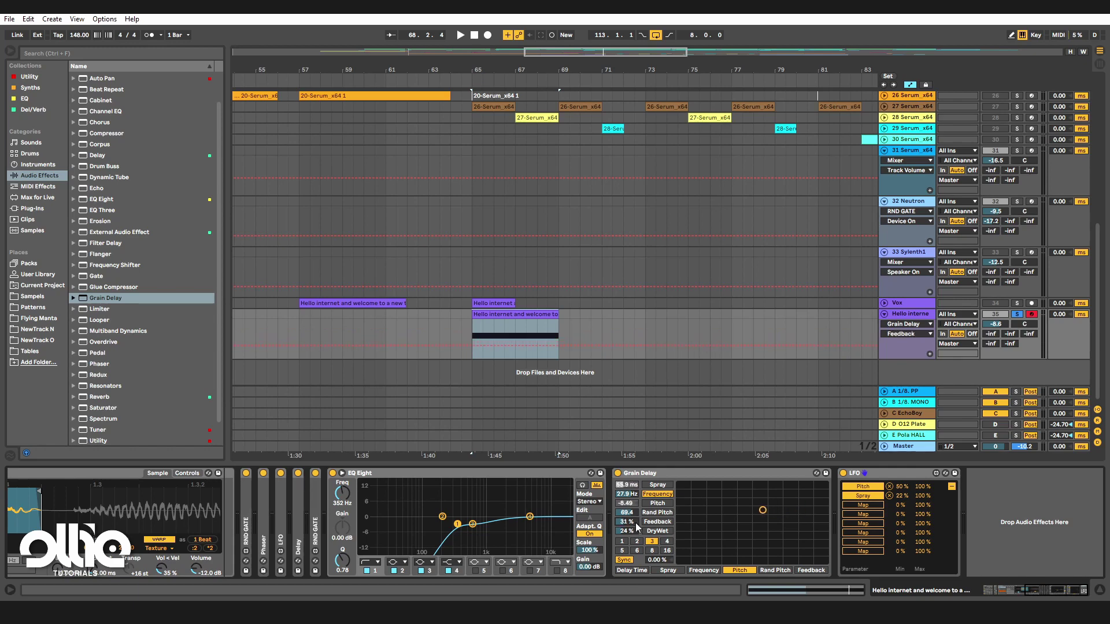
{"action": "left_click", "coordinate": [449, 326]}
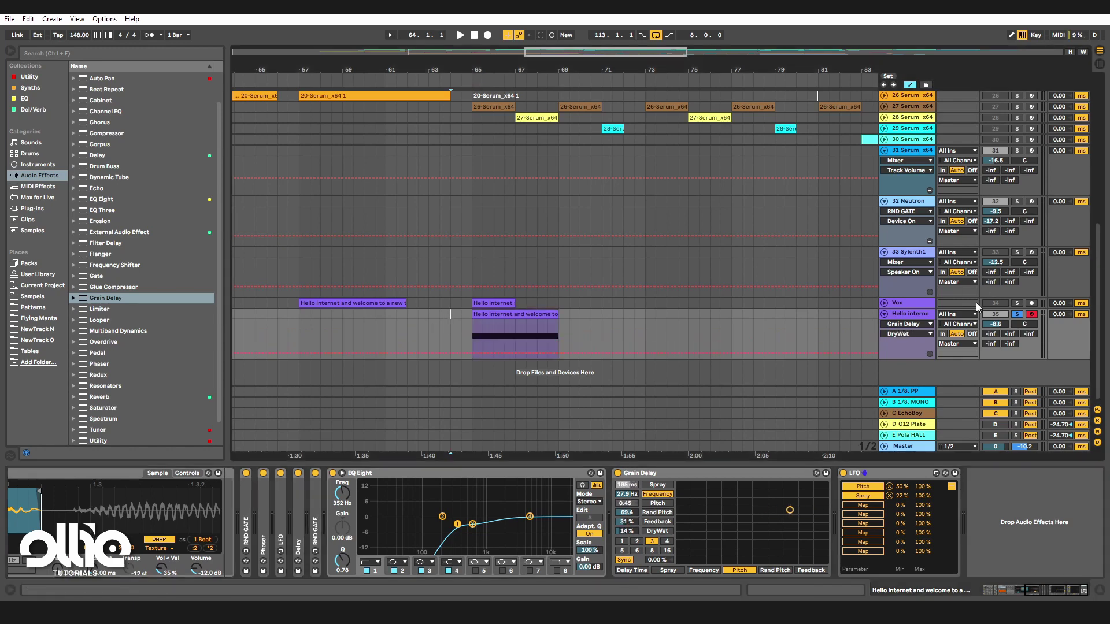
Unsolo the vocal chop track, set its volume to -7.0 dB and its send to the 1/8. PP return to -16.2 dB.
{"action": "left_click", "coordinate": [1017, 315]}
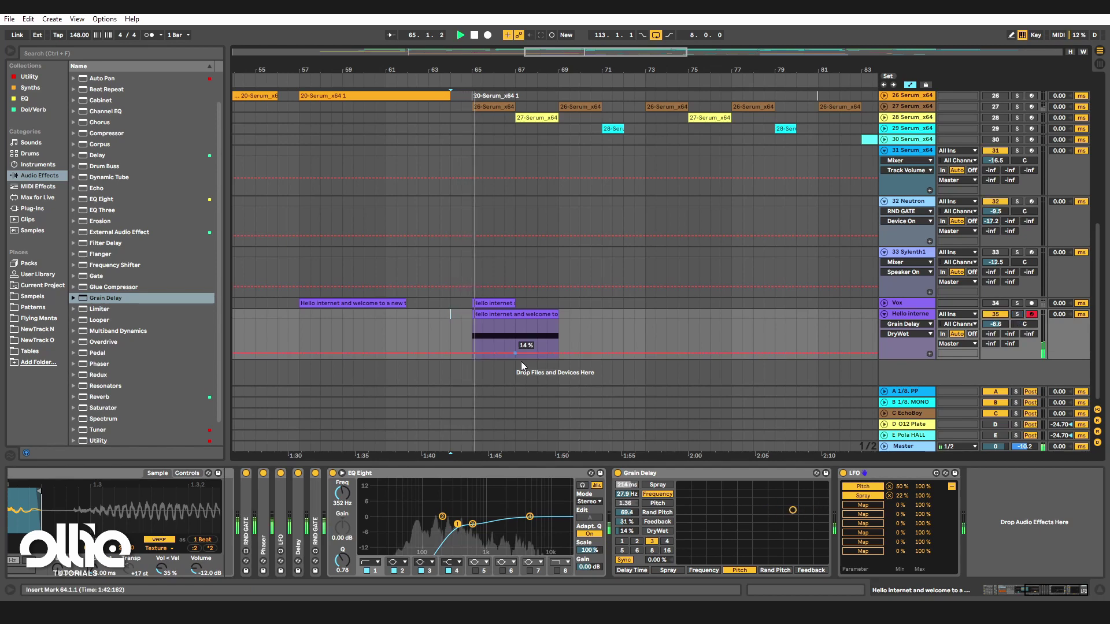
{"action": "scroll", "coordinate": [469, 330], "scroll_direction": "up", "scroll_amount": 4}
{"action": "scroll", "coordinate": [469, 331], "scroll_direction": "down", "scroll_amount": 4}
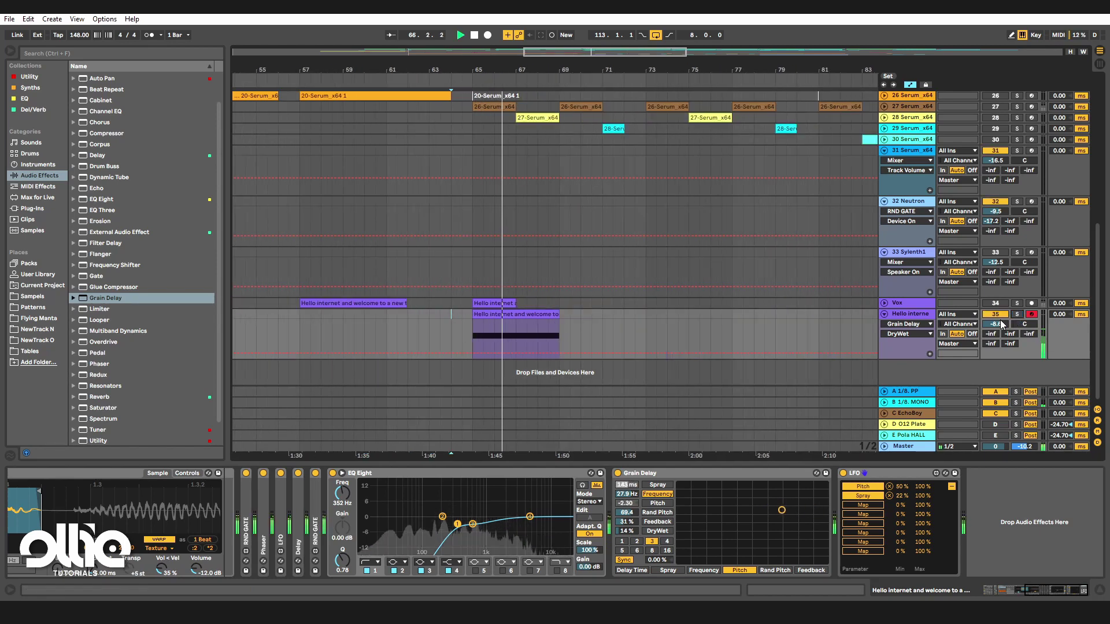
{"action": "mouse_move", "coordinate": [997, 324]}
{"action": "left_mouse_down"}
{"action": "mouse_move", "coordinate": [991, 333]}
{"action": "mouse_move", "coordinate": [991, 310]}
{"action": "left_mouse_up"}
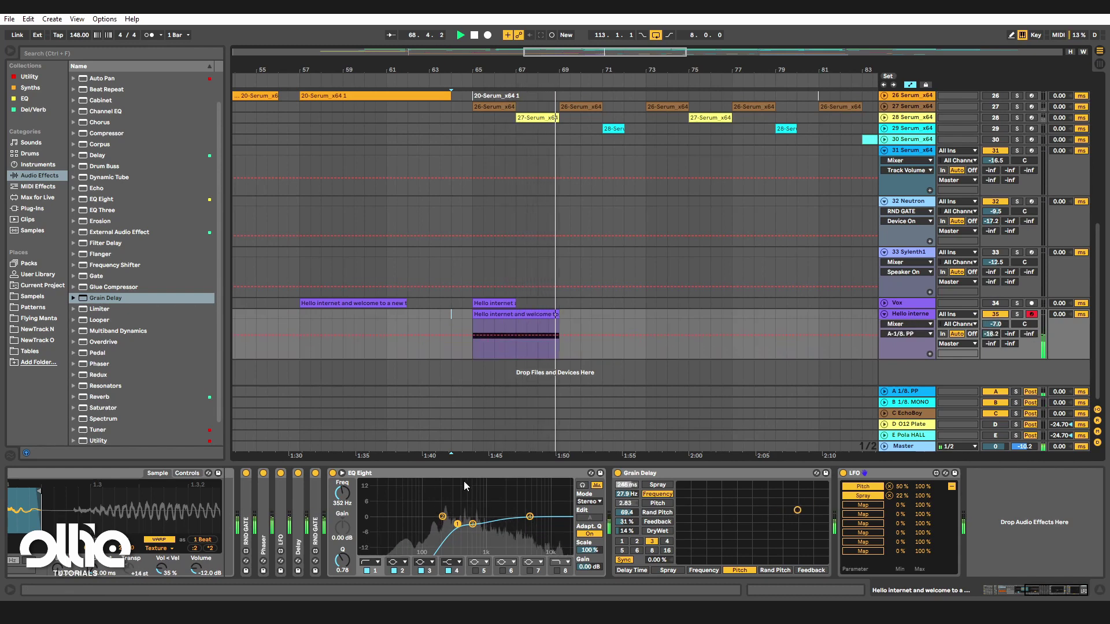
Copy the EQ Eight to the end of the device chain and set the copy's fourth band to 5.05 kHz at -4.09 dB.
{"action": "left_click", "coordinate": [482, 475]}
{"action": "left_click_drag", "start_coordinate": [483, 478], "coordinate": [958, 521]}
{"action": "key", "text": "space"}
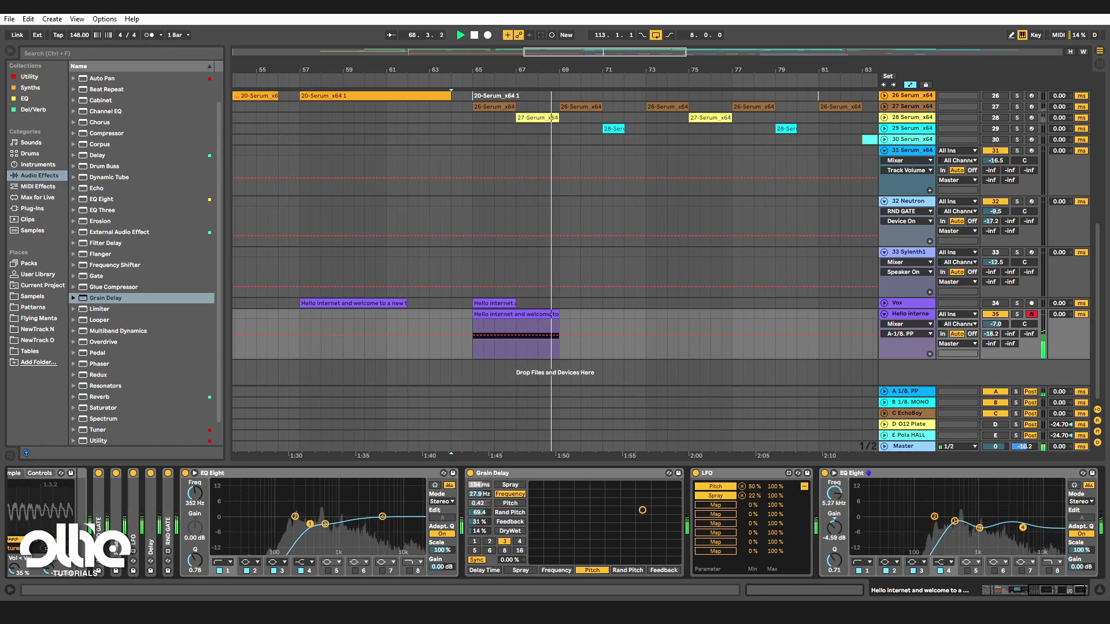
{"action": "left_click", "coordinate": [1021, 527]}
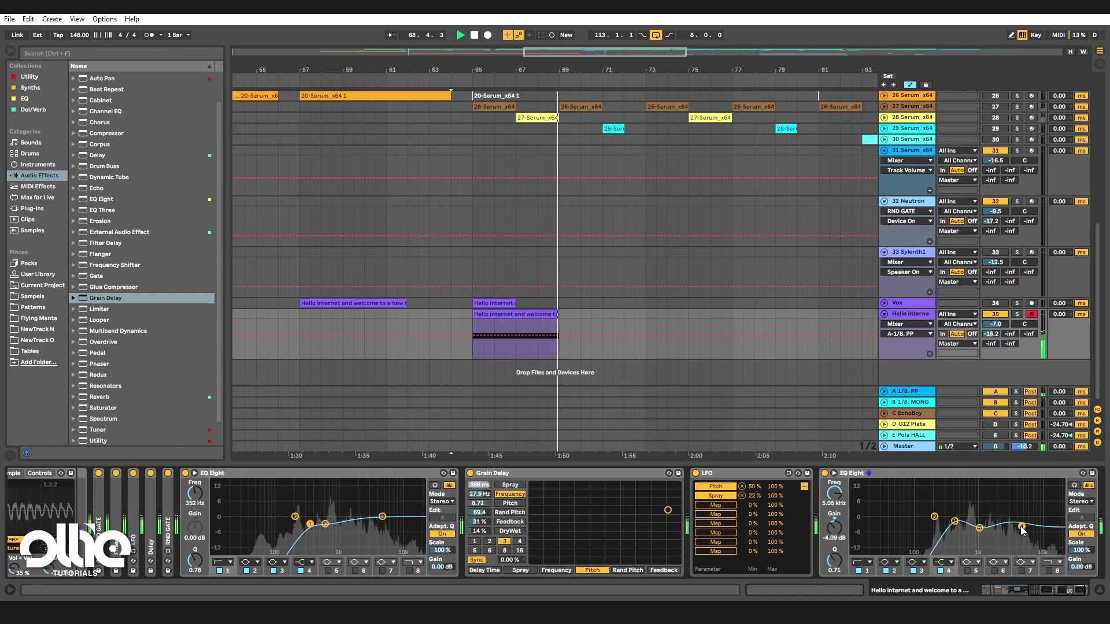
Bypass the Grain Delay to audition the Delay alone, and set the Delay's feedback to 61 % and dry/wet to 48 %.
{"action": "left_click", "coordinate": [470, 473]}
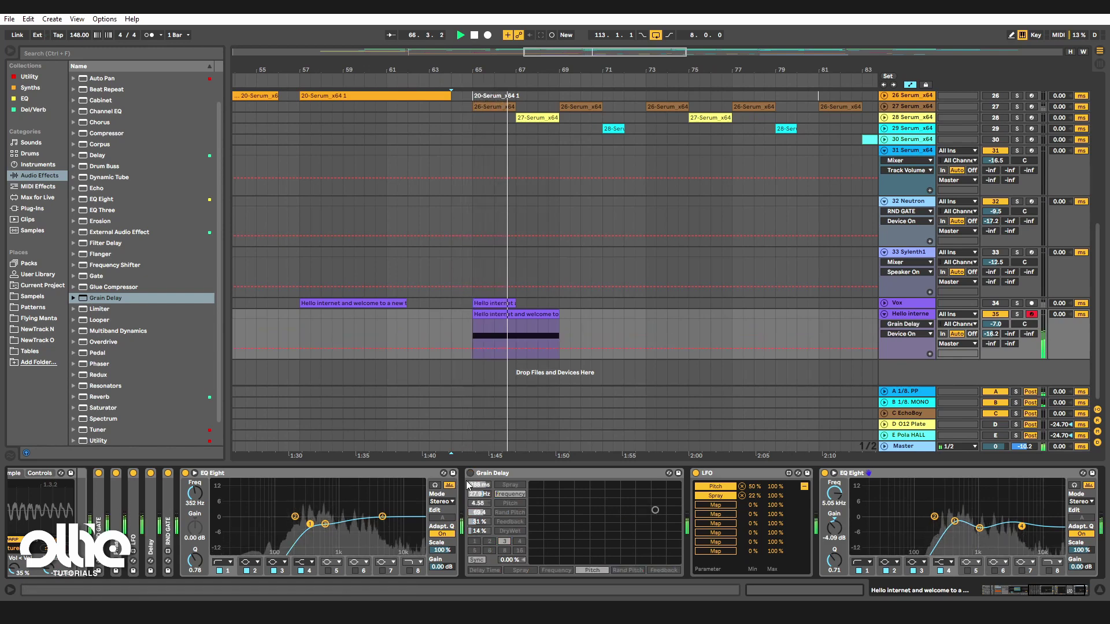
{"action": "double_click", "coordinate": [151, 537]}
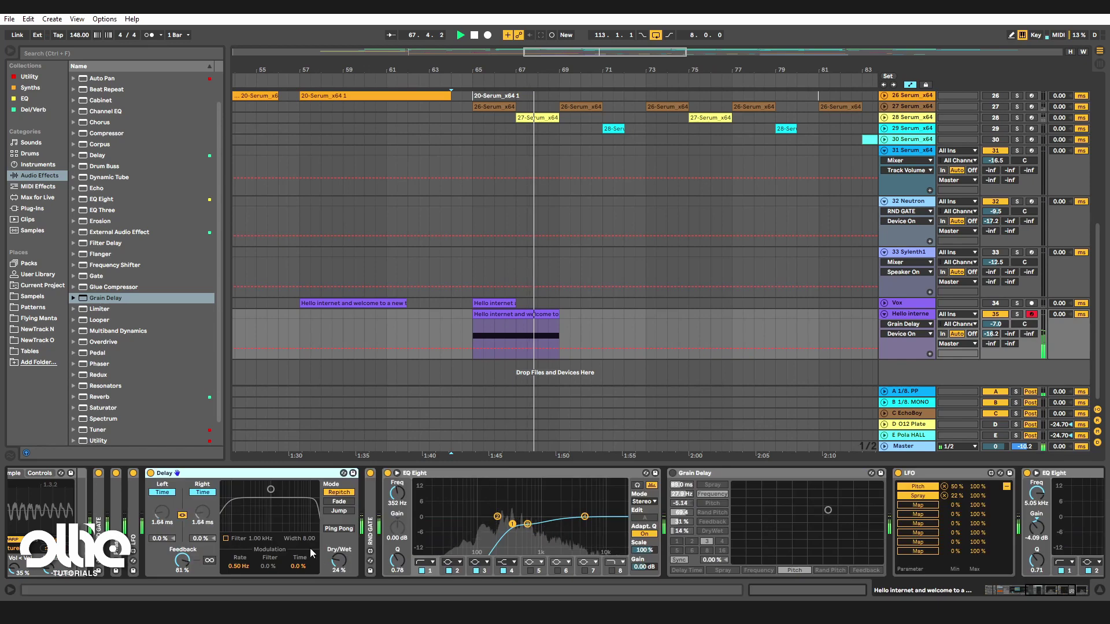
{"action": "left_click_drag", "start_coordinate": [339, 561], "coordinate": [338, 571]}
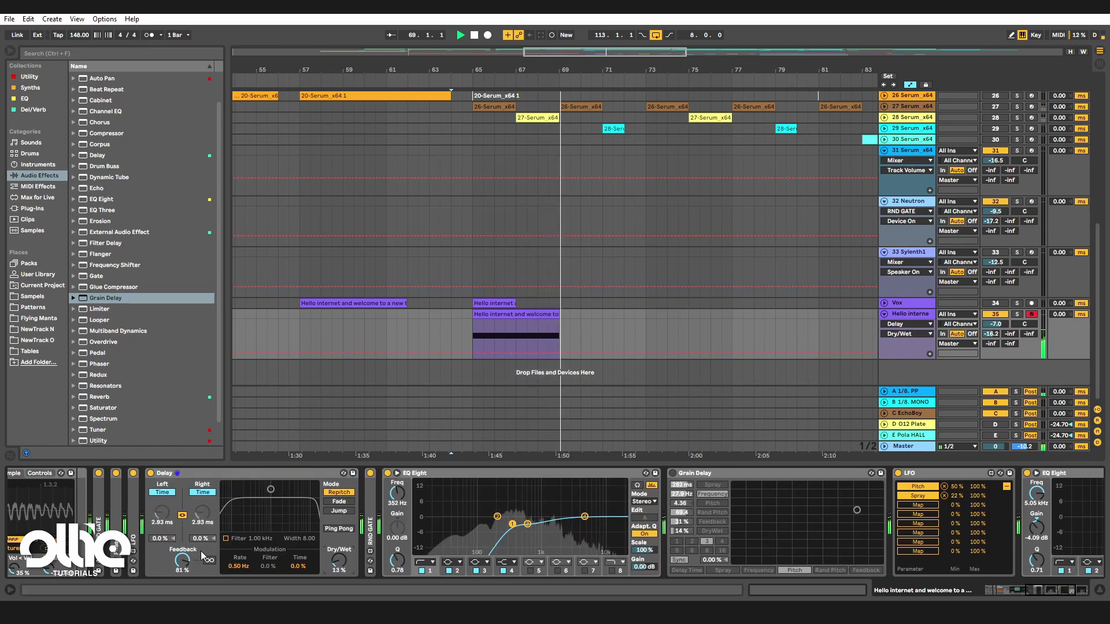
{"action": "left_click_drag", "start_coordinate": [182, 559], "coordinate": [182, 552]}
{"action": "left_click", "coordinate": [498, 327]}
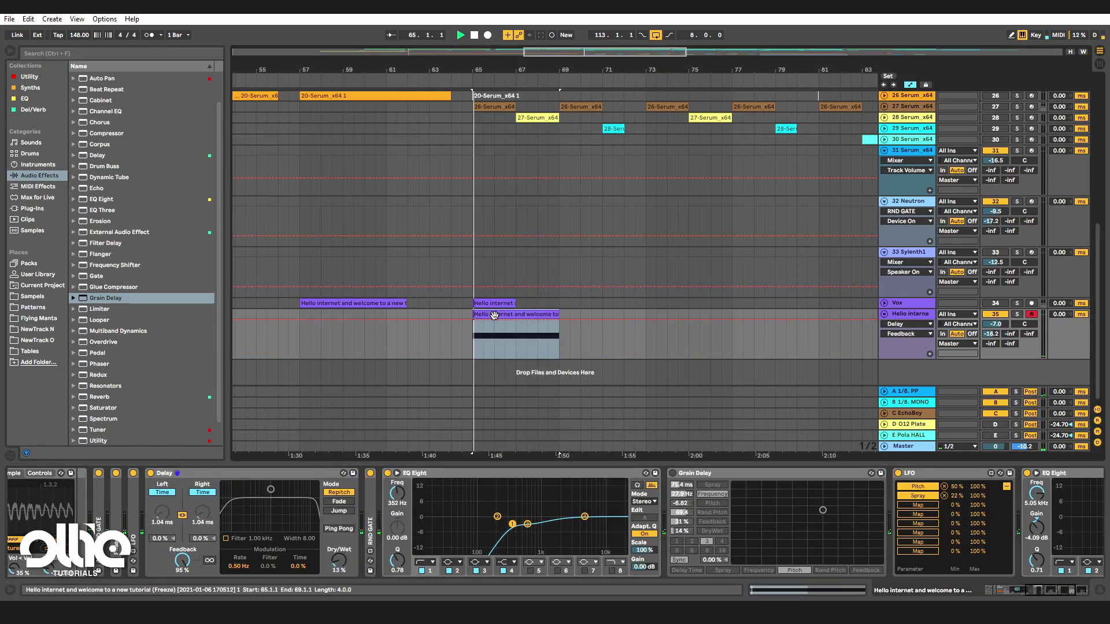
{"action": "key", "text": "space"}
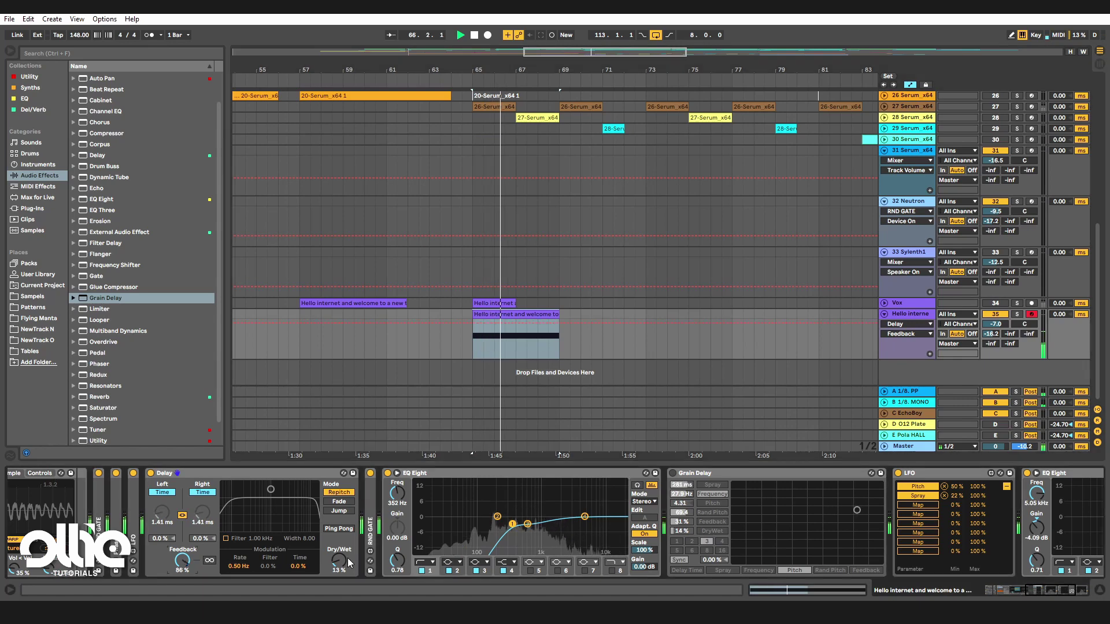
{"action": "left_click_drag", "start_coordinate": [341, 561], "coordinate": [340, 542]}
{"action": "left_click_drag", "start_coordinate": [182, 560], "coordinate": [182, 568]}
{"action": "left_click_drag", "start_coordinate": [339, 561], "coordinate": [339, 559]}
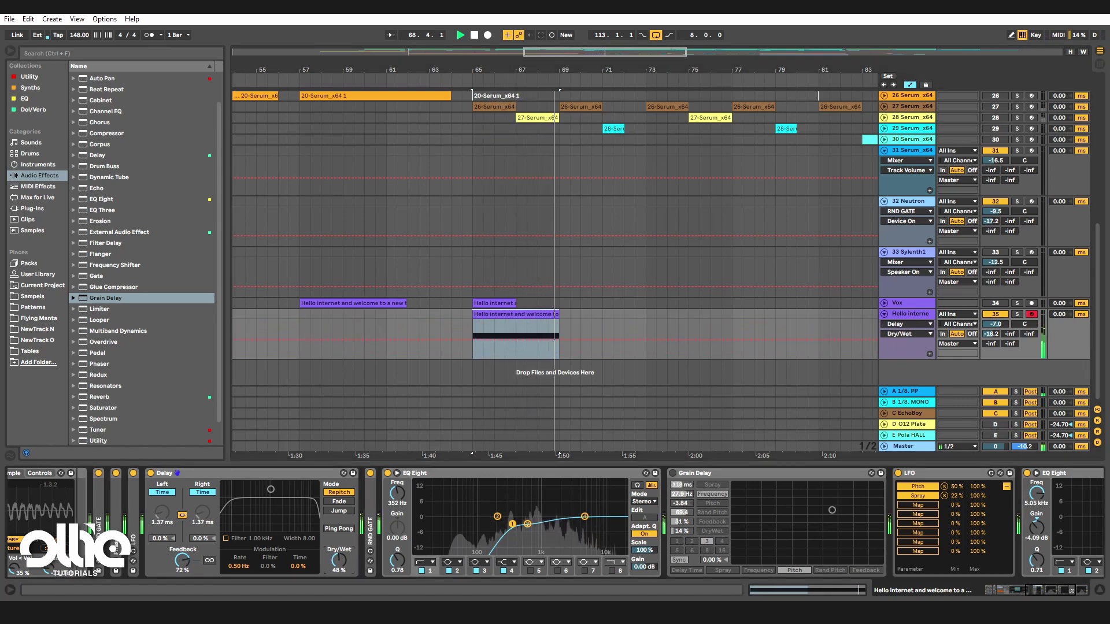
{"action": "left_click_drag", "start_coordinate": [182, 560], "coordinate": [182, 567]}
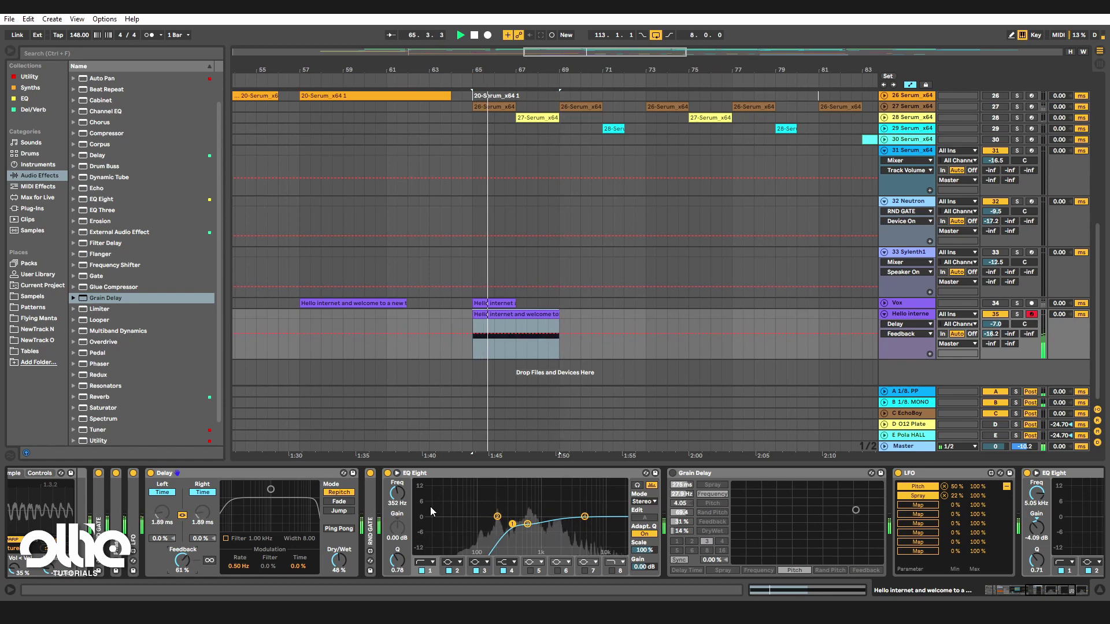
Set the maximum of the RND GATE LFO's left delay time mapping to 42 % and the Delay's dry/wet to 45 %.
{"action": "double_click", "coordinate": [370, 511]}
{"action": "left_click_drag", "start_coordinate": [448, 487], "coordinate": [447, 478]}
{"action": "left_click_drag", "start_coordinate": [339, 559], "coordinate": [339, 560]}
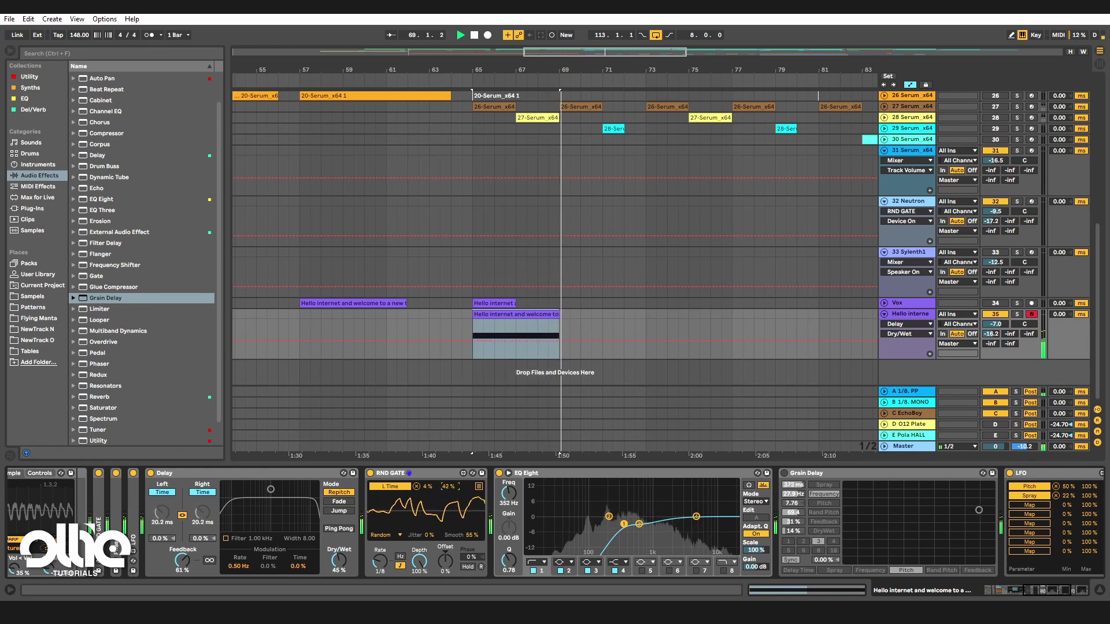
Turn the Grain Delay back on and set its dry/wet to 22 %.
{"action": "left_click", "coordinate": [784, 474]}
{"action": "left_click_drag", "start_coordinate": [793, 531], "coordinate": [792, 526]}
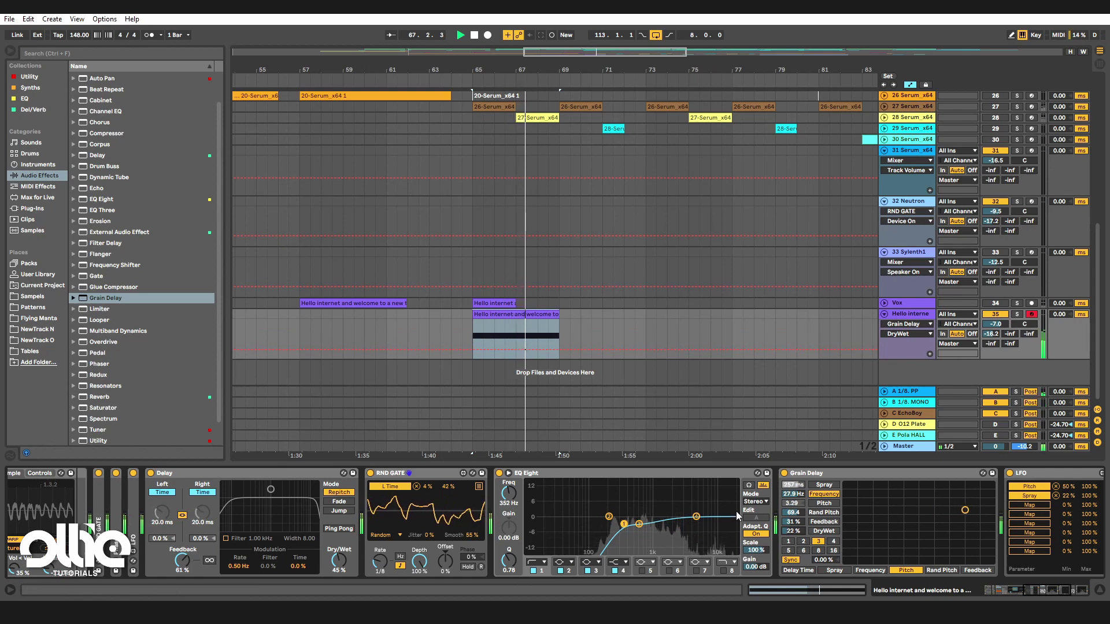
Collapse the first EQ Eight, RND GATE, Delay, Grain Delay and LFO devices in the vocal chop chain.
{"action": "double_click", "coordinate": [585, 474]}
{"action": "left_click", "coordinate": [407, 471]}
{"action": "double_click", "coordinate": [408, 474]}
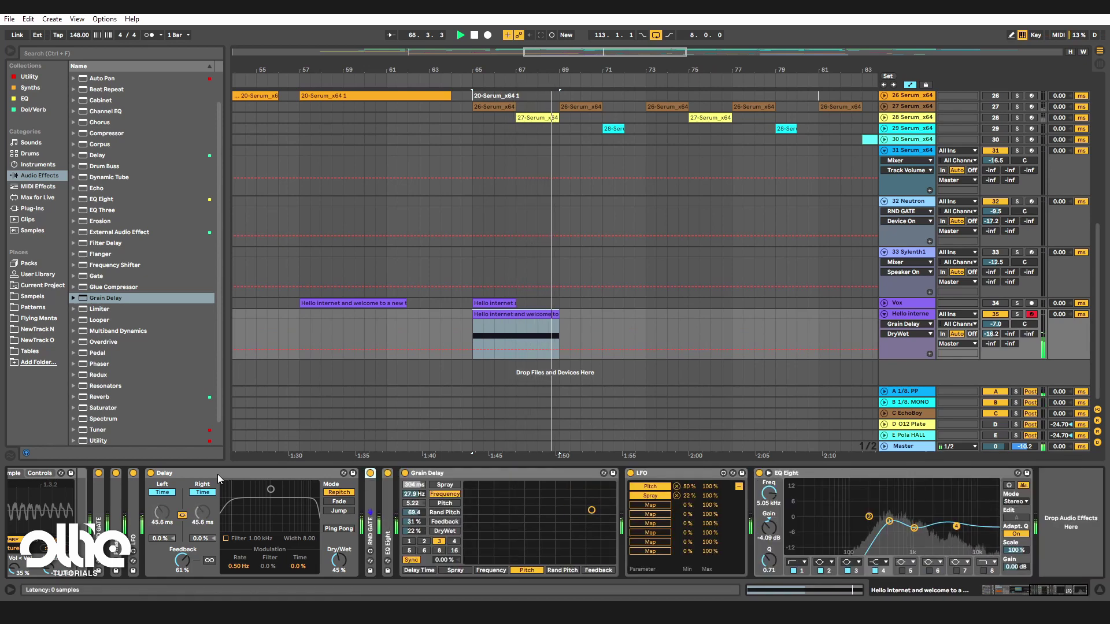
{"action": "double_click", "coordinate": [217, 474]}
{"action": "double_click", "coordinate": [331, 475]}
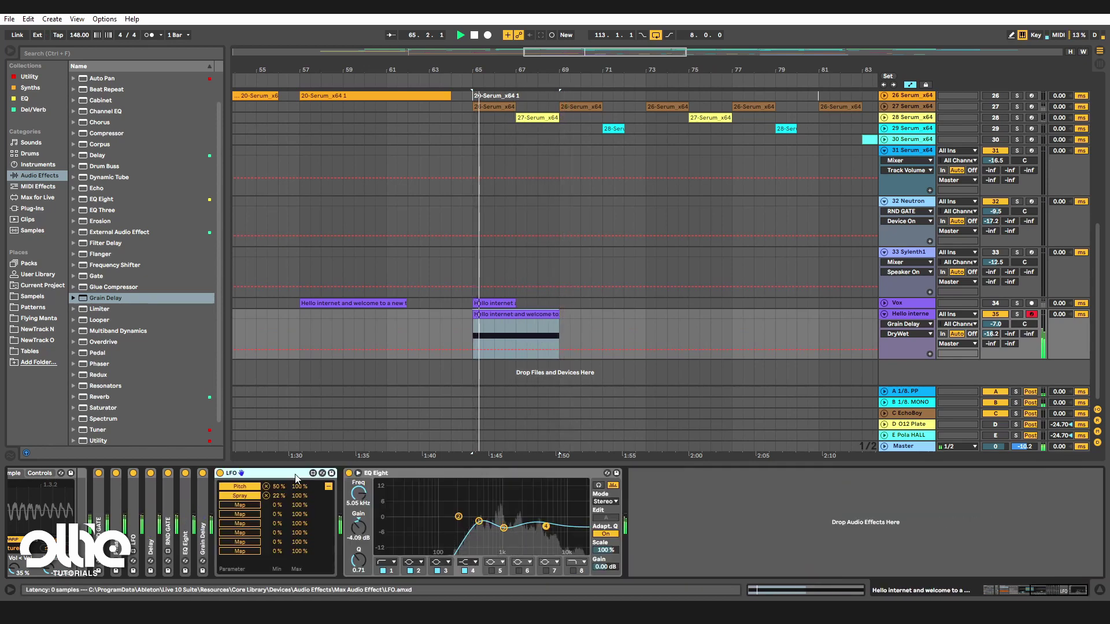
{"action": "double_click", "coordinate": [328, 474]}
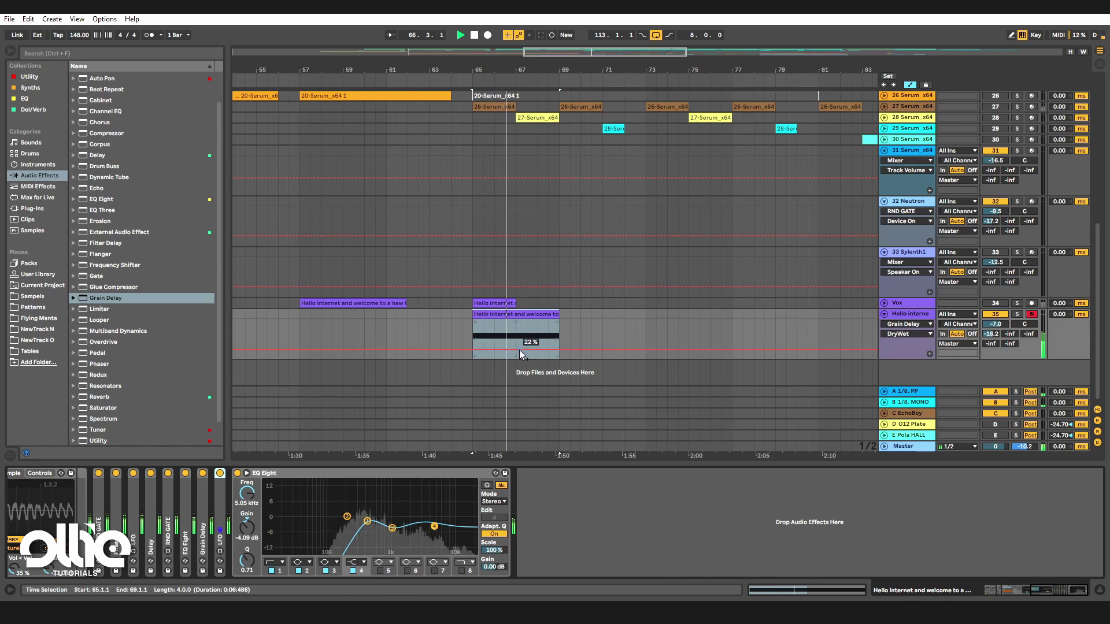
Solo the vocal chop track and set the last EQ Eight's first band to 445 Hz with a Q of 0.72.
{"action": "key", "text": "z"}
{"action": "key", "text": "x"}
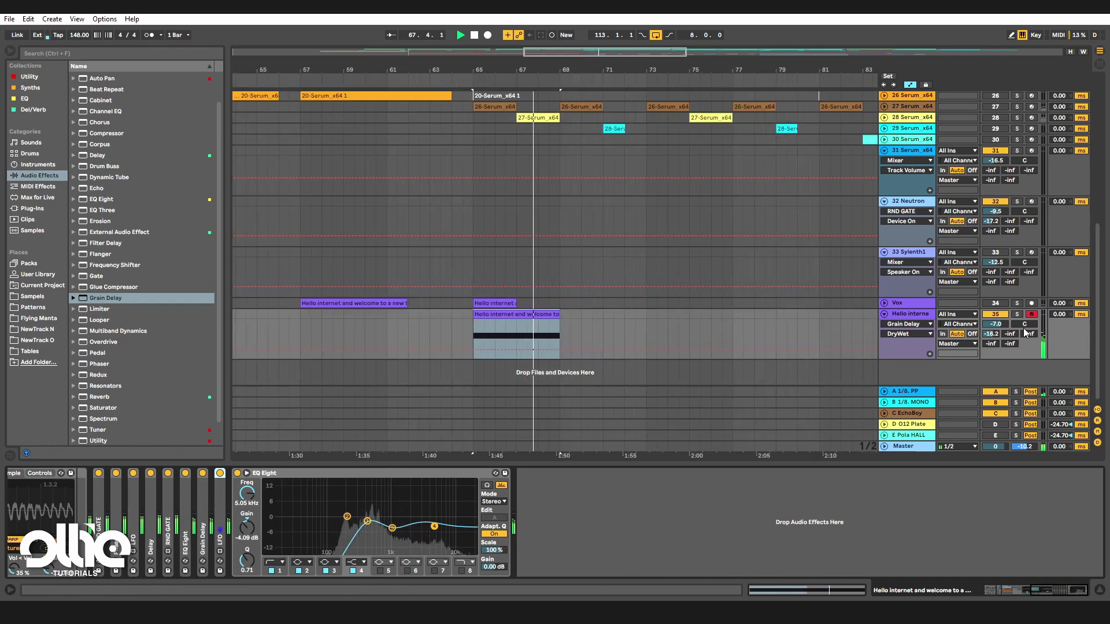
{"action": "key", "text": "s"}
{"action": "key", "text": "space"}
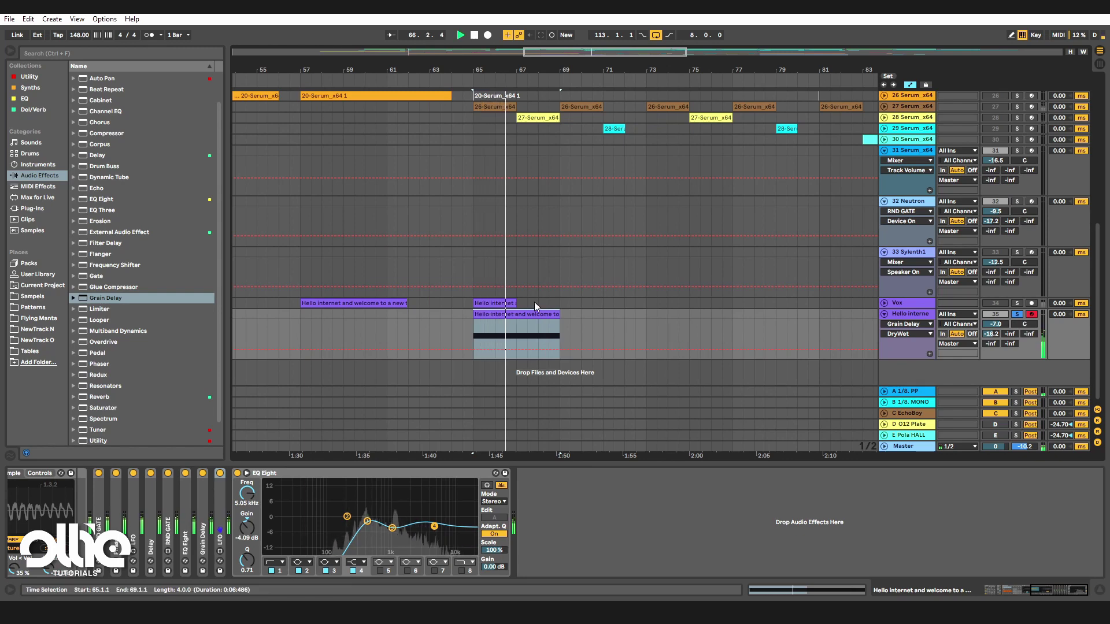
{"action": "scroll", "coordinate": [489, 325], "scroll_direction": "up", "scroll_amount": 10}
{"action": "scroll", "coordinate": [488, 323], "scroll_direction": "down", "scroll_amount": 10}
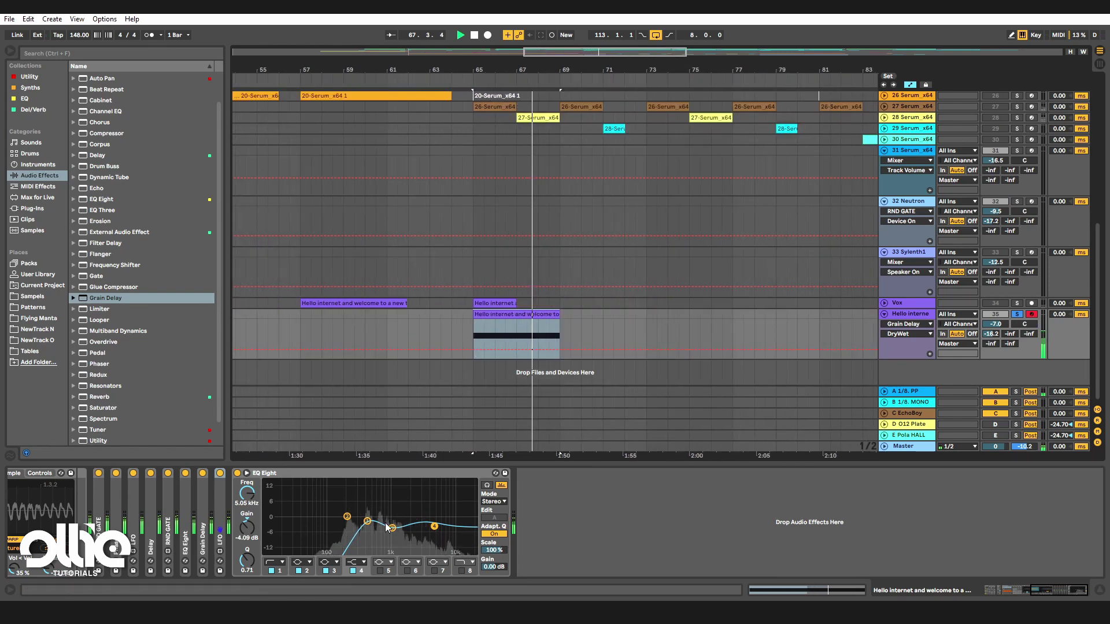
{"action": "left_click_drag", "start_coordinate": [367, 520], "coordinate": [368, 525]}
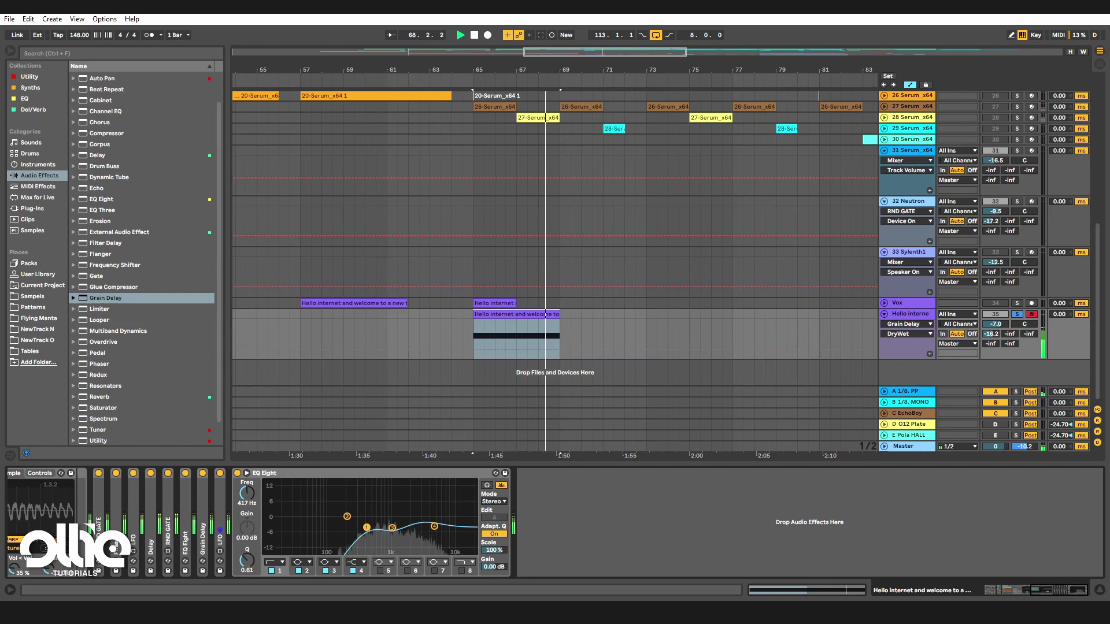
{"action": "left_click", "coordinate": [515, 349]}
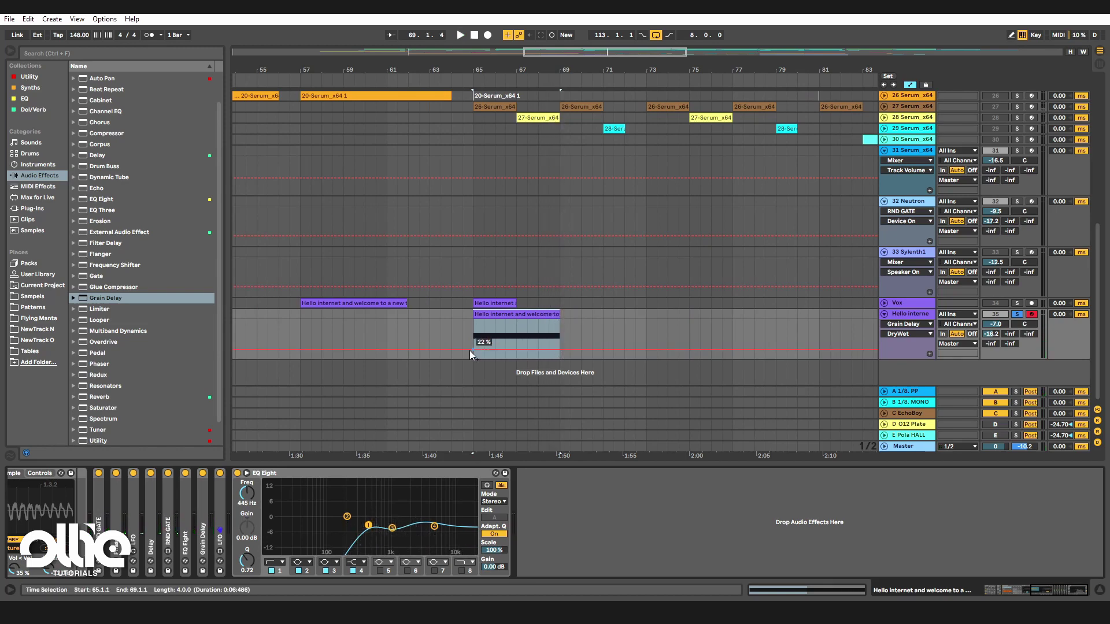
Insert a new audio track directly below the vocal chop track.
{"action": "right_click", "coordinate": [905, 313]}
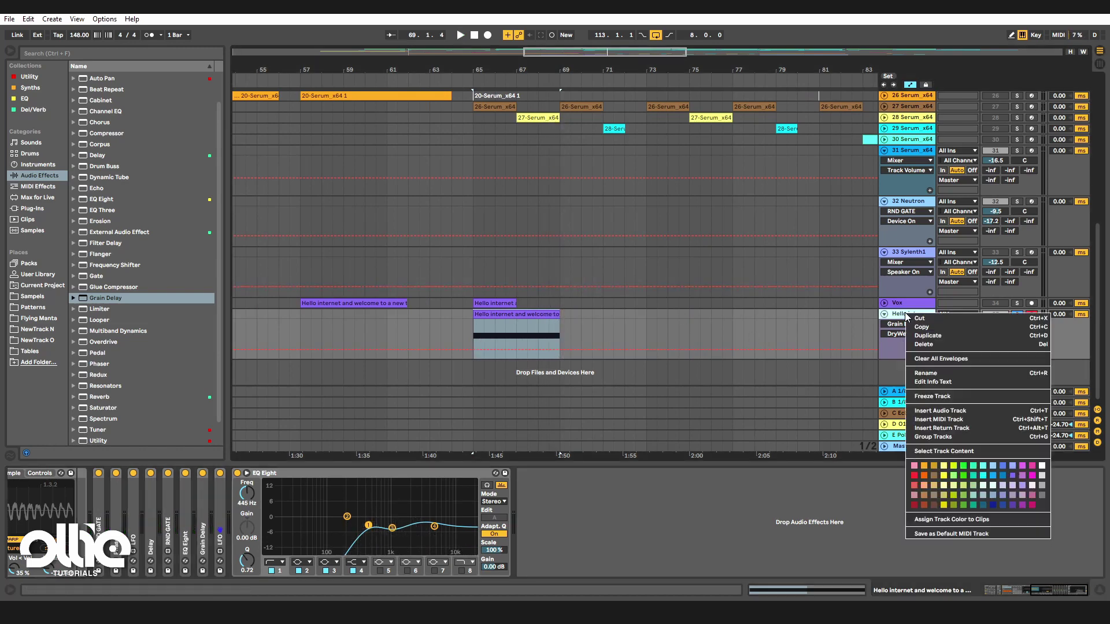
{"action": "left_click", "coordinate": [958, 412]}
{"action": "key", "text": "ctrl+t"}
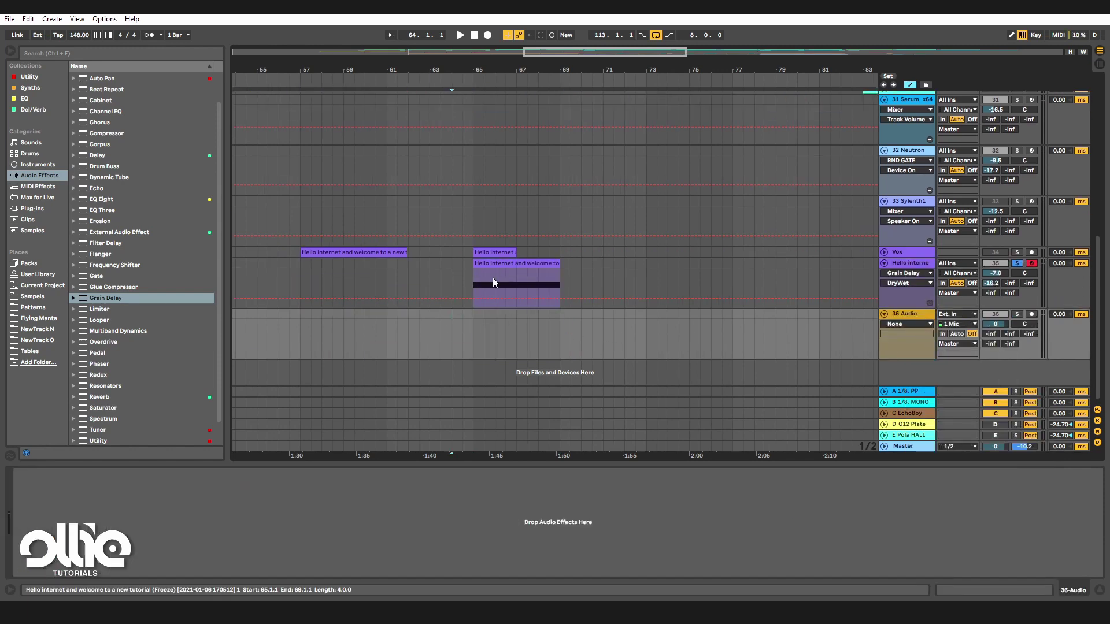
{"action": "scroll", "coordinate": [488, 272], "scroll_direction": "up", "scroll_amount": 3}
{"action": "left_click", "coordinate": [468, 287]}
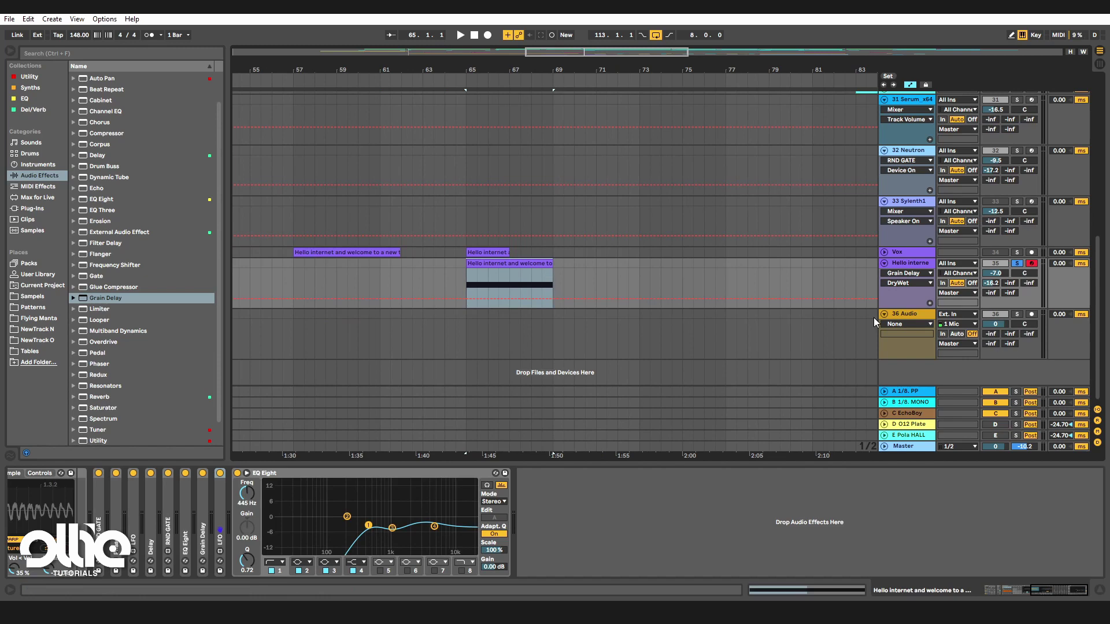
Set the new audio track's input to the vocal chop track, Post Mixer, with monitoring In, arm it and record the chops.
{"action": "left_click", "coordinate": [957, 314]}
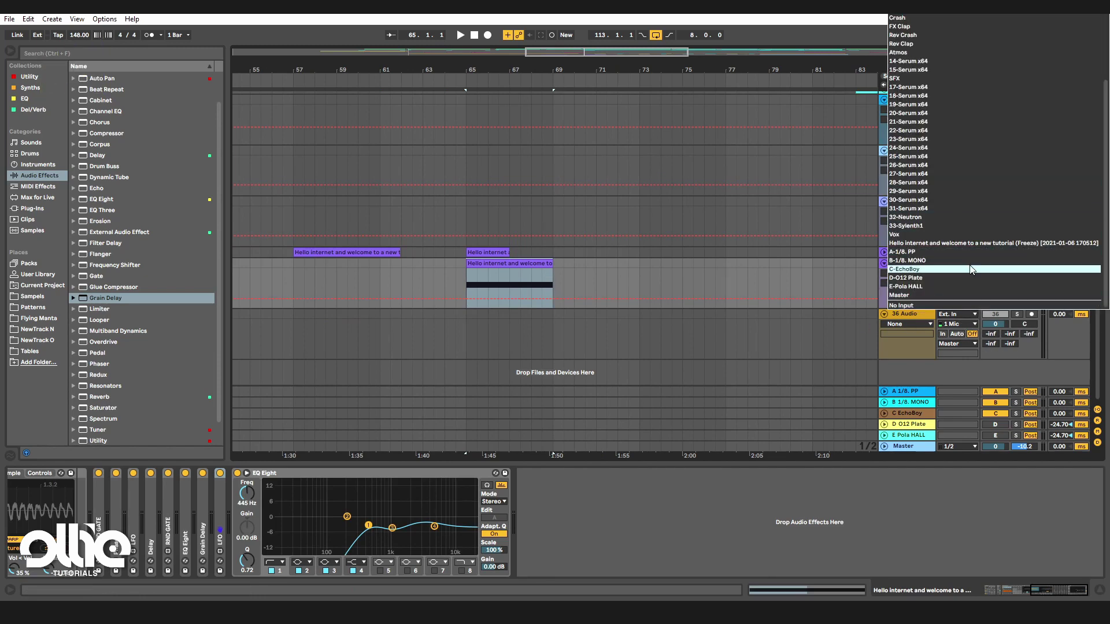
{"action": "left_click", "coordinate": [965, 225]}
{"action": "left_click", "coordinate": [943, 333]}
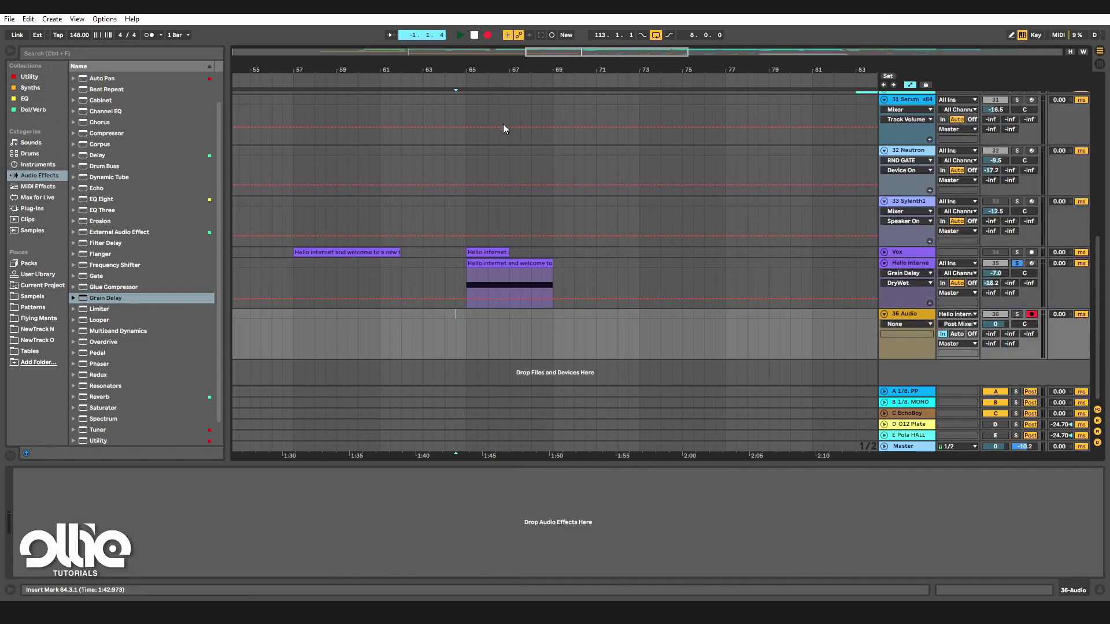
{"action": "key", "text": "F9"}
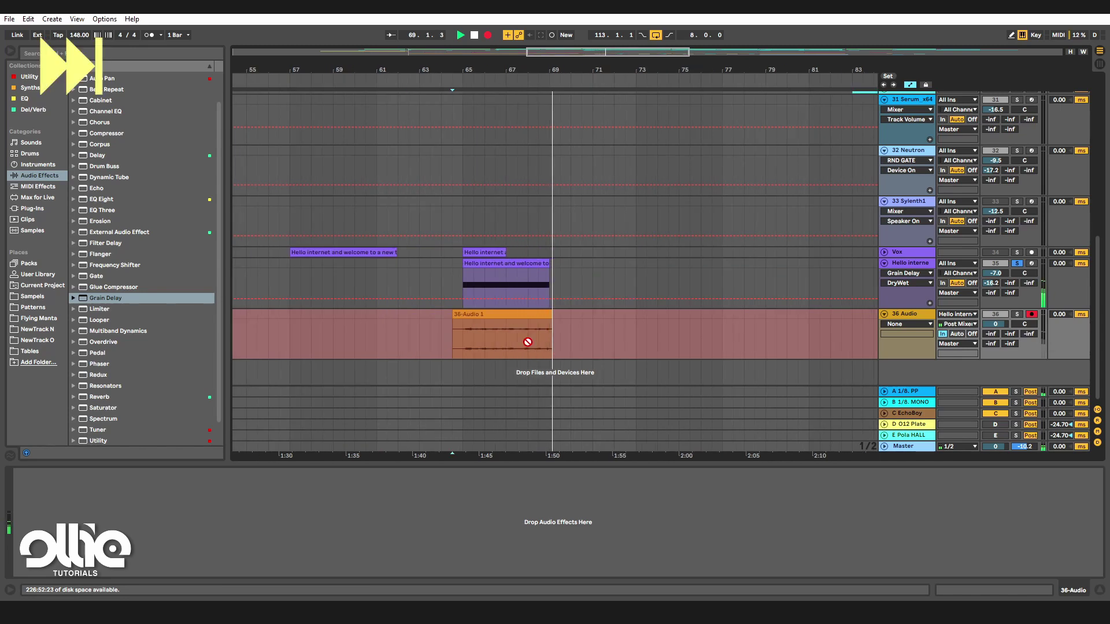
{"action": "key", "text": "space"}
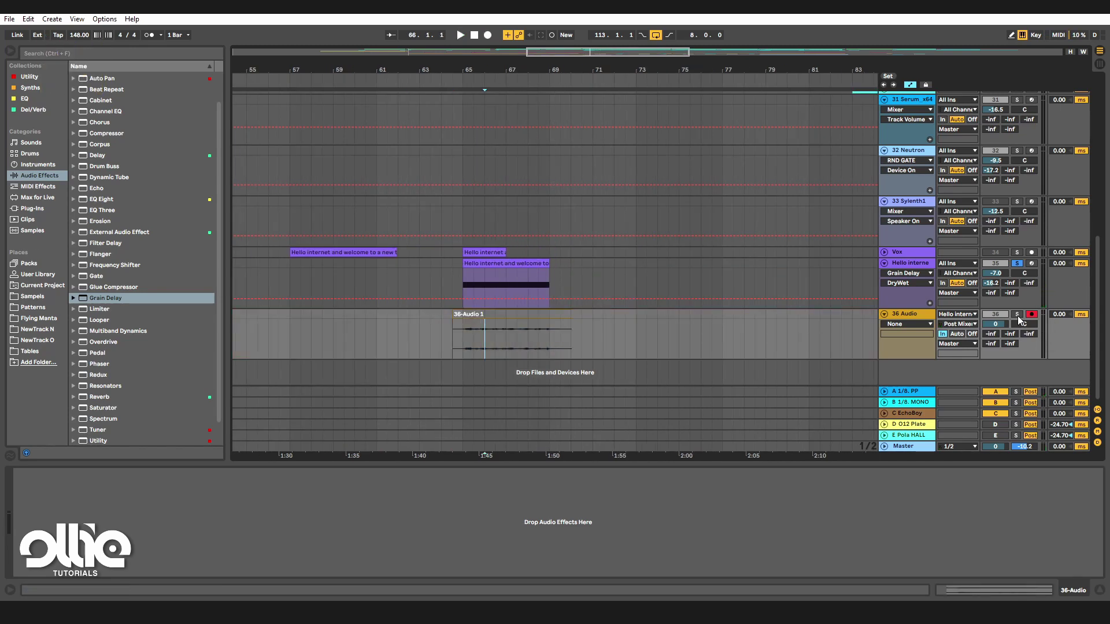
Move the recorded clip to start at bar 65 and set its sample start to 2.1.1.
{"action": "left_click_drag", "start_coordinate": [476, 317], "coordinate": [487, 317]}
{"action": "double_click", "coordinate": [487, 317]}
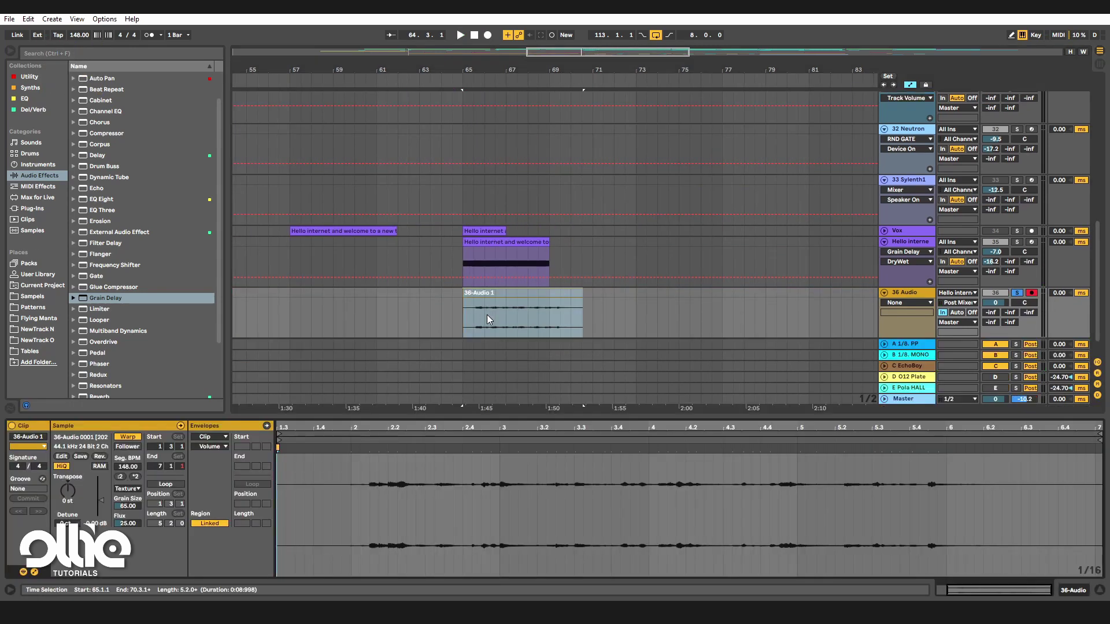
{"action": "left_click_drag", "start_coordinate": [283, 440], "coordinate": [354, 454]}
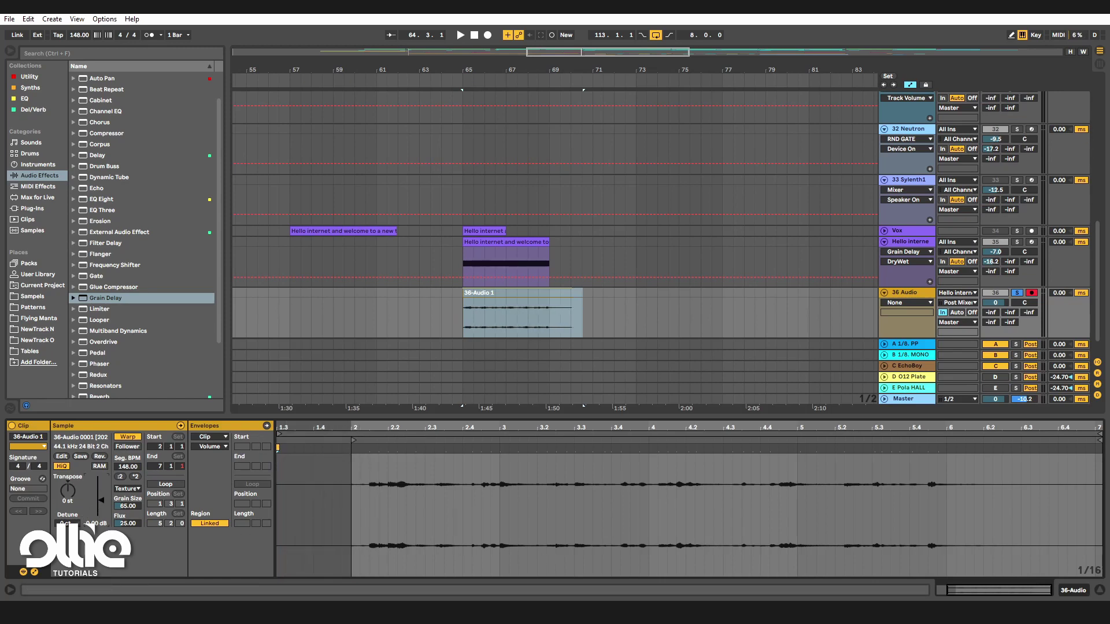
Raise the recorded clip's gain and switch the audio track's monitoring to Off.
{"action": "left_click_drag", "start_coordinate": [101, 500], "coordinate": [101, 487]}
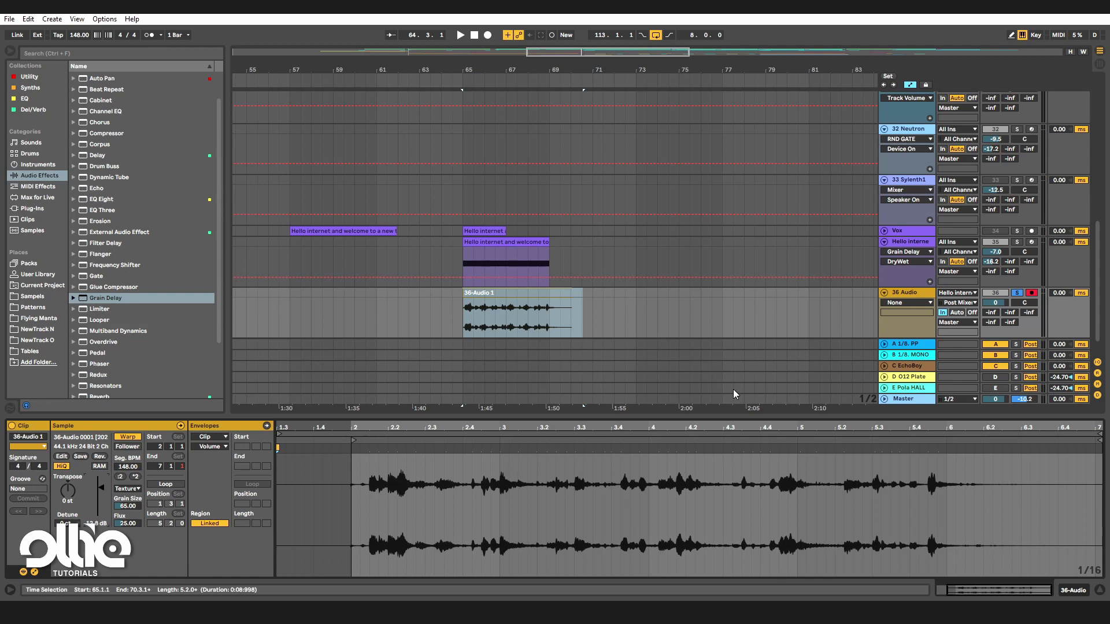
{"action": "left_click", "coordinate": [971, 312]}
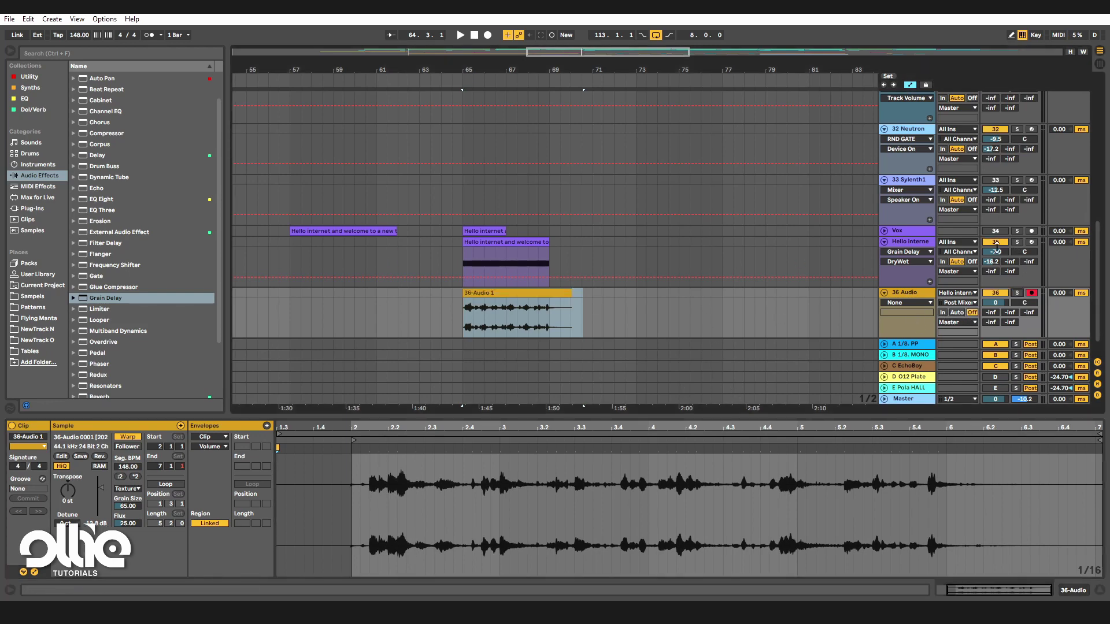
Deactivate the vocal chop track and play the recorded clip with its audio track soloed at a volume of -8.3 dB.
{"action": "left_click", "coordinate": [997, 246]}
{"action": "left_click", "coordinate": [997, 236]}
{"action": "left_click", "coordinate": [996, 242]}
{"action": "scroll", "coordinate": [473, 301], "scroll_direction": "up", "scroll_amount": 3}
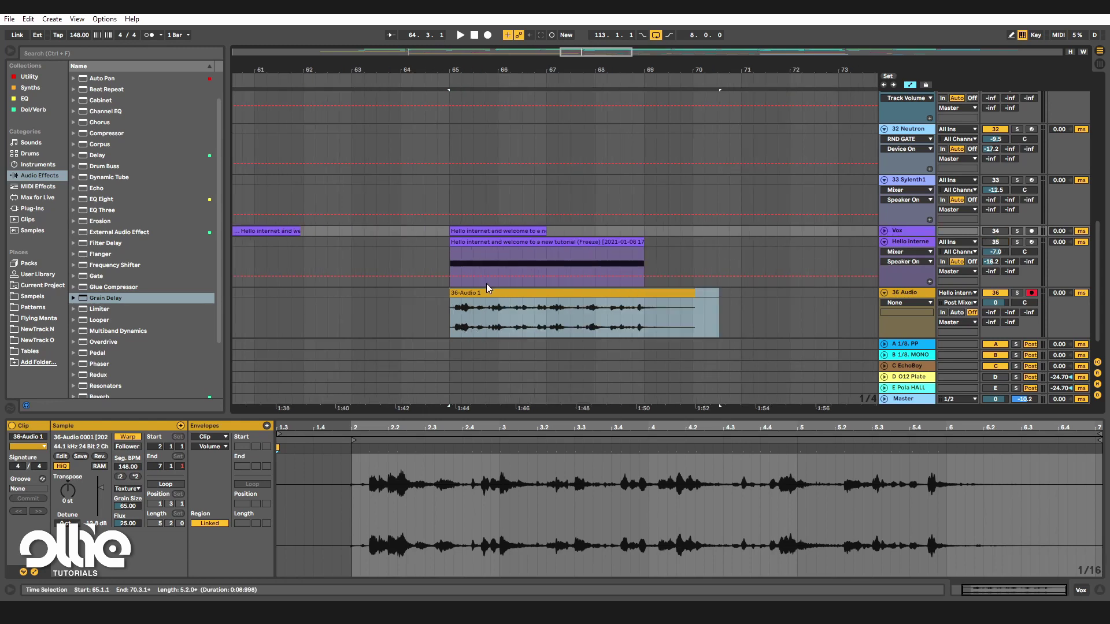
{"action": "mouse_move", "coordinate": [488, 300]}
{"action": "left_mouse_down"}
{"action": "mouse_move", "coordinate": [451, 300]}
{"action": "mouse_move", "coordinate": [490, 299]}
{"action": "left_mouse_up"}
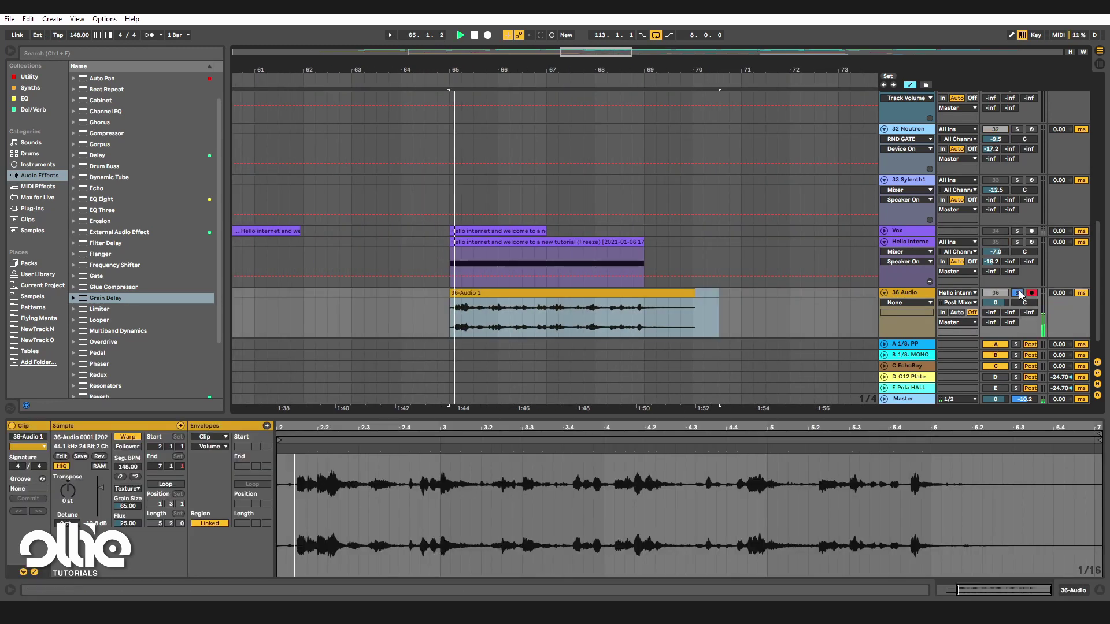
{"action": "left_click_drag", "start_coordinate": [1001, 302], "coordinate": [1002, 303]}
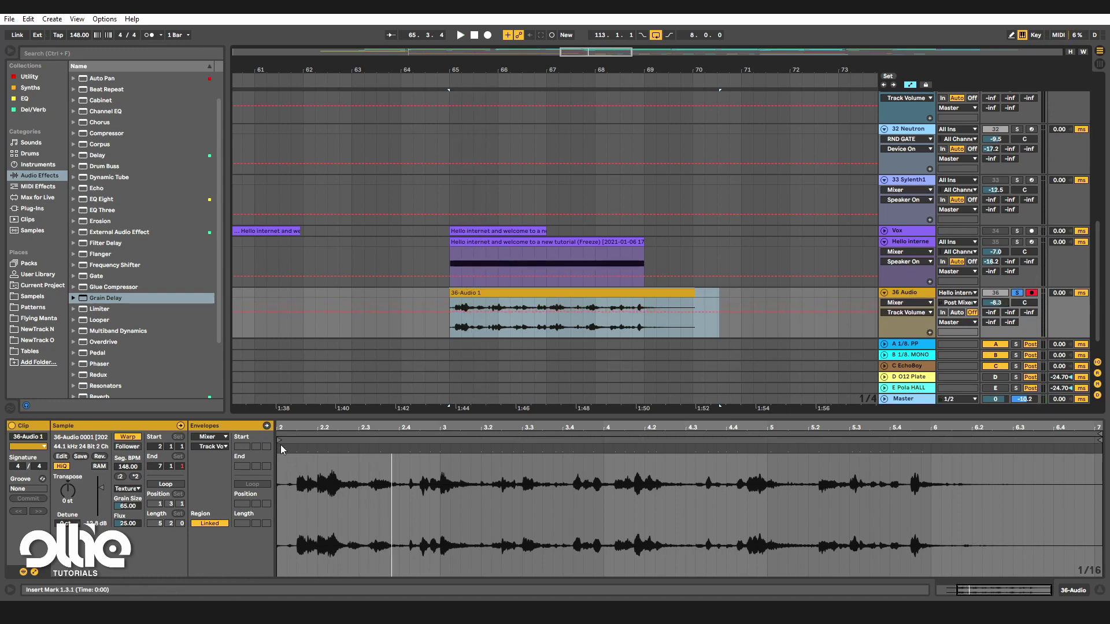
Set the recorded clip's sample start to 2.1.3, play it through and consolidate the clip.
{"action": "left_click_drag", "start_coordinate": [283, 449], "coordinate": [298, 445]}
{"action": "key", "text": "space"}
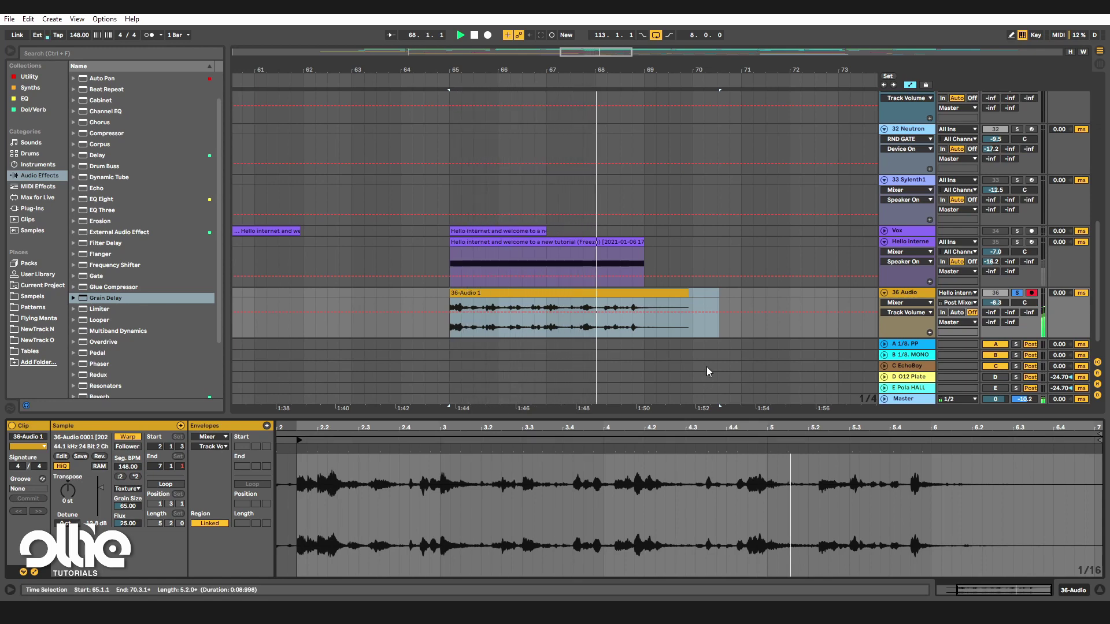
{"action": "key", "text": "space"}
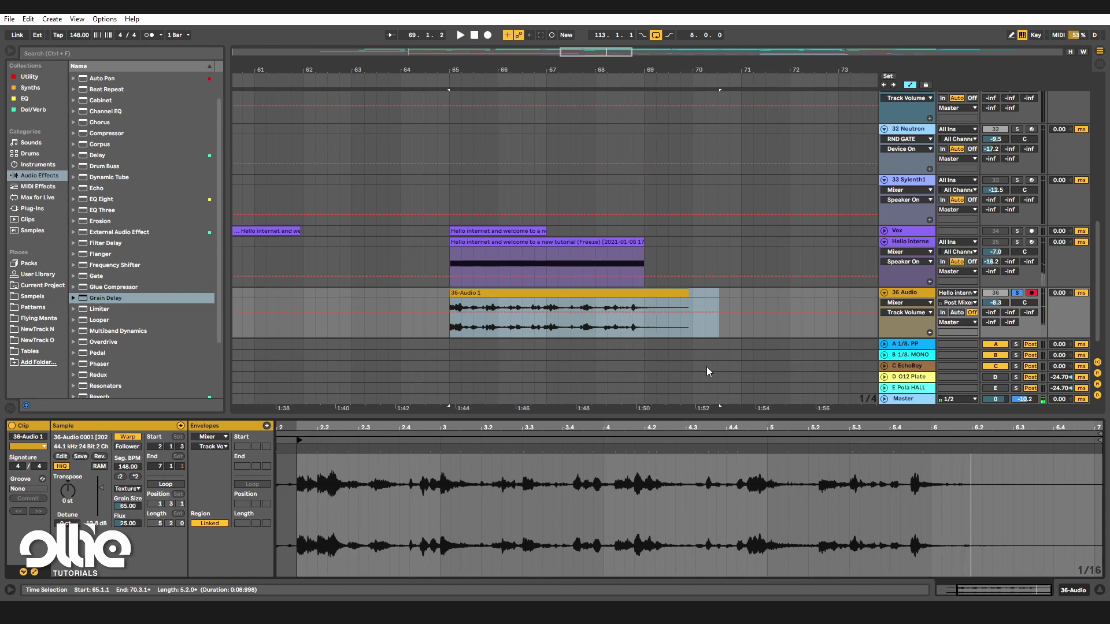
{"action": "left_click", "coordinate": [480, 299]}
{"action": "key", "text": "ctrl+j"}
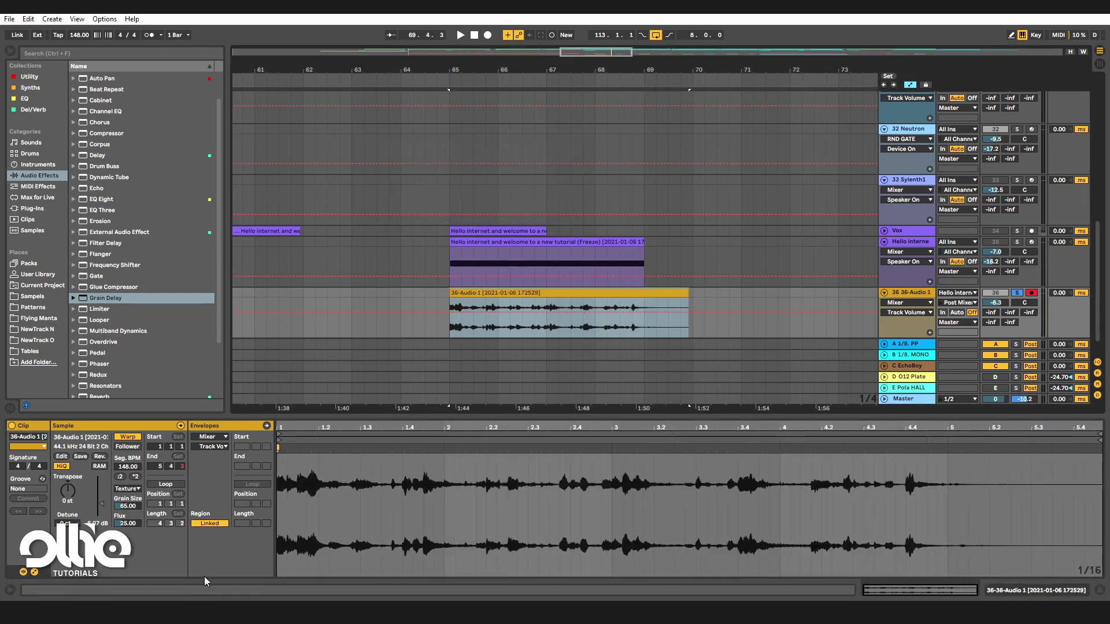
Set the consolidated clip's warp mode to Beats with Preserve at 1/16.
{"action": "left_click", "coordinate": [128, 489]}
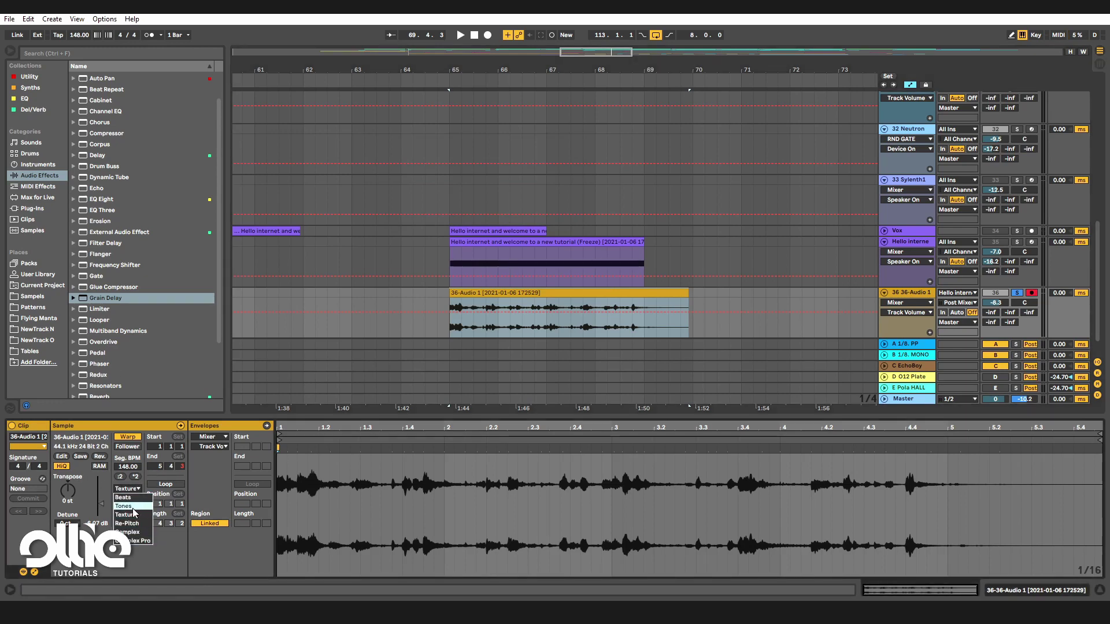
{"action": "left_click", "coordinate": [135, 498]}
{"action": "left_click", "coordinate": [133, 507]}
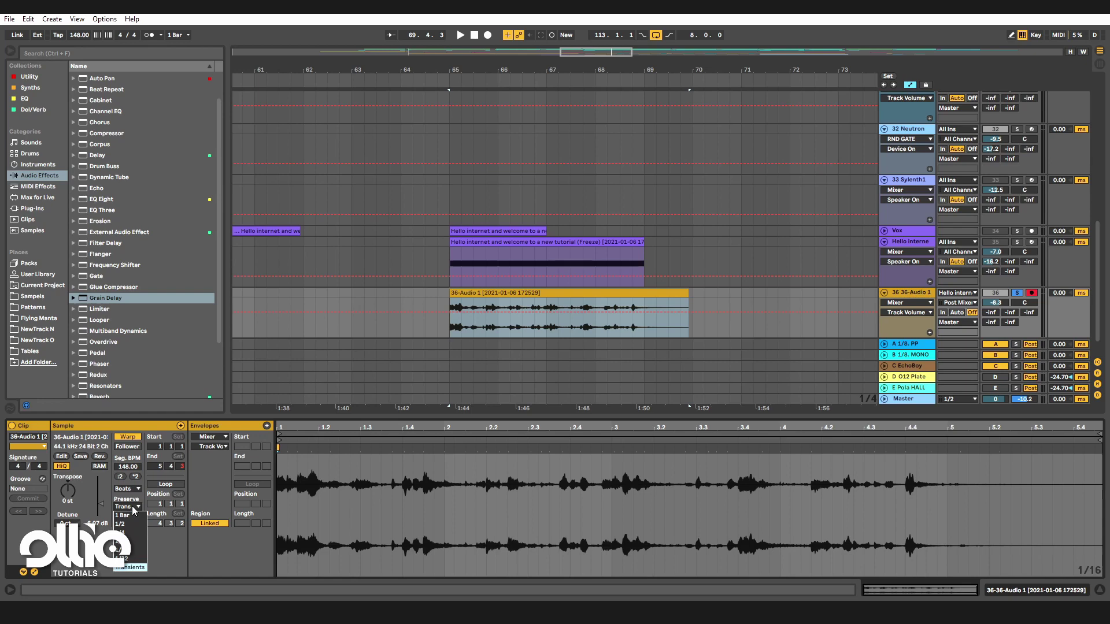
{"action": "left_click", "coordinate": [137, 550]}
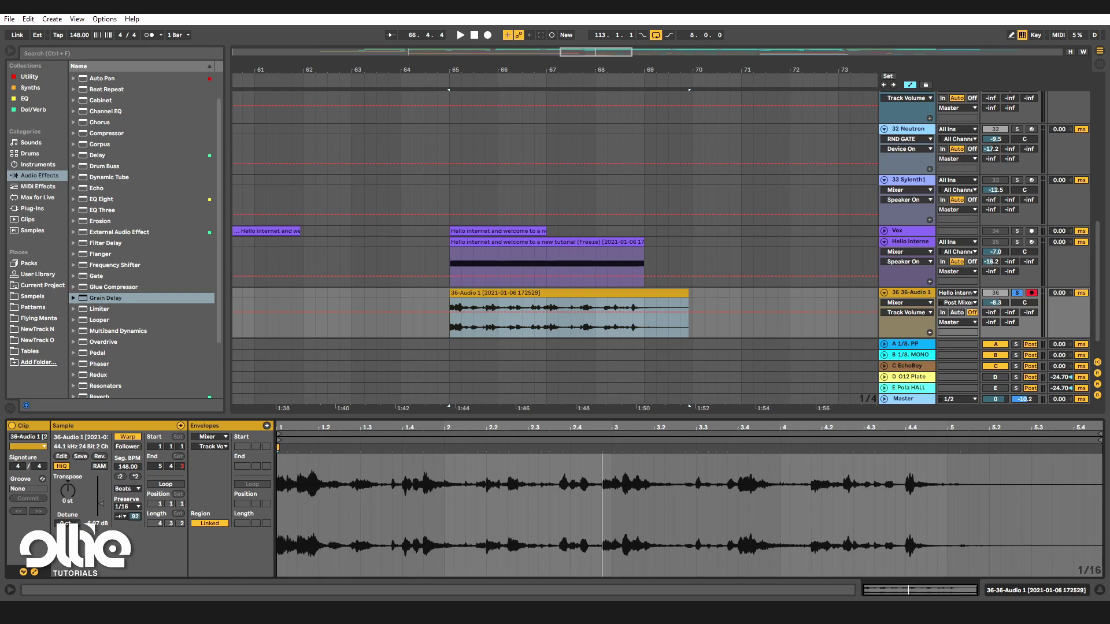
Audition the clip while varying its transient envelope, and set the envelope to 25.
{"action": "key", "text": "space"}
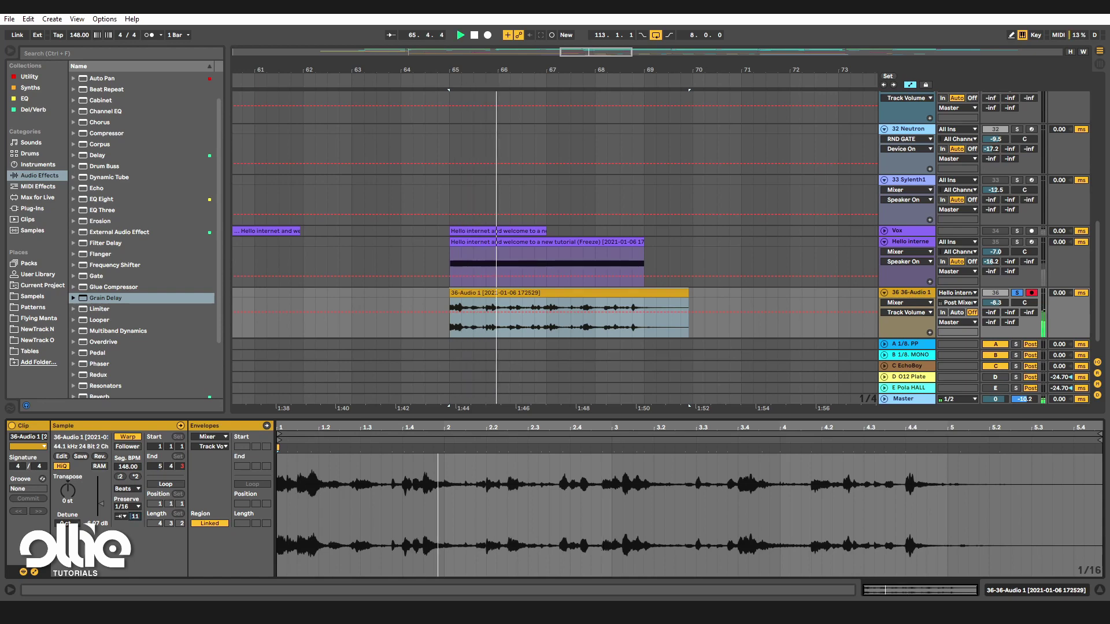
{"action": "left_click_drag", "start_coordinate": [134, 516], "coordinate": [134, 498]}
{"action": "key", "text": "space"}
{"action": "key", "text": "space"}
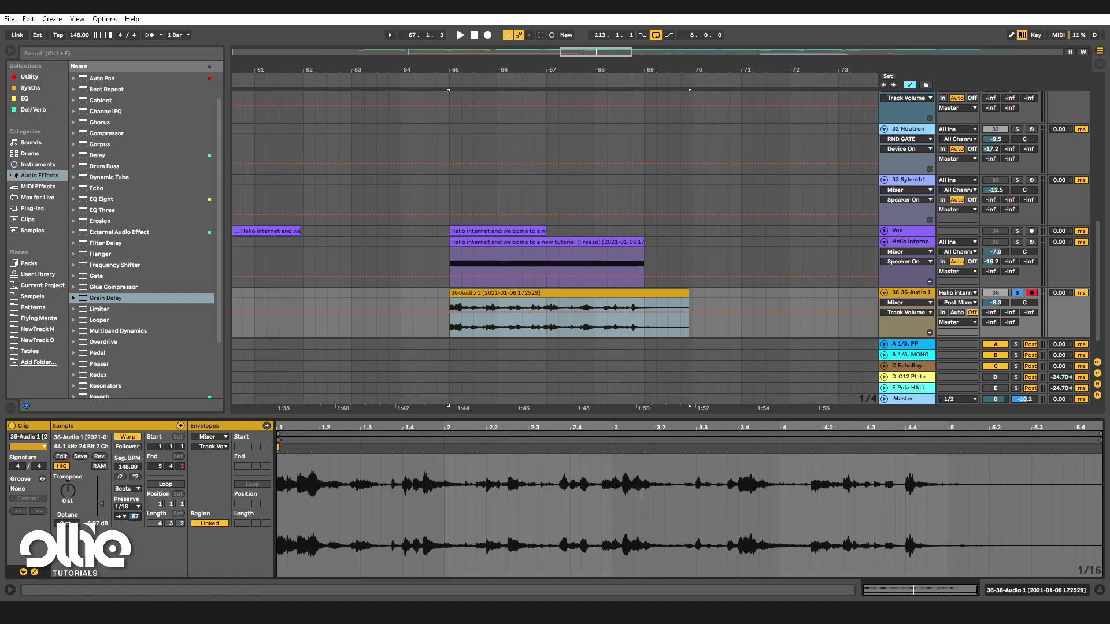
{"action": "left_click_drag", "start_coordinate": [135, 516], "coordinate": [135, 519]}
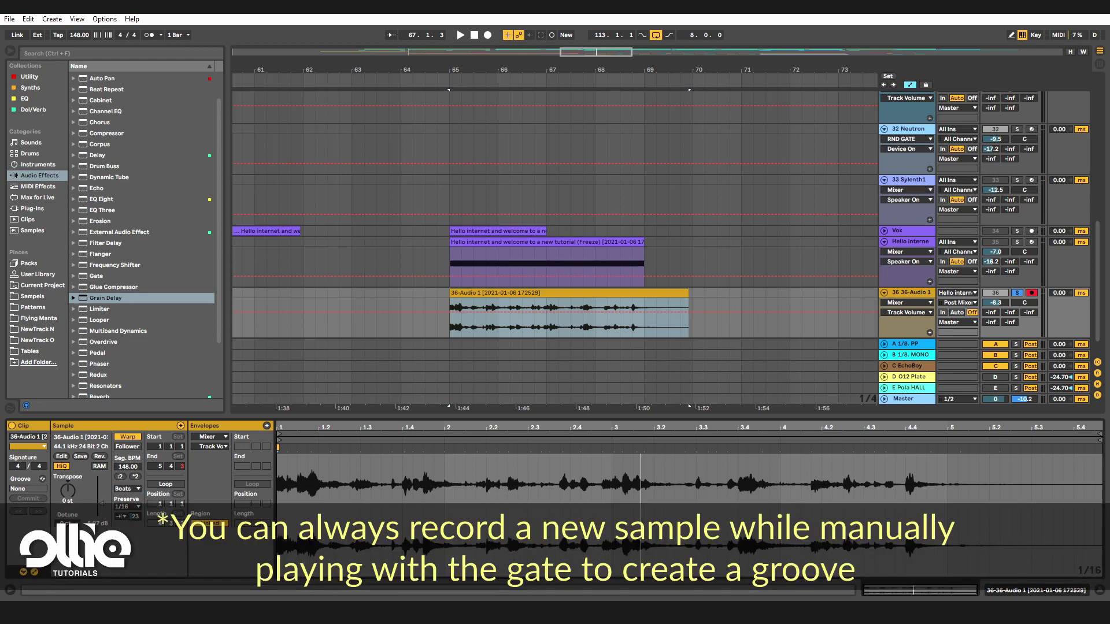
Unsolo the audio track, play from bar 64, and set its volume to -5.8 dB and send A to -12.2 dB.
{"action": "scroll", "coordinate": [467, 289], "scroll_direction": "down", "scroll_amount": 4}
{"action": "scroll", "coordinate": [467, 289], "scroll_direction": "up", "scroll_amount": 2}
{"action": "left_click", "coordinate": [457, 293]}
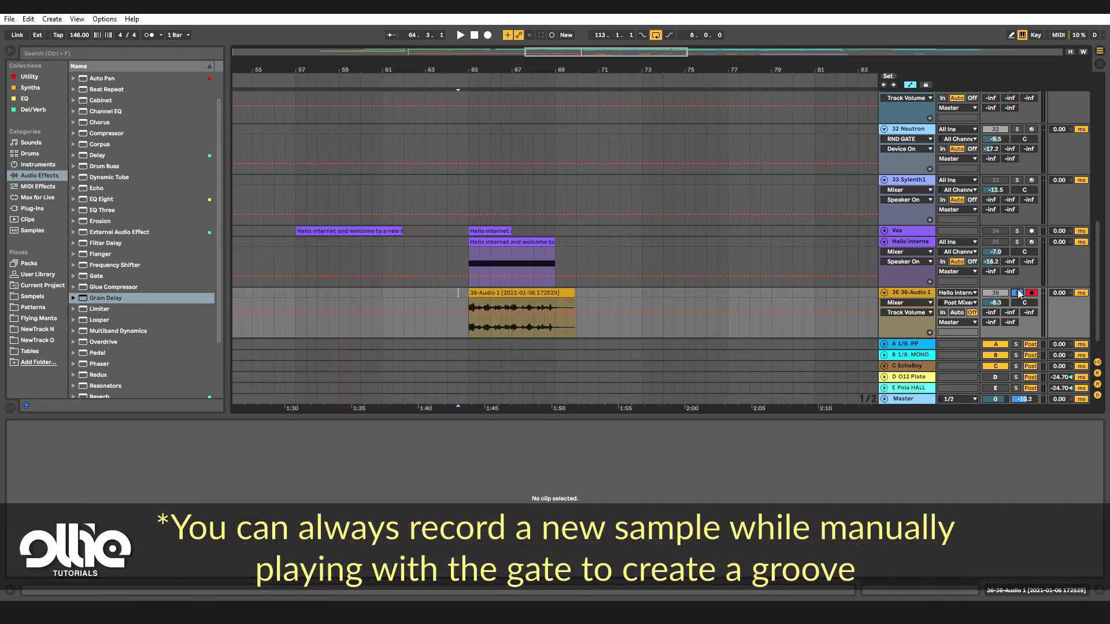
{"action": "left_click", "coordinate": [448, 294]}
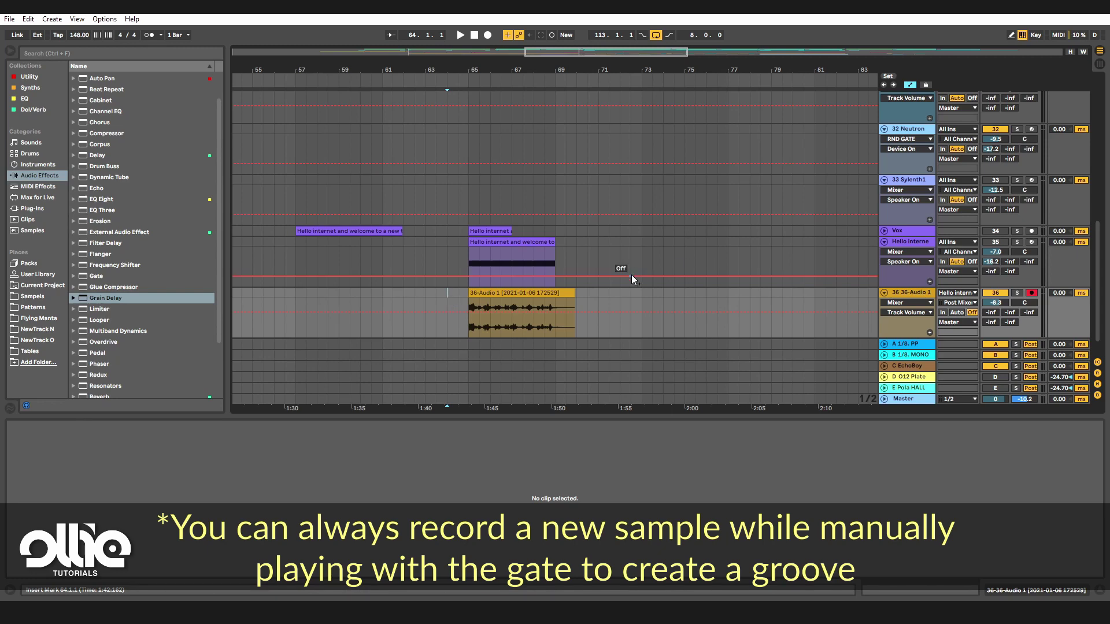
{"action": "key", "text": "space"}
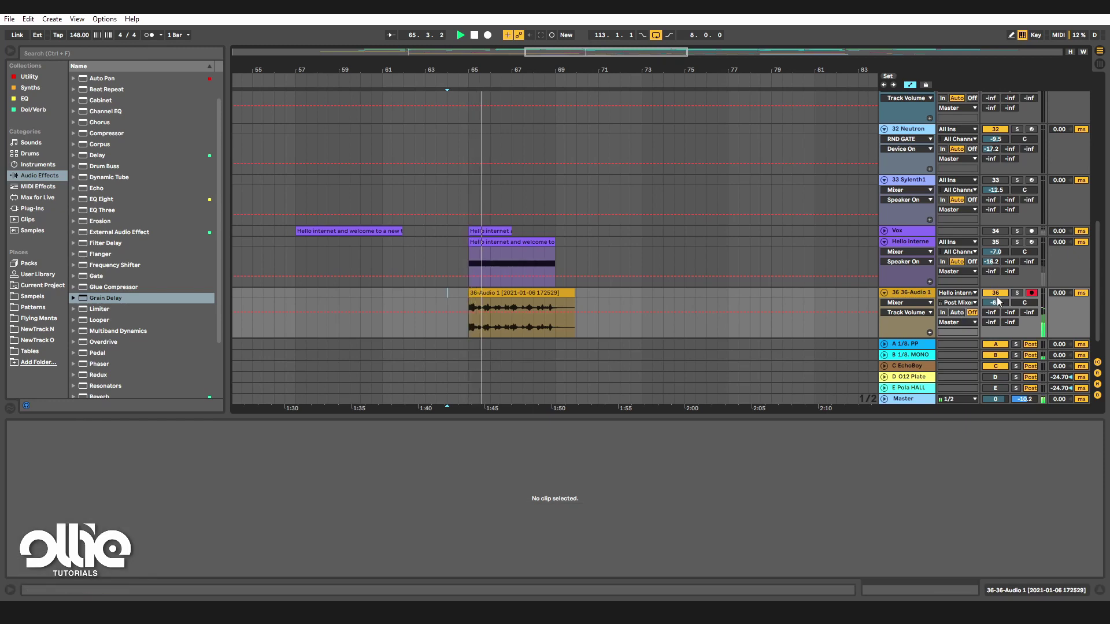
{"action": "left_click_drag", "start_coordinate": [995, 314], "coordinate": [996, 293]}
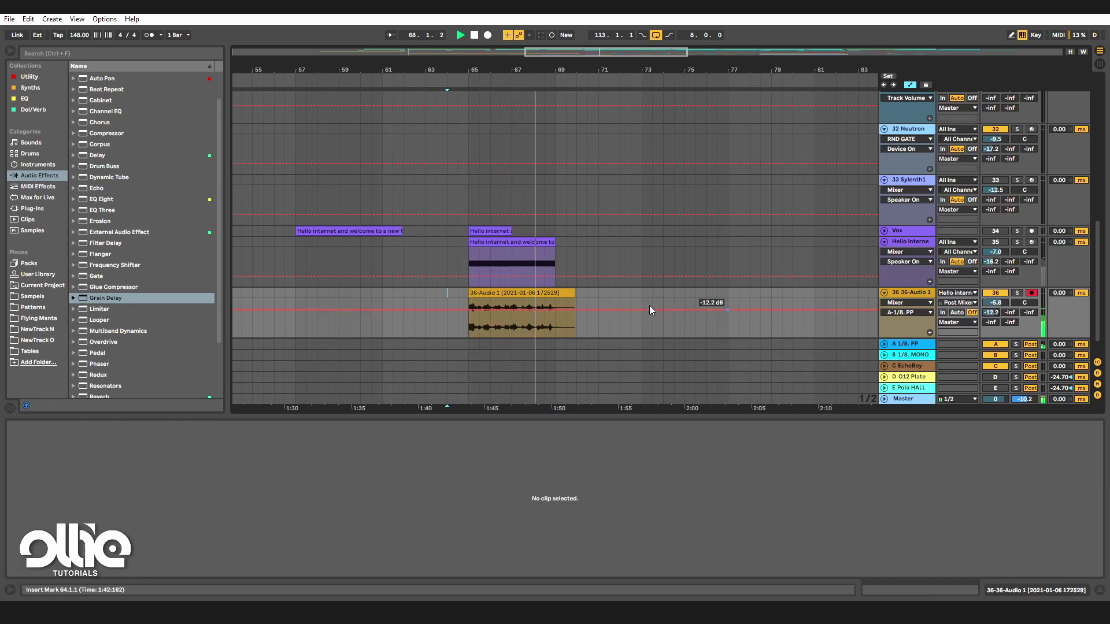
{"action": "scroll", "coordinate": [494, 295], "scroll_direction": "up", "scroll_amount": 4}
{"action": "scroll", "coordinate": [495, 294], "scroll_direction": "down", "scroll_amount": 2}
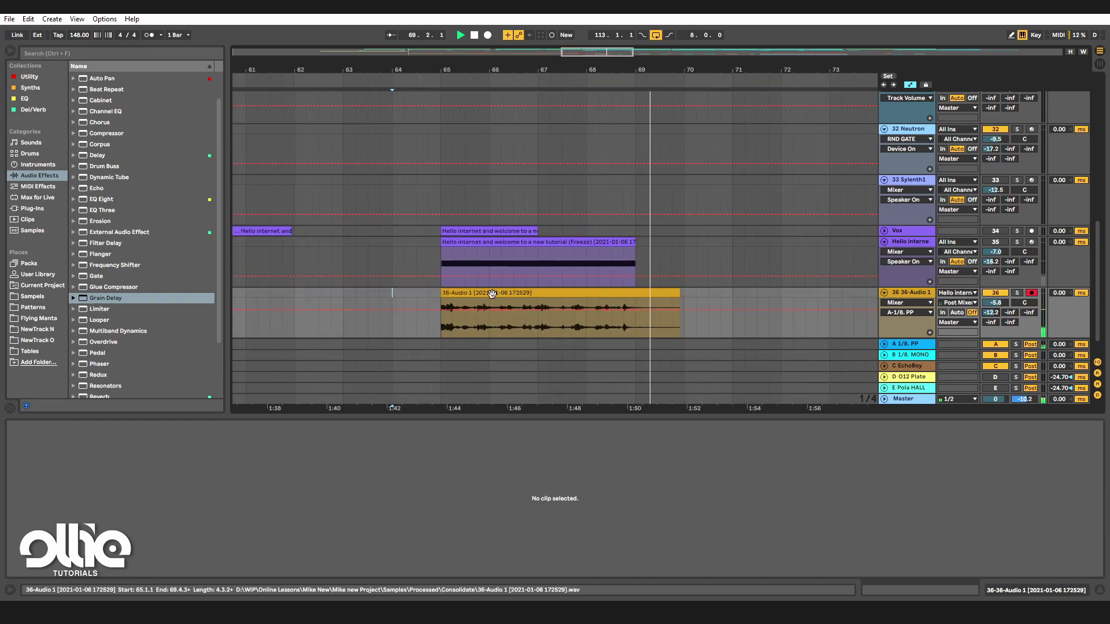
Stop playback and move the consolidated clip to start at bar 71.
{"action": "left_click", "coordinate": [489, 293]}
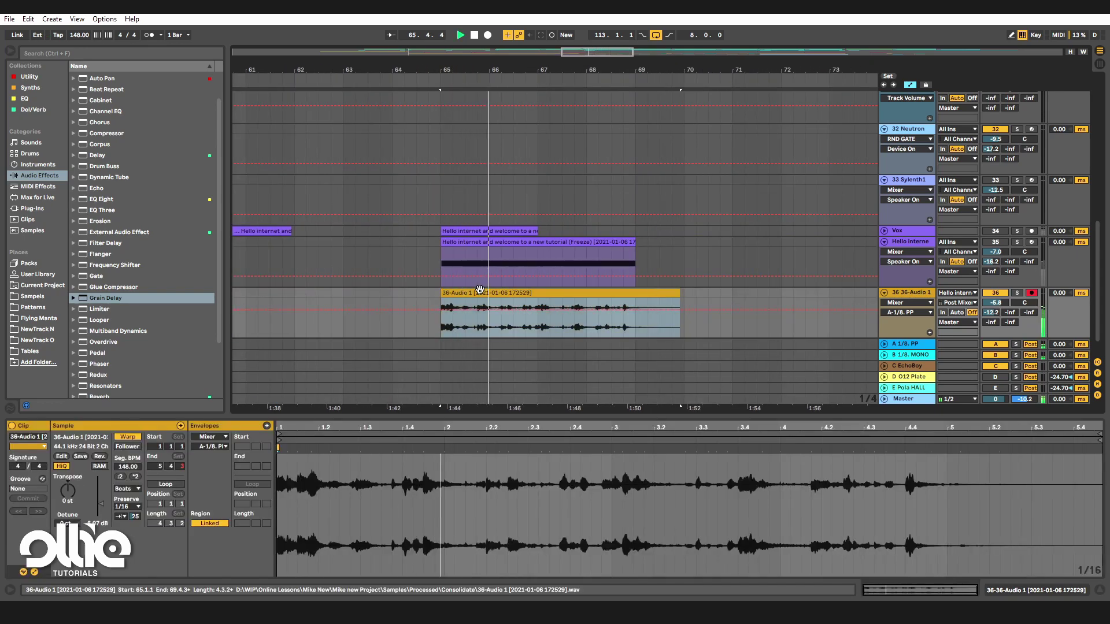
{"action": "scroll", "coordinate": [475, 291], "scroll_direction": "down", "scroll_amount": 2}
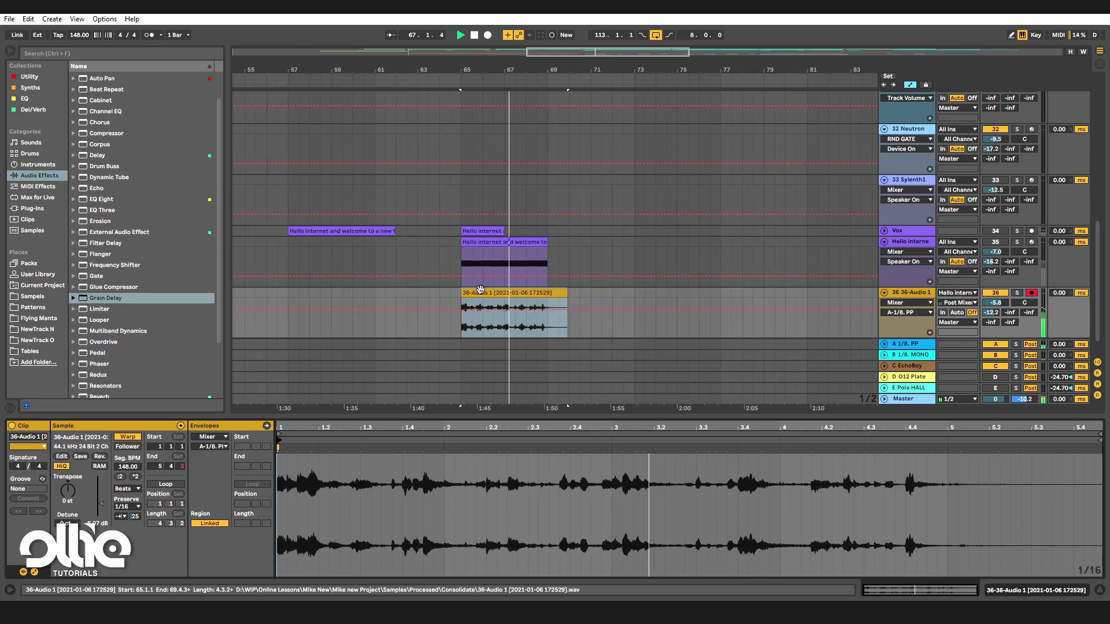
{"action": "scroll", "coordinate": [471, 294], "scroll_direction": "up", "scroll_amount": 2}
{"action": "scroll", "coordinate": [468, 296], "scroll_direction": "down", "scroll_amount": 3}
{"action": "left_click_drag", "start_coordinate": [469, 294], "coordinate": [527, 298]}
{"action": "scroll", "coordinate": [481, 292], "scroll_direction": "up", "scroll_amount": 2}
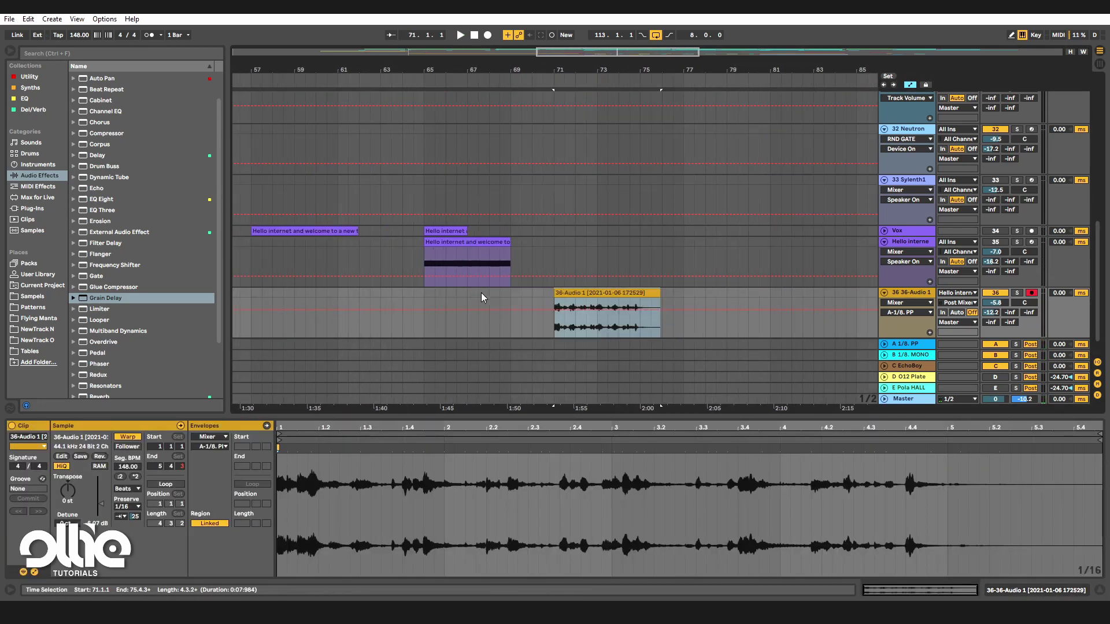
Copy the opening half-bar of the clip at bar 71 and paste it at bar 65.
{"action": "scroll", "coordinate": [505, 331], "scroll_direction": "up", "scroll_amount": 3}
{"action": "left_click_drag", "start_coordinate": [682, 329], "coordinate": [695, 297]}
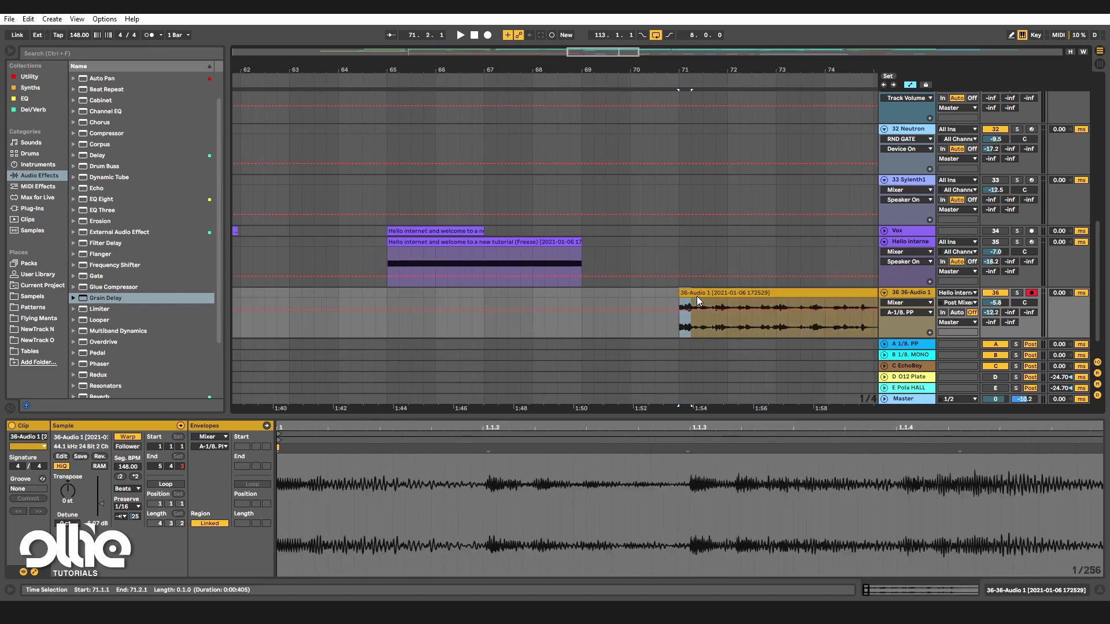
{"action": "left_click", "coordinate": [387, 293]}
{"action": "key", "text": "ctrl+v"}
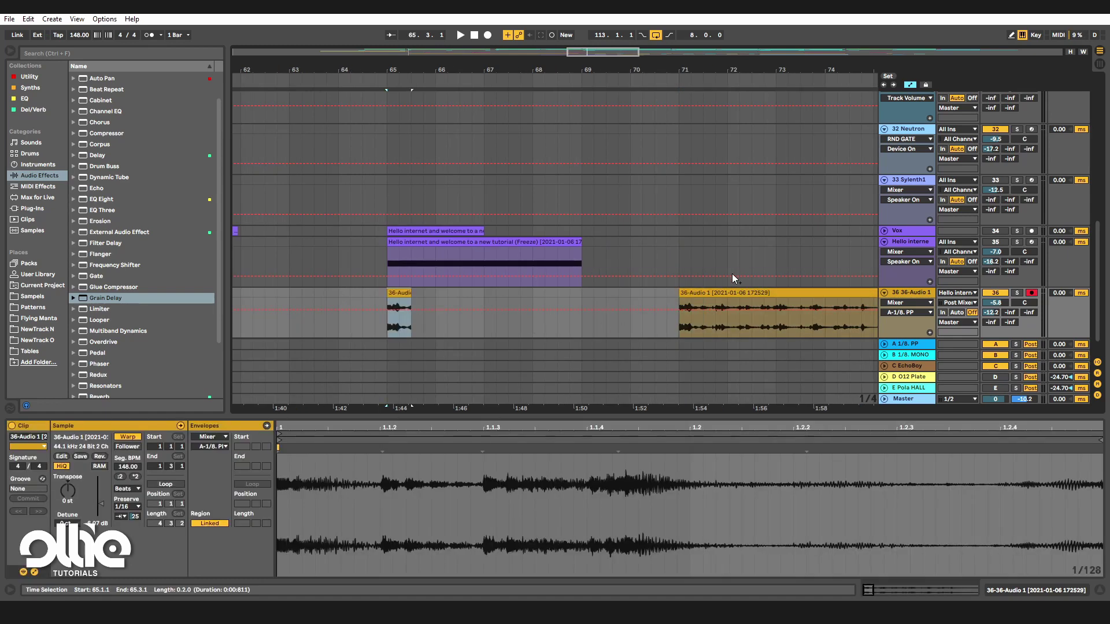
Copy the half-bar slice at 71.4.1 to 65.3.1 and another half-bar slice from around bar 73 to bar 66.
{"action": "left_click", "coordinate": [716, 328]}
{"action": "left_click_drag", "start_coordinate": [716, 327], "coordinate": [434, 289]}
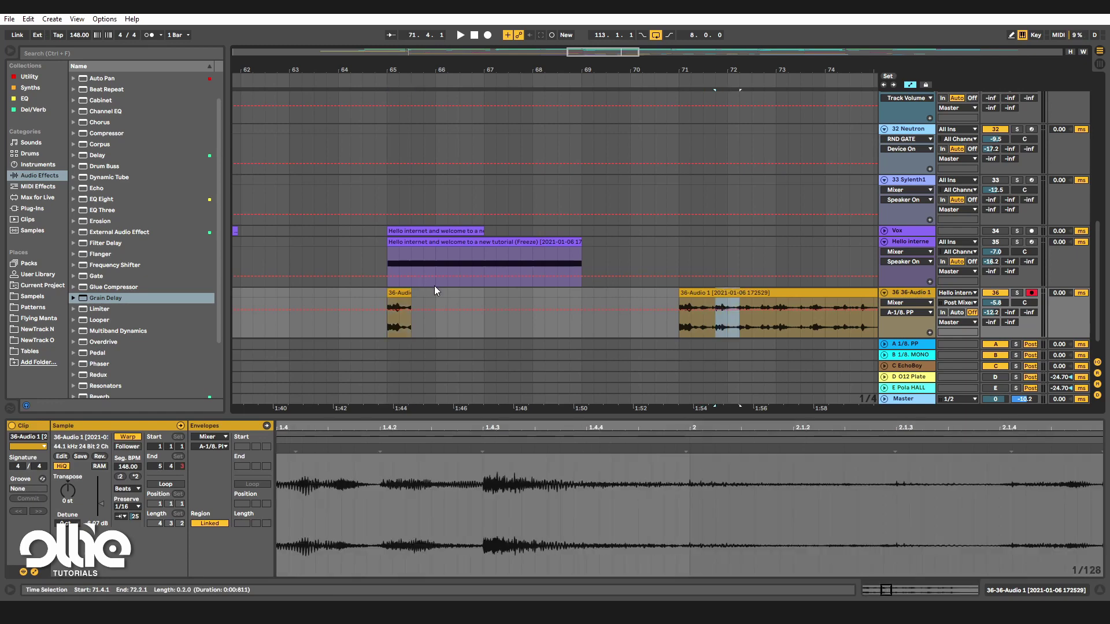
{"action": "left_click_drag", "start_coordinate": [773, 328], "coordinate": [792, 292]}
{"action": "left_click", "coordinate": [442, 294]}
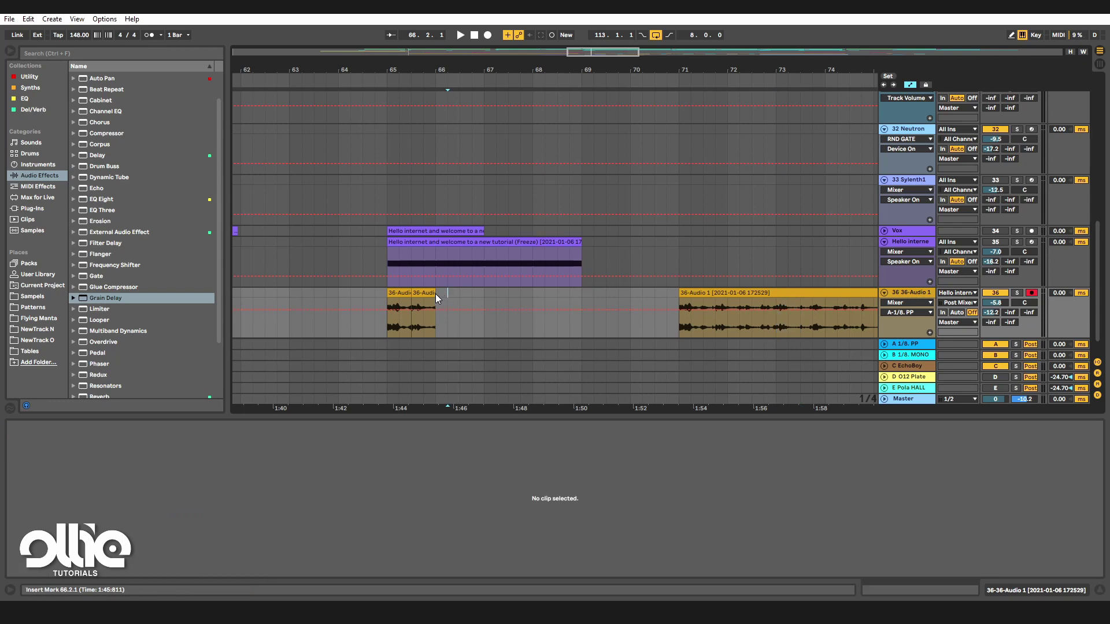
{"action": "left_click", "coordinate": [436, 293]}
{"action": "key", "text": "ctrl+v"}
Play the pasted slices and extend the second slice back to 65.2.1, leaving the first slice one beat long.
{"action": "left_click", "coordinate": [393, 292]}
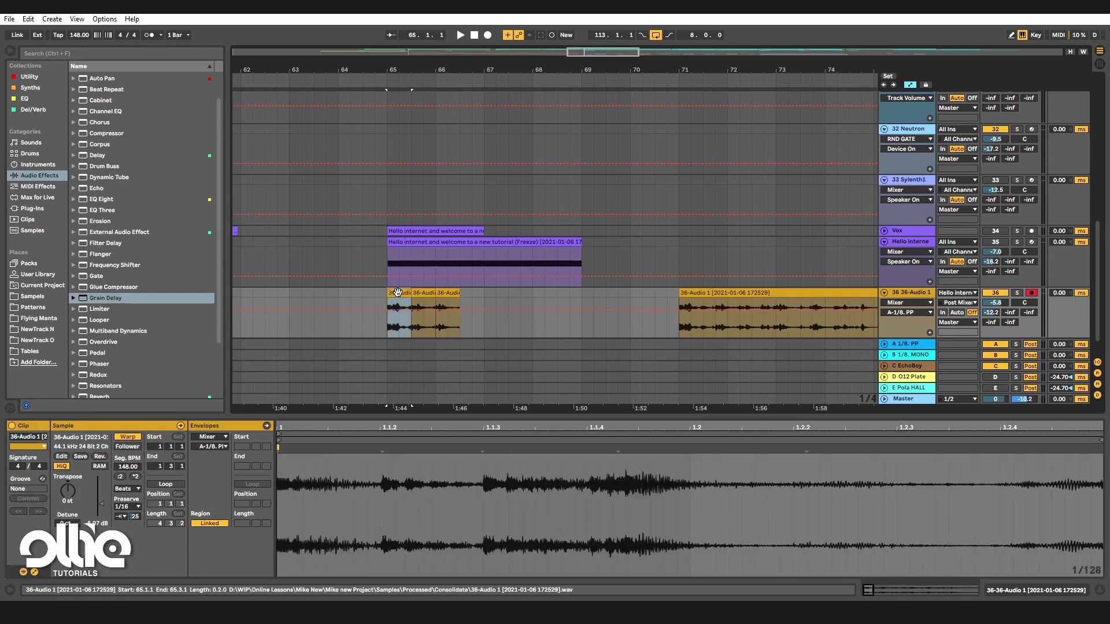
{"action": "key", "text": "space"}
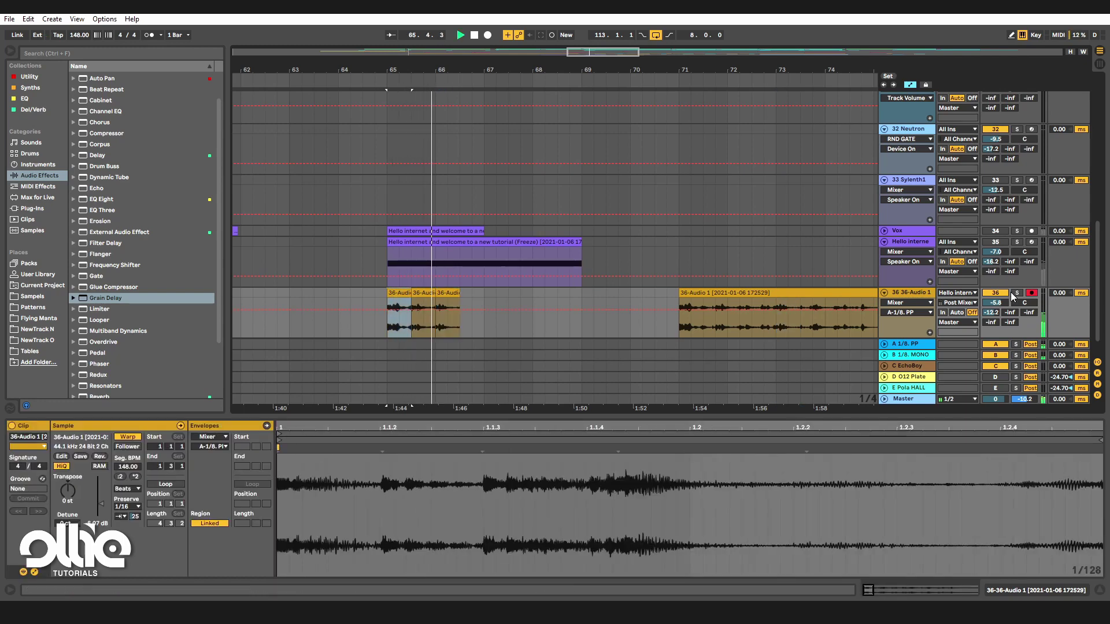
{"action": "key", "text": "space"}
{"action": "scroll", "coordinate": [412, 302], "scroll_direction": "up", "scroll_amount": 3}
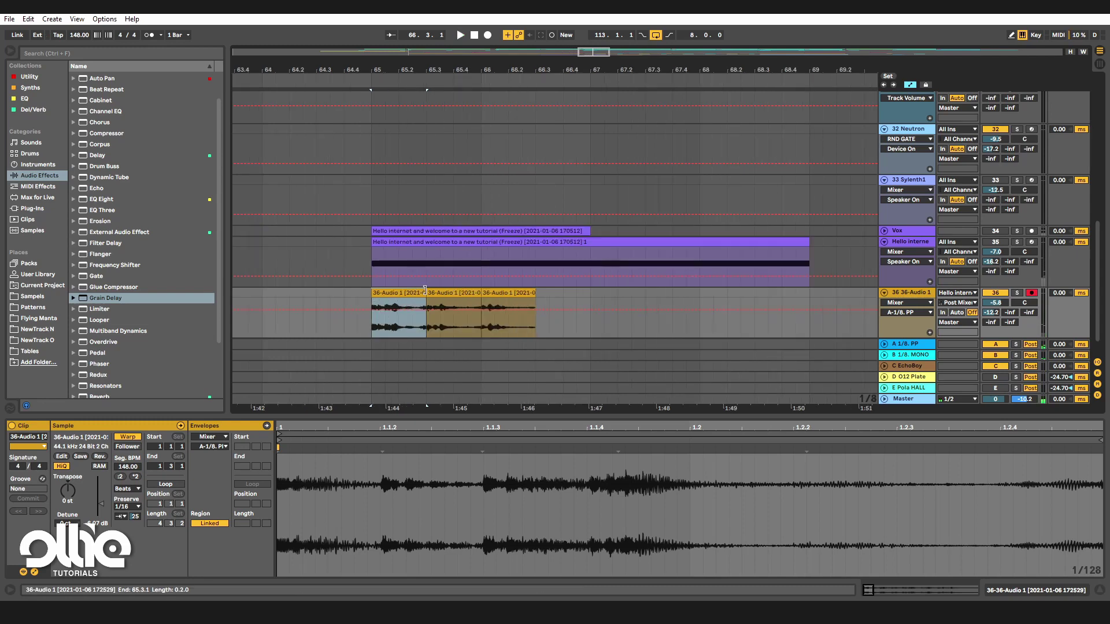
{"action": "left_click_drag", "start_coordinate": [425, 292], "coordinate": [482, 291]}
{"action": "left_click", "coordinate": [384, 292]}
{"action": "key", "text": "space"}
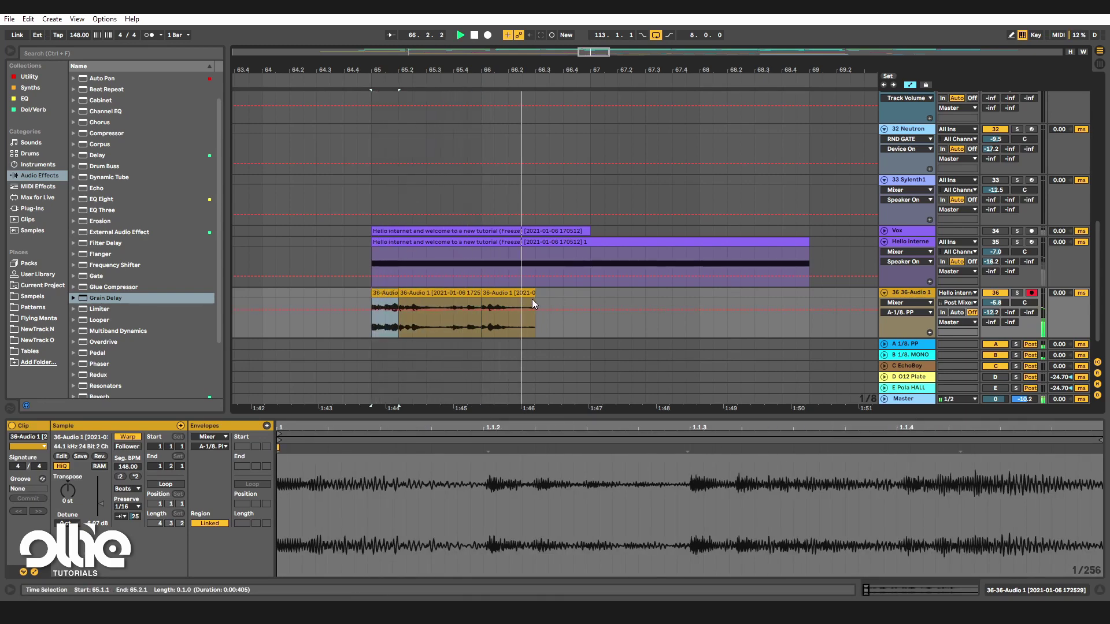
Copy the one-beat slice at 73.4.1 from the source clip and paste it at 66.3.1 and 66.4.1.
{"action": "scroll", "coordinate": [509, 299], "scroll_direction": "down", "scroll_amount": 5}
{"action": "scroll", "coordinate": [512, 332], "scroll_direction": "up", "scroll_amount": 3}
{"action": "key", "text": "space"}
{"action": "left_click_drag", "start_coordinate": [669, 312], "coordinate": [682, 288]}
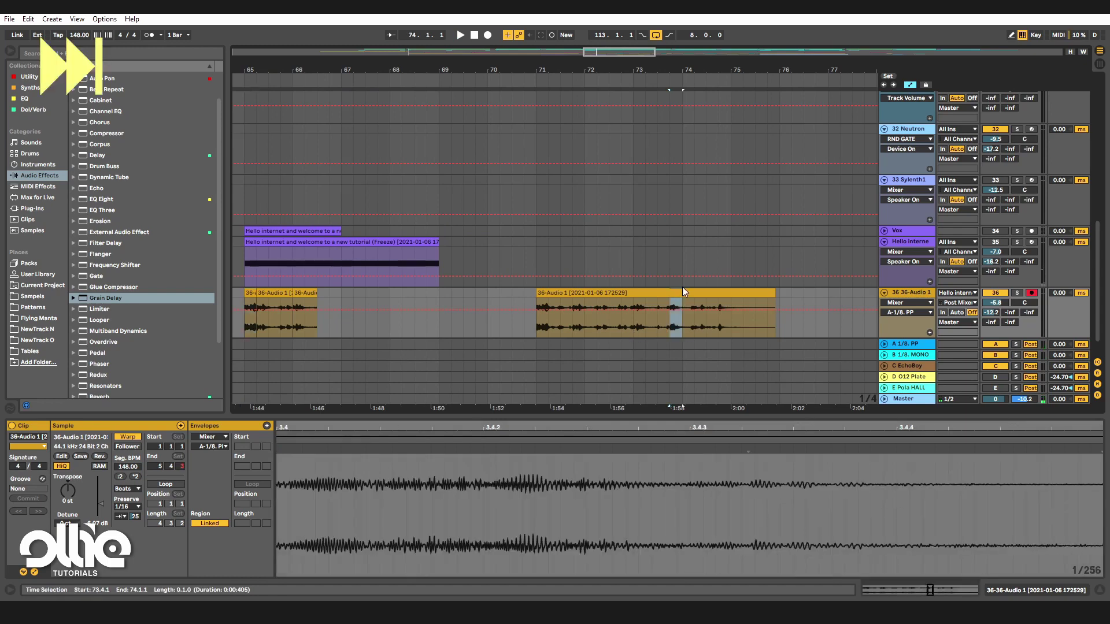
{"action": "key", "text": "ctrl+c"}
{"action": "left_click", "coordinate": [316, 327]}
{"action": "key", "text": "ctrl+v"}
{"action": "scroll", "coordinate": [313, 327], "scroll_direction": "up", "scroll_amount": 3}
{"action": "left_click", "coordinate": [389, 312]}
{"action": "key", "text": "ctrl+v"}
Copy the half-bar section from 65.3.1 to 66.1.1 and paste it at bar 67.
{"action": "scroll", "coordinate": [428, 300], "scroll_direction": "left", "scroll_amount": 2}
{"action": "left_click_drag", "start_coordinate": [346, 332], "coordinate": [400, 324]}
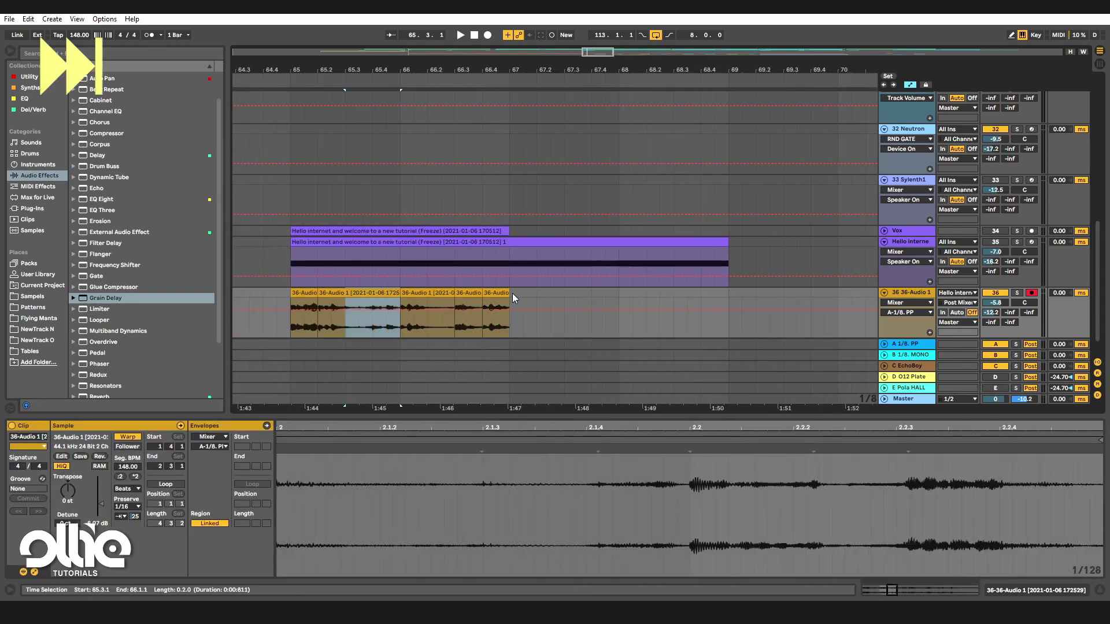
{"action": "left_click", "coordinate": [511, 306]}
{"action": "key", "text": "ctrl+v"}
Copy the first one-beat slice at bar 65 to 67.3.1 and duplicate it directly after.
{"action": "left_click", "coordinate": [303, 293]}
{"action": "key", "text": "space"}
{"action": "left_click", "coordinate": [527, 312]}
{"action": "key", "text": "ctrl+v"}
{"action": "scroll", "coordinate": [505, 298], "scroll_direction": "down", "scroll_amount": 5}
{"action": "scroll", "coordinate": [505, 298], "scroll_direction": "up", "scroll_amount": 3}
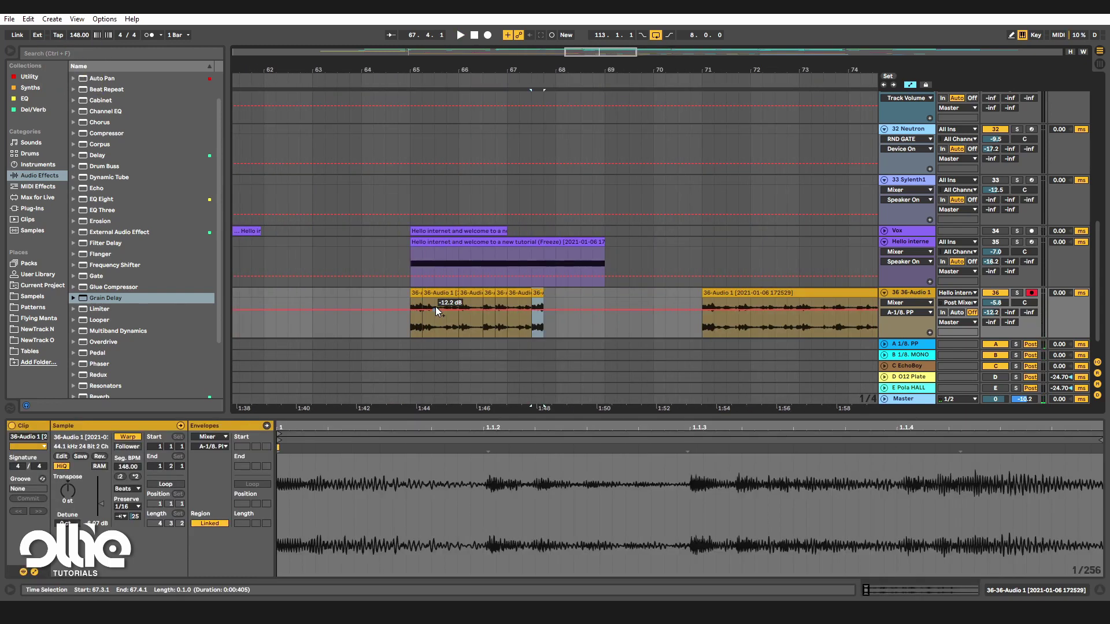
{"action": "scroll", "coordinate": [436, 308], "scroll_direction": "up", "scroll_amount": 3}
{"action": "key", "text": "ctrl+d"}
Play the chop arrangement and select the source clip's half-bar slice from 73.1.1 to 73.3.1.
{"action": "left_click", "coordinate": [382, 323]}
{"action": "key", "text": "space"}
{"action": "scroll", "coordinate": [499, 305], "scroll_direction": "down", "scroll_amount": 5}
{"action": "scroll", "coordinate": [676, 323], "scroll_direction": "up", "scroll_amount": 5}
{"action": "left_click_drag", "start_coordinate": [571, 329], "coordinate": [626, 324]}
{"action": "scroll", "coordinate": [660, 307], "scroll_direction": "down", "scroll_amount": 3}
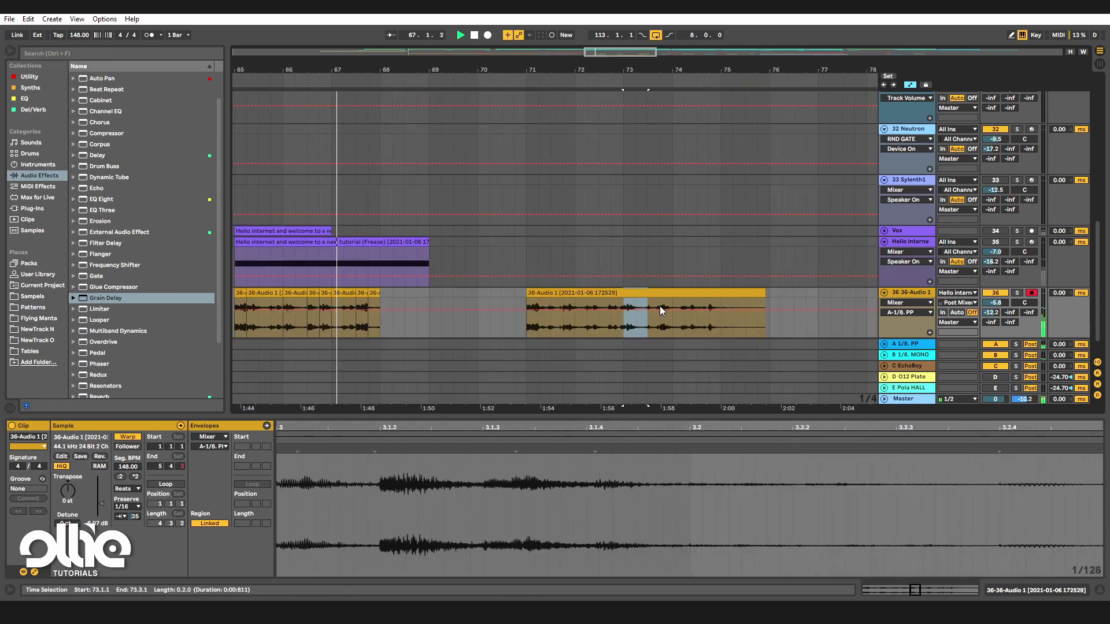
Try a copy of the half-bar audio section from 73.1.1 after the edited clips on the 36-Audio 1 track.
{"action": "key", "text": "ctrl+c"}
{"action": "scroll", "coordinate": [427, 312], "scroll_direction": "up", "scroll_amount": 3}
{"action": "left_click", "coordinate": [426, 316]}
{"action": "key", "text": "ctrl+v"}
{"action": "key", "text": "space"}
{"action": "scroll", "coordinate": [660, 329], "scroll_direction": "down", "scroll_amount": 3}
{"action": "key", "text": "Delete"}
Copy the recorded audio section from bar 74 into bar 68, completing the edited sequence up to 69.1.1.
{"action": "left_click_drag", "start_coordinate": [754, 313], "coordinate": [785, 312]}
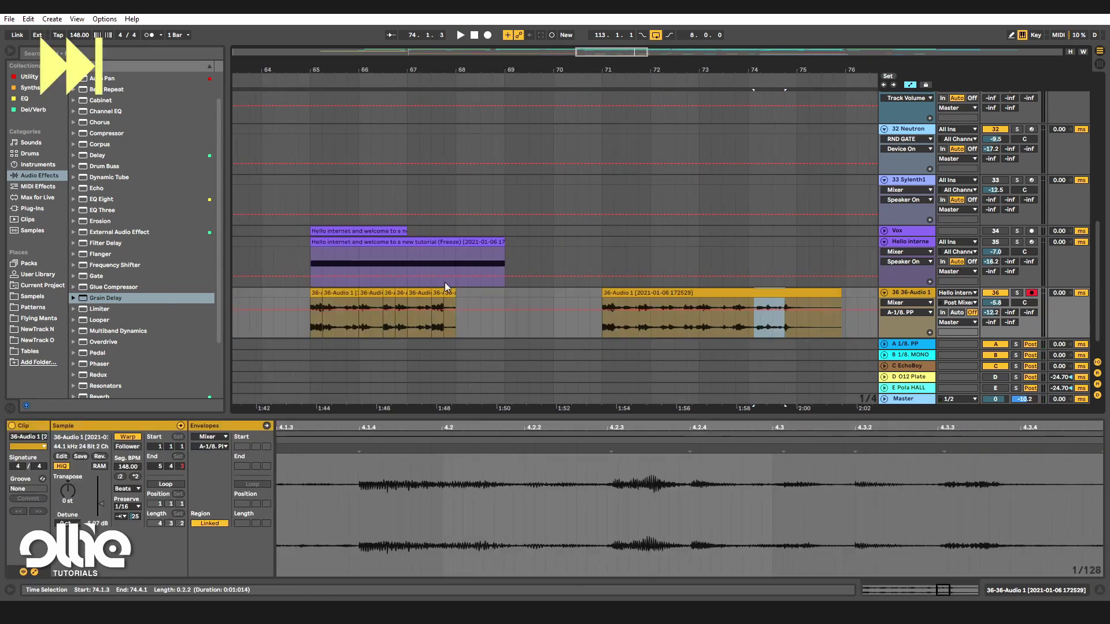
{"action": "key", "text": "ctrl+c"}
{"action": "left_click", "coordinate": [456, 315]}
{"action": "key", "text": "ctrl+v"}
{"action": "scroll", "coordinate": [456, 312], "scroll_direction": "up", "scroll_amount": 3}
{"action": "key", "text": "space"}
{"action": "left_click_drag", "start_coordinate": [524, 294], "coordinate": [564, 294]}
{"action": "key", "text": "space"}
{"action": "scroll", "coordinate": [584, 303], "scroll_direction": "down", "scroll_amount": 3}
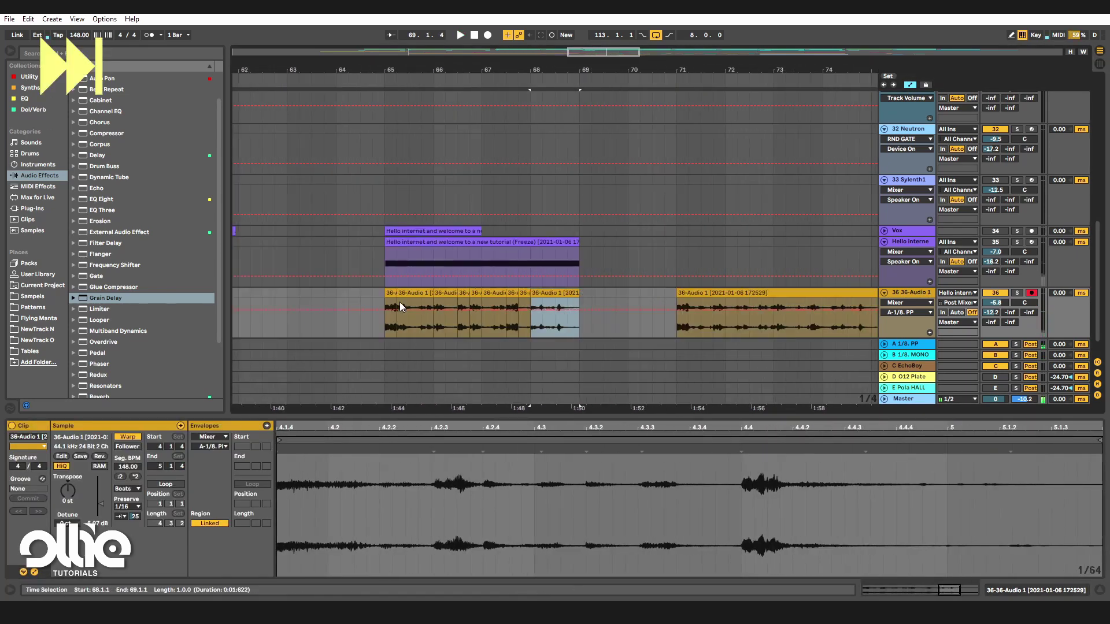
Play back the edited sequence from bar 65, then check the clip filling bar 68.
{"action": "left_click", "coordinate": [396, 303]}
{"action": "key", "text": "space"}
{"action": "scroll", "coordinate": [539, 255], "scroll_direction": "down", "scroll_amount": 2}
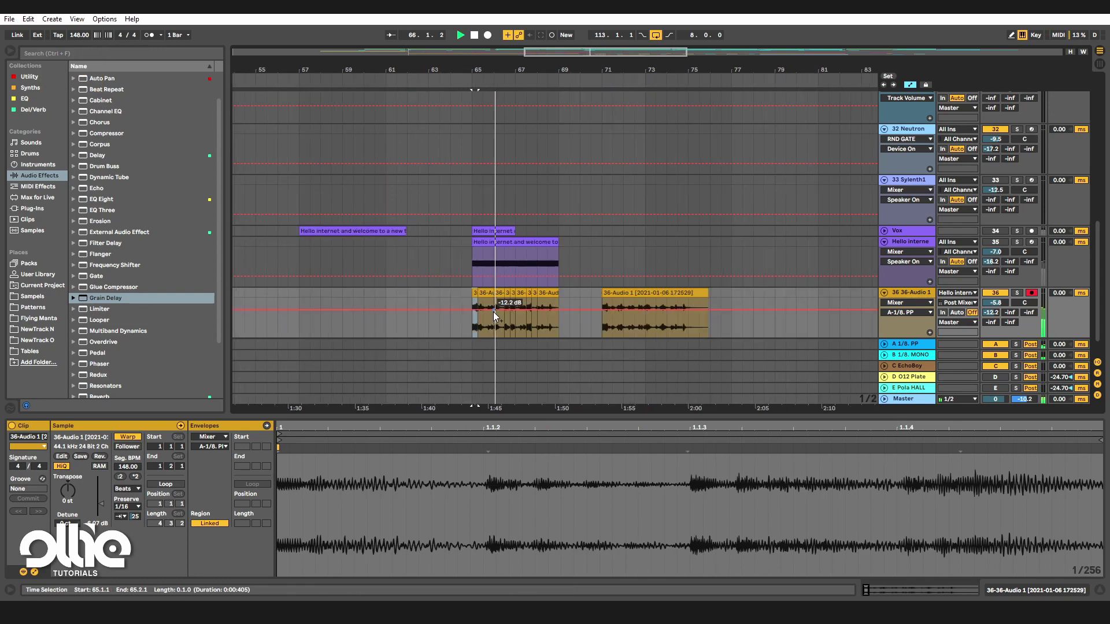
{"action": "scroll", "coordinate": [495, 301], "scroll_direction": "down", "scroll_amount": 1}
{"action": "scroll", "coordinate": [500, 278], "scroll_direction": "up", "scroll_amount": 2}
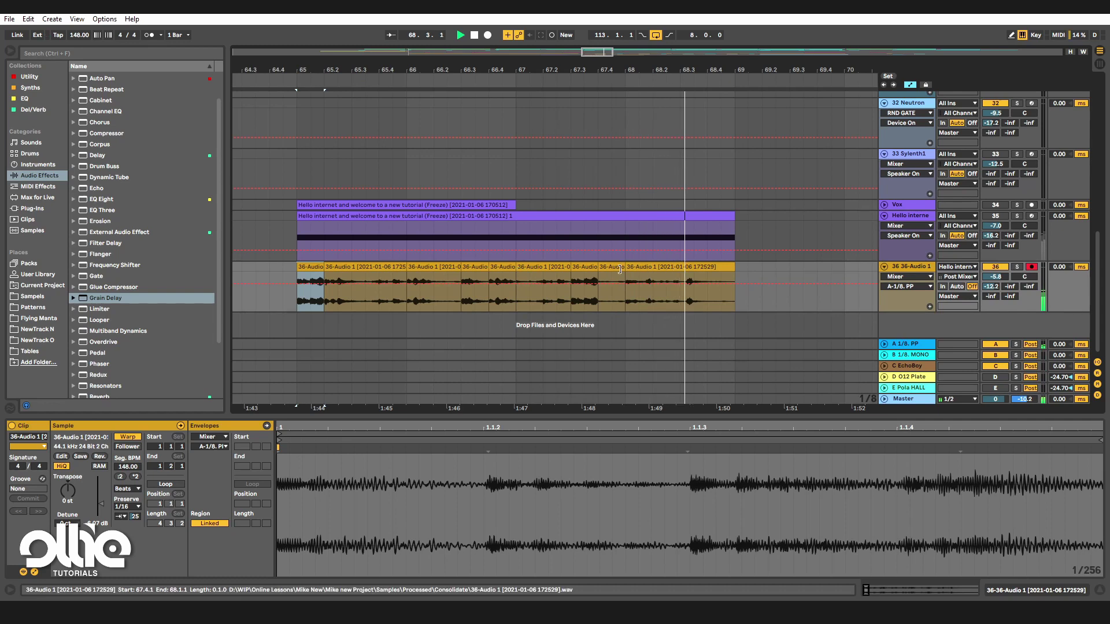
{"action": "left_click", "coordinate": [644, 268]}
{"action": "key", "text": "space"}
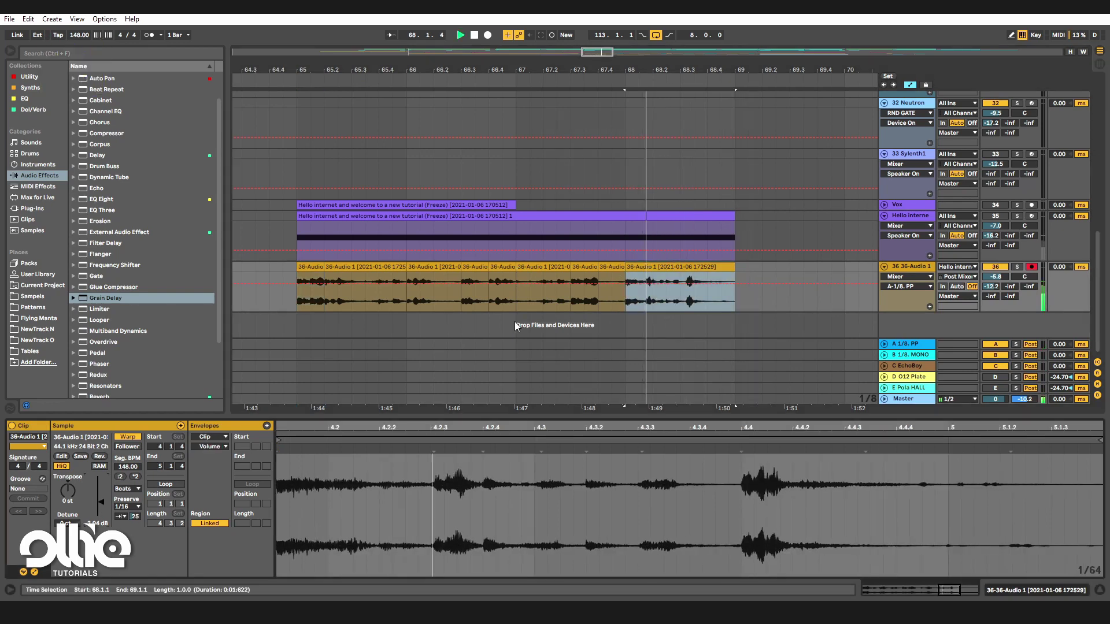
Copy the one-beat audio section at 73.4.1 onto the last beat of bar 68 in the edited sequence.
{"action": "scroll", "coordinate": [515, 322], "scroll_direction": "down", "scroll_amount": 4}
{"action": "scroll", "coordinate": [597, 300], "scroll_direction": "up", "scroll_amount": 5}
{"action": "left_click", "coordinate": [488, 299]}
{"action": "key", "text": "space"}
{"action": "left_click_drag", "start_coordinate": [488, 299], "coordinate": [548, 299]}
{"action": "scroll", "coordinate": [549, 294], "scroll_direction": "down", "scroll_amount": 4}
{"action": "scroll", "coordinate": [401, 277], "scroll_direction": "up", "scroll_amount": 4}
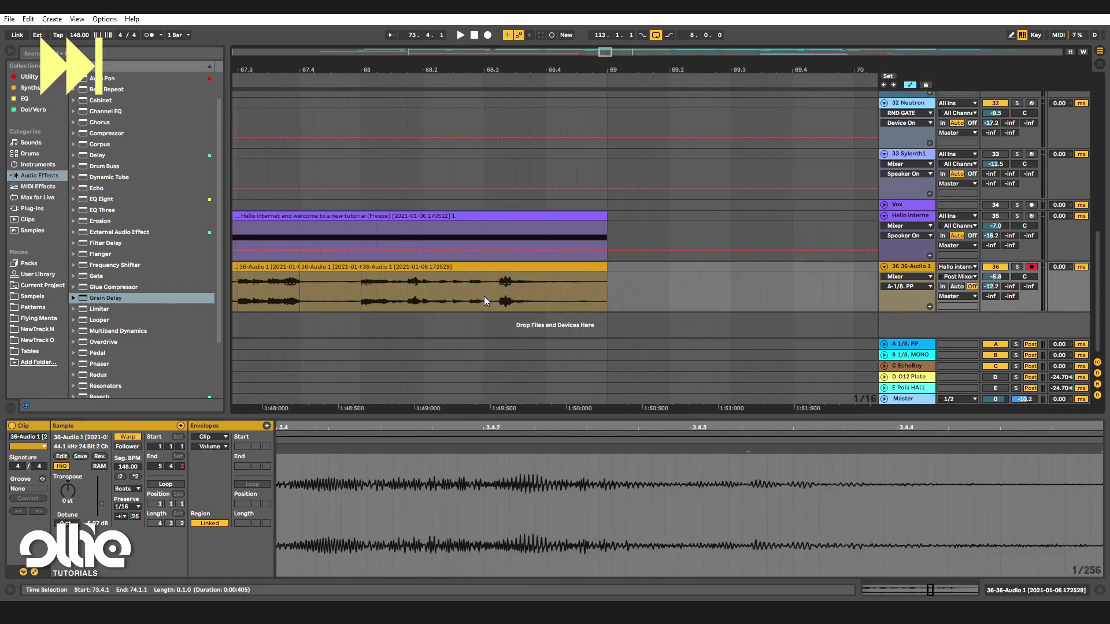
{"action": "left_click", "coordinate": [549, 296]}
{"action": "key", "text": "ctrl+v"}
Play back the edited sequence from 66.4.1 through its new ending.
{"action": "left_click", "coordinate": [359, 300]}
{"action": "key", "text": "space"}
{"action": "scroll", "coordinate": [497, 315], "scroll_direction": "down", "scroll_amount": 3}
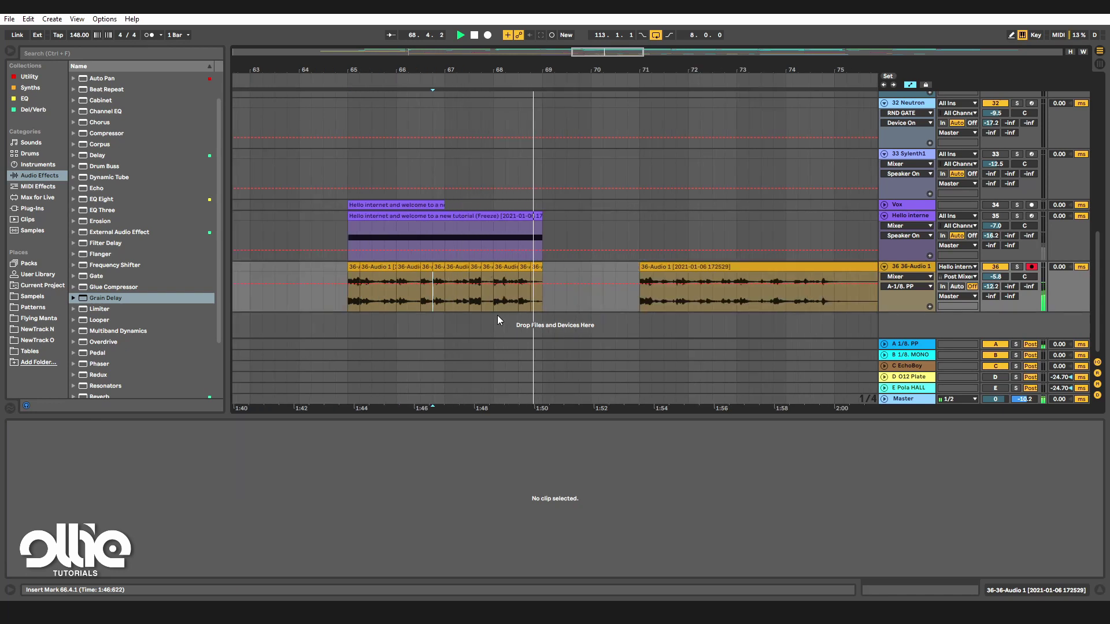
{"action": "key", "text": "space"}
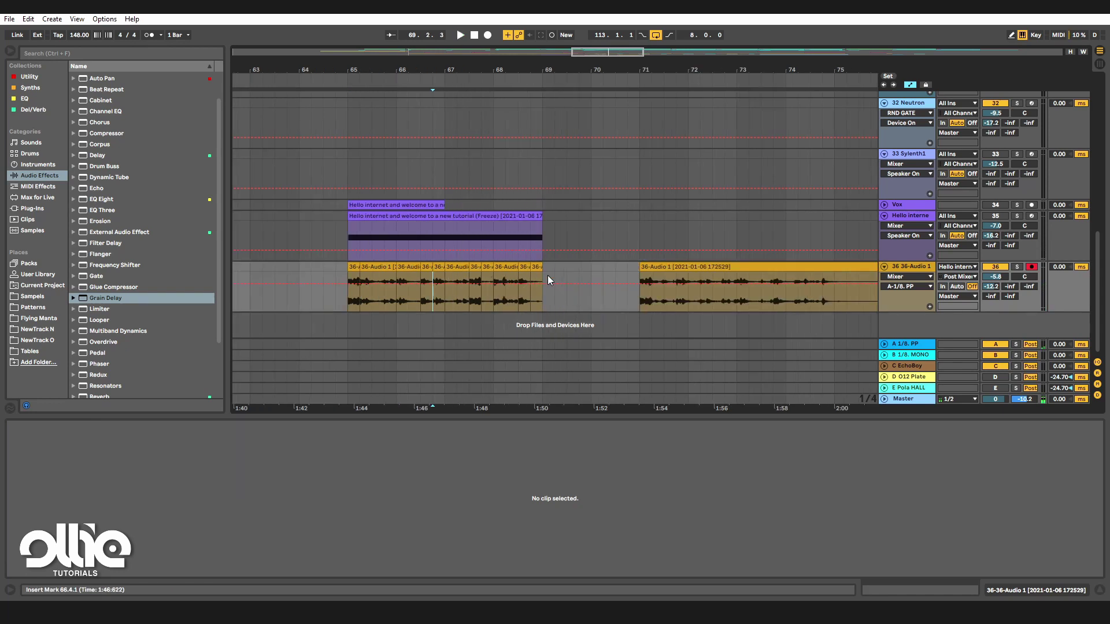
Consolidate all edited audio clips from 65.1.1 to 69.1.1 into a single four-bar clip.
{"action": "scroll", "coordinate": [549, 280], "scroll_direction": "down", "scroll_amount": 3}
{"action": "scroll", "coordinate": [558, 271], "scroll_direction": "up", "scroll_amount": 3}
{"action": "left_click_drag", "start_coordinate": [561, 269], "coordinate": [362, 280]}
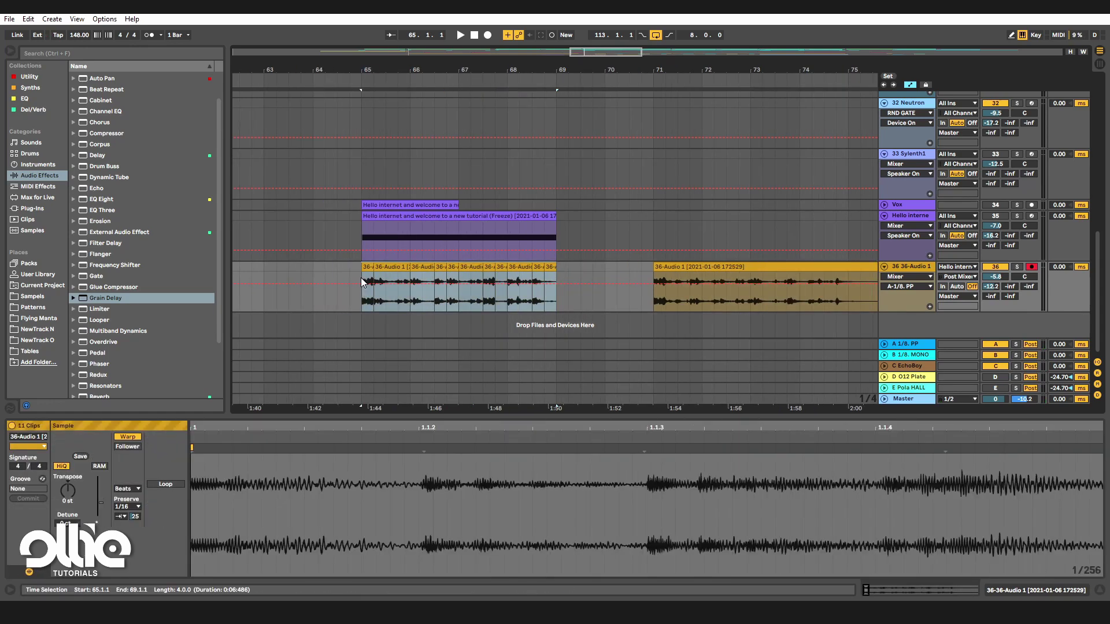
{"action": "key", "text": "ctrl+j"}
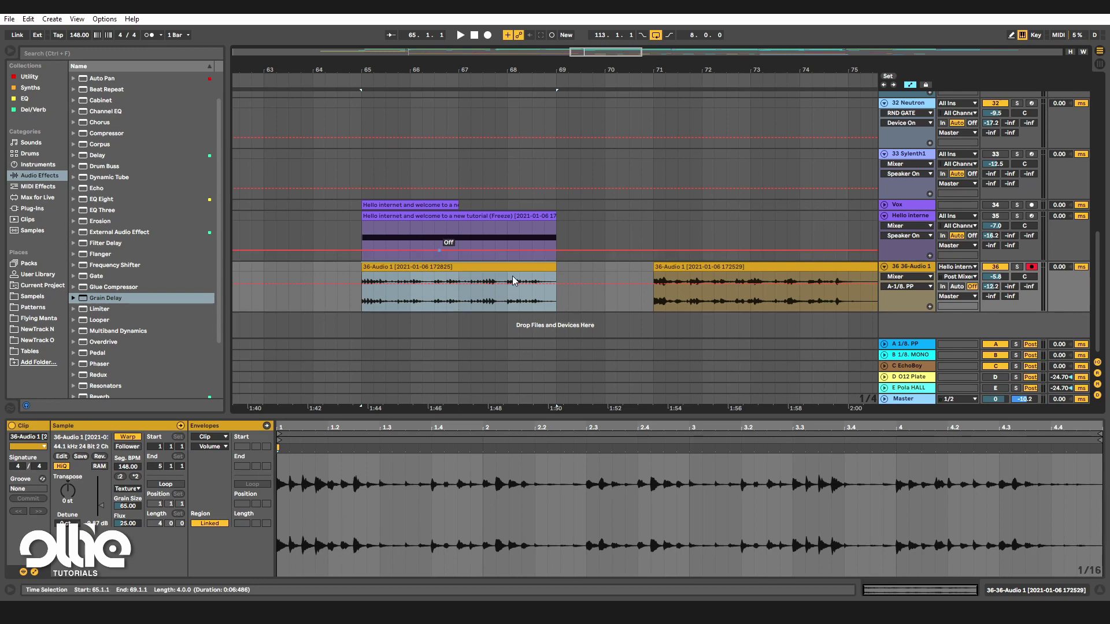
{"action": "scroll", "coordinate": [496, 279], "scroll_direction": "down", "scroll_amount": 4}
{"action": "scroll", "coordinate": [456, 287], "scroll_direction": "up", "scroll_amount": 4}
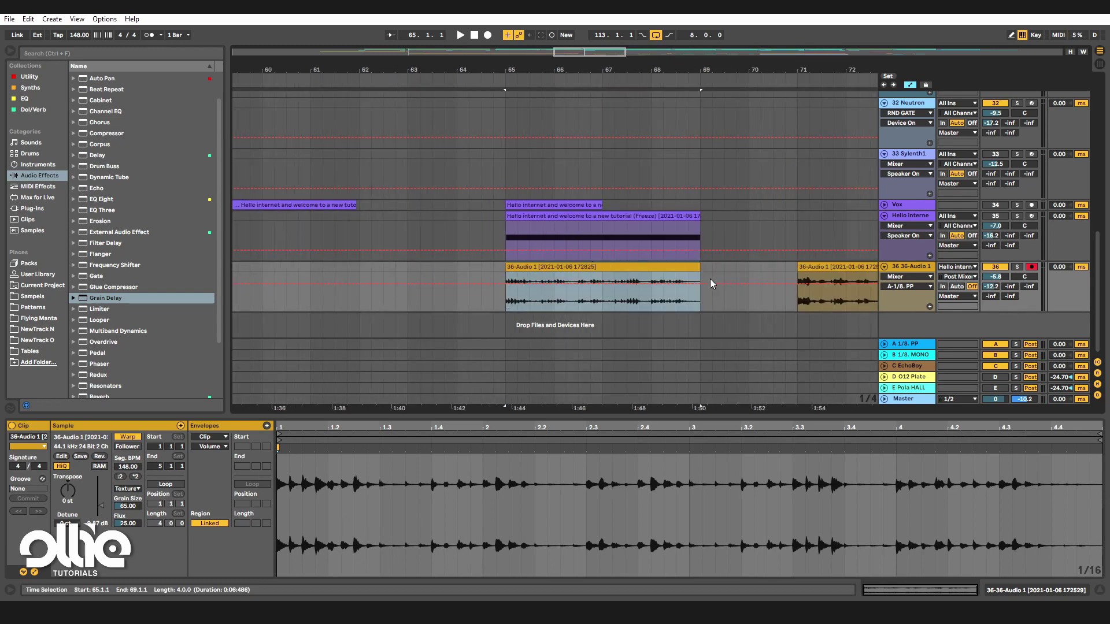
{"action": "key", "text": "z"}
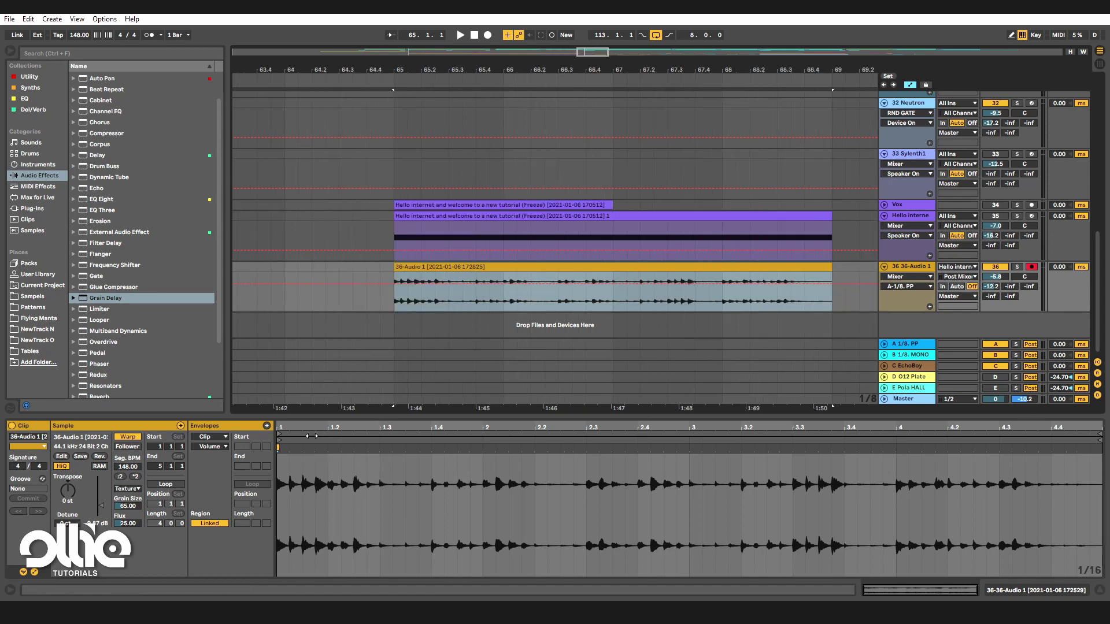
{"action": "left_click_drag", "start_coordinate": [312, 436], "coordinate": [401, 441]}
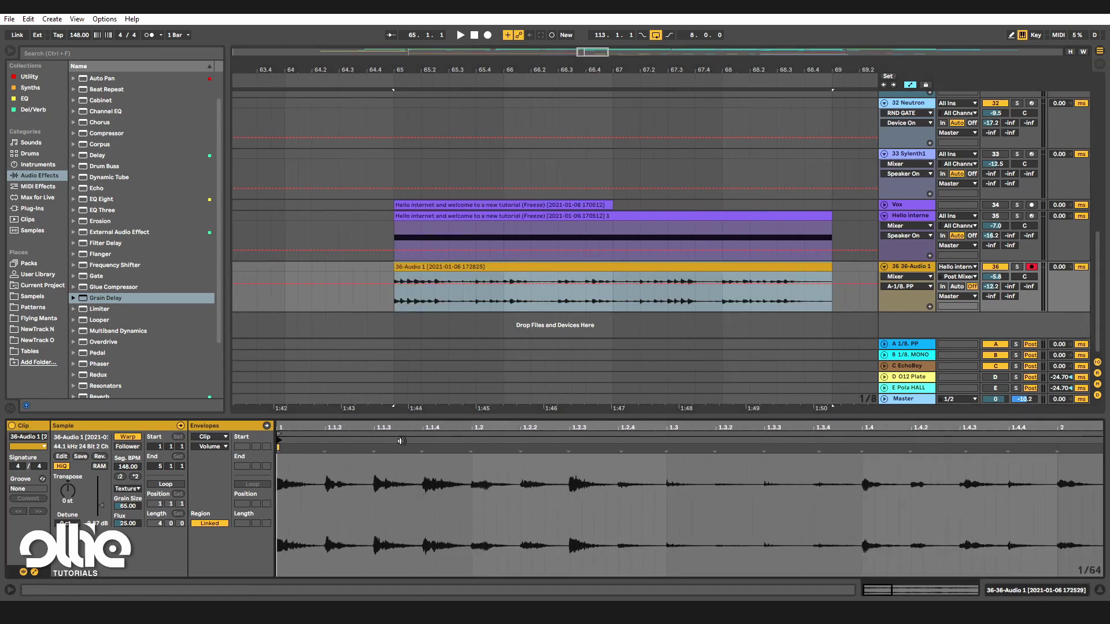
Solo the 36-Audio 1 track for playback and reset its A 1/8. PP send to -inf.
{"action": "left_click", "coordinate": [1017, 267]}
{"action": "key", "text": "space"}
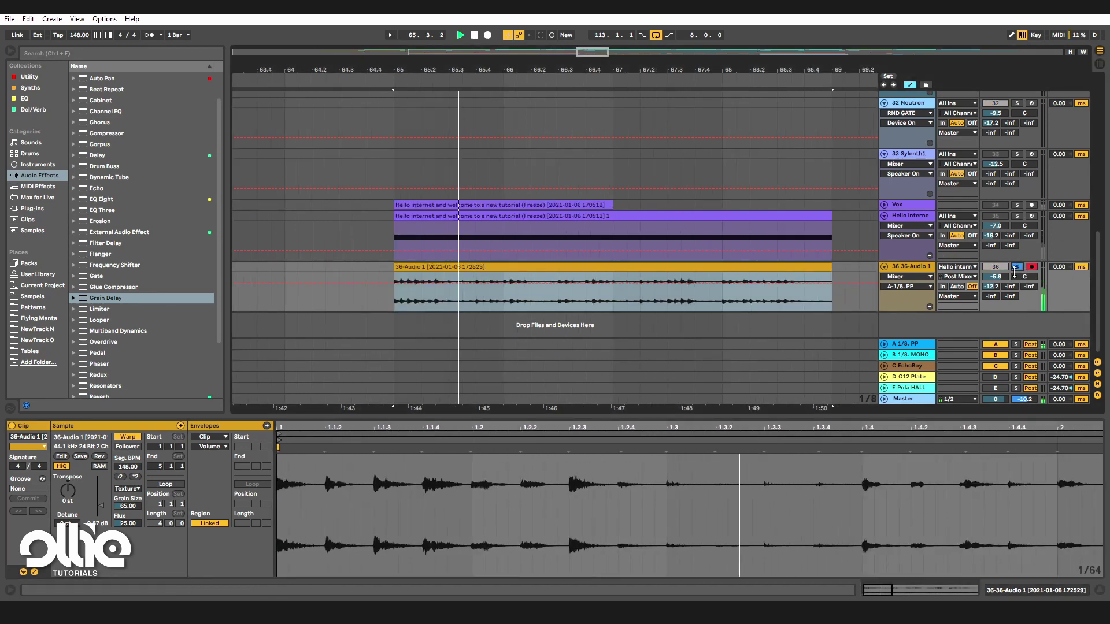
{"action": "key", "text": "space"}
{"action": "double_click", "coordinate": [990, 287]}
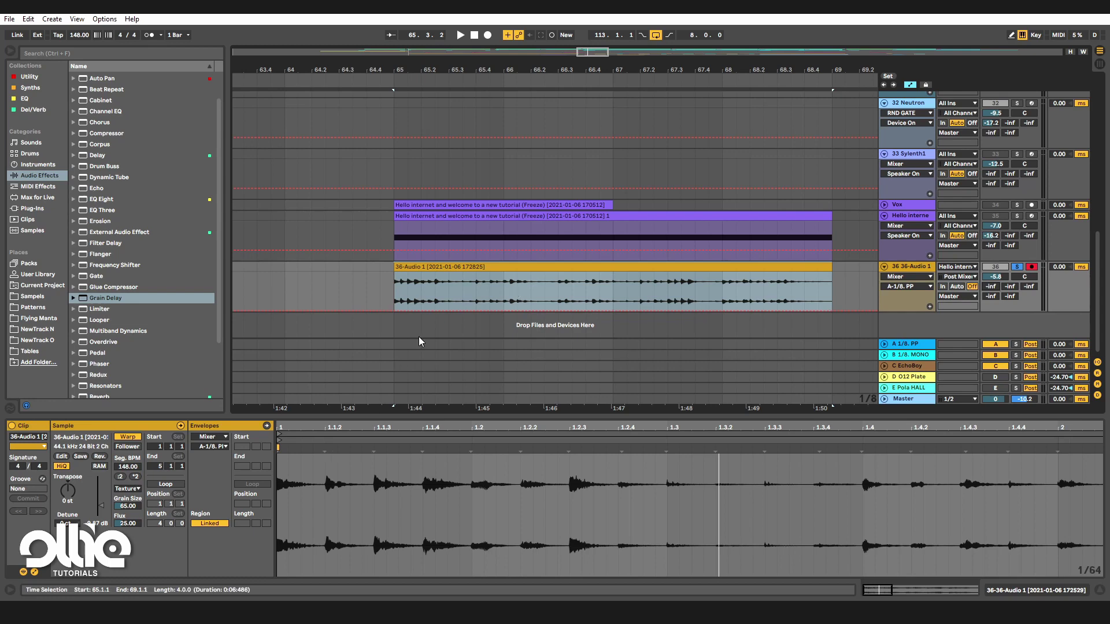
Examine the device chain of the Hello internet track through to its final EQ Eight.
{"action": "scroll", "coordinate": [416, 340], "scroll_direction": "up", "scroll_amount": 1}
{"action": "scroll", "coordinate": [416, 339], "scroll_direction": "down", "scroll_amount": 1}
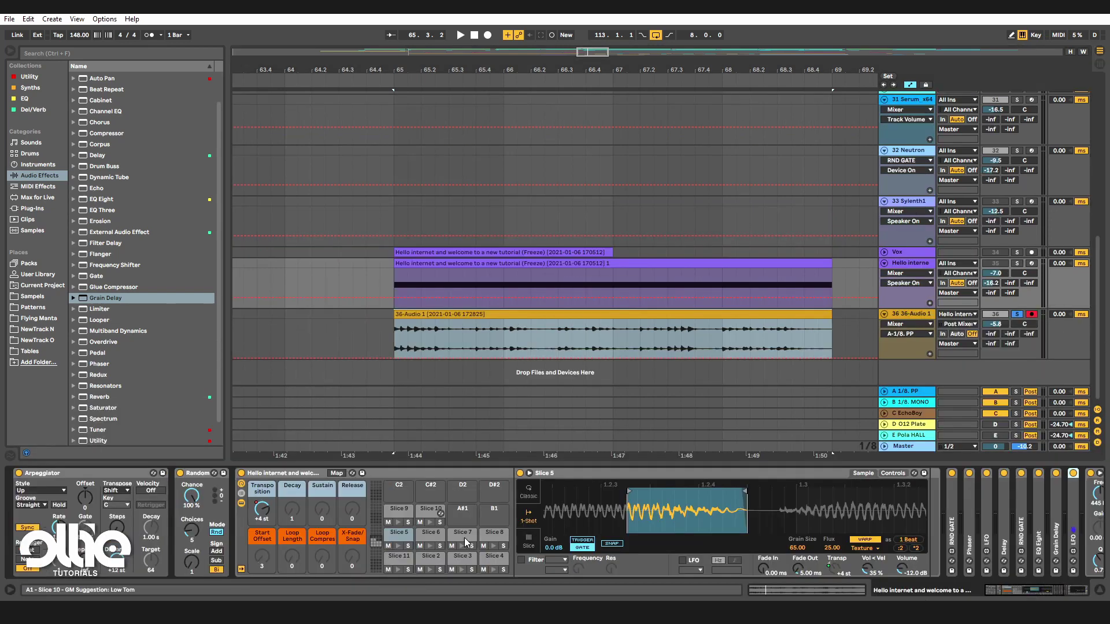
{"action": "left_click_drag", "start_coordinate": [1031, 587], "coordinate": [1104, 592]}
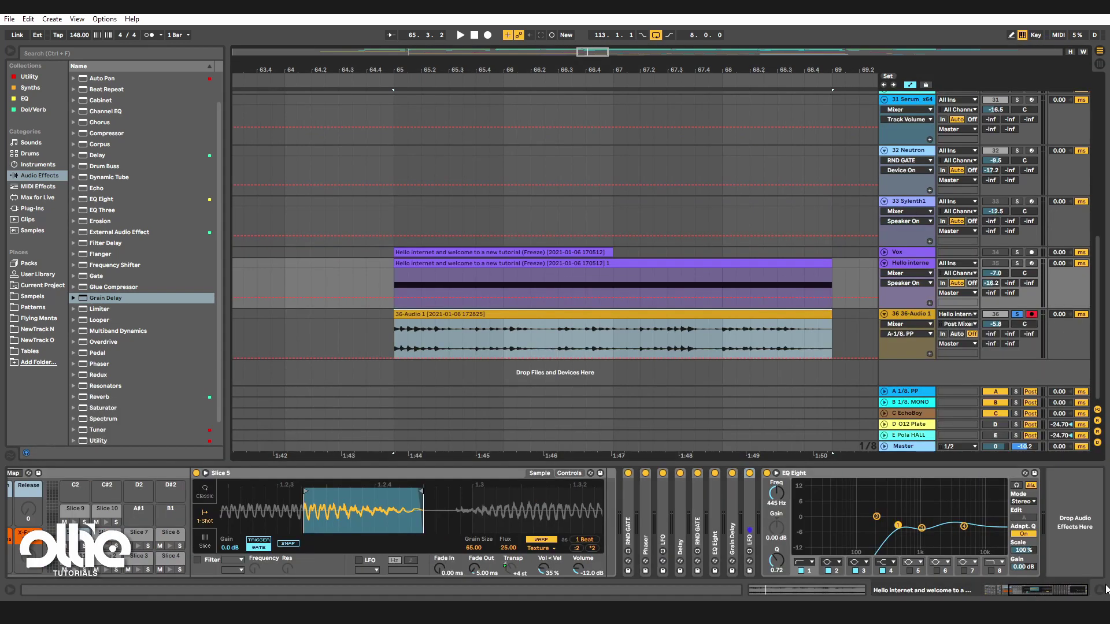
Open the consolidated audio clip and place warp markers on its opening transients up to 1.2.3.
{"action": "left_click", "coordinate": [526, 319]}
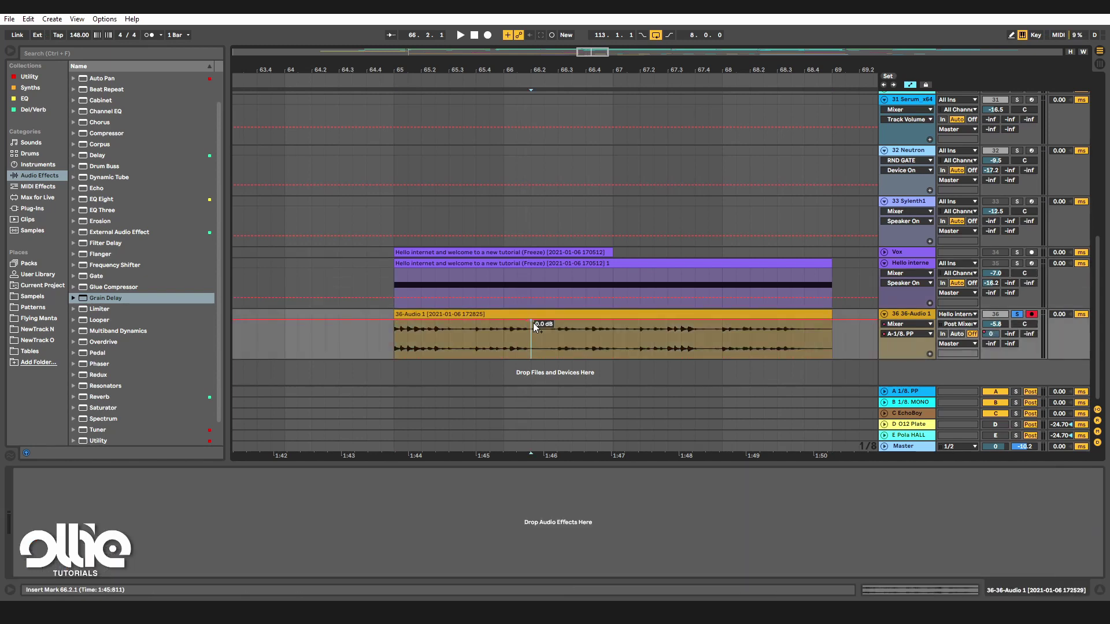
{"action": "double_click", "coordinate": [533, 323]}
{"action": "double_click", "coordinate": [545, 449]}
{"action": "double_click", "coordinate": [599, 448]}
{"action": "left_click_drag", "start_coordinate": [599, 449], "coordinate": [612, 448]}
{"action": "scroll", "coordinate": [325, 490], "scroll_direction": "down", "scroll_amount": 4}
{"action": "scroll", "coordinate": [313, 465], "scroll_direction": "up", "scroll_amount": 3}
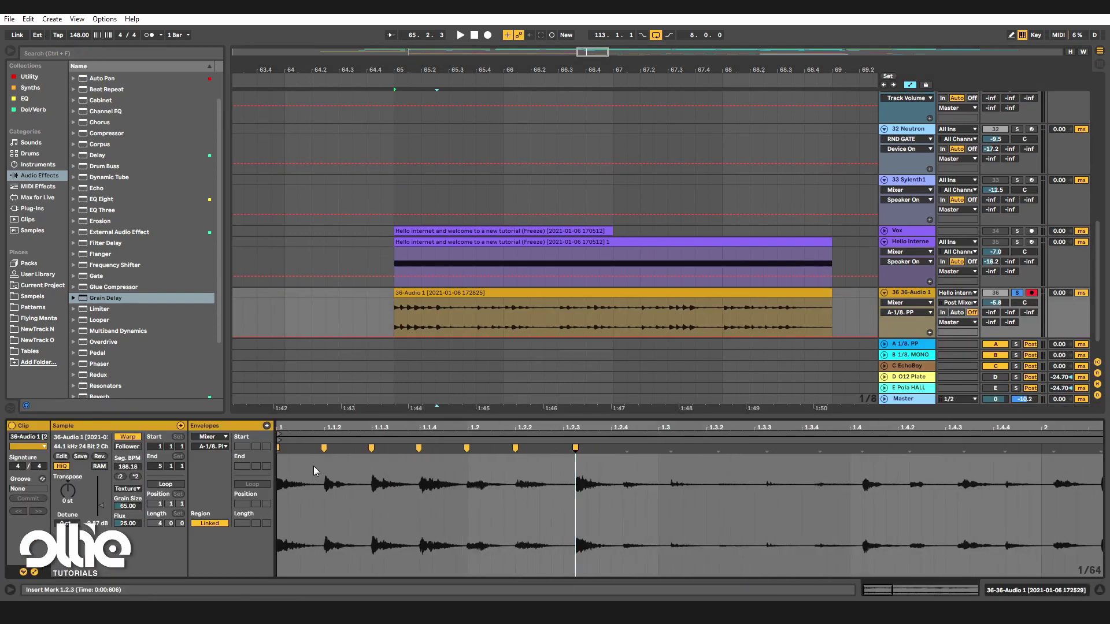
Add a warp marker on the transient at 1.4 in the consolidated clip.
{"action": "left_click", "coordinate": [626, 449]}
{"action": "left_click", "coordinate": [671, 449]}
{"action": "left_click", "coordinate": [627, 448]}
{"action": "scroll", "coordinate": [676, 486], "scroll_direction": "down", "scroll_amount": 2}
{"action": "double_click", "coordinate": [676, 449]}
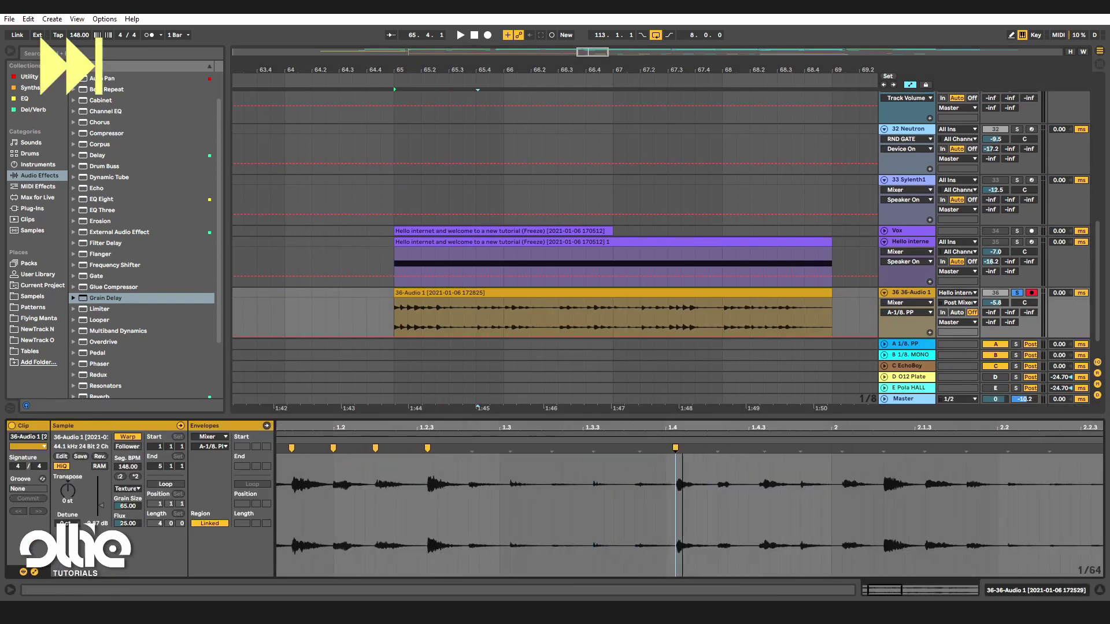
Add warp markers on further transients at 2.1.2, 2.1.3 and 3.3 in the consolidated clip.
{"action": "scroll", "coordinate": [618, 485], "scroll_direction": "down", "scroll_amount": 1}
{"action": "double_click", "coordinate": [857, 448]}
{"action": "left_click", "coordinate": [893, 450]}
{"action": "double_click", "coordinate": [893, 449]}
{"action": "scroll", "coordinate": [693, 486], "scroll_direction": "right", "scroll_amount": 4}
{"action": "scroll", "coordinate": [478, 485], "scroll_direction": "down", "scroll_amount": 2}
{"action": "left_click", "coordinate": [535, 449]}
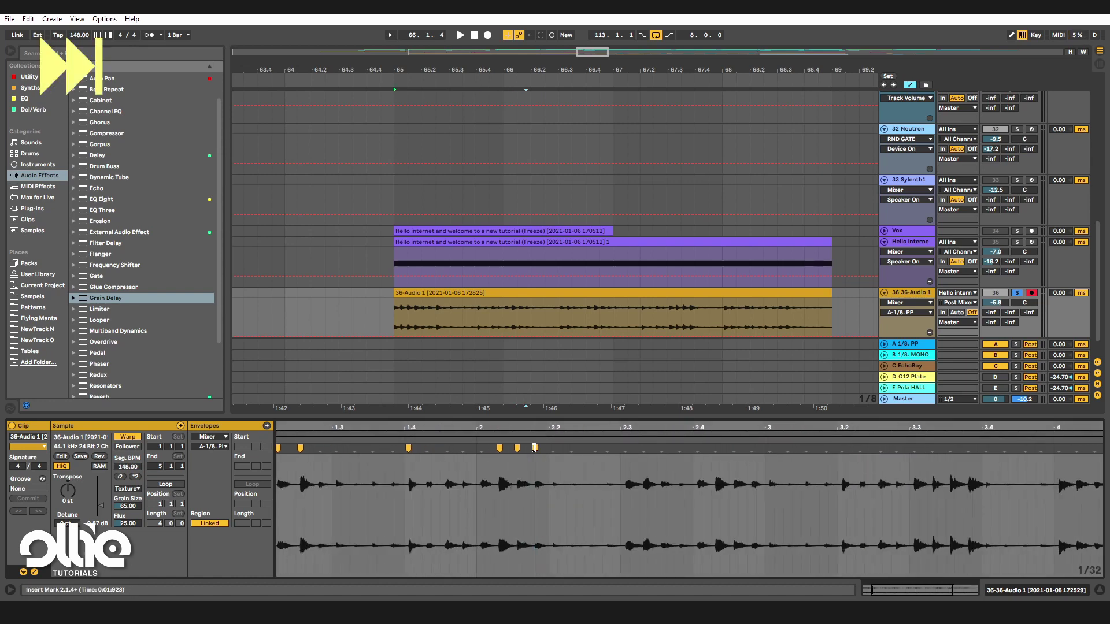
{"action": "double_click", "coordinate": [914, 448]}
Slice the consolidated clip to a new MIDI track per Warp Marker, using the Built-in preset with warped timing preserved.
{"action": "right_click", "coordinate": [498, 294]}
{"action": "left_click", "coordinate": [543, 525]}
{"action": "left_click", "coordinate": [489, 215]}
{"action": "right_click", "coordinate": [507, 293]}
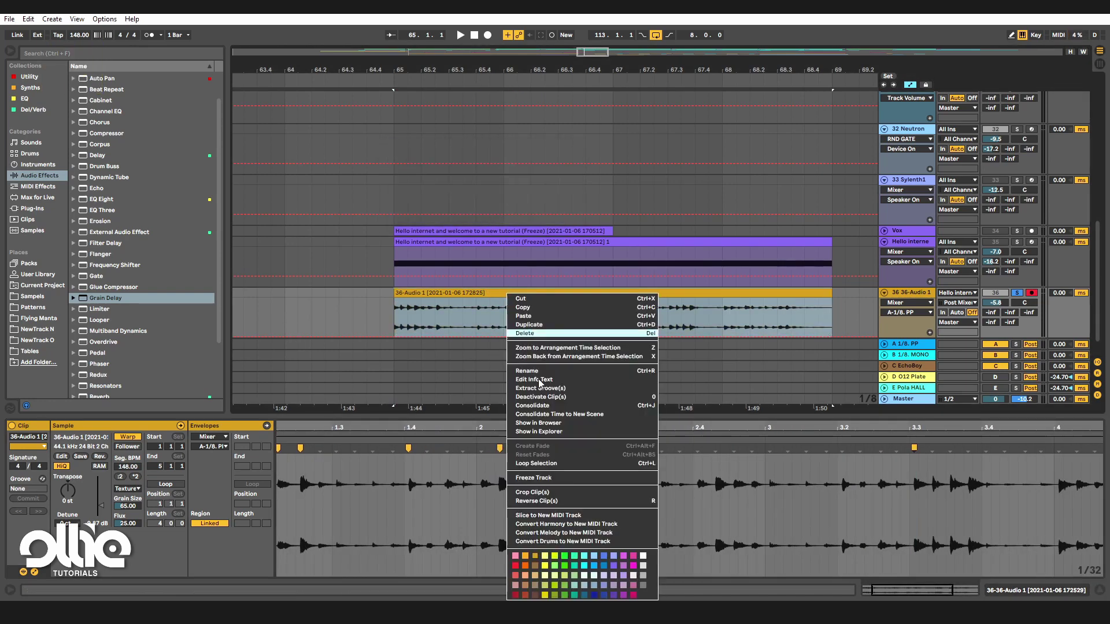
{"action": "left_click", "coordinate": [575, 516]}
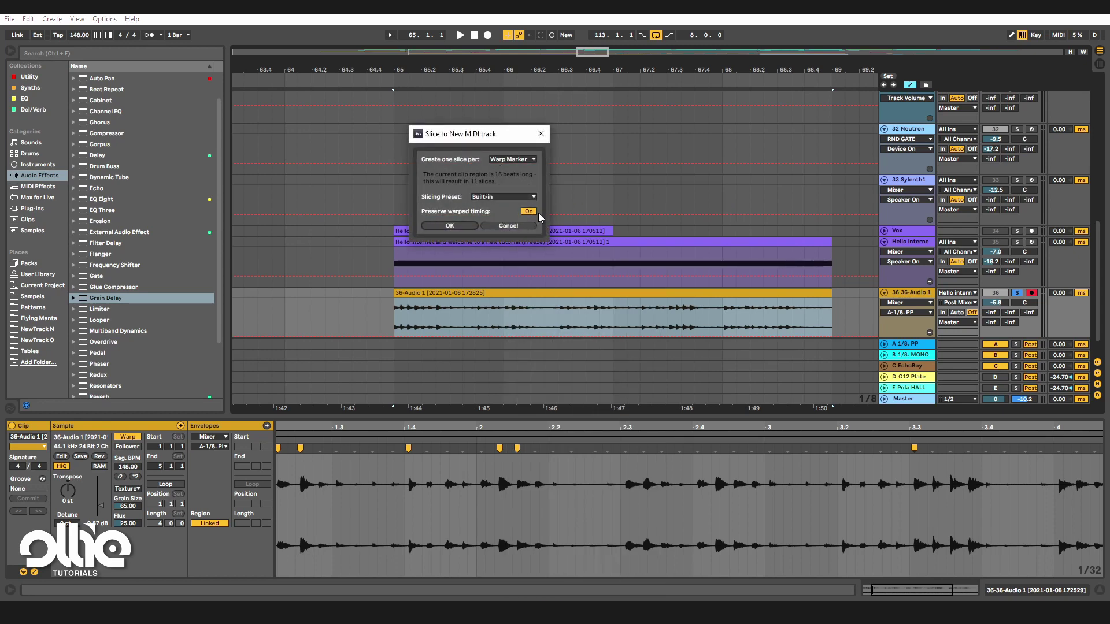
{"action": "left_click", "coordinate": [463, 227]}
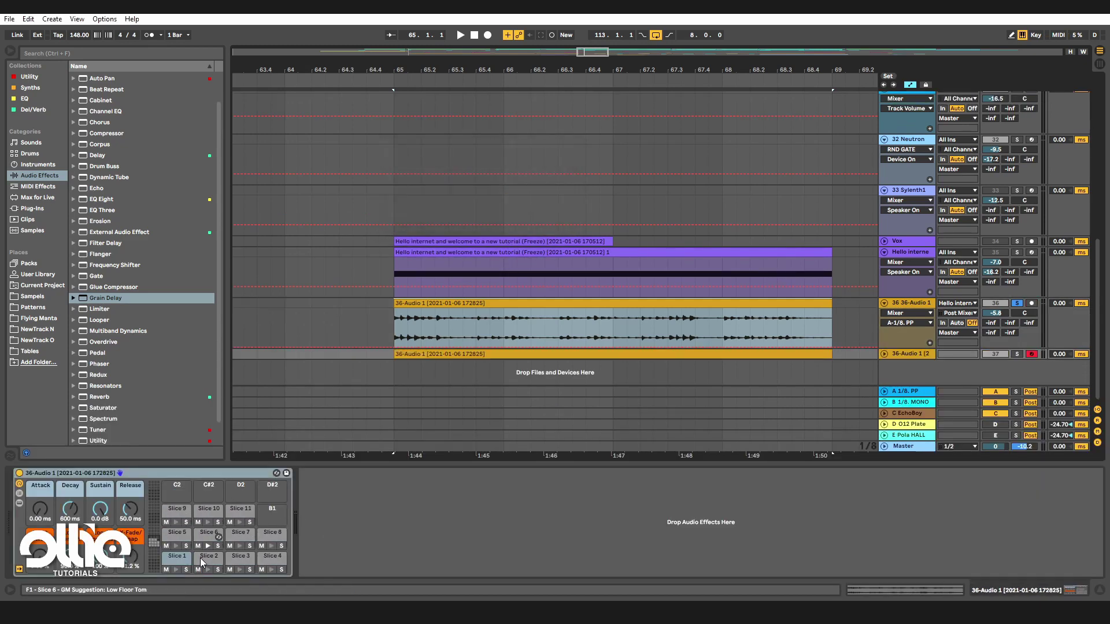
Solo the new sliced MIDI track and audition Slices 1 through 7 of its drum rack.
{"action": "double_click", "coordinate": [184, 556]}
{"action": "left_click_drag", "start_coordinate": [362, 530], "coordinate": [363, 524]}
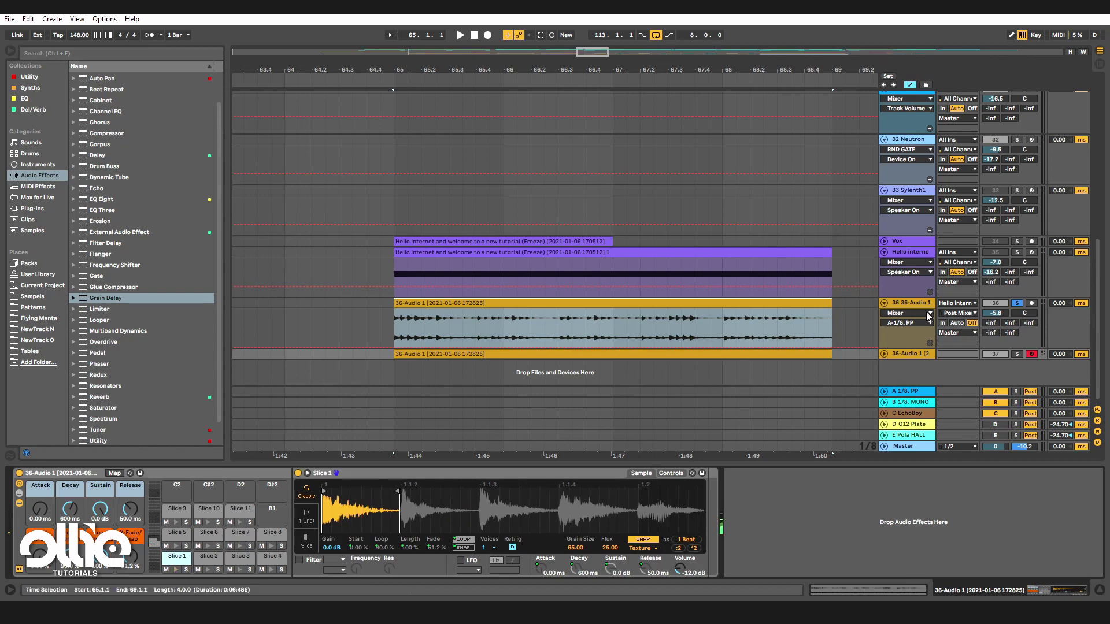
{"action": "left_click", "coordinate": [1016, 354]}
{"action": "left_click", "coordinate": [212, 557]}
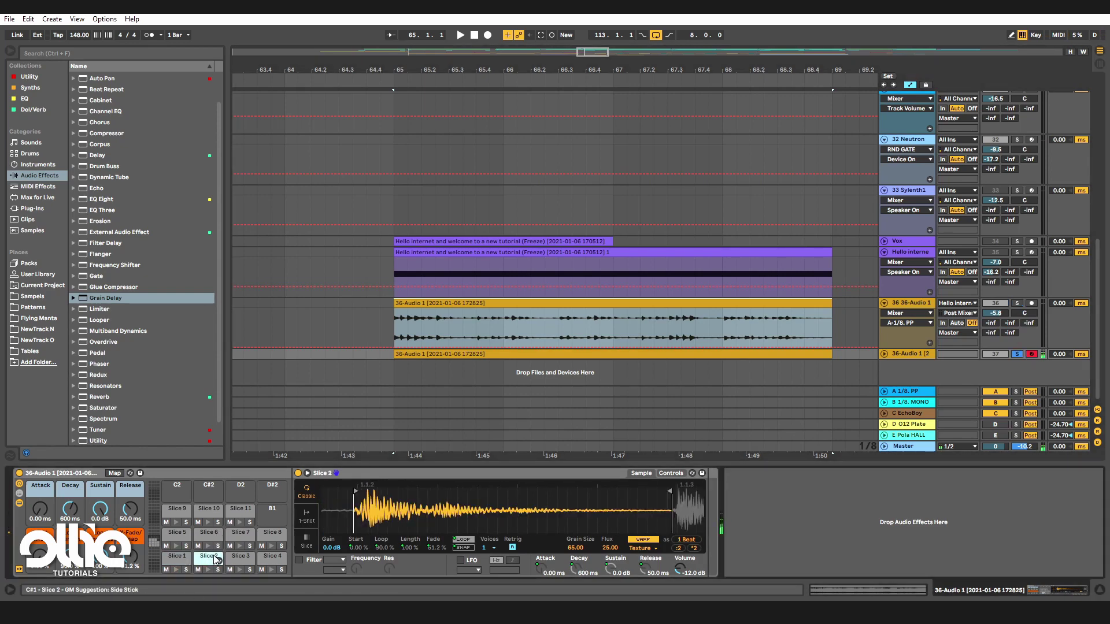
{"action": "left_click", "coordinate": [238, 558]}
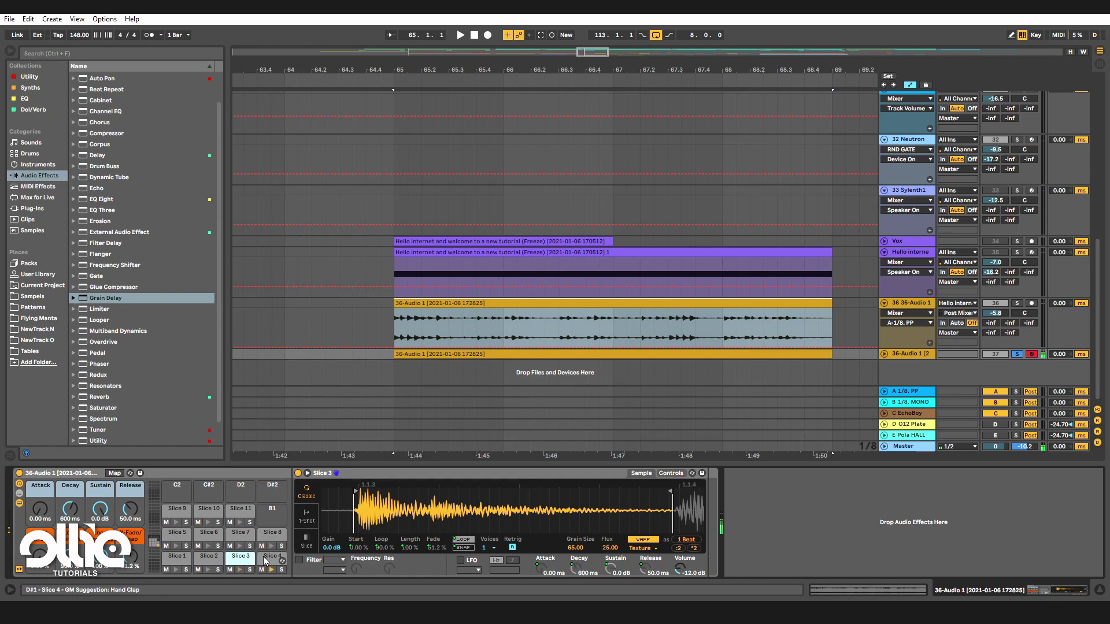
{"action": "left_click", "coordinate": [265, 559]}
{"action": "left_click", "coordinate": [180, 535]}
{"action": "left_click", "coordinate": [211, 535]}
{"action": "left_click", "coordinate": [241, 535]}
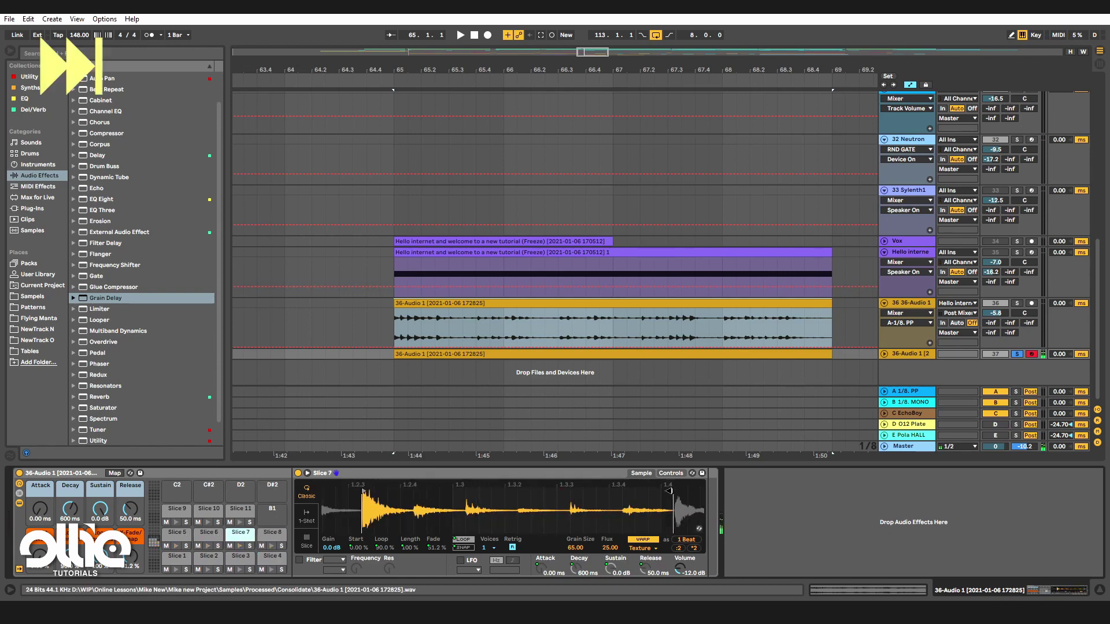
Shorten Slice 8's sample region to a single note and adjust the regions of Slices 9 to 11.
{"action": "left_click", "coordinate": [271, 533]}
{"action": "left_click_drag", "start_coordinate": [669, 490], "coordinate": [347, 490]}
{"action": "left_click", "coordinate": [178, 509]}
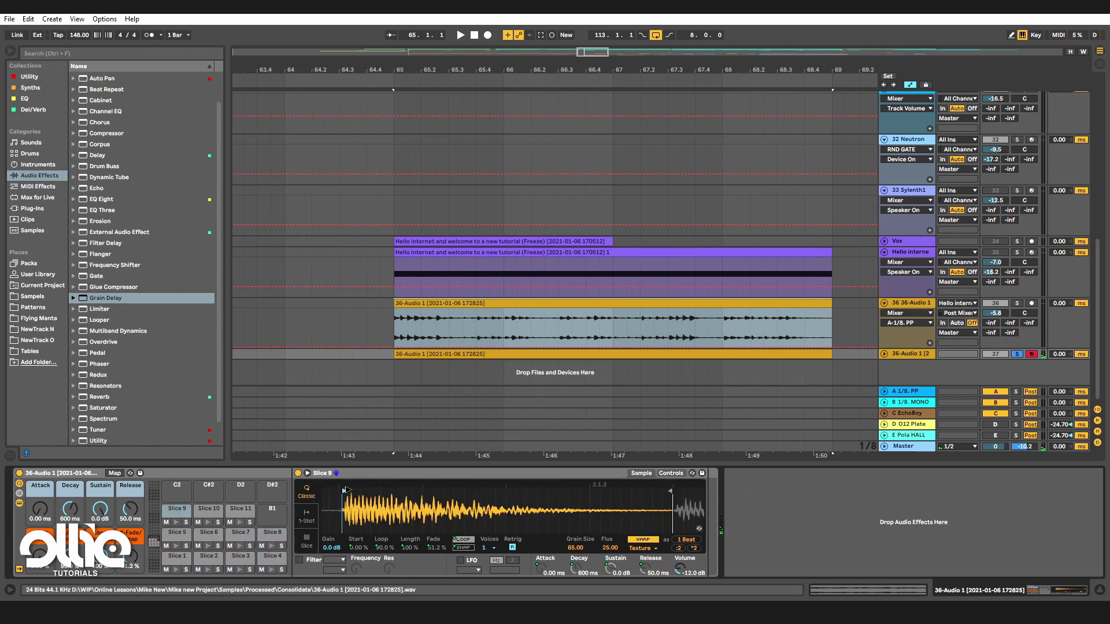
{"action": "left_click", "coordinate": [208, 508]}
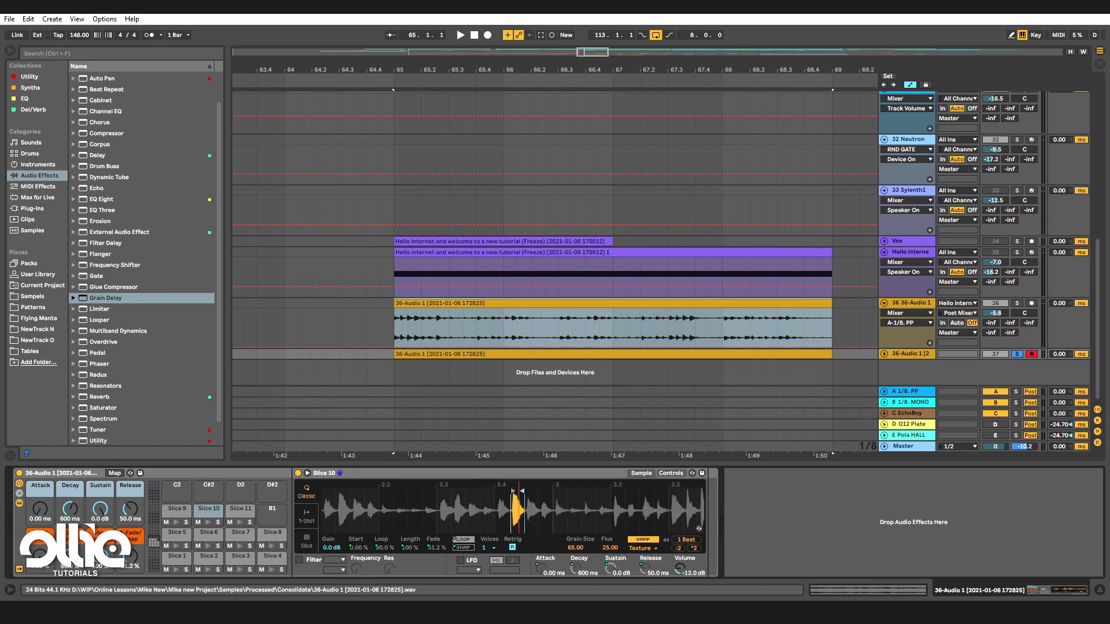
{"action": "left_click", "coordinate": [240, 508]}
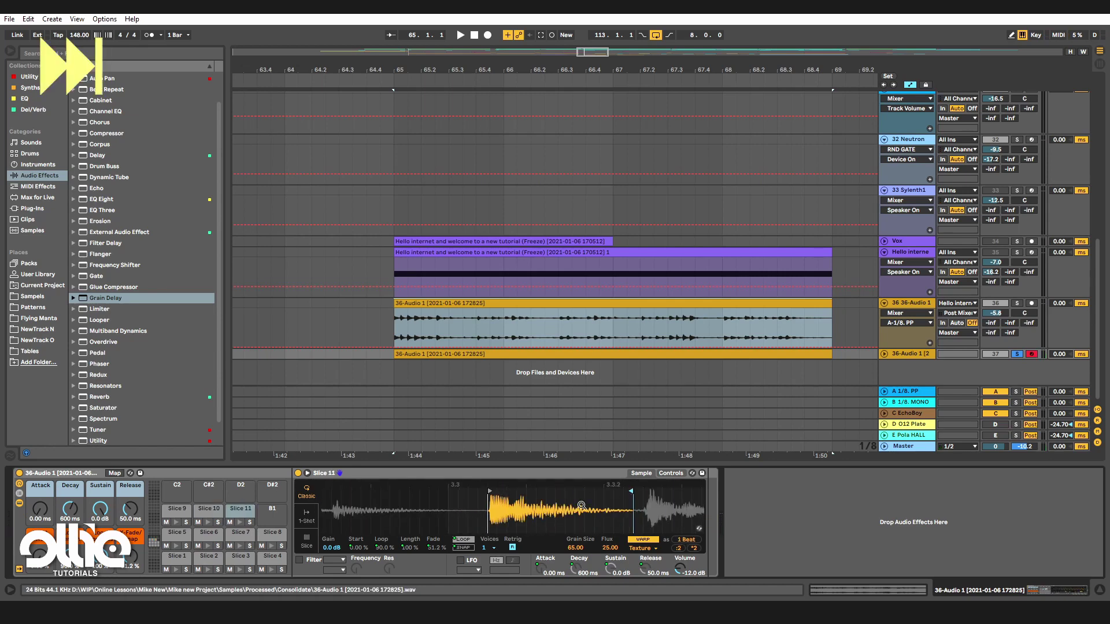
{"action": "left_click_drag", "start_coordinate": [581, 505], "coordinate": [640, 493]}
Set Slices 11 and 10 to 1-Shot playback and fit Slice 10's sample region to a single note.
{"action": "left_click", "coordinate": [307, 515]}
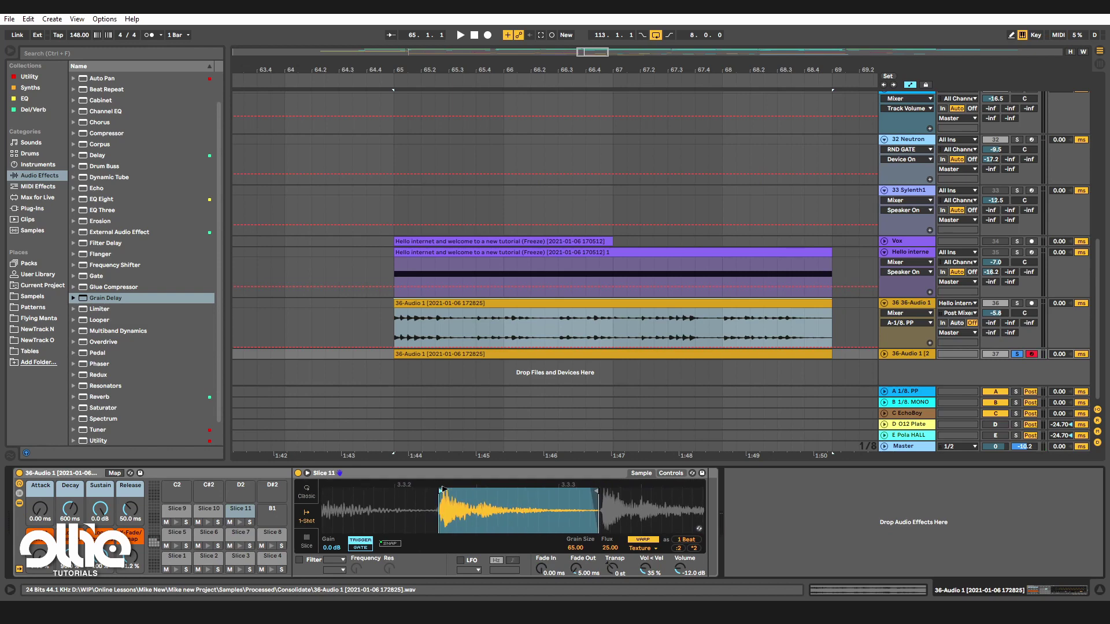
{"action": "left_click", "coordinate": [208, 509]}
{"action": "left_click", "coordinate": [307, 515]}
{"action": "left_click_drag", "start_coordinate": [470, 509], "coordinate": [527, 493]}
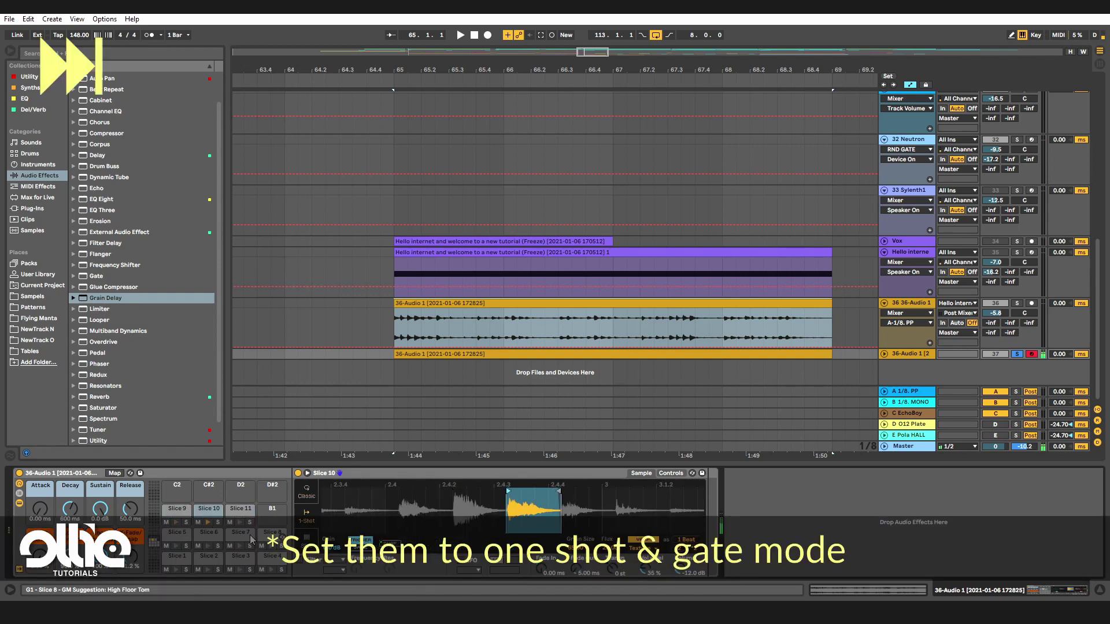
Set Slices 9 and 8 to 1-Shot playback and audition the rack by playing several notes.
{"action": "left_click", "coordinate": [176, 509]}
{"action": "left_click", "coordinate": [306, 515]}
{"action": "left_click", "coordinate": [269, 536]}
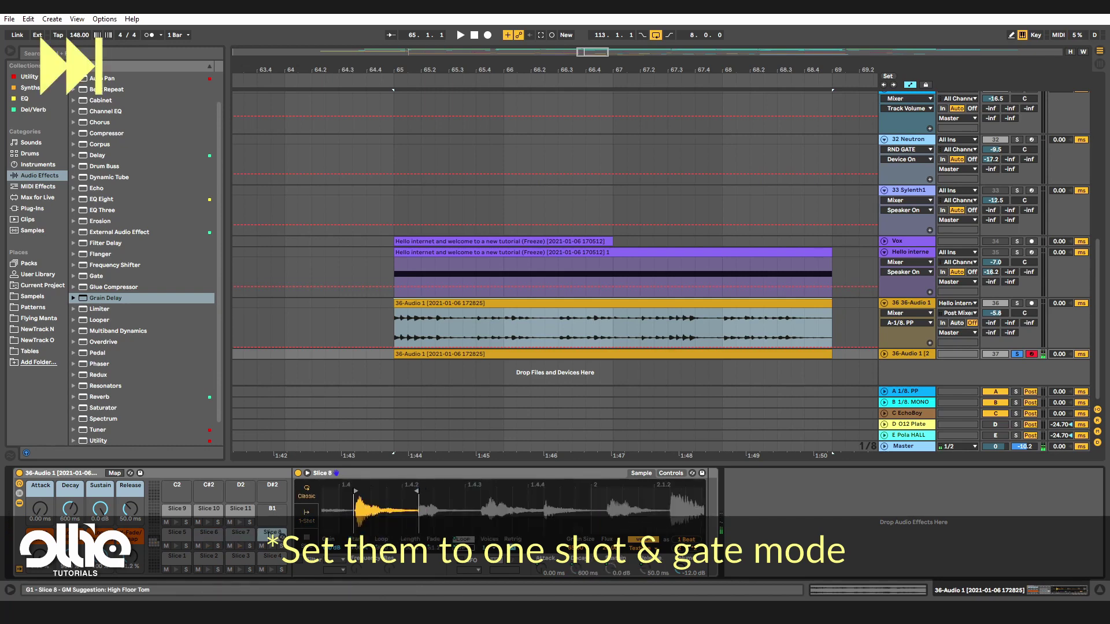
{"action": "left_click", "coordinate": [306, 515]}
{"action": "key", "text": "a"}
{"action": "key", "text": "w"}
{"action": "key", "text": "d"}
{"action": "key", "text": "s"}
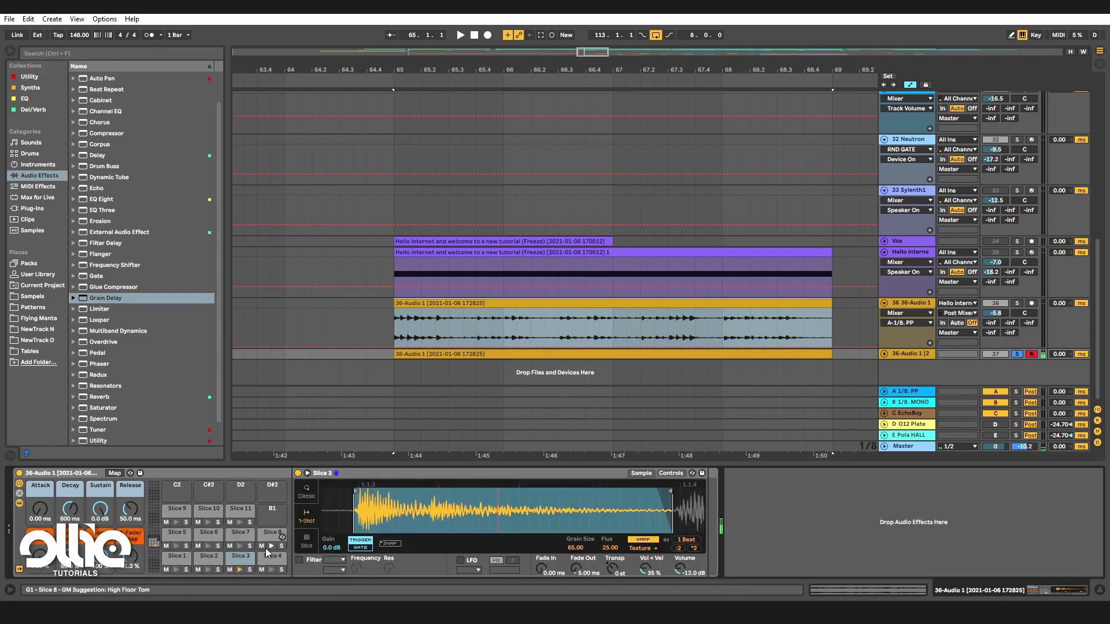
Audition several slices of the drum rack between Slice 4 and Slice 11 and set Slice 6 to Gate playback.
{"action": "key", "text": "e"}
{"action": "key", "text": "g"}
{"action": "key", "text": "f"}
{"action": "left_click", "coordinate": [358, 548]}
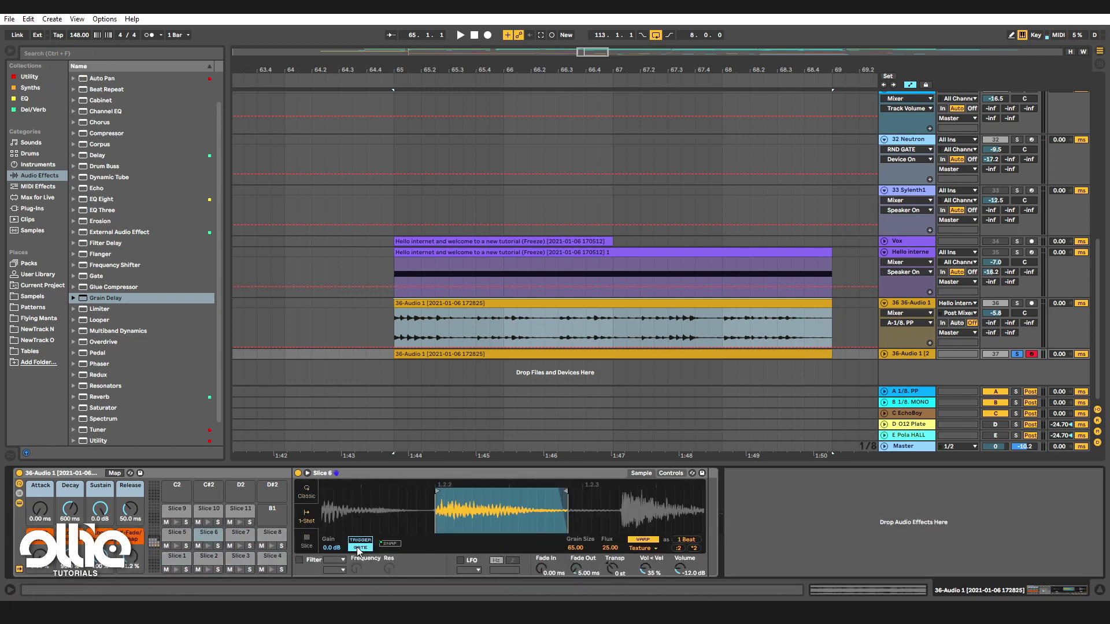
{"action": "key", "text": "t"}
{"action": "key", "text": "h"}
{"action": "key", "text": "u"}
Delete all of the drum rack's existing macro mappings and leave the mapping view.
{"action": "left_click", "coordinate": [119, 474]}
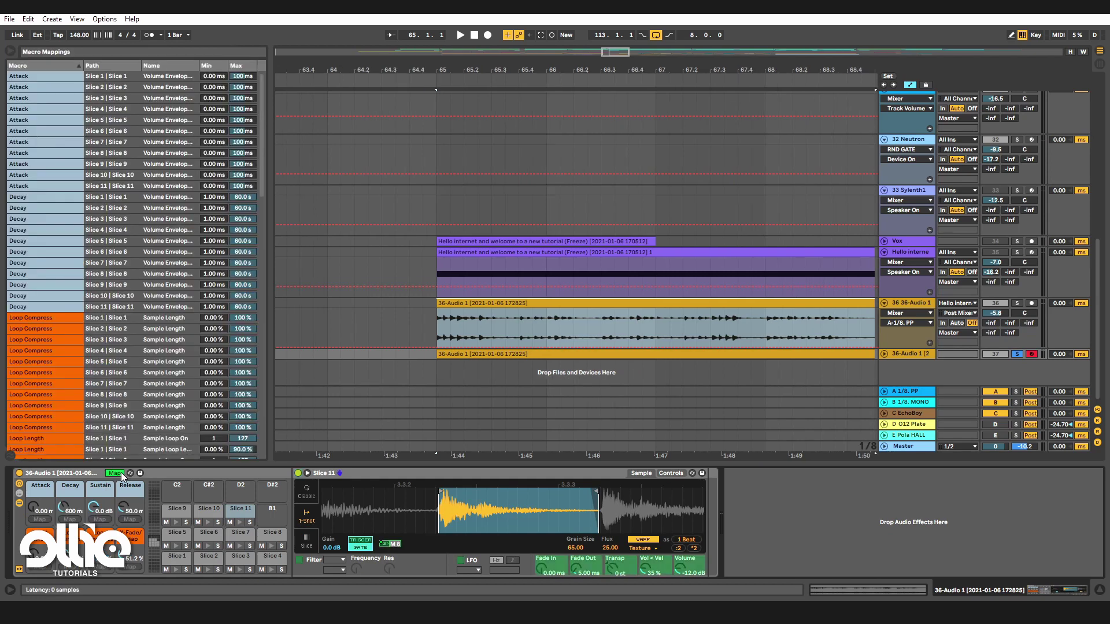
{"action": "left_click", "coordinate": [46, 240]}
{"action": "key", "text": "ctrl+a"}
{"action": "key", "text": "Delete"}
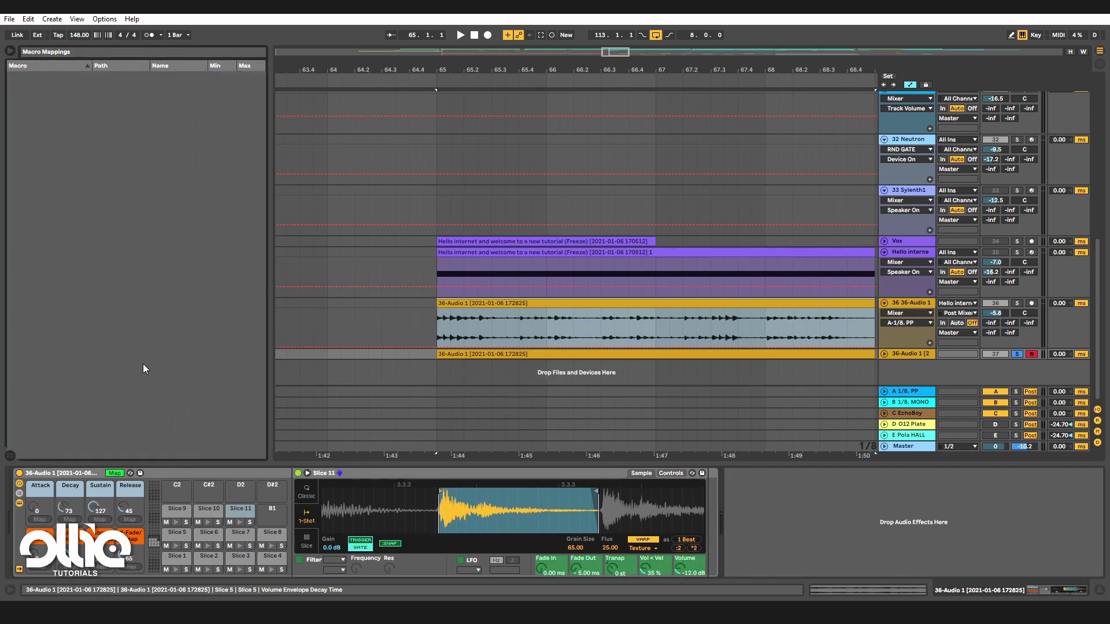
{"action": "key", "text": "Escape"}
Map Slice 1's Transpose to the drum rack's first macro, rename that macro Trans, and extend the mapping to the other slices.
{"action": "left_click", "coordinate": [168, 570]}
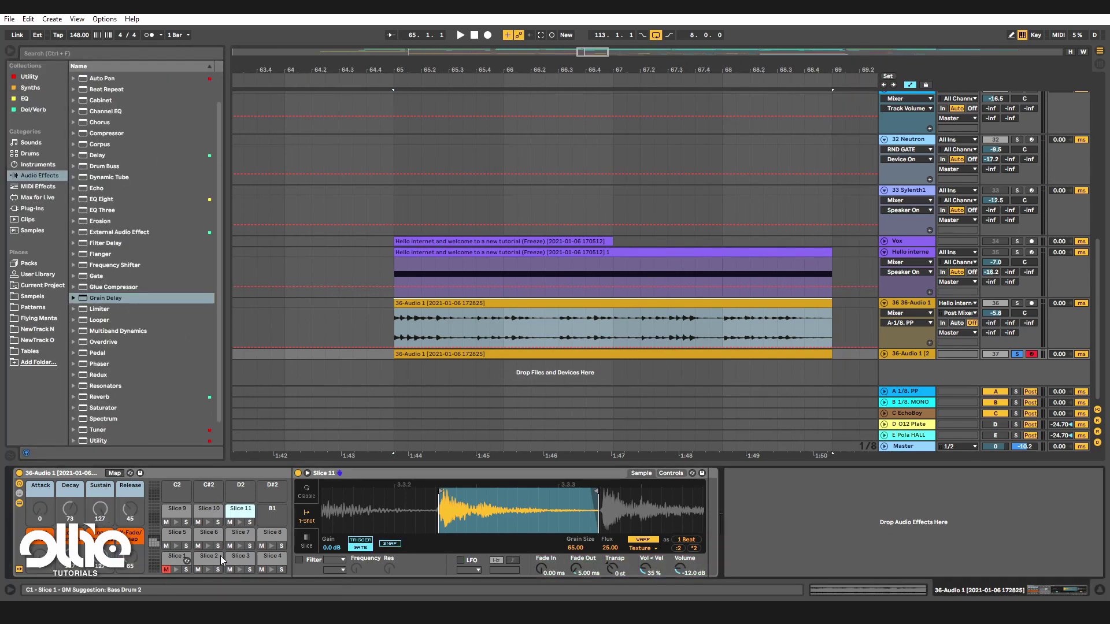
{"action": "left_click", "coordinate": [168, 569]}
{"action": "left_click", "coordinate": [174, 558]}
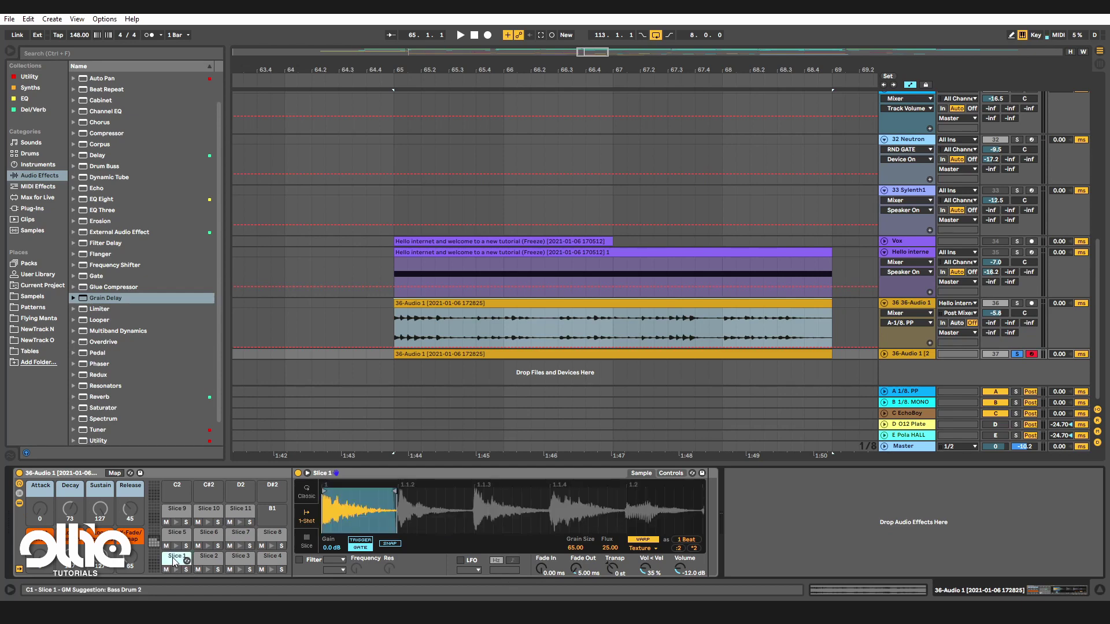
{"action": "right_click", "coordinate": [613, 567]}
{"action": "left_click", "coordinate": [694, 500]}
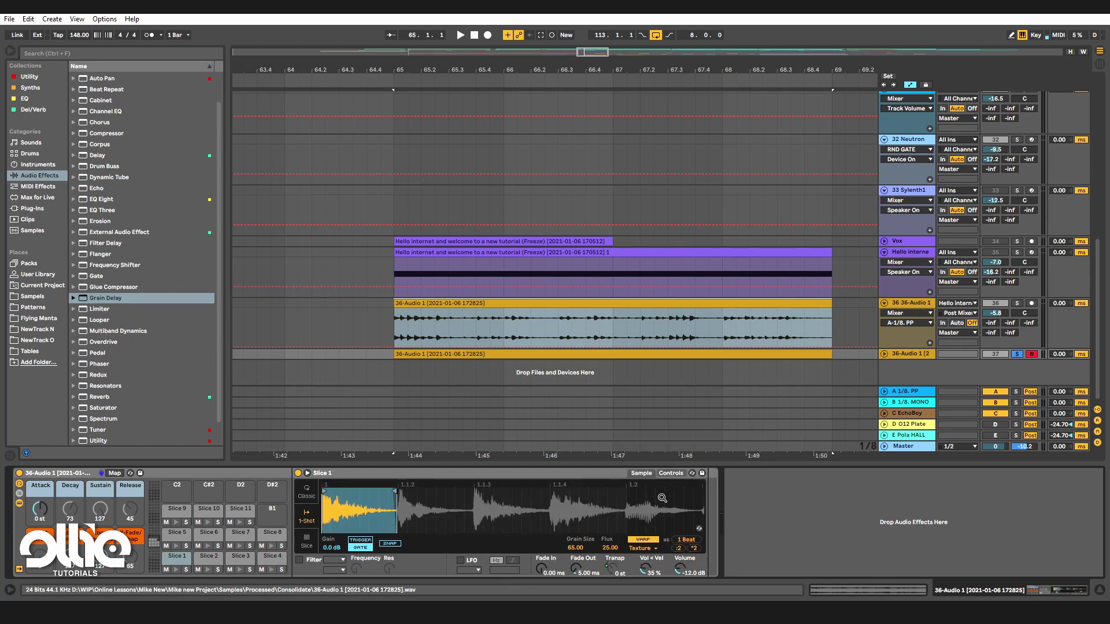
{"action": "key", "text": "ctrl+r"}
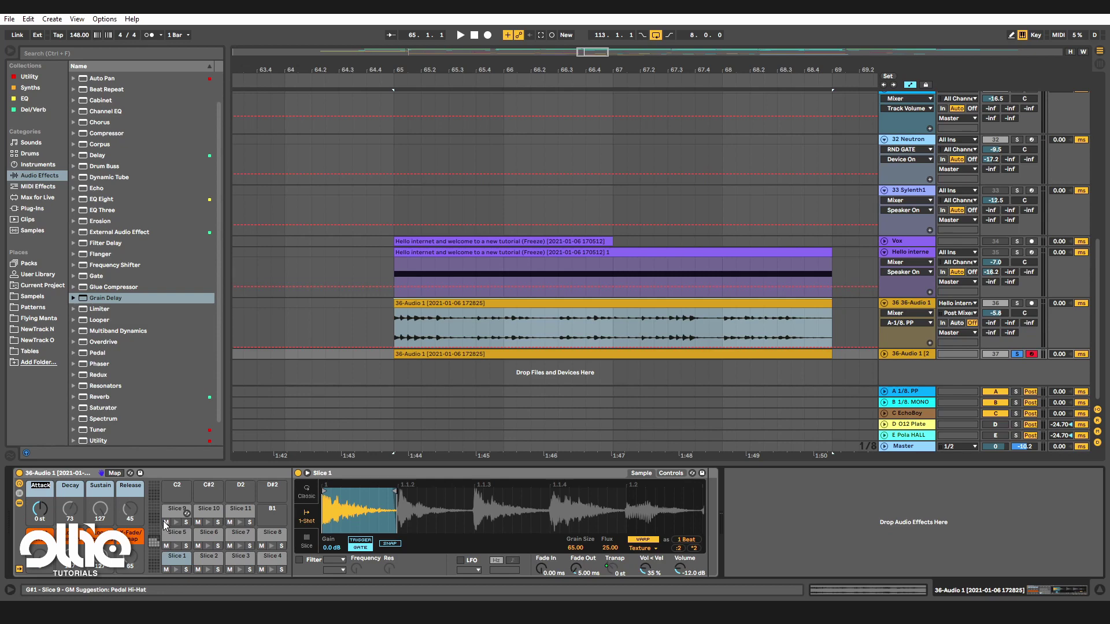
{"action": "right_click", "coordinate": [612, 569]}
{"action": "left_click", "coordinate": [654, 565]}
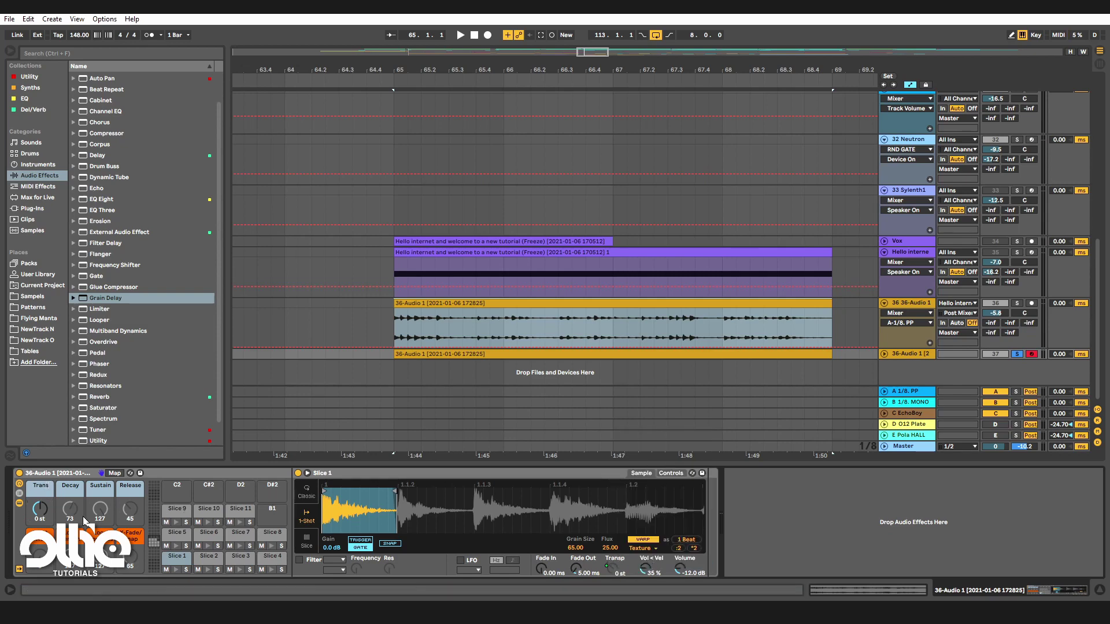
Test the Trans macro at different transpositions while auditioning slices and return it to 0 st.
{"action": "left_click", "coordinate": [177, 532]}
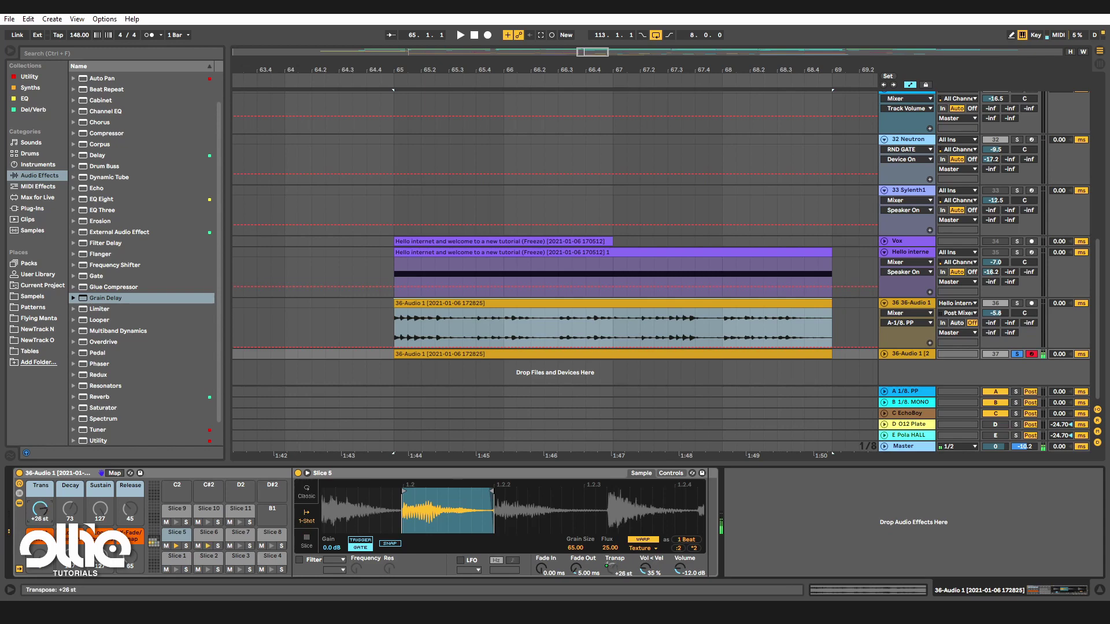
{"action": "left_click_drag", "start_coordinate": [40, 509], "coordinate": [40, 550]}
{"action": "left_click_drag", "start_coordinate": [40, 509], "coordinate": [40, 525]}
{"action": "key", "text": "e"}
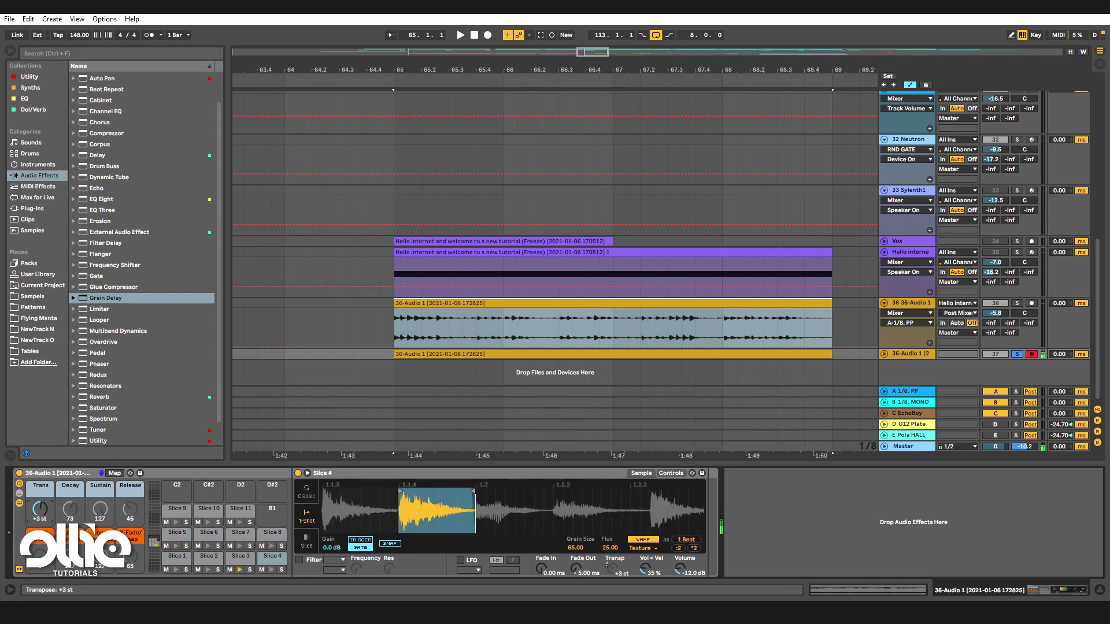
{"action": "key", "text": "a"}
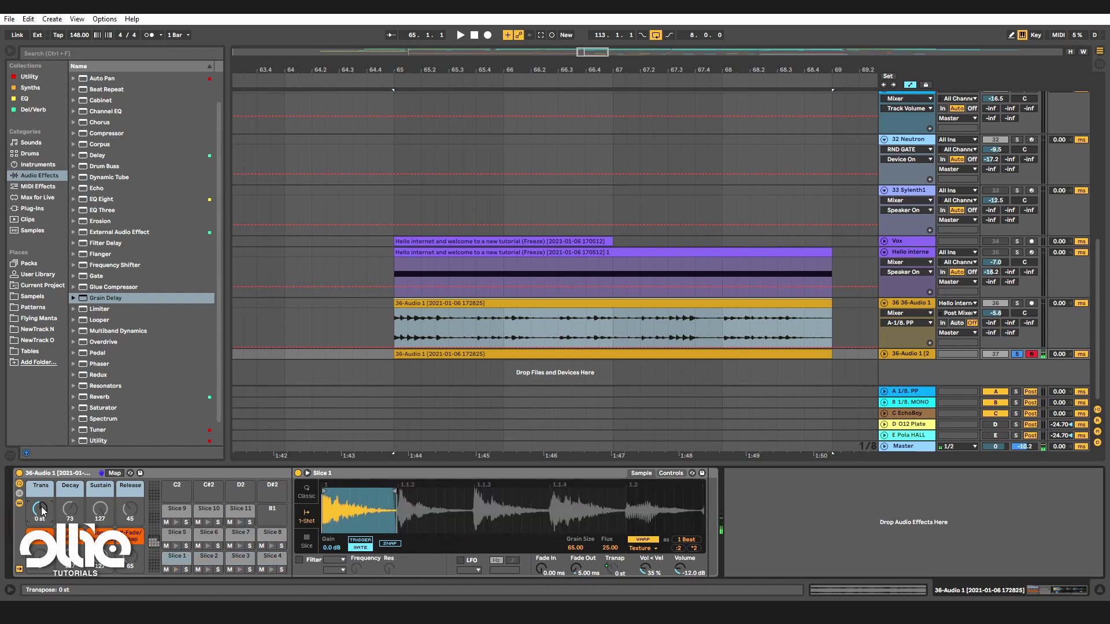
Add an Arpeggiator before the drum rack and the RND GATE preset after it, mapped to the arpeggiator's Gate.
{"action": "left_click", "coordinate": [46, 75]}
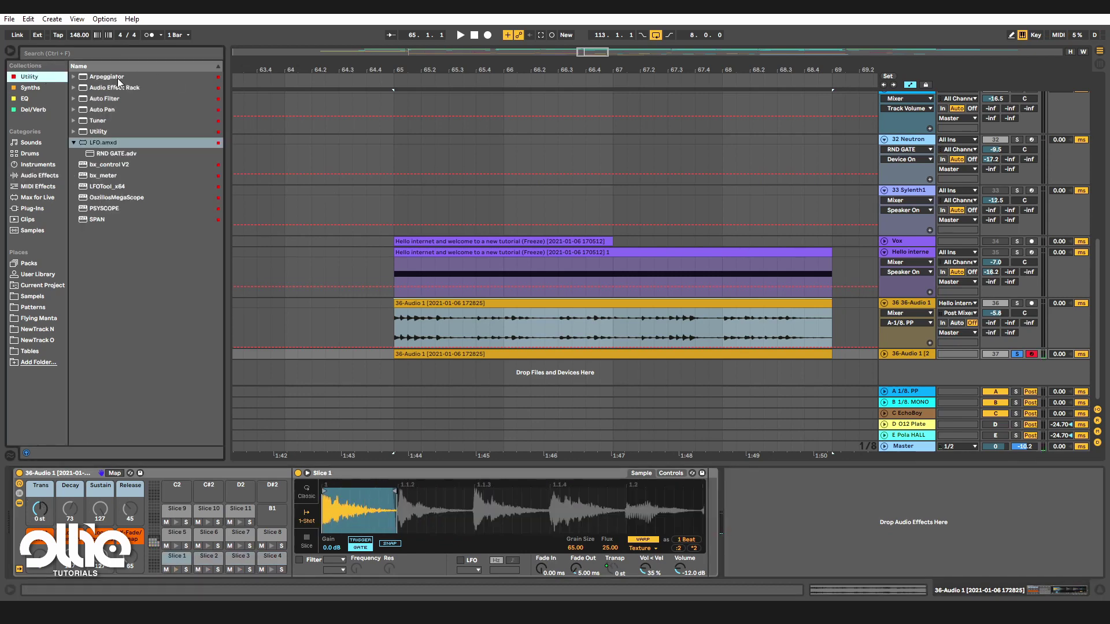
{"action": "key", "text": "Return"}
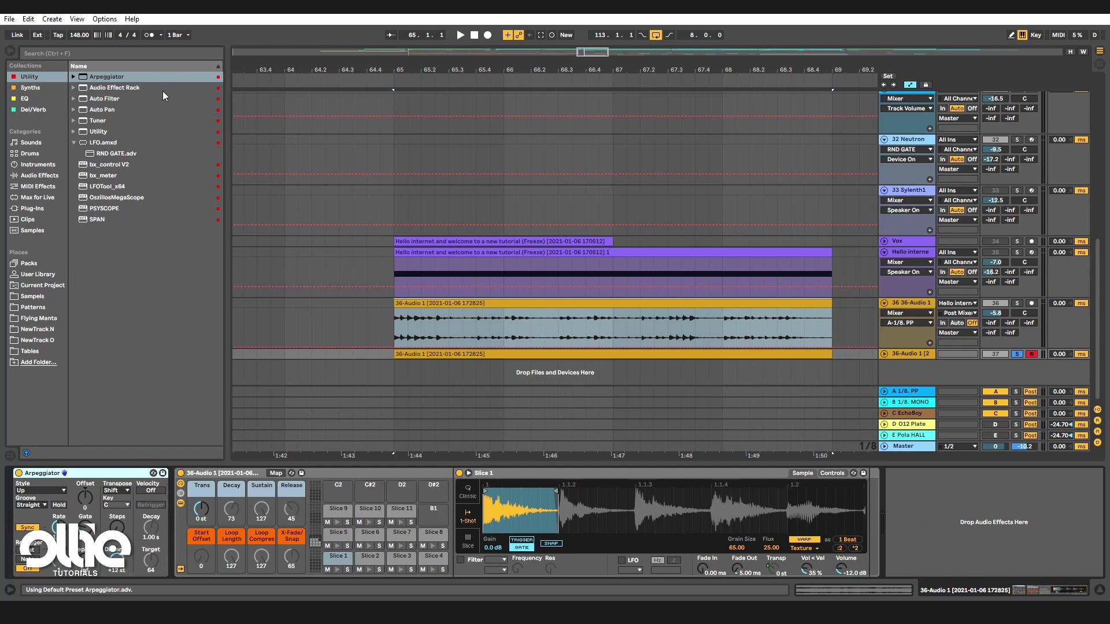
{"action": "left_click_drag", "start_coordinate": [105, 157], "coordinate": [971, 517]}
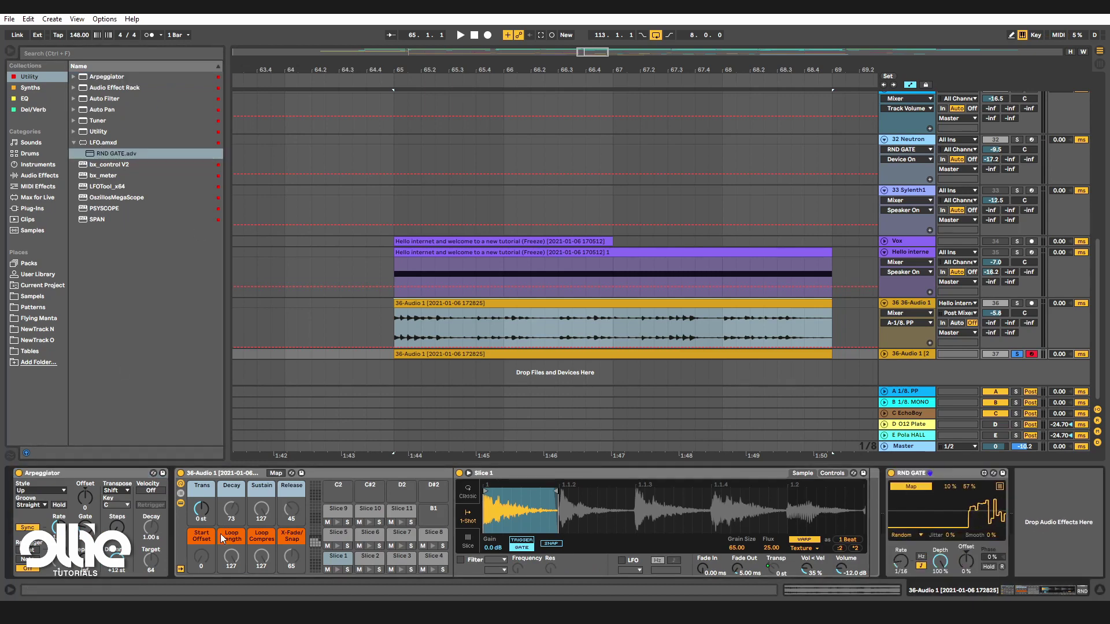
Insert a Random MIDI effect between the Arpeggiator and the drum rack with 100 % chance, 5 choices and the Bi sign.
{"action": "left_click", "coordinate": [39, 175]}
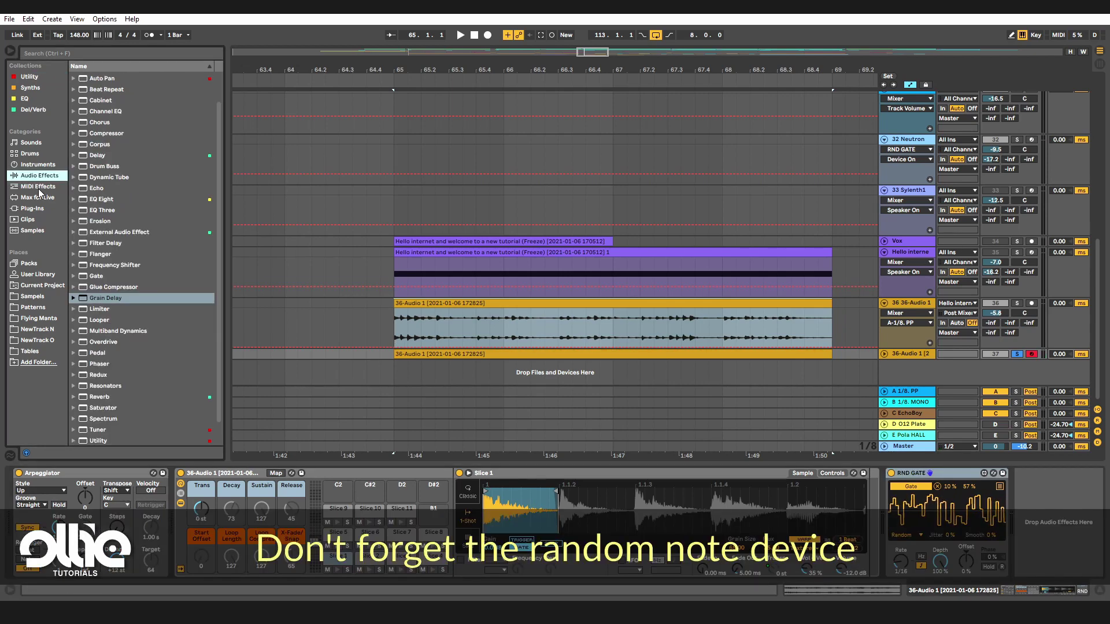
{"action": "left_click", "coordinate": [38, 187]}
{"action": "left_click_drag", "start_coordinate": [97, 133], "coordinate": [185, 505]}
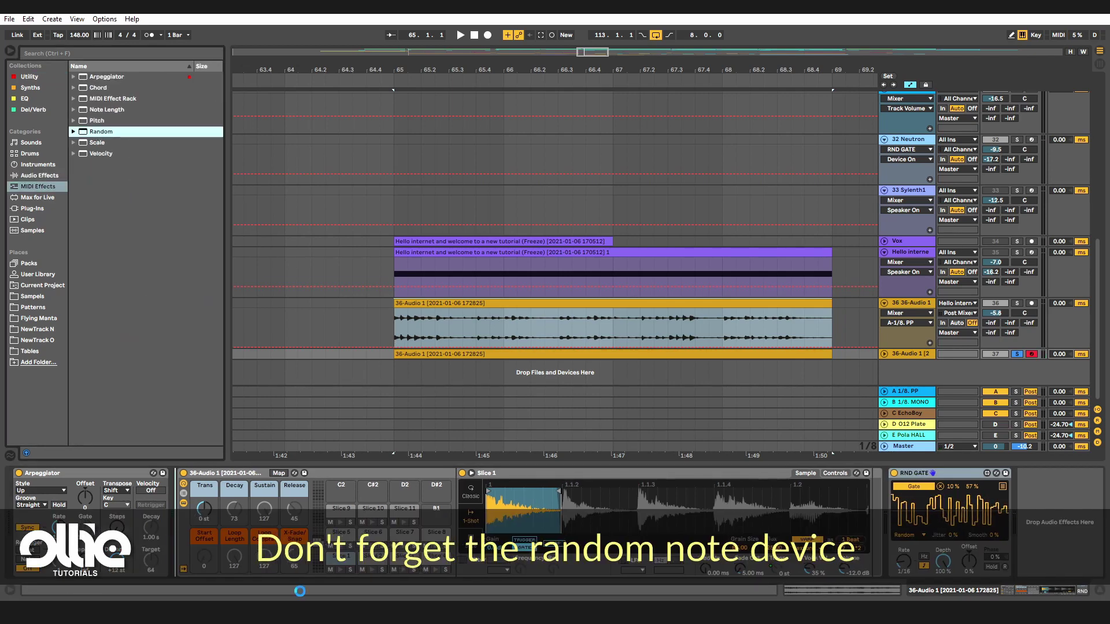
{"action": "left_click_drag", "start_coordinate": [300, 591], "coordinate": [193, 523]}
{"action": "left_click", "coordinate": [216, 570]}
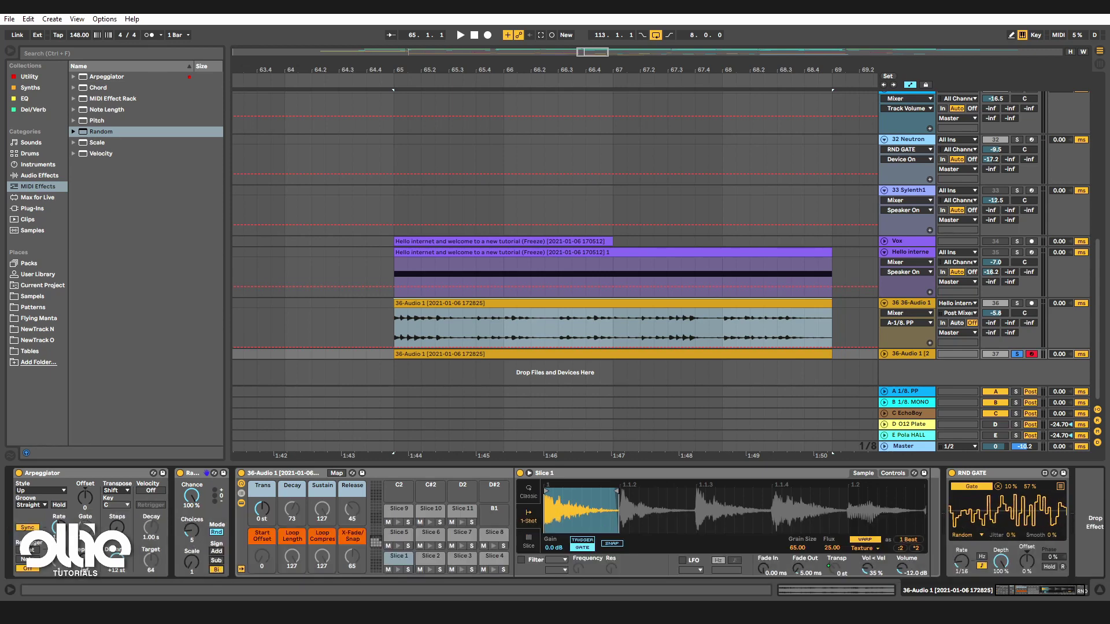
Collapse the RND GATE device and add a Delay after it with both channels switched from Sync to Time.
{"action": "left_click_drag", "start_coordinate": [1047, 588], "coordinate": [1068, 578]}
{"action": "left_click", "coordinate": [976, 473]}
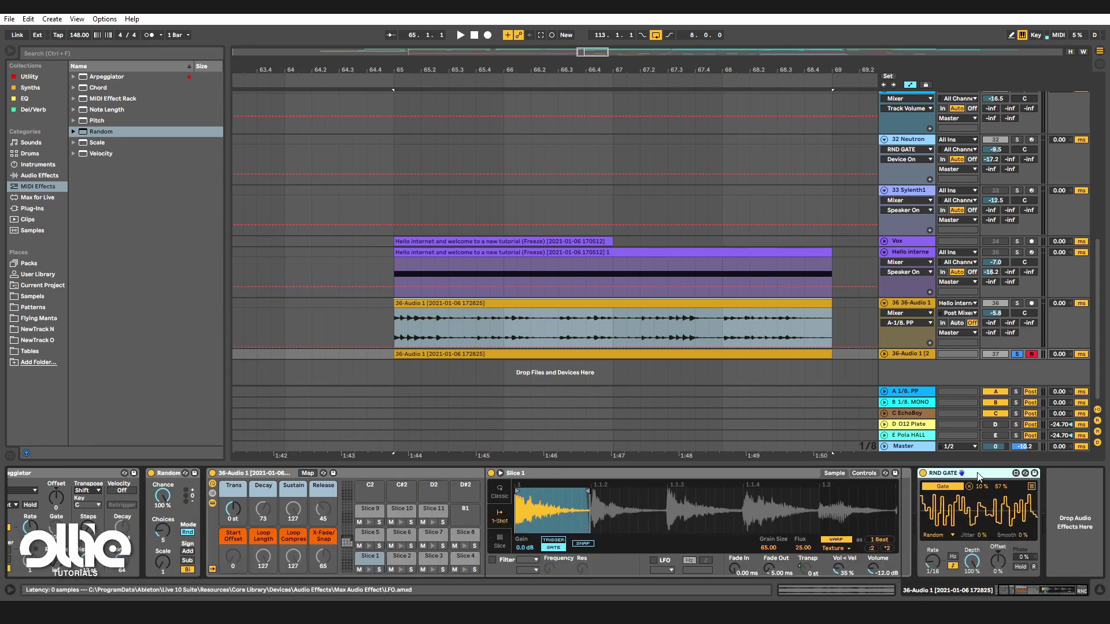
{"action": "double_click", "coordinate": [976, 472]}
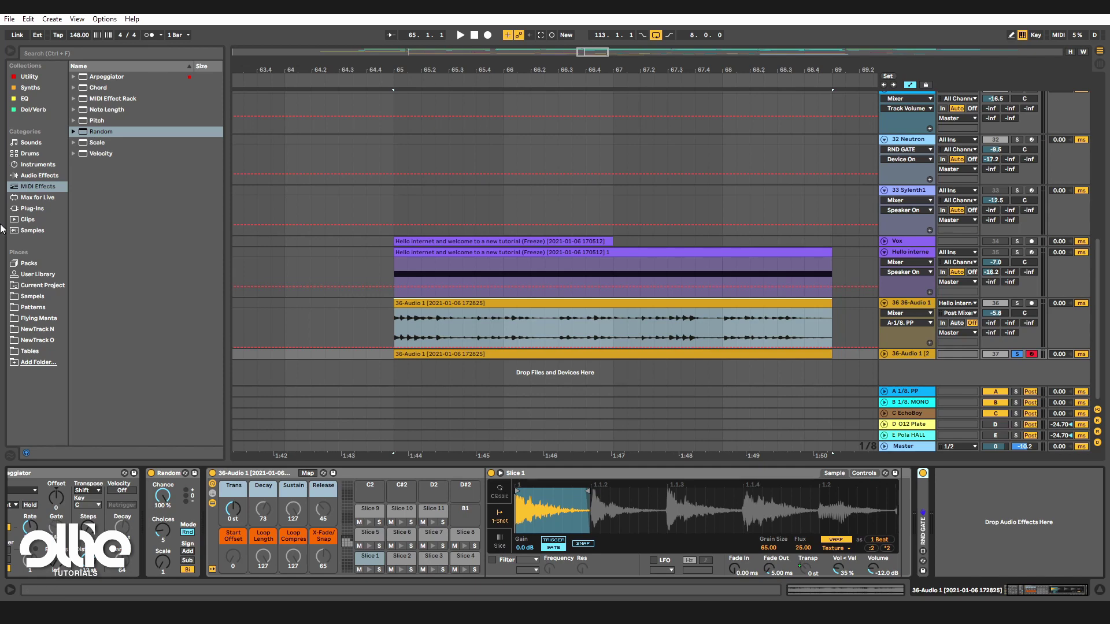
{"action": "left_click", "coordinate": [45, 110]}
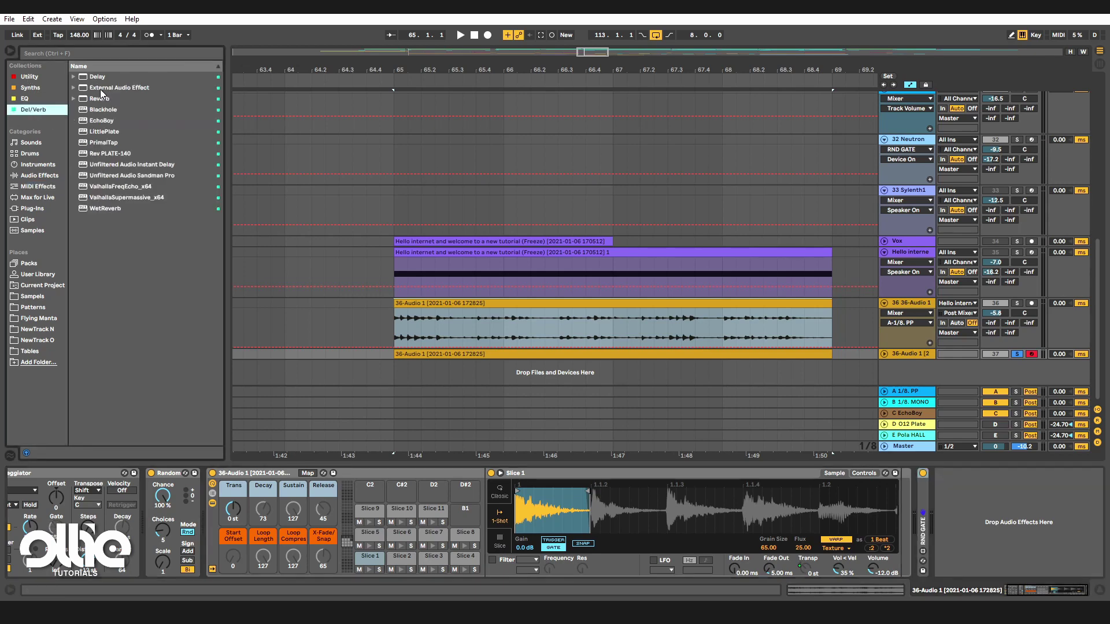
{"action": "left_click_drag", "start_coordinate": [98, 77], "coordinate": [936, 558]}
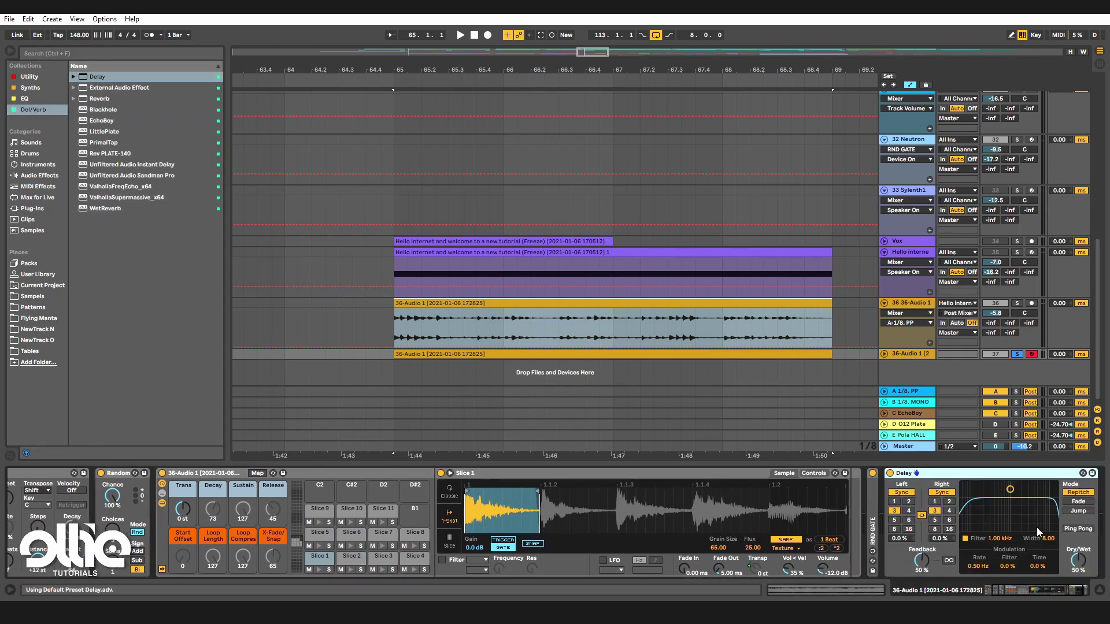
{"action": "left_click", "coordinate": [906, 492]}
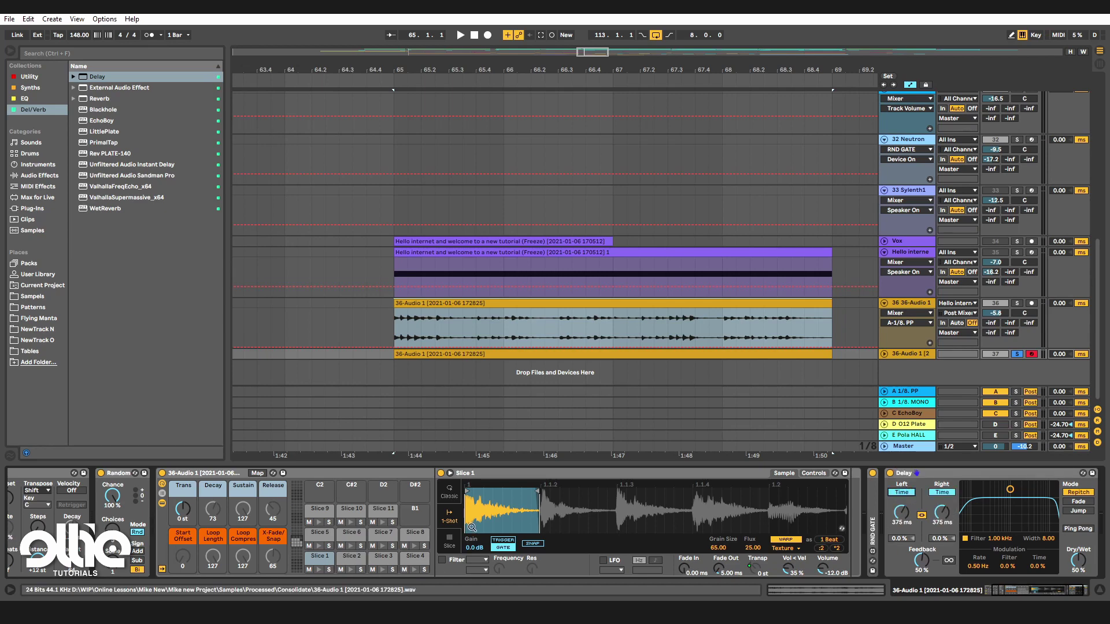
Look up E1 in the browser's note frequency table, calculate 1000 ÷ 41.2 in the calculator, and set both delay times to 24.3 ms.
{"action": "key", "text": "alt+Tab"}
{"action": "scroll", "coordinate": [636, 340], "scroll_direction": "up", "scroll_amount": 10}
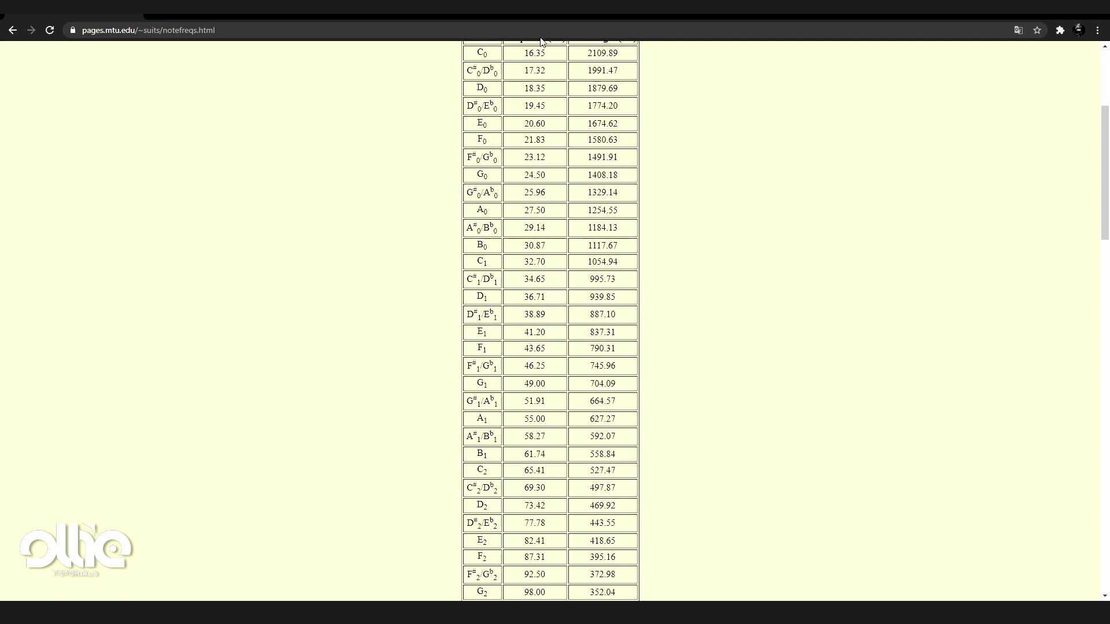
{"action": "type", "text": "1 00"}
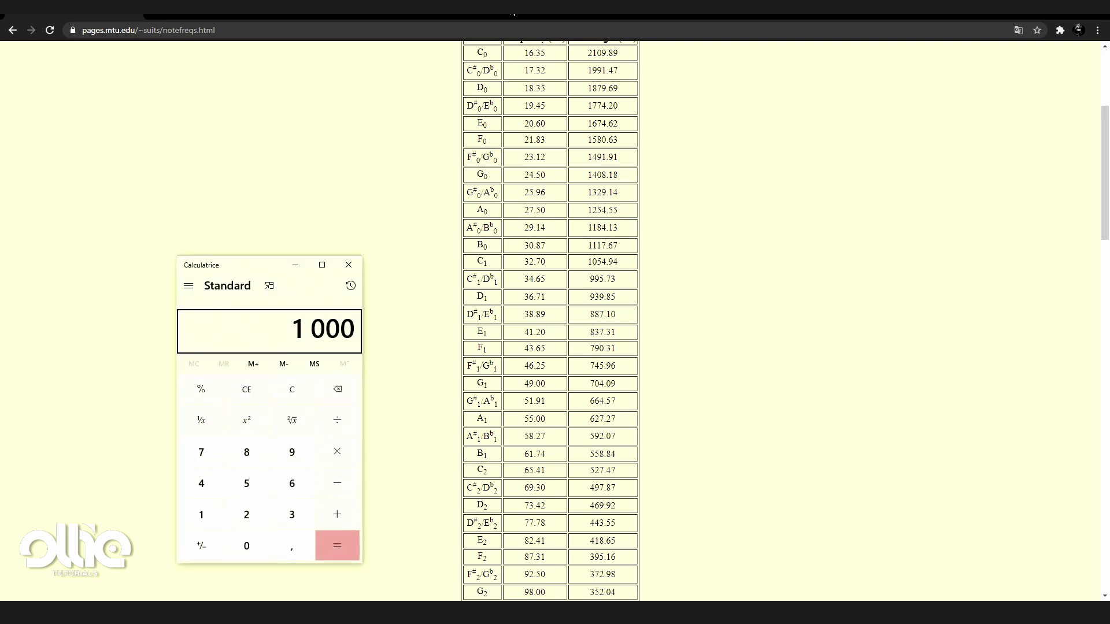
{"action": "type", "text": "0"}
{"action": "key", "text": "asterisk"}
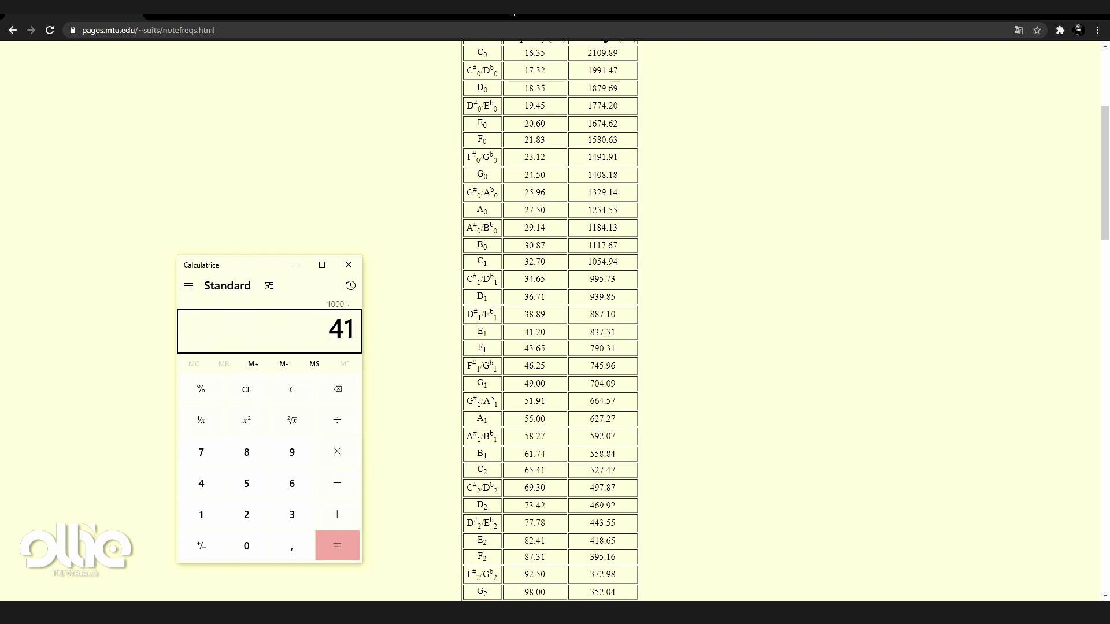
{"action": "key", "text": "Return"}
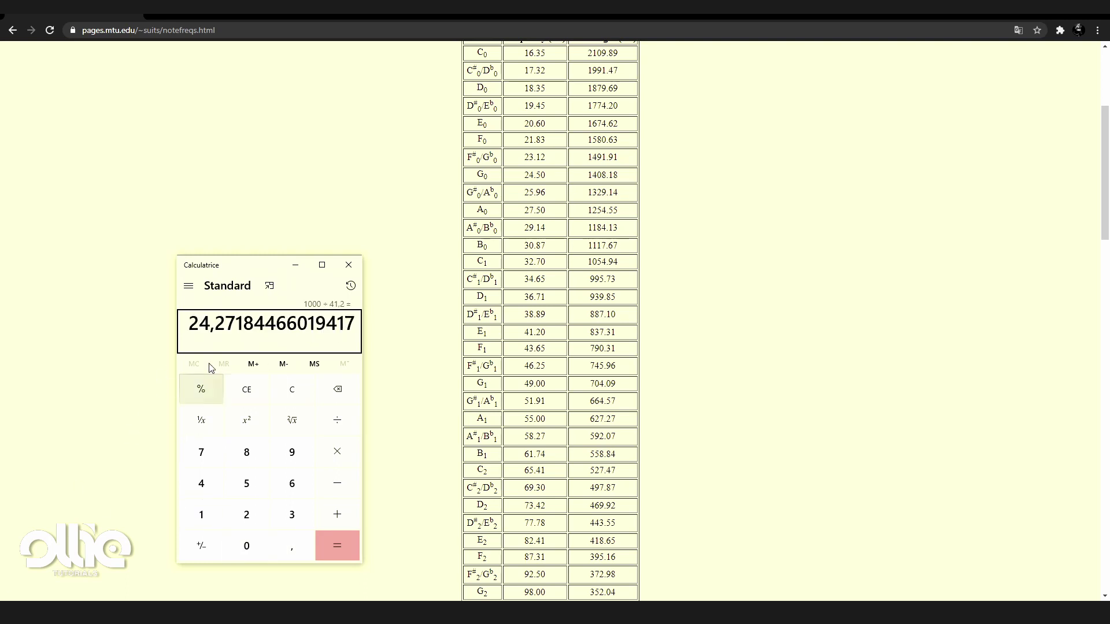
{"action": "left_click_drag", "start_coordinate": [192, 323], "coordinate": [236, 327]}
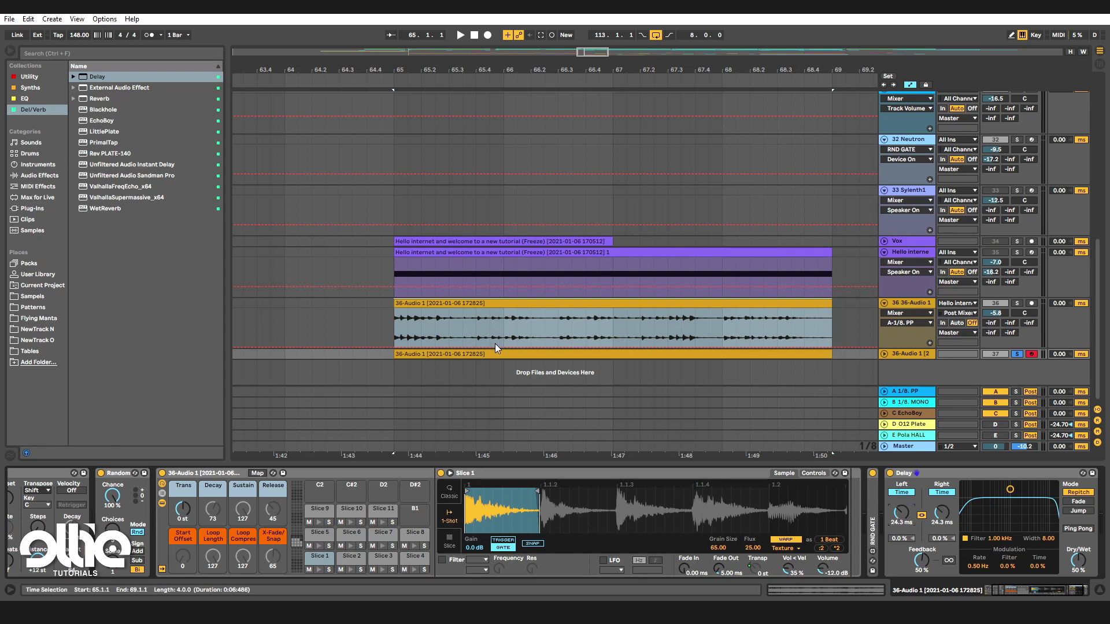
{"action": "key", "text": "alt+Tab"}
{"action": "key", "text": "alt+Tab"}
Unfold the sliced track, open its MIDI clip and reduce its notes to a single Slice 5 note spanning 1.1.1 to 3.3.1.
{"action": "left_click", "coordinate": [884, 354]}
{"action": "double_click", "coordinate": [535, 322]}
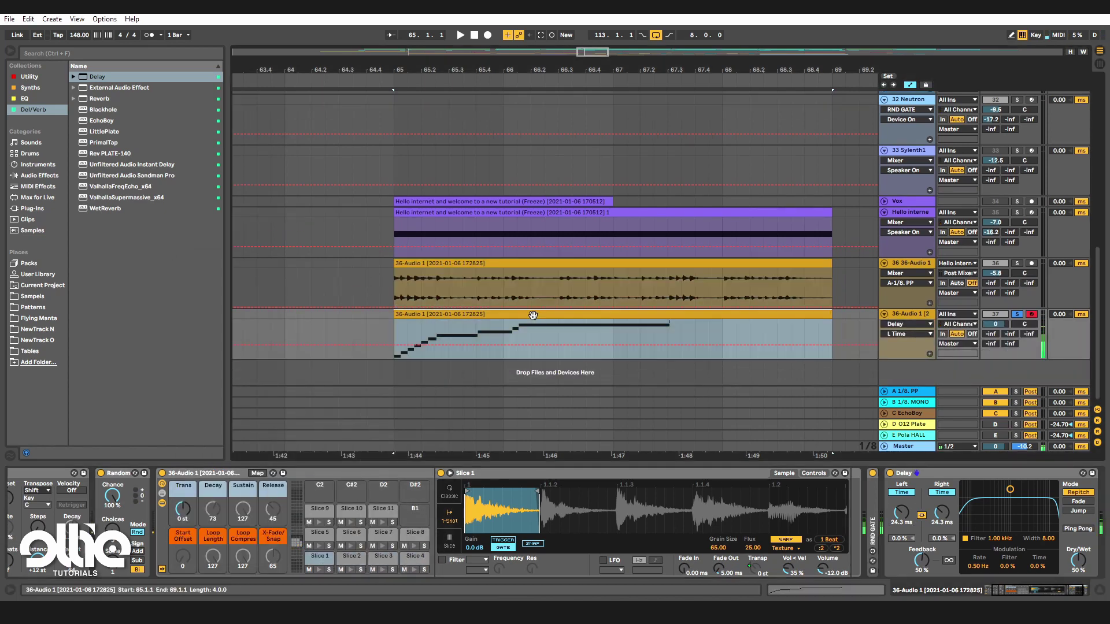
{"action": "key", "text": "Delete"}
{"action": "left_click_drag", "start_coordinate": [642, 459], "coordinate": [792, 357]}
{"action": "key", "text": "Delete"}
{"action": "double_click", "coordinate": [272, 511]}
{"action": "left_click", "coordinate": [284, 503]}
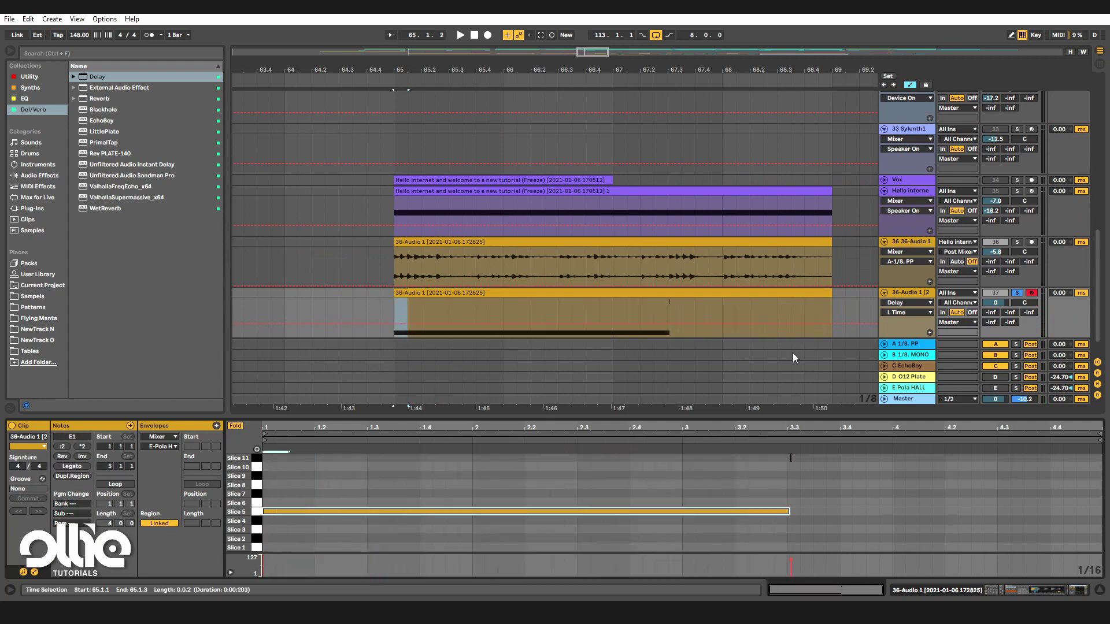
Extend the Slice 5 note to fill the whole four-bar clip.
{"action": "scroll", "coordinate": [730, 347], "scroll_direction": "down", "scroll_amount": 1}
{"action": "key", "text": "Delete"}
{"action": "left_click_drag", "start_coordinate": [821, 468], "coordinate": [586, 553]}
{"action": "left_click", "coordinate": [73, 476]}
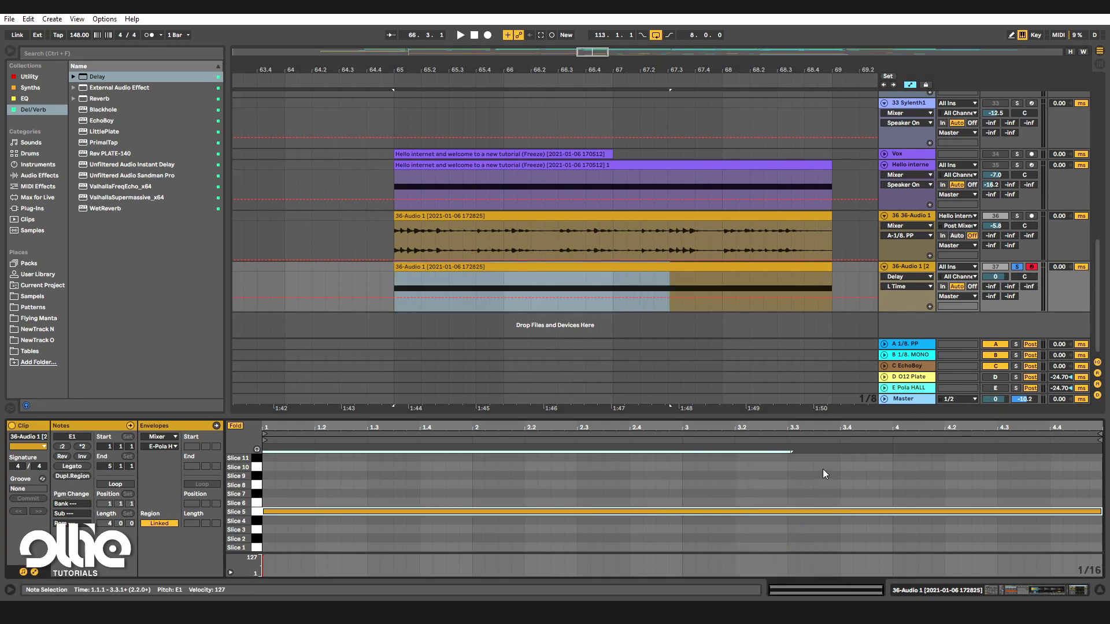
Play the arpeggiated clip, return to the device chain, and lower the sliced track's volume to -6.6 dB.
{"action": "key", "text": "space"}
{"action": "left_click", "coordinate": [1099, 589]}
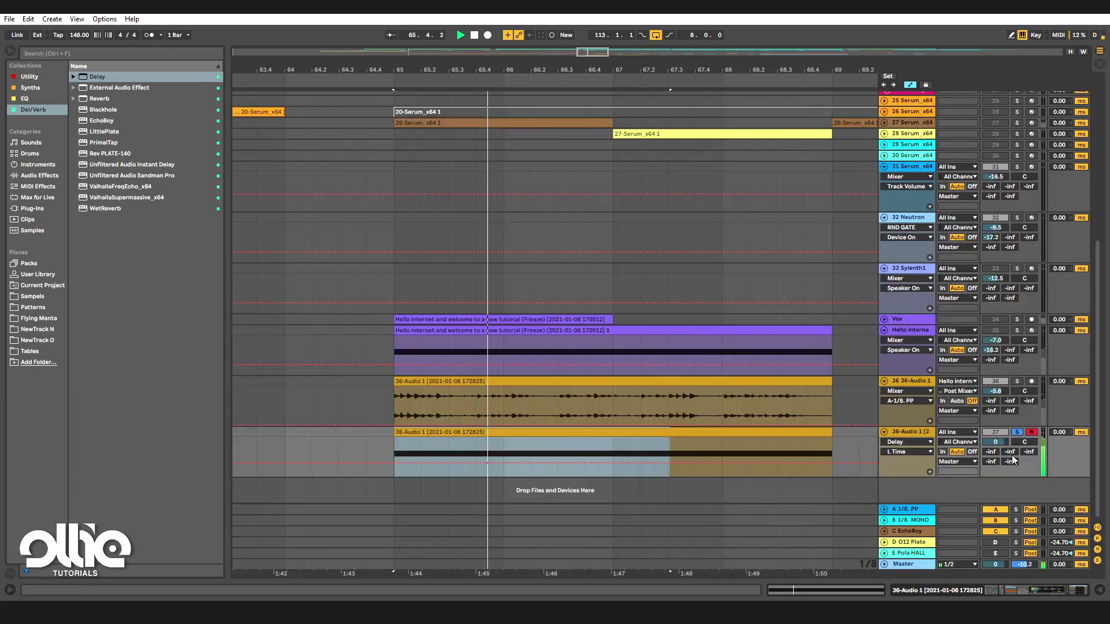
{"action": "left_click_drag", "start_coordinate": [988, 442], "coordinate": [989, 461]}
{"action": "key", "text": "ctrl+alt+l"}
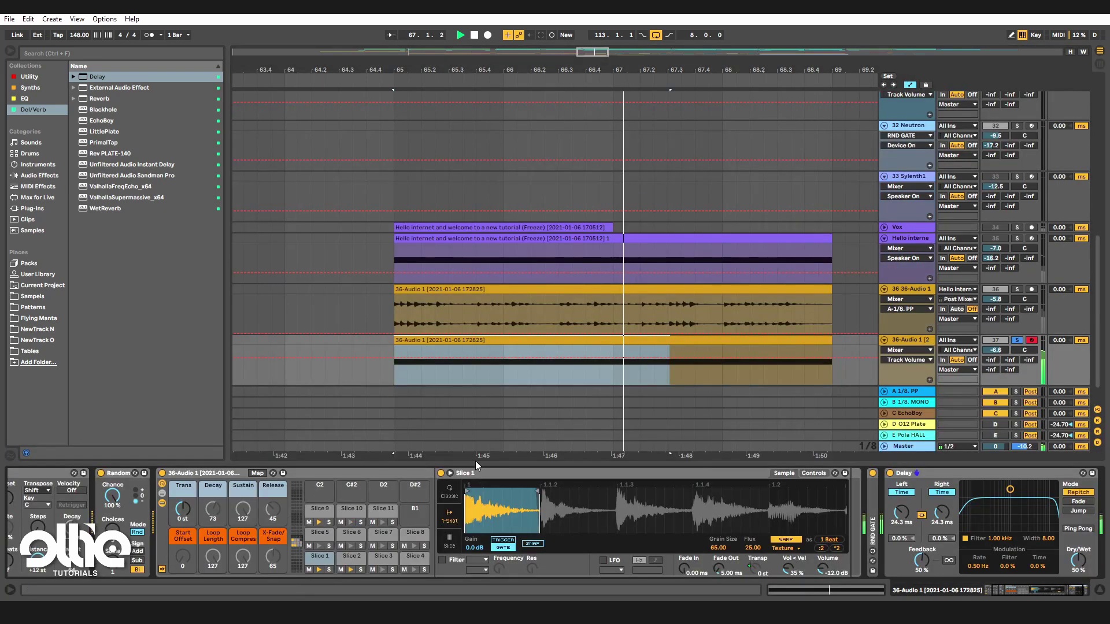
Replay the clip with the Trans macro at 0 st and set the sliced track's send to the A-1/8. PP return to -19.0 dB.
{"action": "left_click_drag", "start_coordinate": [1024, 597], "coordinate": [982, 596]}
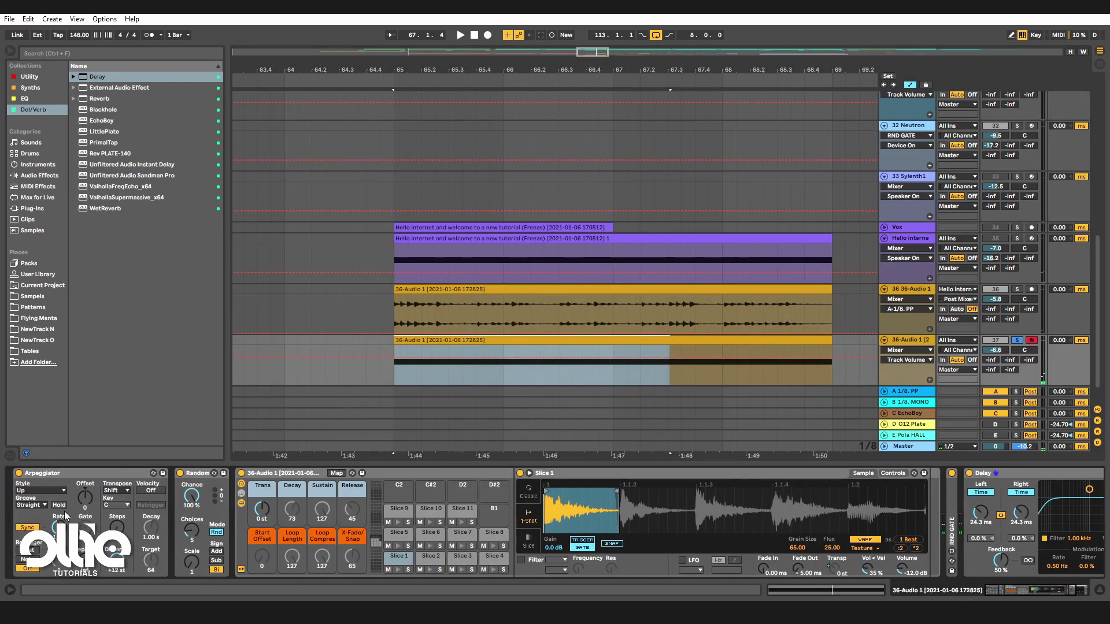
{"action": "key", "text": "space"}
{"action": "mouse_move", "coordinate": [266, 511]}
{"action": "left_mouse_down"}
{"action": "mouse_move", "coordinate": [263, 486]}
{"action": "mouse_move", "coordinate": [263, 511]}
{"action": "left_mouse_up"}
{"action": "key", "text": "space"}
{"action": "key", "text": "space"}
{"action": "key", "text": "space"}
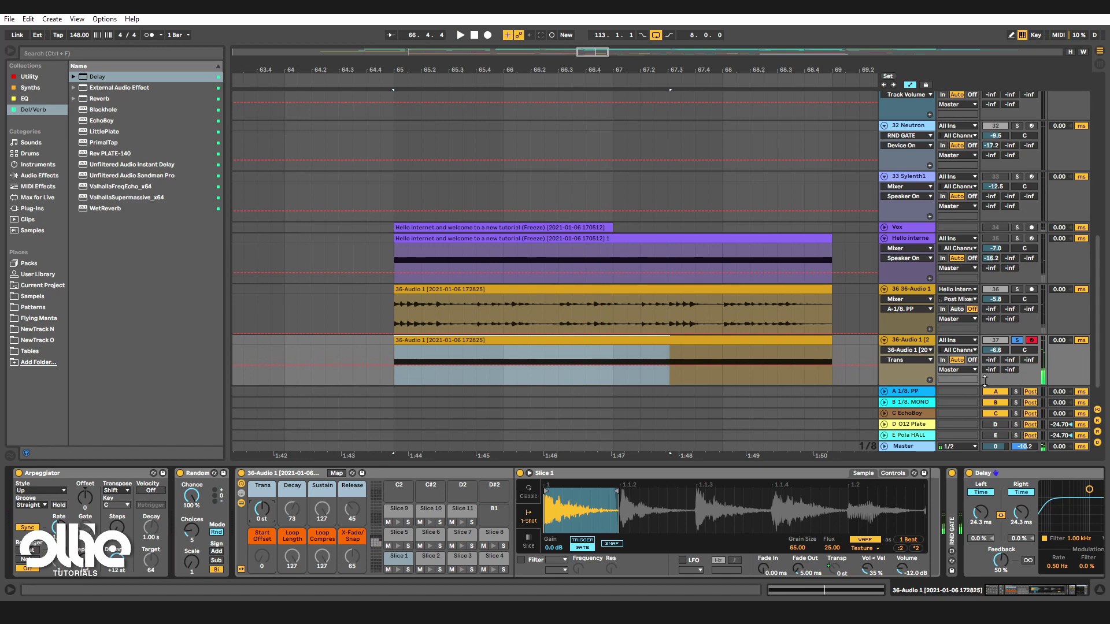
{"action": "left_click_drag", "start_coordinate": [996, 361], "coordinate": [996, 346]}
{"action": "left_click_drag", "start_coordinate": [1029, 583], "coordinate": [1056, 587]}
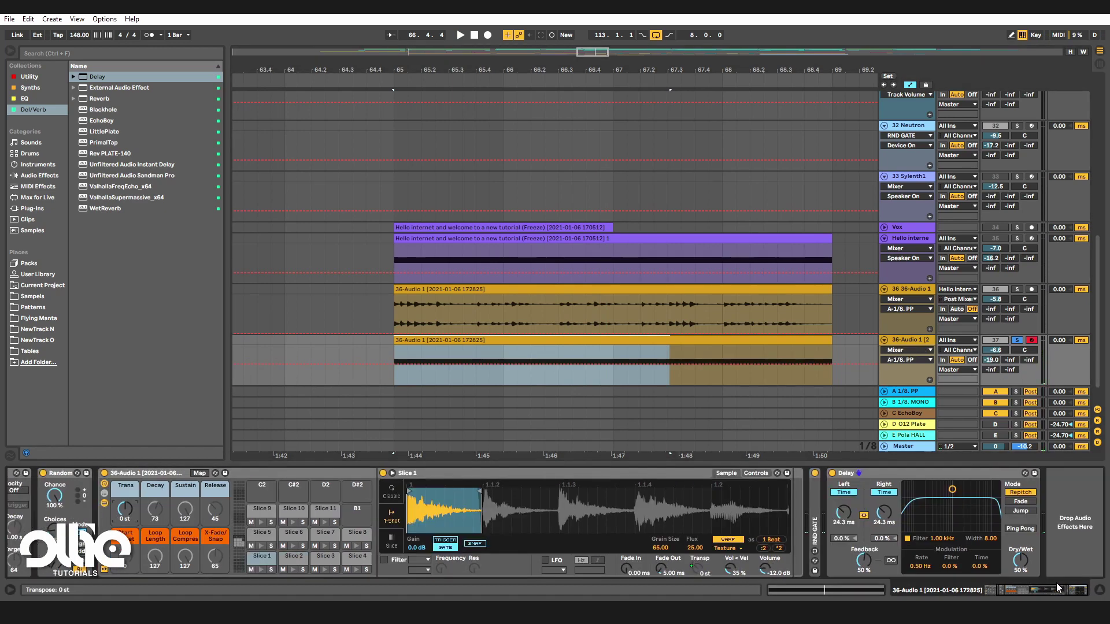
Set the Delay's feedback to 76 % and dry/wet to 28 %, and audition the Trans macro's pitch sweep during playback.
{"action": "left_click_drag", "start_coordinate": [869, 559], "coordinate": [870, 541]}
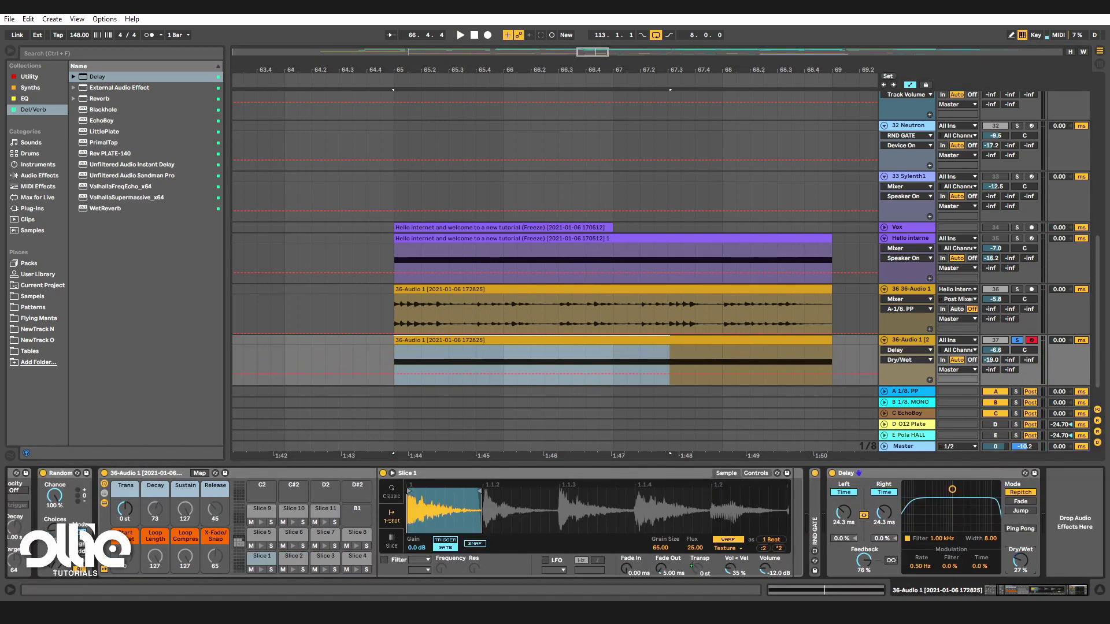
{"action": "key", "text": "space"}
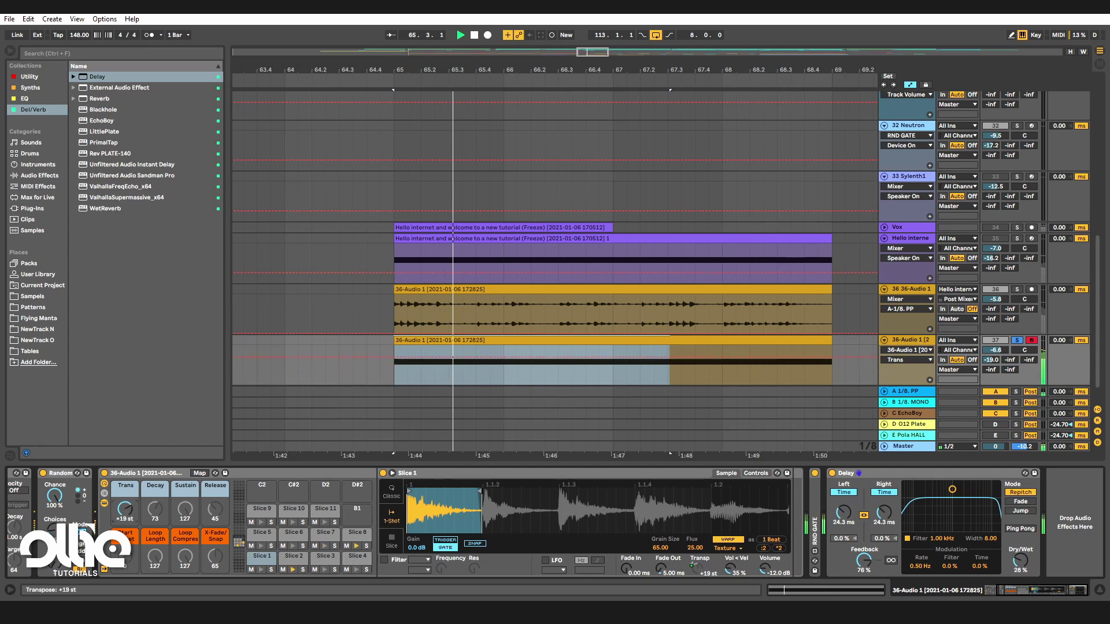
{"action": "left_click_drag", "start_coordinate": [127, 511], "coordinate": [128, 534]}
{"action": "right_click", "coordinate": [128, 518]}
{"action": "key", "text": "space"}
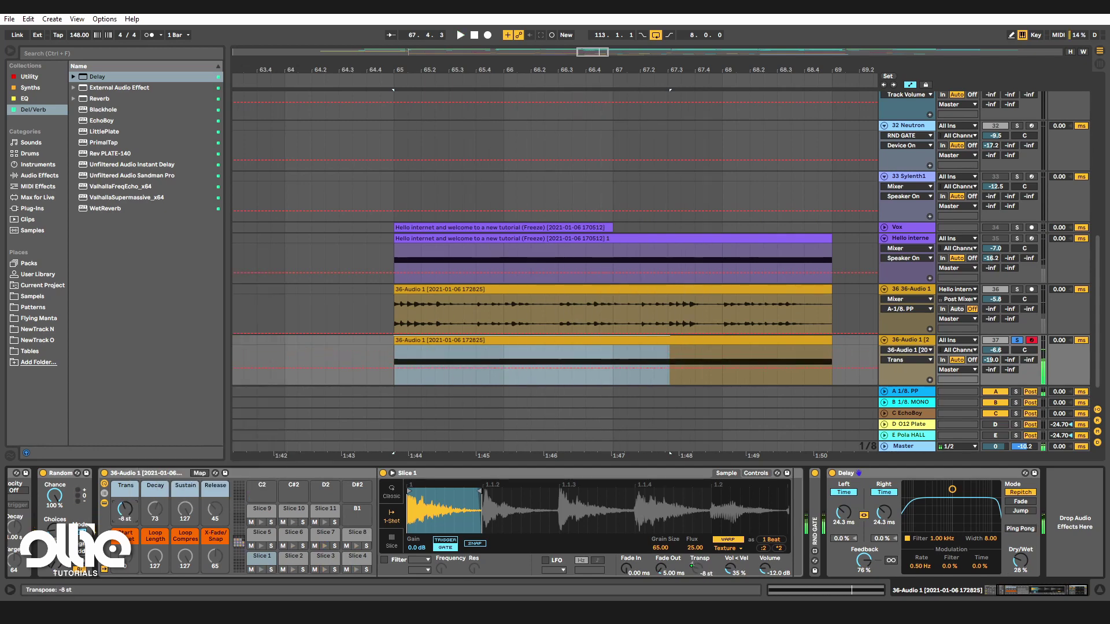
Reset the Trans macro to 0 st and record its movement as automation across the sliced track's four-bar clip.
{"action": "double_click", "coordinate": [128, 519]}
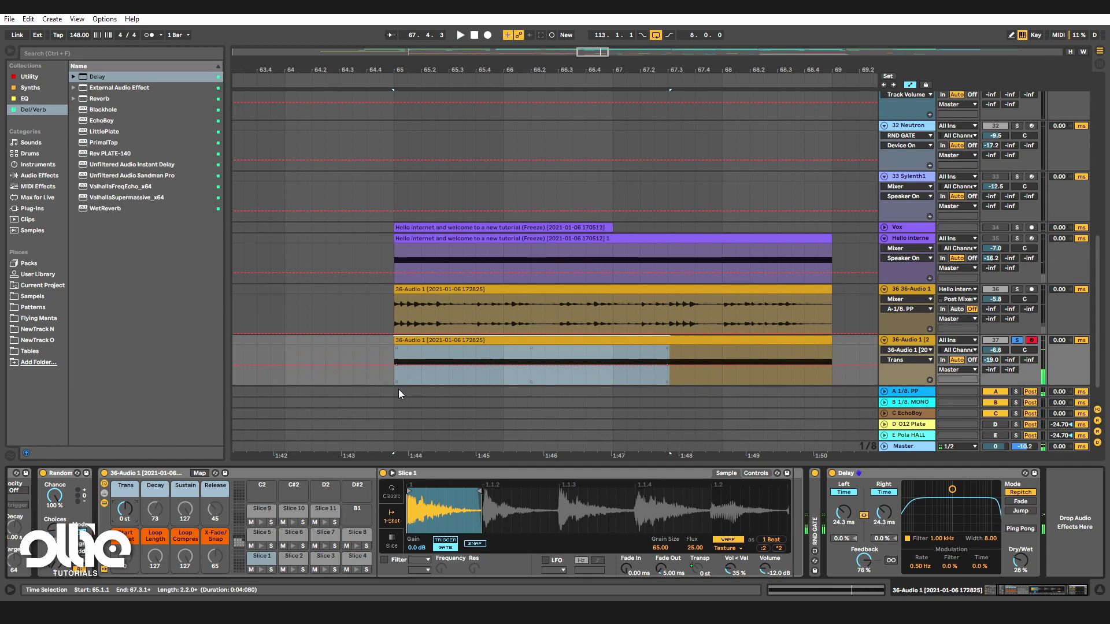
{"action": "right_click", "coordinate": [133, 507]}
{"action": "left_click", "coordinate": [123, 513]}
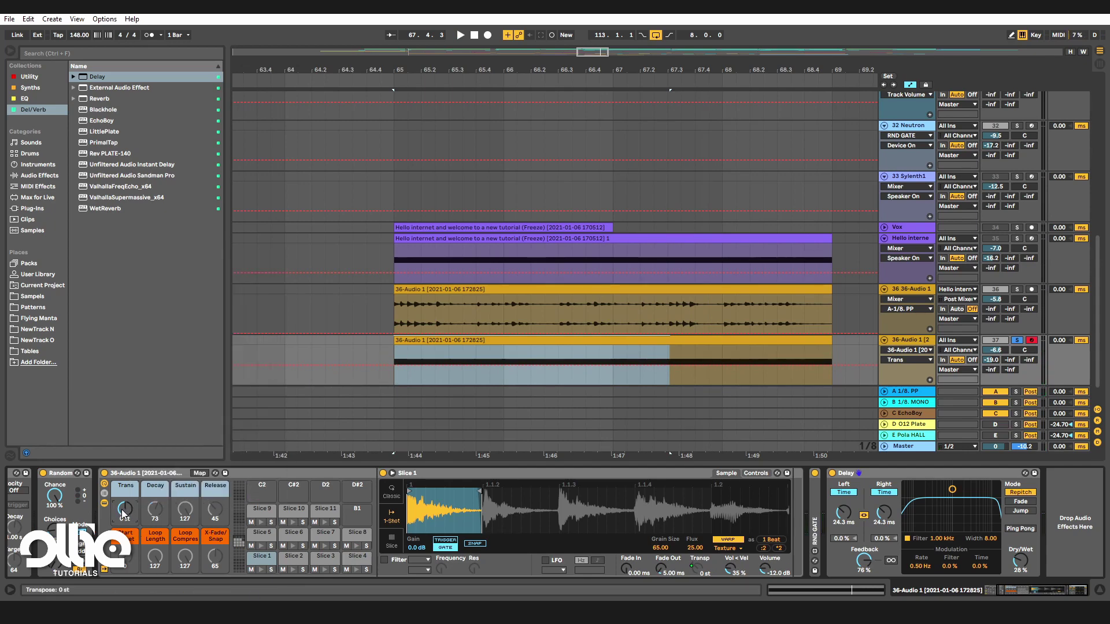
{"action": "key", "text": "Escape"}
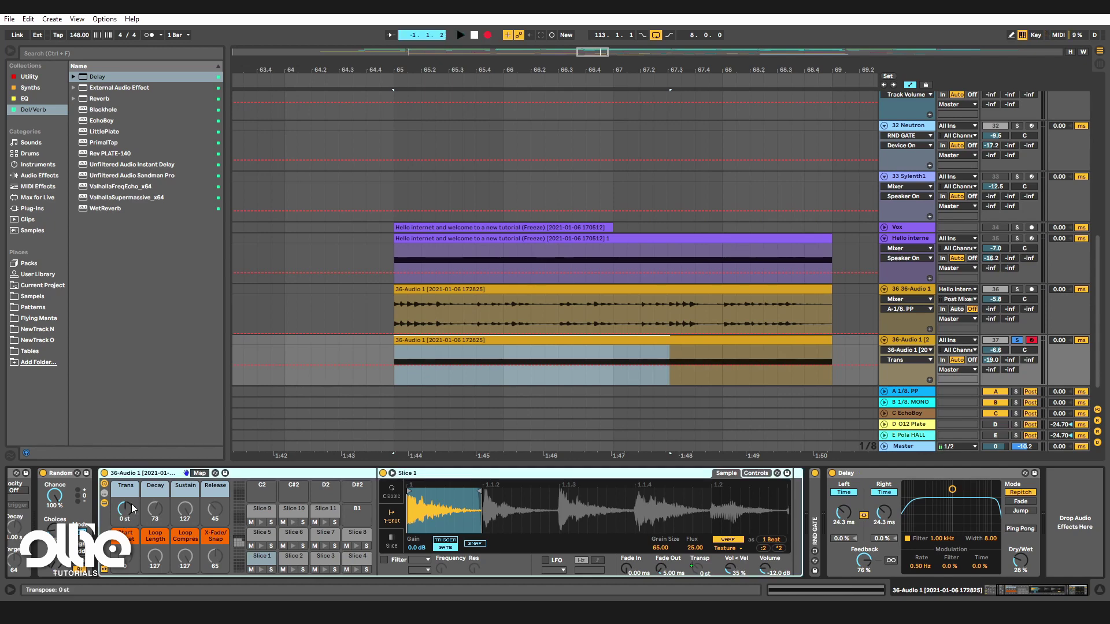
{"action": "left_click_drag", "start_coordinate": [131, 516], "coordinate": [131, 515]}
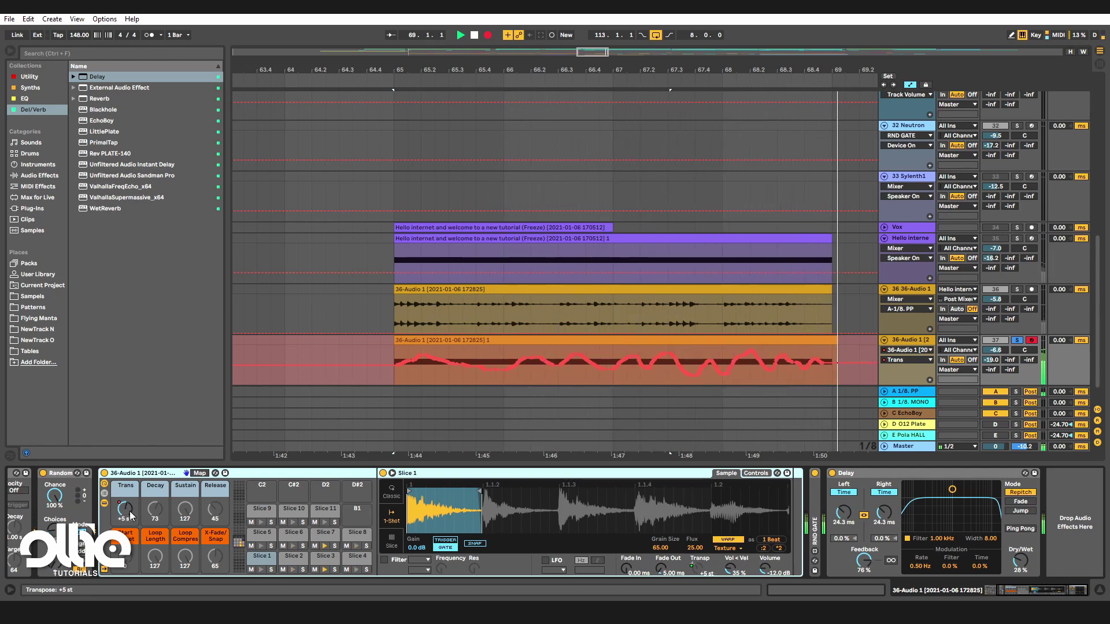
{"action": "key", "text": "space"}
{"action": "scroll", "coordinate": [477, 353], "scroll_direction": "down", "scroll_amount": 2}
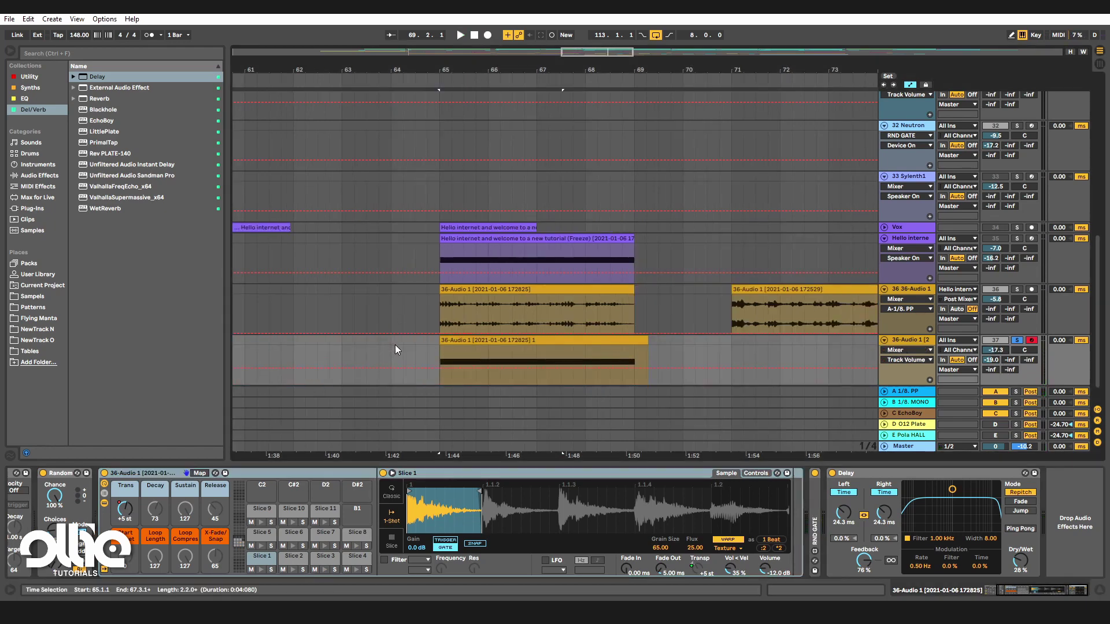
Unsolo the sliced track, keep track 36 deactivated, and play from 64.1.1 with the sliced track's volume at -12.8 dB.
{"action": "left_click", "coordinate": [397, 349]}
{"action": "left_click", "coordinate": [996, 290]}
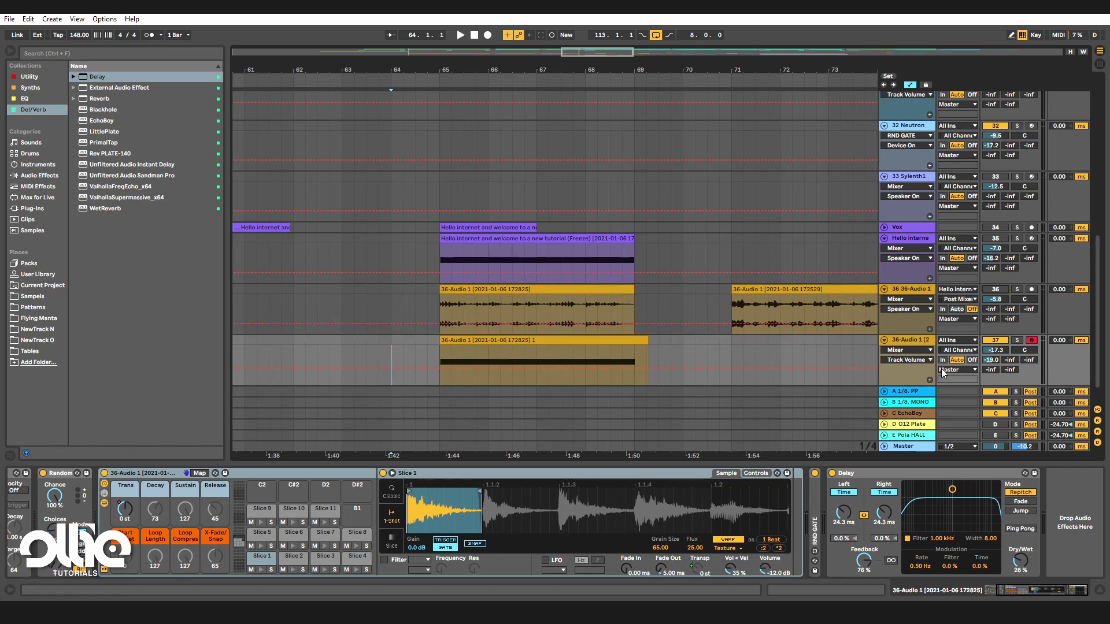
{"action": "key", "text": "space"}
{"action": "scroll", "coordinate": [434, 317], "scroll_direction": "down", "scroll_amount": 3, "text": "ctrl"}
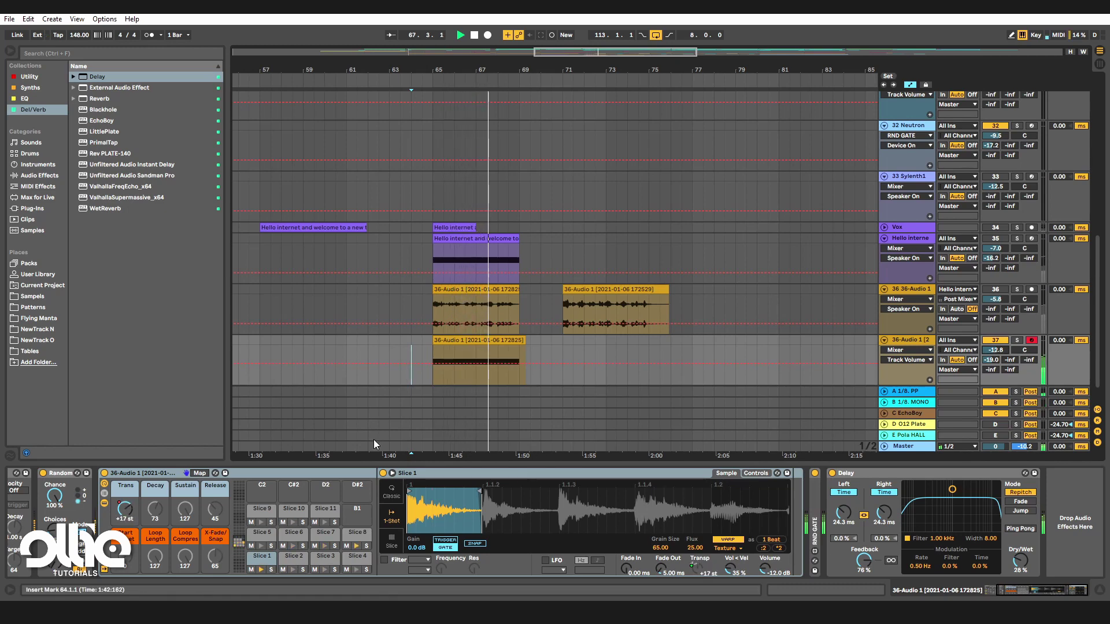
Show the Trans macro's automation on the sliced track and play the selection from 65.1.1 to 69.1.1.
{"action": "right_click", "coordinate": [126, 508]}
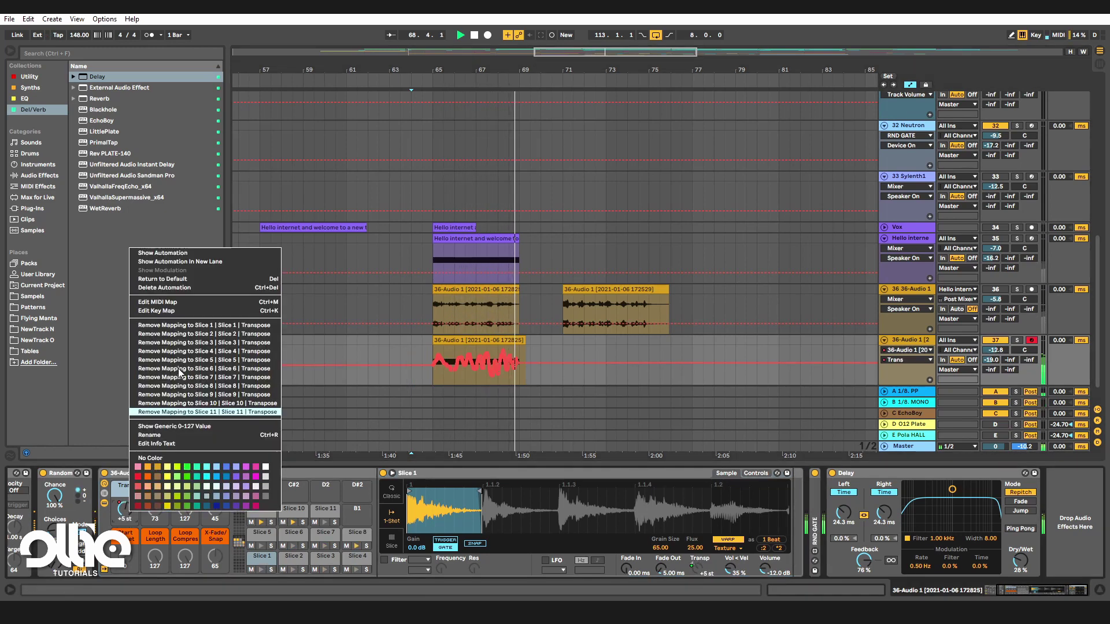
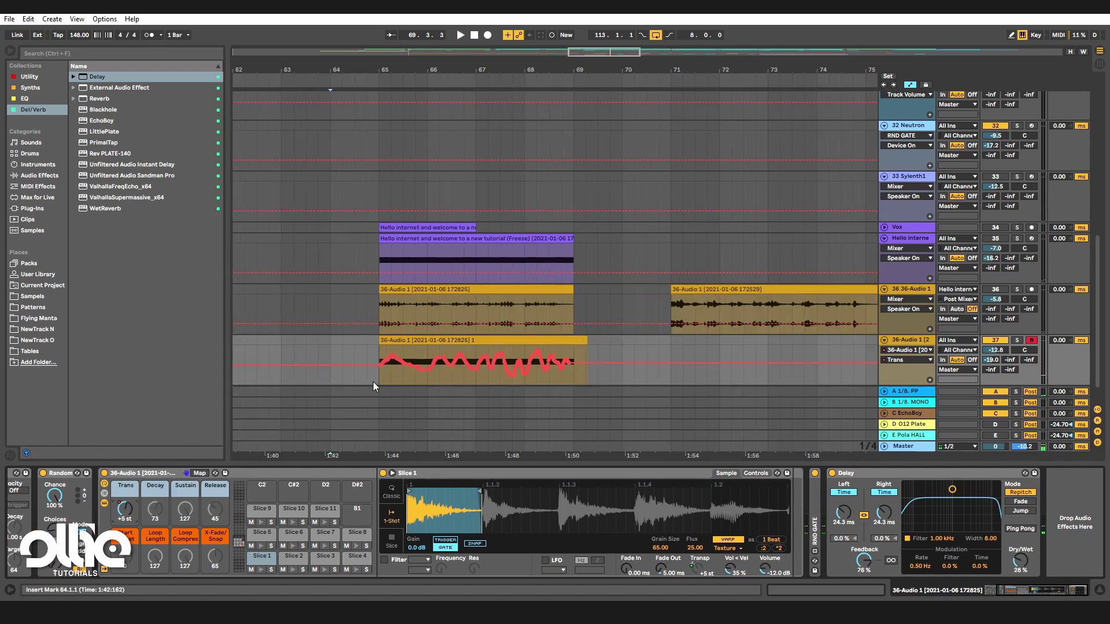
{"action": "left_click_drag", "start_coordinate": [376, 377], "coordinate": [531, 338]}
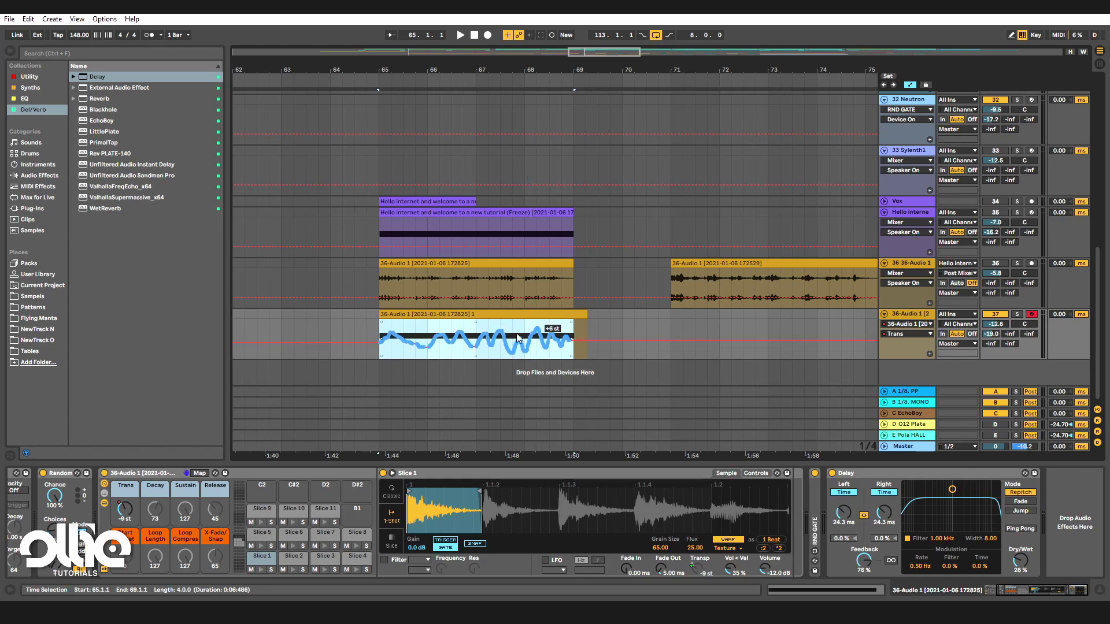
{"action": "key", "text": "space"}
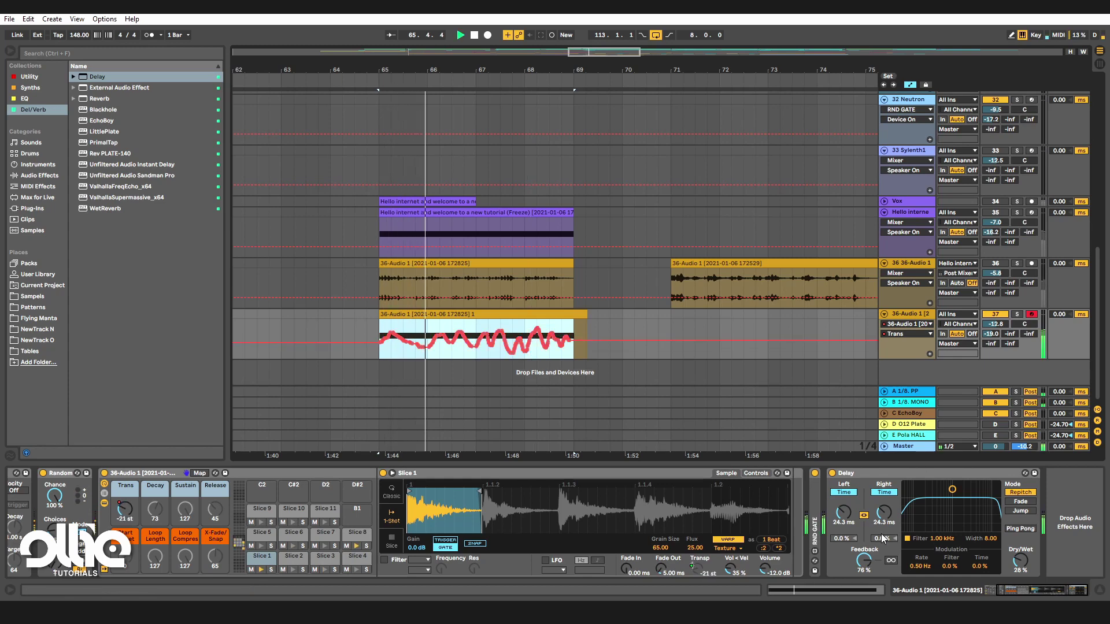
Set the Delay's dry/wet to 41 %, and the sliced track's volume to -14.6 dB and A-1/8. PP send to -10.3 dB.
{"action": "left_click_drag", "start_coordinate": [1020, 561], "coordinate": [1020, 539]}
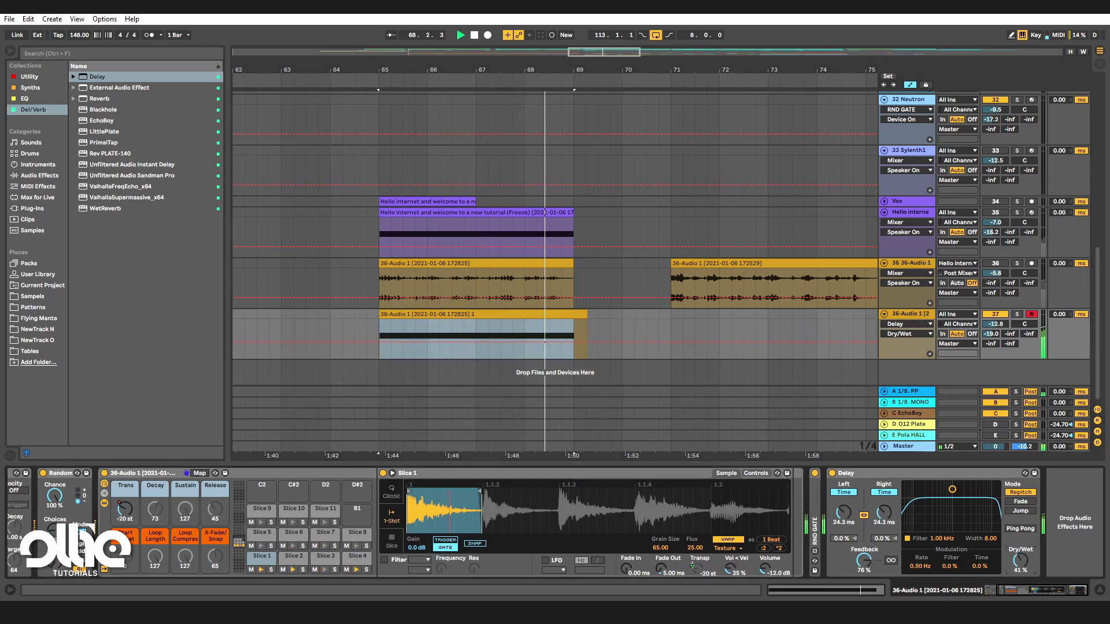
{"action": "mouse_move", "coordinate": [991, 334]}
{"action": "left_mouse_down"}
{"action": "mouse_move", "coordinate": [991, 309]}
{"action": "mouse_move", "coordinate": [991, 345]}
{"action": "left_mouse_up"}
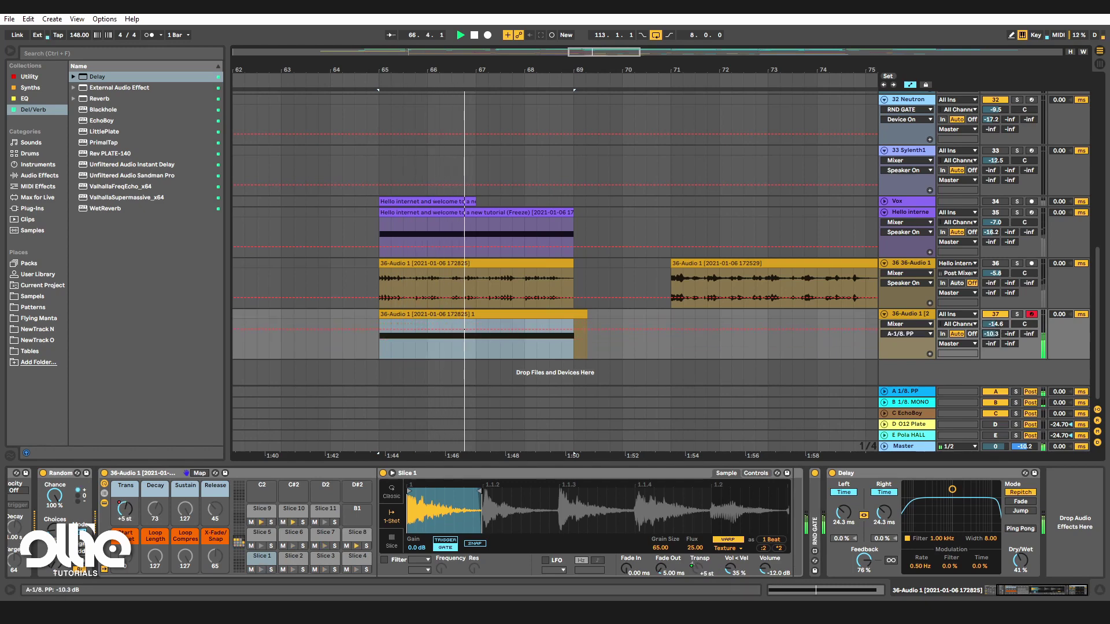
Trim the end of the sliced track's recorded MIDI clip back to 69.1.1.
{"action": "scroll", "coordinate": [426, 325], "scroll_direction": "down", "scroll_amount": 3}
{"action": "scroll", "coordinate": [431, 317], "scroll_direction": "up", "scroll_amount": 1}
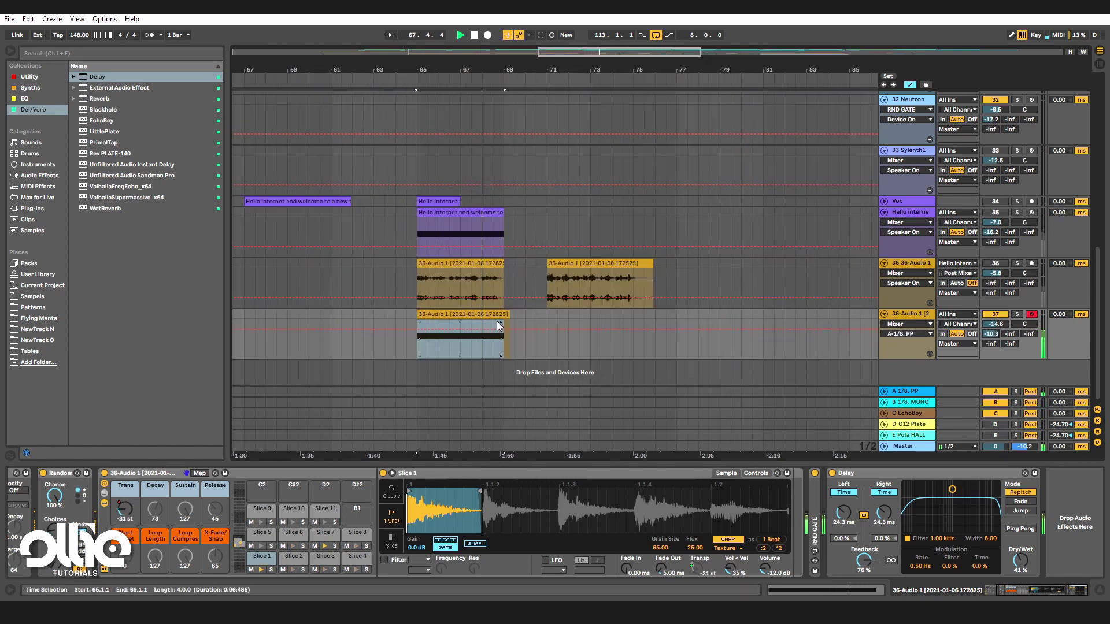
{"action": "scroll", "coordinate": [499, 326], "scroll_direction": "up", "scroll_amount": 3}
{"action": "left_click_drag", "start_coordinate": [518, 315], "coordinate": [528, 312]}
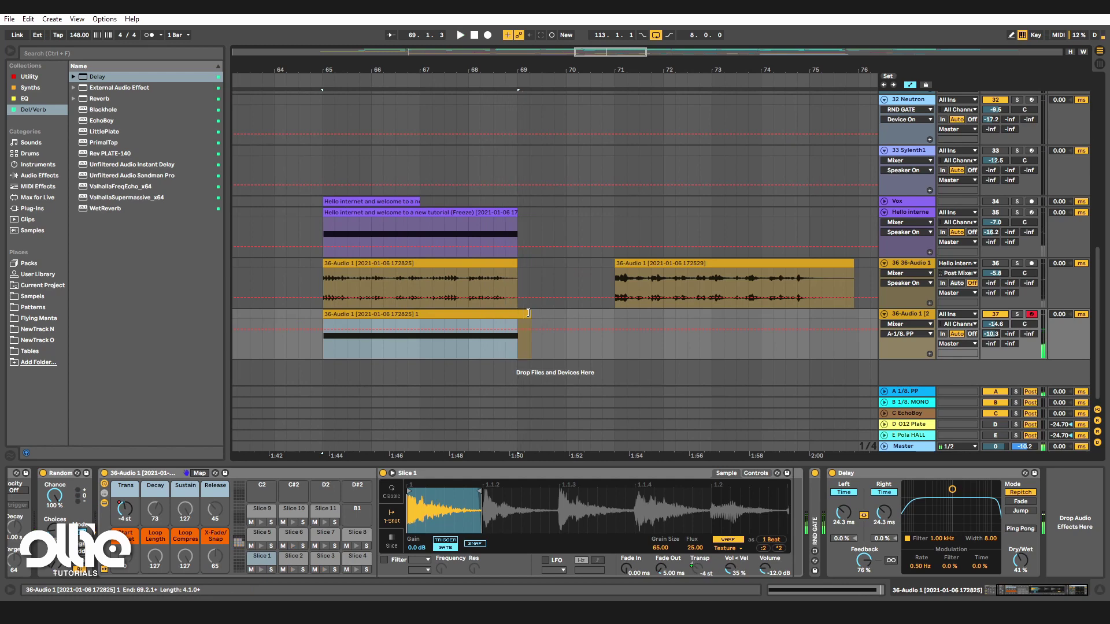
{"action": "scroll", "coordinate": [541, 311], "scroll_direction": "down", "scroll_amount": 3}
{"action": "left_click", "coordinate": [427, 321]}
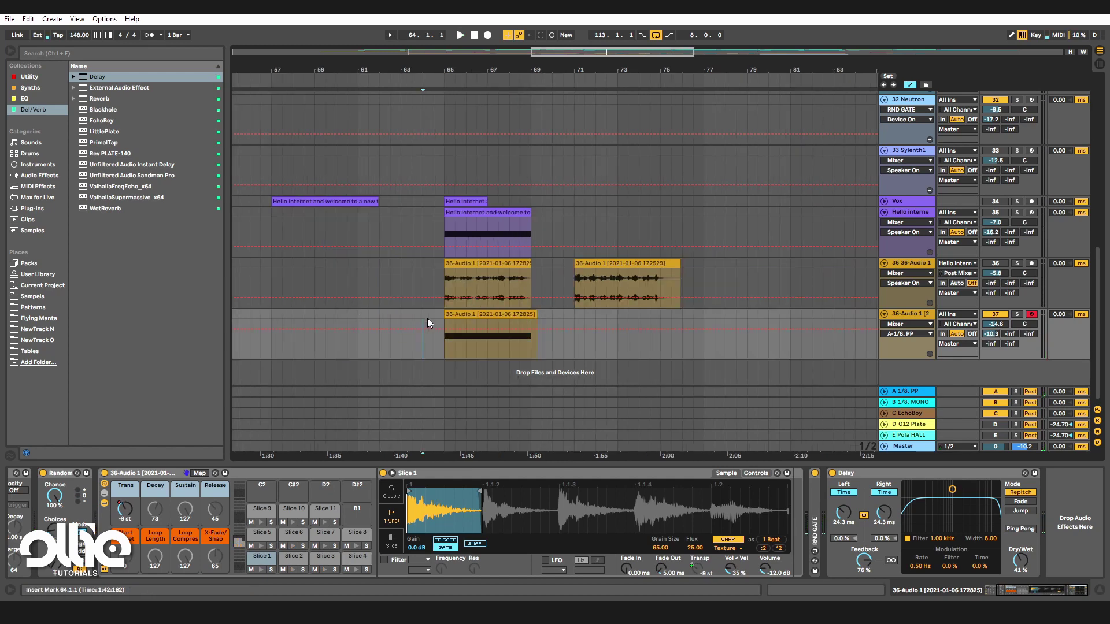
{"action": "left_click", "coordinate": [519, 315]}
{"action": "left_click_drag", "start_coordinate": [536, 315], "coordinate": [531, 315]}
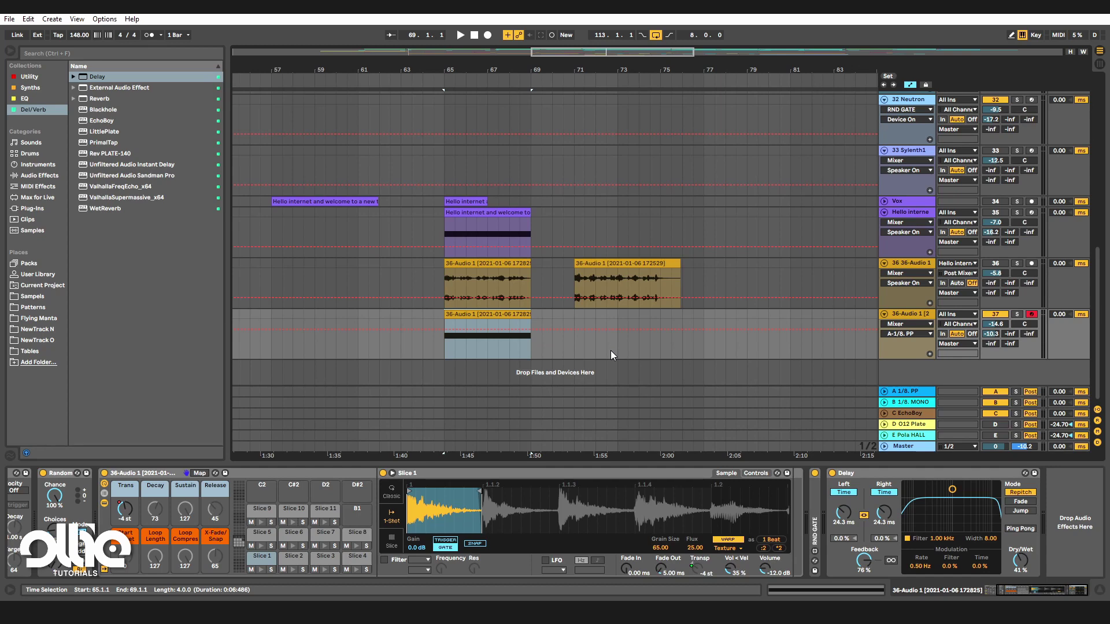
Fold the sliced track and track 36, and unfold the Vox track with its extra Track Volume automation lane removed.
{"action": "left_click", "coordinate": [884, 314]}
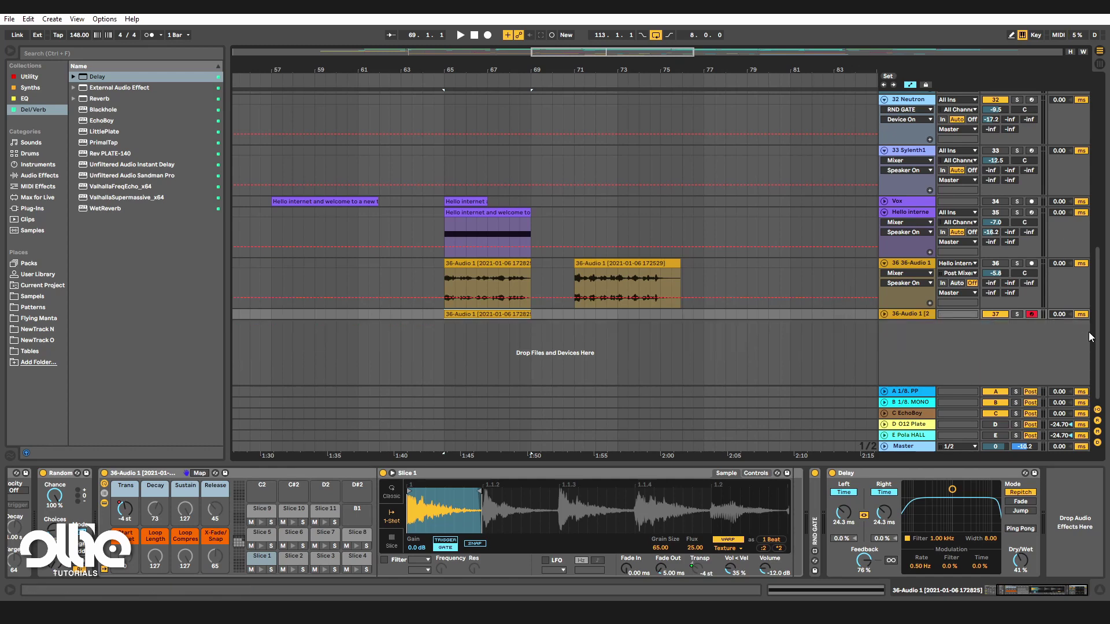
{"action": "left_click", "coordinate": [884, 263]}
{"action": "key", "text": "minus"}
{"action": "scroll", "coordinate": [476, 241], "scroll_direction": "up", "scroll_amount": 2}
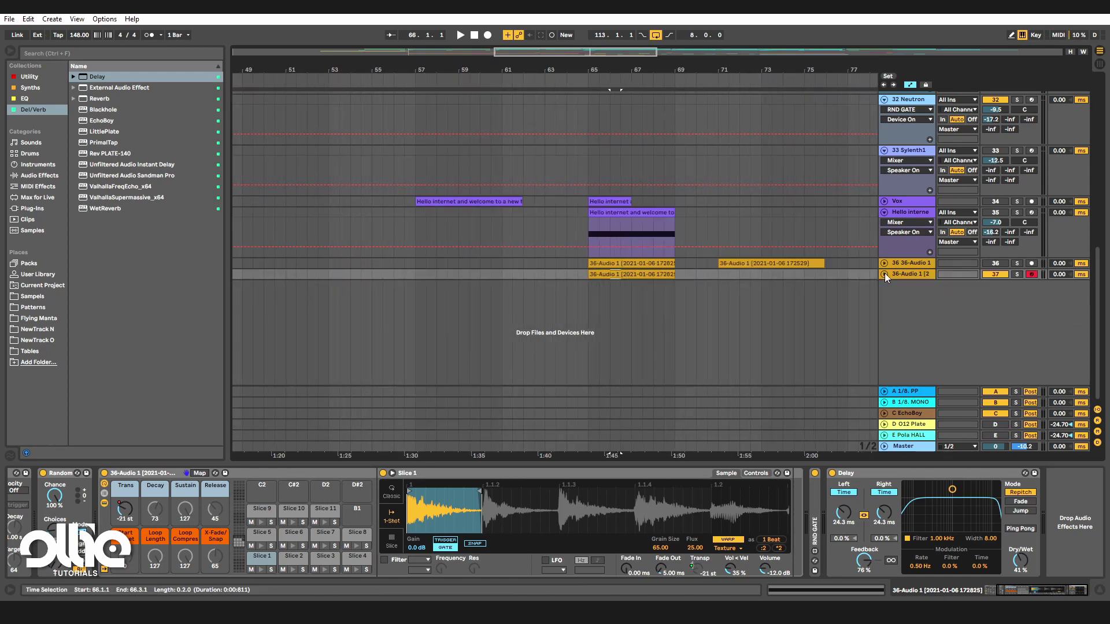
{"action": "scroll", "coordinate": [886, 274], "scroll_direction": "up", "scroll_amount": 1}
{"action": "left_click", "coordinate": [884, 259]}
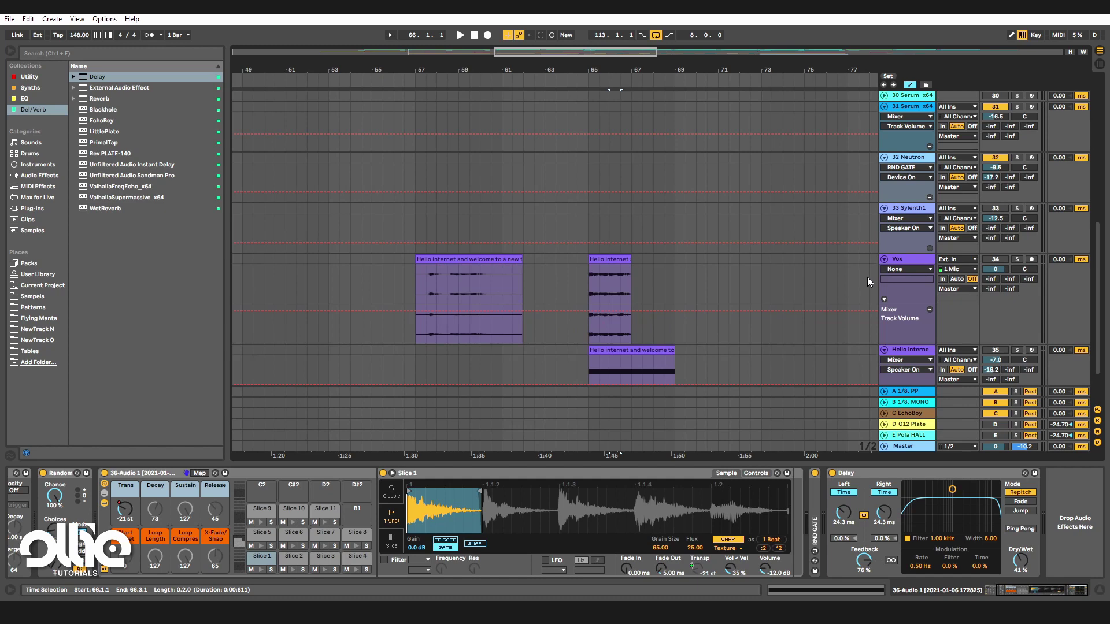
{"action": "left_click", "coordinate": [930, 310]}
Solo the Vox track and open its vocal clip at bar 65 in the clip view.
{"action": "left_click", "coordinate": [610, 259]}
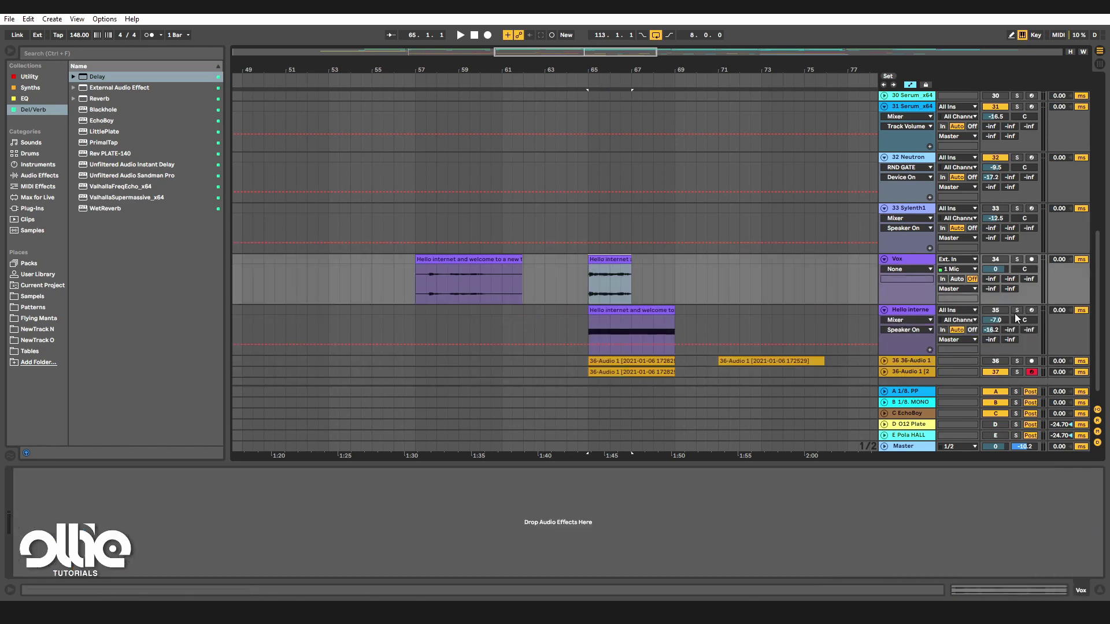
{"action": "left_click", "coordinate": [1017, 260]}
{"action": "scroll", "coordinate": [618, 278], "scroll_direction": "up", "scroll_amount": 3}
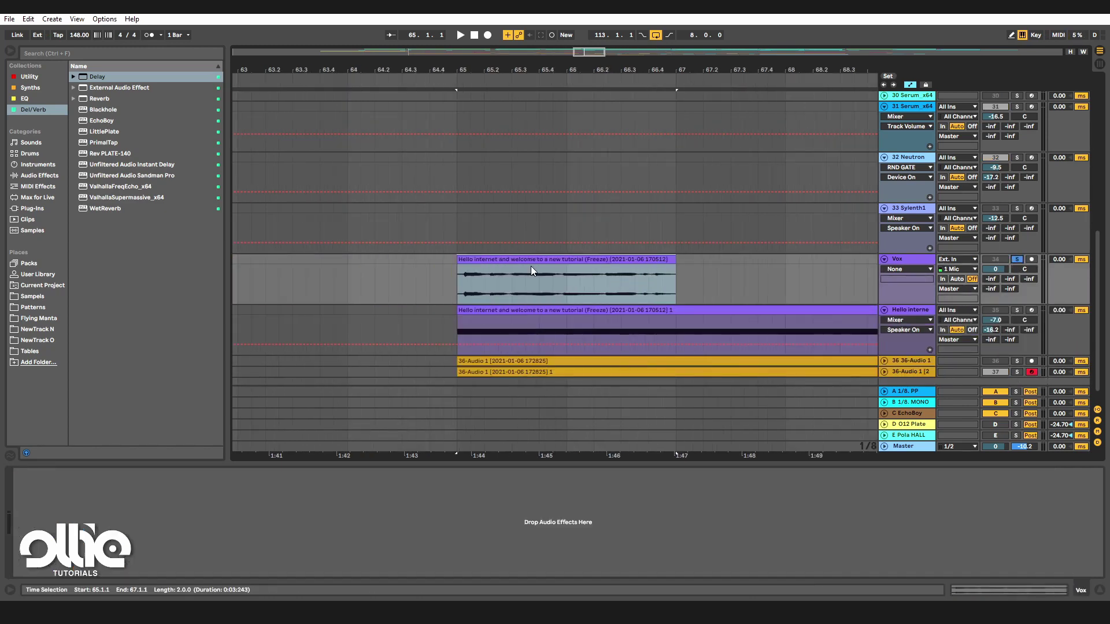
{"action": "scroll", "coordinate": [531, 268], "scroll_direction": "down", "scroll_amount": 3}
{"action": "scroll", "coordinate": [528, 272], "scroll_direction": "up", "scroll_amount": 2}
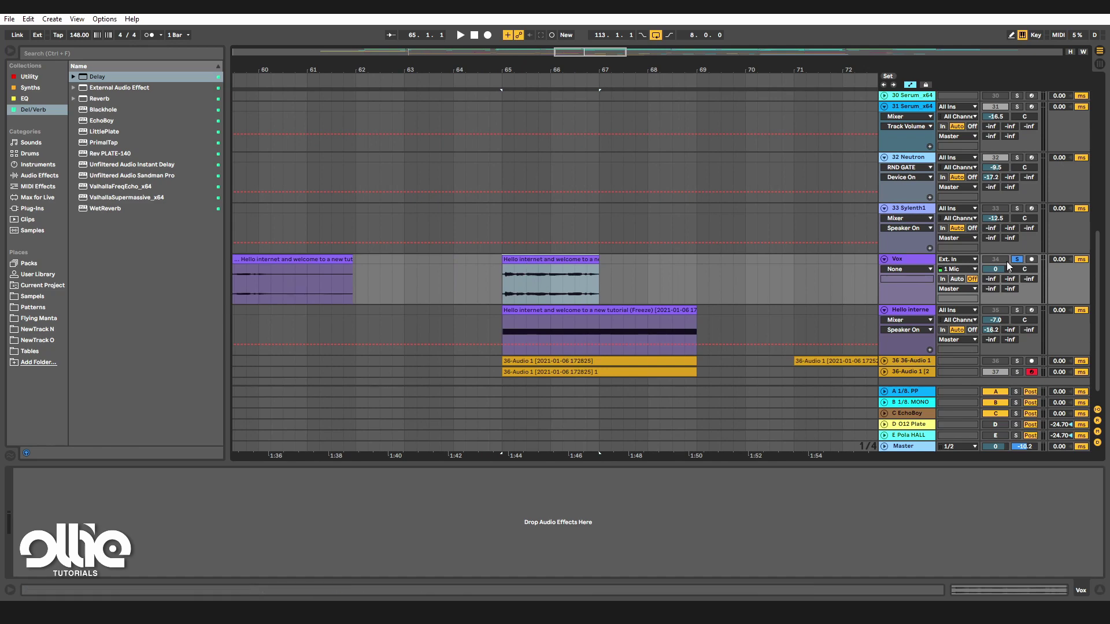
{"action": "double_click", "coordinate": [573, 259]}
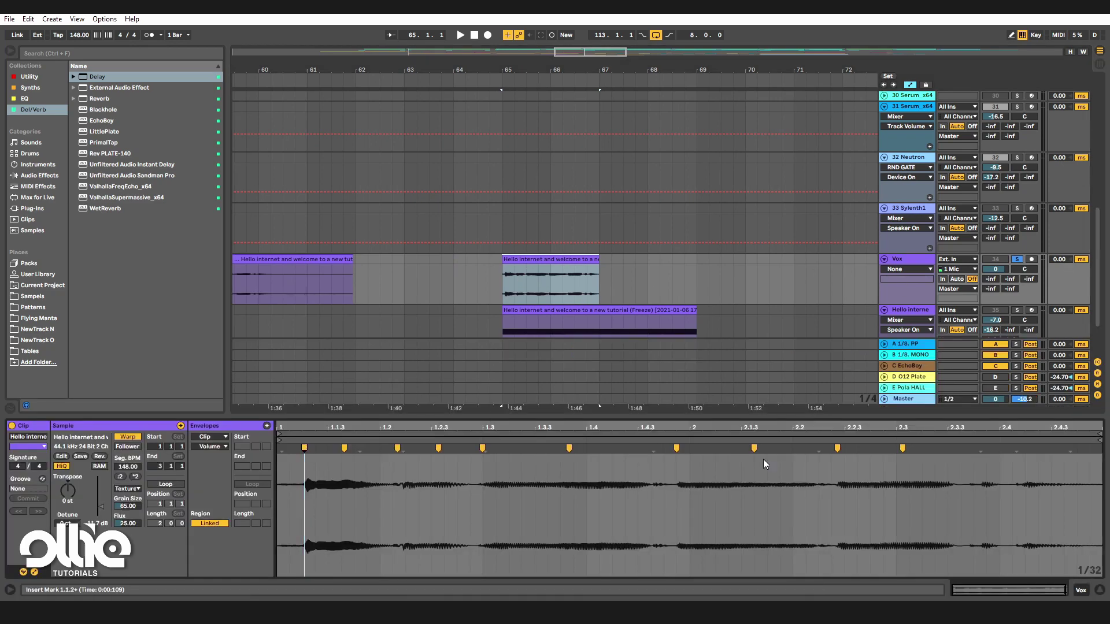
{"action": "scroll", "coordinate": [570, 236], "scroll_direction": "down", "scroll_amount": 3}
{"action": "scroll", "coordinate": [556, 230], "scroll_direction": "down", "scroll_amount": 5}
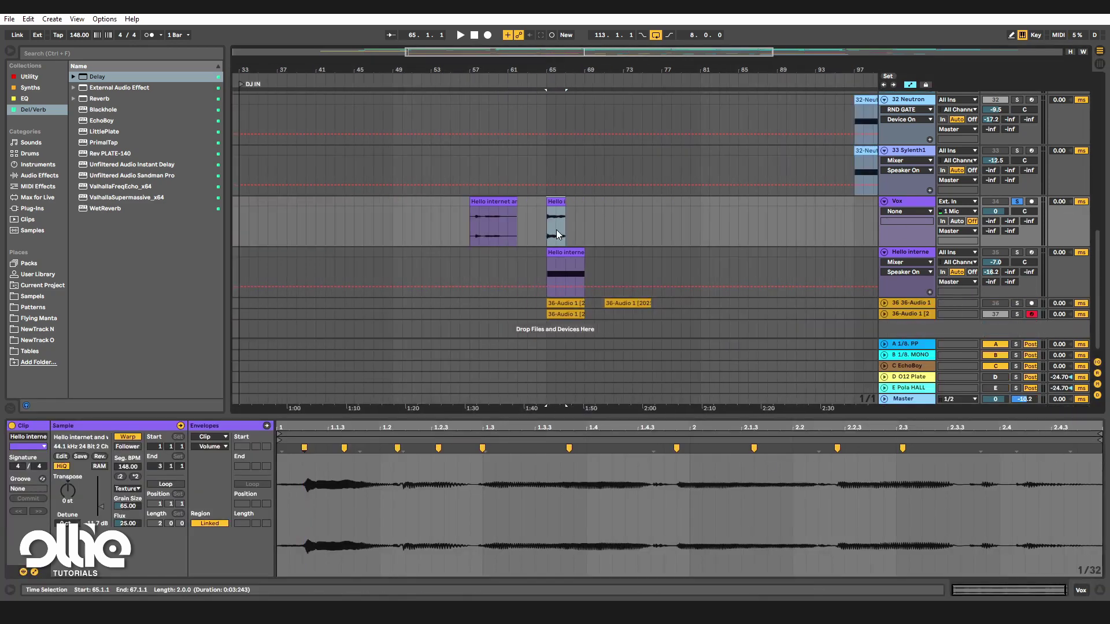
Insert an audio track below Vox and paste a copy of the bar-65 vocal clip at 57.1.1.
{"action": "right_click", "coordinate": [904, 203]}
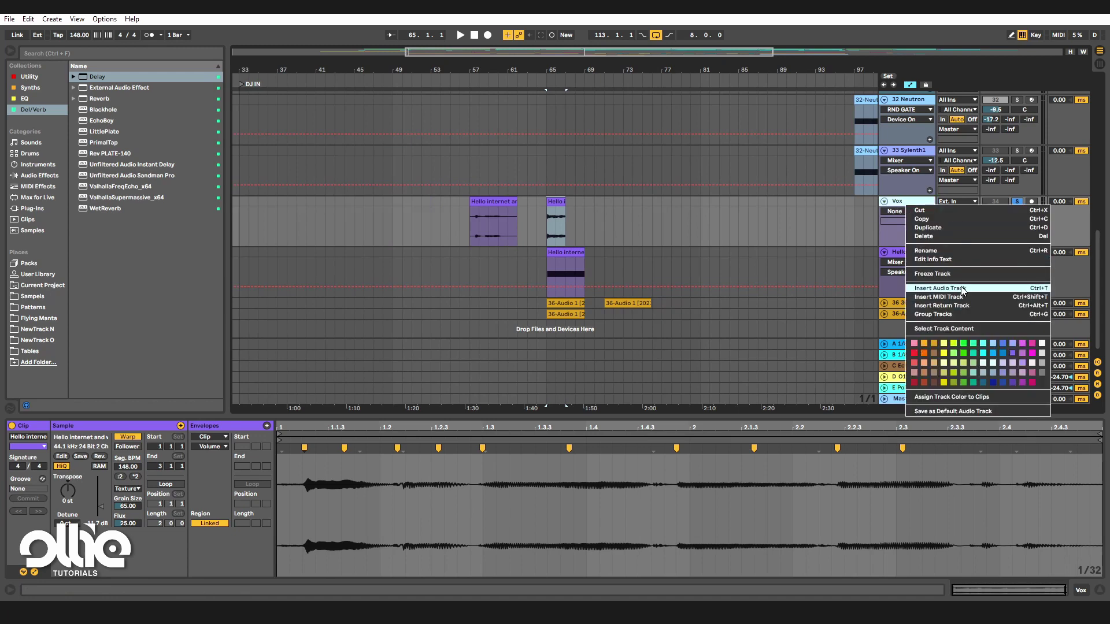
{"action": "left_click", "coordinate": [940, 288]}
{"action": "left_click", "coordinate": [467, 265]}
{"action": "key", "text": "ctrl+v"}
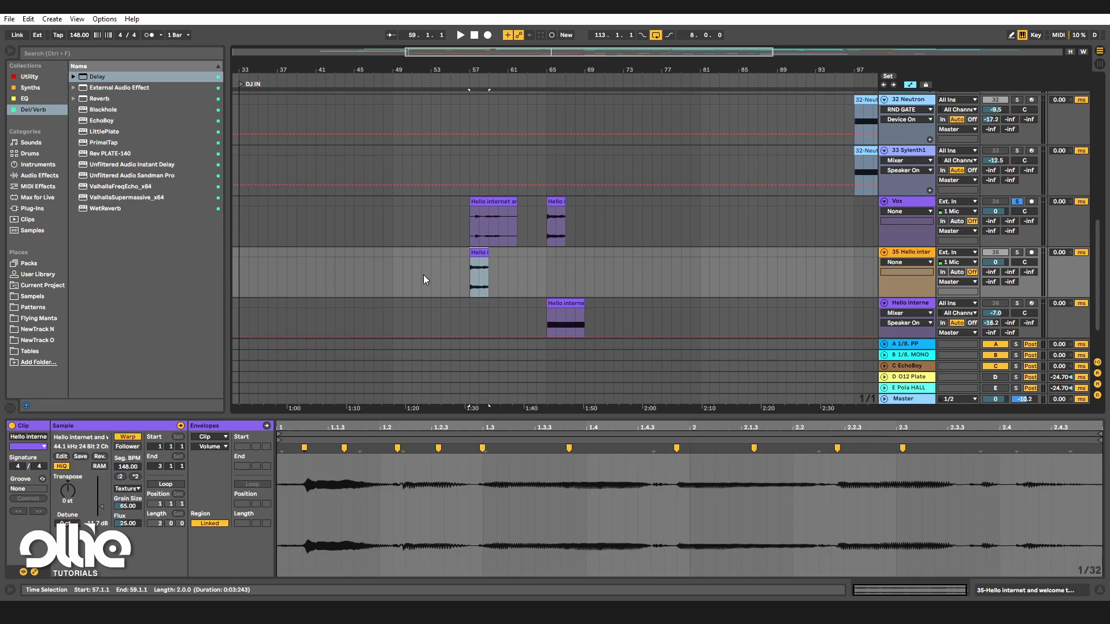
{"action": "scroll", "coordinate": [477, 260], "scroll_direction": "up", "scroll_amount": 15}
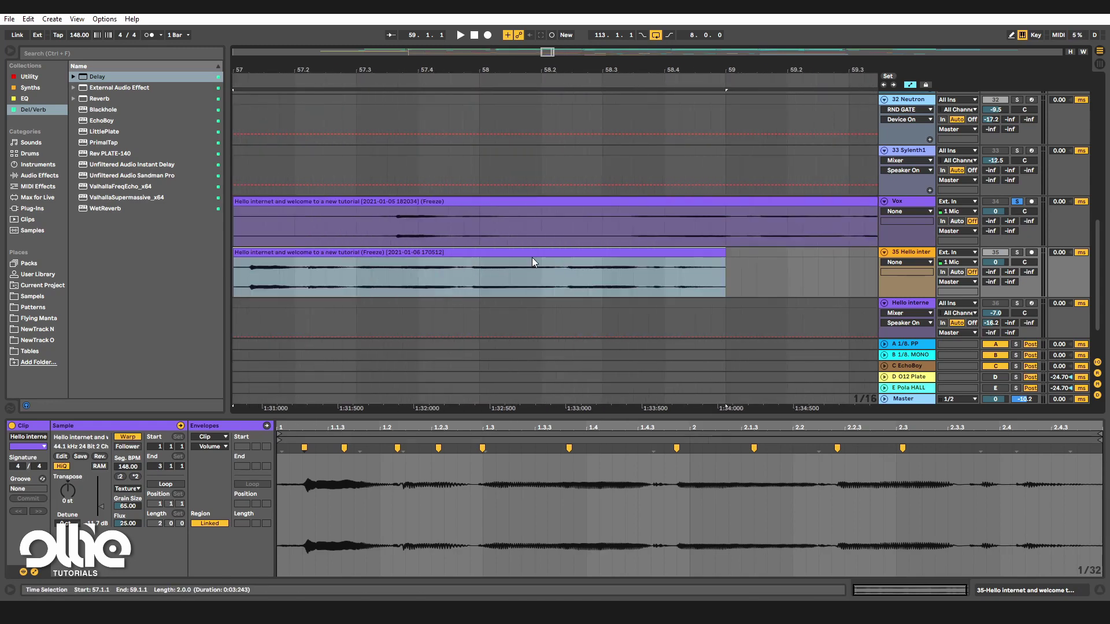
{"action": "scroll", "coordinate": [436, 259], "scroll_direction": "down", "scroll_amount": 3}
{"action": "scroll", "coordinate": [439, 259], "scroll_direction": "up", "scroll_amount": 3}
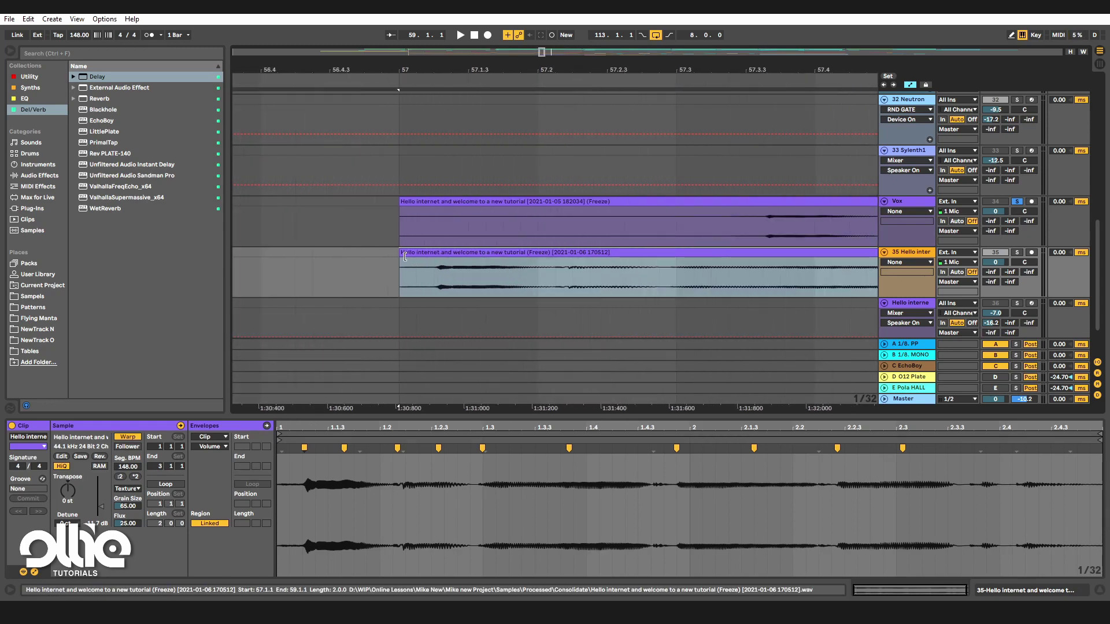
Trim the silence before the first syllable of the pasted vocal clip and align its start with 57.1.1.
{"action": "left_click_drag", "start_coordinate": [401, 254], "coordinate": [467, 252]}
{"action": "scroll", "coordinate": [439, 265], "scroll_direction": "down", "scroll_amount": 3}
{"action": "left_click", "coordinate": [364, 279]}
{"action": "scroll", "coordinate": [421, 293], "scroll_direction": "right", "scroll_amount": 1}
{"action": "scroll", "coordinate": [440, 285], "scroll_direction": "up", "scroll_amount": 3}
Split the pasted vocal into slices after the first syllable and slide the shortened second slice against the first at about 57.1.4.
{"action": "key", "text": "ctrl+e"}
{"action": "scroll", "coordinate": [302, 278], "scroll_direction": "up", "scroll_amount": 3}
{"action": "scroll", "coordinate": [432, 255], "scroll_direction": "down", "scroll_amount": 3}
{"action": "left_click", "coordinate": [429, 255]}
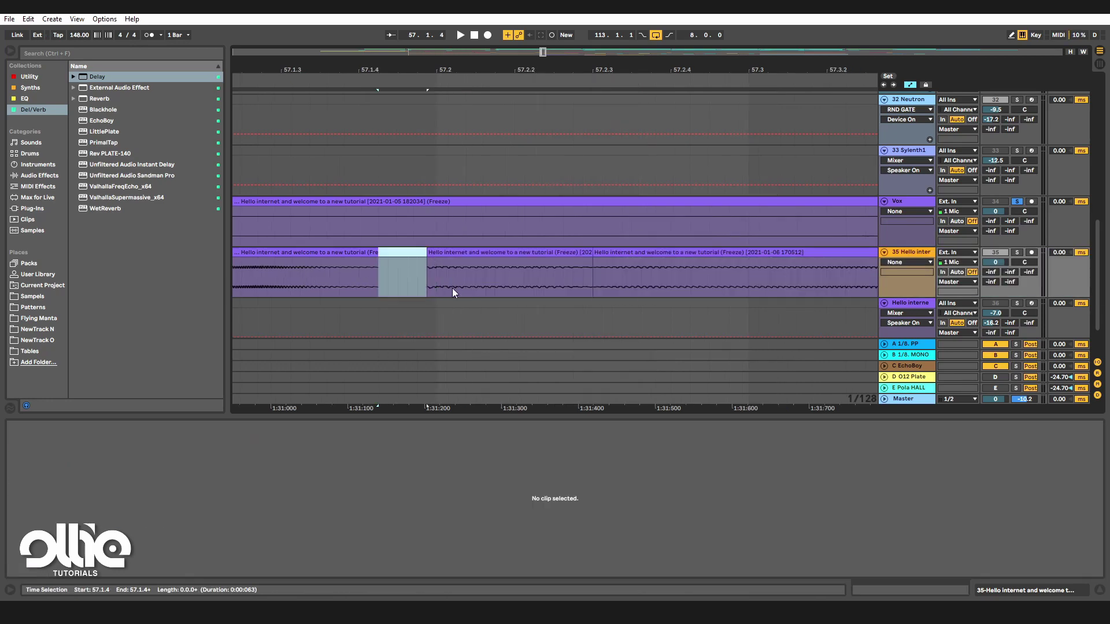
{"action": "scroll", "coordinate": [433, 270], "scroll_direction": "down", "scroll_amount": 3}
{"action": "left_click_drag", "start_coordinate": [452, 255], "coordinate": [442, 256]}
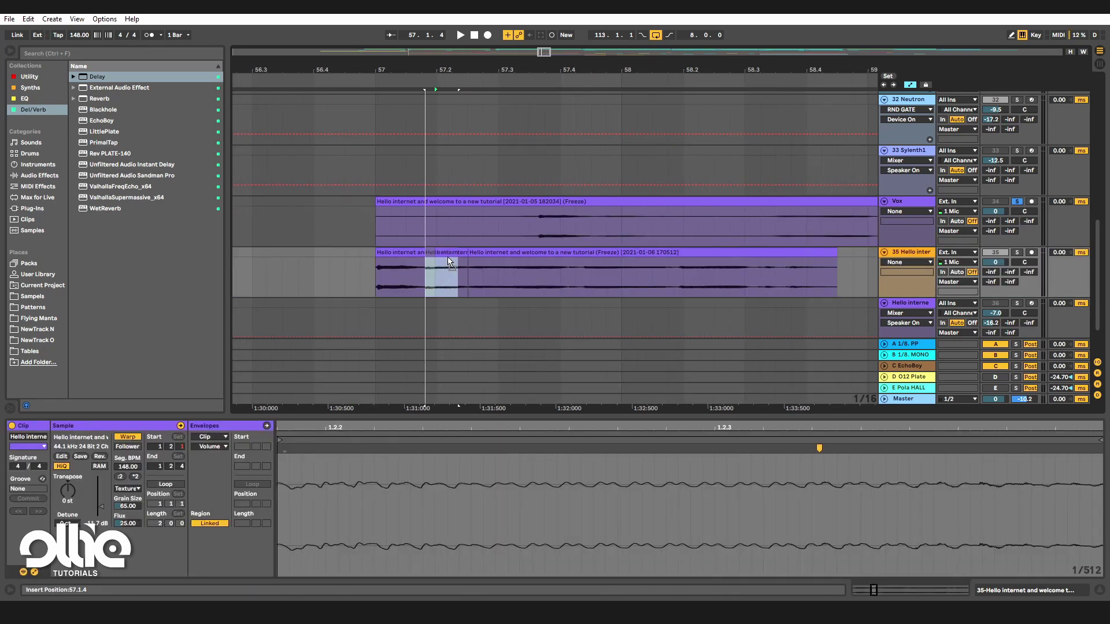
{"action": "left_click", "coordinate": [385, 258]}
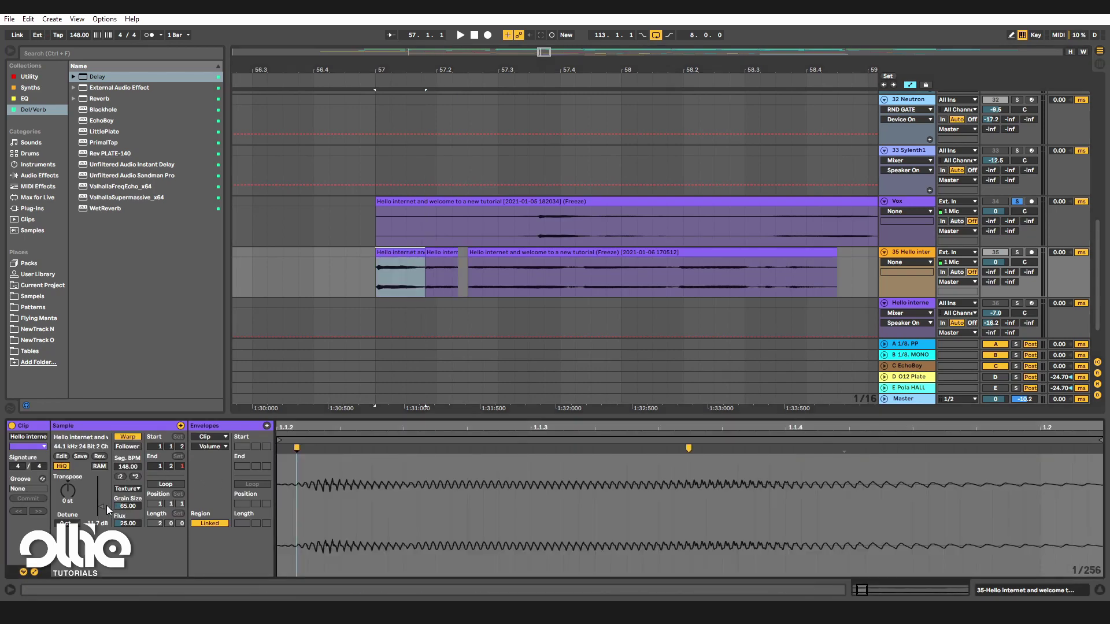
Lower the first vocal slice's clip gain and slide the remaining vocal against the second slice at about 57.2.2.
{"action": "left_click_drag", "start_coordinate": [107, 505], "coordinate": [107, 513]}
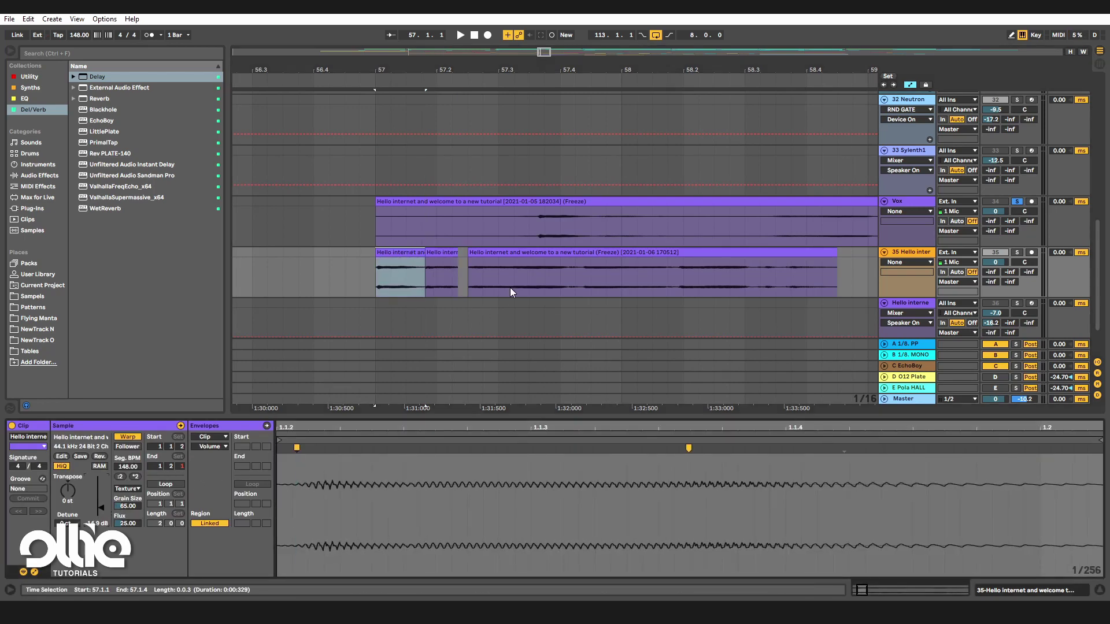
{"action": "scroll", "coordinate": [470, 252], "scroll_direction": "up", "scroll_amount": 3}
{"action": "left_click", "coordinate": [468, 258]}
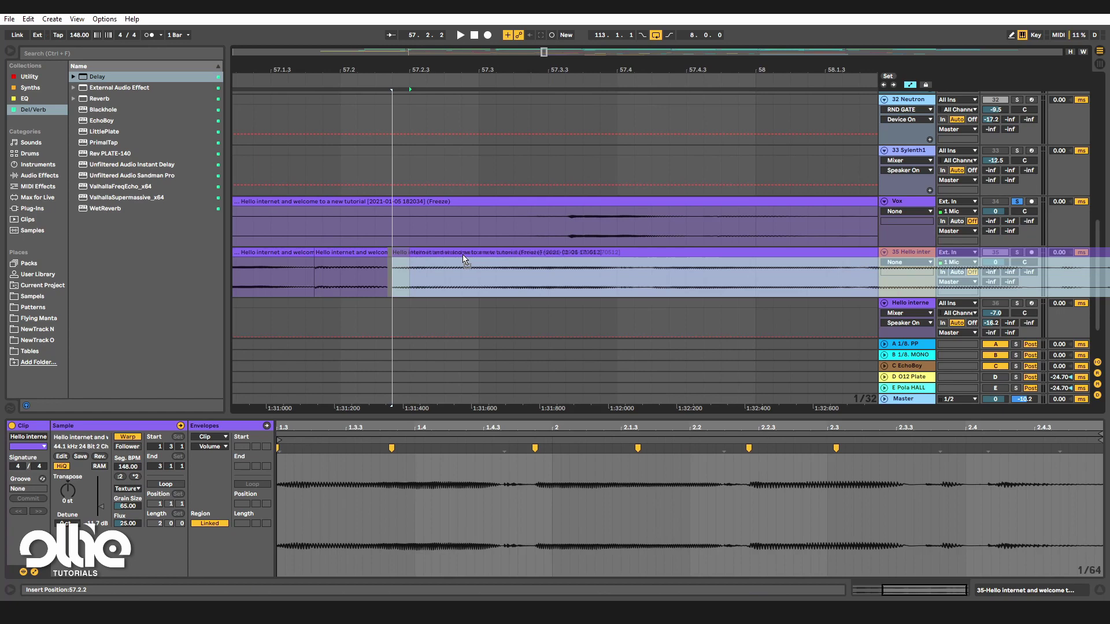
{"action": "left_click_drag", "start_coordinate": [463, 255], "coordinate": [456, 254]}
Delete the gaps between the remaining syllables and slide the vocal slices together so the last one ends at 58.3.1.
{"action": "scroll", "coordinate": [379, 283], "scroll_direction": "down", "scroll_amount": 4}
{"action": "scroll", "coordinate": [370, 275], "scroll_direction": "up", "scroll_amount": 4}
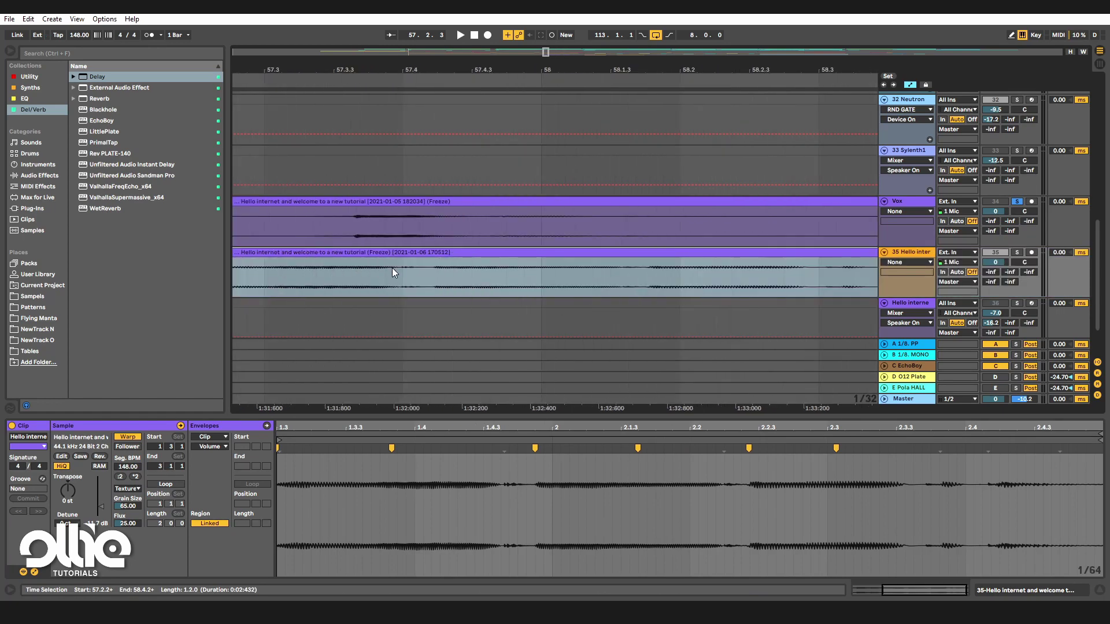
{"action": "left_click_drag", "start_coordinate": [388, 277], "coordinate": [413, 253]}
{"action": "key", "text": "Delete"}
{"action": "scroll", "coordinate": [348, 280], "scroll_direction": "right", "scroll_amount": 3}
{"action": "key", "text": "Delete"}
{"action": "left_click_drag", "start_coordinate": [545, 278], "coordinate": [583, 258]}
{"action": "key", "text": "Delete"}
{"action": "left_click_drag", "start_coordinate": [590, 252], "coordinate": [530, 251]}
{"action": "scroll", "coordinate": [569, 276], "scroll_direction": "up", "scroll_amount": 4}
{"action": "left_click_drag", "start_coordinate": [532, 273], "coordinate": [547, 253]}
{"action": "key", "text": "Delete"}
{"action": "scroll", "coordinate": [570, 273], "scroll_direction": "down", "scroll_amount": 4}
Select all the vocal slices, solo their track and play them back.
{"action": "left_click", "coordinate": [262, 253], "text": "shift"}
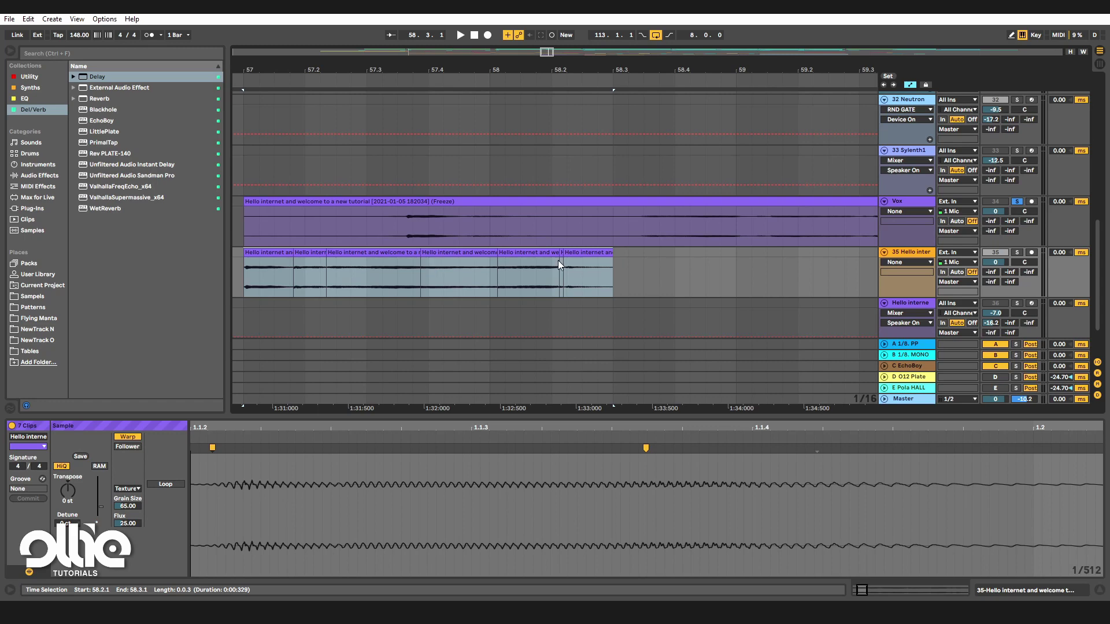
{"action": "left_click", "coordinate": [1017, 252]}
{"action": "key", "text": "space"}
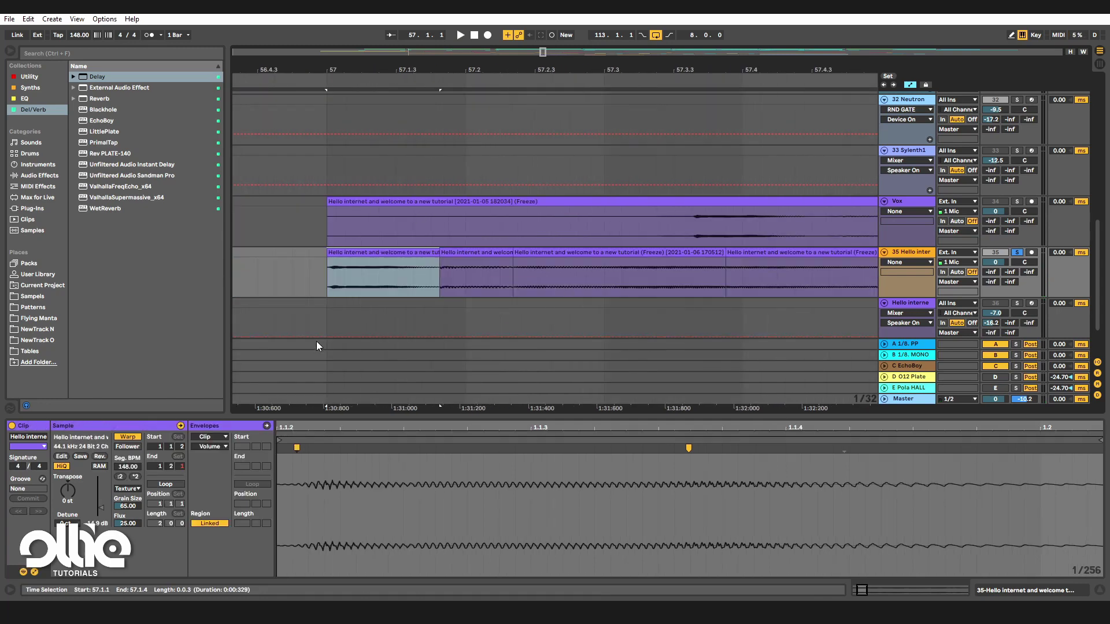
Crossfade the first slice into the second and the second into the third, and play the vocal from 57.1.1.
{"action": "left_click", "coordinate": [435, 282]}
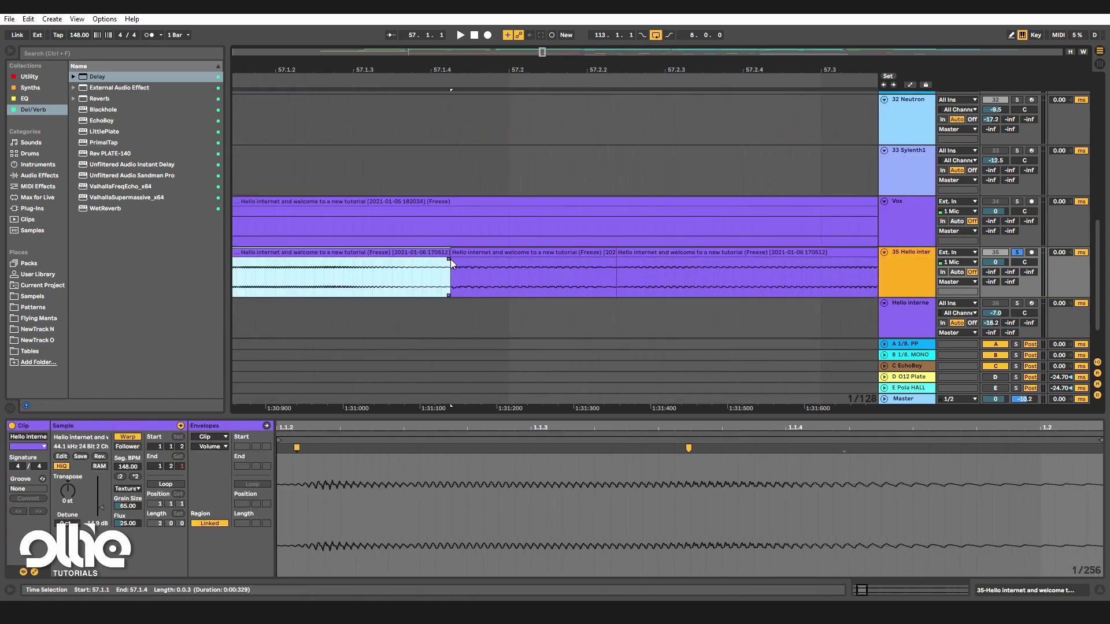
{"action": "mouse_move", "coordinate": [449, 259]}
{"action": "left_mouse_down"}
{"action": "mouse_move", "coordinate": [397, 264]}
{"action": "mouse_move", "coordinate": [411, 276]}
{"action": "mouse_move", "coordinate": [474, 267]}
{"action": "mouse_move", "coordinate": [438, 272]}
{"action": "left_mouse_up"}
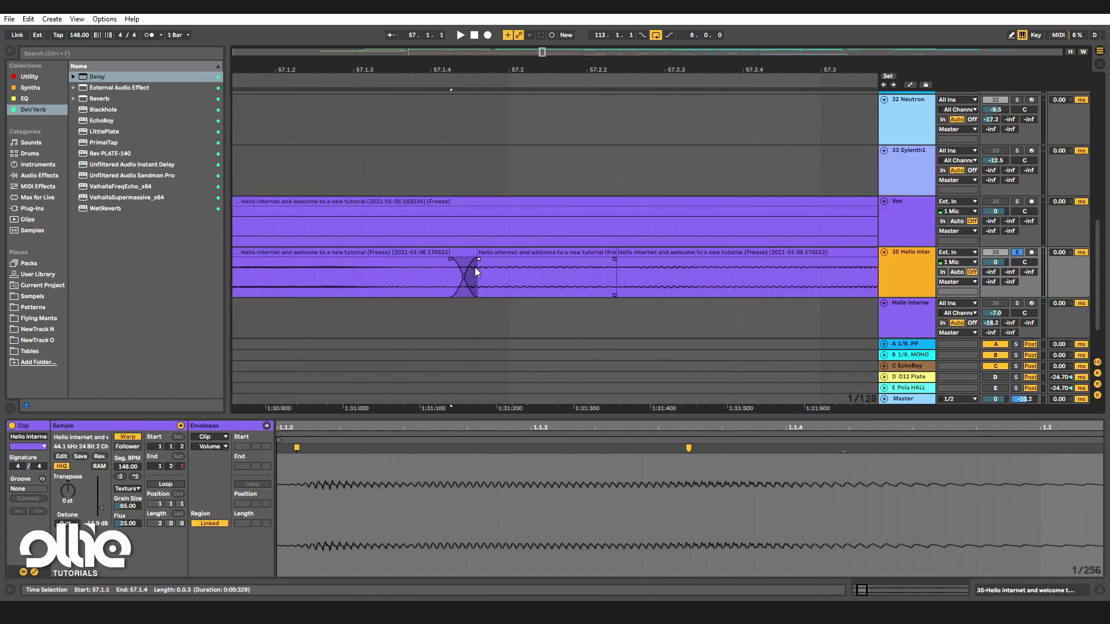
{"action": "key", "text": "a"}
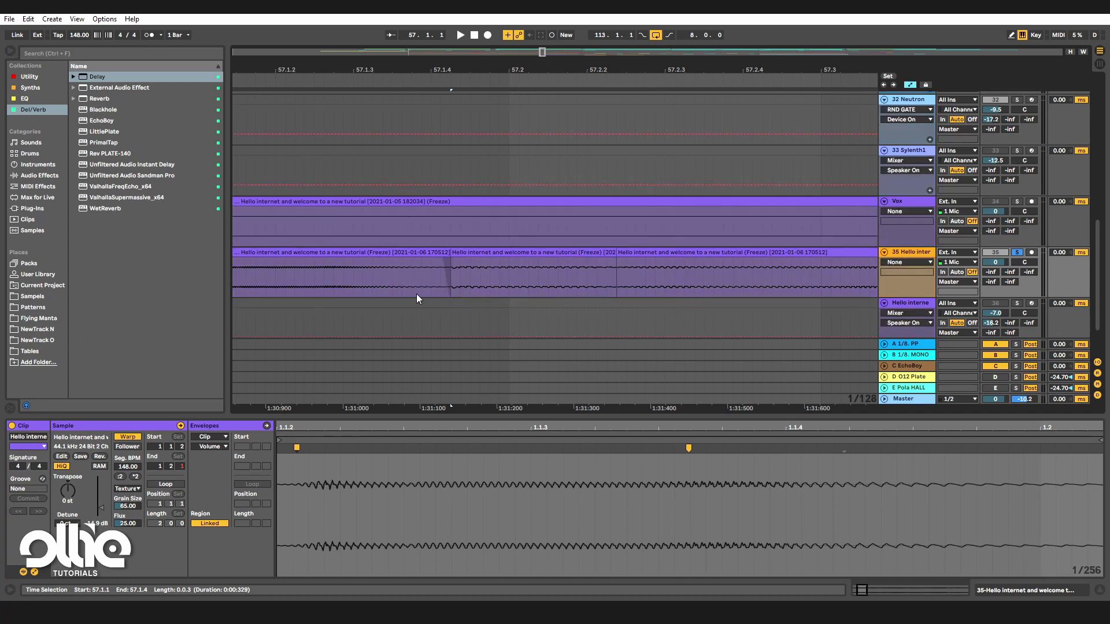
{"action": "key", "text": "a"}
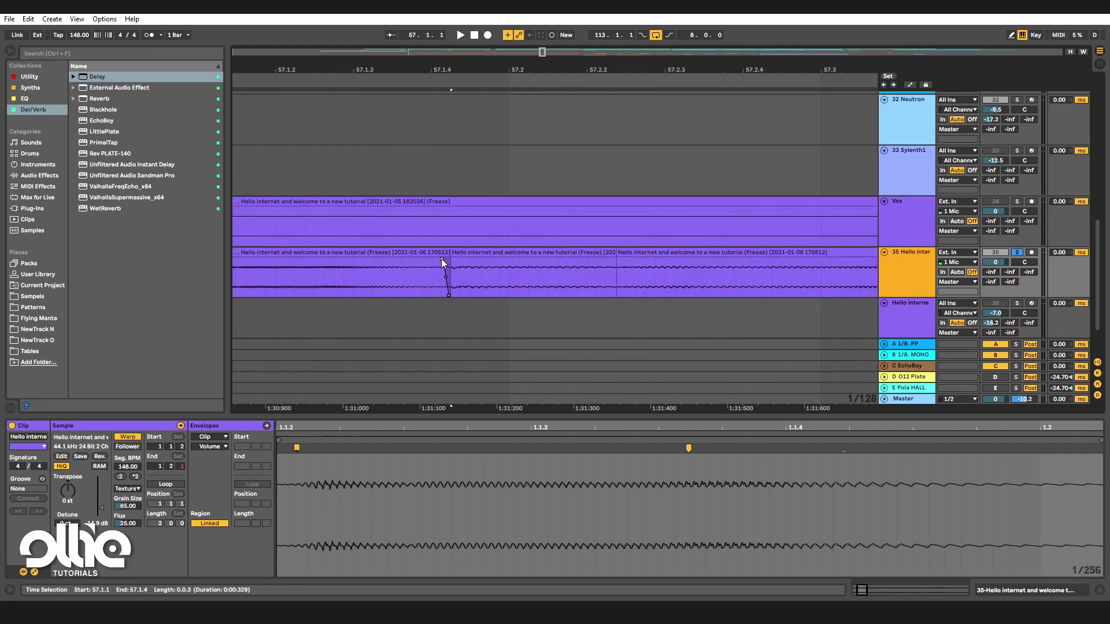
{"action": "left_click_drag", "start_coordinate": [442, 258], "coordinate": [470, 258]}
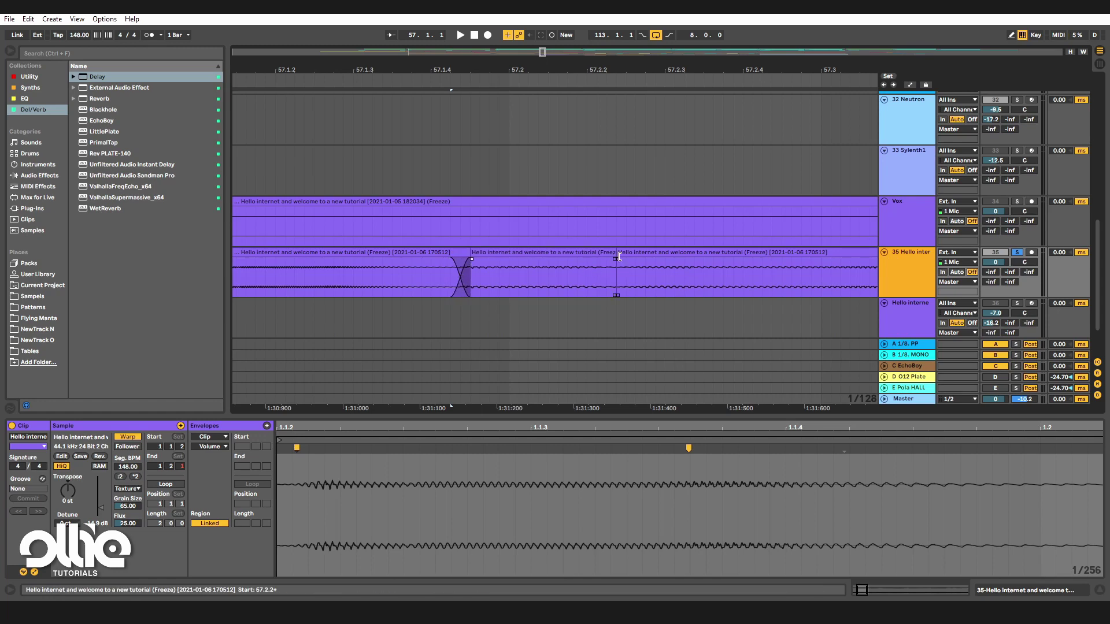
{"action": "left_click_drag", "start_coordinate": [618, 259], "coordinate": [638, 259]}
{"action": "scroll", "coordinate": [522, 291], "scroll_direction": "down", "scroll_amount": 7}
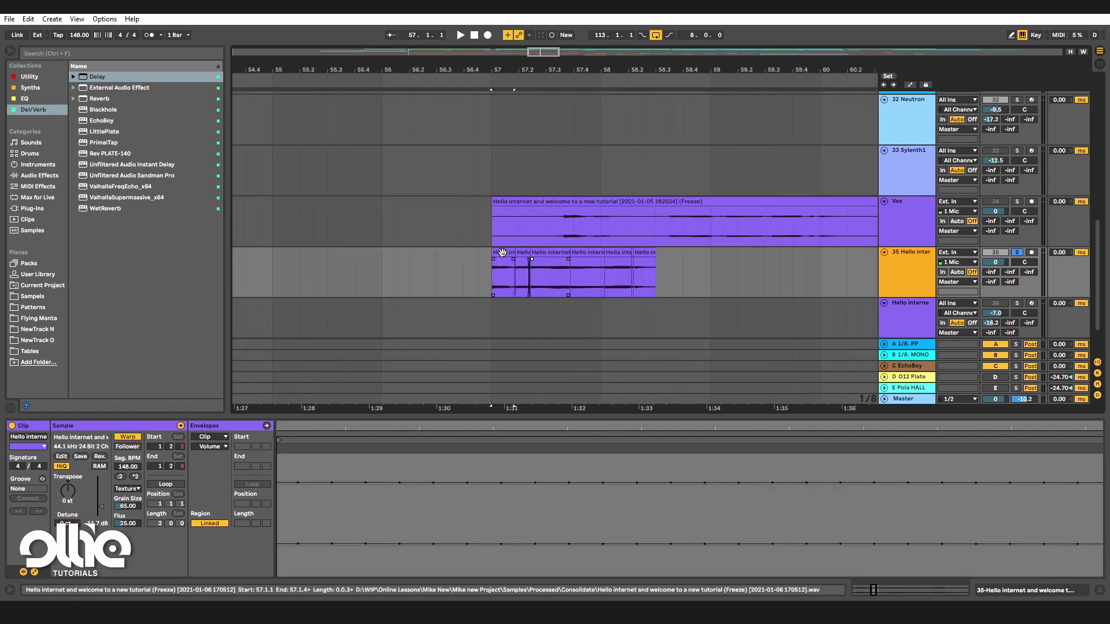
{"action": "left_click", "coordinate": [503, 253]}
{"action": "key", "text": "space"}
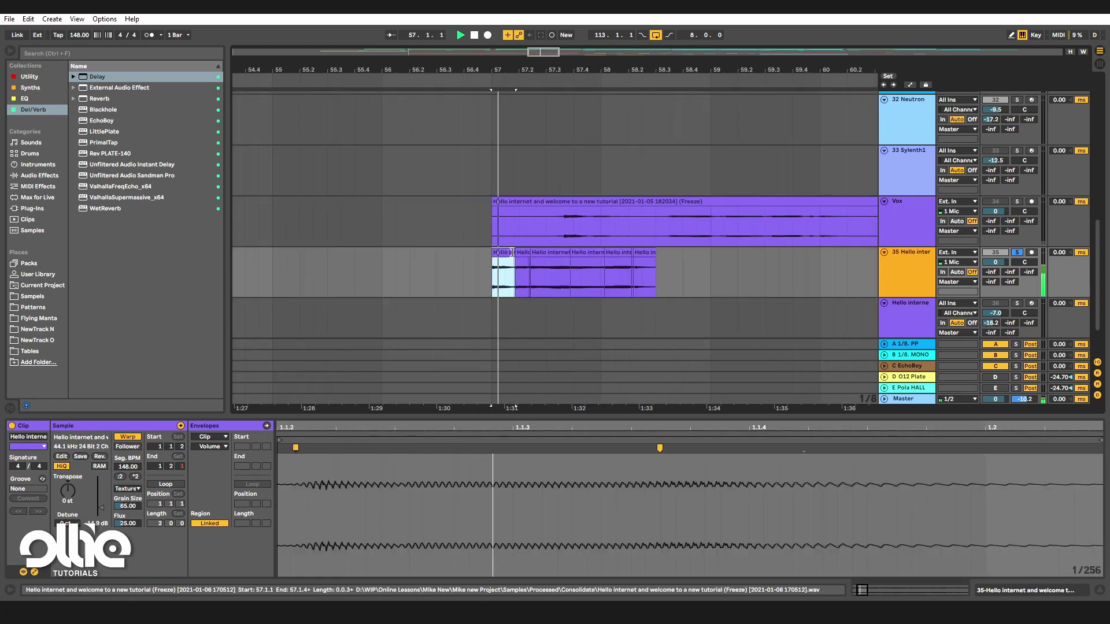
Add short crossfades between the remaining vocal slices, from the third onward, and play the whole phrase from 57.1.1.
{"action": "scroll", "coordinate": [605, 274], "scroll_direction": "up", "scroll_amount": 5}
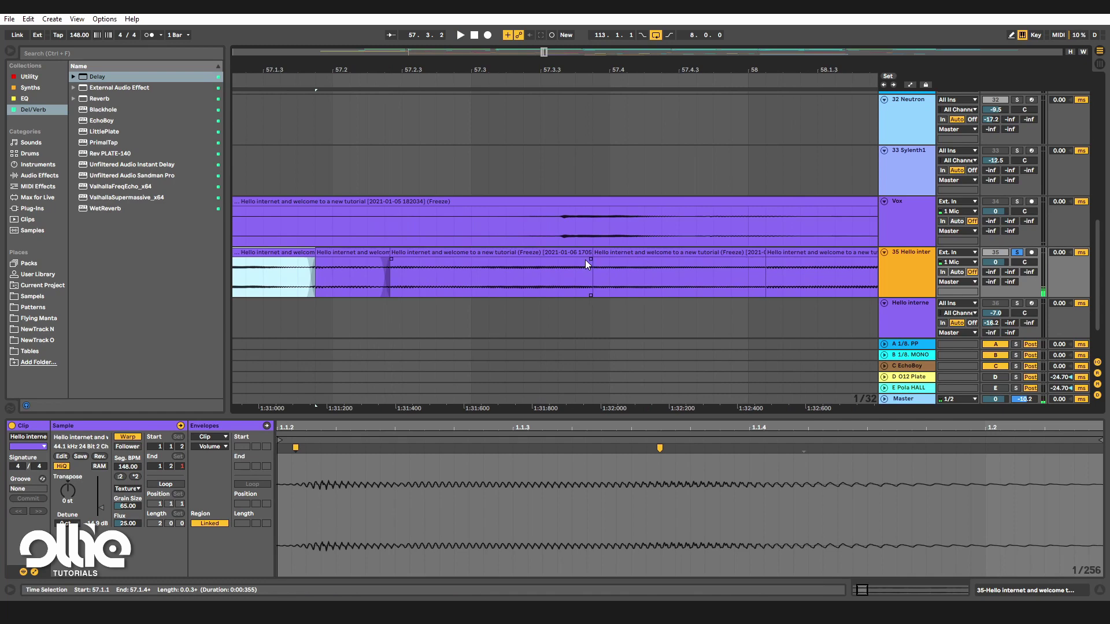
{"action": "left_click_drag", "start_coordinate": [590, 259], "coordinate": [602, 260]}
{"action": "scroll", "coordinate": [567, 275], "scroll_direction": "down", "scroll_amount": 3}
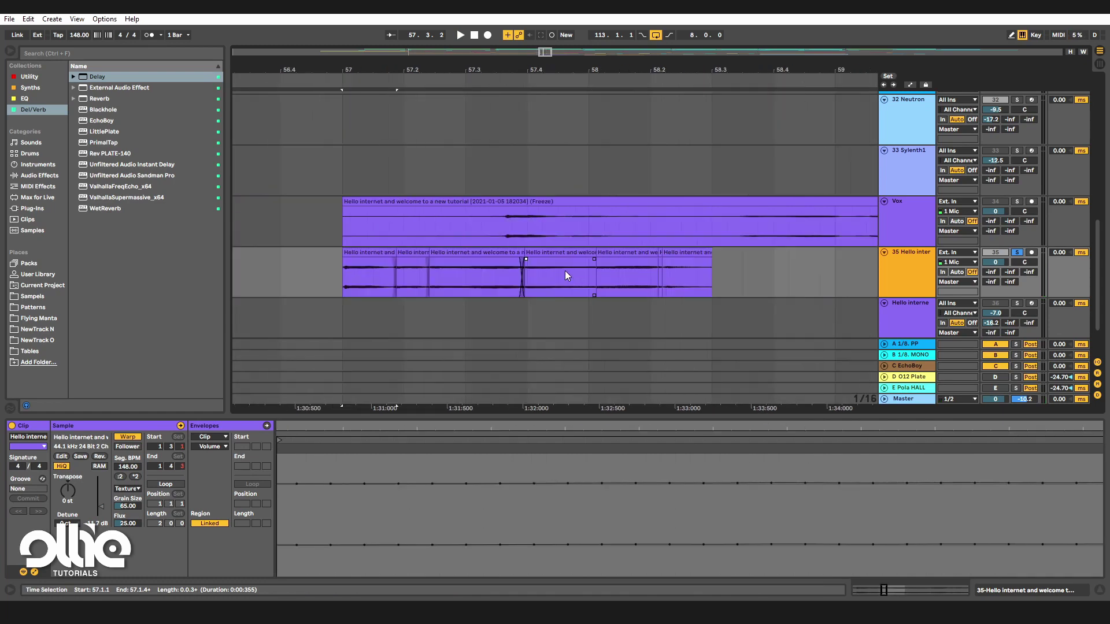
{"action": "scroll", "coordinate": [554, 272], "scroll_direction": "up", "scroll_amount": 5}
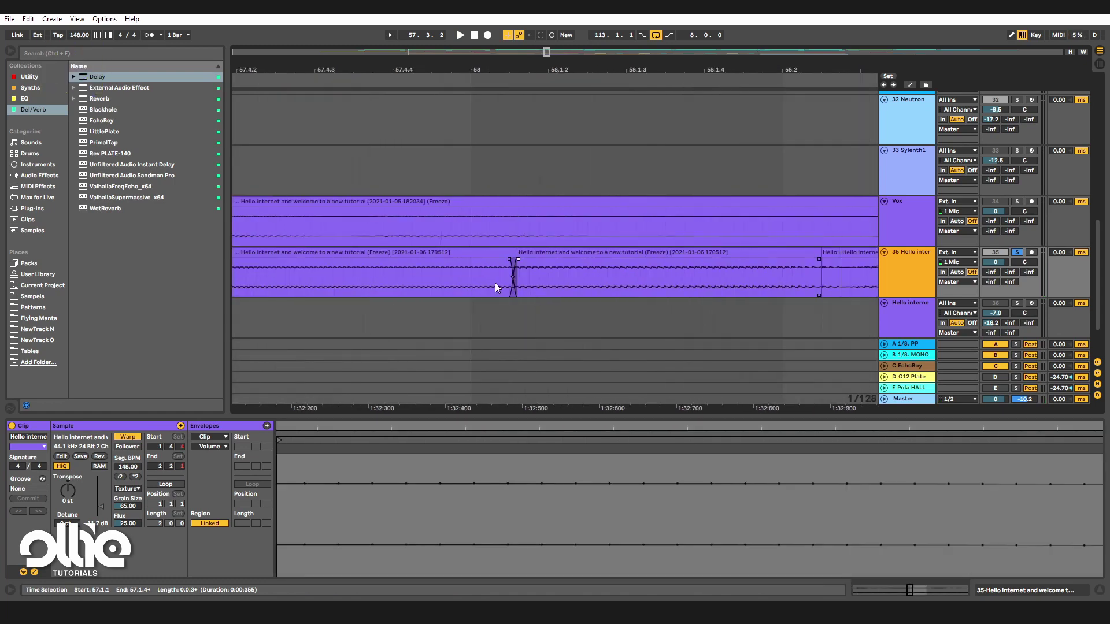
{"action": "scroll", "coordinate": [830, 266], "scroll_direction": "up", "scroll_amount": 3}
{"action": "left_click_drag", "start_coordinate": [798, 259], "coordinate": [812, 260]}
{"action": "scroll", "coordinate": [641, 282], "scroll_direction": "down", "scroll_amount": 7}
{"action": "left_click", "coordinate": [396, 254]}
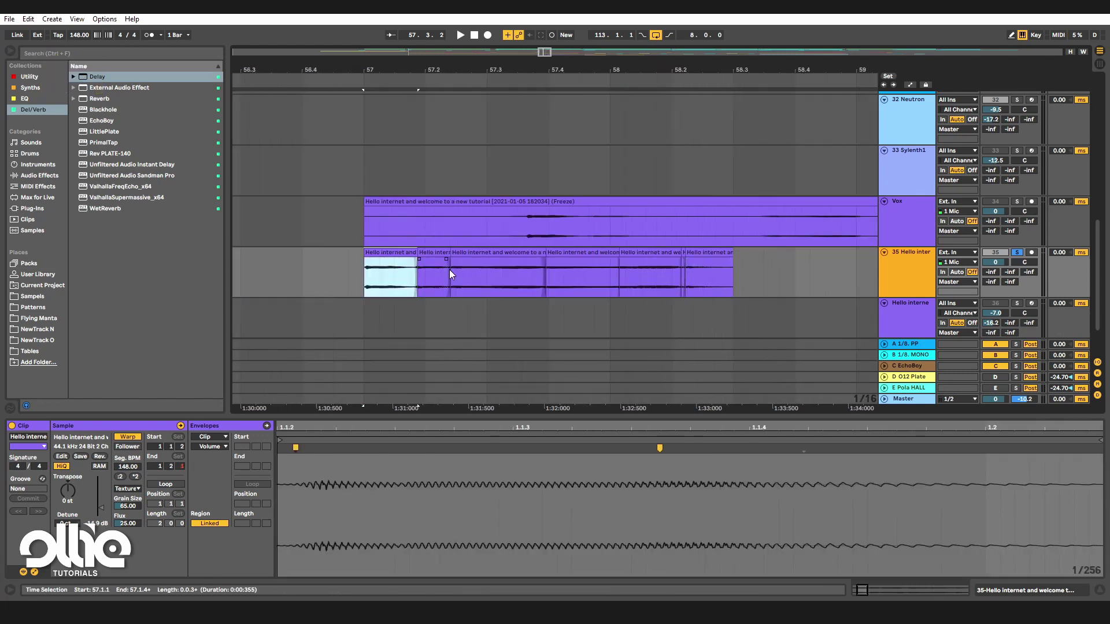
{"action": "key", "text": "space"}
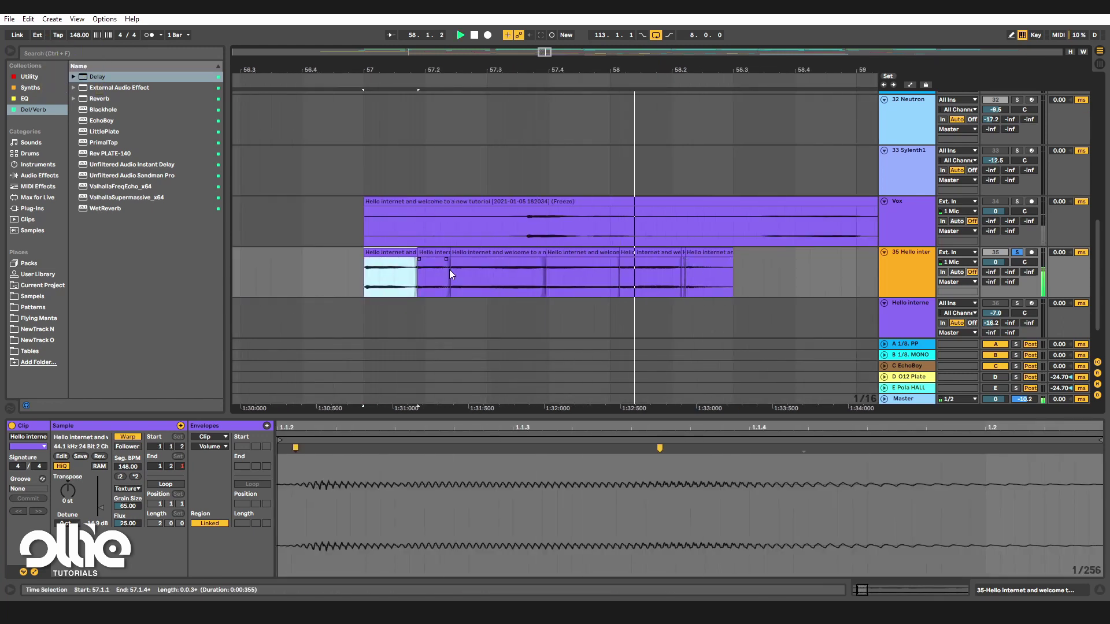
{"action": "key", "text": "space"}
Consolidate the seven vocal slices into one clip and set its track volume to -2.8 dB during playback.
{"action": "left_click", "coordinate": [707, 252]}
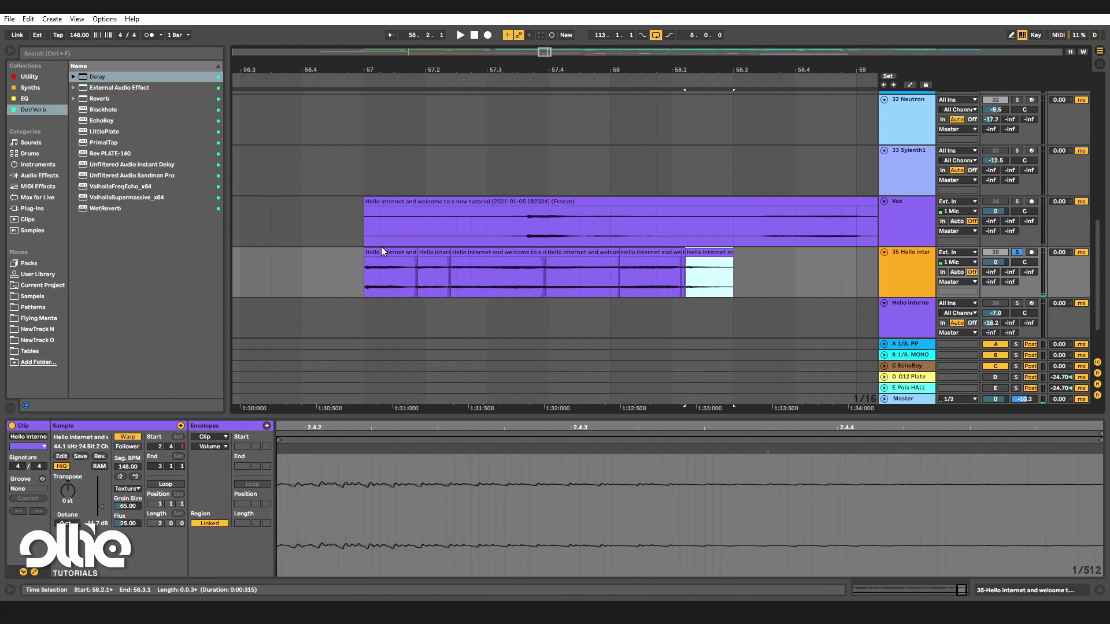
{"action": "left_click", "coordinate": [381, 250], "text": "shift"}
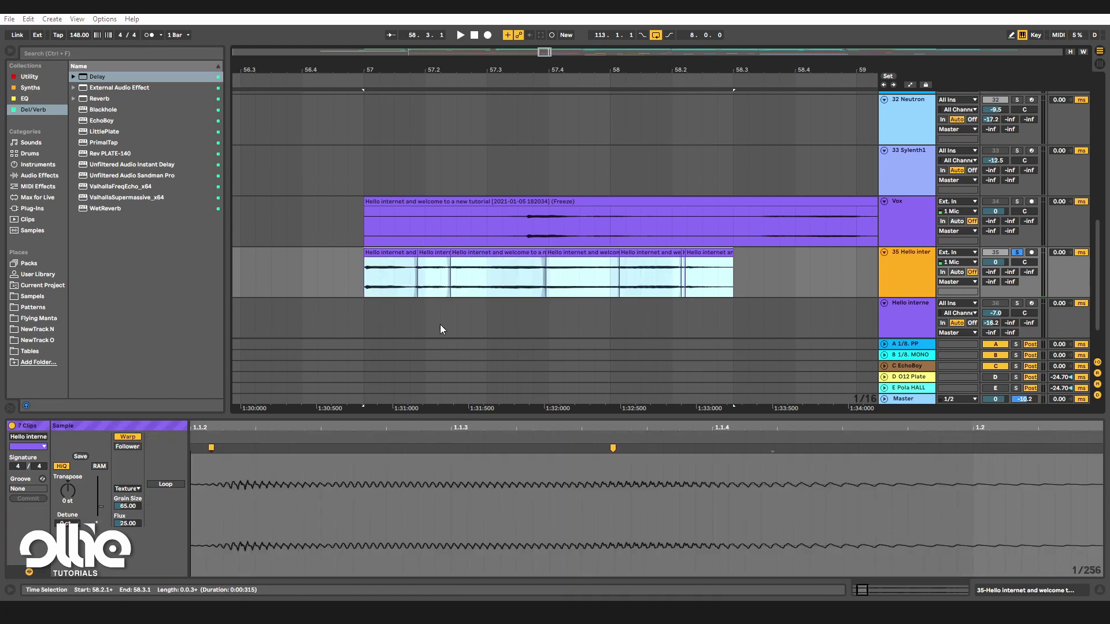
{"action": "key", "text": "ctrl+j"}
{"action": "double_click", "coordinate": [510, 253]}
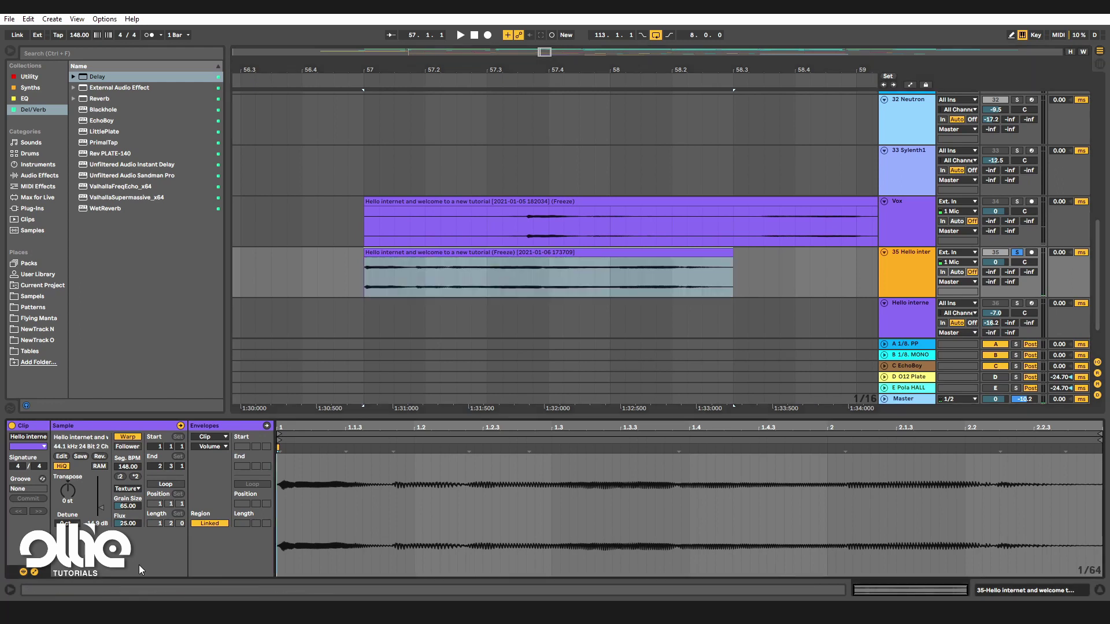
{"action": "key", "text": "space"}
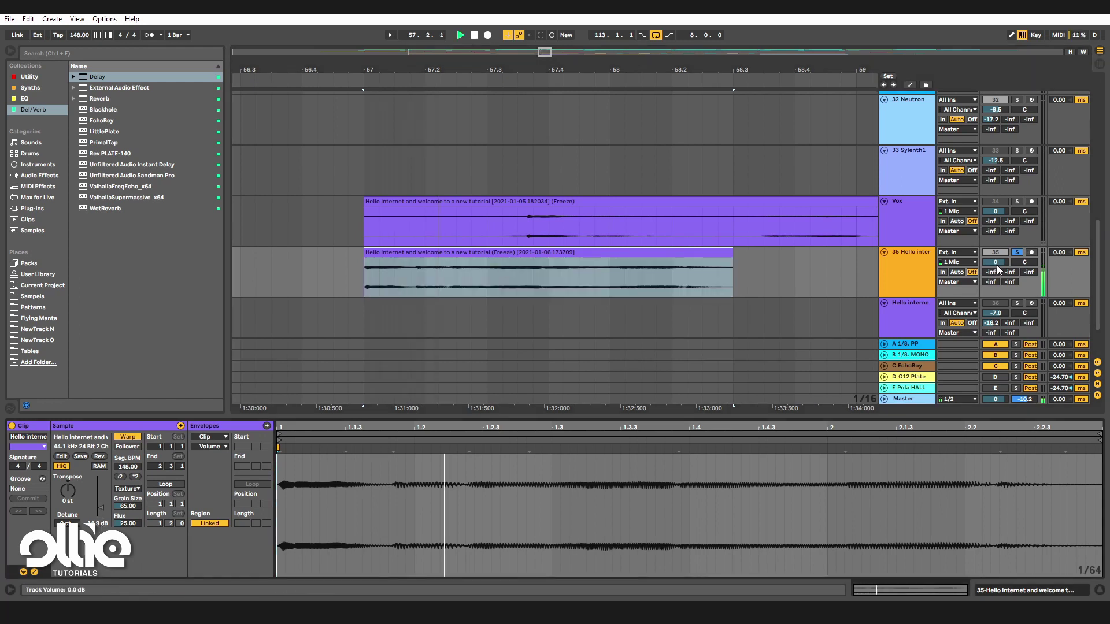
{"action": "scroll", "coordinate": [533, 300], "scroll_direction": "down", "scroll_amount": 3}
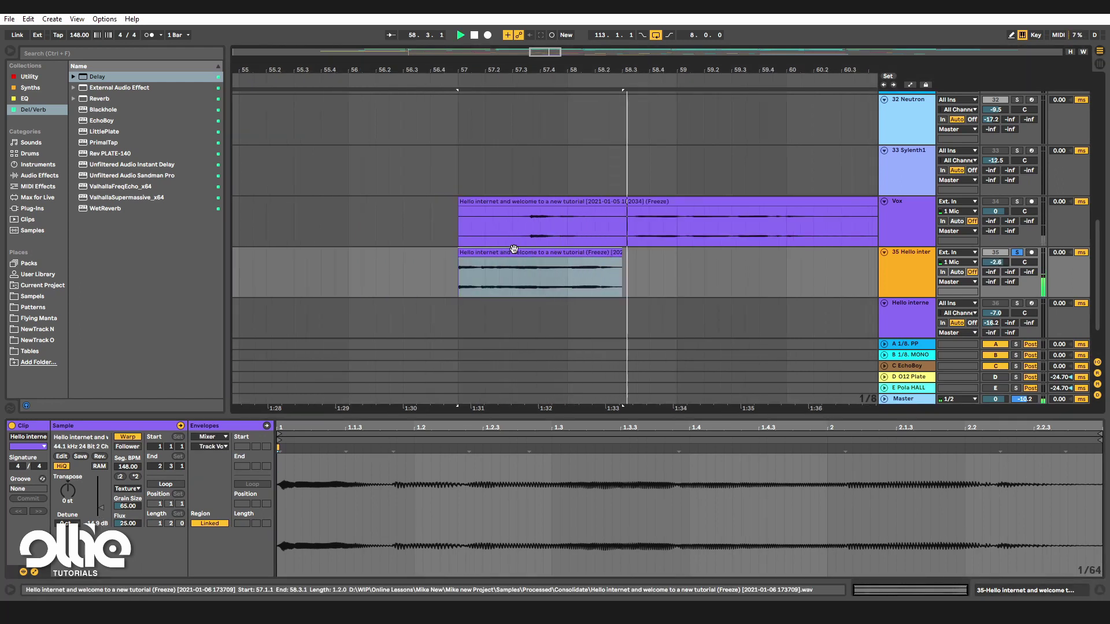
Time-stretch the consolidated vocal clip so it ends at 65.1.1 and play it back.
{"action": "scroll", "coordinate": [491, 260], "scroll_direction": "down", "scroll_amount": 3}
{"action": "scroll", "coordinate": [487, 274], "scroll_direction": "down", "scroll_amount": 2}
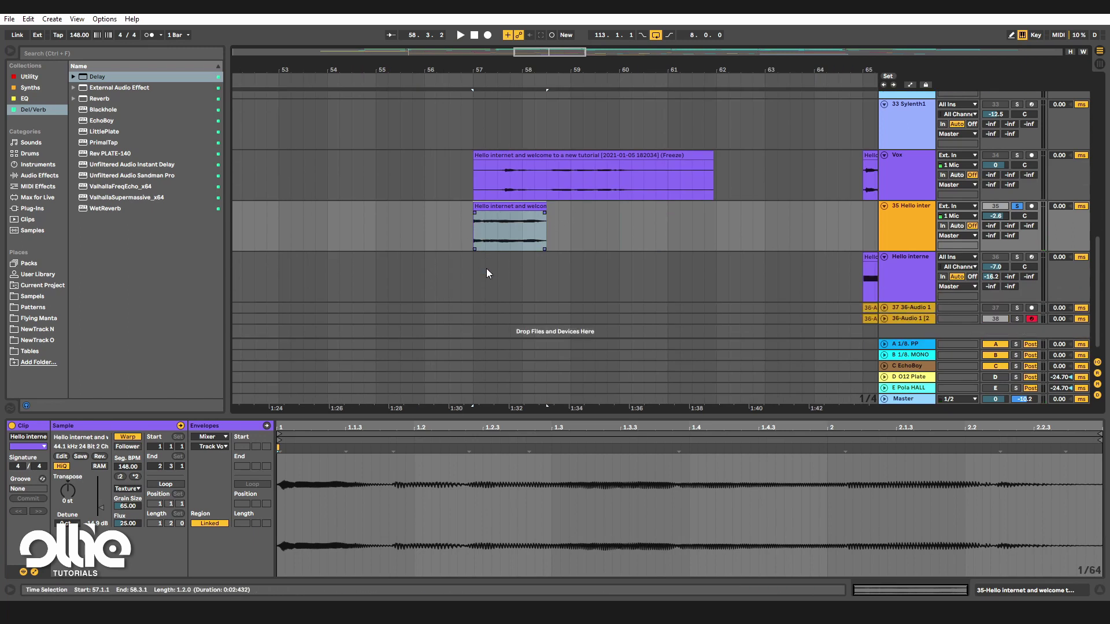
{"action": "scroll", "coordinate": [491, 268], "scroll_direction": "up", "scroll_amount": 1}
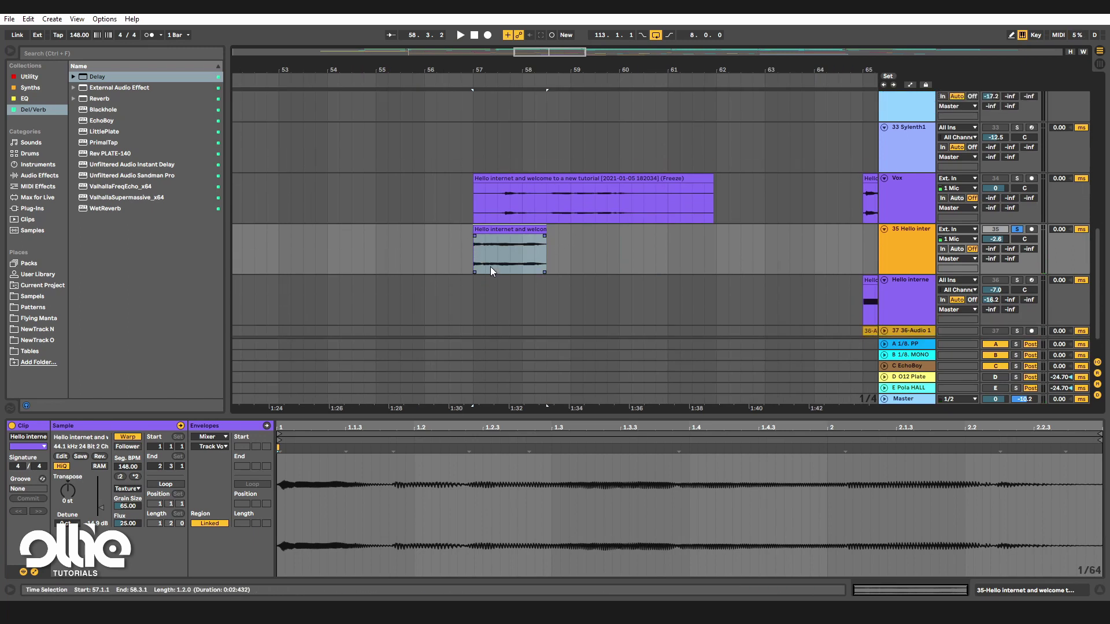
{"action": "scroll", "coordinate": [402, 268], "scroll_direction": "down", "scroll_amount": 3}
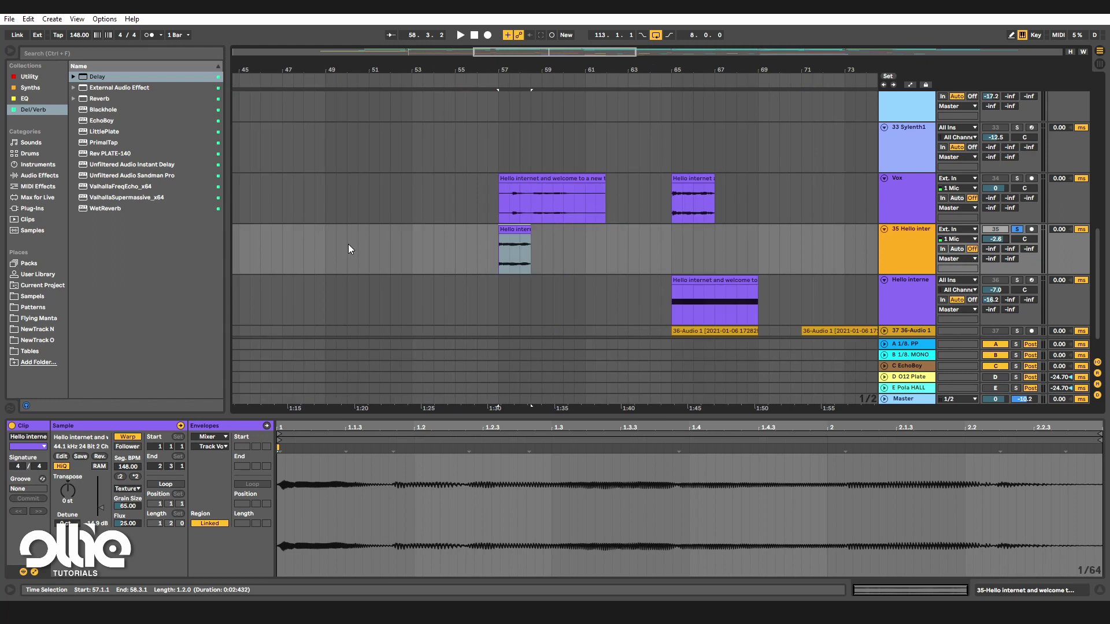
{"action": "scroll", "coordinate": [509, 240], "scroll_direction": "up", "scroll_amount": 3}
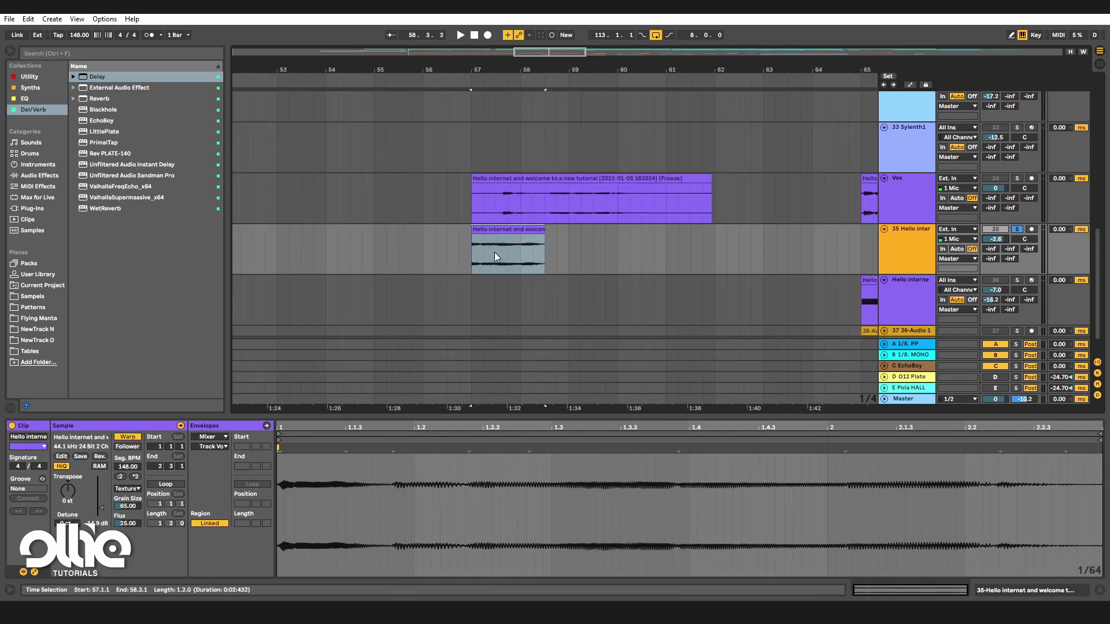
{"action": "left_click", "coordinate": [541, 229]}
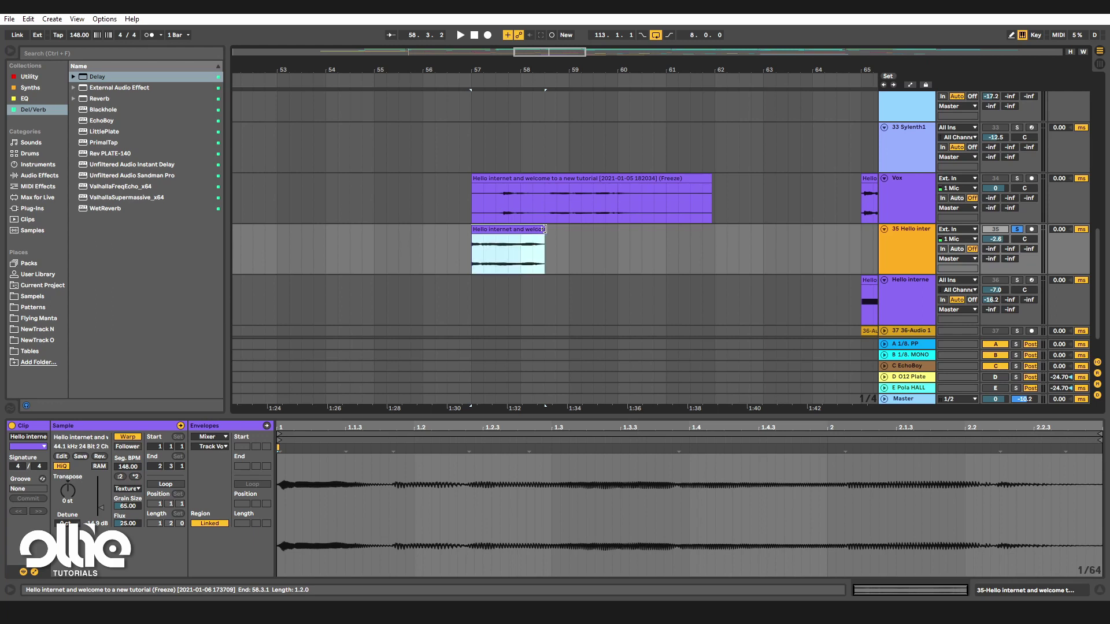
{"action": "left_click_drag", "start_coordinate": [543, 229], "coordinate": [860, 235]}
{"action": "scroll", "coordinate": [398, 268], "scroll_direction": "right", "scroll_amount": 2}
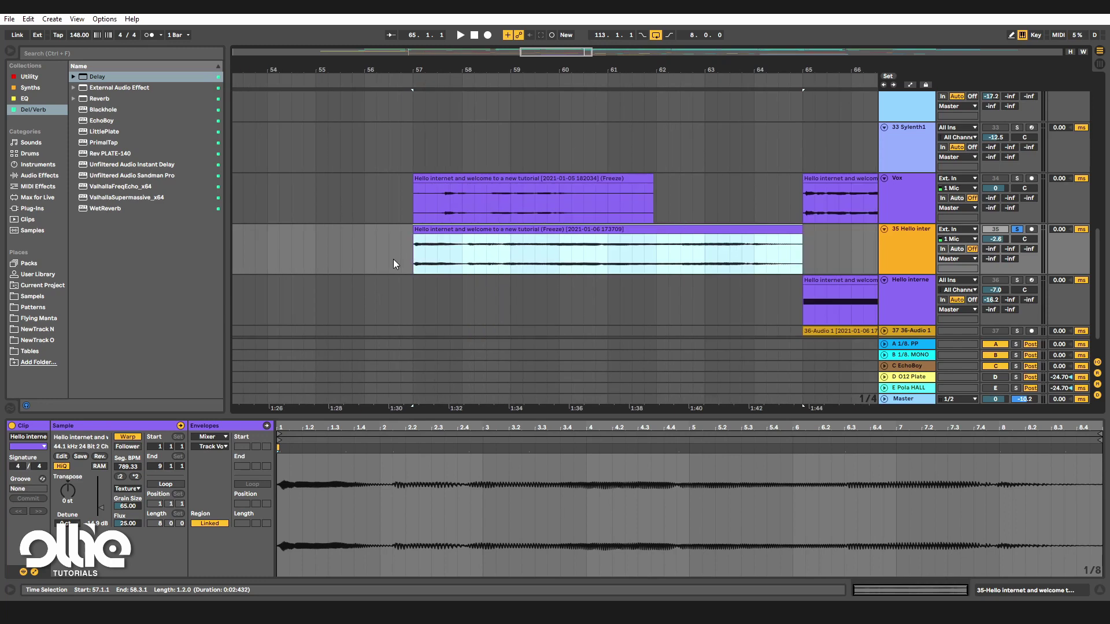
{"action": "scroll", "coordinate": [393, 264], "scroll_direction": "down", "scroll_amount": 3}
{"action": "key", "text": "super"}
{"action": "left_click", "coordinate": [435, 232]}
{"action": "key", "text": "space"}
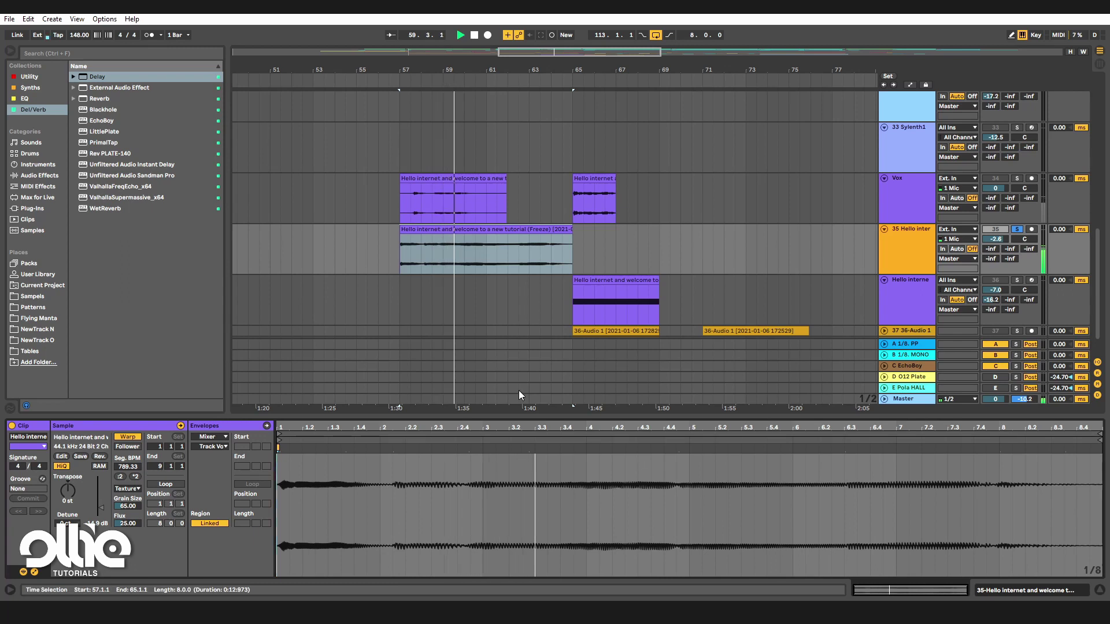
Try the Beats warp mode on the stretched vocal clip, adjusting its transposition during playback.
{"action": "left_click", "coordinate": [133, 489]}
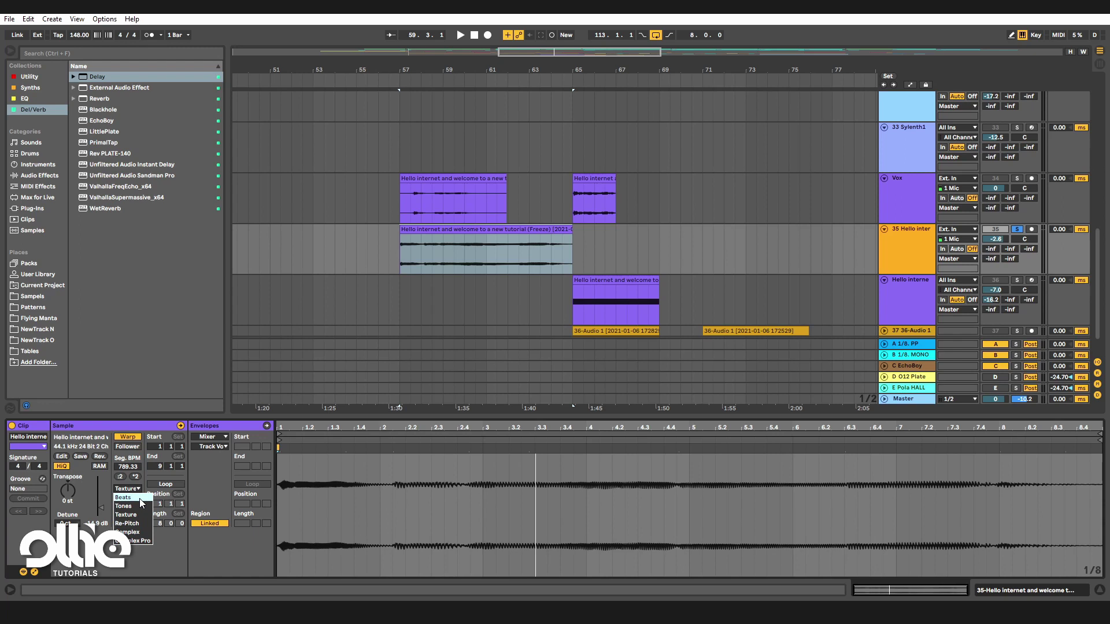
{"action": "left_click", "coordinate": [139, 498]}
{"action": "key", "text": "space"}
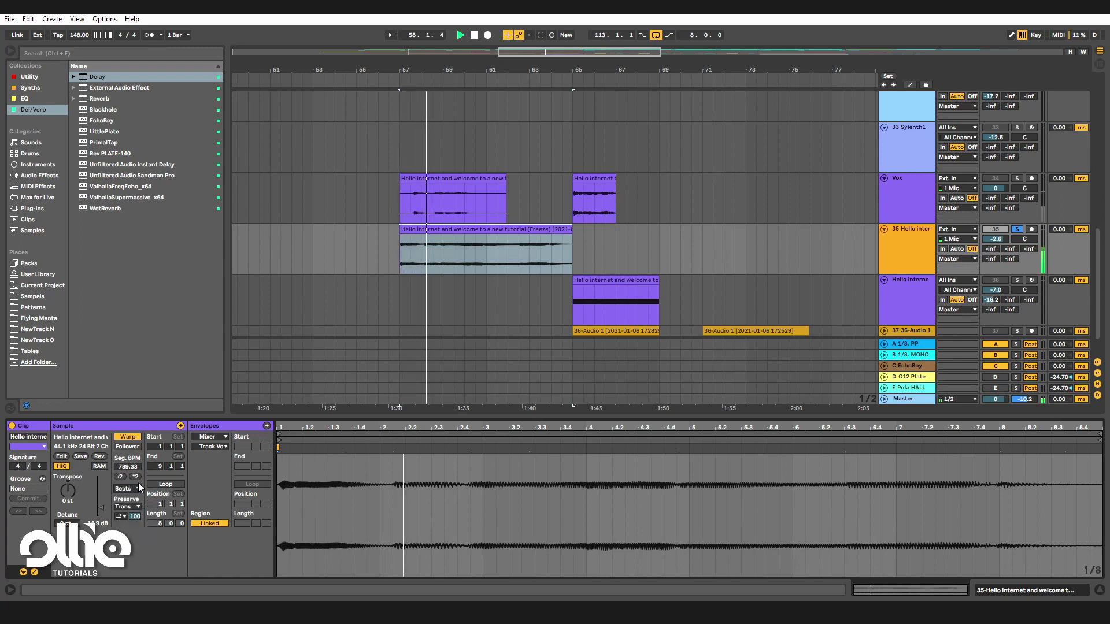
{"action": "mouse_move", "coordinate": [77, 501]}
{"action": "left_mouse_down"}
{"action": "mouse_move", "coordinate": [76, 522]}
{"action": "mouse_move", "coordinate": [77, 482]}
{"action": "mouse_move", "coordinate": [90, 497]}
{"action": "left_mouse_up"}
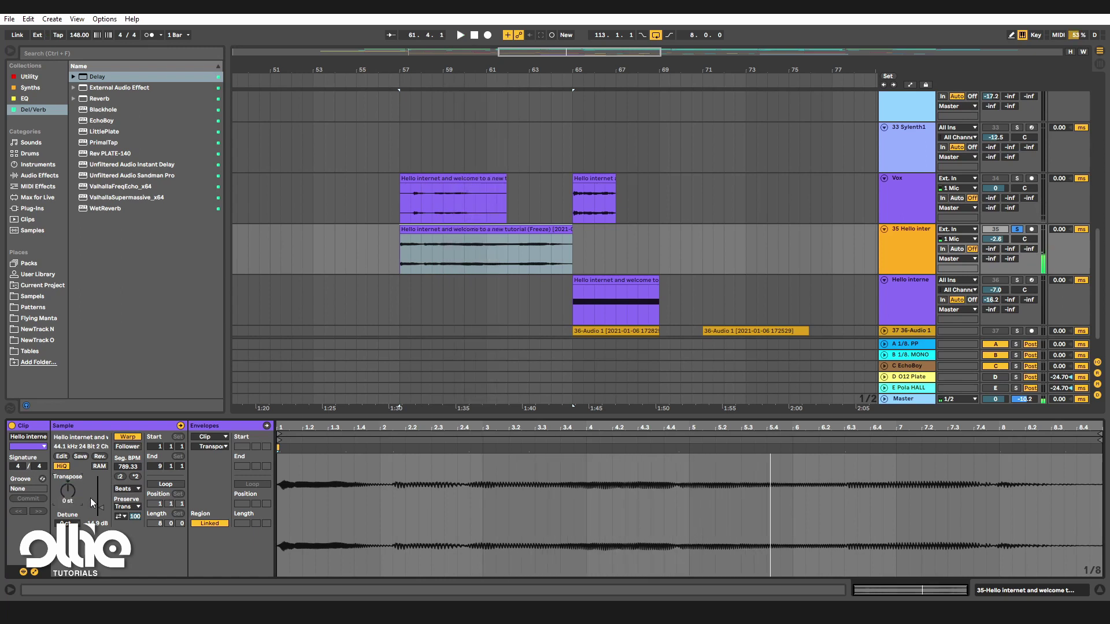
Set the stretched vocal clip's warp mode to Tones with a grain size of about 37.84.
{"action": "left_click", "coordinate": [128, 490]}
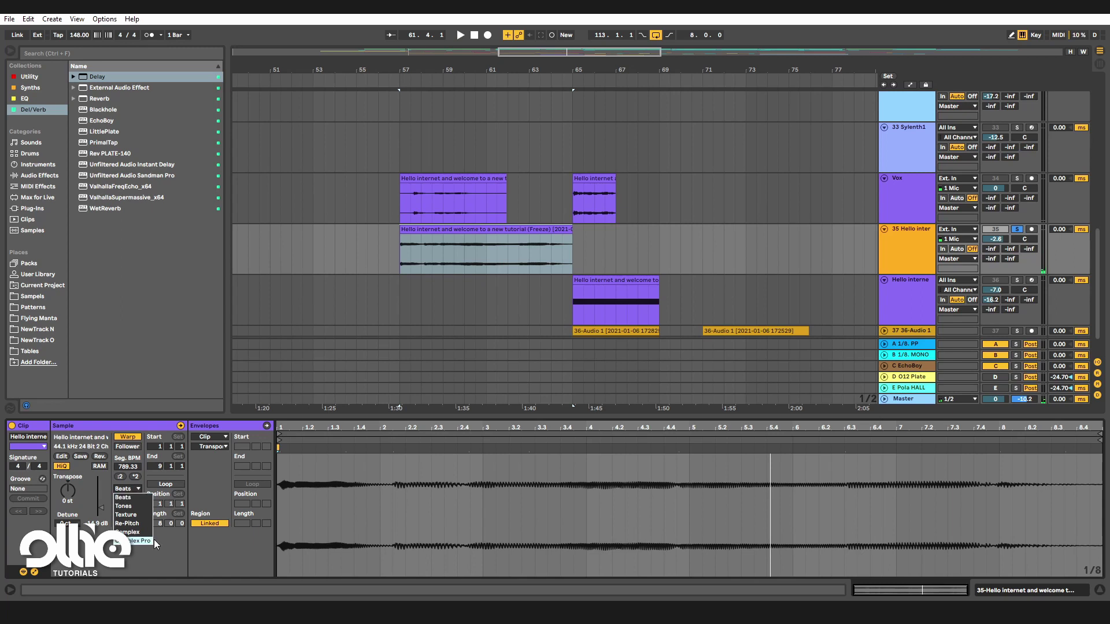
{"action": "left_click", "coordinate": [144, 507]}
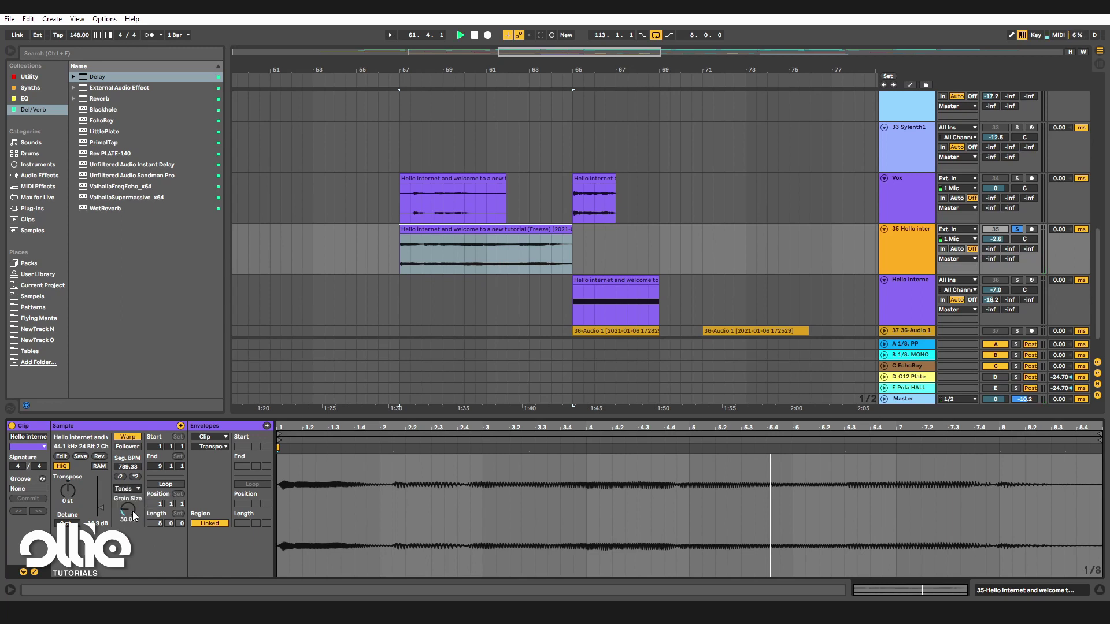
{"action": "left_click_drag", "start_coordinate": [129, 511], "coordinate": [138, 491]}
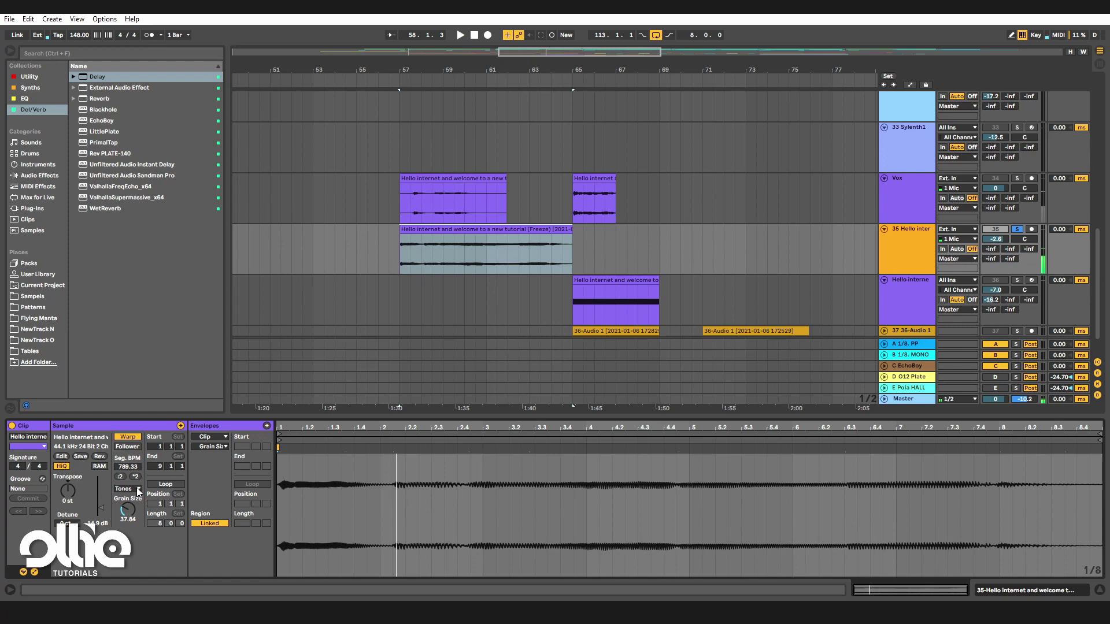
Try the Complex Pro warp mode on the stretched vocal clip with formants at 62.50 and envelope at 256 during playback.
{"action": "left_click", "coordinate": [138, 492]}
{"action": "left_click", "coordinate": [138, 542]}
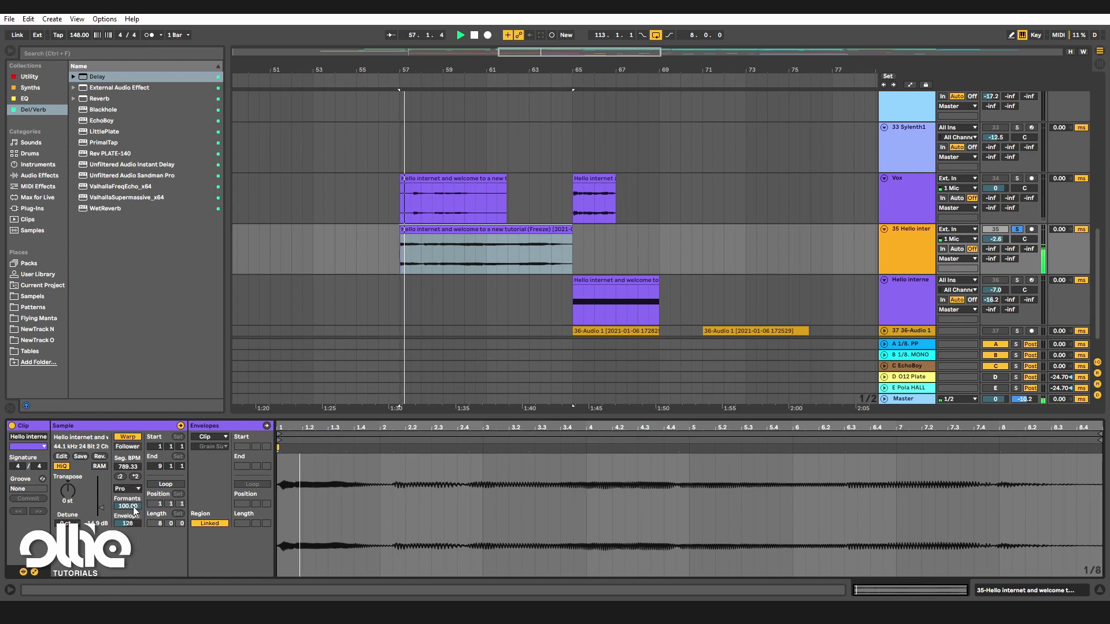
{"action": "left_click_drag", "start_coordinate": [134, 507], "coordinate": [134, 563]}
{"action": "left_click_drag", "start_coordinate": [131, 523], "coordinate": [131, 468]}
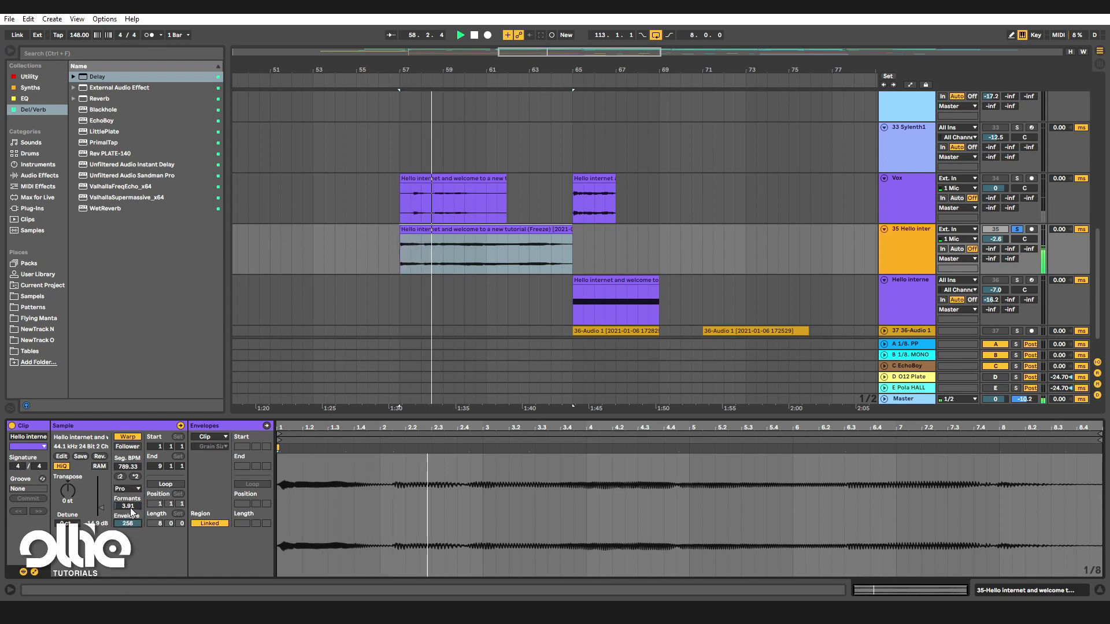
{"action": "left_click_drag", "start_coordinate": [132, 508], "coordinate": [135, 492]}
{"action": "key", "text": "space"}
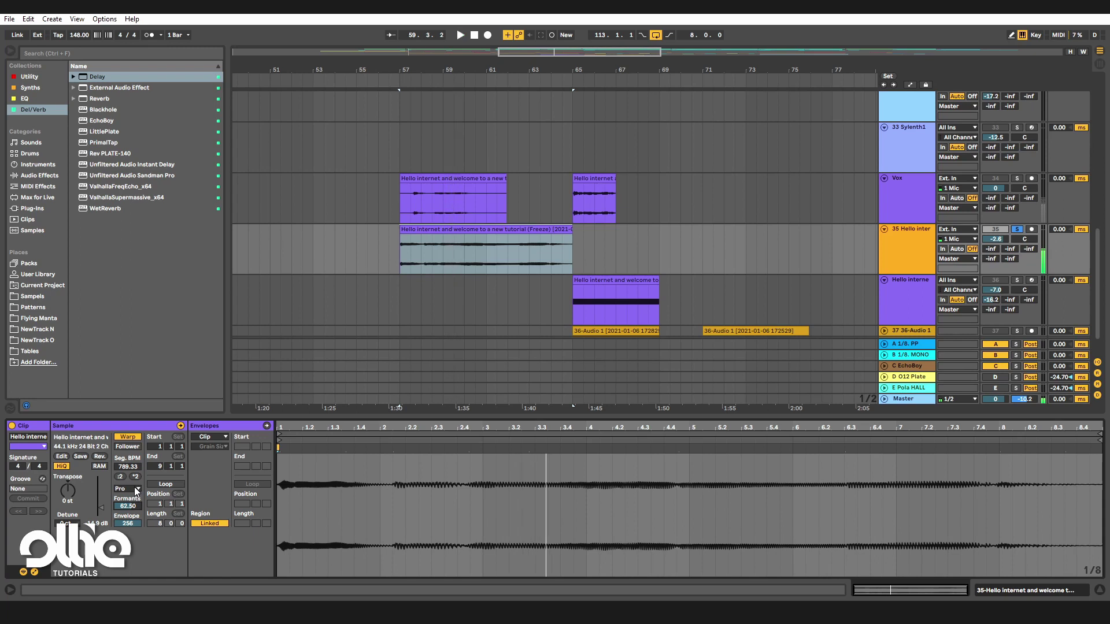
Set the clip's warp mode to Texture with a grain size of about 81.52, auditioning transpositions and resetting to 0 st.
{"action": "left_click", "coordinate": [137, 489]}
{"action": "left_click", "coordinate": [134, 515]}
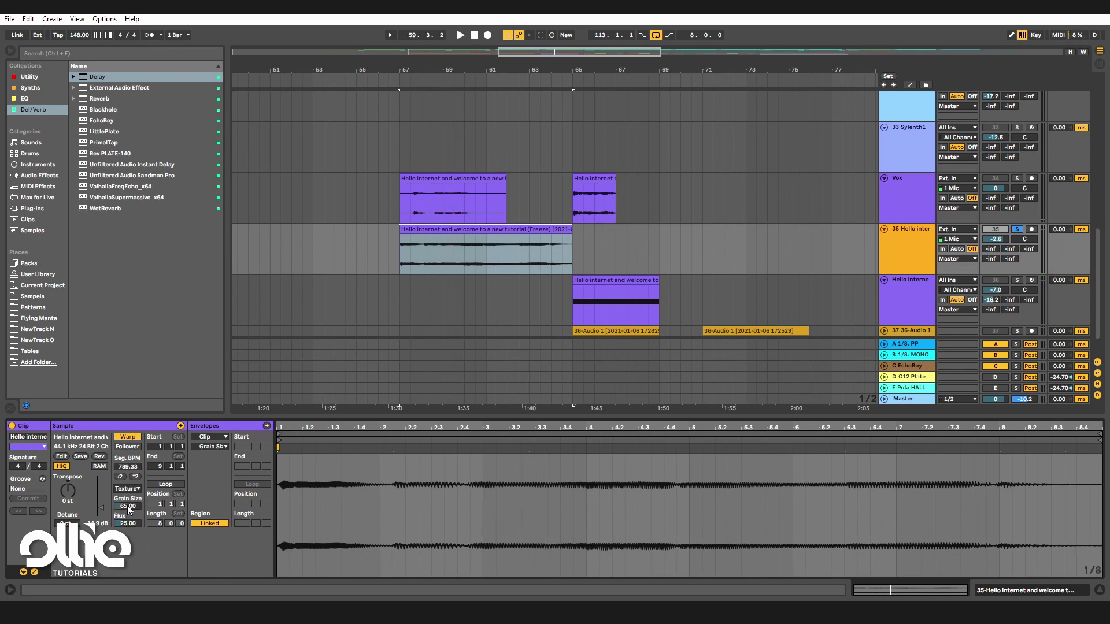
{"action": "left_click_drag", "start_coordinate": [130, 506], "coordinate": [130, 489]}
{"action": "key", "text": "space"}
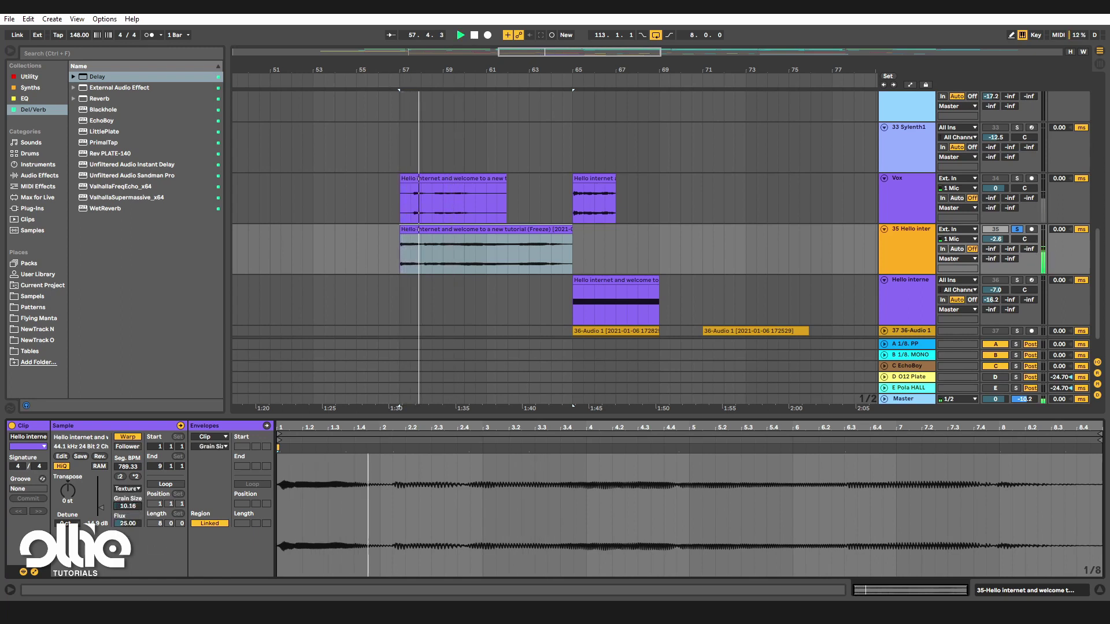
{"action": "left_click_drag", "start_coordinate": [68, 490], "coordinate": [69, 467]}
{"action": "key", "text": "space"}
{"action": "key", "text": "space"}
{"action": "double_click", "coordinate": [70, 492]}
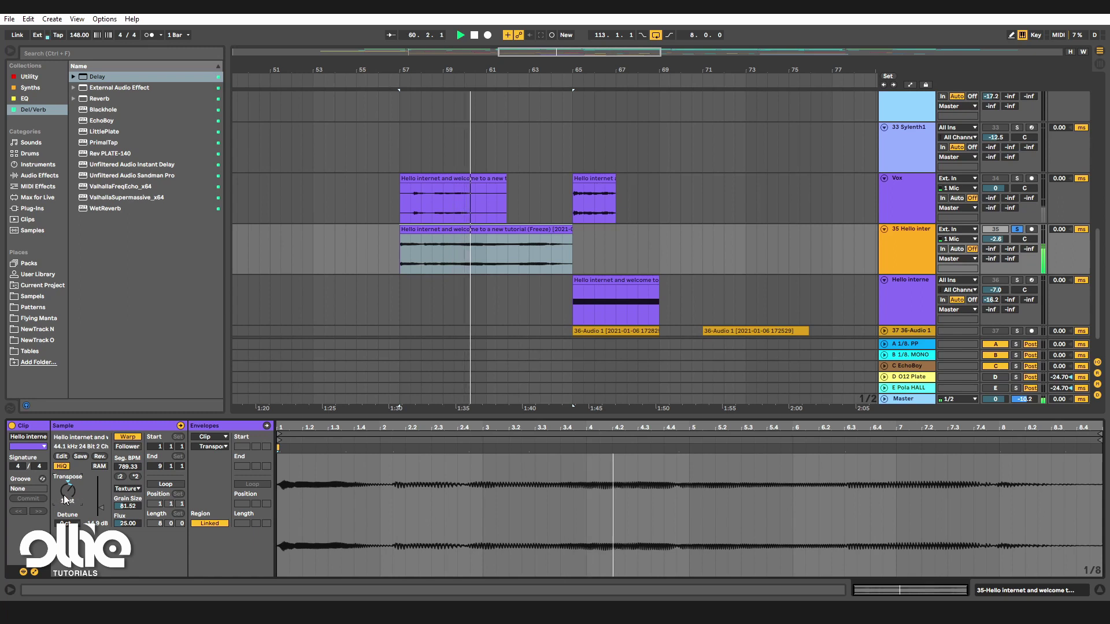
{"action": "key", "text": "space"}
Show the clip's Transposition envelope and draw a curved rise peaking at bar 2, falling to +5 st near 3.3.
{"action": "left_click", "coordinate": [223, 439]}
{"action": "left_click", "coordinate": [224, 445]}
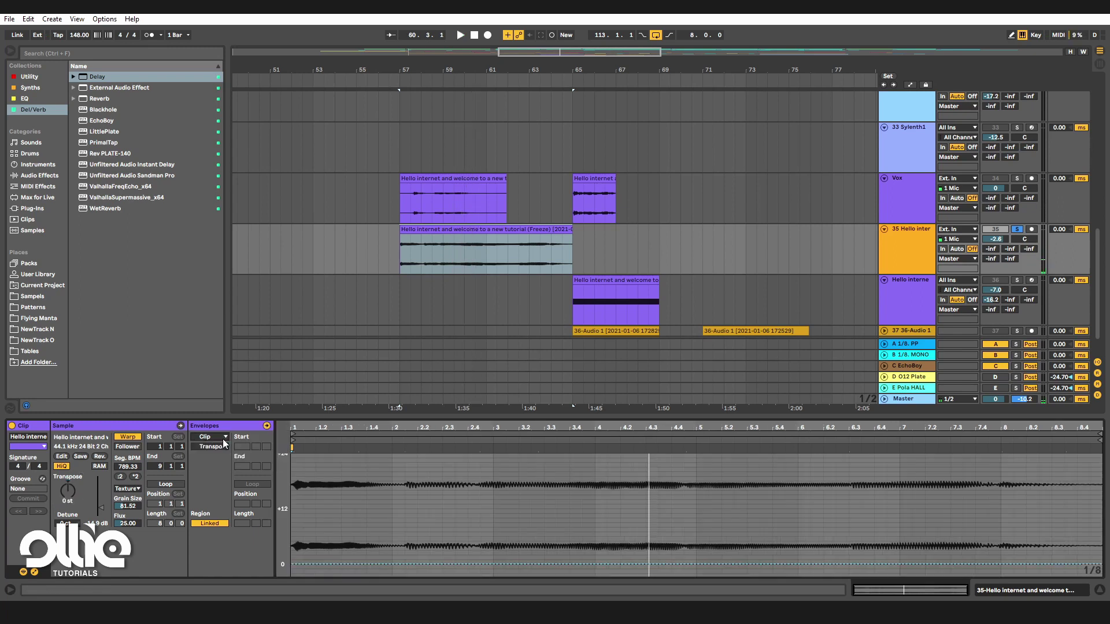
{"action": "left_click", "coordinate": [291, 565]}
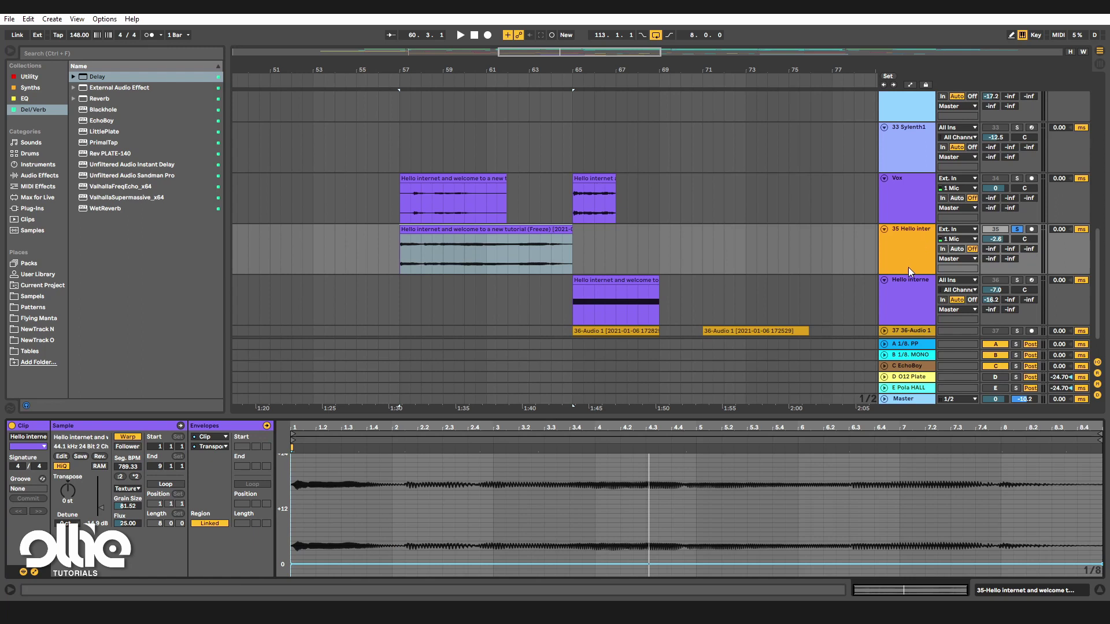
{"action": "left_click", "coordinate": [909, 252]}
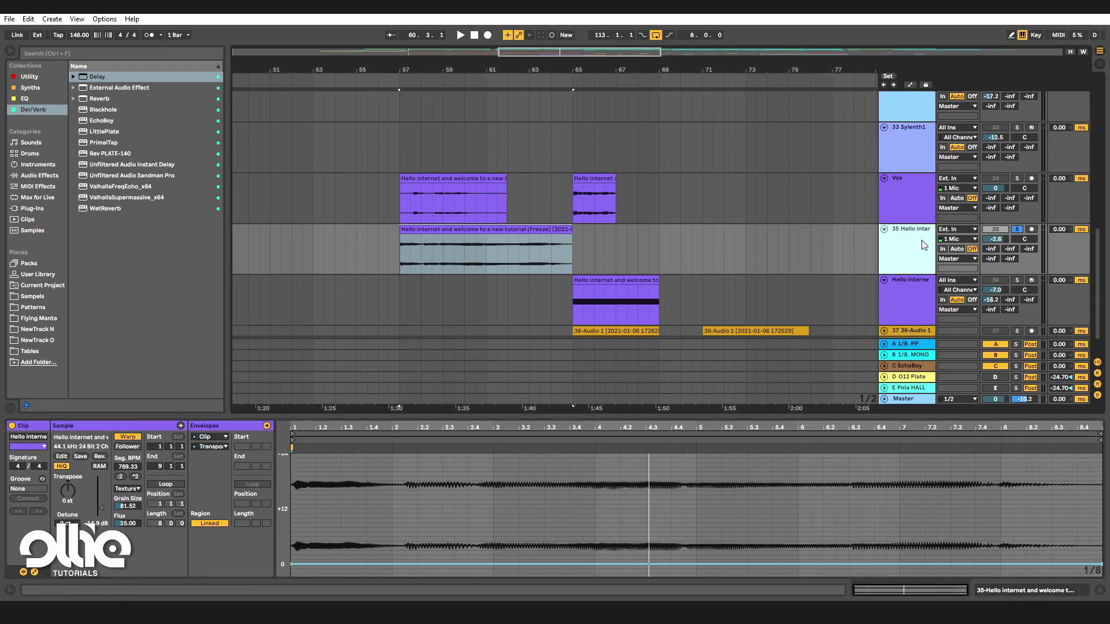
{"action": "left_click_drag", "start_coordinate": [351, 564], "coordinate": [595, 500]}
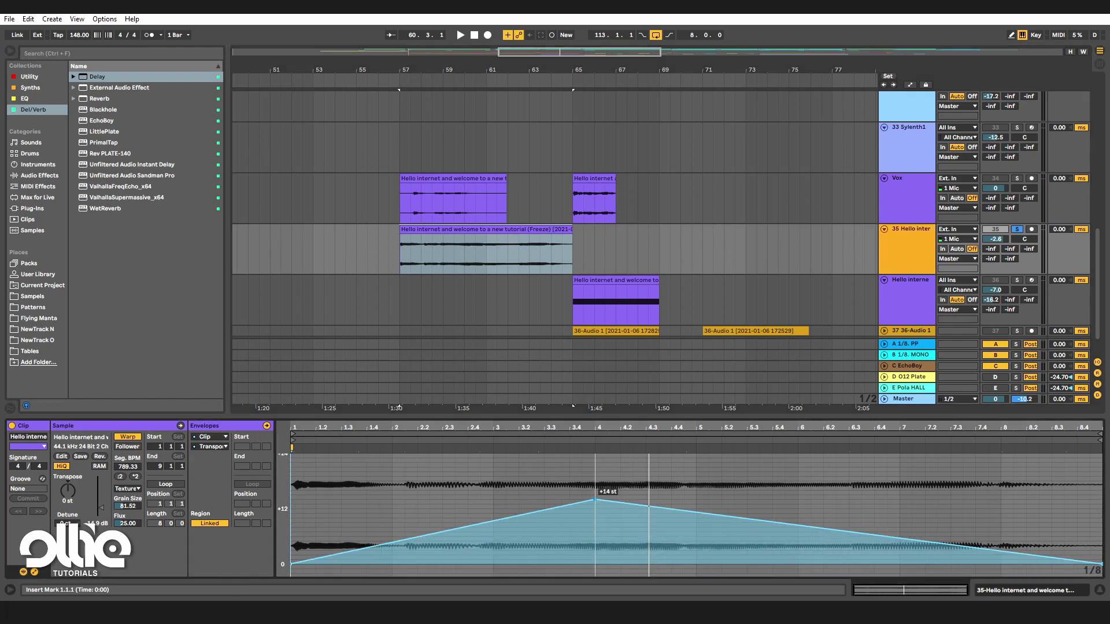
{"action": "left_click_drag", "start_coordinate": [496, 520], "coordinate": [496, 510], "text": "alt"}
{"action": "left_click_drag", "start_coordinate": [595, 498], "coordinate": [392, 480]}
{"action": "left_click_drag", "start_coordinate": [529, 497], "coordinate": [544, 541]}
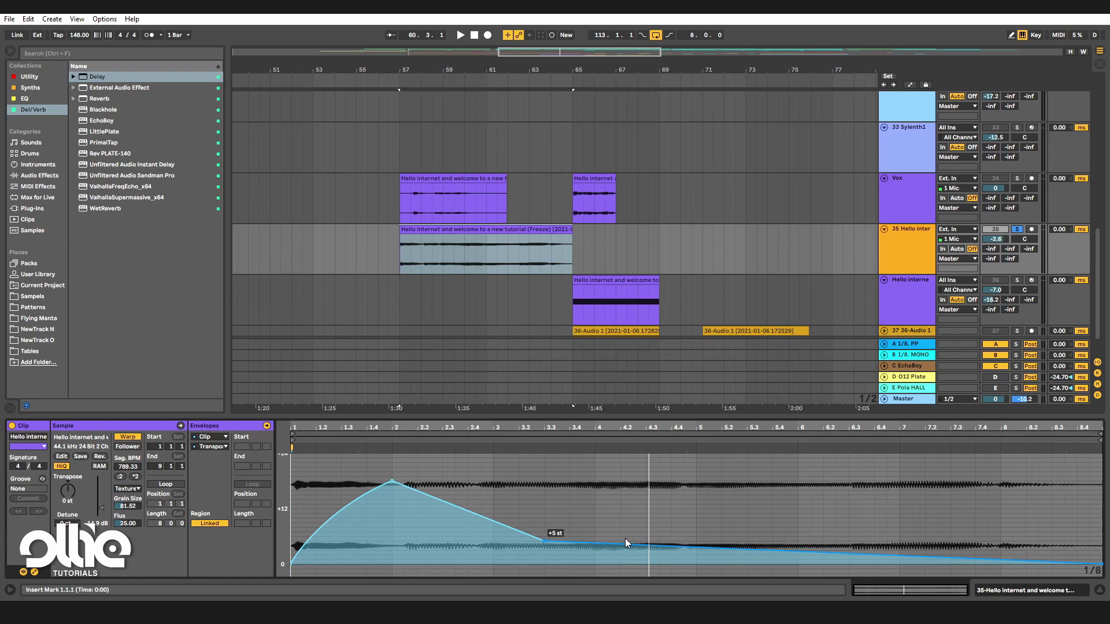
Extend the transposition envelope with a curved rise to +19 st near bar 6, a sharp dip and another peak at bar 7.
{"action": "left_click_drag", "start_coordinate": [628, 540], "coordinate": [785, 476]}
{"action": "left_click_drag", "start_coordinate": [670, 508], "coordinate": [684, 516]}
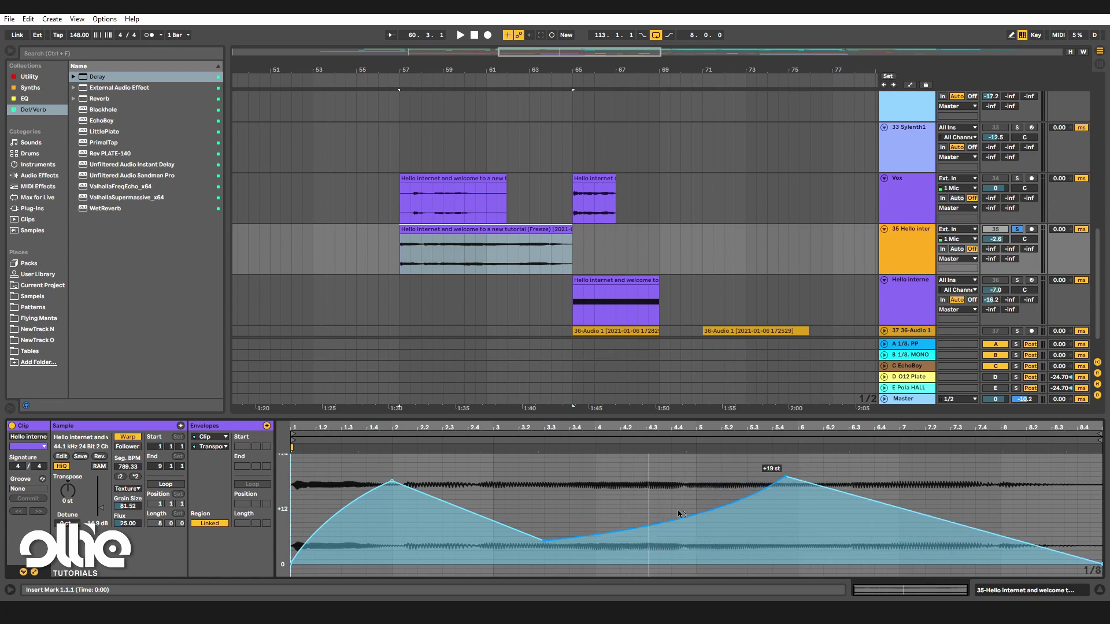
{"action": "left_click_drag", "start_coordinate": [466, 510], "coordinate": [467, 525]}
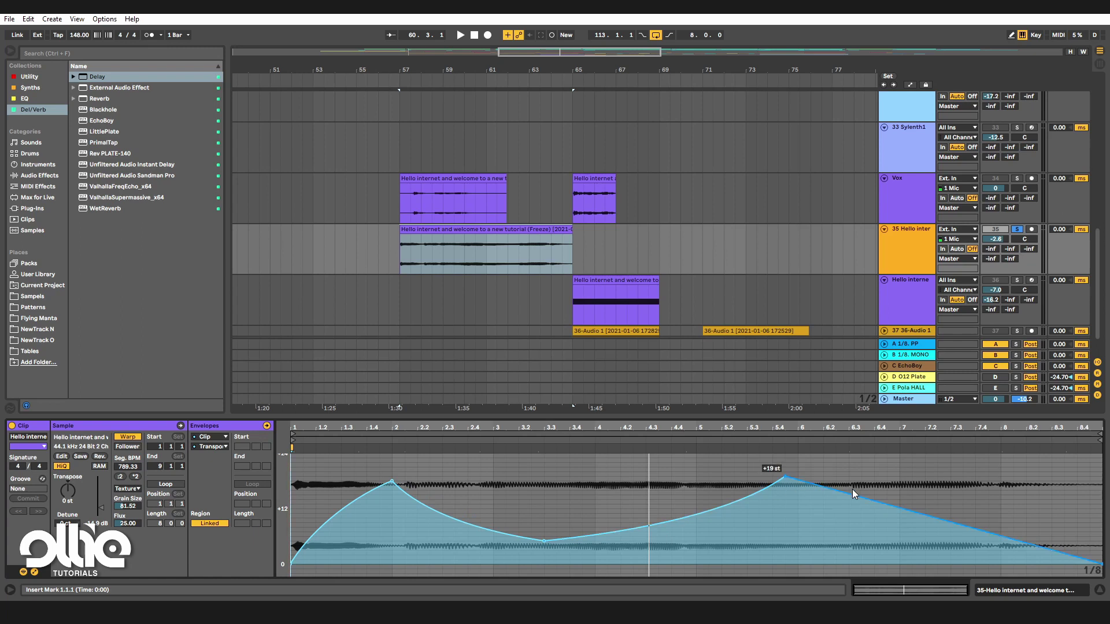
{"action": "left_click_drag", "start_coordinate": [879, 496], "coordinate": [899, 476]}
{"action": "key", "text": "space"}
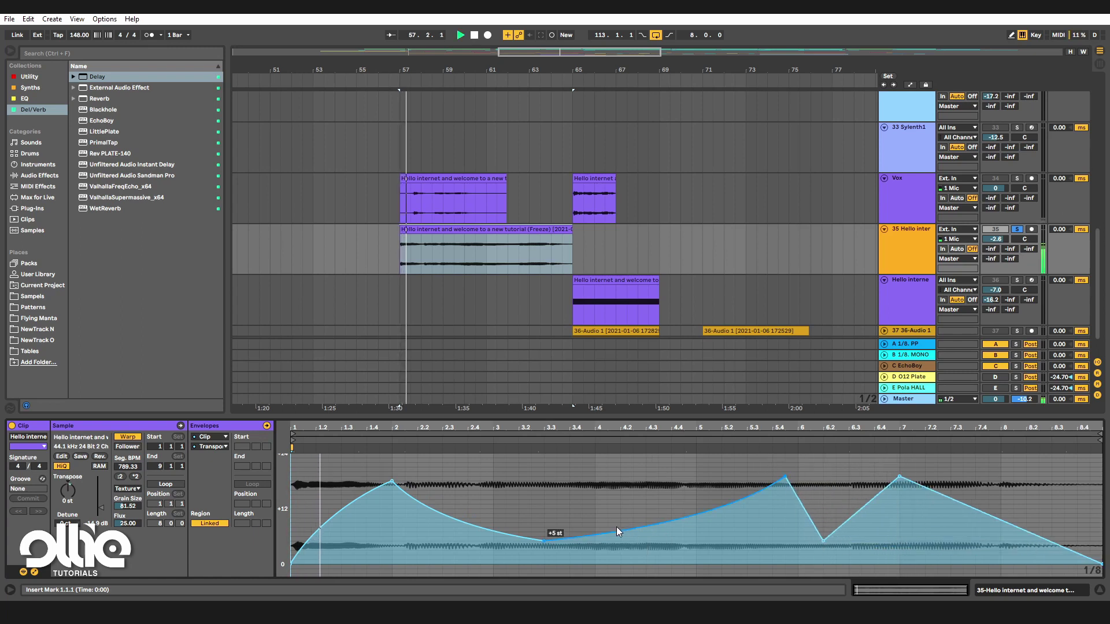
Shape the envelope's tail during playback into a curved fall near 8.3 followed by a short, sharp peak before the clip's end.
{"action": "left_click_drag", "start_coordinate": [977, 508], "coordinate": [977, 487]}
{"action": "double_click", "coordinate": [1057, 508]}
{"action": "left_click_drag", "start_coordinate": [1057, 513], "coordinate": [1064, 523]}
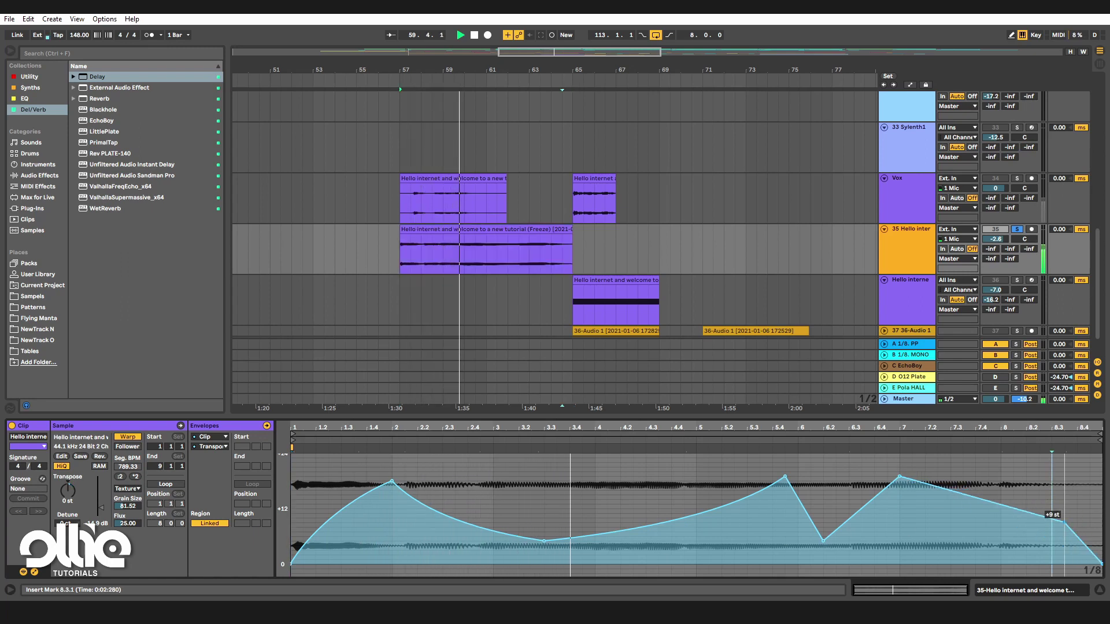
{"action": "left_click_drag", "start_coordinate": [1003, 505], "coordinate": [1003, 493]}
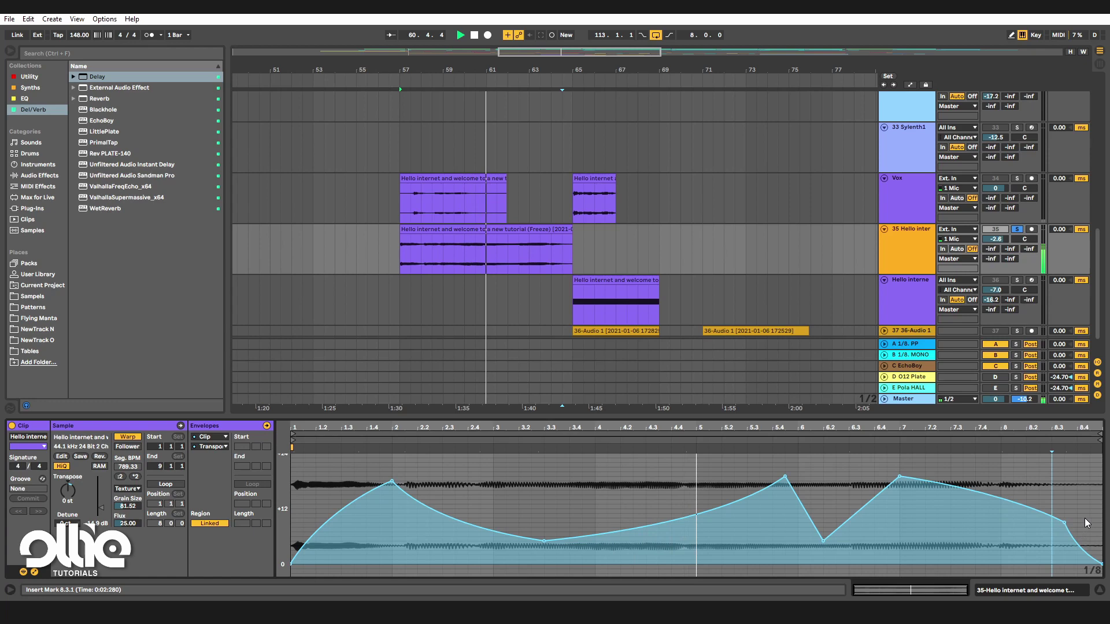
{"action": "left_click_drag", "start_coordinate": [1091, 549], "coordinate": [1051, 545]}
{"action": "left_click_drag", "start_coordinate": [1008, 516], "coordinate": [1009, 508]}
{"action": "left_click_drag", "start_coordinate": [1076, 514], "coordinate": [1077, 525]}
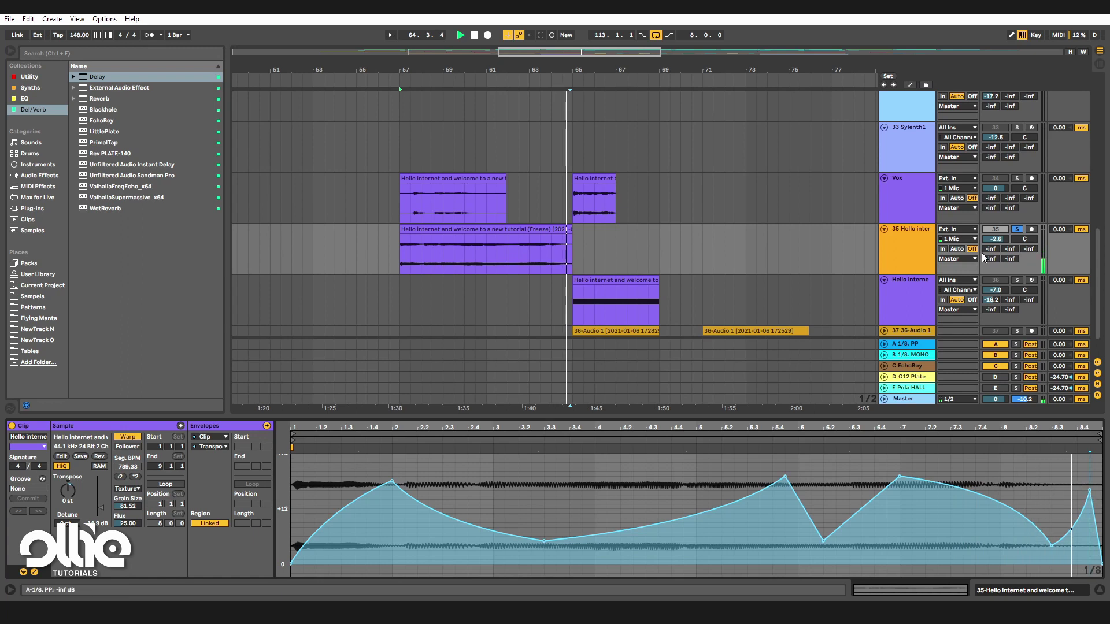
{"action": "key", "text": "space"}
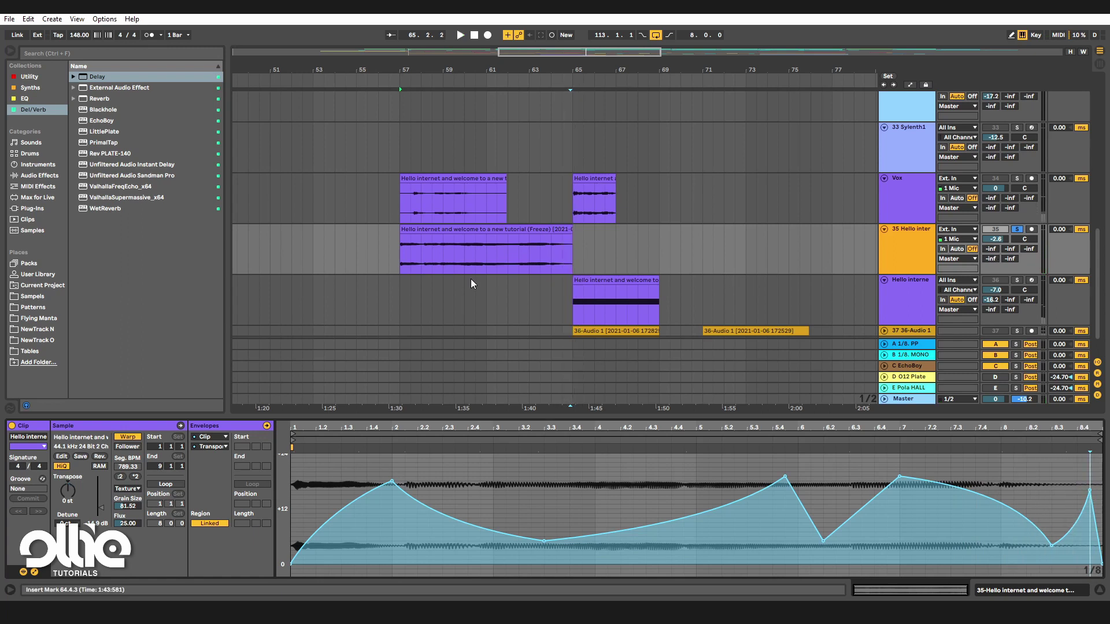
Duplicate the automated vocal clip, move the copy to 71.3.1, and consolidate the original at bar 57.
{"action": "left_click", "coordinate": [449, 235]}
{"action": "key", "text": "ctrl+d"}
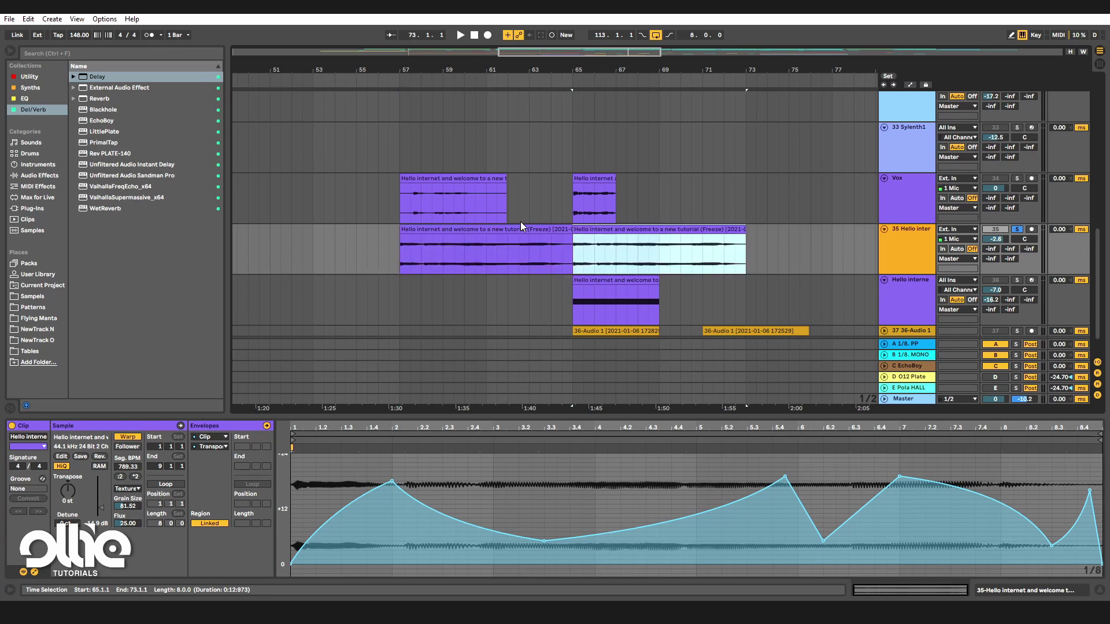
{"action": "left_click_drag", "start_coordinate": [663, 251], "coordinate": [777, 253]}
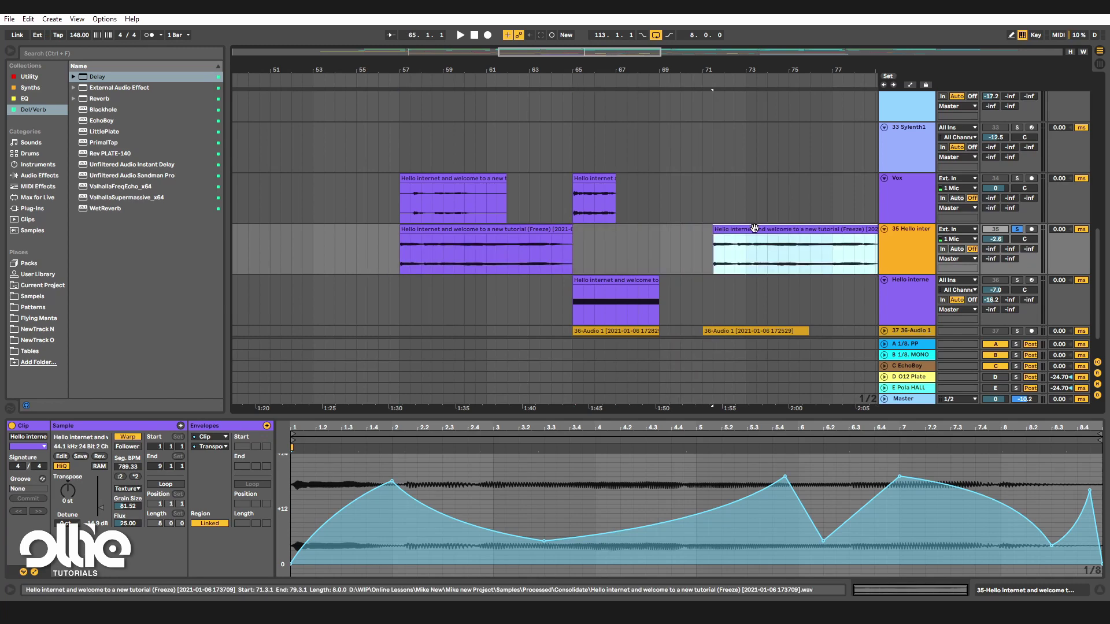
{"action": "left_click", "coordinate": [450, 235]}
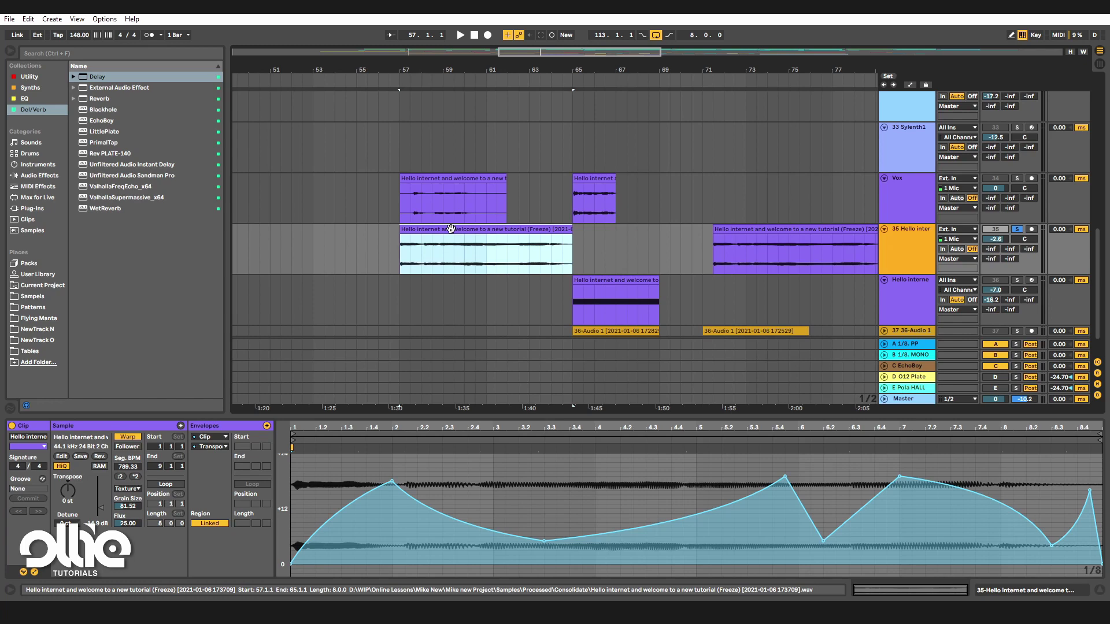
{"action": "key", "text": "ctrl+j"}
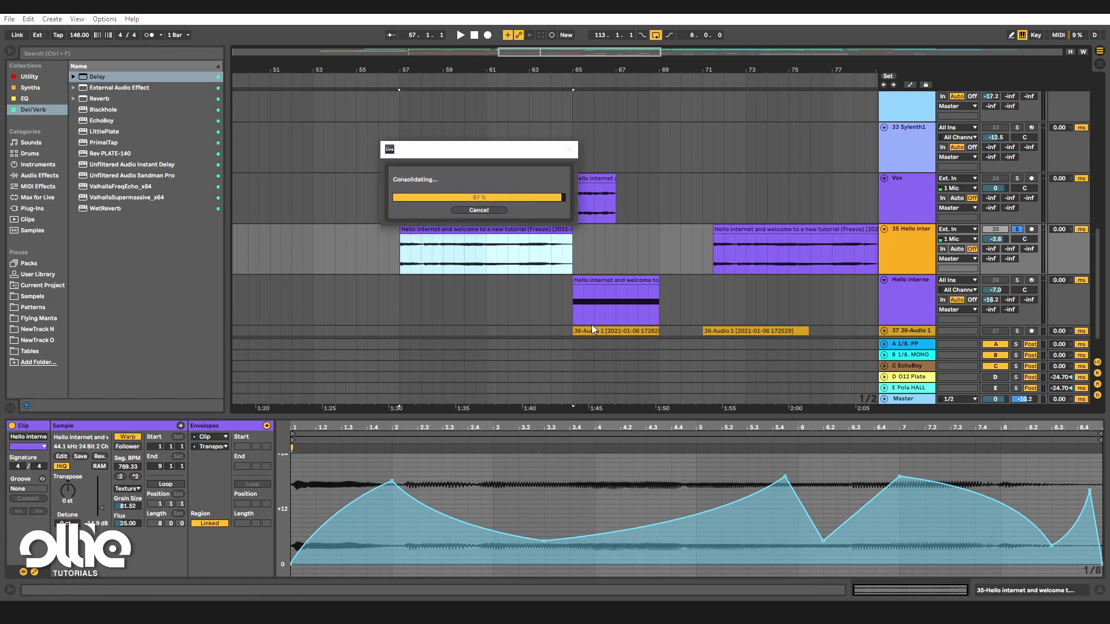
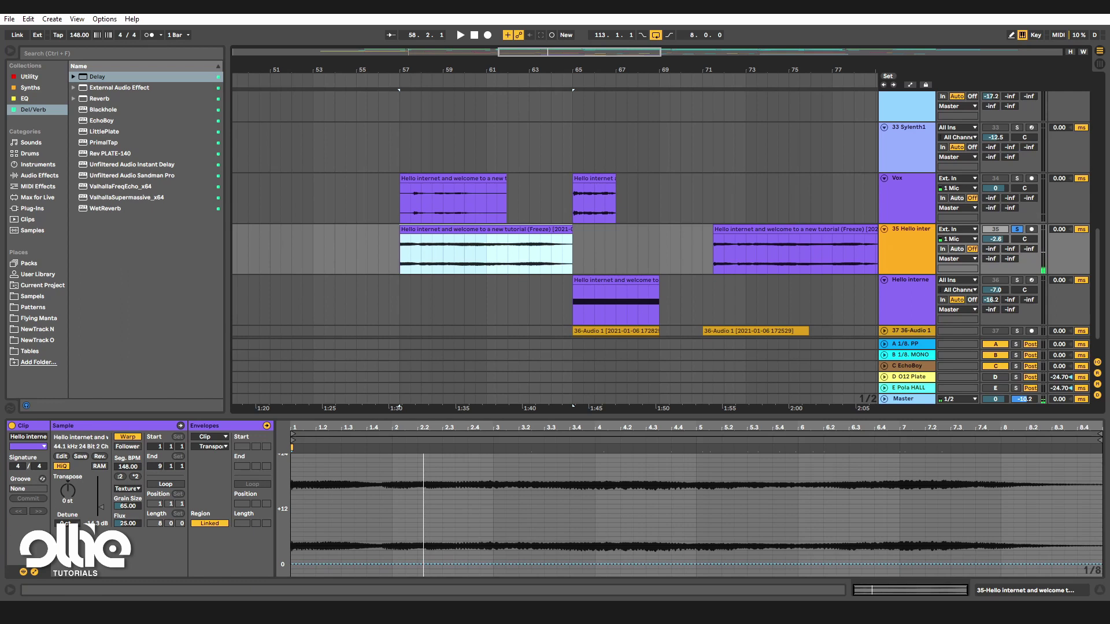
Try lower and higher transpositions on the consolidated clip and reset it to 0 st.
{"action": "left_click_drag", "start_coordinate": [68, 491], "coordinate": [67, 511]}
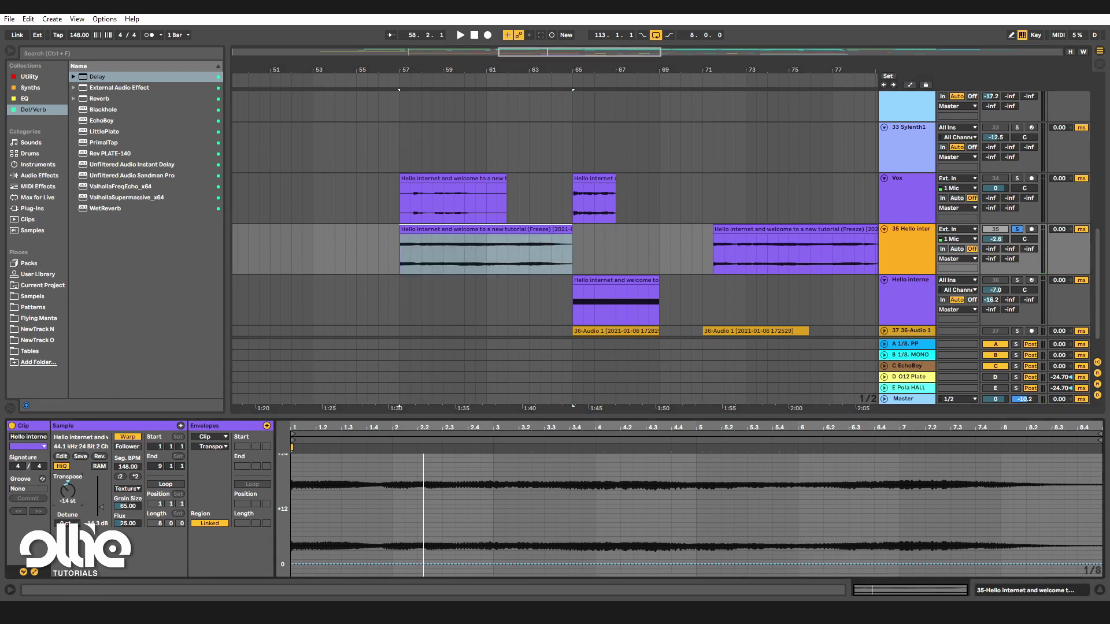
{"action": "left_click_drag", "start_coordinate": [68, 490], "coordinate": [68, 499]}
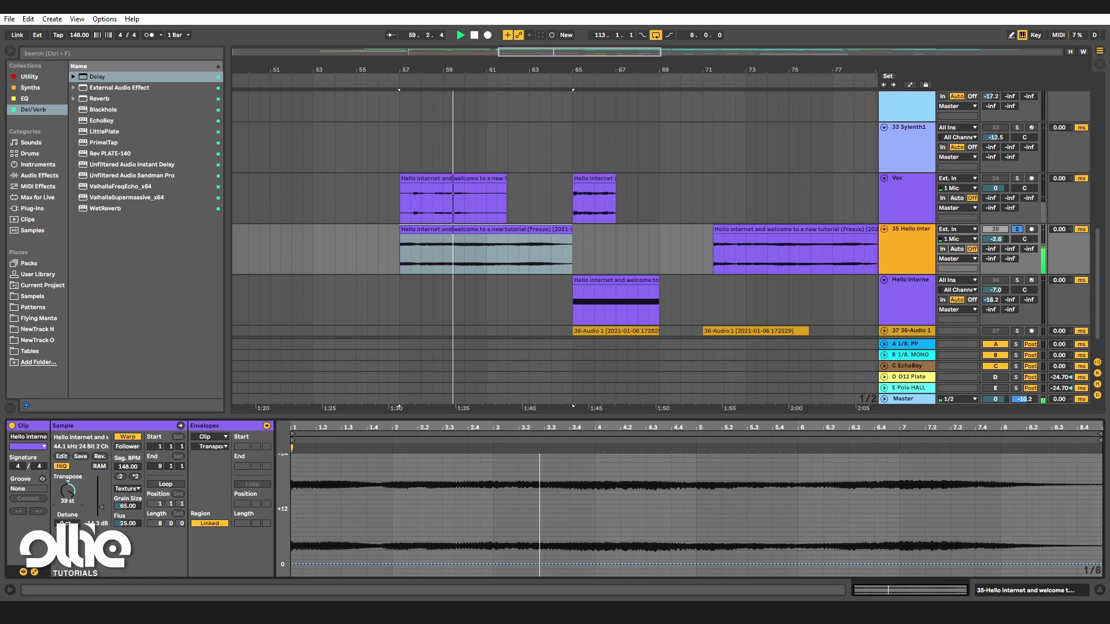
{"action": "double_click", "coordinate": [68, 490]}
{"action": "key", "text": "space"}
Set the consolidated clip's warp mode to Beats, preserving 1/16, with back-and-forth transient looping.
{"action": "left_click", "coordinate": [135, 490]}
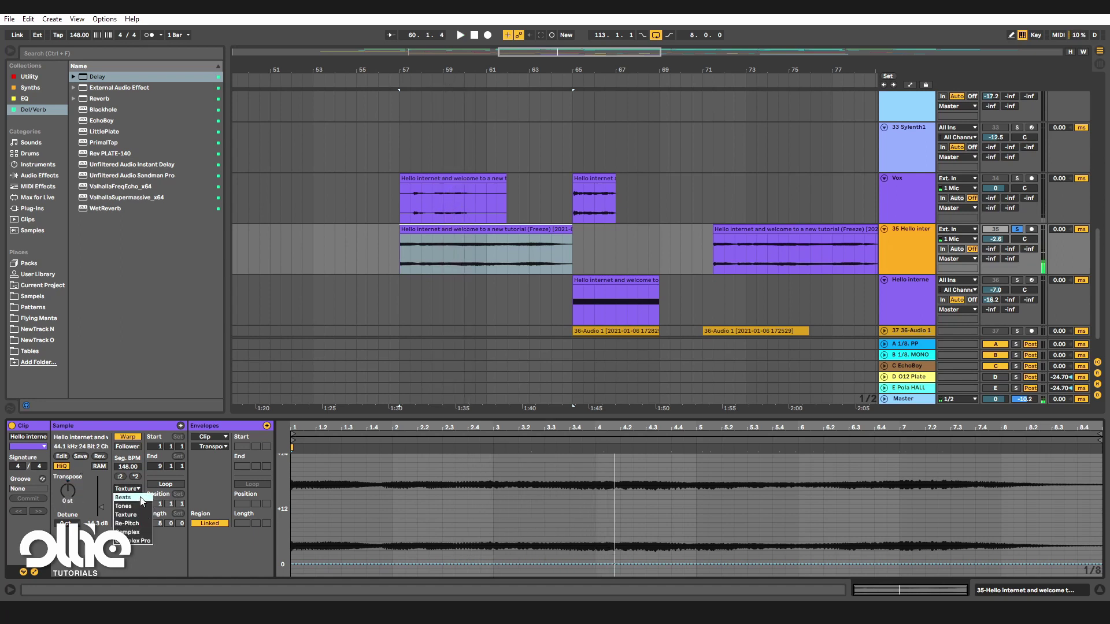
{"action": "left_click", "coordinate": [123, 498]}
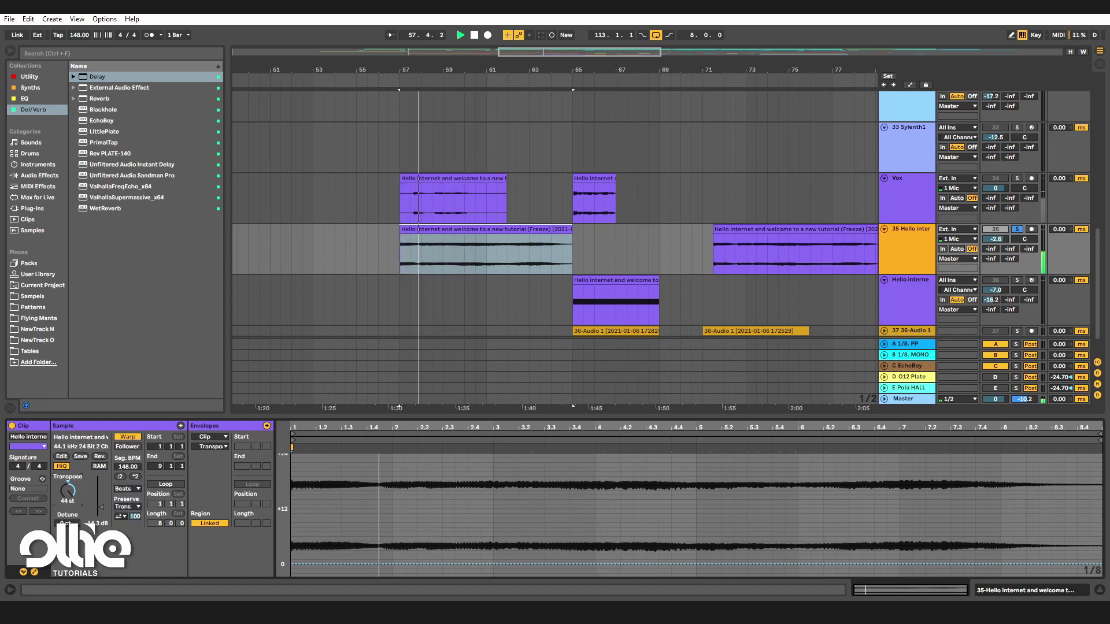
{"action": "left_click", "coordinate": [127, 507]}
{"action": "left_click", "coordinate": [132, 550]}
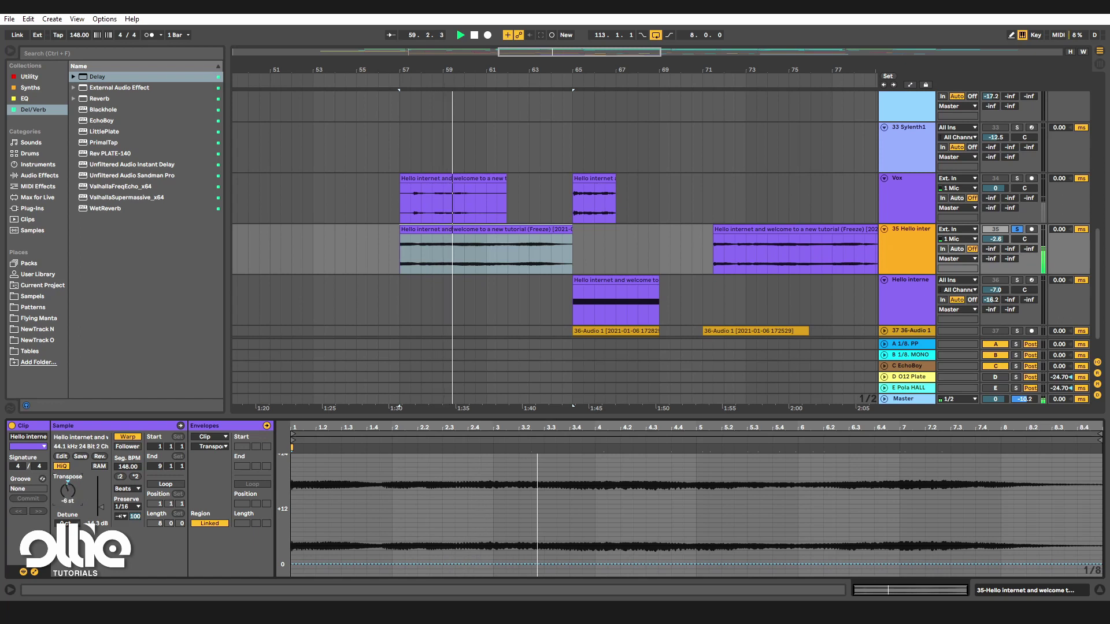
{"action": "left_click", "coordinate": [121, 516]}
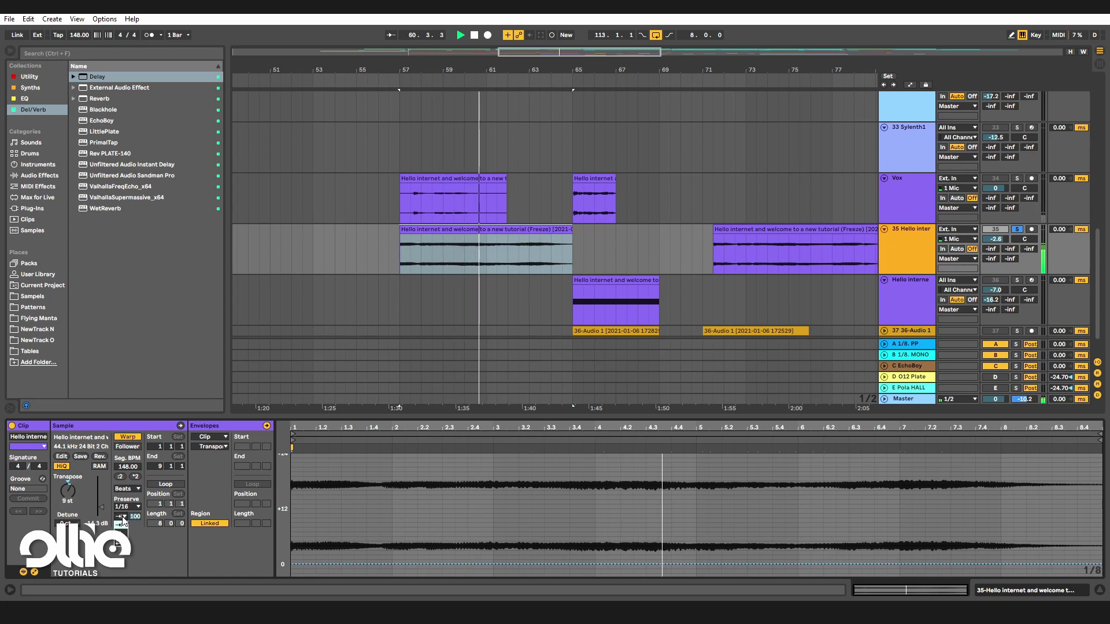
{"action": "left_click", "coordinate": [125, 527]}
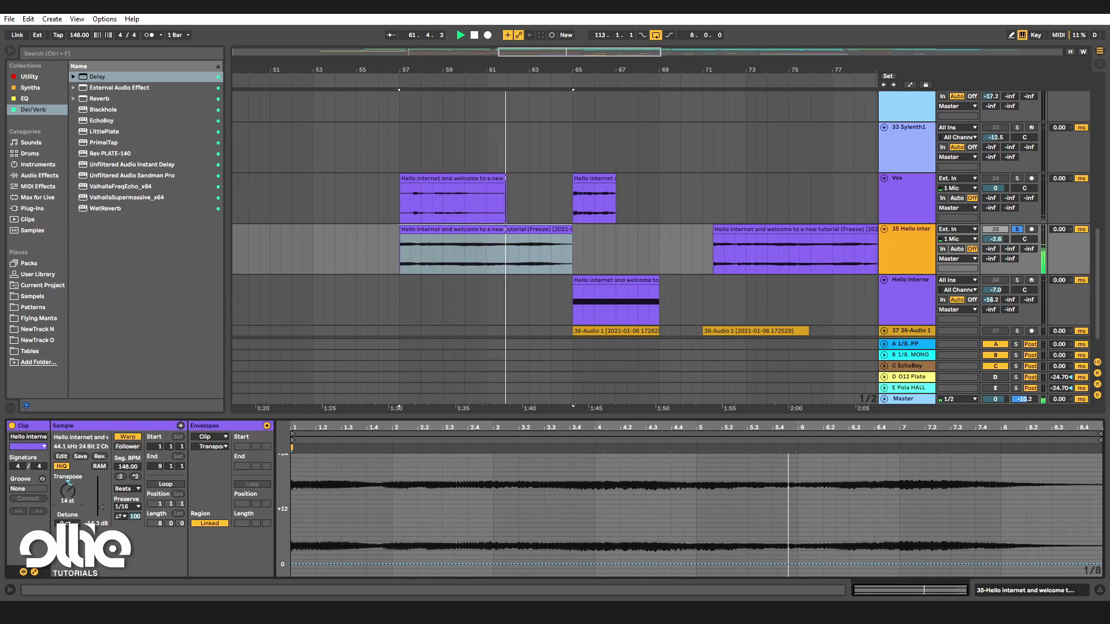
Set the Beats mode's Preserve value to 1/4 and return the clip's transposition to 0 st while listening.
{"action": "left_click", "coordinate": [128, 507]}
{"action": "left_click", "coordinate": [128, 534]}
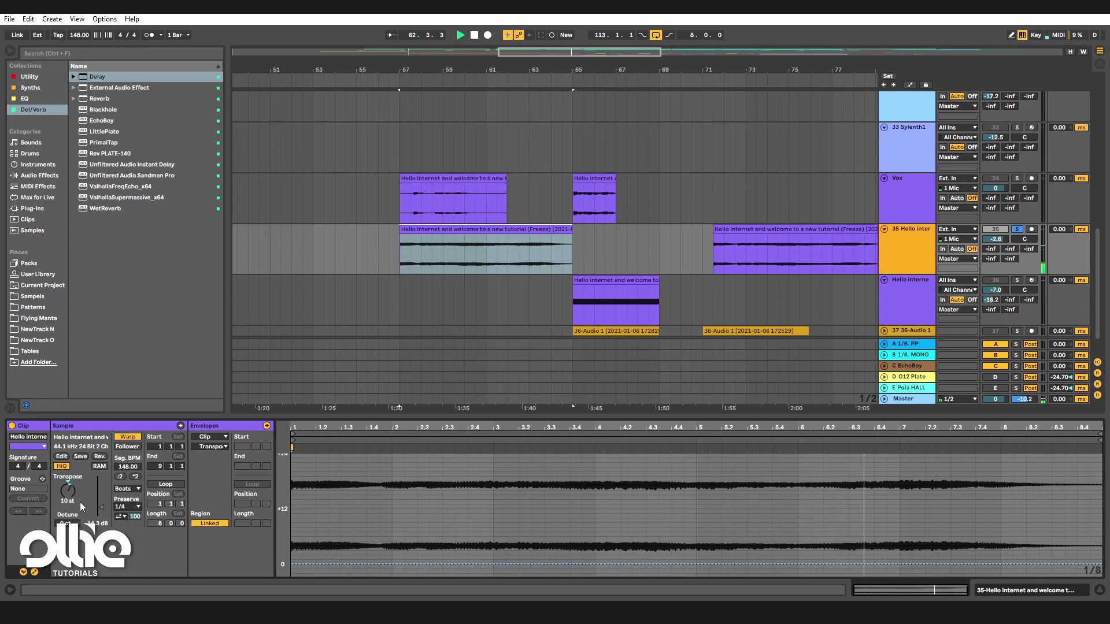
{"action": "left_click_drag", "start_coordinate": [68, 491], "coordinate": [68, 507]}
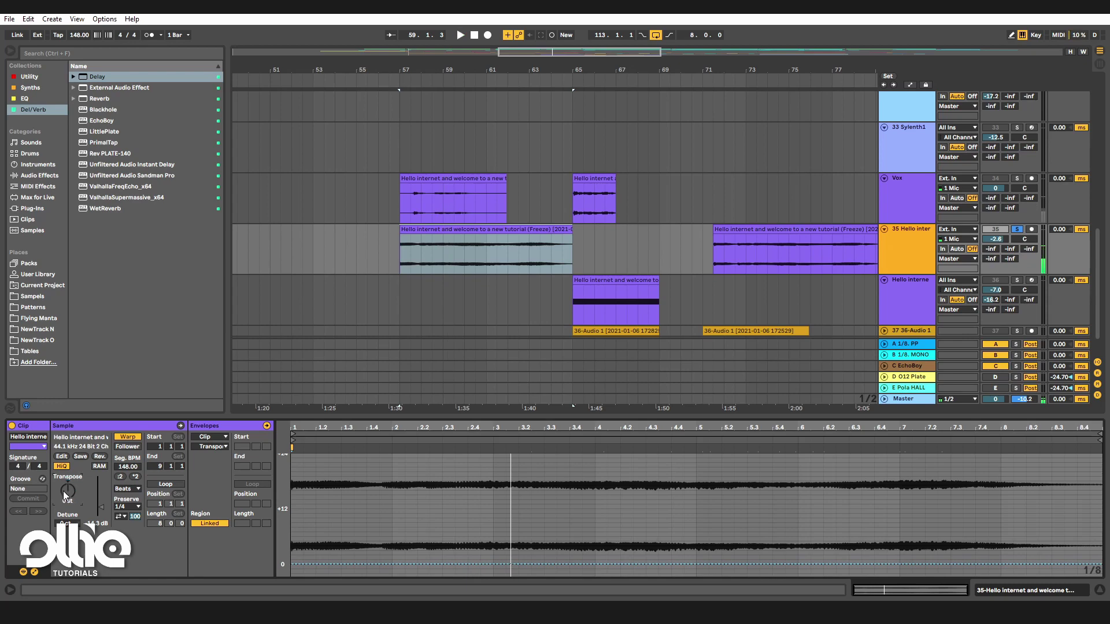
{"action": "left_click", "coordinate": [129, 507]}
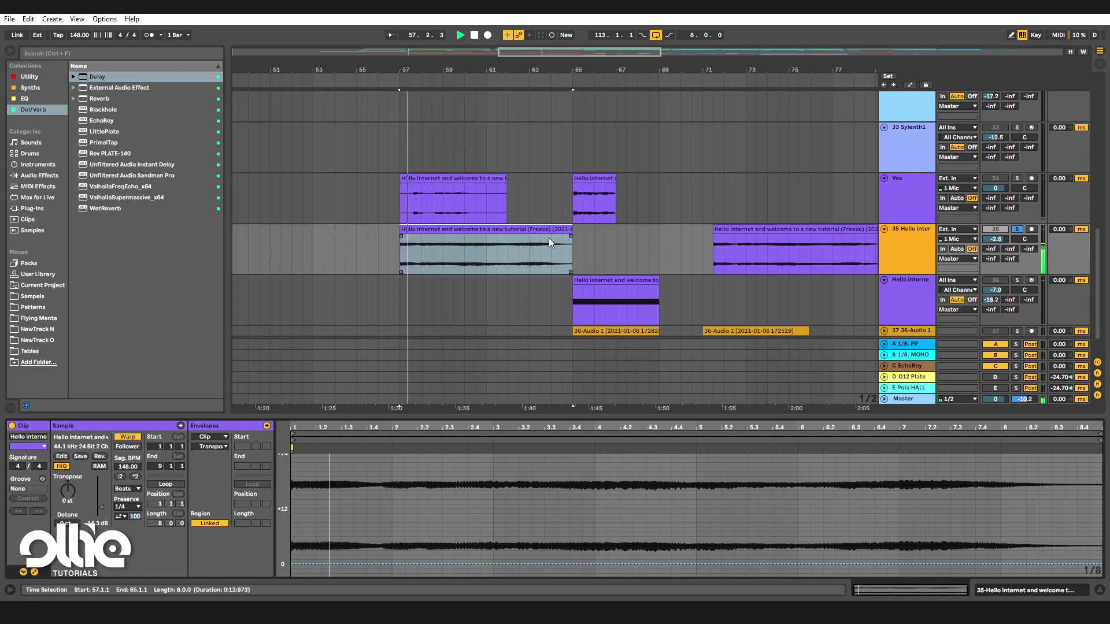
{"action": "key", "text": "space"}
Move the clip's second half past 65.1.1, clear the remainder before it, and time-stretch the first half to end at 65.1.1.
{"action": "left_click_drag", "start_coordinate": [489, 257], "coordinate": [653, 233]}
{"action": "left_click", "coordinate": [569, 230]}
{"action": "key", "text": "Delete"}
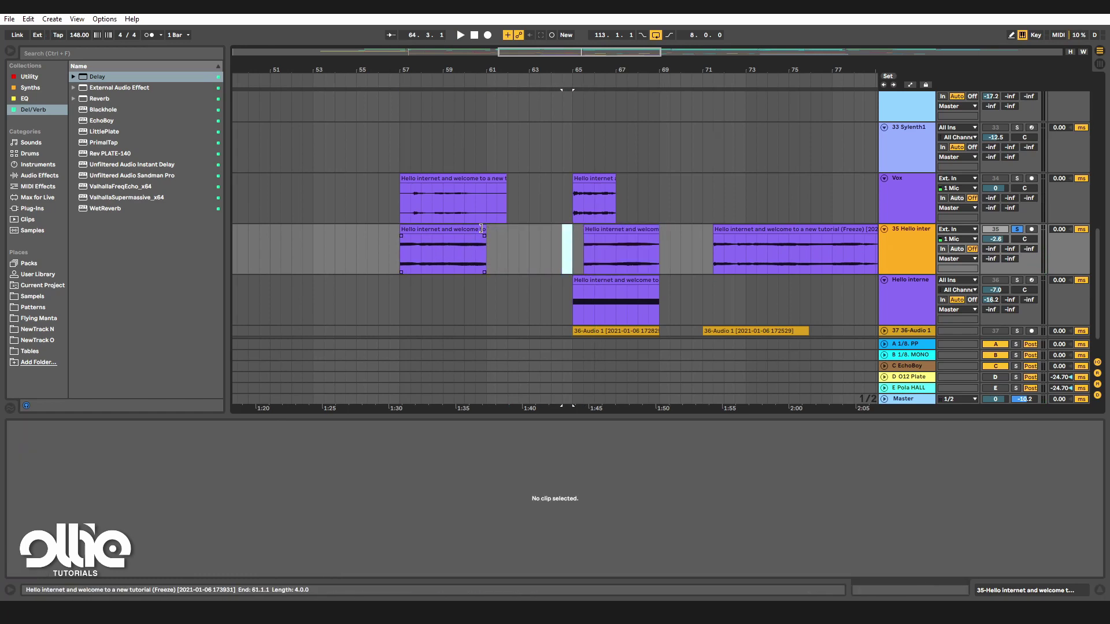
{"action": "left_click_drag", "start_coordinate": [483, 229], "coordinate": [571, 249]}
{"action": "key", "text": "space"}
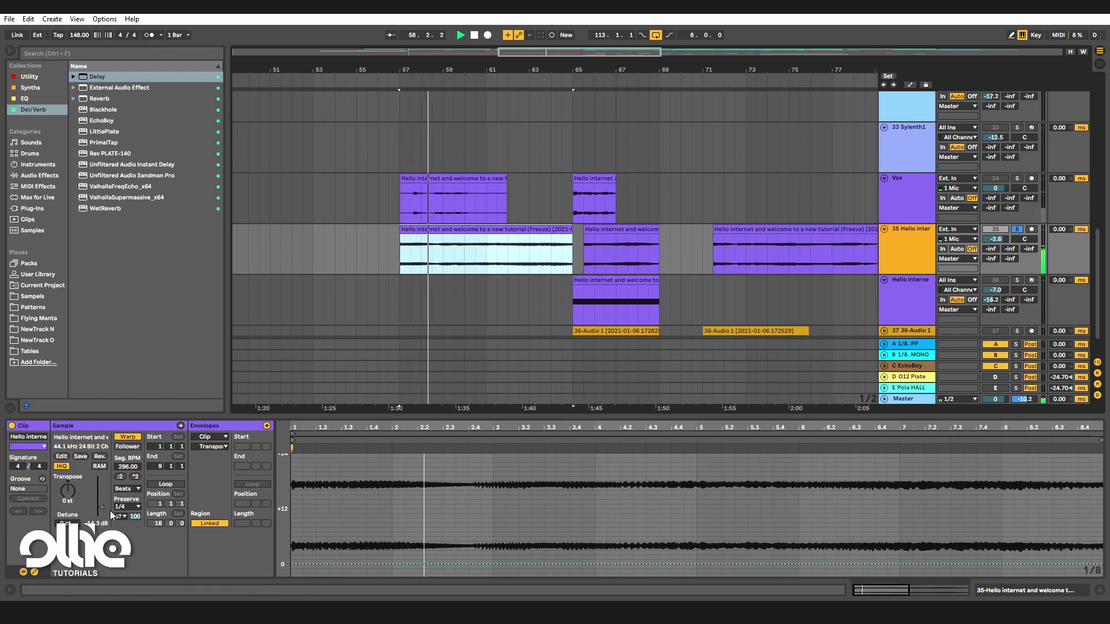
Set the stretched vocal clip's warp mode to Texture with a grain size of 110.07.
{"action": "left_click", "coordinate": [127, 489]}
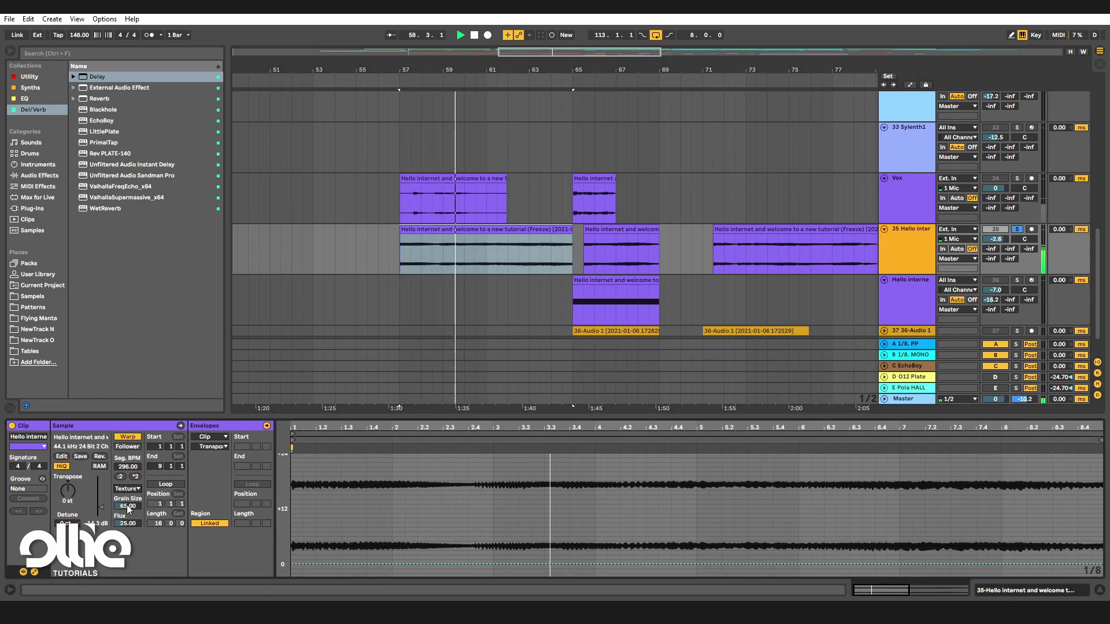
{"action": "left_click", "coordinate": [127, 507]}
{"action": "left_click_drag", "start_coordinate": [127, 506], "coordinate": [128, 504]}
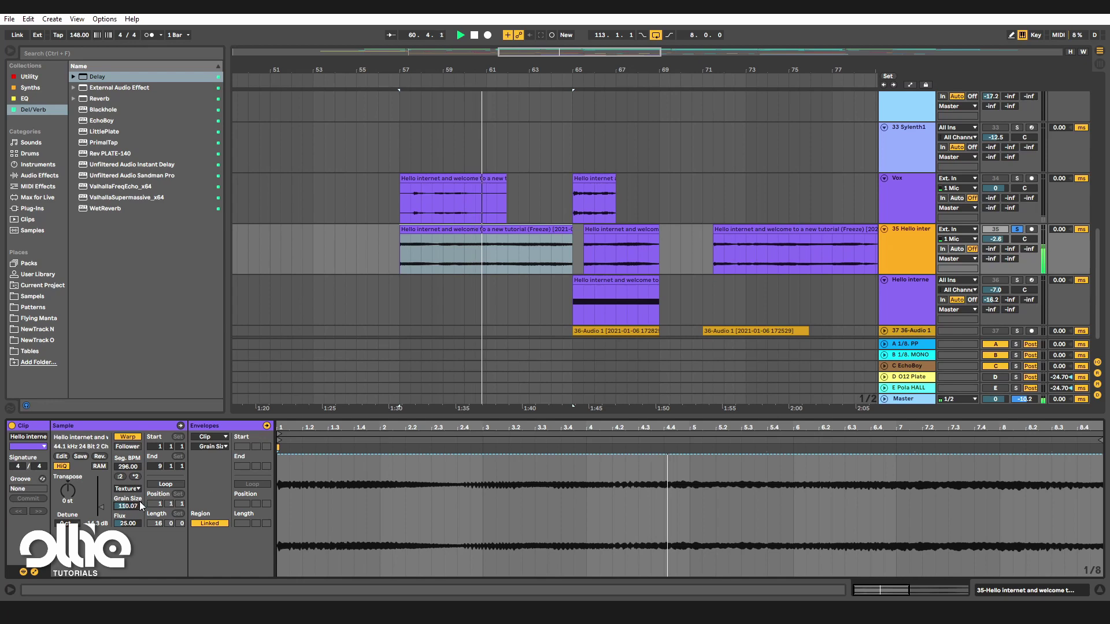
Move the two later clips on the frozen vocal track further along the timeline, the nearer one starting at bar 77.
{"action": "left_click", "coordinate": [620, 228]}
{"action": "scroll", "coordinate": [505, 250], "scroll_direction": "down", "scroll_amount": 3}
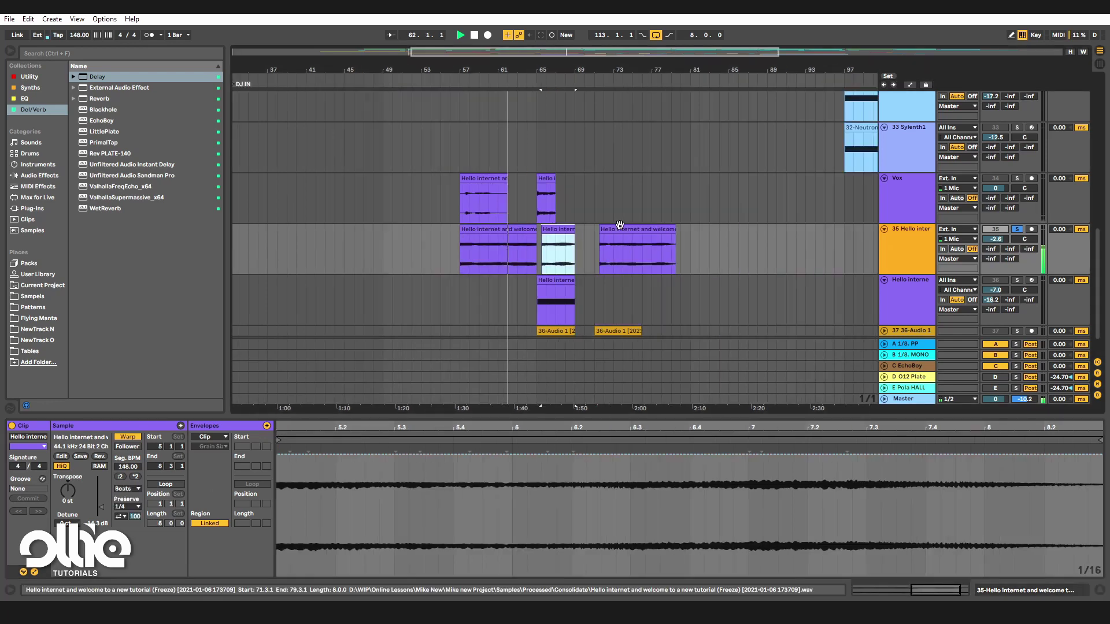
{"action": "left_click_drag", "start_coordinate": [620, 228], "coordinate": [732, 233]}
{"action": "left_click_drag", "start_coordinate": [557, 228], "coordinate": [667, 232]}
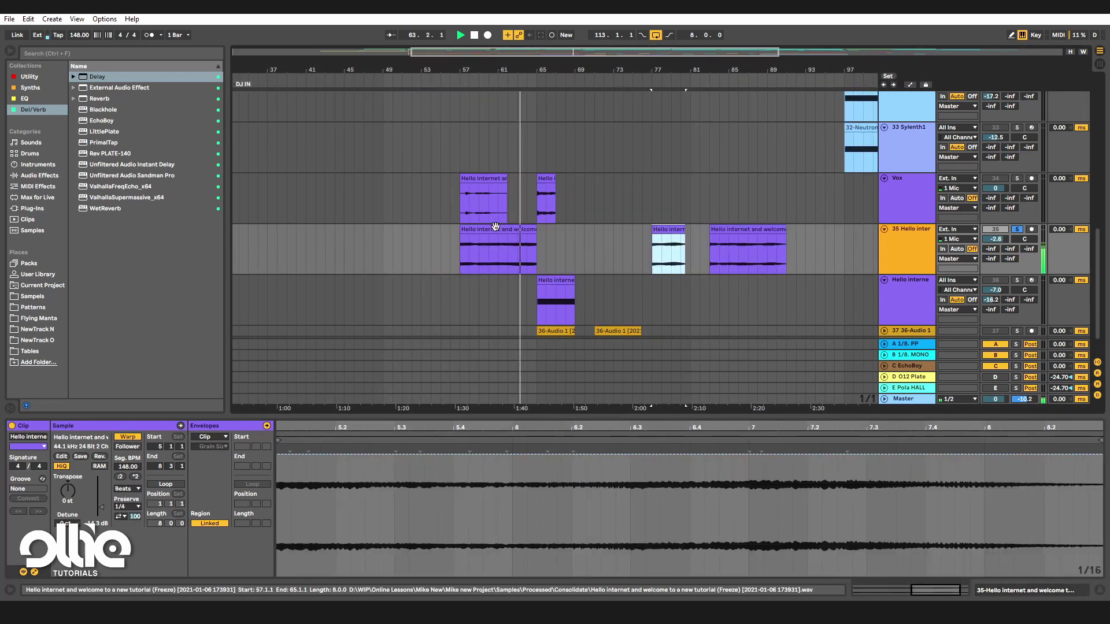
{"action": "scroll", "coordinate": [495, 226], "scroll_direction": "up", "scroll_amount": 3, "text": "ctrl"}
Move the Texture-warped clip so it starts at 65.1.1.
{"action": "left_click", "coordinate": [495, 229]}
{"action": "left_click", "coordinate": [906, 244]}
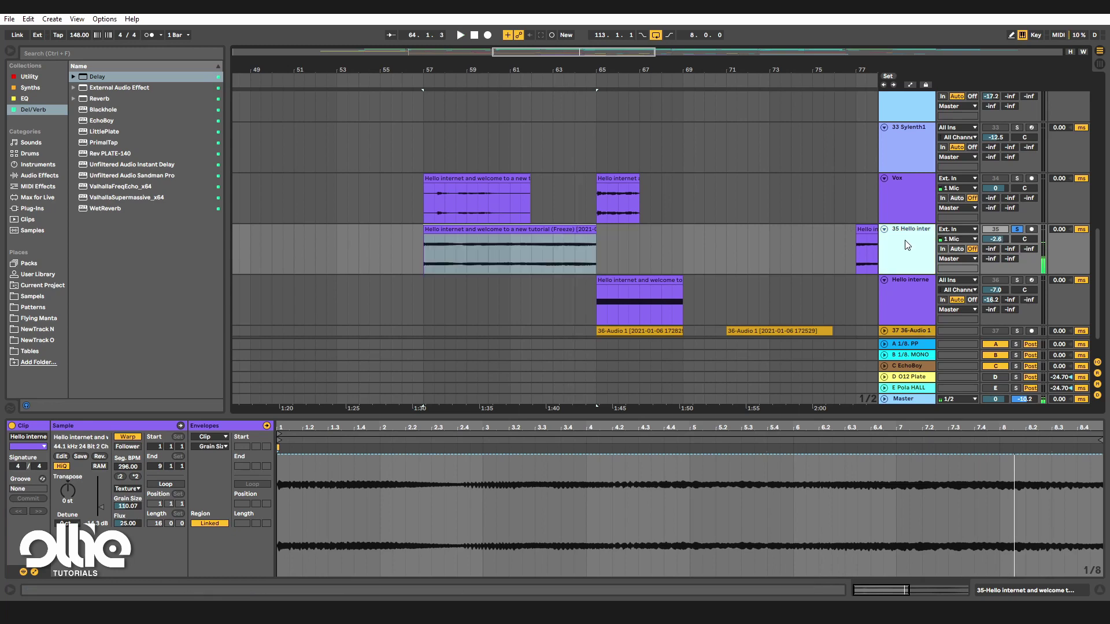
{"action": "double_click", "coordinate": [905, 241]}
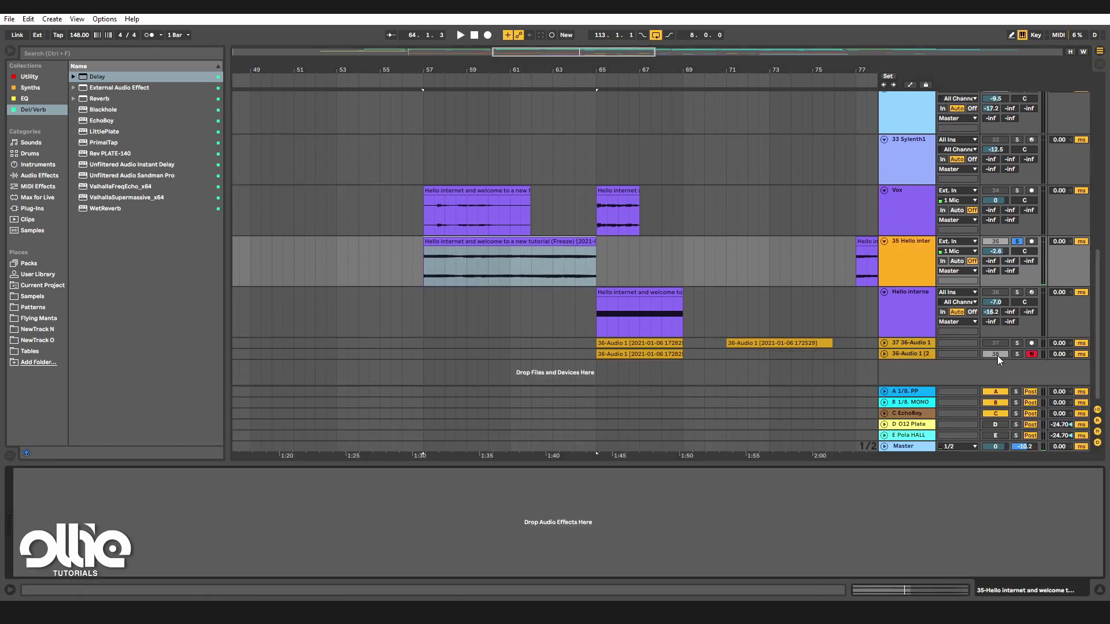
{"action": "scroll", "coordinate": [430, 324], "scroll_direction": "down", "scroll_amount": 2, "text": "ctrl"}
{"action": "scroll", "coordinate": [474, 253], "scroll_direction": "up", "scroll_amount": 2, "text": "ctrl"}
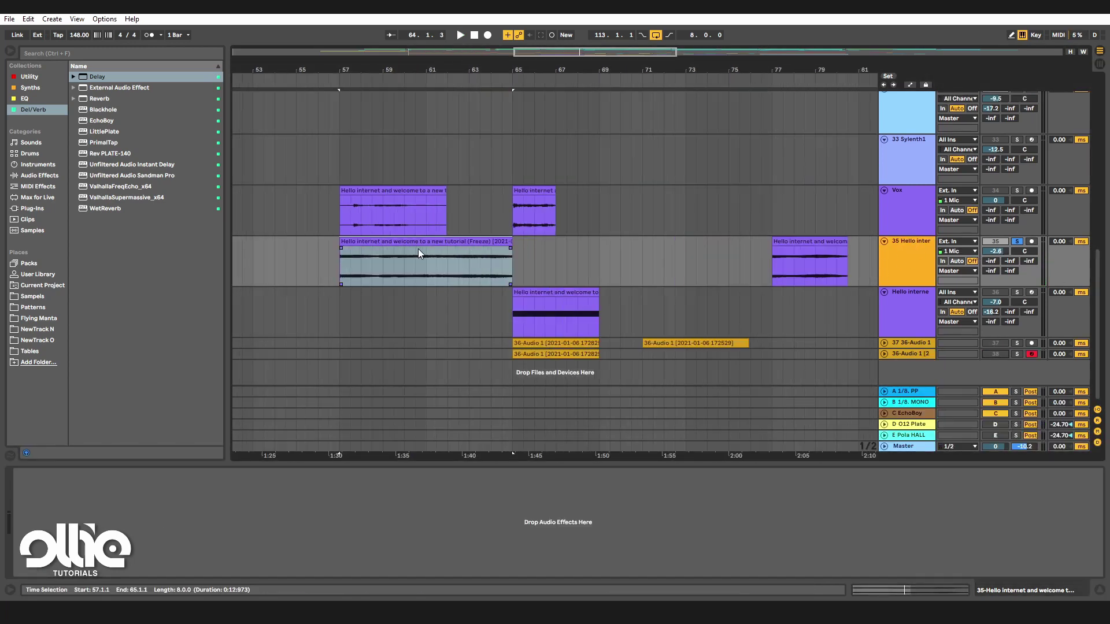
{"action": "left_click_drag", "start_coordinate": [376, 245], "coordinate": [545, 237]}
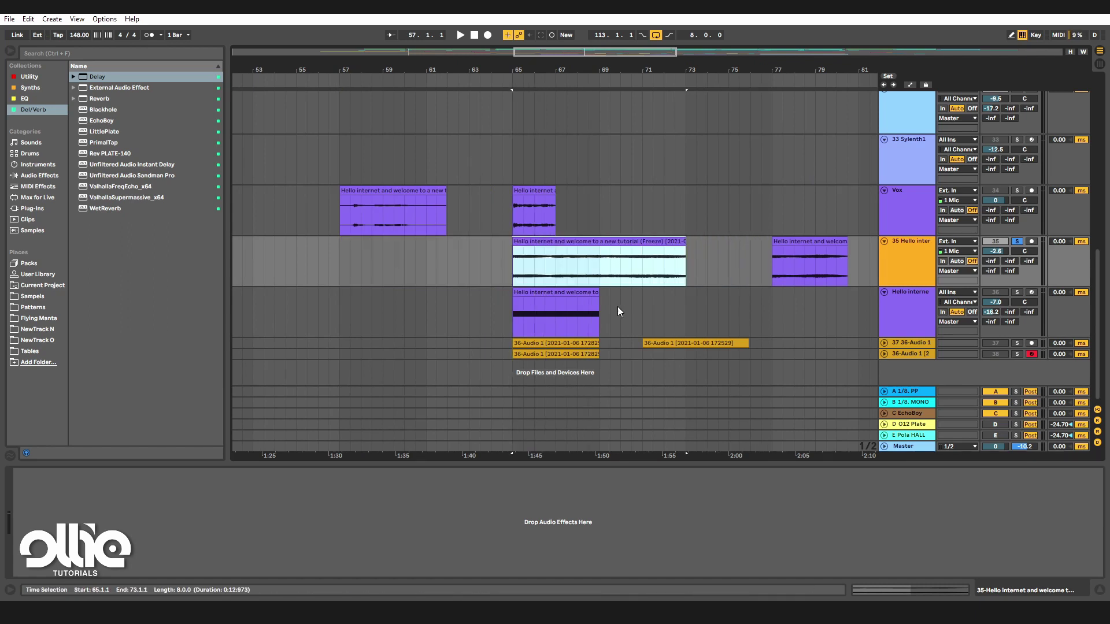
Find the Frequency Shifter among the audio effects and add it to the frozen vocal track.
{"action": "left_click", "coordinate": [890, 251]}
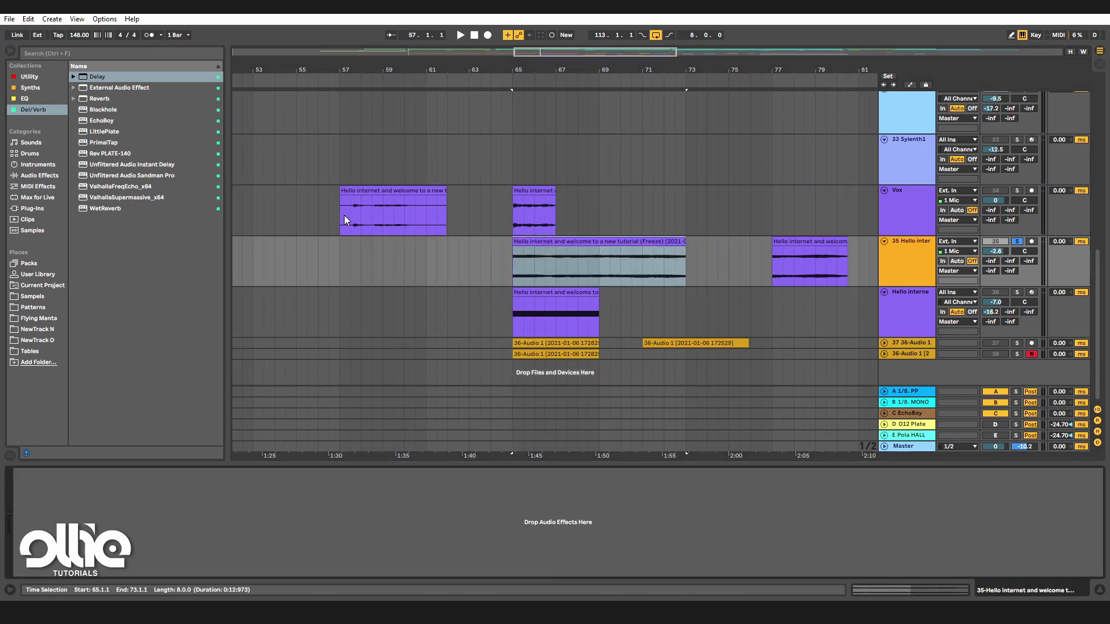
{"action": "left_click", "coordinate": [33, 175]}
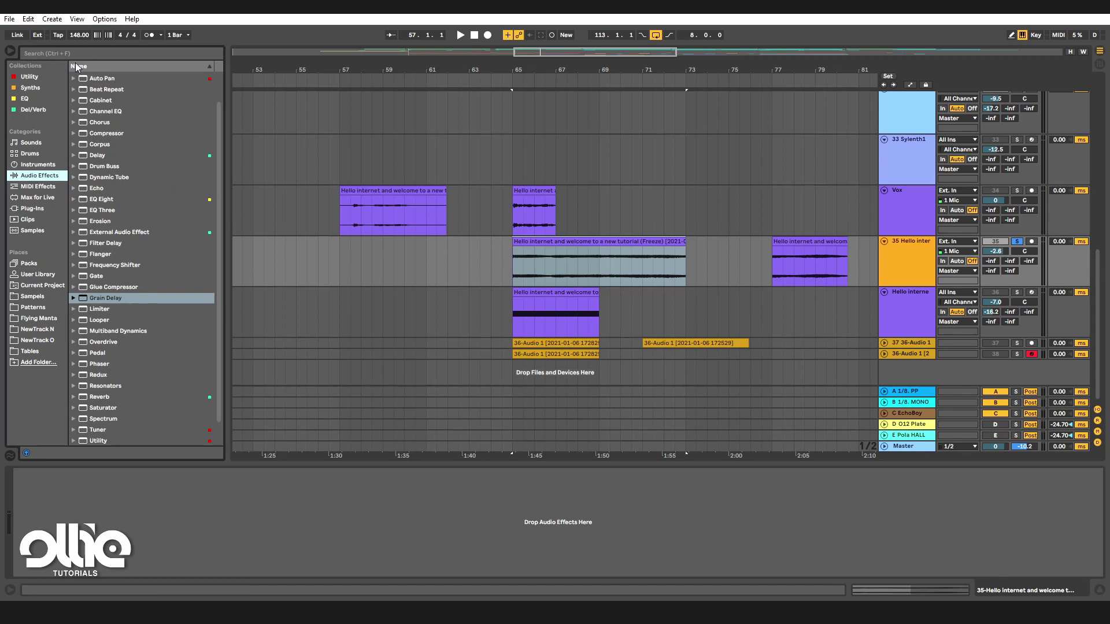
{"action": "left_click", "coordinate": [58, 53]}
{"action": "type", "text": "freq"}
{"action": "left_click", "coordinate": [98, 91]}
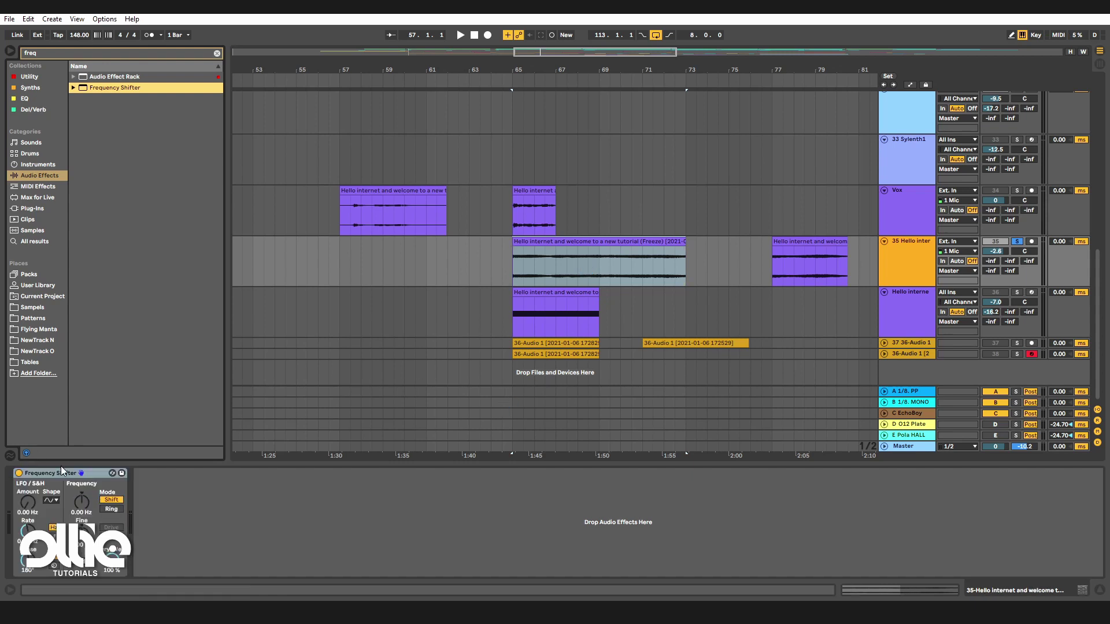
During playback, set the Frequency Shifter's LFO amount to 1.42 kHz, return its frequency to 0 Hz, and change the LFO shape.
{"action": "key", "text": "space"}
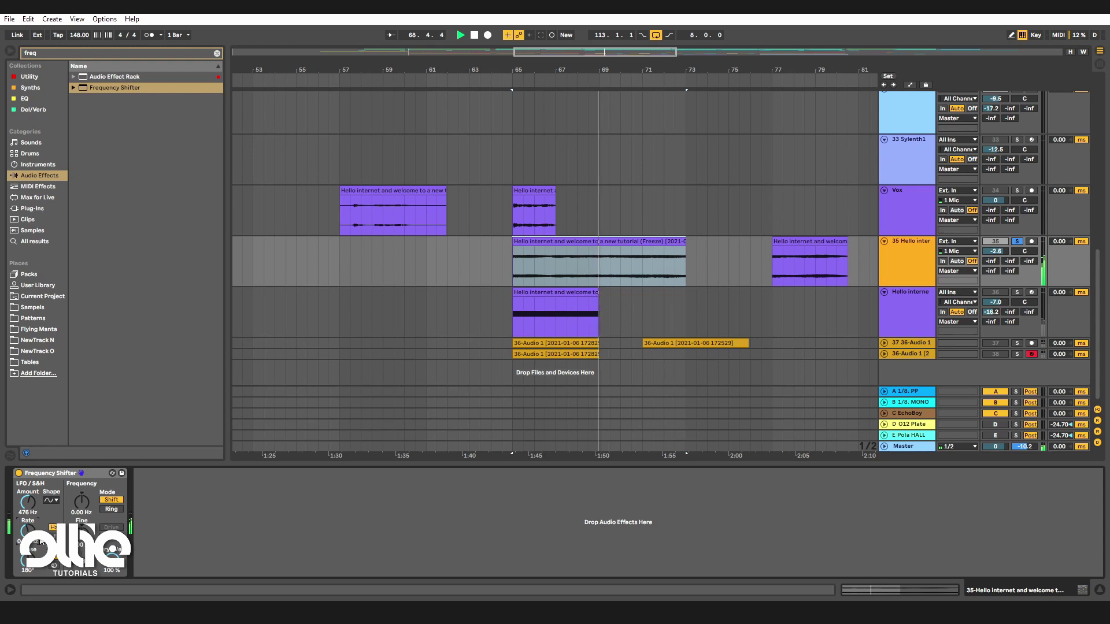
{"action": "left_click_drag", "start_coordinate": [81, 502], "coordinate": [81, 465]}
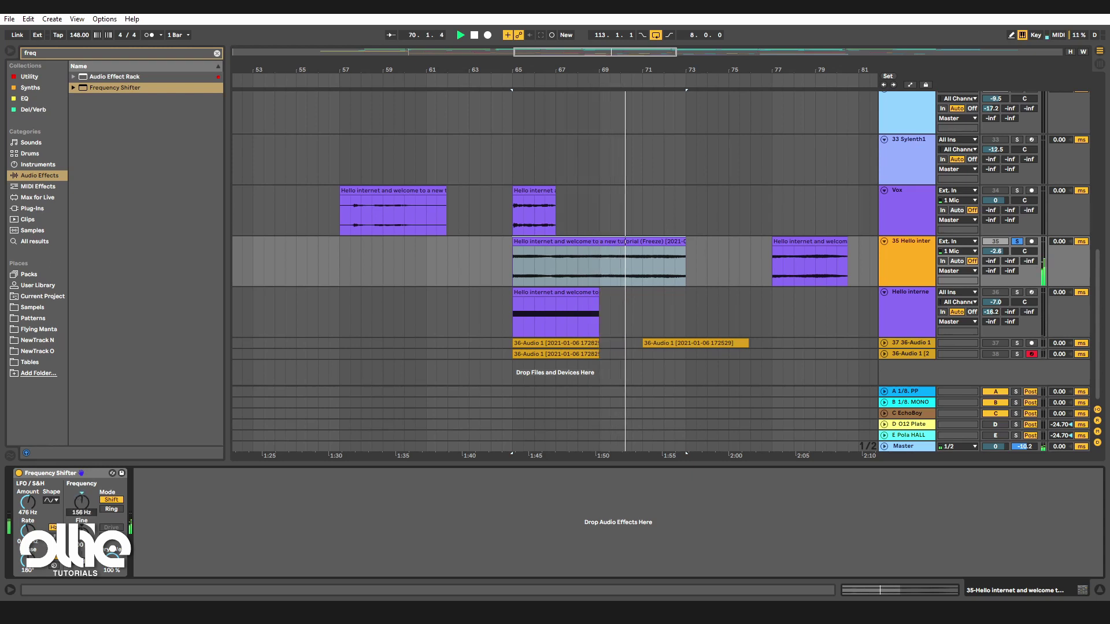
{"action": "left_click_drag", "start_coordinate": [81, 531], "coordinate": [28, 555]}
{"action": "left_click_drag", "start_coordinate": [28, 501], "coordinate": [28, 484]}
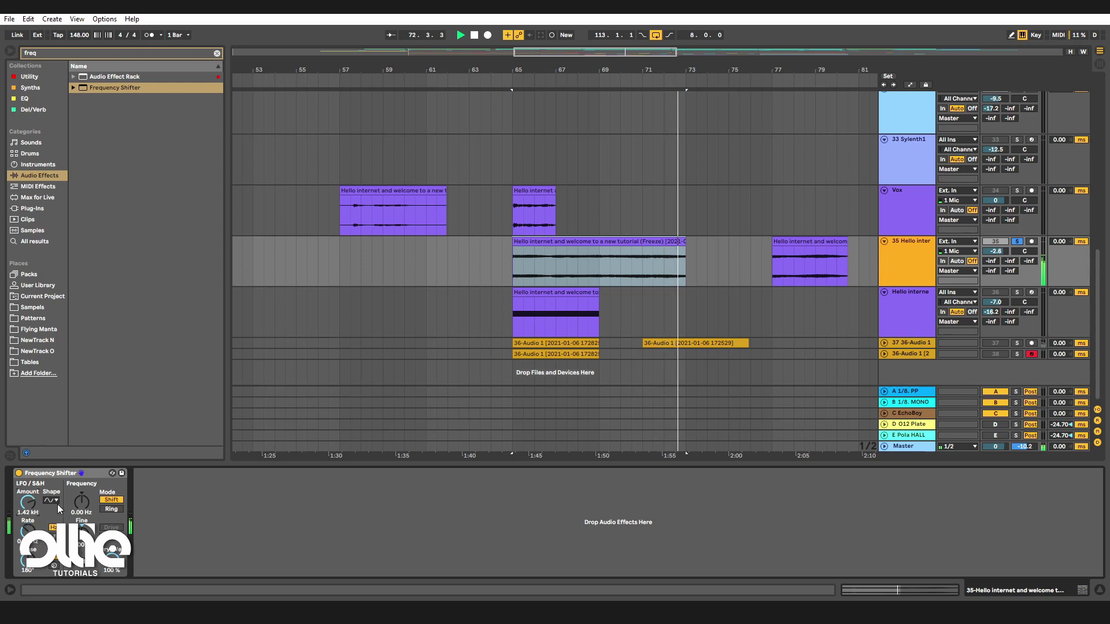
{"action": "left_click", "coordinate": [49, 527]}
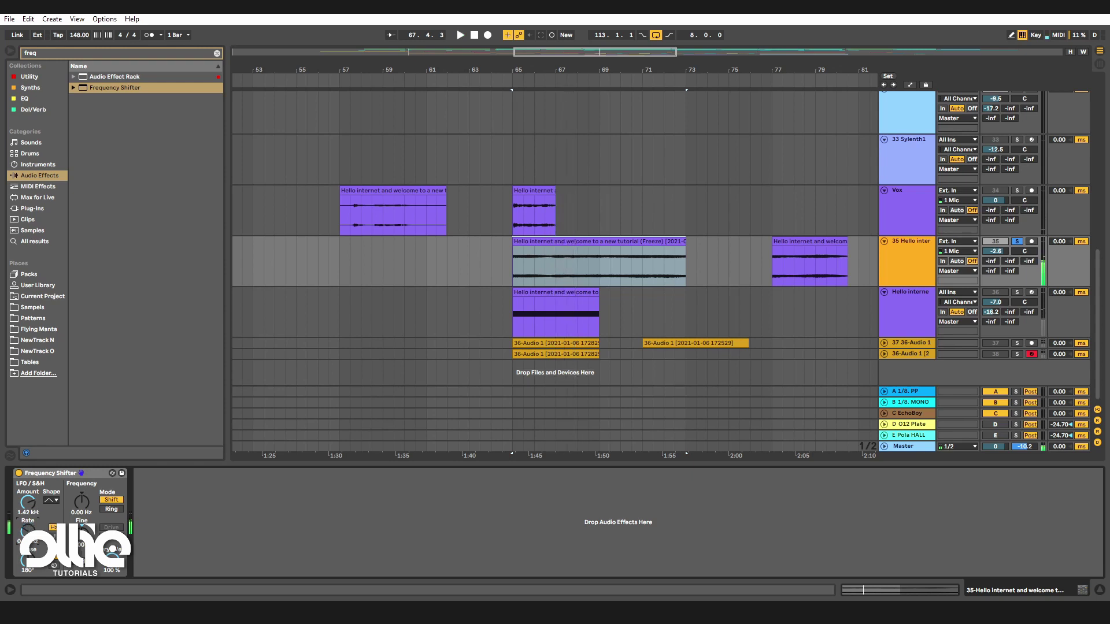
Add the LFO device from the Utility collection after the Frequency Shifter and map it to the shifter's LFO rate.
{"action": "left_click", "coordinate": [39, 79]}
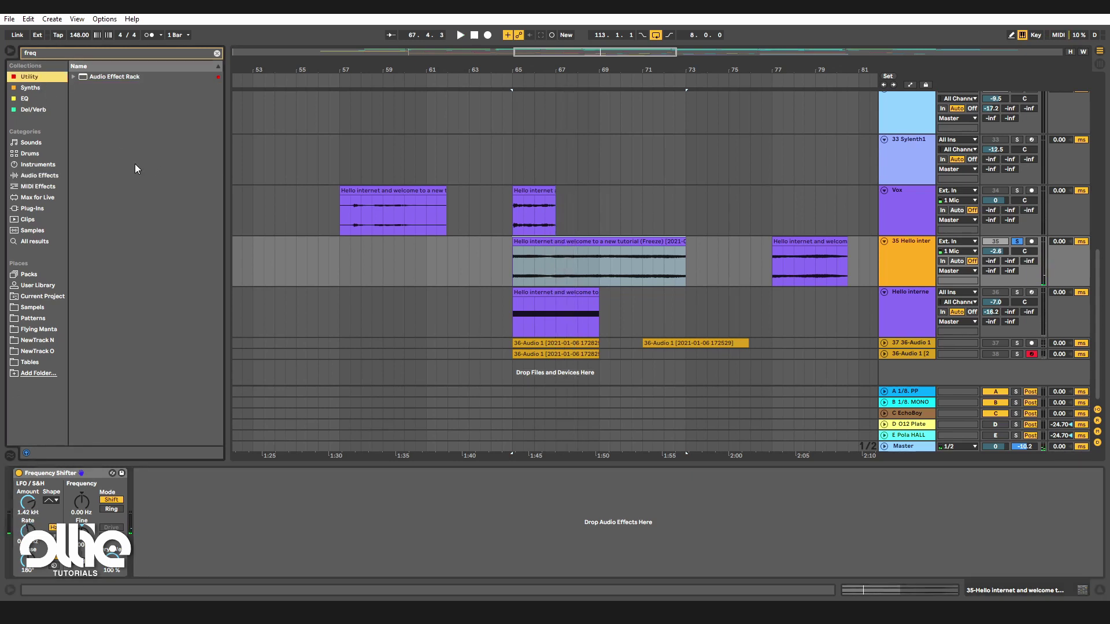
{"action": "left_click", "coordinate": [217, 53]}
{"action": "left_click", "coordinate": [96, 143]}
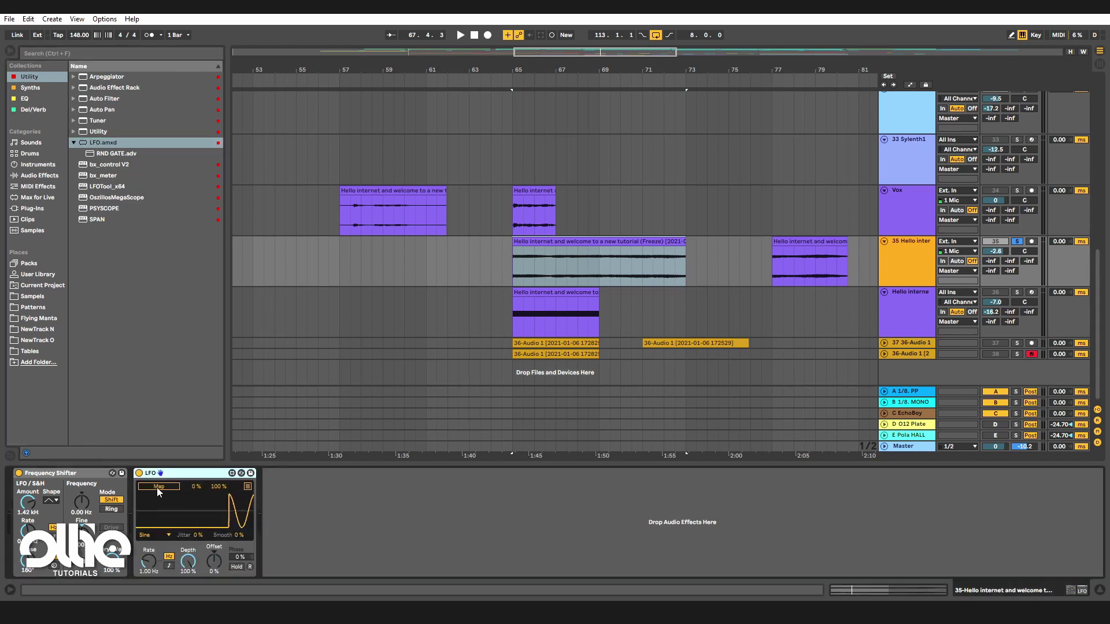
{"action": "left_click", "coordinate": [158, 488]}
{"action": "left_click", "coordinate": [27, 531]}
Set the LFO device to Random at a synced 1/8 rate, with a 60% mapping maximum and 93% smoothing.
{"action": "left_click", "coordinate": [157, 536]}
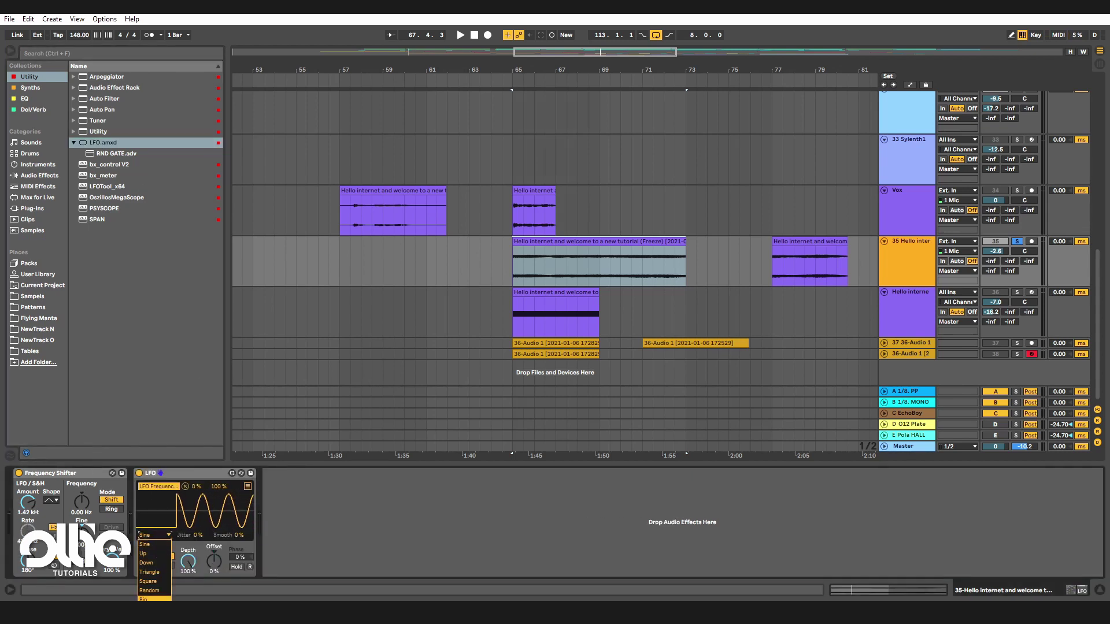
{"action": "left_click", "coordinate": [149, 591]}
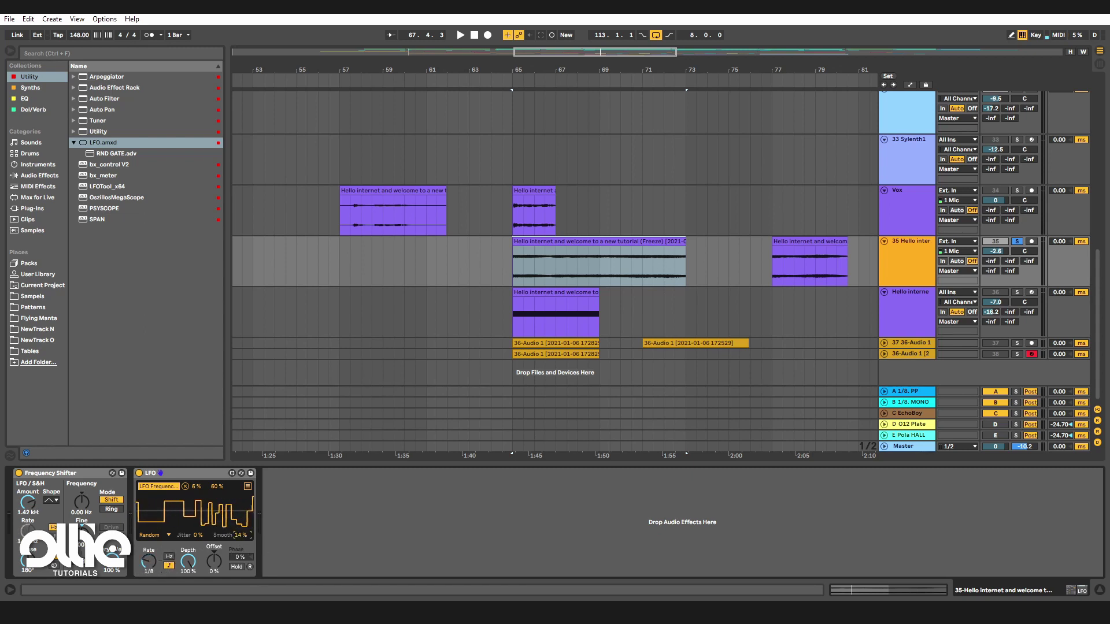
{"action": "key", "text": "space"}
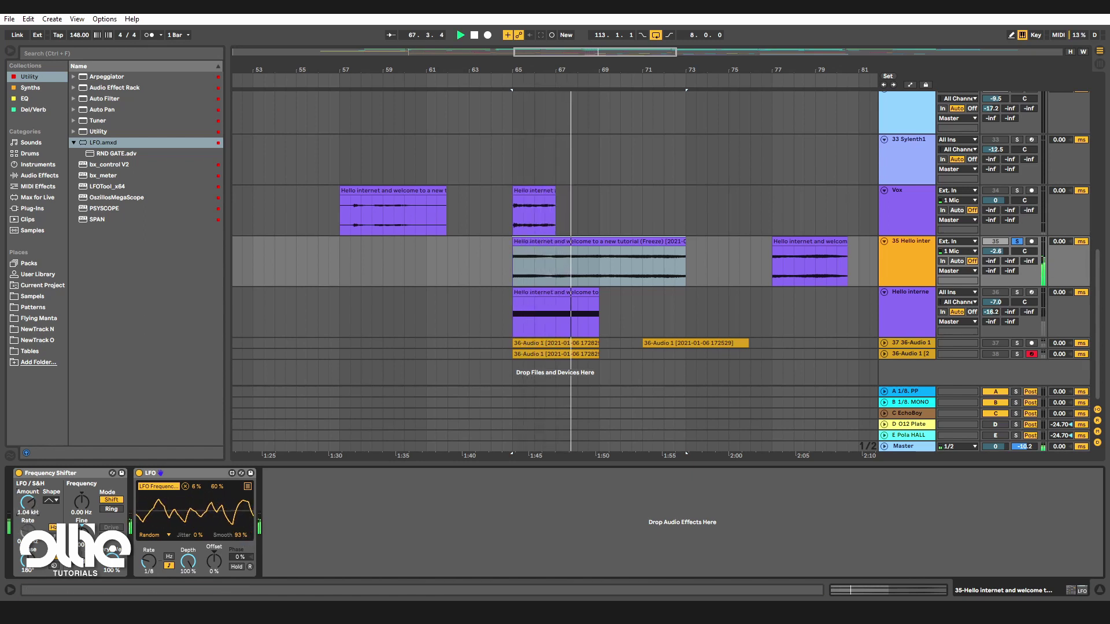
Lower the Frequency Shifter's LFO amount to 209 Hz and dry/wet to 54.6%, and the LFO mapping maximum to 48%.
{"action": "left_click", "coordinate": [55, 501]}
{"action": "left_click", "coordinate": [54, 509]}
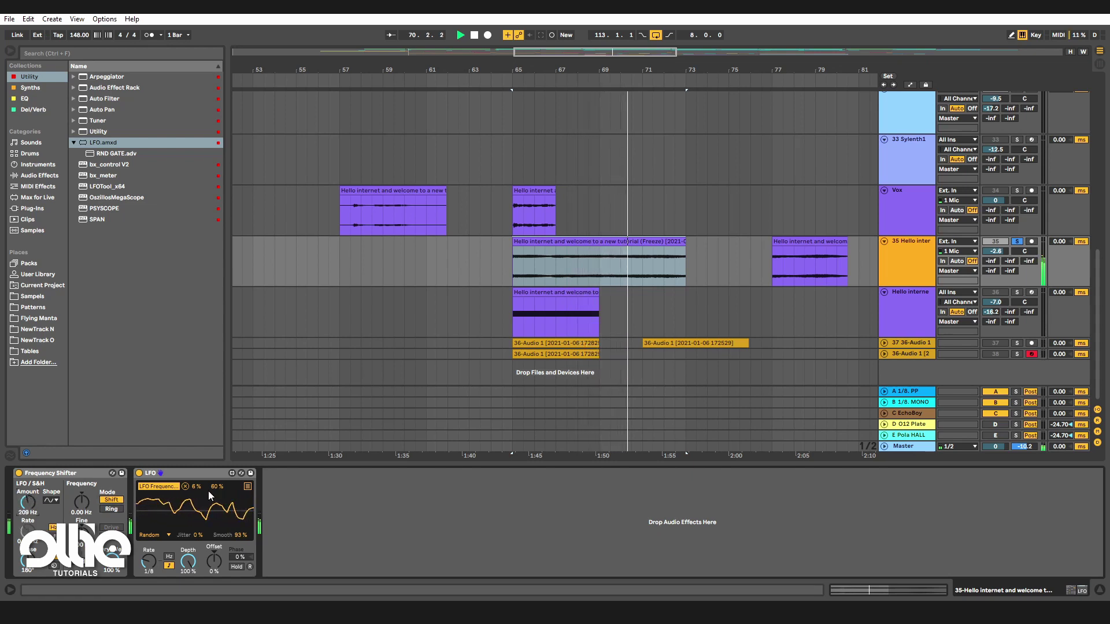
{"action": "mouse_move", "coordinate": [215, 487]}
{"action": "left_mouse_down"}
{"action": "mouse_move", "coordinate": [215, 477]}
{"action": "mouse_move", "coordinate": [216, 493]}
{"action": "left_mouse_up"}
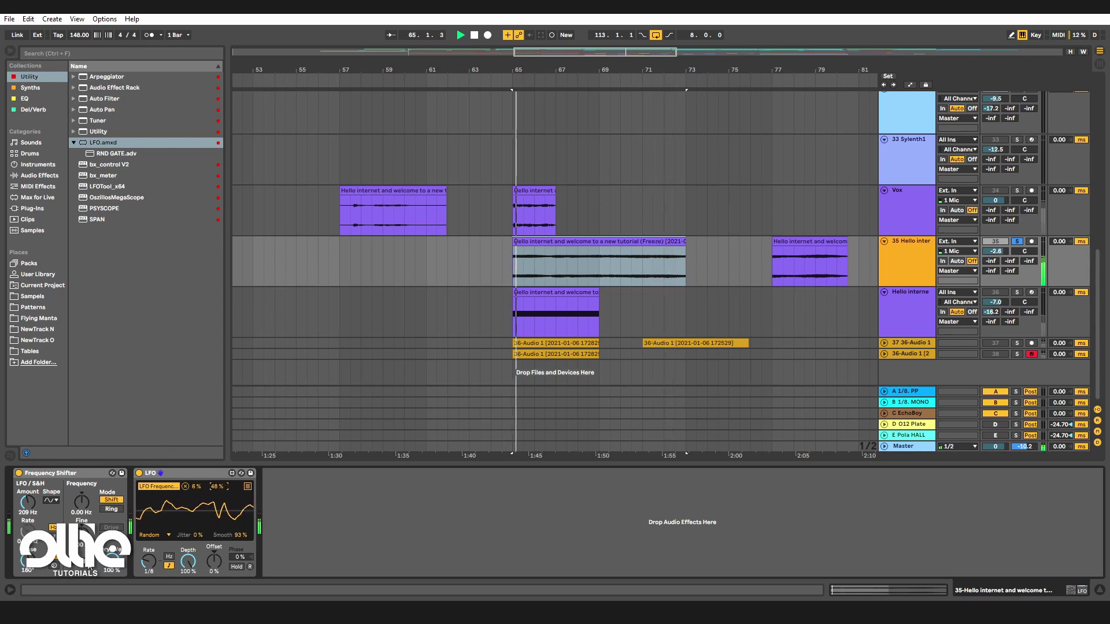
{"action": "left_click_drag", "start_coordinate": [112, 560], "coordinate": [112, 608]}
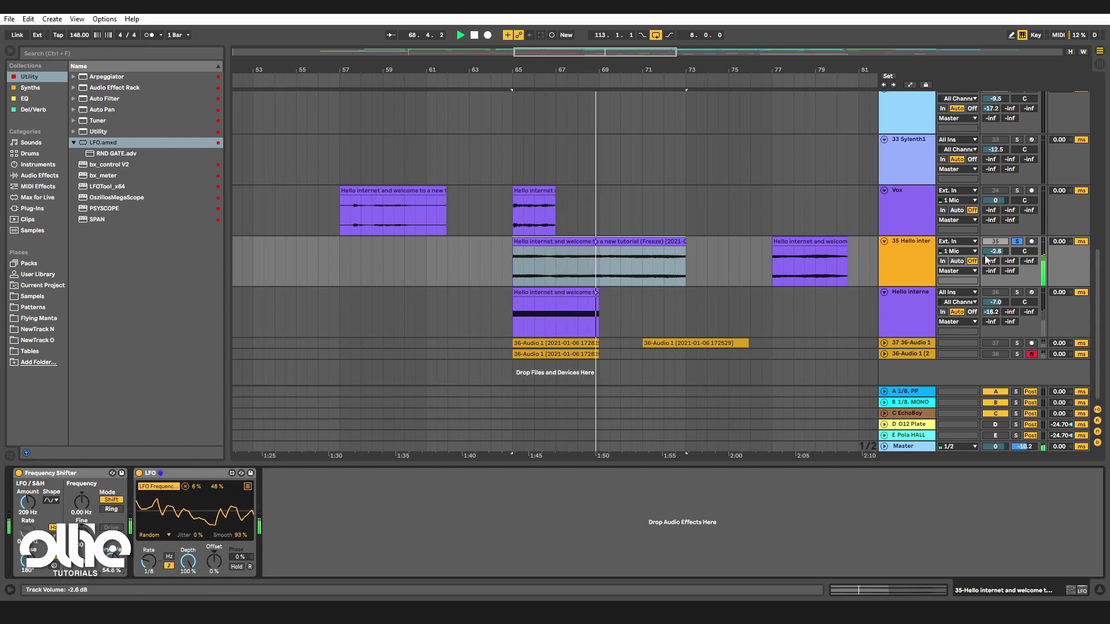
Try the clip transposed to 12 st, reset it to 0 st, and raise the track's send A to -10.3 dB.
{"action": "left_click", "coordinate": [589, 241]}
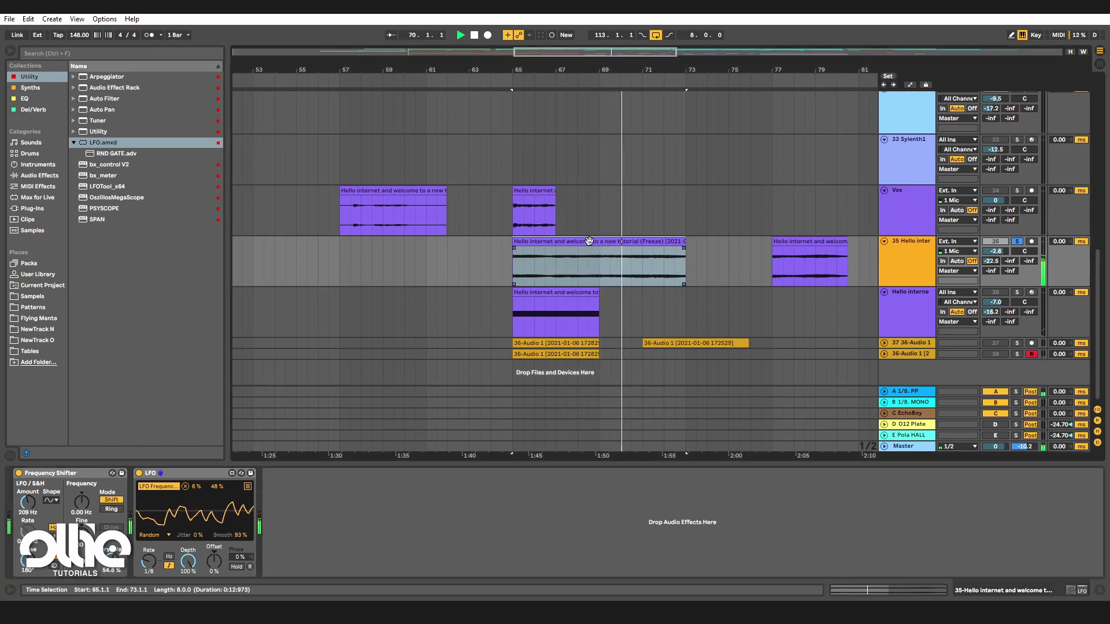
{"action": "double_click", "coordinate": [589, 241]}
{"action": "left_click", "coordinate": [60, 494]}
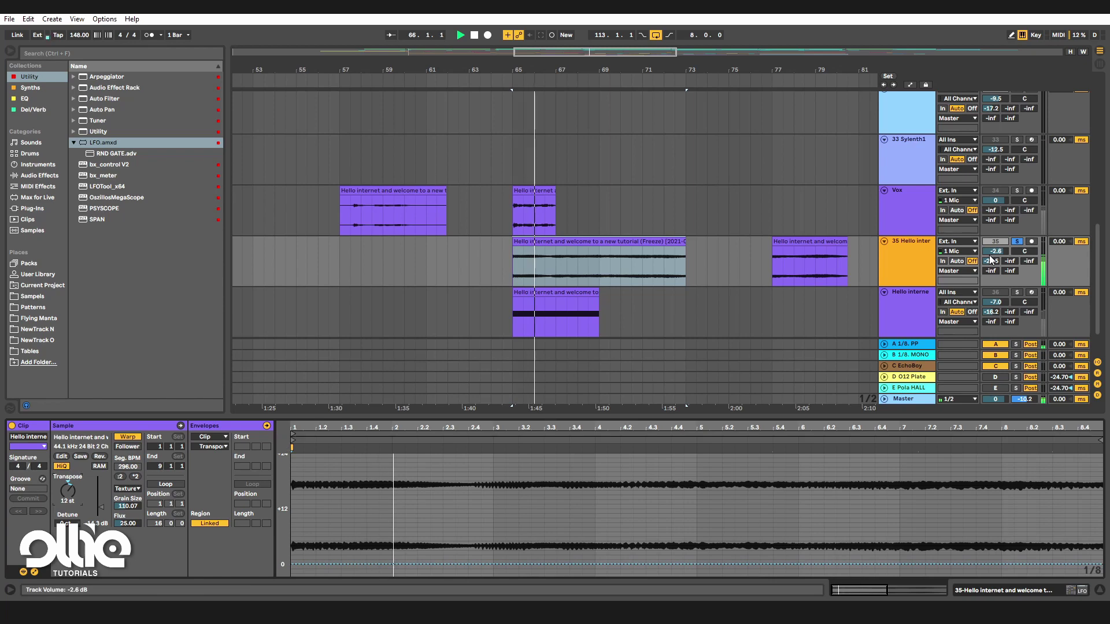
{"action": "left_click_drag", "start_coordinate": [991, 262], "coordinate": [990, 234]}
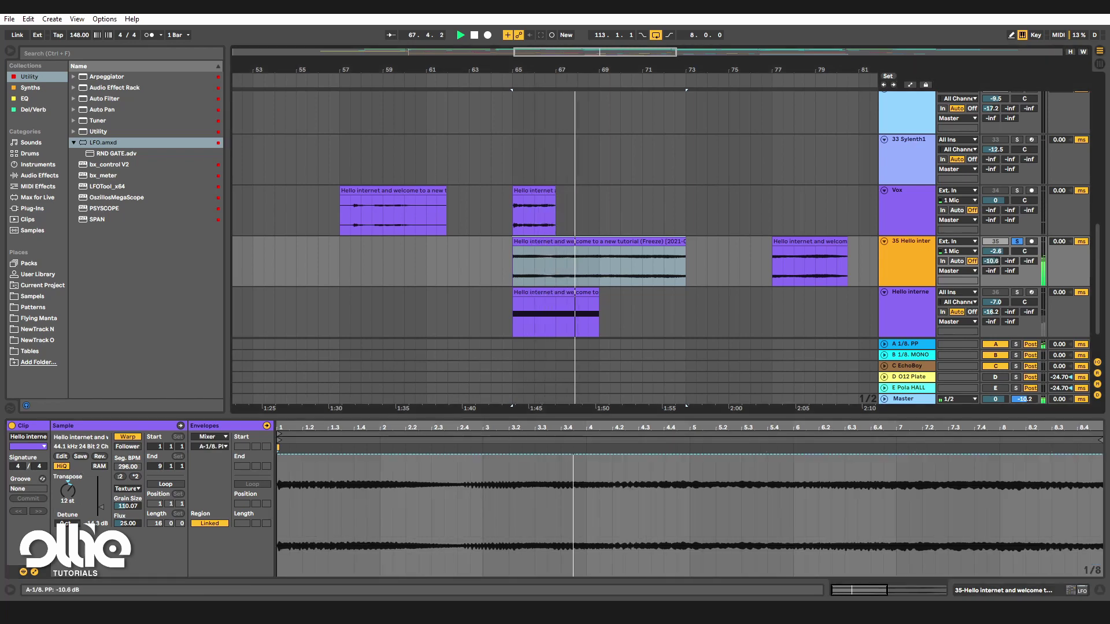
{"action": "left_click", "coordinate": [67, 491]}
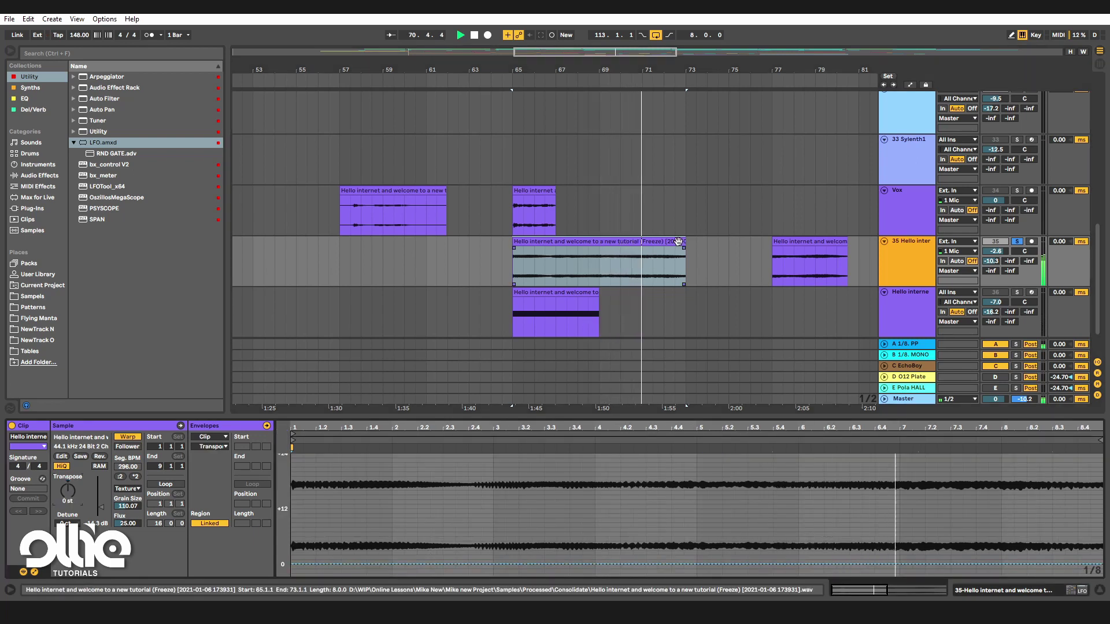
Time-compress the full sample so the clip ends at 73.1.1, play it back, and raise send A to -2.5 dB.
{"action": "mouse_move", "coordinate": [682, 238]}
{"action": "left_mouse_down"}
{"action": "mouse_move", "coordinate": [598, 241]}
{"action": "mouse_move", "coordinate": [685, 241]}
{"action": "left_mouse_up"}
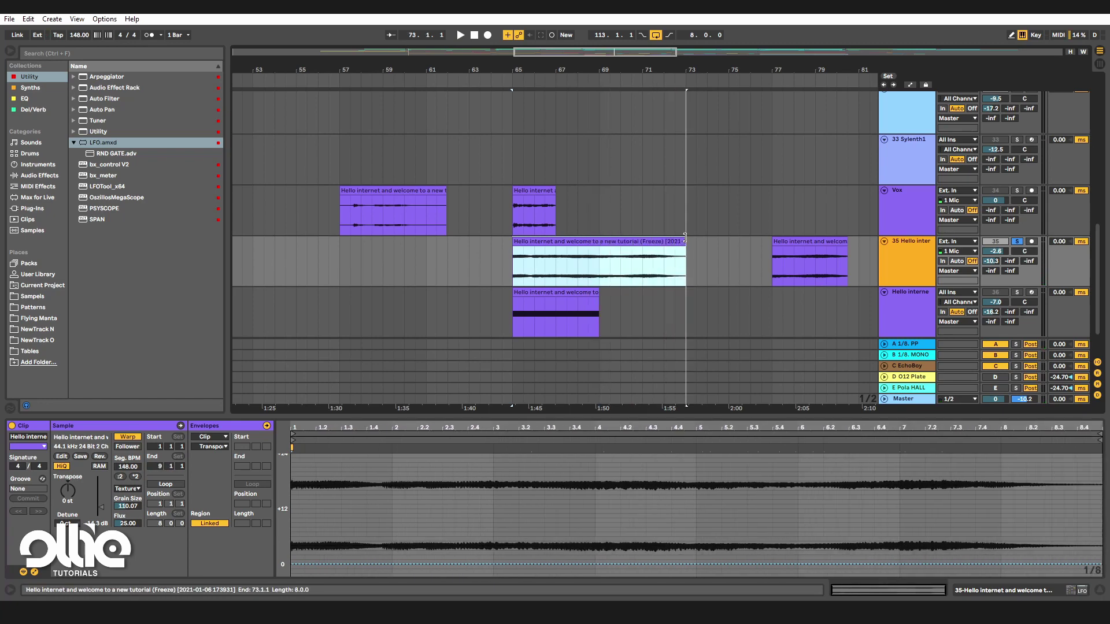
{"action": "key", "text": "space"}
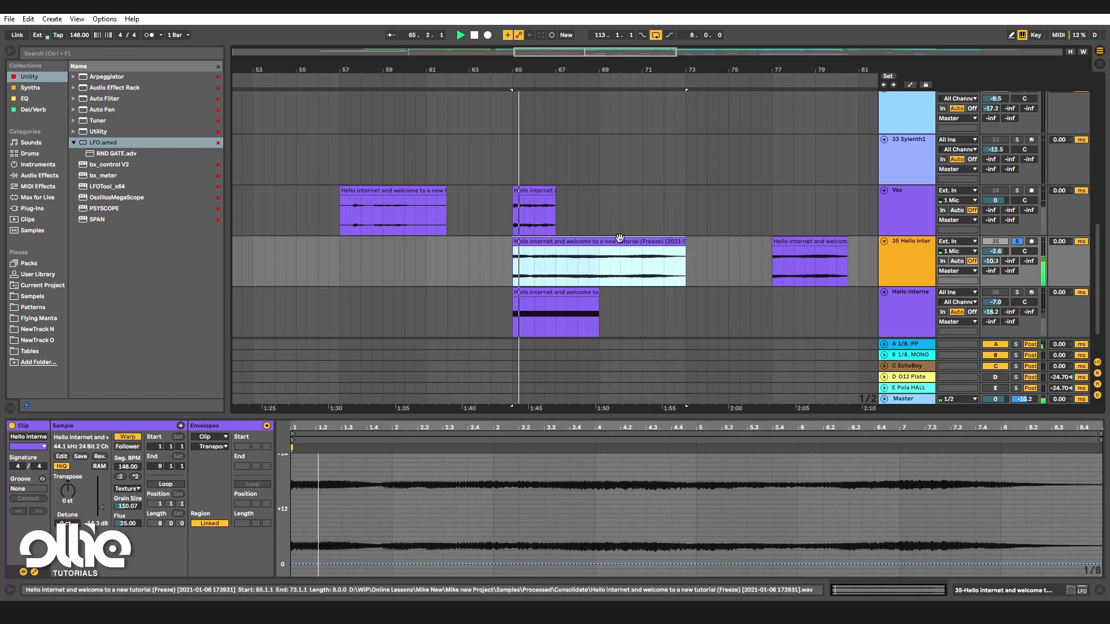
{"action": "key", "text": "space"}
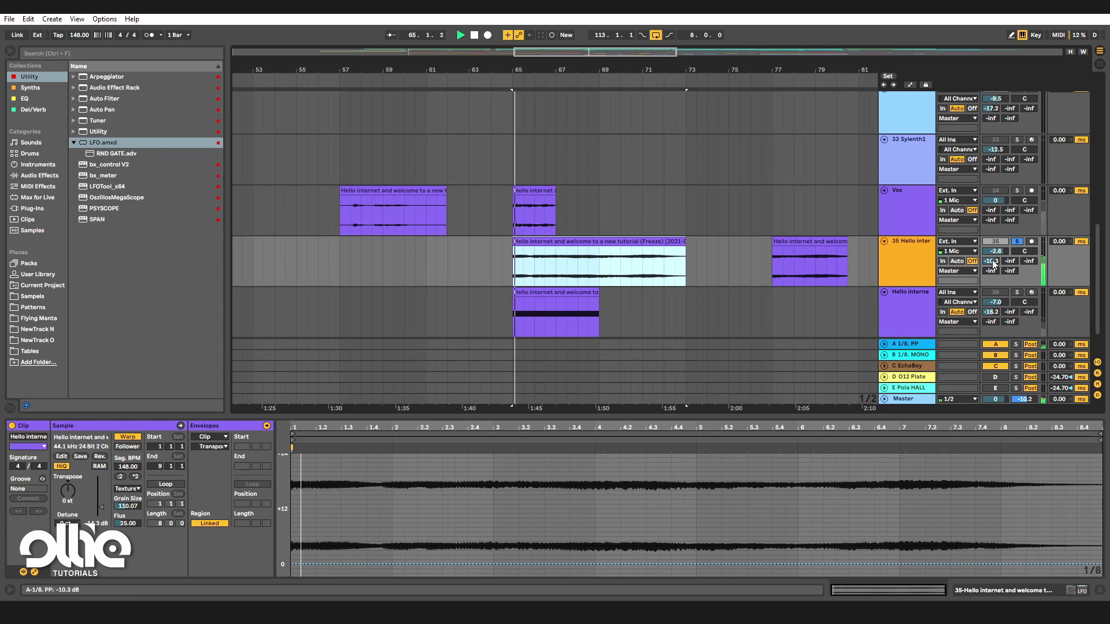
{"action": "left_click_drag", "start_coordinate": [991, 261], "coordinate": [990, 254]}
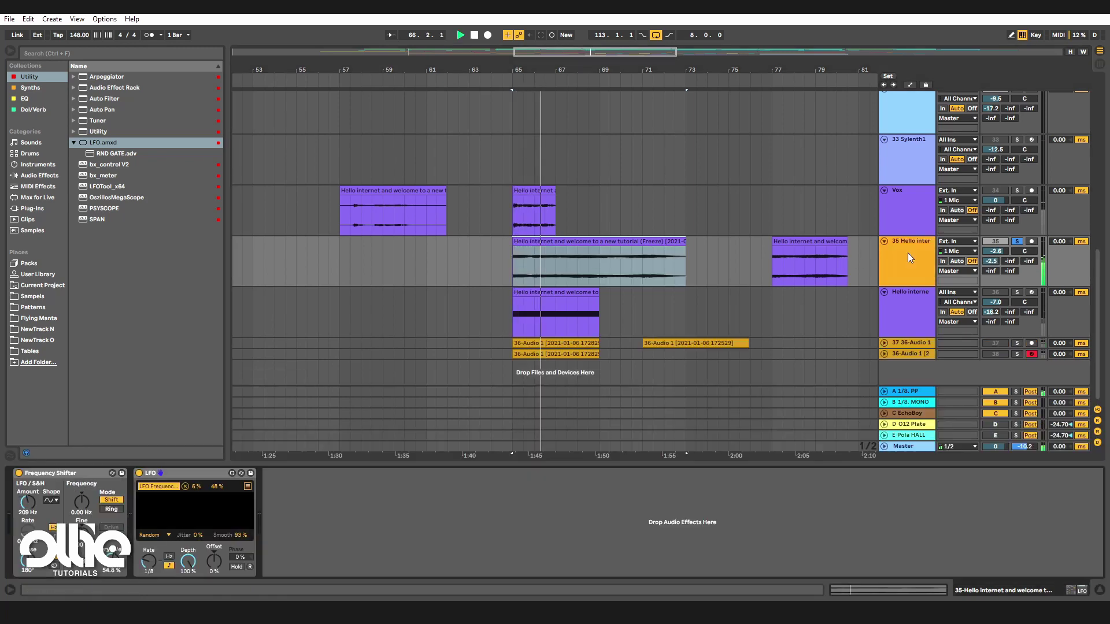
Set the Frequency Shifter's LFO amount to 257 Hz, the LFO device's rate to 1/16, and its mapping maximum to 60%.
{"action": "left_click", "coordinate": [905, 254]}
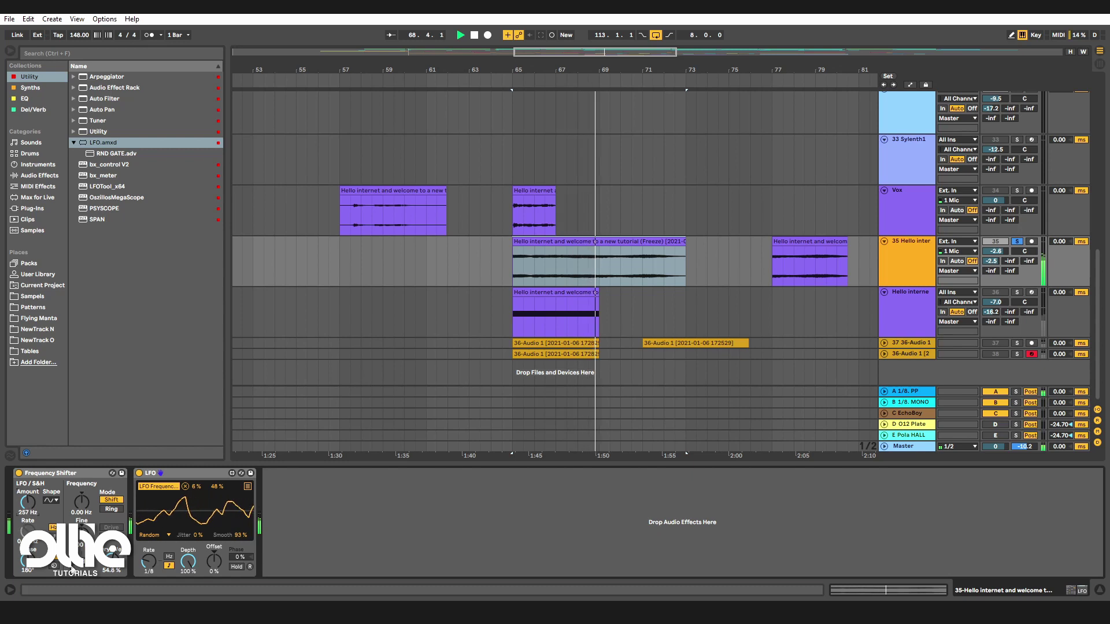
{"action": "left_click_drag", "start_coordinate": [148, 561], "coordinate": [148, 568]}
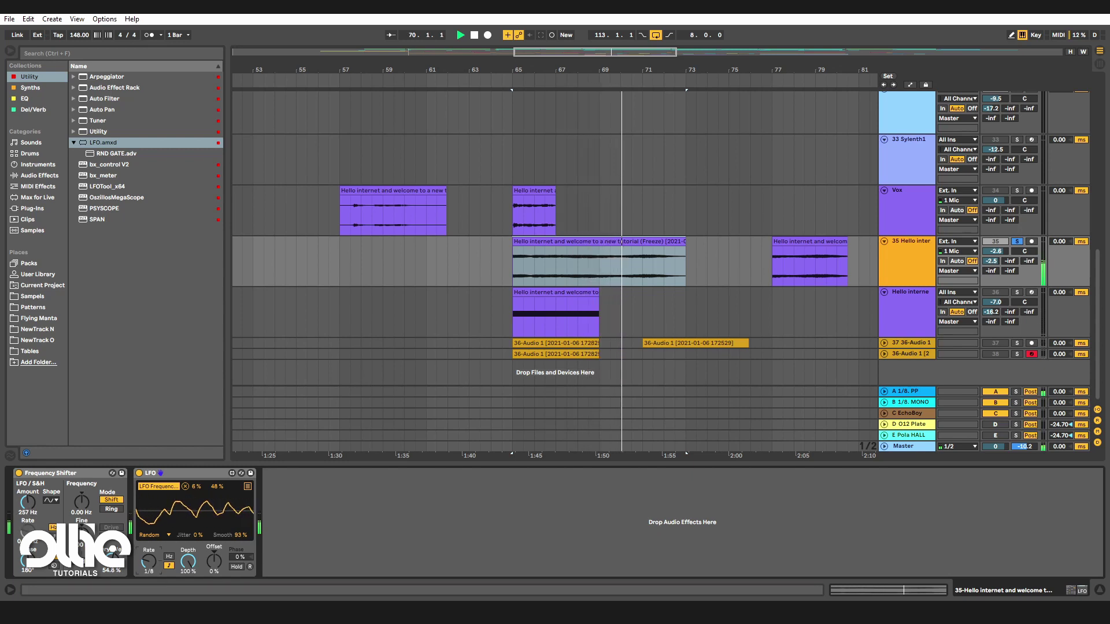
{"action": "mouse_move", "coordinate": [216, 487]}
{"action": "left_mouse_down"}
{"action": "mouse_move", "coordinate": [217, 466]}
{"action": "mouse_move", "coordinate": [217, 484]}
{"action": "left_mouse_up"}
{"action": "key", "text": "space"}
{"action": "key", "text": "space"}
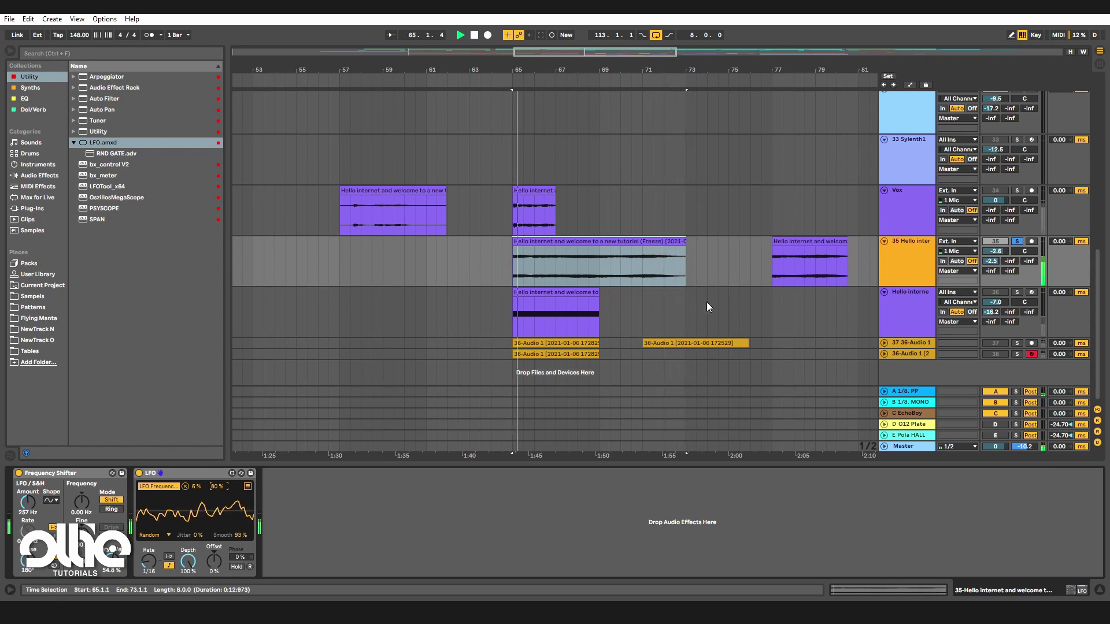
Add an EQ Eight after the LFO device on the frozen vocal track.
{"action": "left_click", "coordinate": [41, 100]}
{"action": "left_click_drag", "start_coordinate": [126, 80], "coordinate": [387, 507]}
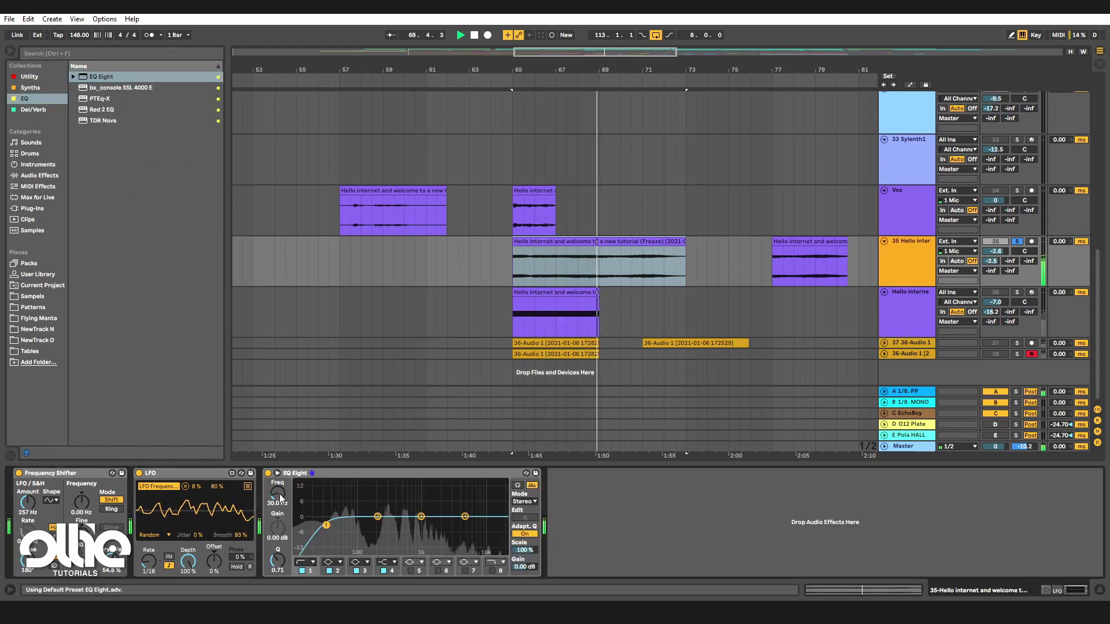
On the EQ Eight, raise the low-cut frequency and dip band 3 to -4.34 dB at 1.41 kHz, then replay the clip.
{"action": "left_click_drag", "start_coordinate": [280, 497], "coordinate": [280, 457]}
{"action": "left_click_drag", "start_coordinate": [420, 517], "coordinate": [430, 527]}
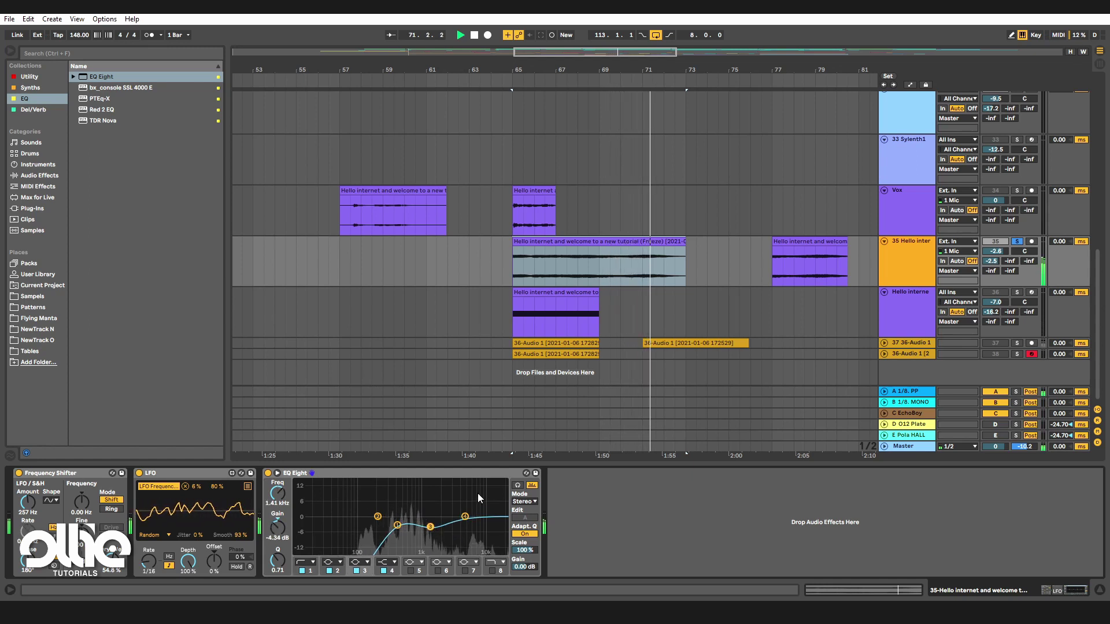
{"action": "key", "text": "space"}
{"action": "key", "text": "space"}
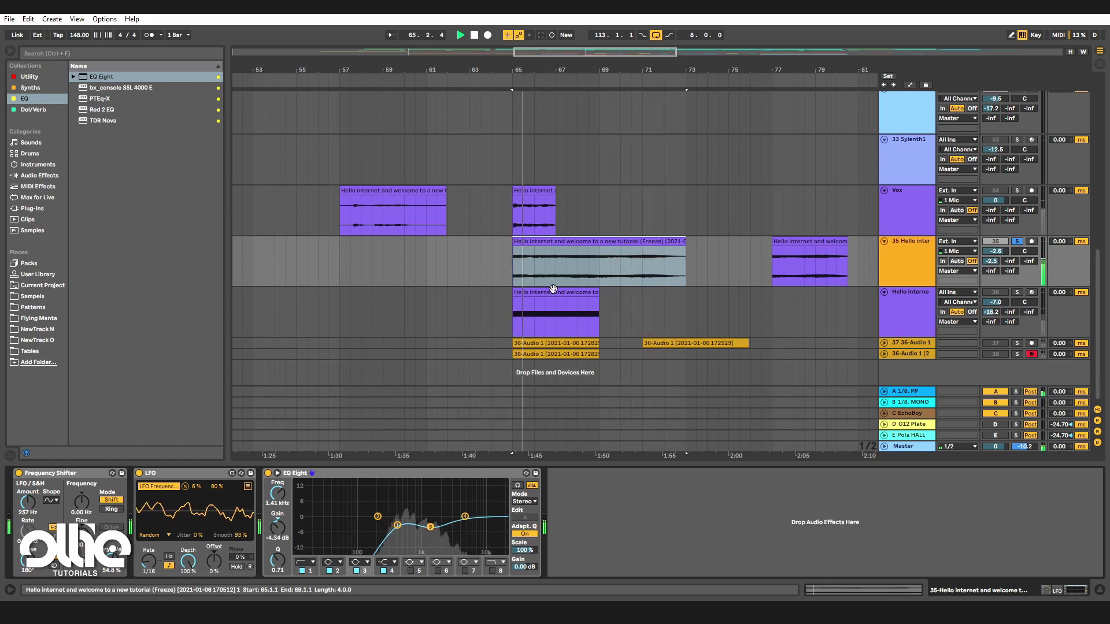
{"action": "key", "text": "space"}
Unsolo the frozen vocal track, play from bar 64 in the full mix, and set the track's volume to -9.1 dB.
{"action": "left_click", "coordinate": [490, 246]}
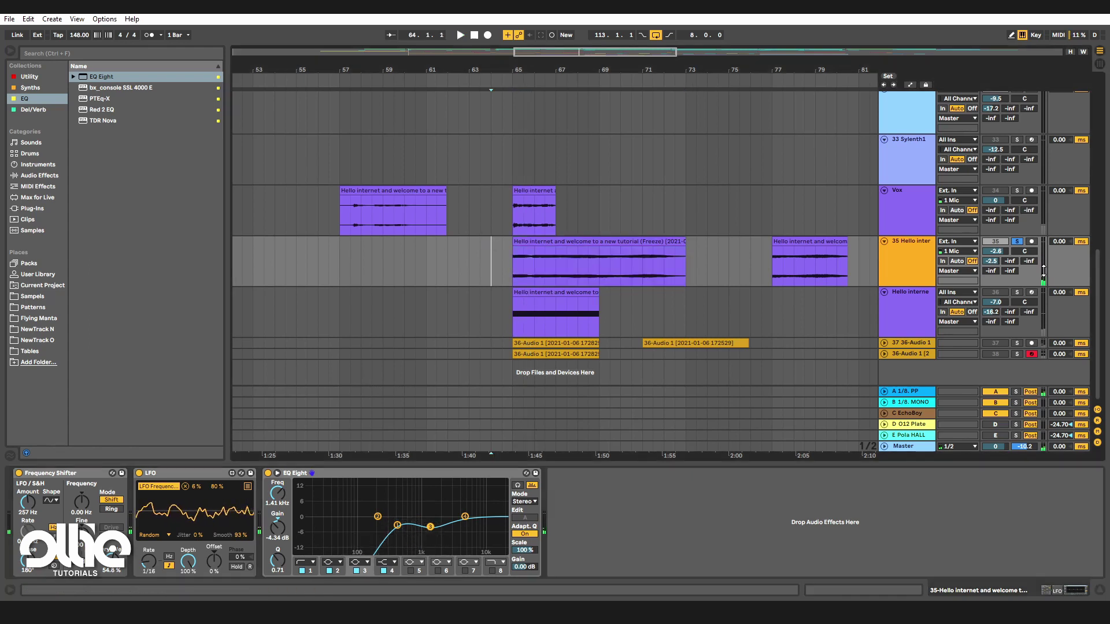
{"action": "left_click", "coordinate": [1018, 243]}
{"action": "left_click", "coordinate": [999, 242]}
{"action": "key", "text": "space"}
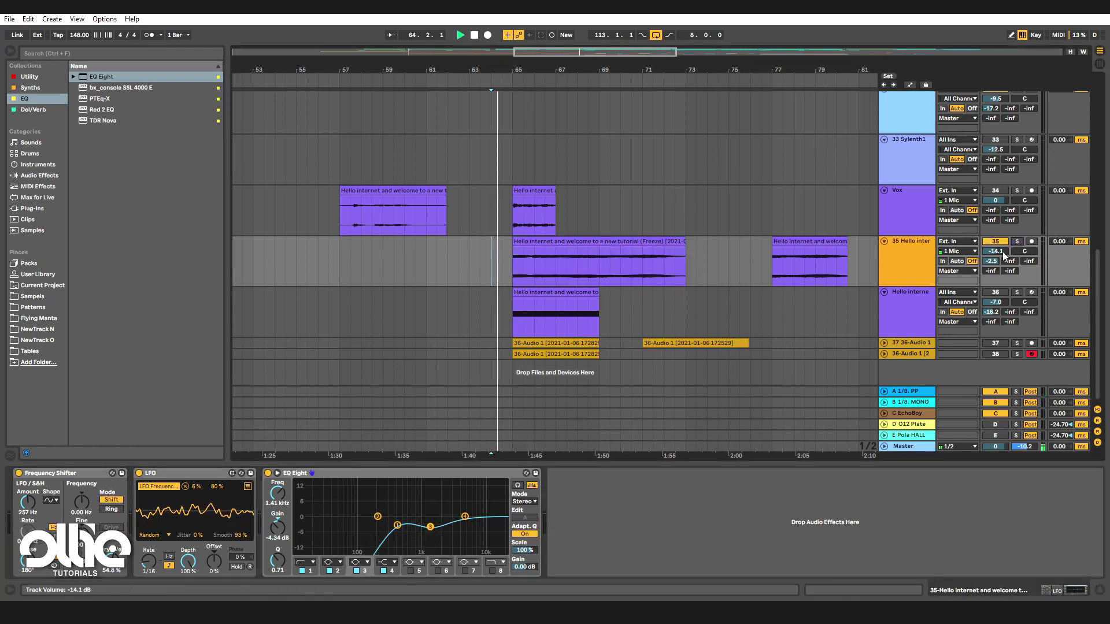
{"action": "left_click_drag", "start_coordinate": [1005, 253], "coordinate": [1003, 238]}
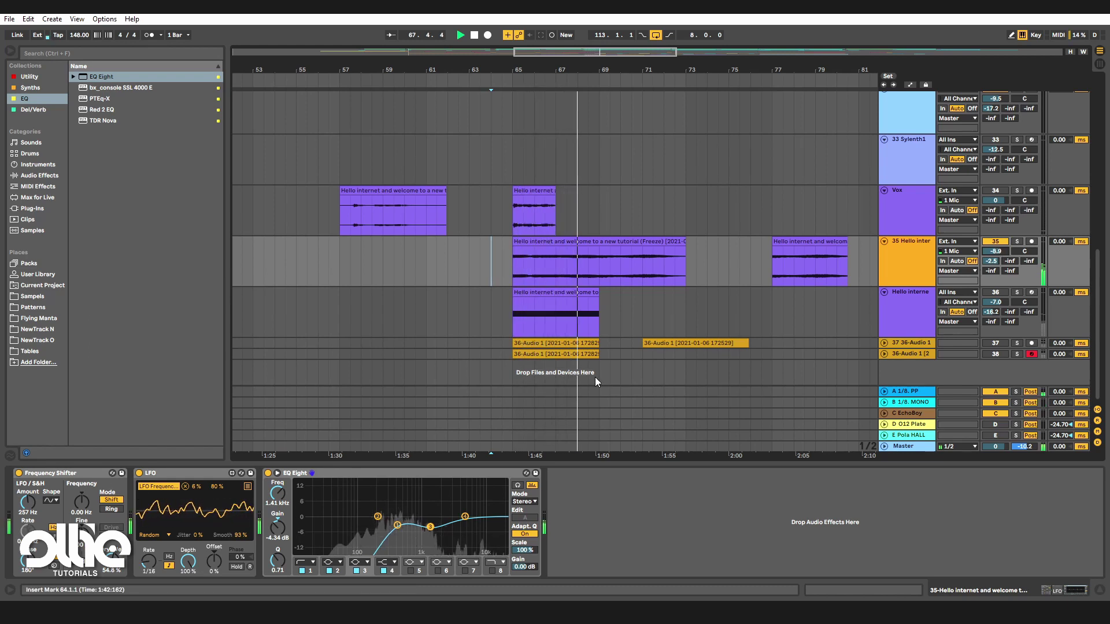
{"action": "left_click", "coordinate": [561, 245]}
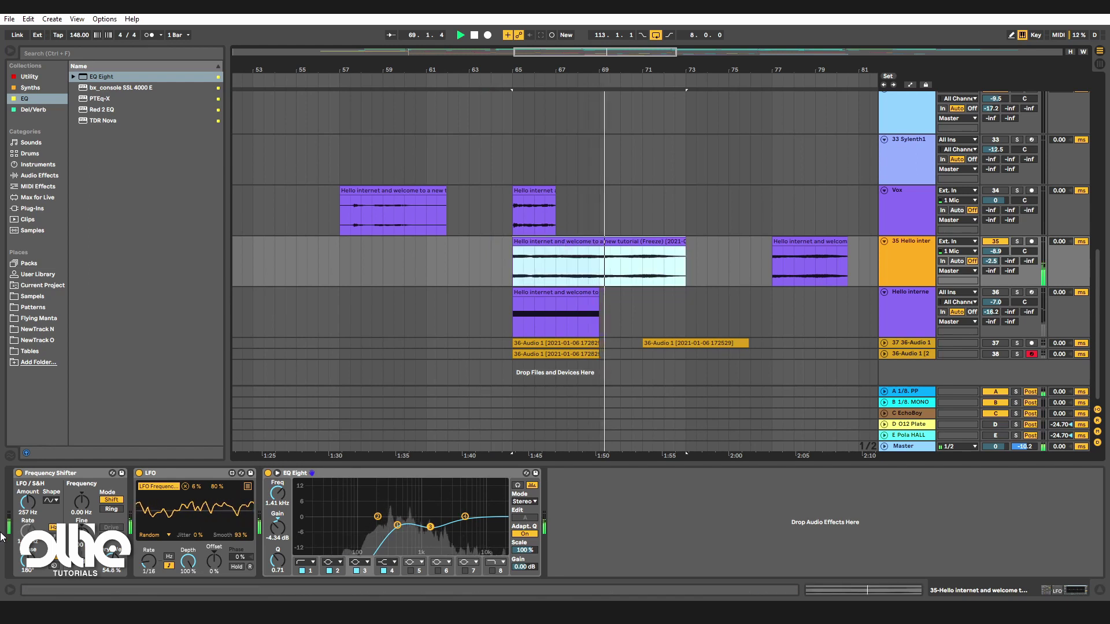
{"action": "left_click_drag", "start_coordinate": [995, 252], "coordinate": [995, 236]}
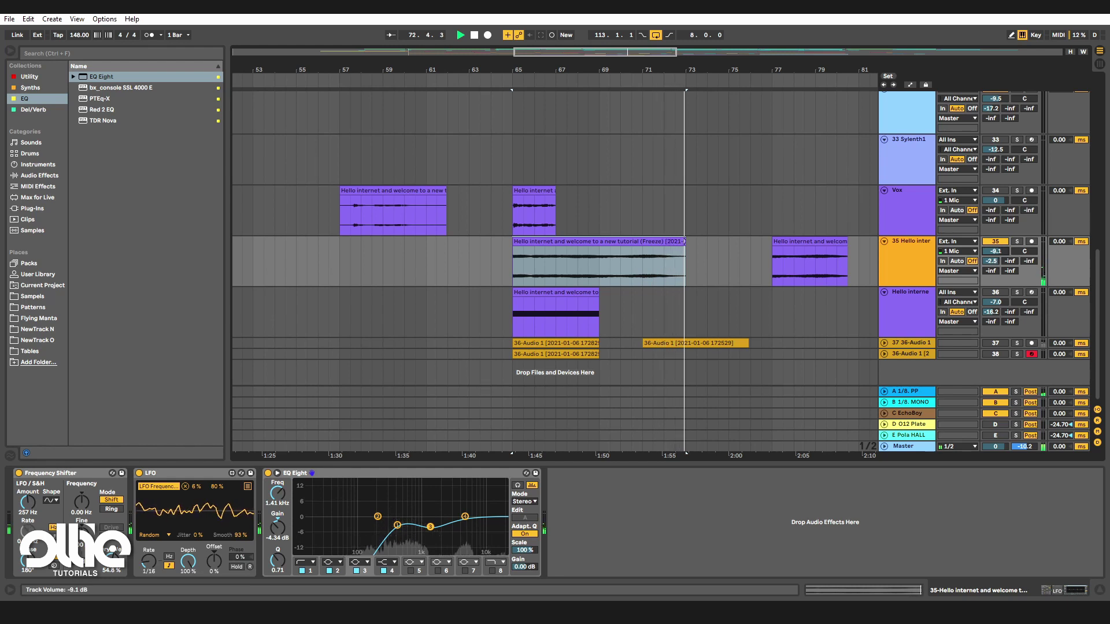
Replay the stretched clip from bar 65 with its track soloed, and set the Frequency Shifter's dry/wet to 71.4%.
{"action": "left_click", "coordinate": [514, 255]}
{"action": "key", "text": "space"}
{"action": "left_click", "coordinate": [515, 242]}
{"action": "key", "text": "space"}
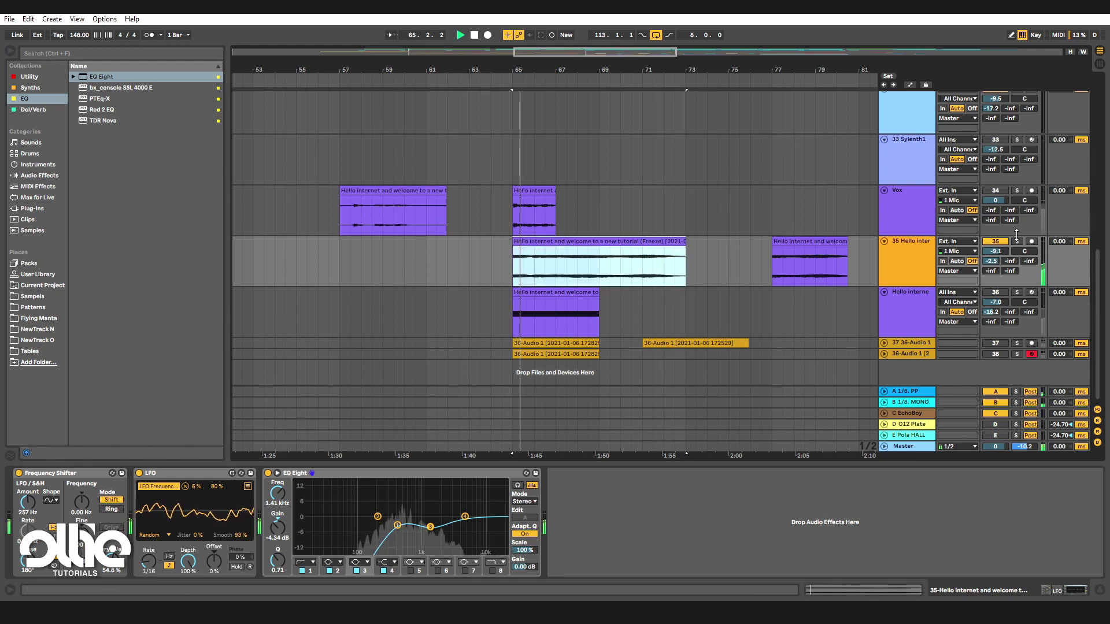
{"action": "left_click", "coordinate": [898, 224]}
{"action": "left_click", "coordinate": [1017, 242]}
{"action": "left_click", "coordinate": [915, 244]}
{"action": "double_click", "coordinate": [915, 248]}
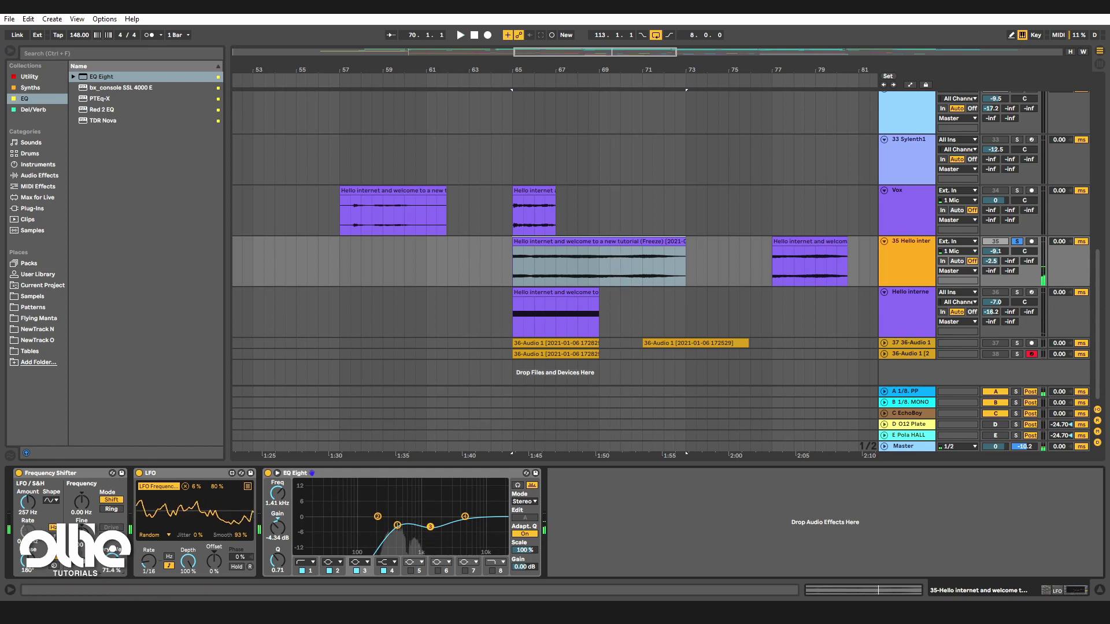
With the LFO device switched off, try the Frequency Shifter's Ring mode at 392 Hz during playback and return to Shift mode.
{"action": "left_click", "coordinate": [139, 472]}
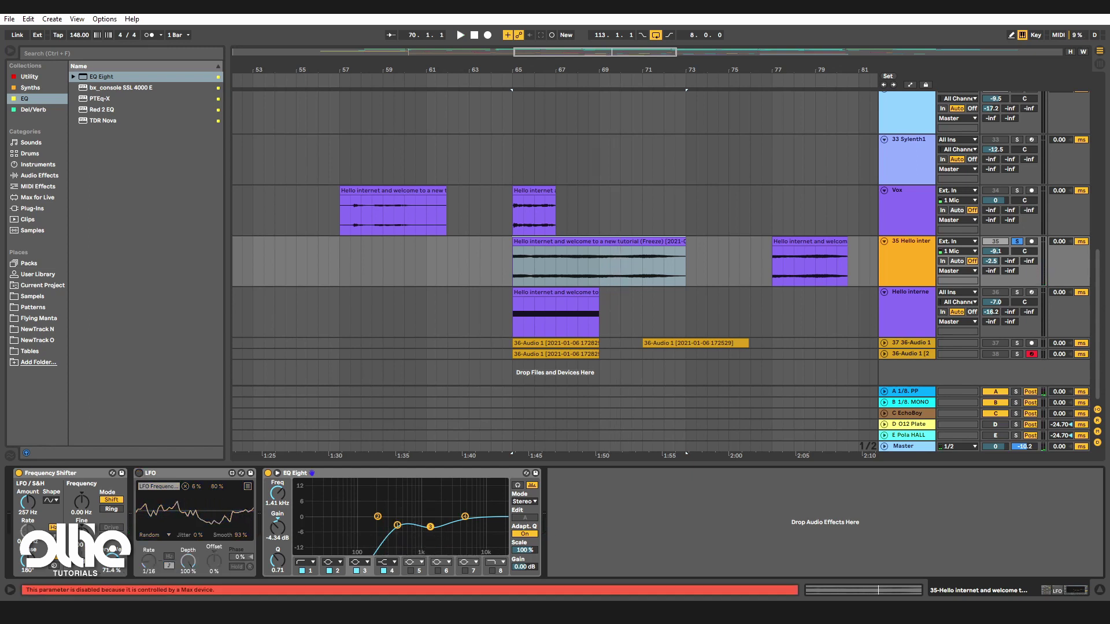
{"action": "key", "text": "space"}
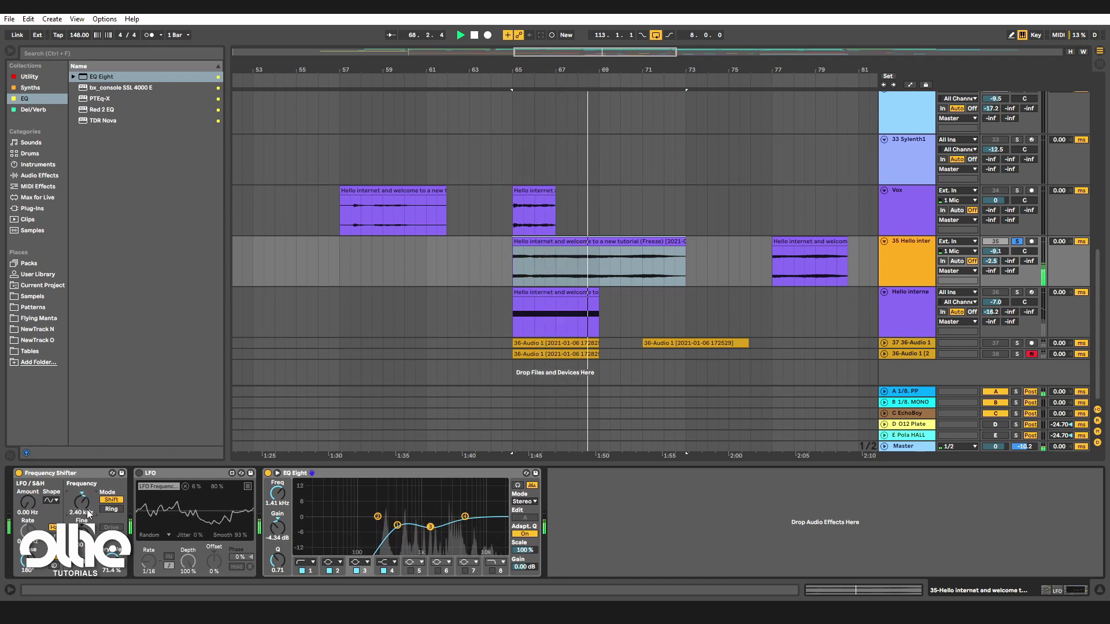
{"action": "left_click", "coordinate": [111, 510]}
{"action": "left_click_drag", "start_coordinate": [87, 509], "coordinate": [86, 480]}
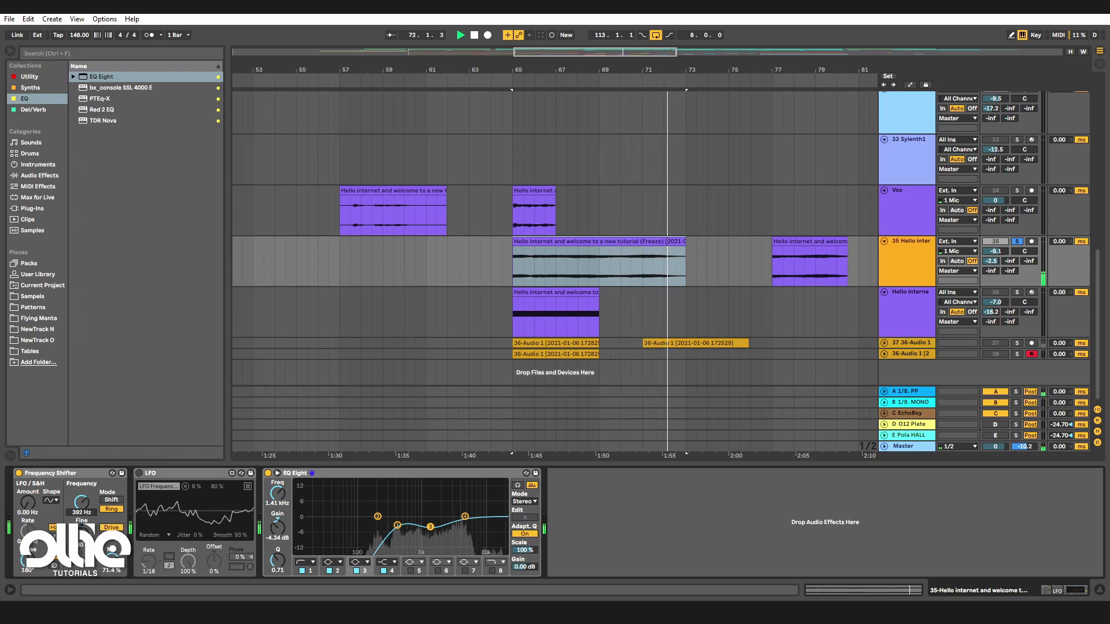
{"action": "left_click", "coordinate": [111, 500]}
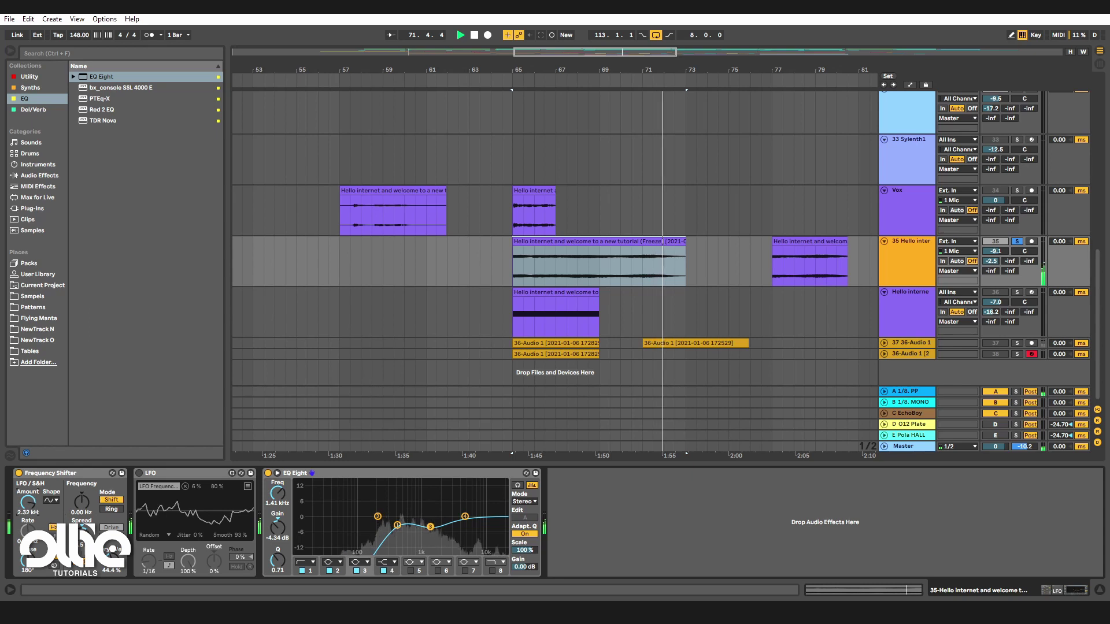
Set the Frequency Shifter's LFO amount to 1.36 kHz and dry/wet to 46% during playback, and turn the LFO device back on.
{"action": "key", "text": "space"}
{"action": "key", "text": "space"}
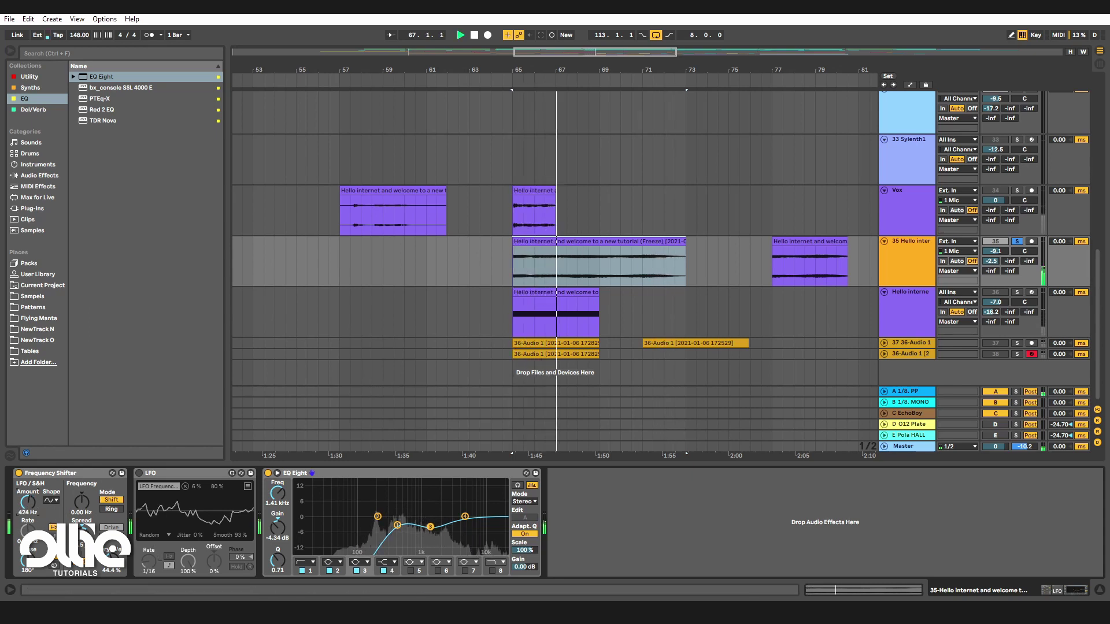
{"action": "left_click", "coordinate": [139, 473]}
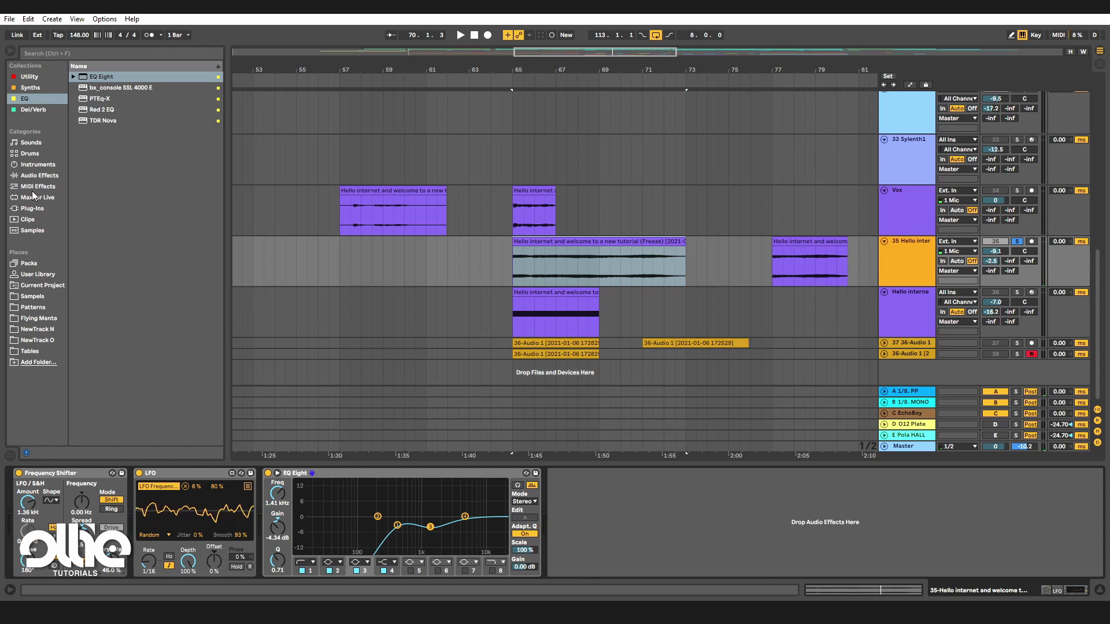
List the audio effects and examine the device chains of the tracks below the frozen vocal for effects to reuse.
{"action": "left_click", "coordinate": [40, 209]}
{"action": "left_click", "coordinate": [30, 171]}
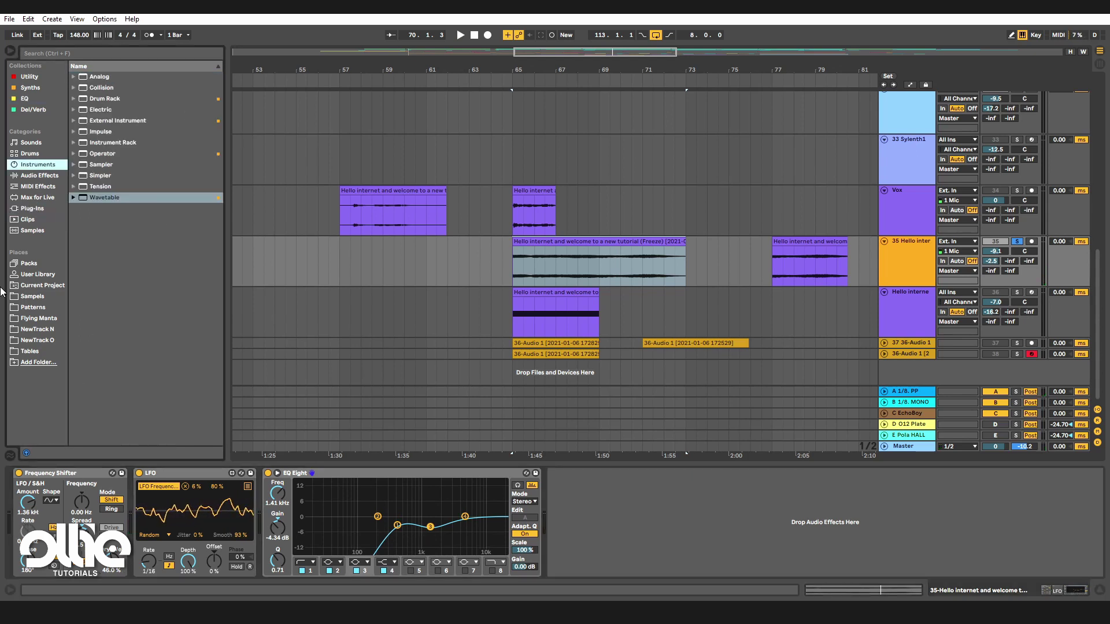
{"action": "left_click", "coordinate": [976, 338]}
{"action": "left_click", "coordinate": [915, 350]}
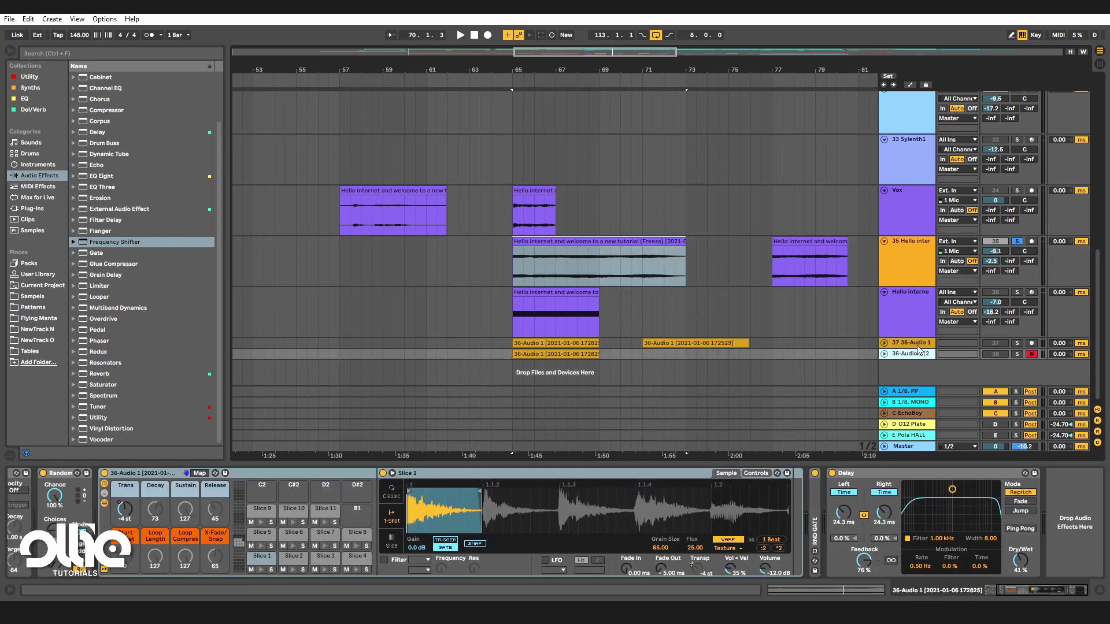
{"action": "left_click", "coordinate": [920, 343]}
{"action": "left_click", "coordinate": [925, 304]}
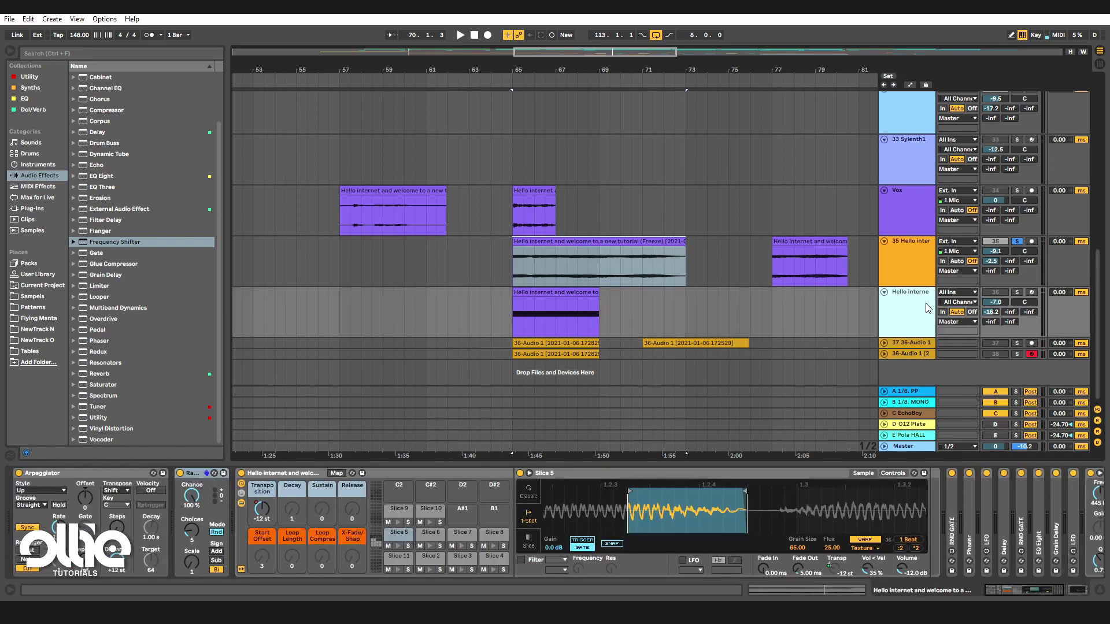
Copy the Delay and RND GATE devices from the Hello interne track to the end of track 35's chain and audition them.
{"action": "left_click", "coordinate": [1007, 587]}
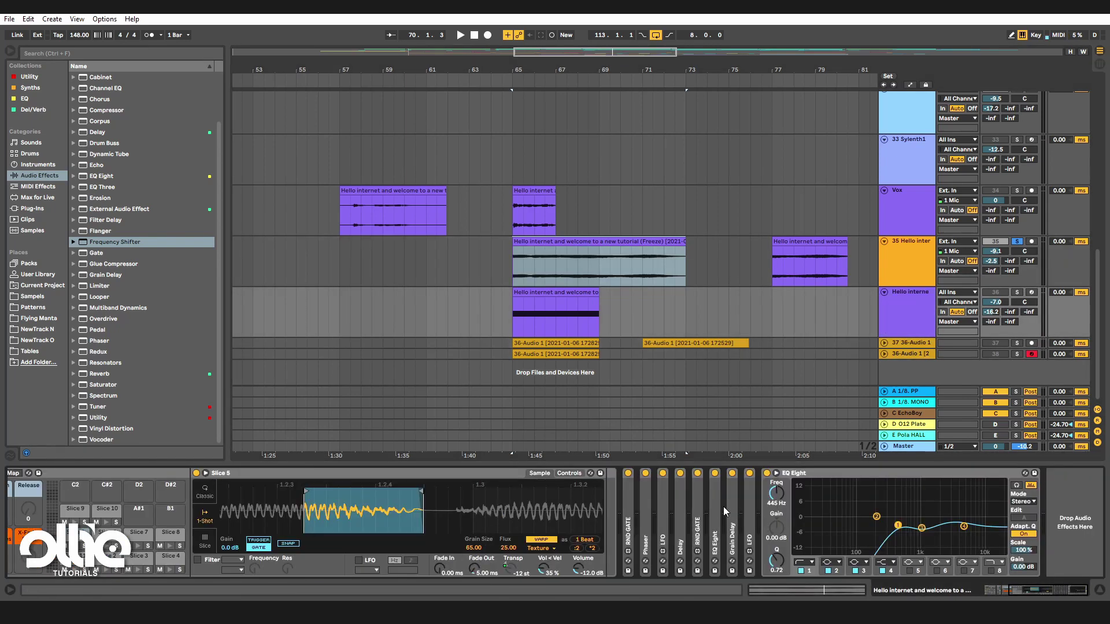
{"action": "left_click", "coordinate": [681, 500]}
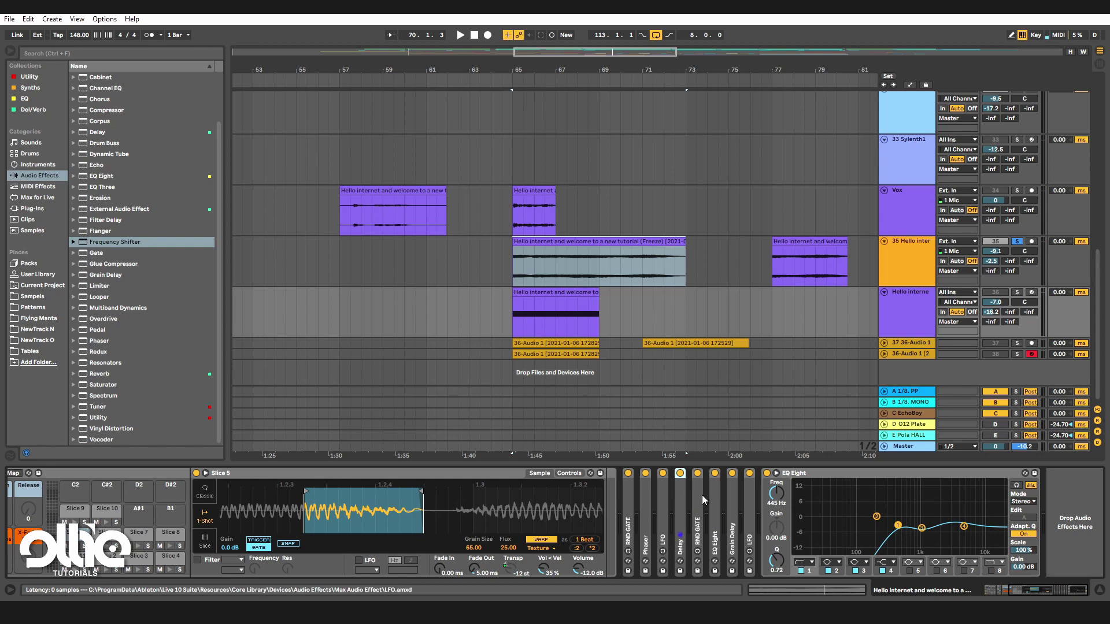
{"action": "left_click", "coordinate": [698, 495], "text": "shift"}
{"action": "left_click", "coordinate": [909, 191]}
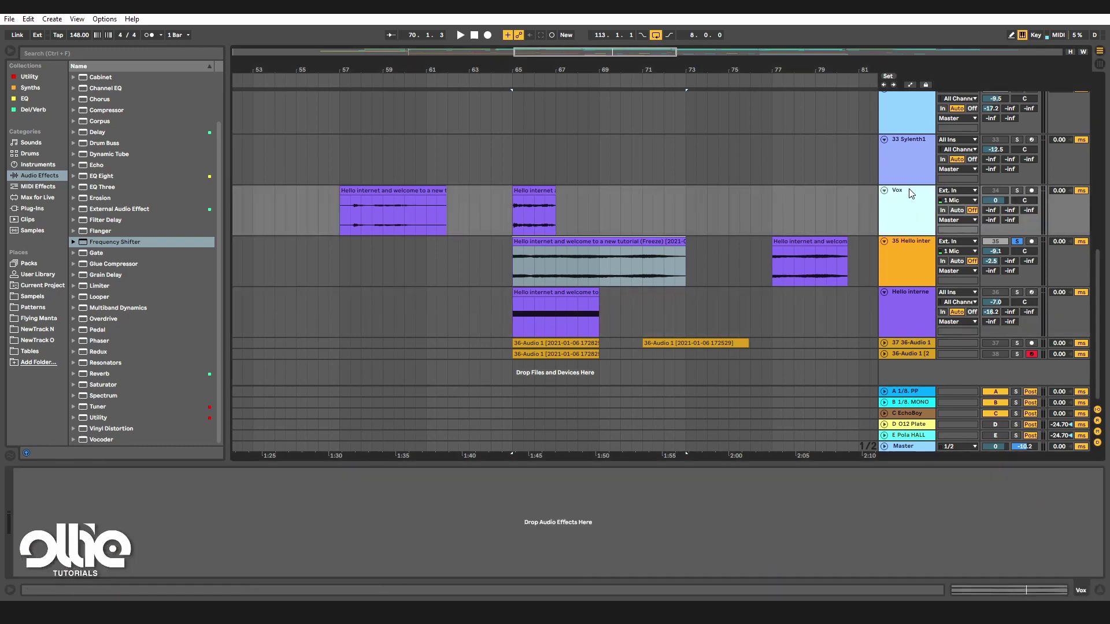
{"action": "left_click", "coordinate": [920, 239]}
{"action": "key", "text": "ctrl+v"}
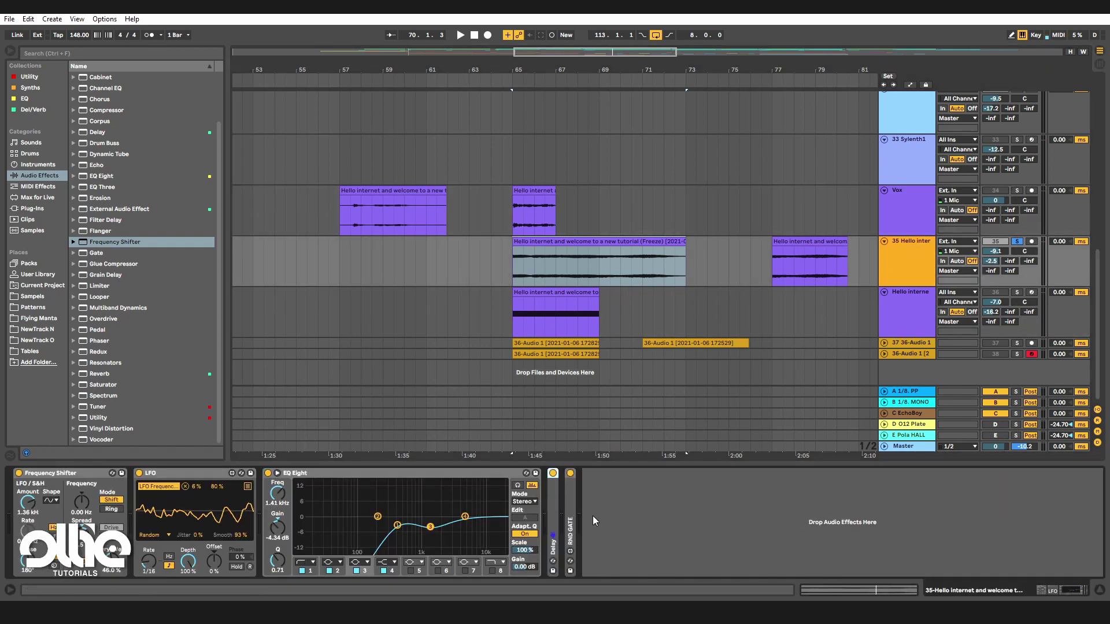
{"action": "key", "text": "space"}
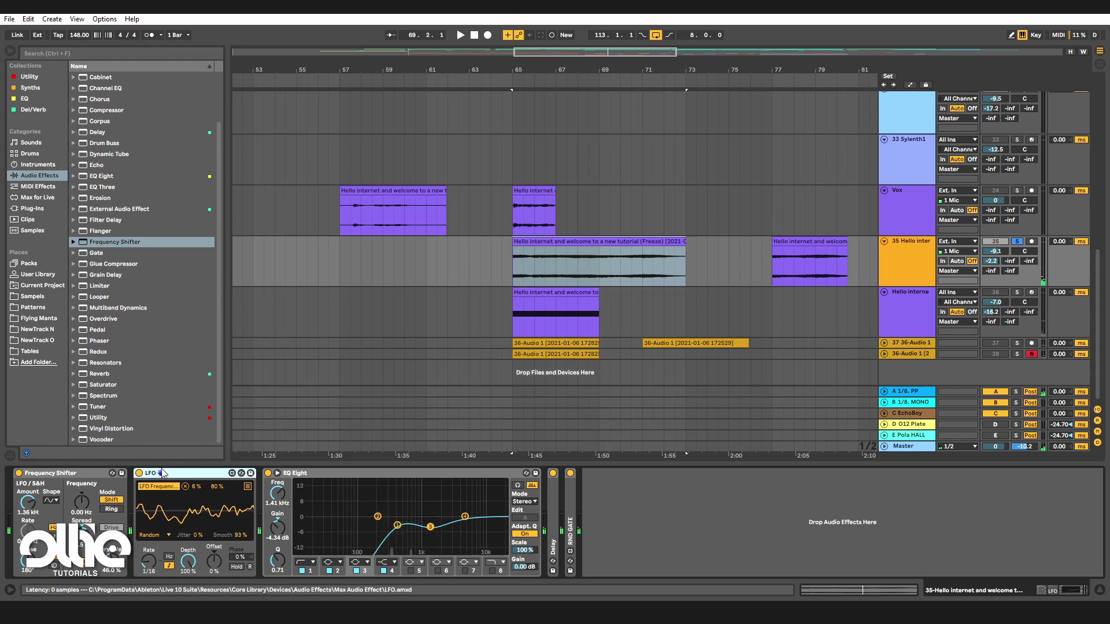
Delete the LFO device and, during playback, set the Frequency Shifter's frequency to -1.96 kHz and dry/wet to 62.7%.
{"action": "key", "text": "Delete"}
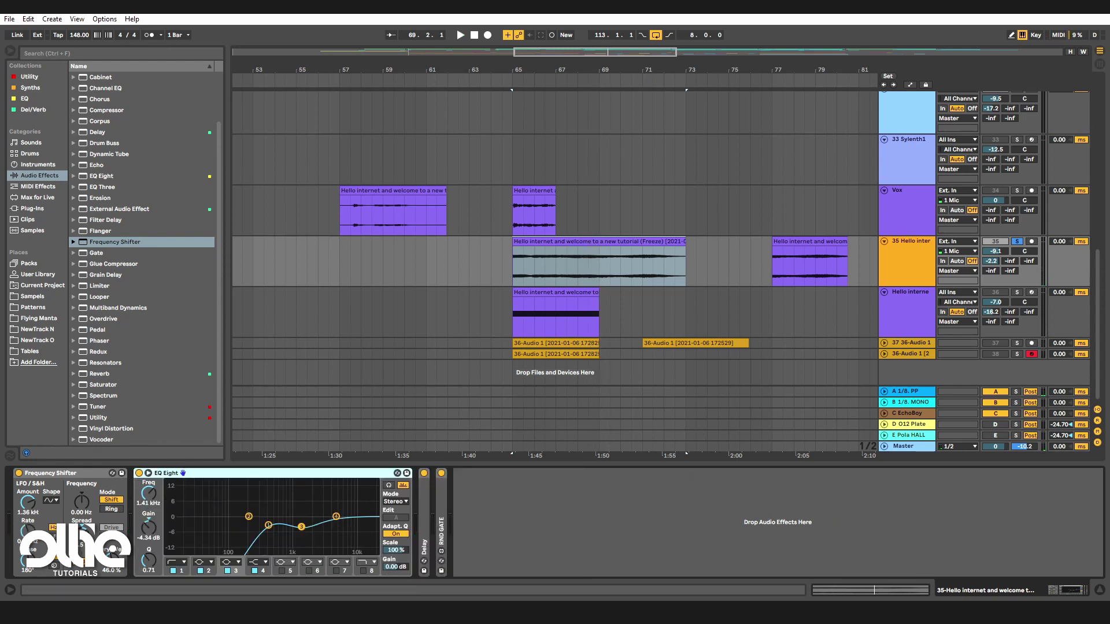
{"action": "left_click", "coordinate": [54, 536]}
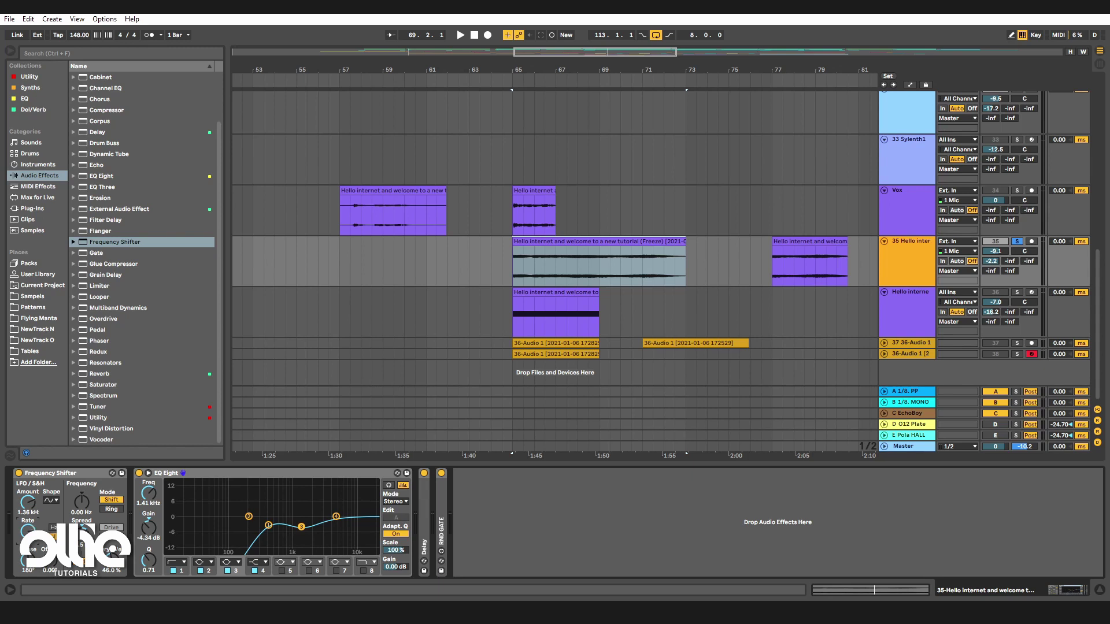
{"action": "key", "text": "space"}
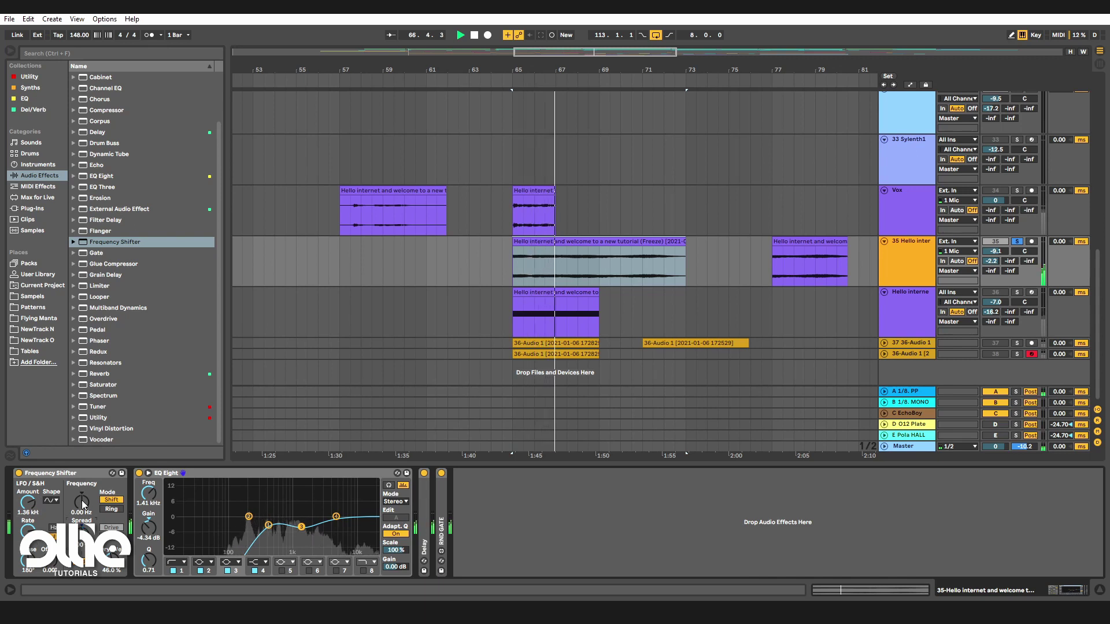
{"action": "left_click_drag", "start_coordinate": [83, 505], "coordinate": [82, 533]}
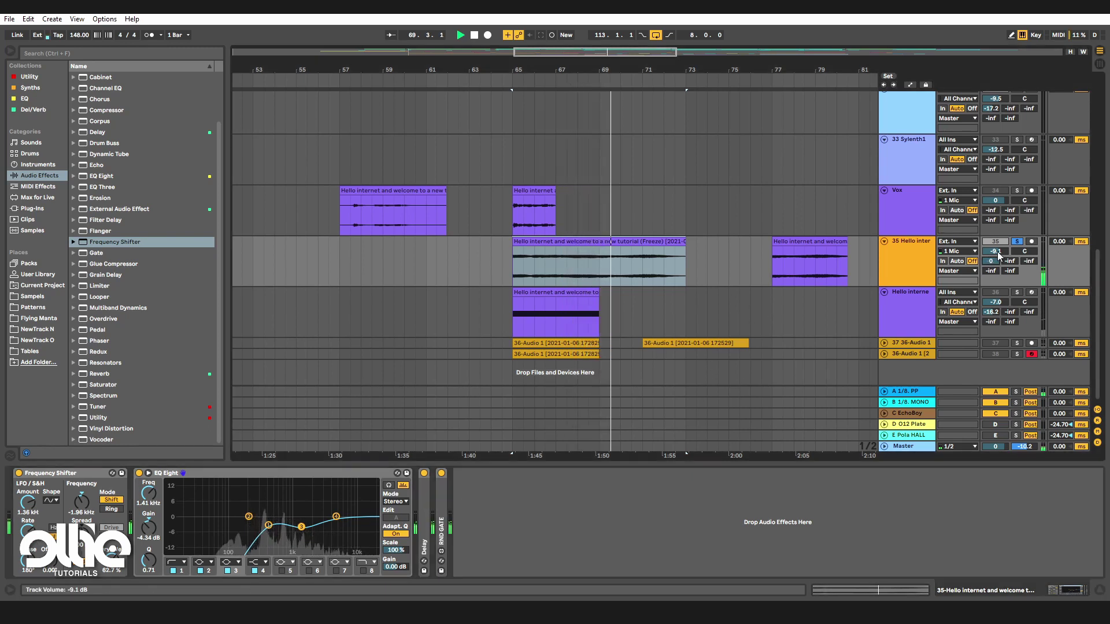
Set track 35's send A to -11.2 dB, unsolo the track, and raise its volume to -1.3 dB while the mix plays.
{"action": "left_click", "coordinate": [569, 247]}
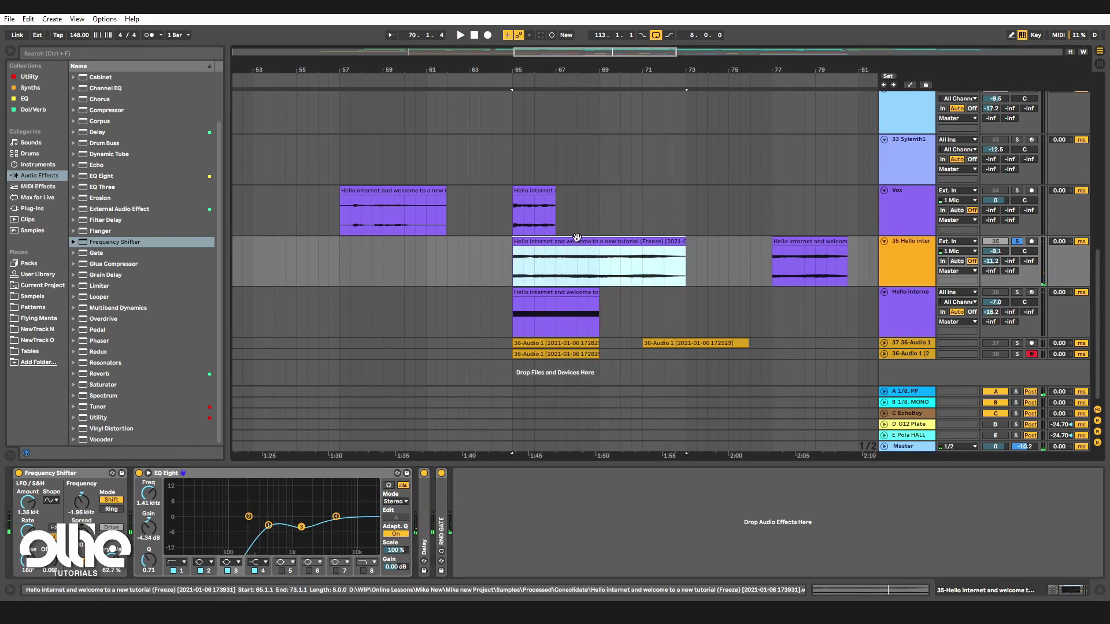
{"action": "left_click", "coordinate": [1017, 241]}
{"action": "key", "text": "space"}
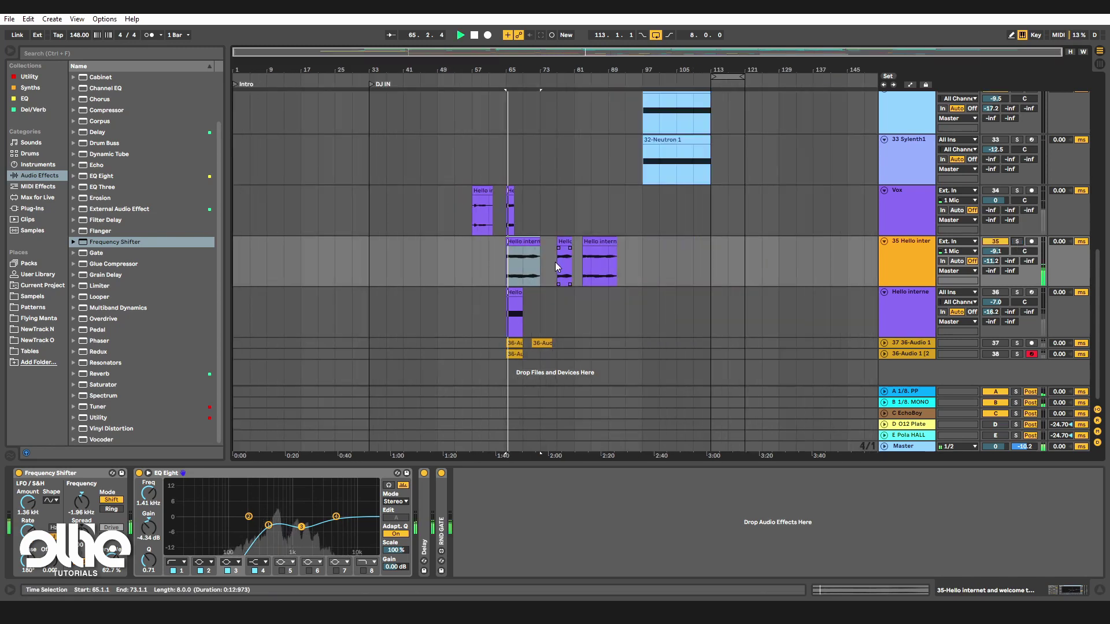
{"action": "scroll", "coordinate": [525, 242], "scroll_direction": "down", "scroll_amount": 4}
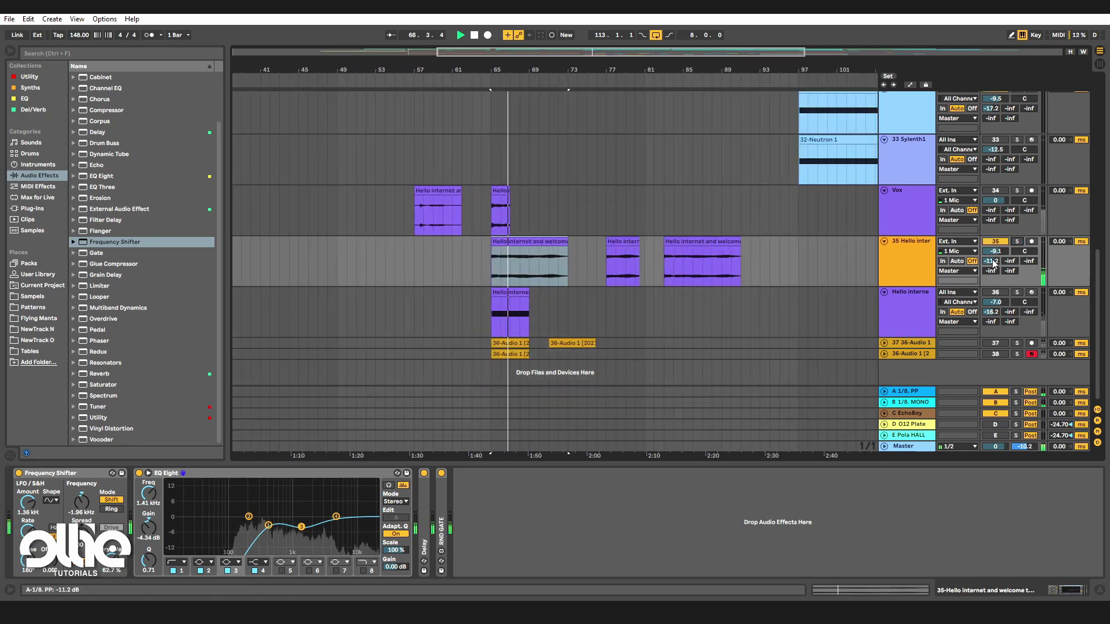
{"action": "left_click_drag", "start_coordinate": [995, 252], "coordinate": [995, 238]}
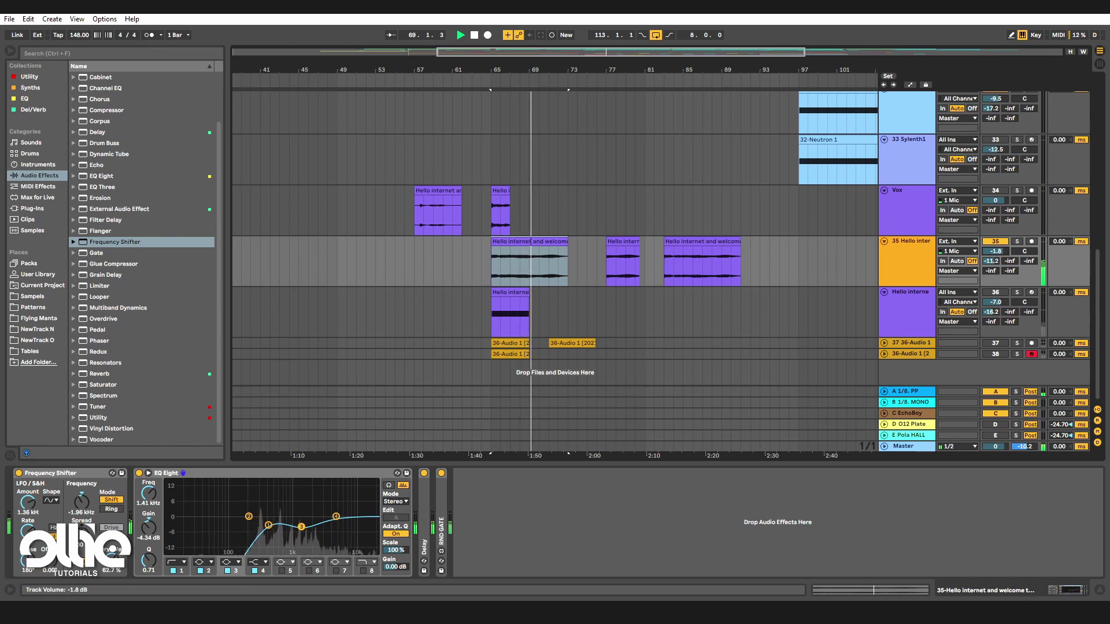
{"action": "left_click", "coordinate": [554, 254]}
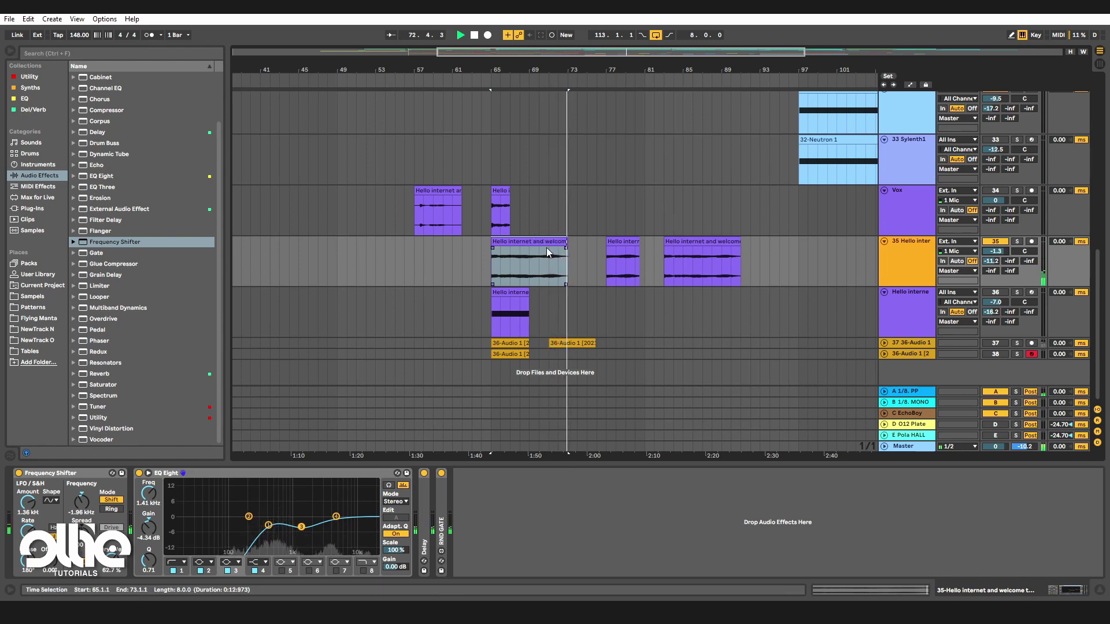
Copy track 35's clip at bar 65 to 52.1.1 and deactivate the copy.
{"action": "left_click", "coordinate": [540, 242]}
{"action": "key", "text": "ctrl+c"}
{"action": "left_click", "coordinate": [366, 249]}
{"action": "key", "text": "ctrl+v"}
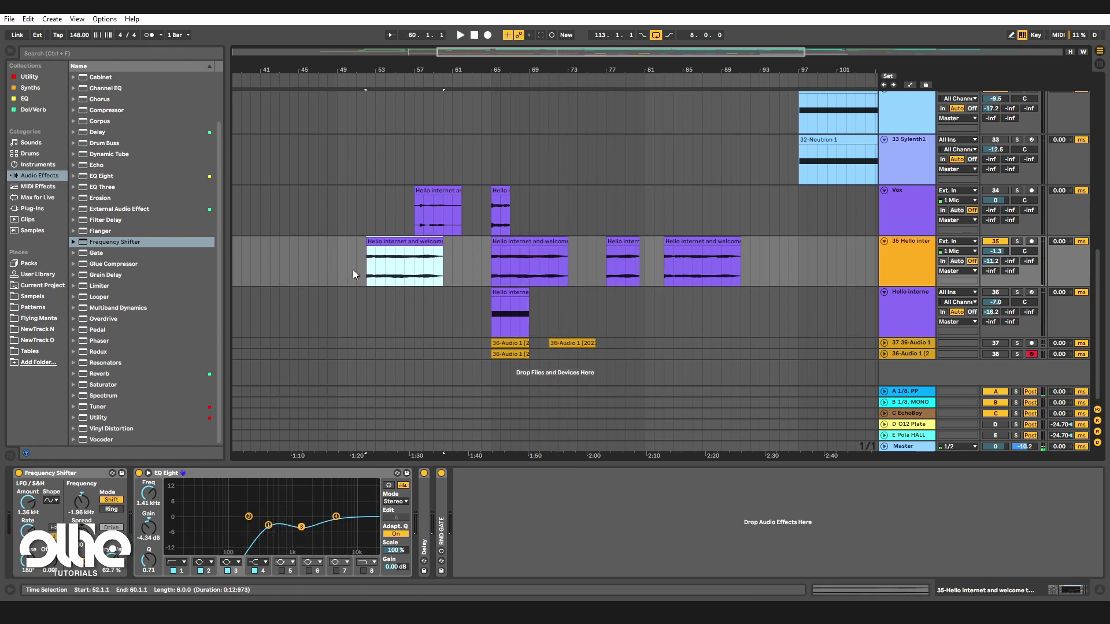
Move track 35's bar 65 clip to about bar 96, replace it with the bar 83 clip, and open that clip's details.
{"action": "left_click", "coordinate": [530, 245]}
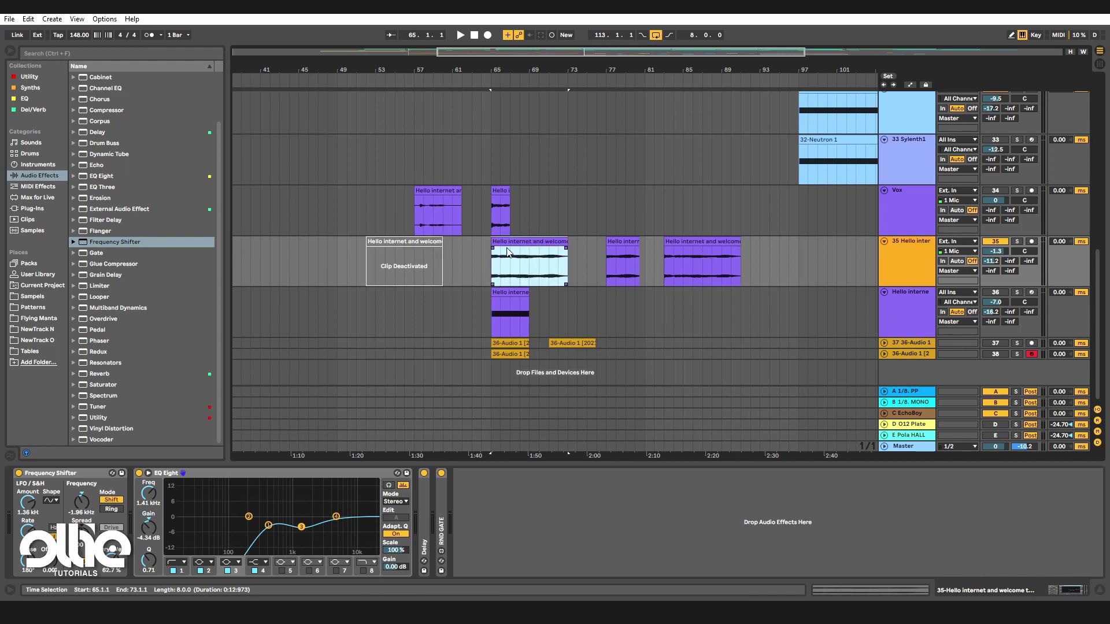
{"action": "left_click_drag", "start_coordinate": [517, 242], "coordinate": [816, 266]}
{"action": "left_click", "coordinate": [698, 240]}
{"action": "left_click_drag", "start_coordinate": [698, 239], "coordinate": [530, 263]}
{"action": "double_click", "coordinate": [527, 243]}
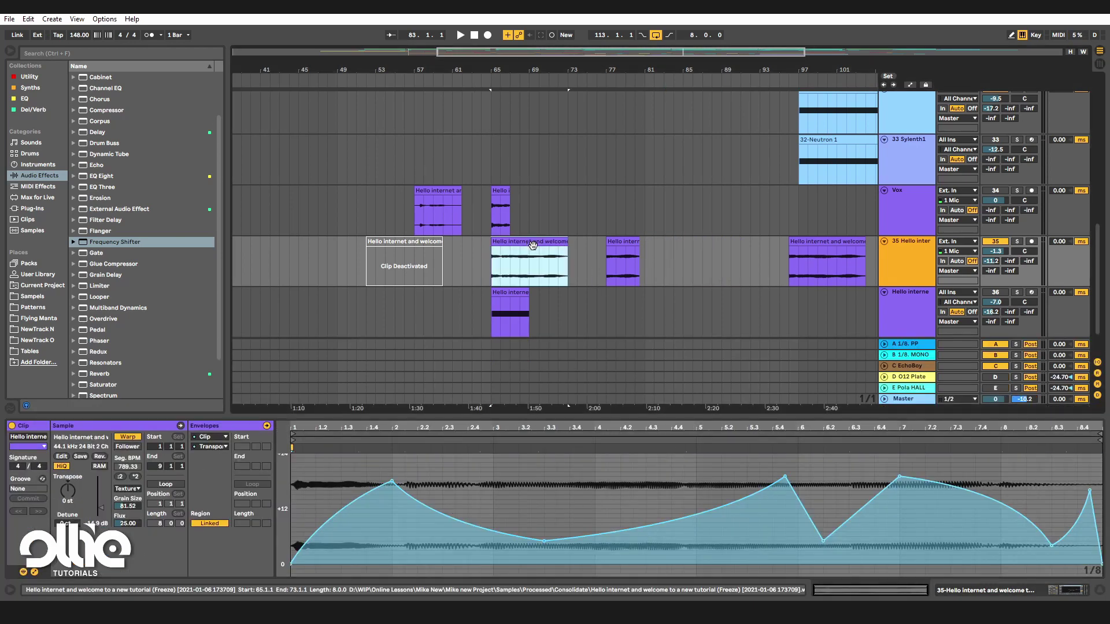
Copy track 35's bar 65 clip to bar 42 and clear the original's transpose envelope points from 1.2.1 onward.
{"action": "left_click", "coordinate": [269, 241]}
{"action": "key", "text": "ctrl+v"}
{"action": "left_click", "coordinate": [529, 246]}
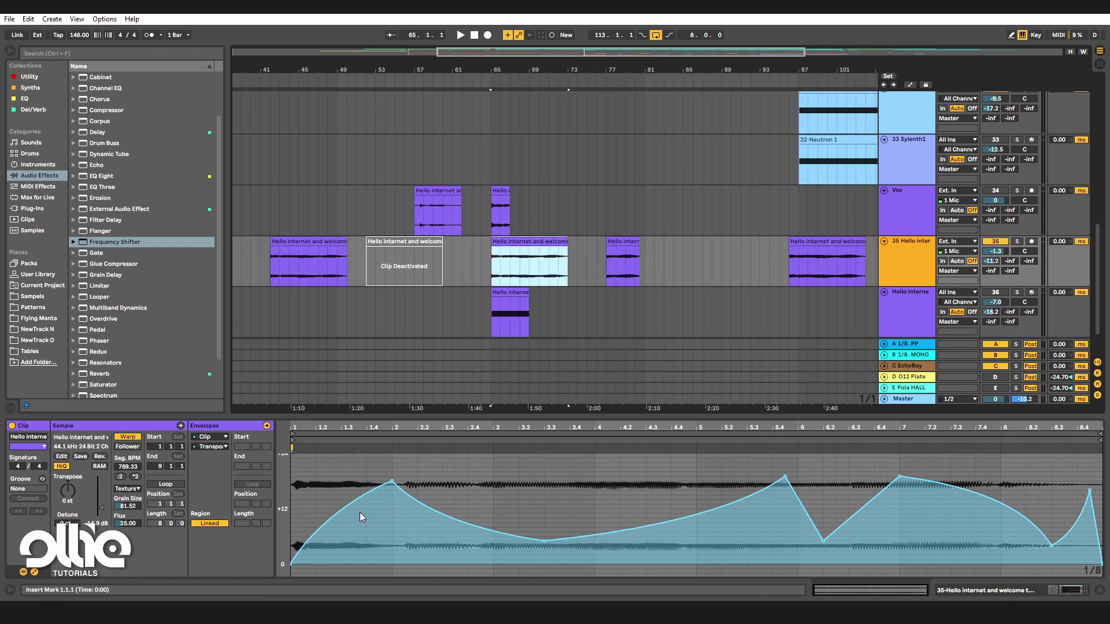
{"action": "left_click_drag", "start_coordinate": [317, 512], "coordinate": [1104, 489]}
{"action": "key", "text": "Delete"}
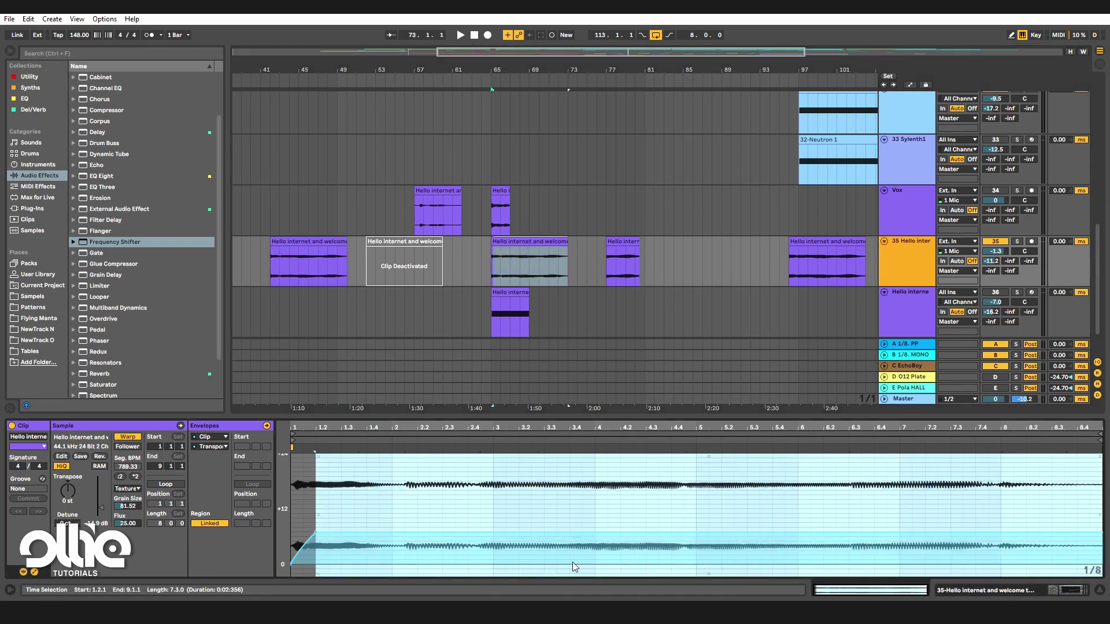
{"action": "left_click", "coordinate": [494, 550]}
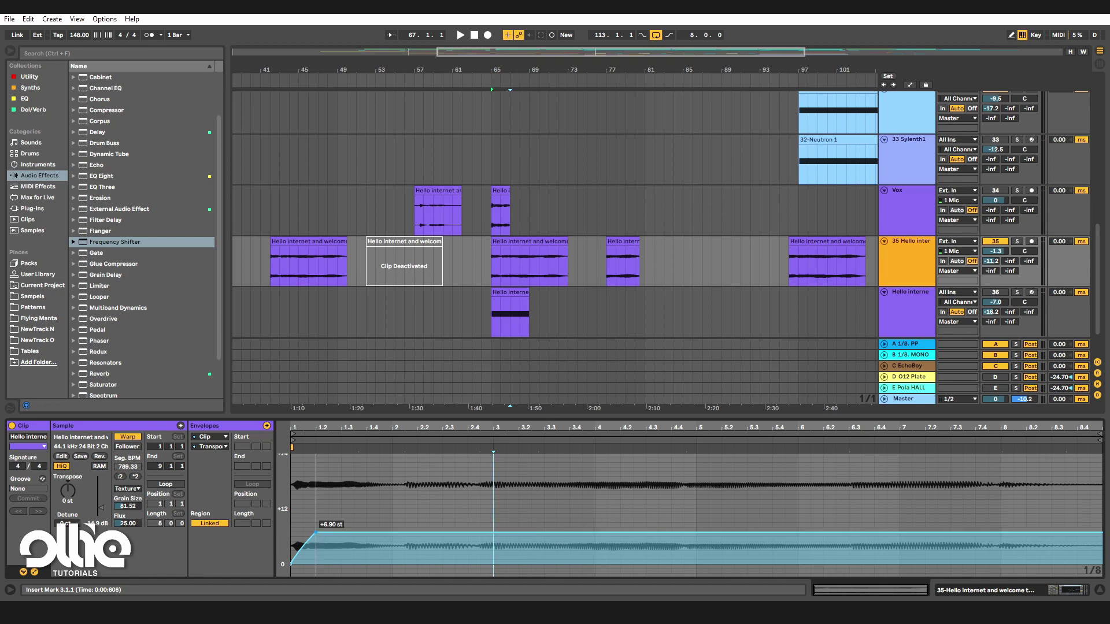
Draw the bar 65 clip's transpose envelope rising to bar 5, dropping to about +8 st, and climbing to +23 st near the end.
{"action": "left_click_drag", "start_coordinate": [316, 530], "coordinate": [696, 482]}
{"action": "key", "text": "space"}
{"action": "double_click", "coordinate": [717, 526]}
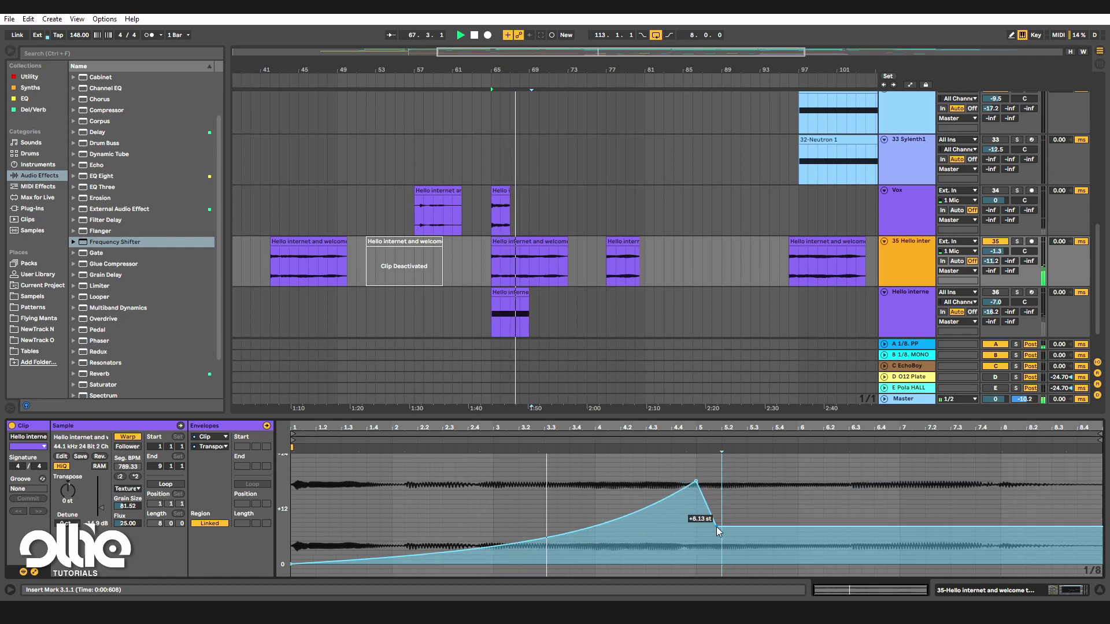
{"action": "left_click_drag", "start_coordinate": [718, 527], "coordinate": [696, 527]}
{"action": "left_click_drag", "start_coordinate": [1077, 526], "coordinate": [1077, 462]}
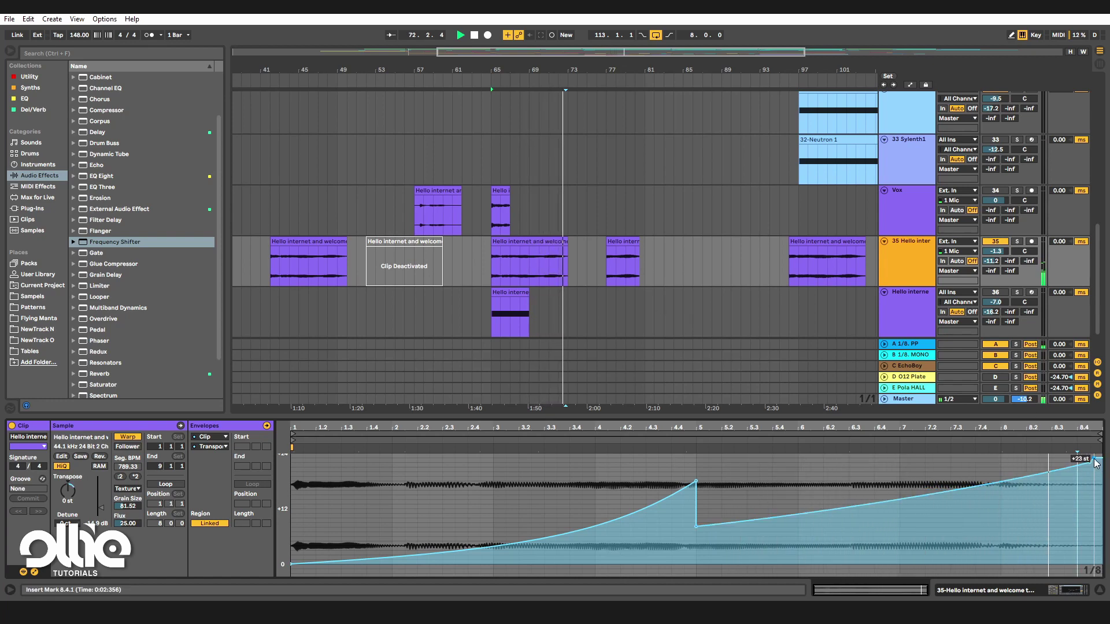
Solo track 35 and bend the first transpose ramp upward into a convex curve during playback.
{"action": "key", "text": "space"}
{"action": "key", "text": "space"}
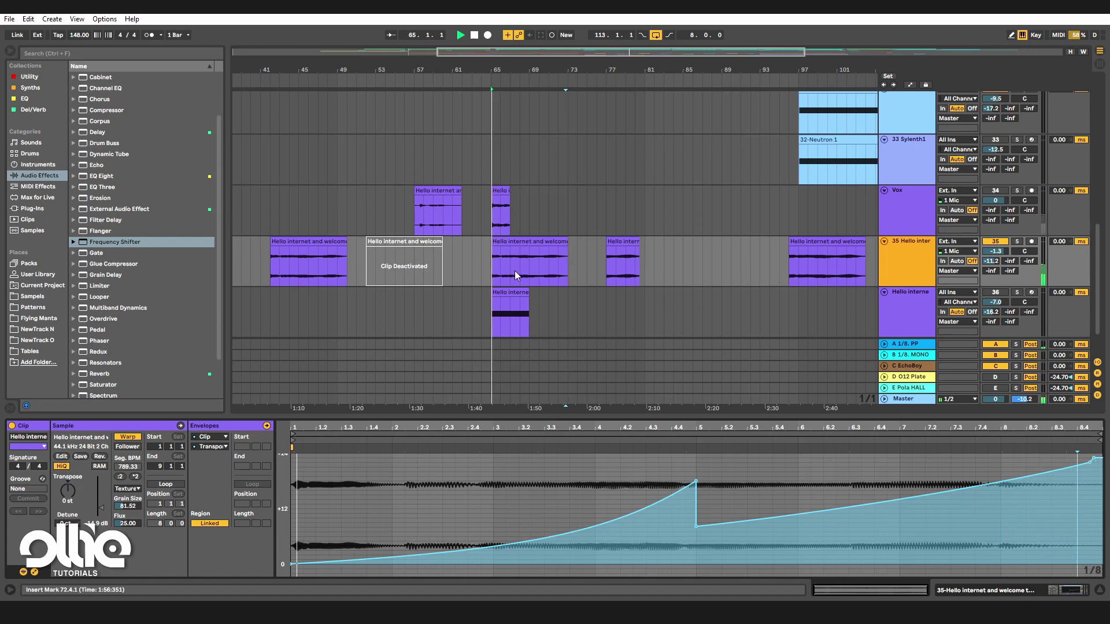
{"action": "left_click", "coordinate": [1017, 242]}
{"action": "left_click_drag", "start_coordinate": [480, 548], "coordinate": [481, 512]}
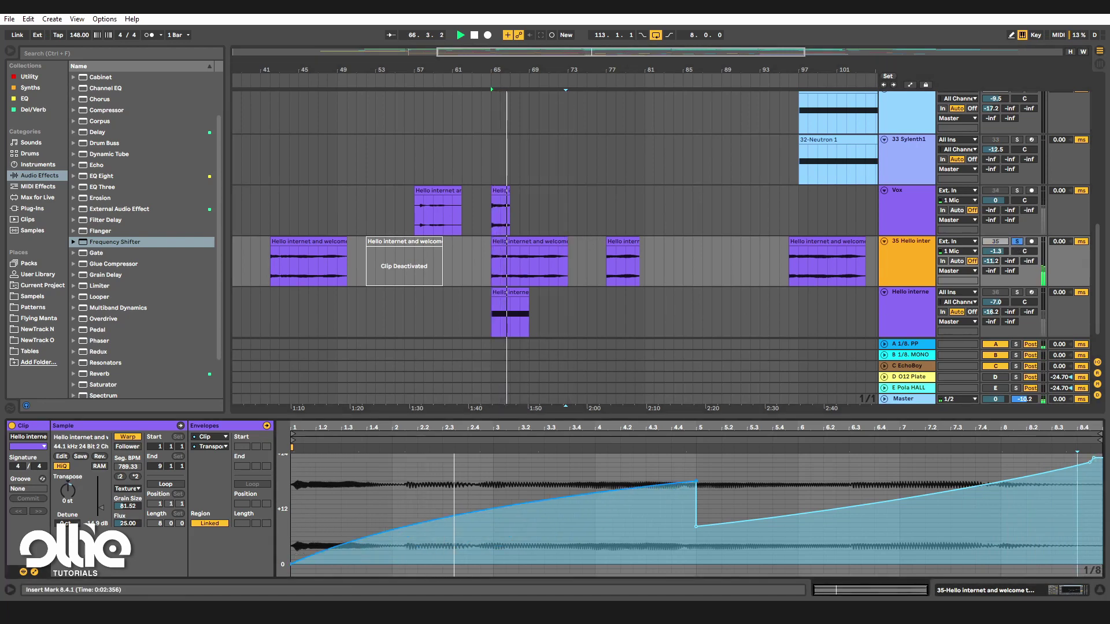
{"action": "key", "text": "space"}
{"action": "key", "text": "space"}
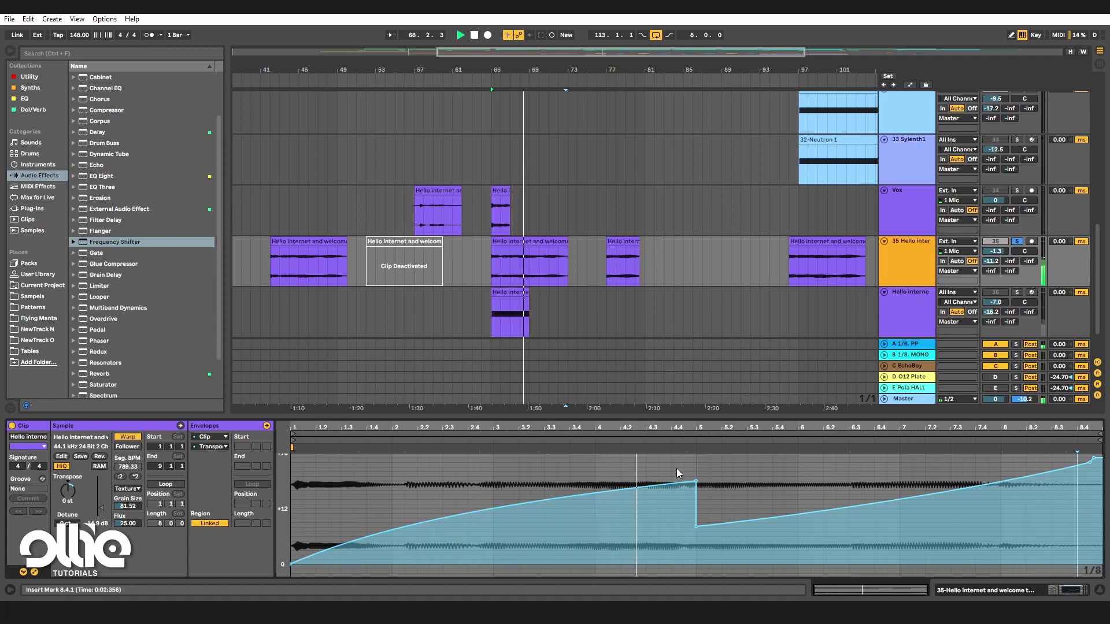
Unsolo track 35 and play its bar 65 clip within the mix.
{"action": "scroll", "coordinate": [676, 468], "scroll_direction": "up", "scroll_amount": 5}
{"action": "scroll", "coordinate": [730, 494], "scroll_direction": "down", "scroll_amount": 5}
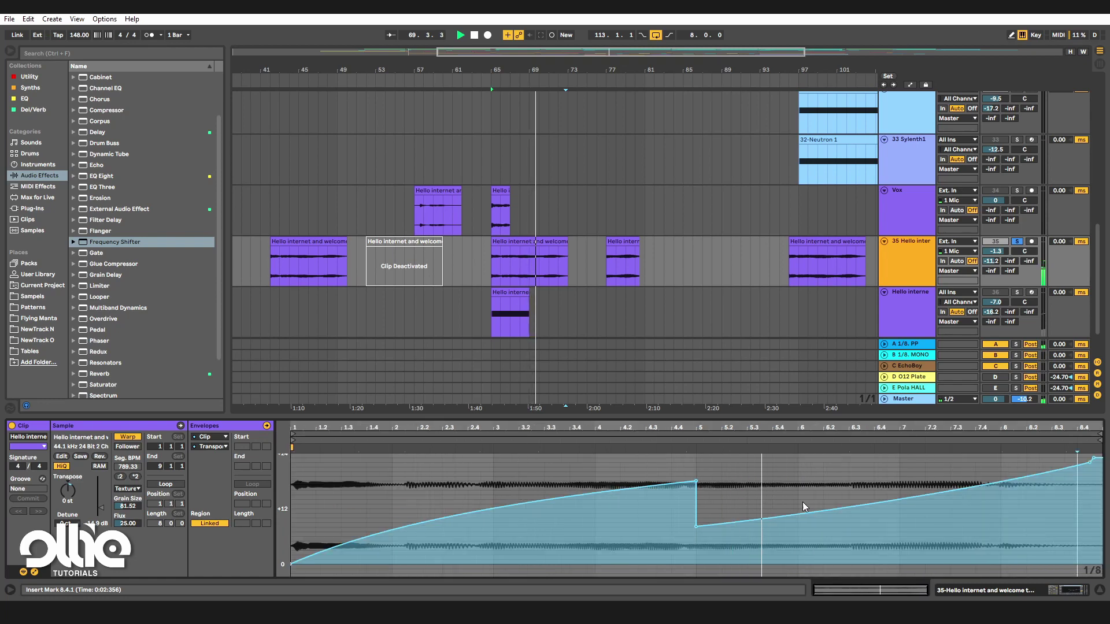
{"action": "left_click", "coordinate": [475, 248]}
{"action": "left_click", "coordinate": [506, 247]}
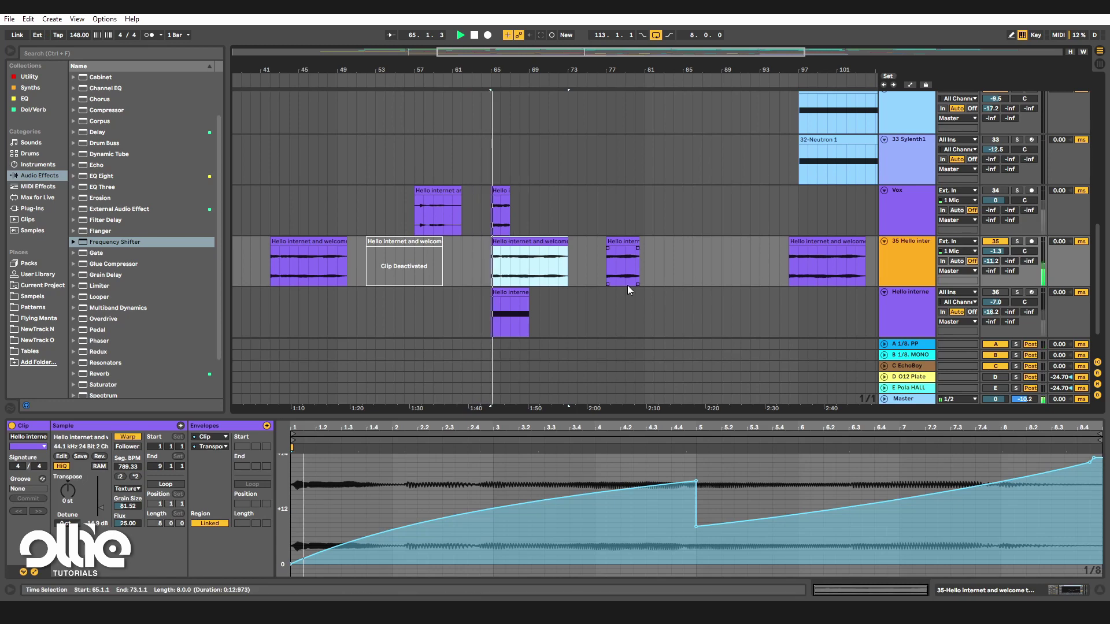
{"action": "scroll", "coordinate": [498, 262], "scroll_direction": "up", "scroll_amount": 5}
{"action": "scroll", "coordinate": [497, 263], "scroll_direction": "down", "scroll_amount": 5}
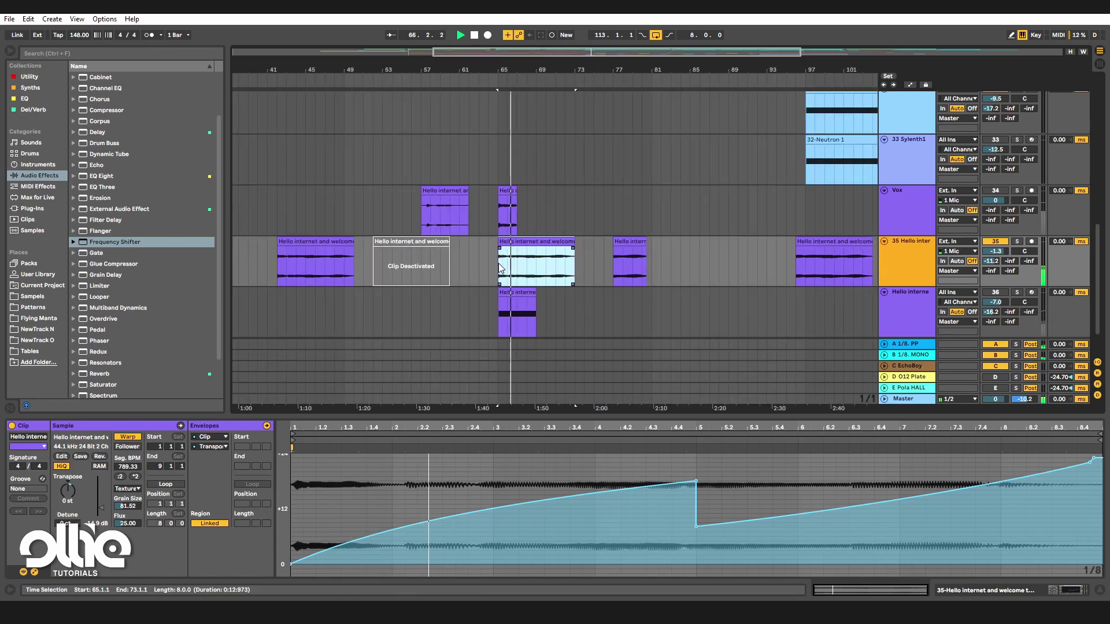
{"action": "scroll", "coordinate": [916, 251], "scroll_direction": "down", "scroll_amount": 1}
Fold the Hello interne track below track 35 and duplicate track 35.
{"action": "left_click", "coordinate": [884, 270]}
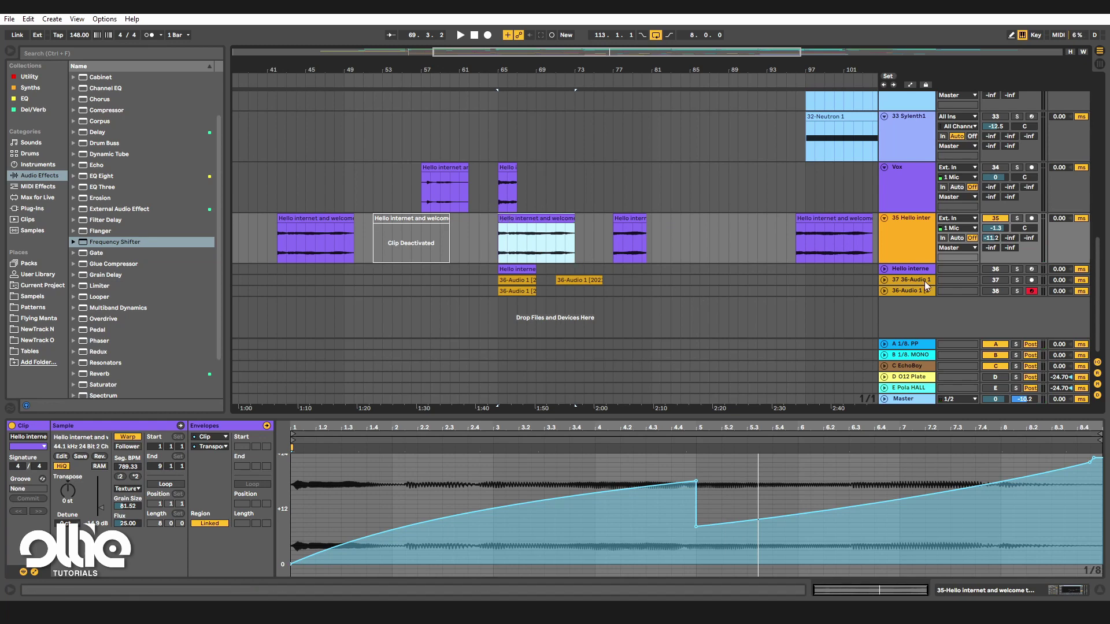
{"action": "left_click", "coordinate": [923, 241]}
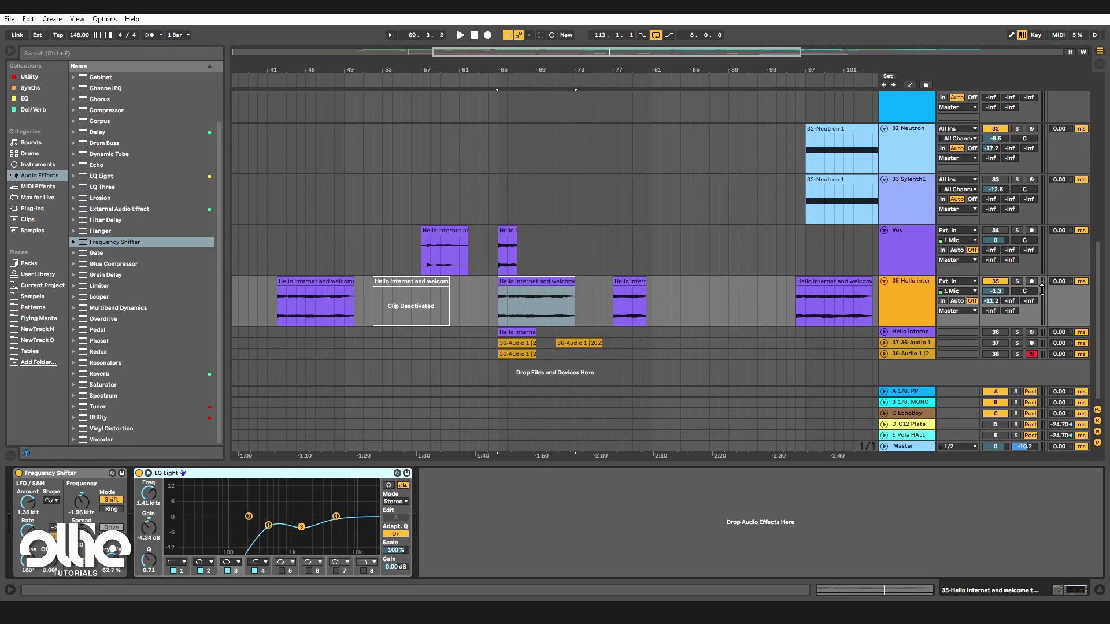
{"action": "right_click", "coordinate": [898, 299]}
{"action": "left_click", "coordinate": [730, 372]}
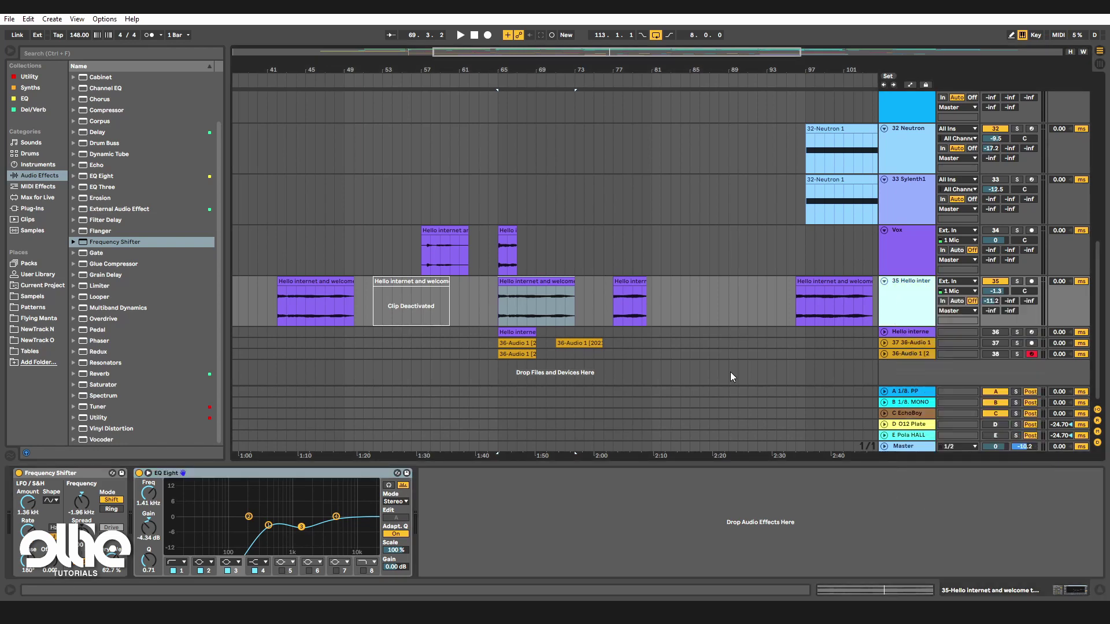
{"action": "key", "text": "ctrl+d"}
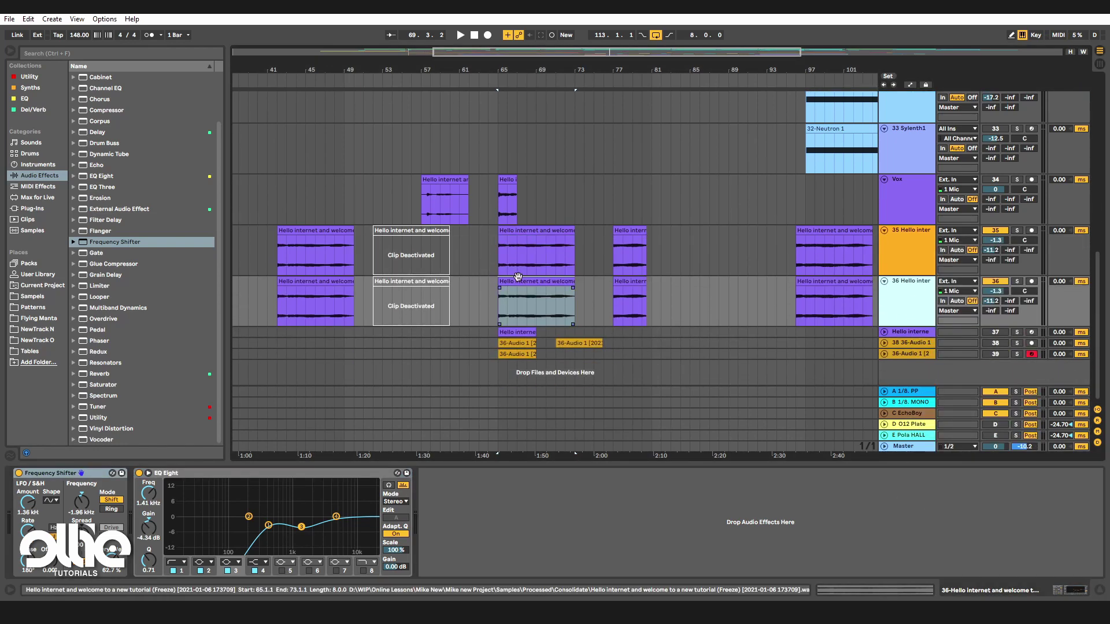
Delete every clip on duplicated track 36 except the bar 65 one, and remove the track's EQ Eight.
{"action": "left_click", "coordinate": [558, 283]}
{"action": "scroll", "coordinate": [408, 303], "scroll_direction": "down", "scroll_amount": 4}
{"action": "left_click_drag", "start_coordinate": [710, 290], "coordinate": [406, 293]}
{"action": "key", "text": "Delete"}
{"action": "key", "text": "Delete"}
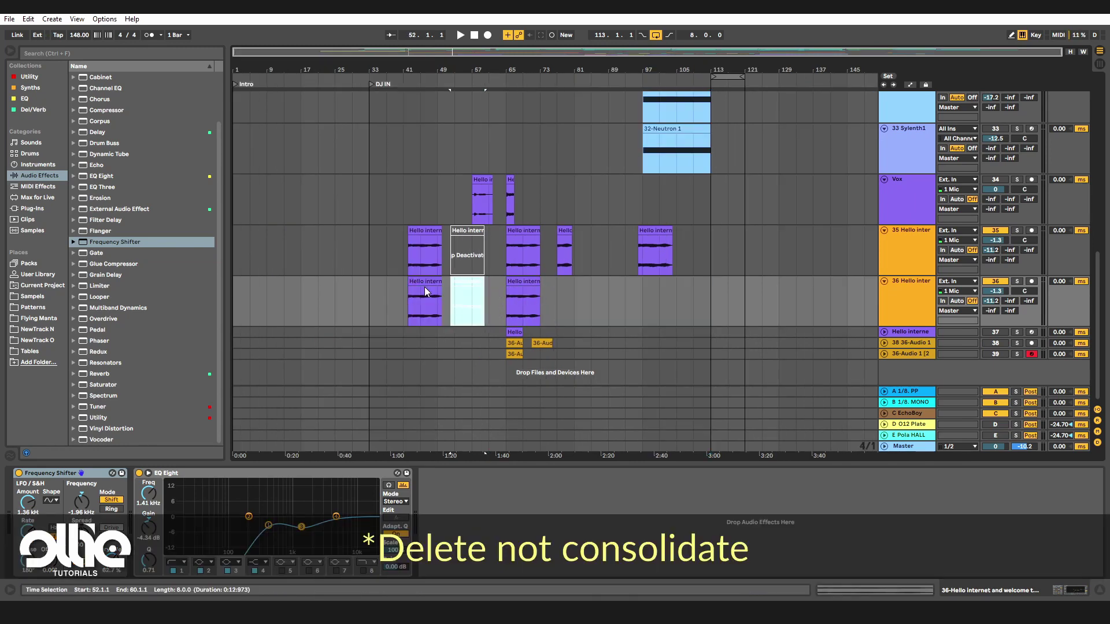
{"action": "left_click", "coordinate": [233, 479]}
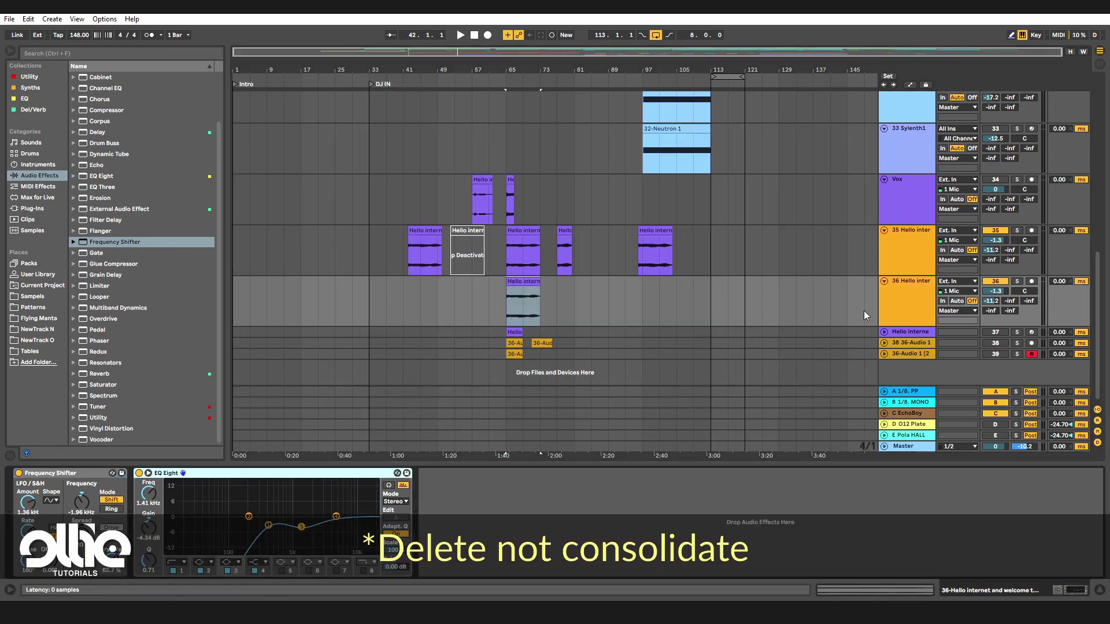
{"action": "key", "text": "Delete"}
Freeze and flatten track 36 to render its frequency-shifted clip as audio.
{"action": "right_click", "coordinate": [920, 301]}
{"action": "left_click", "coordinate": [954, 373]}
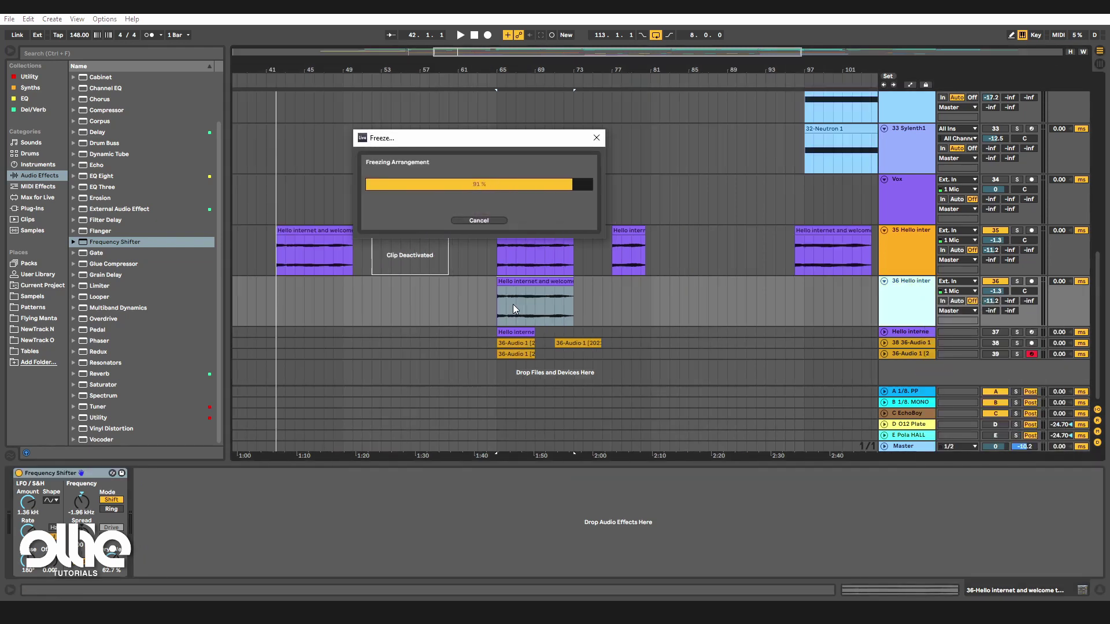
{"action": "right_click", "coordinate": [911, 289]}
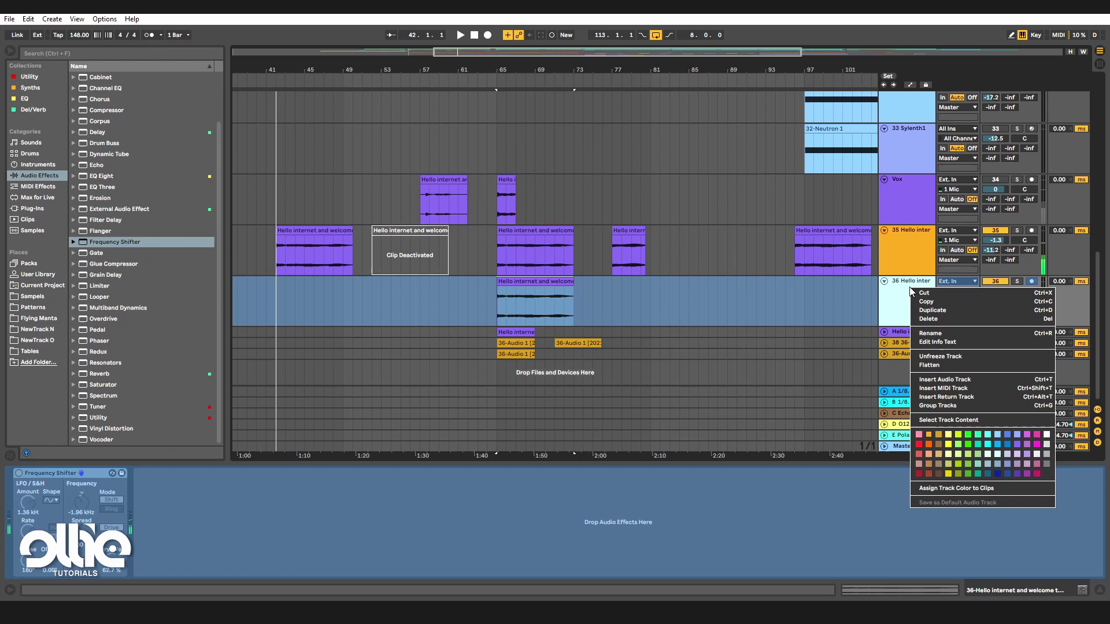
{"action": "left_click", "coordinate": [937, 365]}
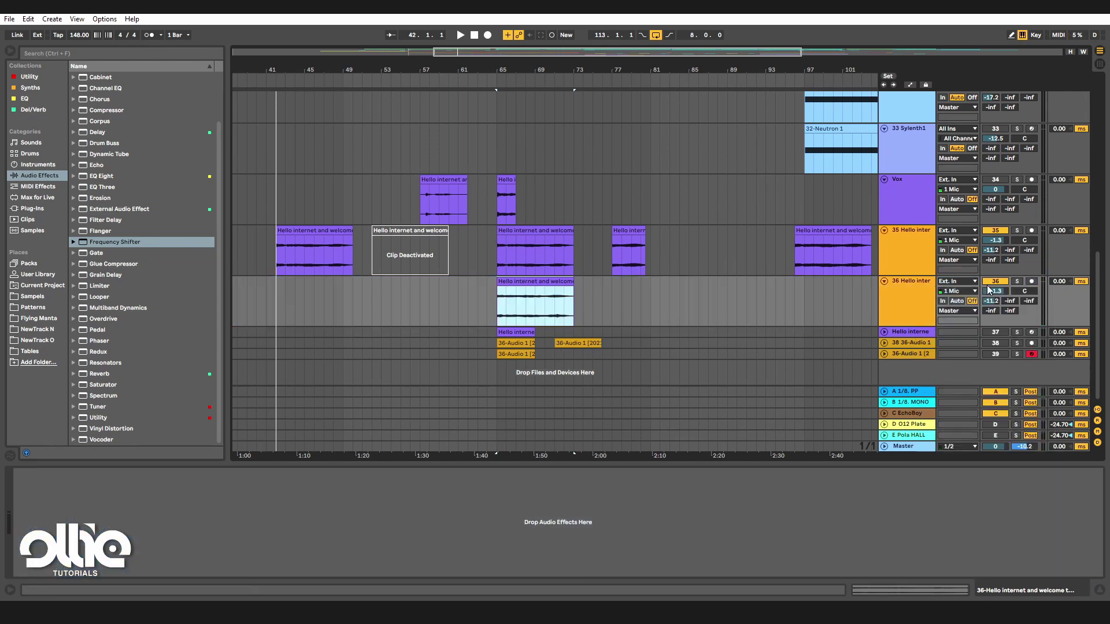
Solo track 36 and play its flattened clip from bar 65.
{"action": "left_click", "coordinate": [1017, 282]}
{"action": "key", "text": "space"}
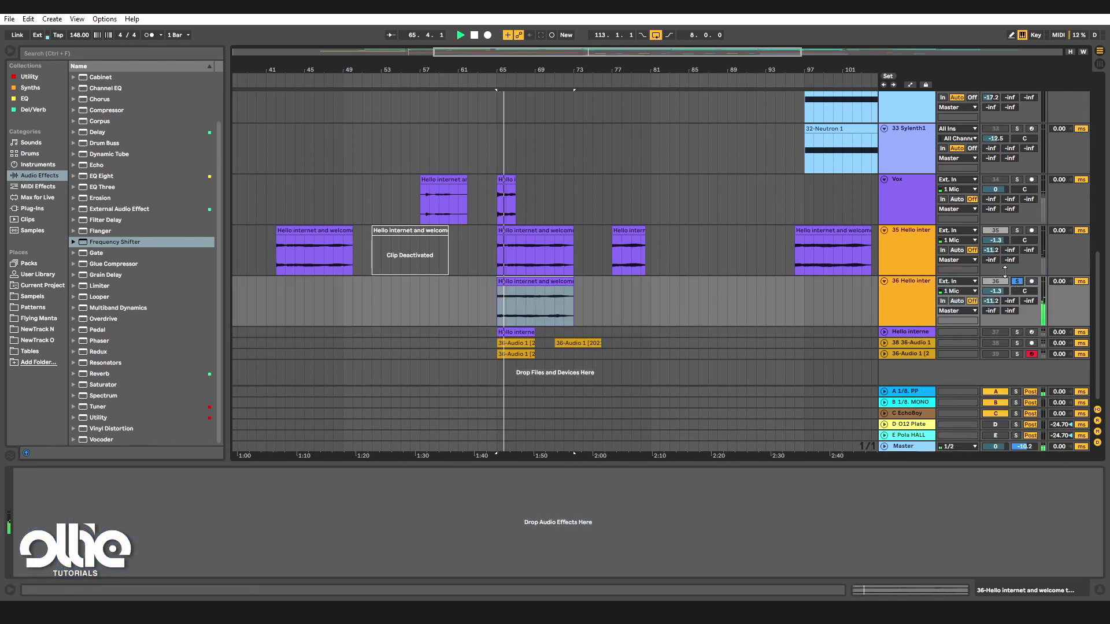
{"action": "left_click", "coordinate": [996, 231]}
{"action": "scroll", "coordinate": [515, 282], "scroll_direction": "up", "scroll_amount": 2}
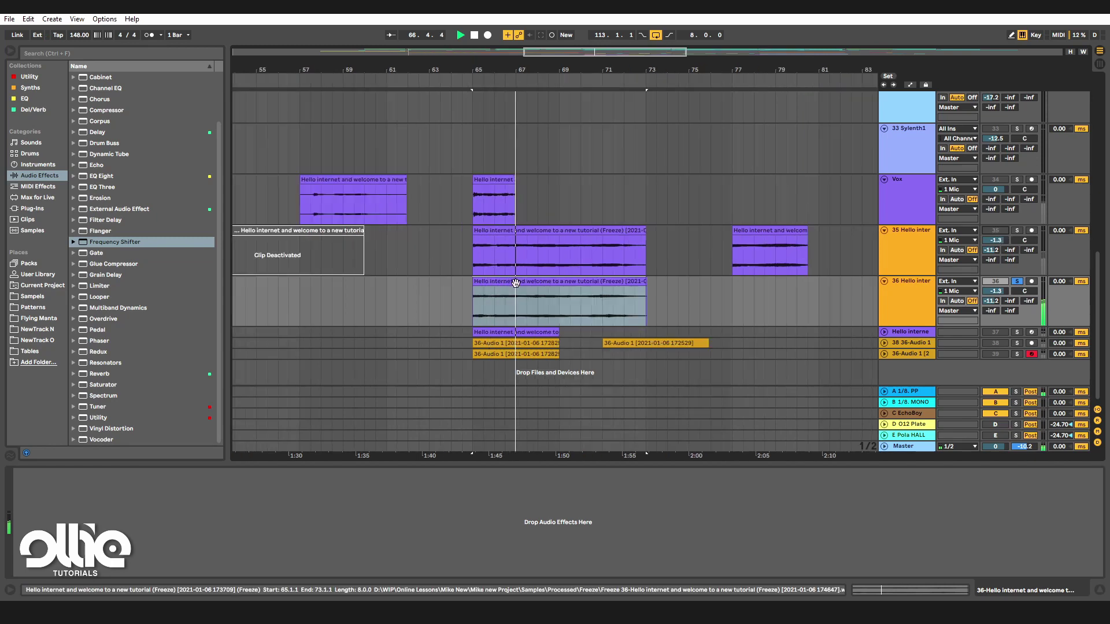
{"action": "scroll", "coordinate": [526, 282], "scroll_direction": "down", "scroll_amount": 2}
Add an EQ Eight to track 36 with a low cut at 255 Hz, and set send A to -12.8 dB.
{"action": "left_click", "coordinate": [27, 99]}
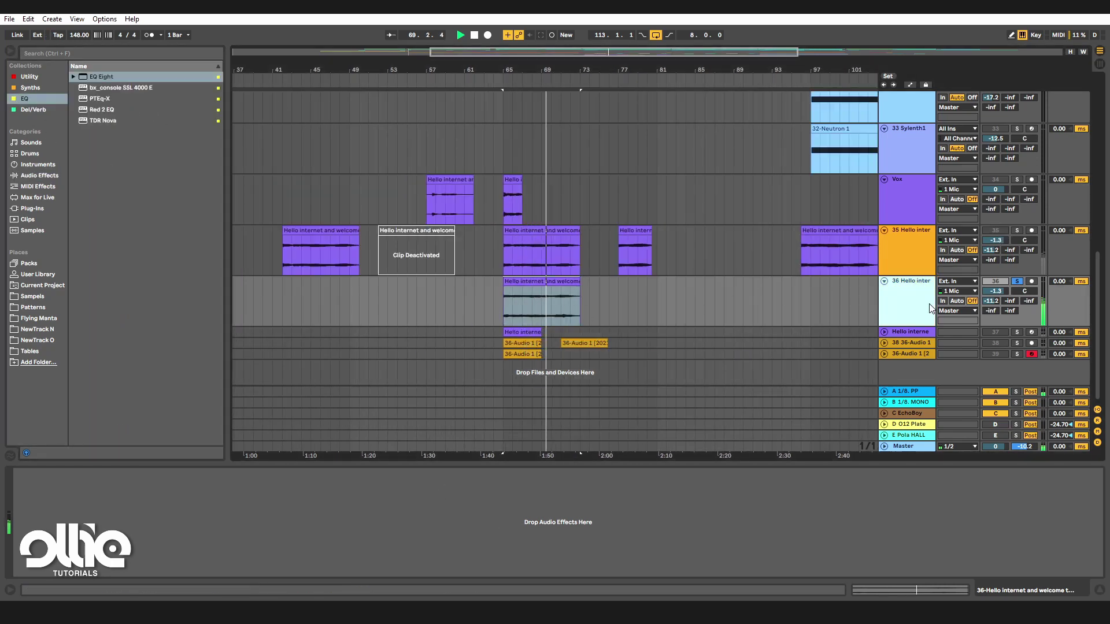
{"action": "double_click", "coordinate": [92, 78]}
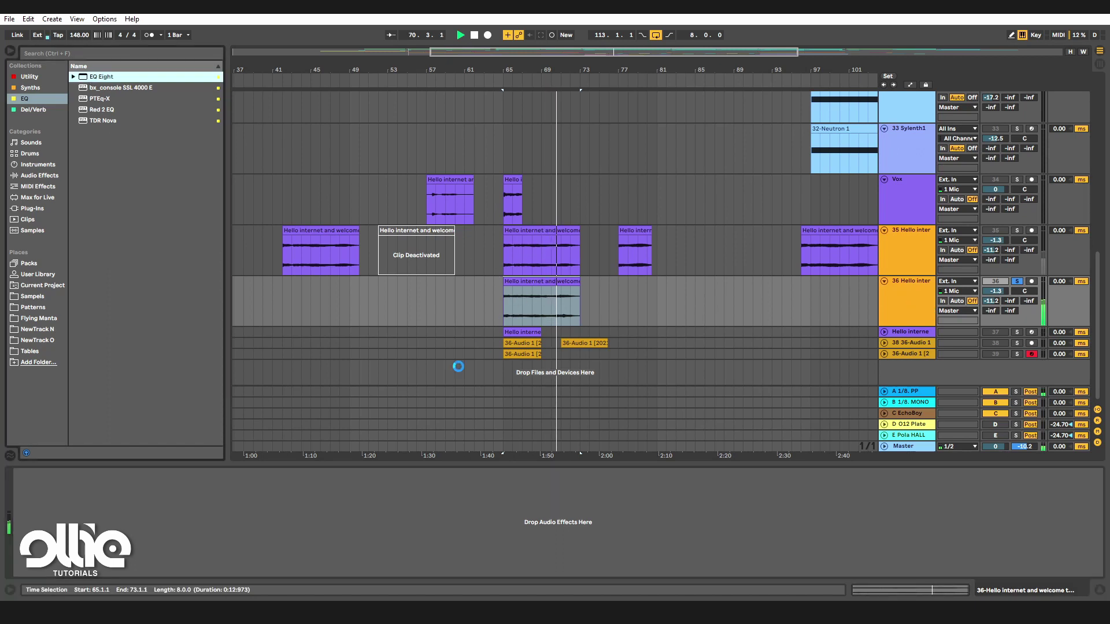
{"action": "left_click", "coordinate": [56, 561]}
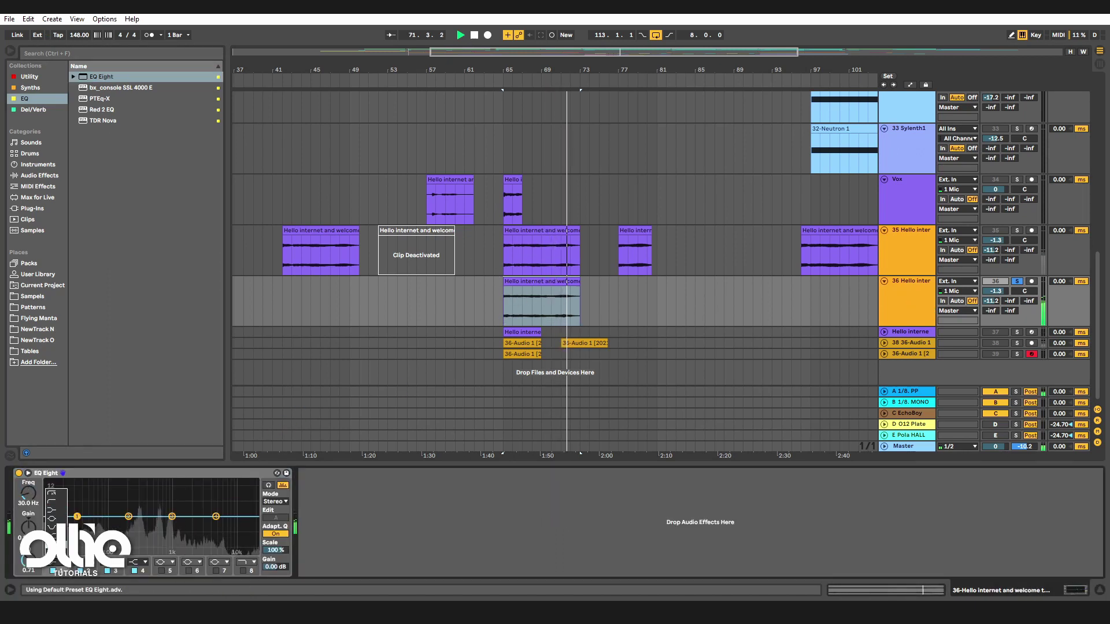
{"action": "left_click", "coordinate": [53, 501]}
{"action": "left_click_drag", "start_coordinate": [29, 502], "coordinate": [29, 475]}
{"action": "left_click_drag", "start_coordinate": [991, 301], "coordinate": [990, 310]}
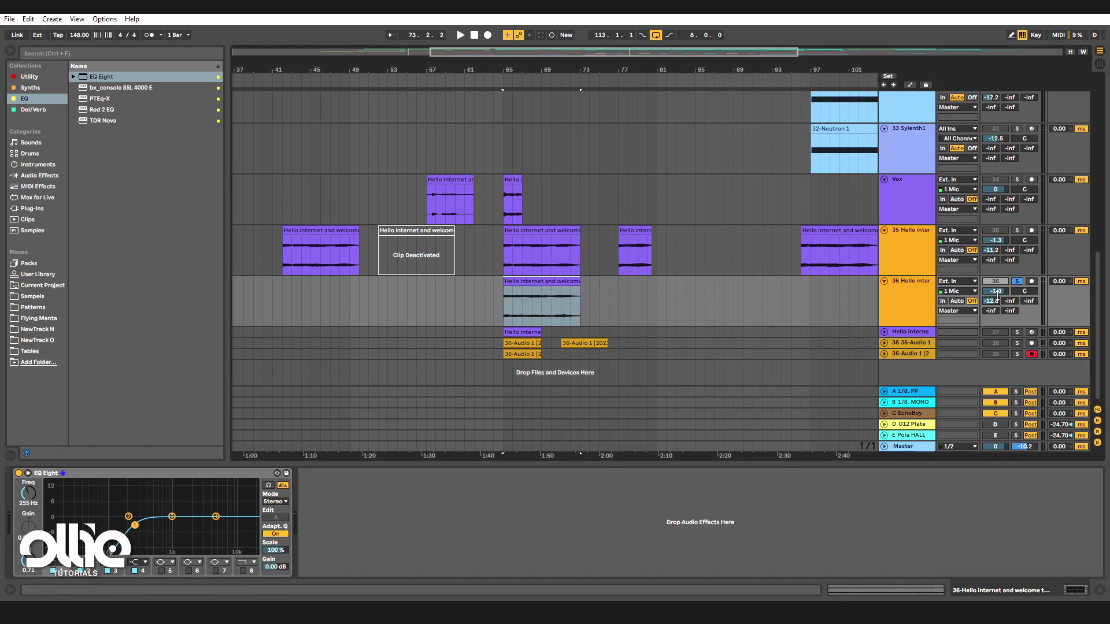
{"action": "scroll", "coordinate": [520, 289], "scroll_direction": "up", "scroll_amount": 5}
{"action": "scroll", "coordinate": [519, 289], "scroll_direction": "down", "scroll_amount": 5}
Copy track 36's bar 65 clip to bar 53 and raise the copy's clip gain.
{"action": "double_click", "coordinate": [550, 282]}
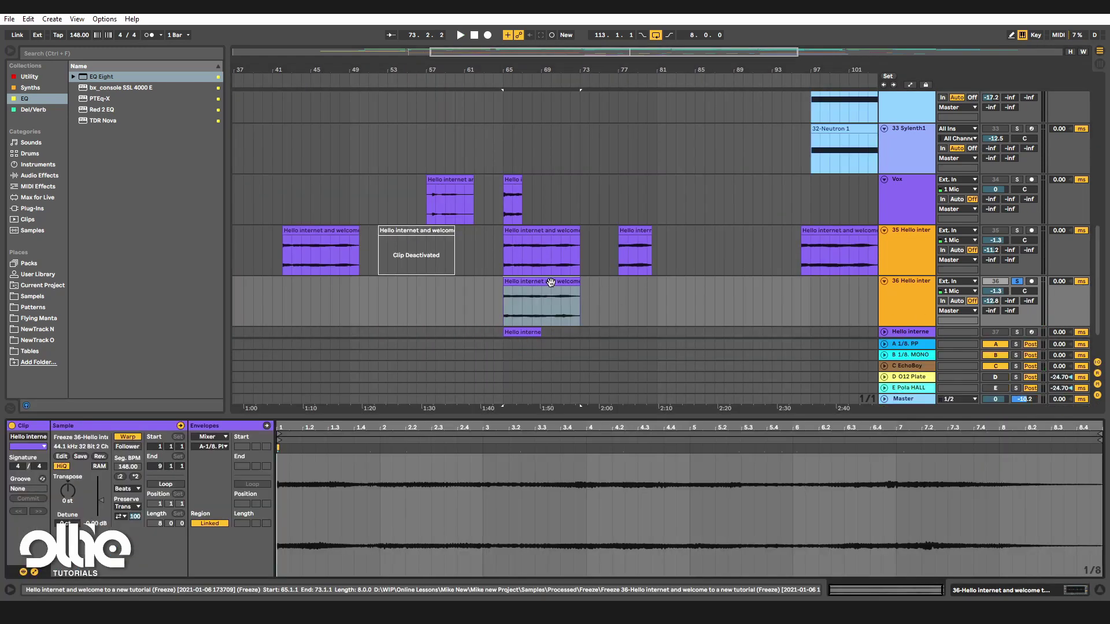
{"action": "left_click_drag", "start_coordinate": [508, 314], "coordinate": [394, 314]}
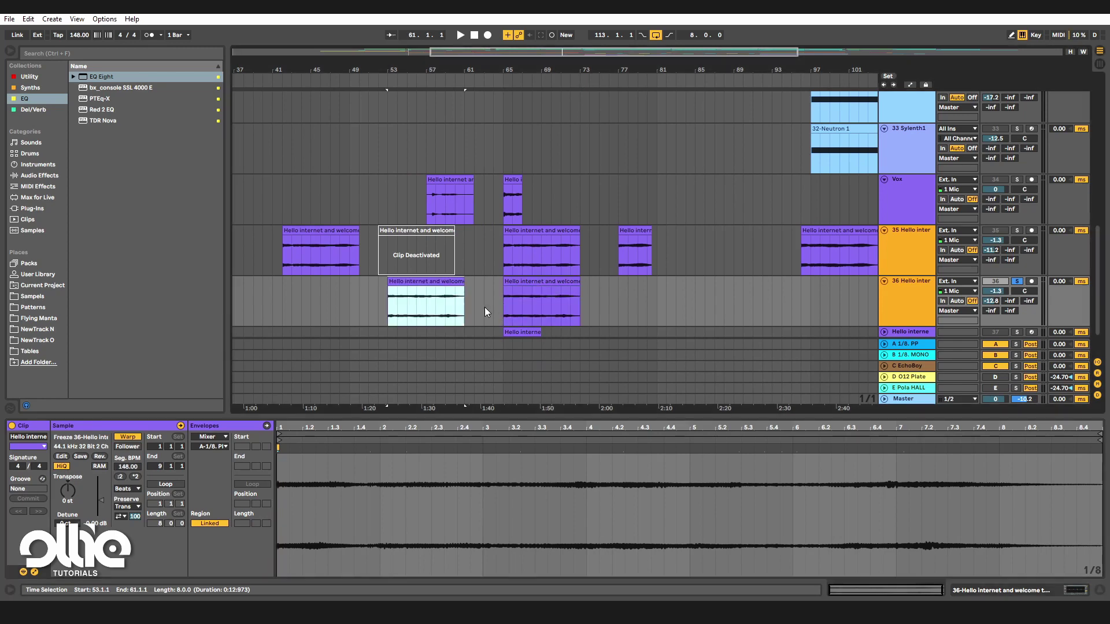
{"action": "left_click_drag", "start_coordinate": [99, 500], "coordinate": [100, 488]}
{"action": "scroll", "coordinate": [412, 310], "scroll_direction": "down", "scroll_amount": 1}
{"action": "scroll", "coordinate": [412, 311], "scroll_direction": "down", "scroll_amount": 1}
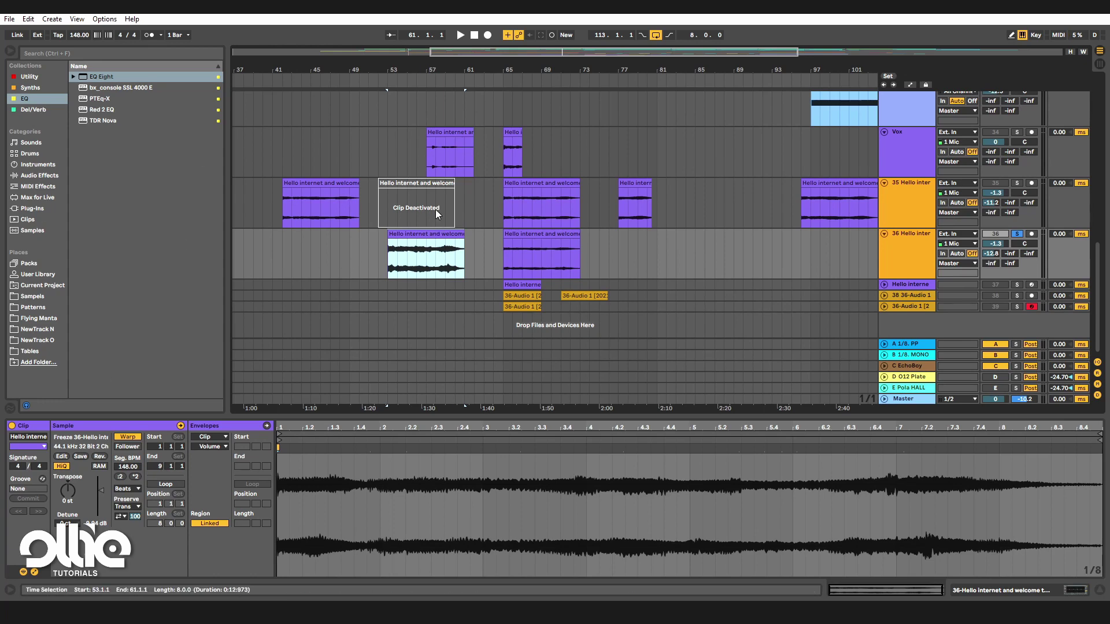
Consolidate track 36's bar 53 clip and, after playing it, lower the track's volume to -3.8 dB.
{"action": "key", "text": "ctrl+j"}
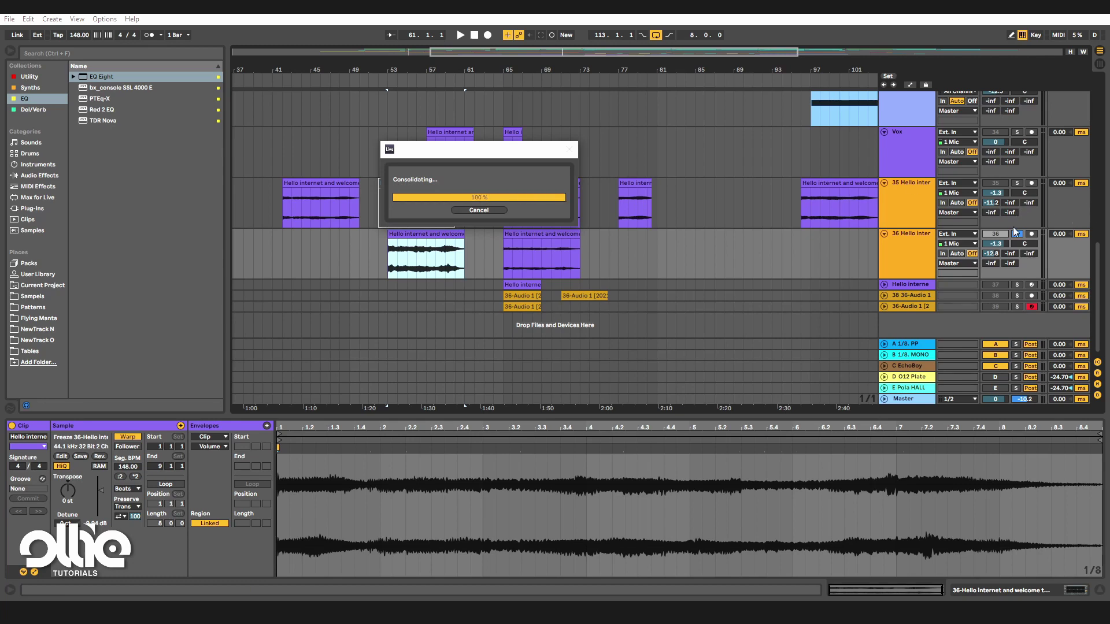
{"action": "key", "text": "space"}
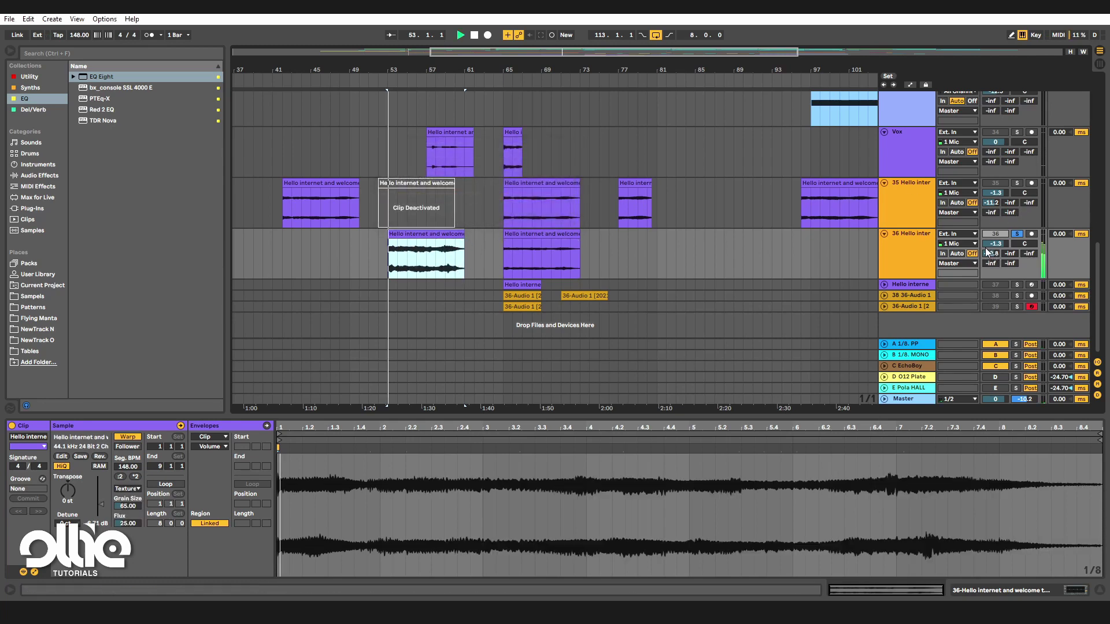
{"action": "scroll", "coordinate": [360, 238], "scroll_direction": "up", "scroll_amount": 5}
{"action": "scroll", "coordinate": [361, 238], "scroll_direction": "down", "scroll_amount": 5}
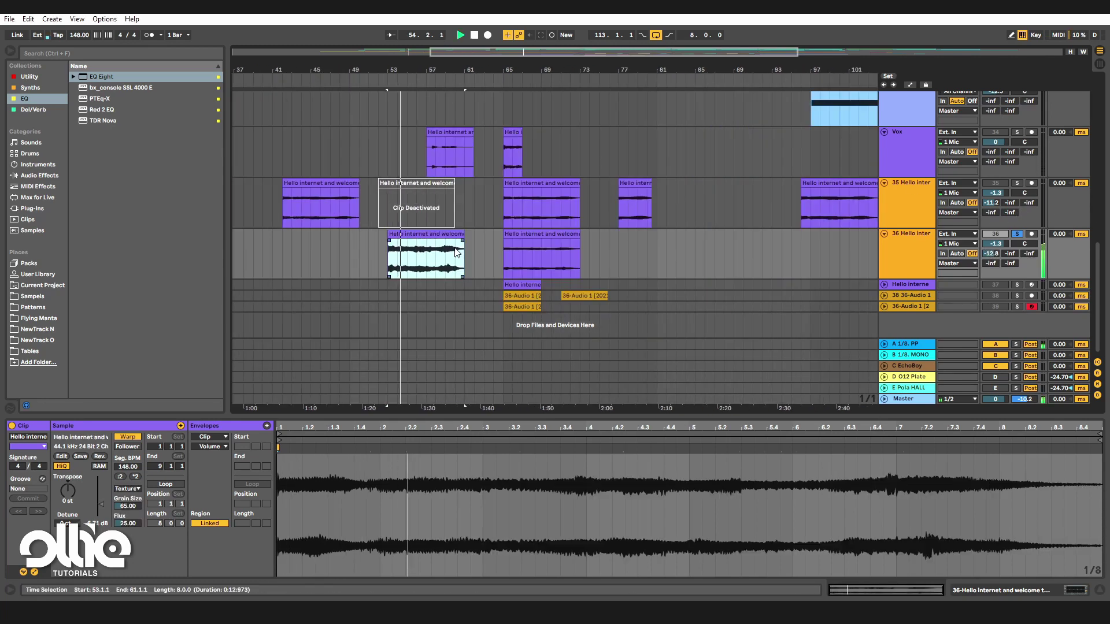
{"action": "key", "text": "space"}
{"action": "left_click_drag", "start_coordinate": [1001, 245], "coordinate": [1001, 260]}
{"action": "scroll", "coordinate": [526, 179], "scroll_direction": "up", "scroll_amount": 2}
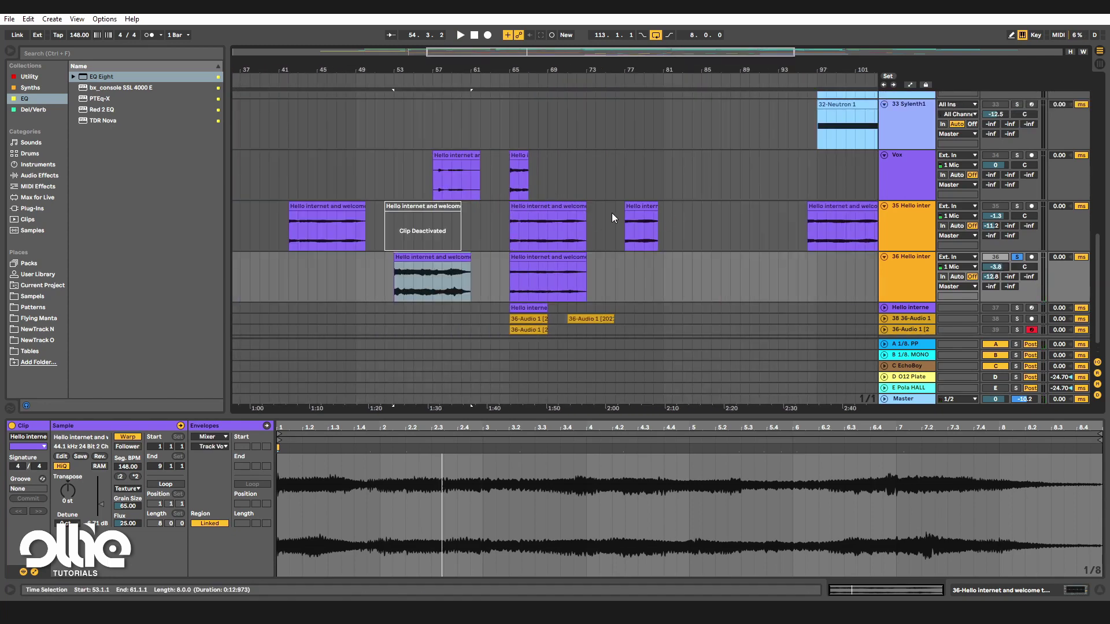
Copy the Vox track's two-bar clip at bar 65 to track 36 at about 45.3.1.
{"action": "left_click", "coordinate": [518, 155]}
{"action": "scroll", "coordinate": [518, 159], "scroll_direction": "up", "scroll_amount": 6}
{"action": "key", "text": "minus"}
{"action": "key", "text": "minus"}
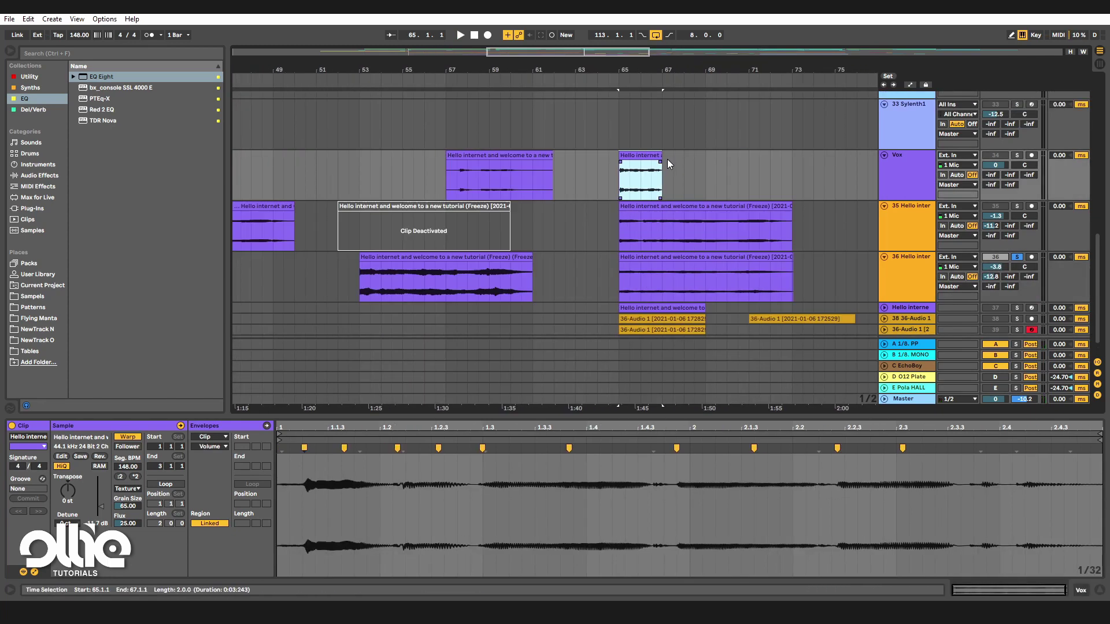
{"action": "scroll", "coordinate": [710, 224], "scroll_direction": "down", "scroll_amount": 3}
{"action": "scroll", "coordinate": [474, 267], "scroll_direction": "up", "scroll_amount": 3}
{"action": "left_click", "coordinate": [485, 274]}
{"action": "key", "text": "ctrl+v"}
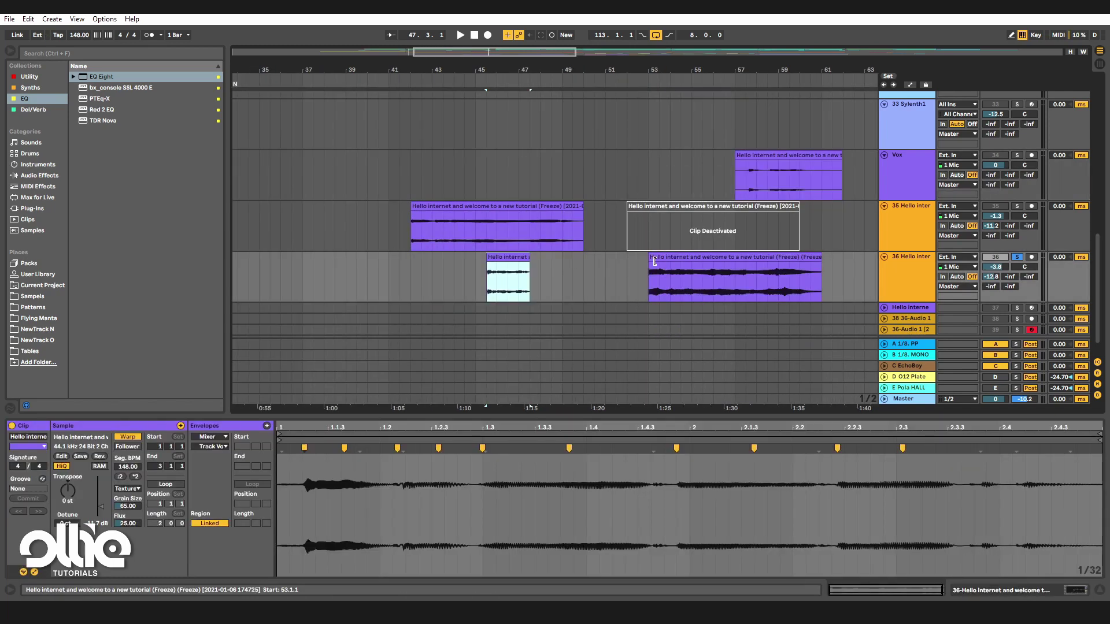
Move track 36's two-bar clip to 48.3.1.
{"action": "scroll", "coordinate": [507, 258], "scroll_direction": "up", "scroll_amount": 4}
{"action": "left_click_drag", "start_coordinate": [511, 259], "coordinate": [841, 259]}
{"action": "scroll", "coordinate": [515, 242], "scroll_direction": "down", "scroll_amount": 6}
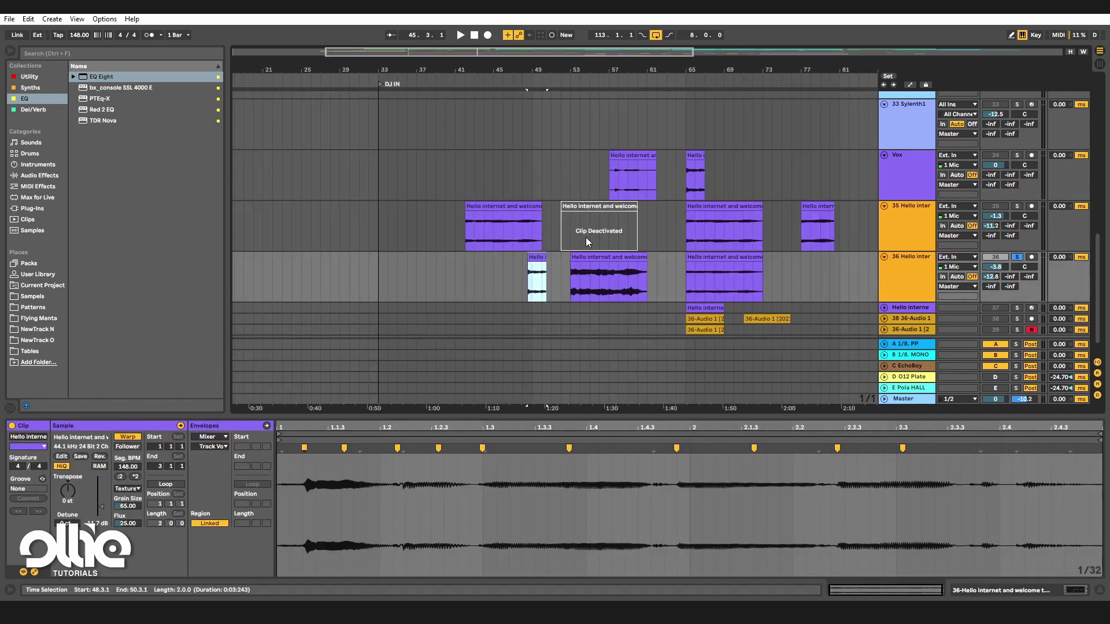
{"action": "scroll", "coordinate": [696, 243], "scroll_direction": "up", "scroll_amount": 3}
{"action": "scroll", "coordinate": [630, 257], "scroll_direction": "down", "scroll_amount": 2}
{"action": "scroll", "coordinate": [775, 247], "scroll_direction": "down", "scroll_amount": 3}
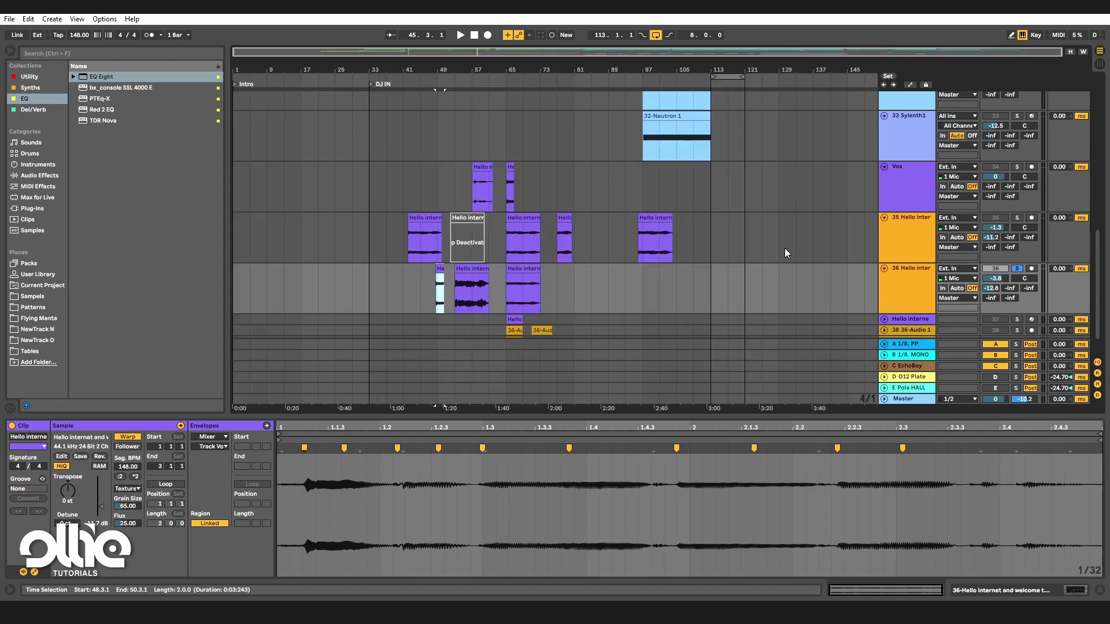
Solo track 35 and play its clip at bar 77.
{"action": "scroll", "coordinate": [626, 217], "scroll_direction": "up", "scroll_amount": 5}
{"action": "left_click", "coordinate": [397, 220]}
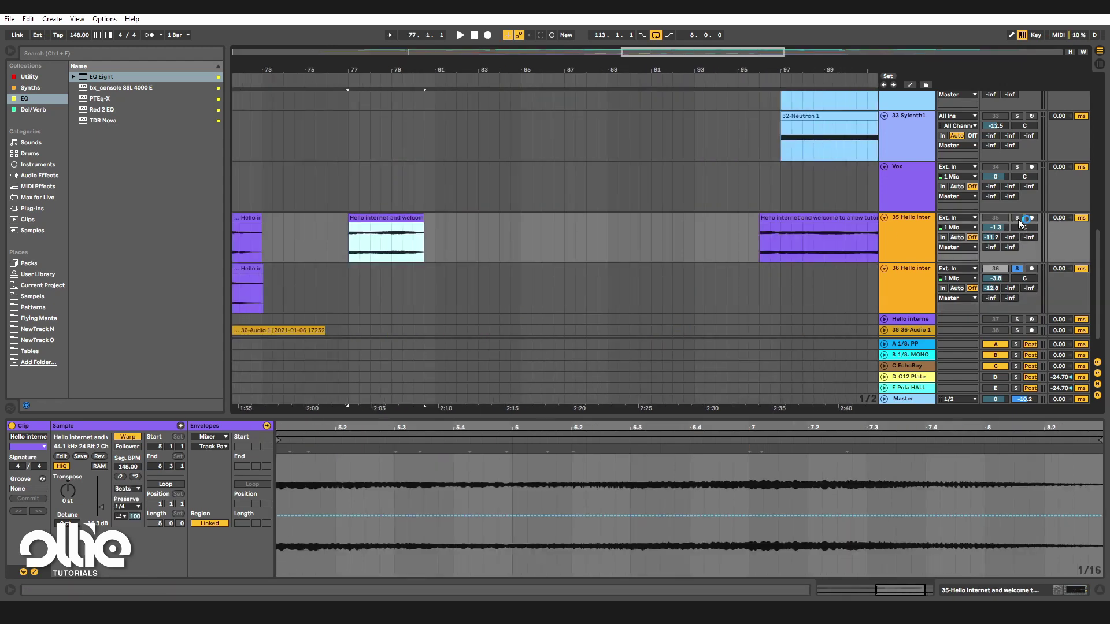
{"action": "left_click", "coordinate": [1018, 219]}
{"action": "key", "text": "space"}
{"action": "scroll", "coordinate": [698, 250], "scroll_direction": "down", "scroll_amount": 3}
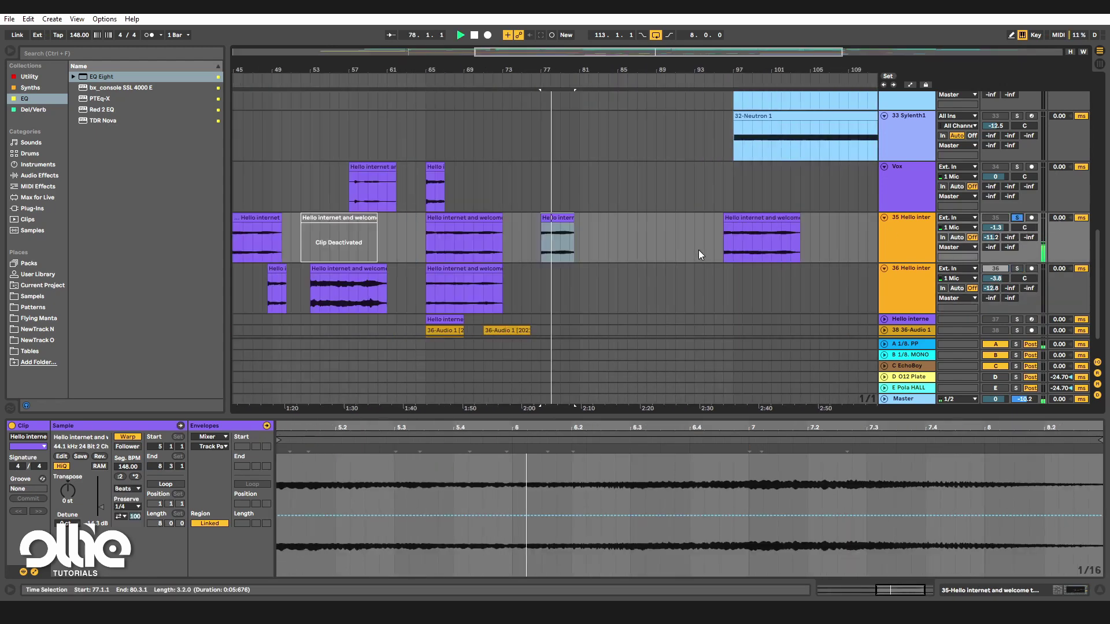
{"action": "key", "text": "space"}
{"action": "scroll", "coordinate": [699, 249], "scroll_direction": "down", "scroll_amount": 2}
Move track 36's two-bar clip from 48.3.1 to 49.1.1.
{"action": "scroll", "coordinate": [444, 281], "scroll_direction": "up", "scroll_amount": 8}
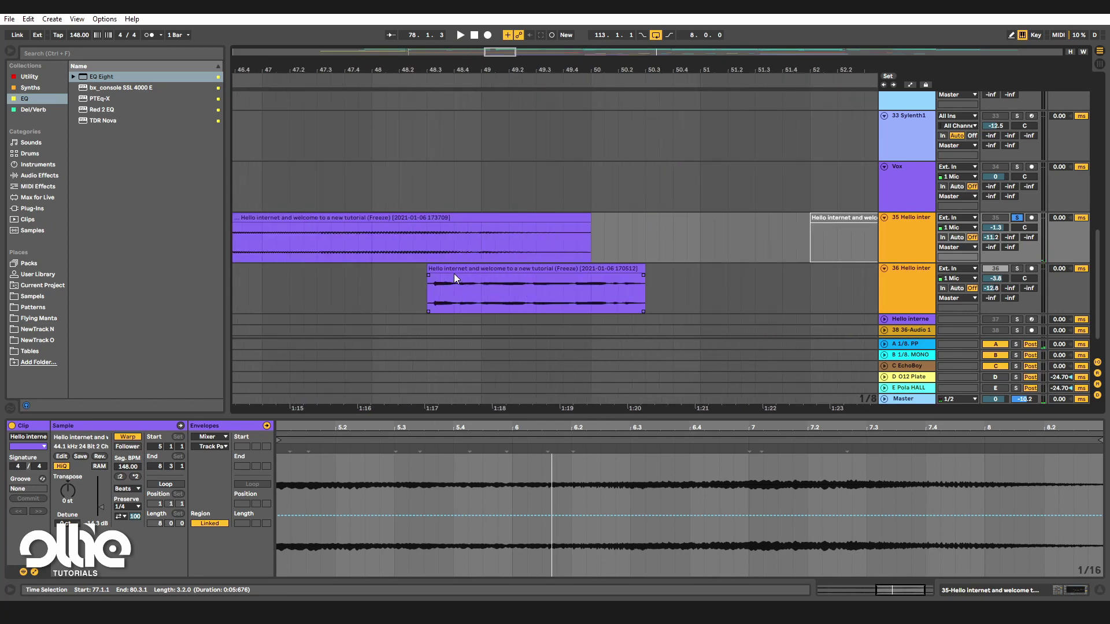
{"action": "left_click_drag", "start_coordinate": [453, 273], "coordinate": [508, 273]}
{"action": "scroll", "coordinate": [492, 302], "scroll_direction": "up", "scroll_amount": 5}
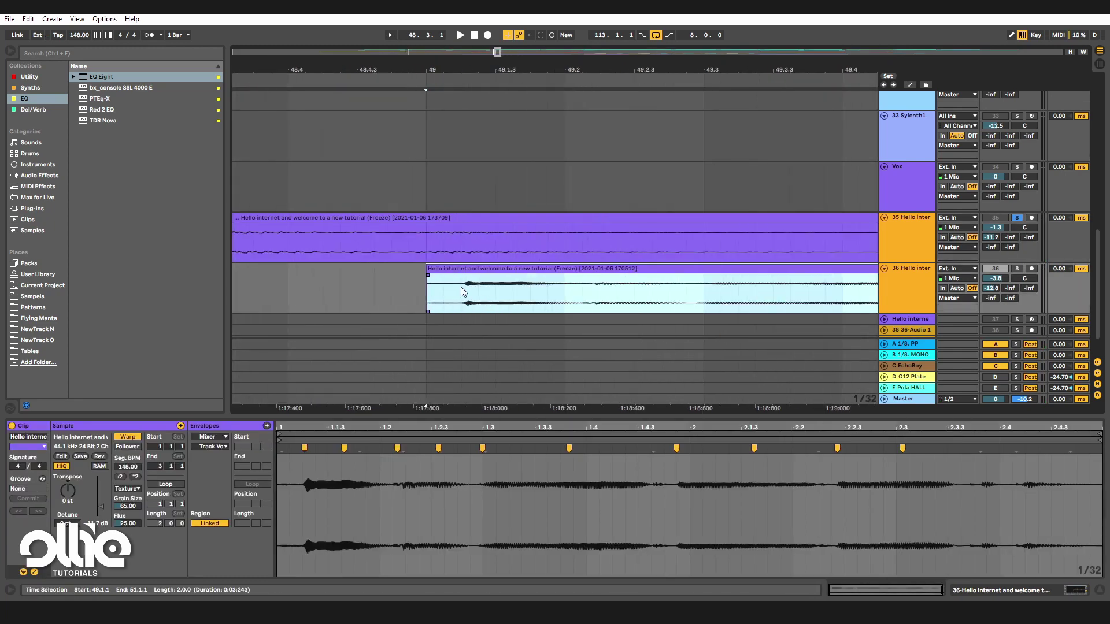
Cut the quiet gaps out of track 36's bar 49 clip, leaving only the separate vocal pieces.
{"action": "left_click_drag", "start_coordinate": [428, 270], "coordinate": [479, 270]}
{"action": "mouse_move", "coordinate": [561, 269]}
{"action": "left_mouse_down"}
{"action": "mouse_move", "coordinate": [508, 269]}
{"action": "mouse_move", "coordinate": [548, 297]}
{"action": "mouse_move", "coordinate": [547, 268]}
{"action": "mouse_move", "coordinate": [566, 298]}
{"action": "mouse_move", "coordinate": [532, 269]}
{"action": "mouse_move", "coordinate": [654, 297]}
{"action": "mouse_move", "coordinate": [555, 268]}
{"action": "left_mouse_up"}
{"action": "key", "text": "Delete"}
{"action": "double_click", "coordinate": [451, 300]}
{"action": "scroll", "coordinate": [511, 299], "scroll_direction": "right", "scroll_amount": 1}
{"action": "key", "text": "Delete"}
{"action": "scroll", "coordinate": [592, 297], "scroll_direction": "right", "scroll_amount": 2}
{"action": "key", "text": "Delete"}
{"action": "left_click_drag", "start_coordinate": [563, 297], "coordinate": [559, 269]}
{"action": "key", "text": "Delete"}
{"action": "key", "text": "Delete"}
{"action": "scroll", "coordinate": [624, 285], "scroll_direction": "left", "scroll_amount": 4}
Join the vocal pieces on track 36 from bar 49 with short crossfades at their boundaries.
{"action": "left_click", "coordinate": [368, 269], "text": "shift"}
{"action": "left_click", "coordinate": [368, 269]}
{"action": "scroll", "coordinate": [377, 279], "scroll_direction": "up", "scroll_amount": 3}
{"action": "left_click_drag", "start_coordinate": [377, 275], "coordinate": [394, 276]}
{"action": "left_click_drag", "start_coordinate": [534, 276], "coordinate": [536, 276]}
{"action": "scroll", "coordinate": [532, 278], "scroll_direction": "right", "scroll_amount": 6}
{"action": "scroll", "coordinate": [590, 277], "scroll_direction": "right", "scroll_amount": 3}
{"action": "left_click_drag", "start_coordinate": [630, 276], "coordinate": [650, 276]}
{"action": "scroll", "coordinate": [659, 276], "scroll_direction": "right", "scroll_amount": 3}
{"action": "left_click_drag", "start_coordinate": [672, 276], "coordinate": [683, 276]}
{"action": "scroll", "coordinate": [684, 281], "scroll_direction": "down", "scroll_amount": 5}
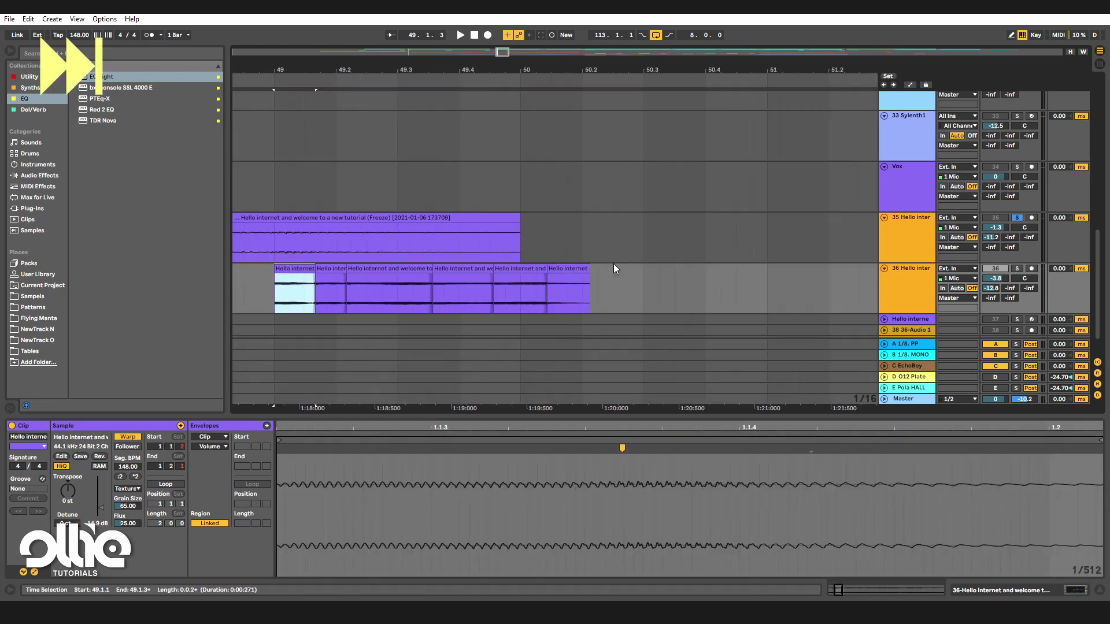
Consolidate the joined pieces on track 36, shorten the clip to end at bar 50, and consolidate it again.
{"action": "left_click_drag", "start_coordinate": [592, 289], "coordinate": [274, 289]}
{"action": "key", "text": "ctrl+j"}
{"action": "scroll", "coordinate": [386, 287], "scroll_direction": "left", "scroll_amount": 2}
{"action": "left_click_drag", "start_coordinate": [648, 269], "coordinate": [580, 271]}
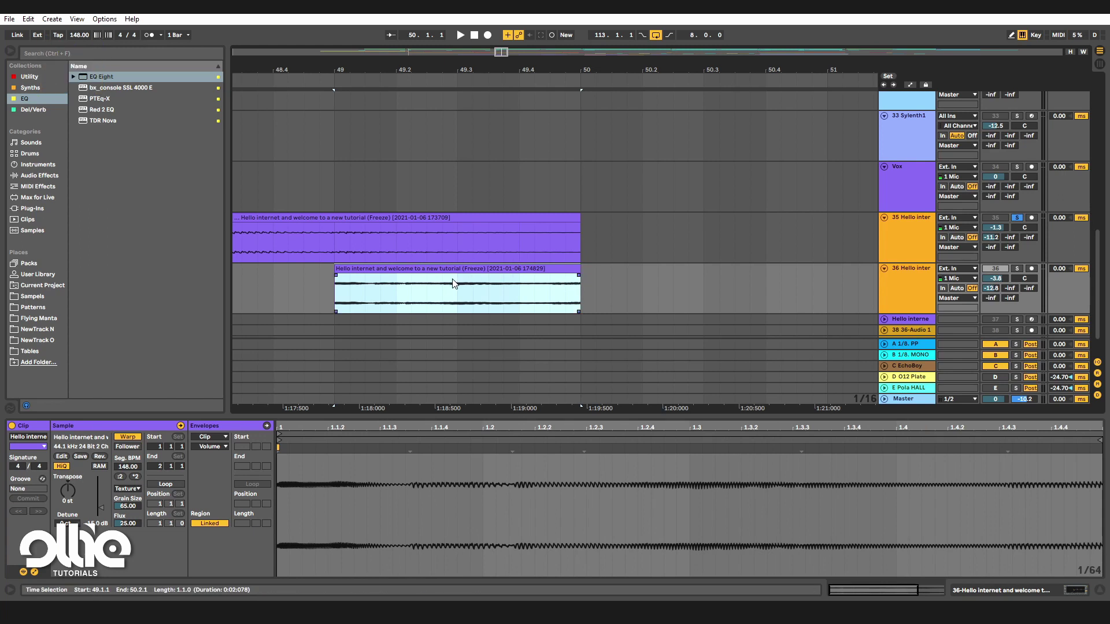
{"action": "key", "text": "ctrl+j"}
Solo track 36, play the one-bar clip at bar 49, and reset the track's send A to -inf.
{"action": "left_click", "coordinate": [1017, 269]}
{"action": "key", "text": "space"}
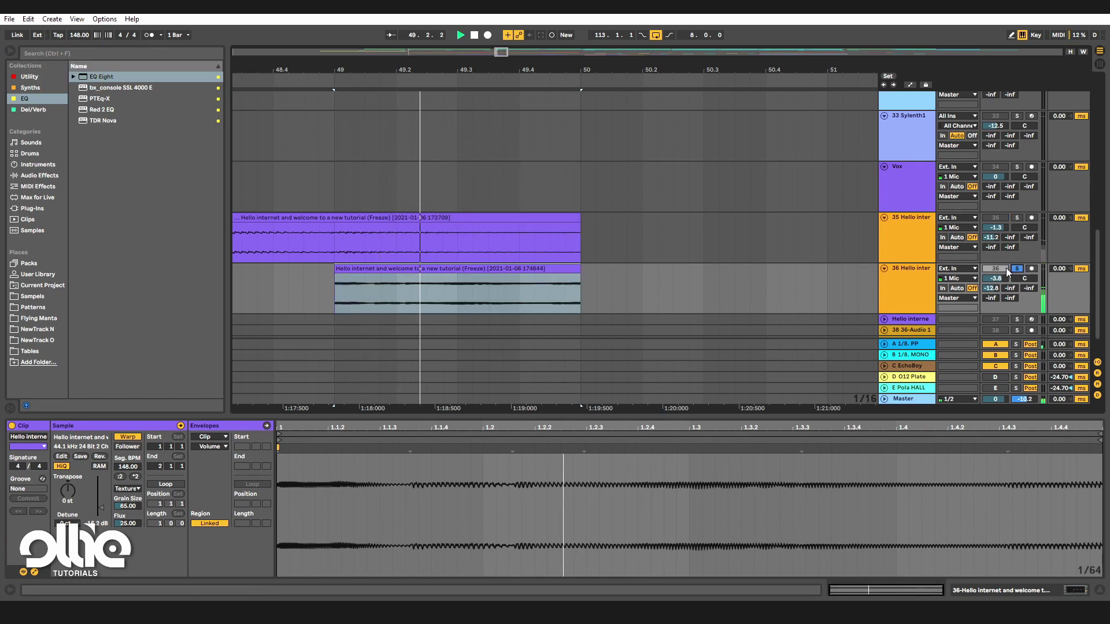
{"action": "double_click", "coordinate": [987, 289]}
{"action": "key", "text": "space"}
{"action": "key", "text": "space"}
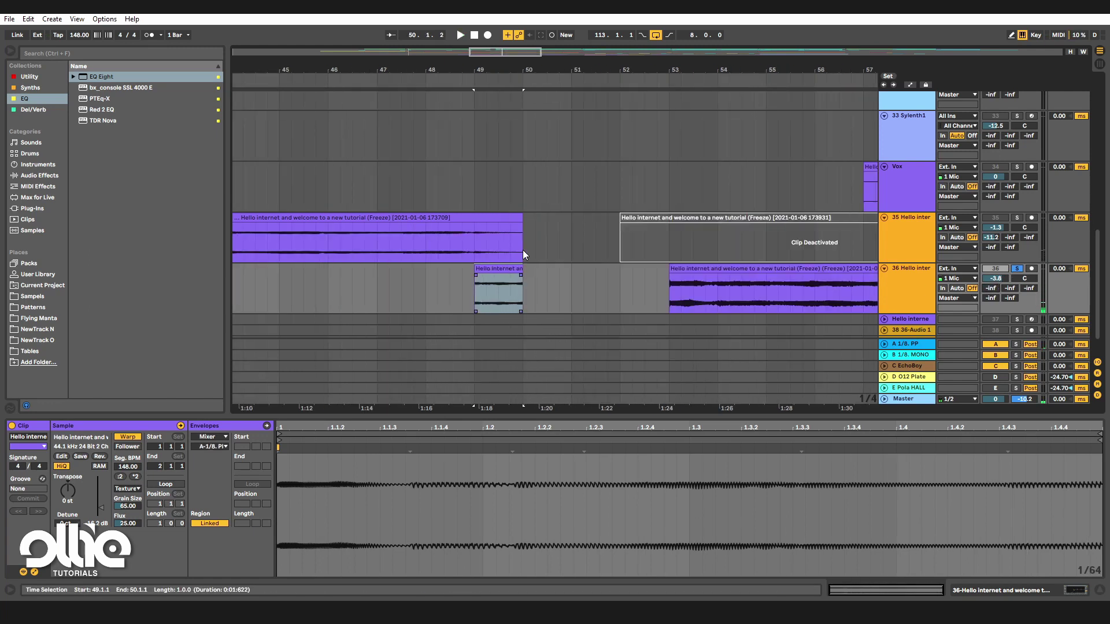
Insert a MIDI track below track 36, load Wavetable on it, and open the Sampels place in the browser.
{"action": "scroll", "coordinate": [523, 249], "scroll_direction": "down", "scroll_amount": 1}
{"action": "left_click", "coordinate": [905, 238]}
{"action": "right_click", "coordinate": [905, 238]}
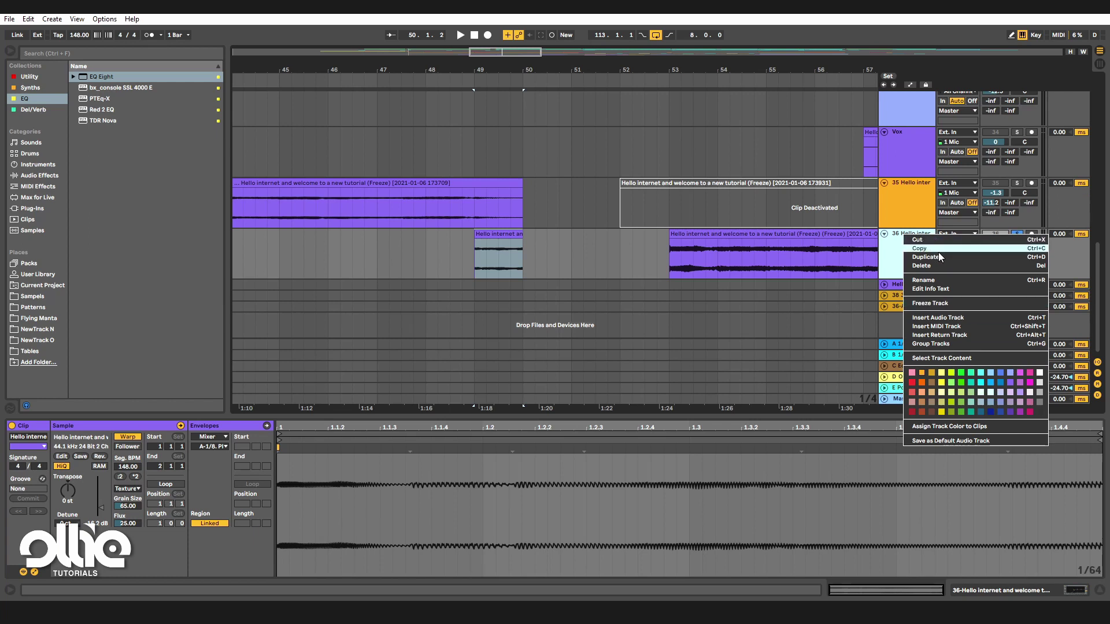
{"action": "left_click", "coordinate": [983, 326]}
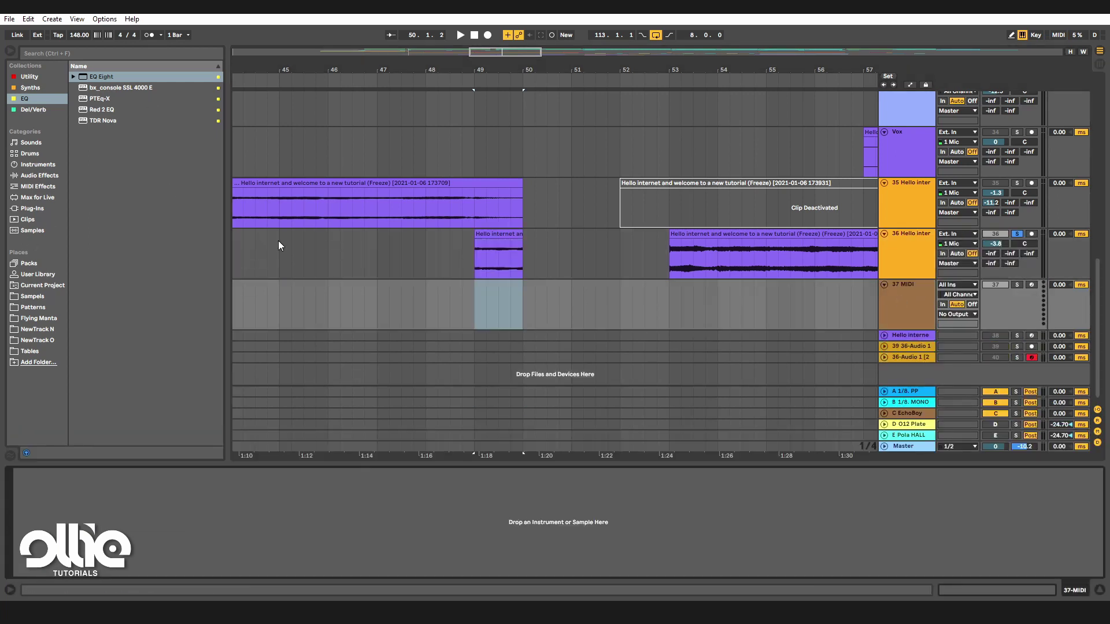
{"action": "left_click", "coordinate": [30, 87]}
{"action": "left_click_drag", "start_coordinate": [104, 110], "coordinate": [554, 329]}
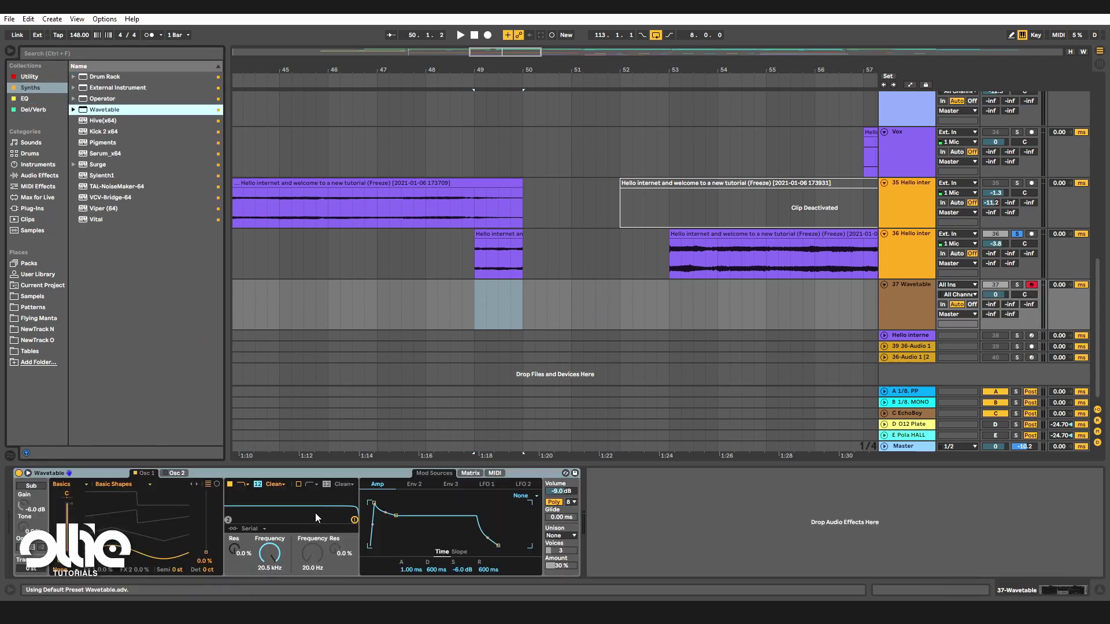
{"action": "left_click", "coordinate": [909, 240]}
{"action": "left_click", "coordinate": [52, 296]}
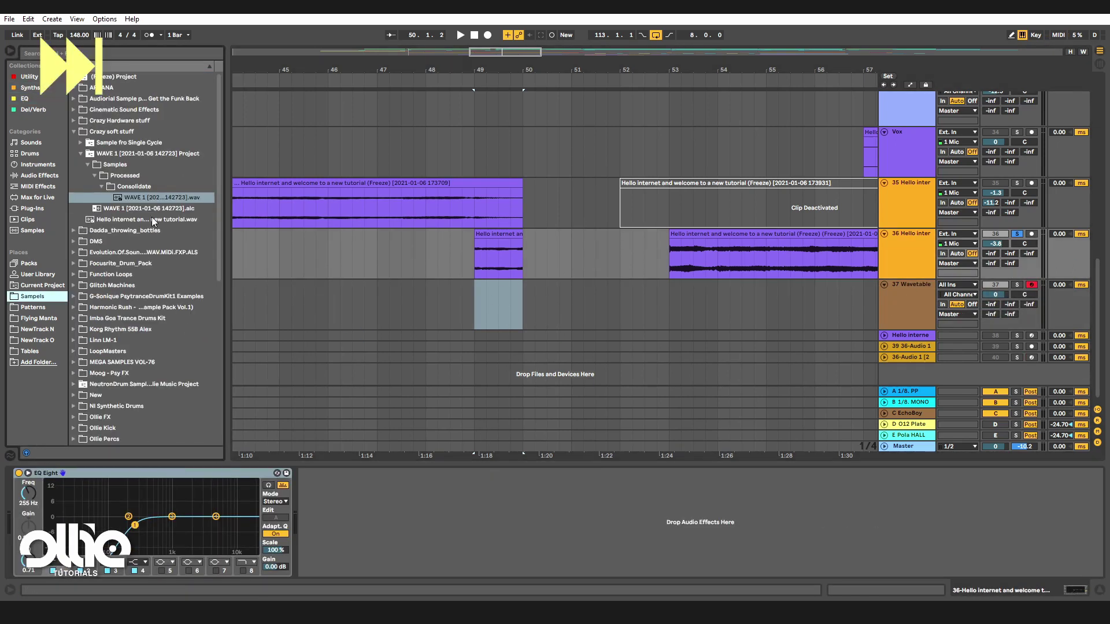
{"action": "left_click", "coordinate": [73, 131]}
{"action": "right_click", "coordinate": [113, 165]}
{"action": "left_click", "coordinate": [136, 200]}
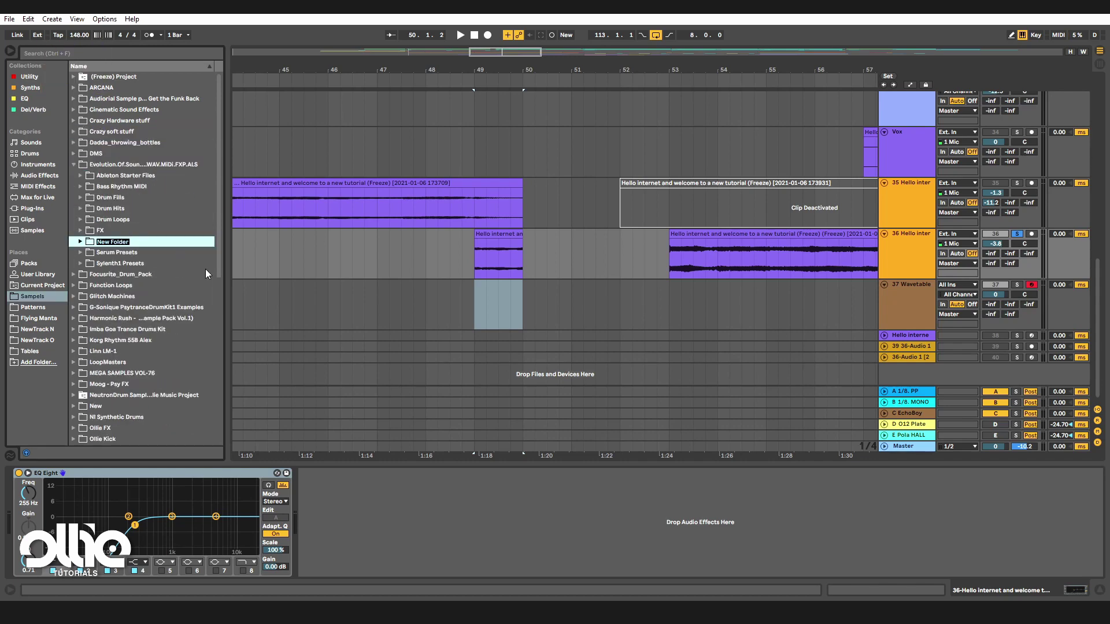
{"action": "key", "text": "Delete"}
{"action": "left_click", "coordinate": [438, 213]}
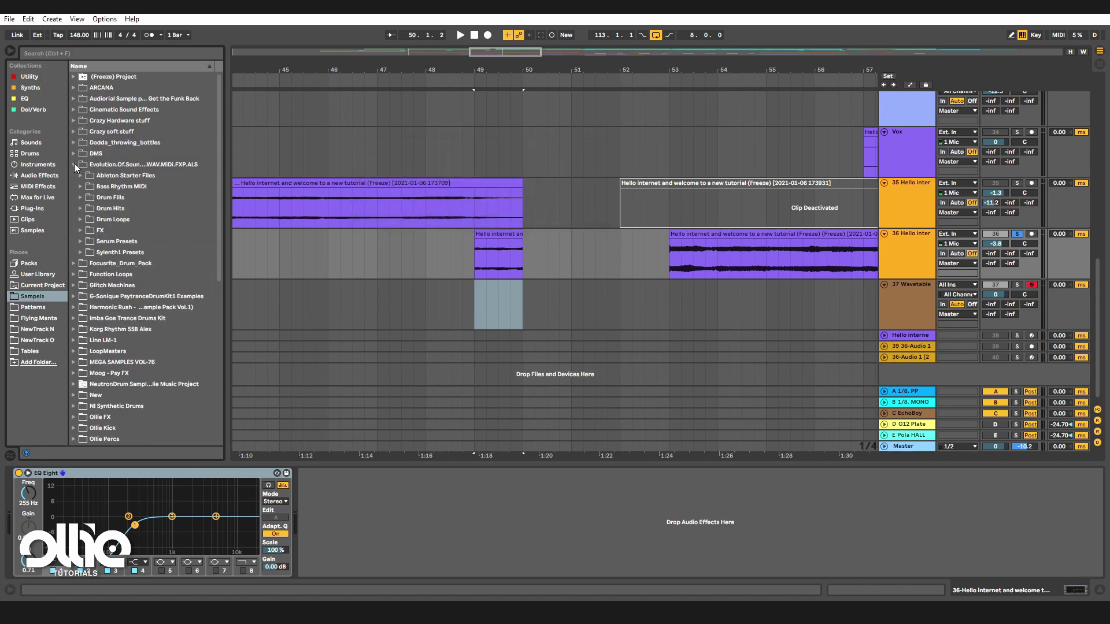
Create a "Sample tutorial" folder in Sampels and save track 36's bar 49 and bar 53 clips into it.
{"action": "scroll", "coordinate": [130, 347], "scroll_direction": "down", "scroll_amount": 9}
{"action": "right_click", "coordinate": [130, 346]}
{"action": "left_click", "coordinate": [226, 382]}
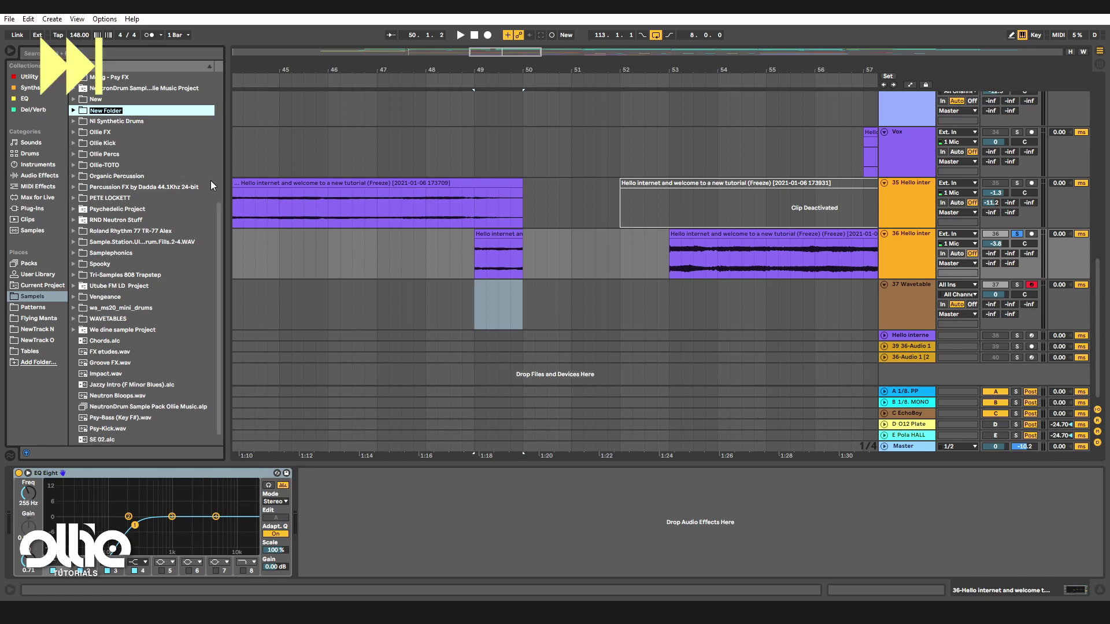
{"action": "type", "text": "Sample tutorial"}
{"action": "key", "text": "Return"}
{"action": "left_click_drag", "start_coordinate": [496, 234], "coordinate": [127, 231]}
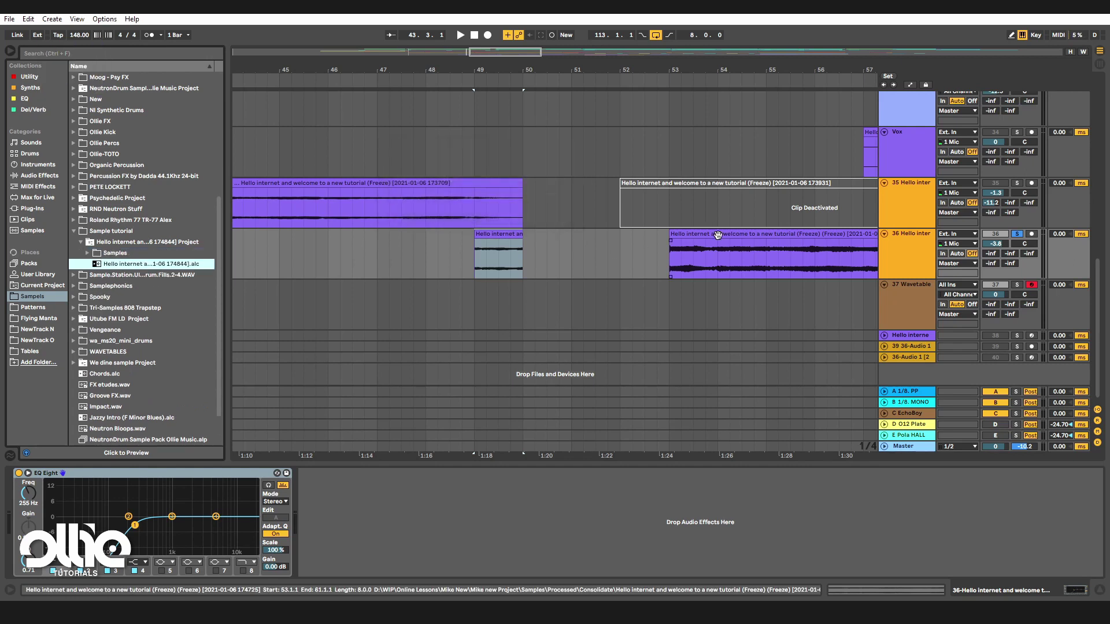
{"action": "left_click", "coordinate": [413, 263]}
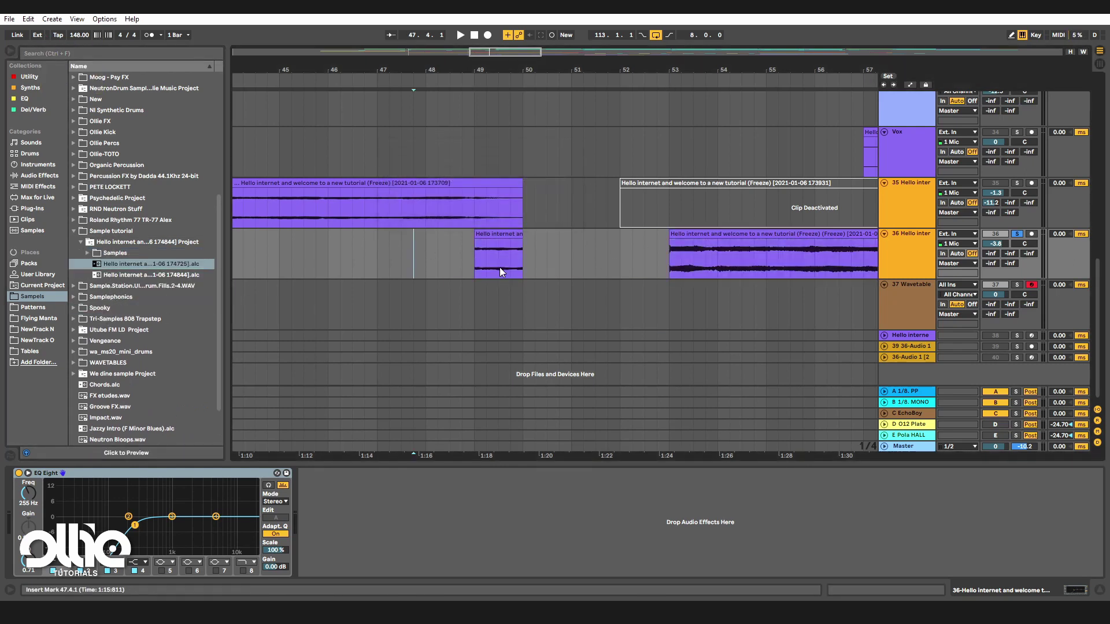
Solo the Wavetable track and preview the two WAV files in the Sample tutorial project's Consolidate folder.
{"action": "left_click", "coordinate": [905, 314]}
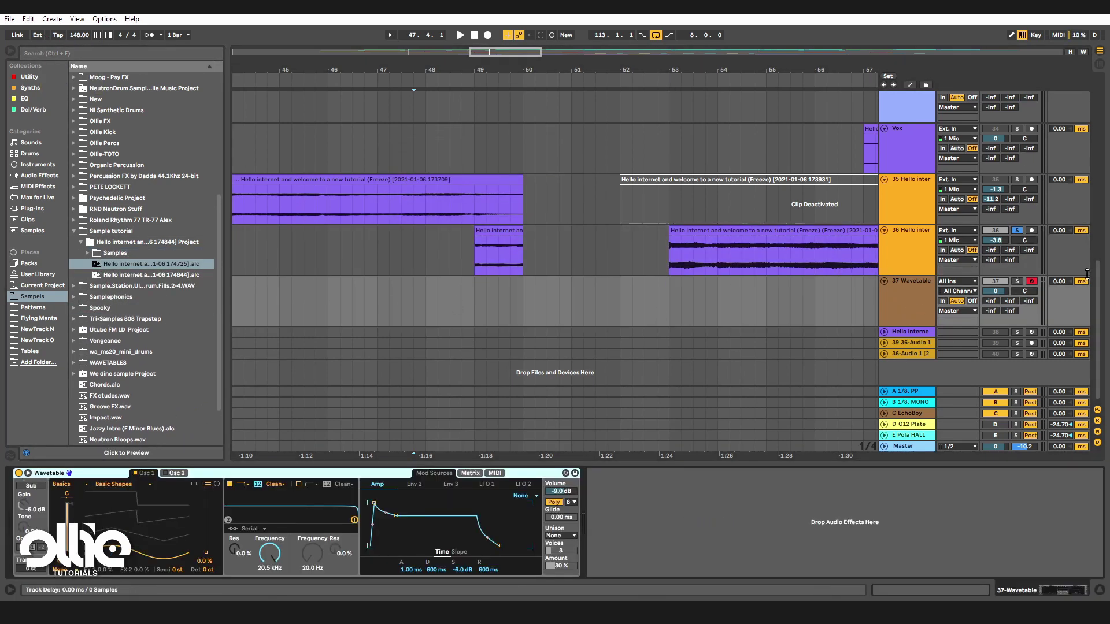
{"action": "left_click", "coordinate": [1017, 282]}
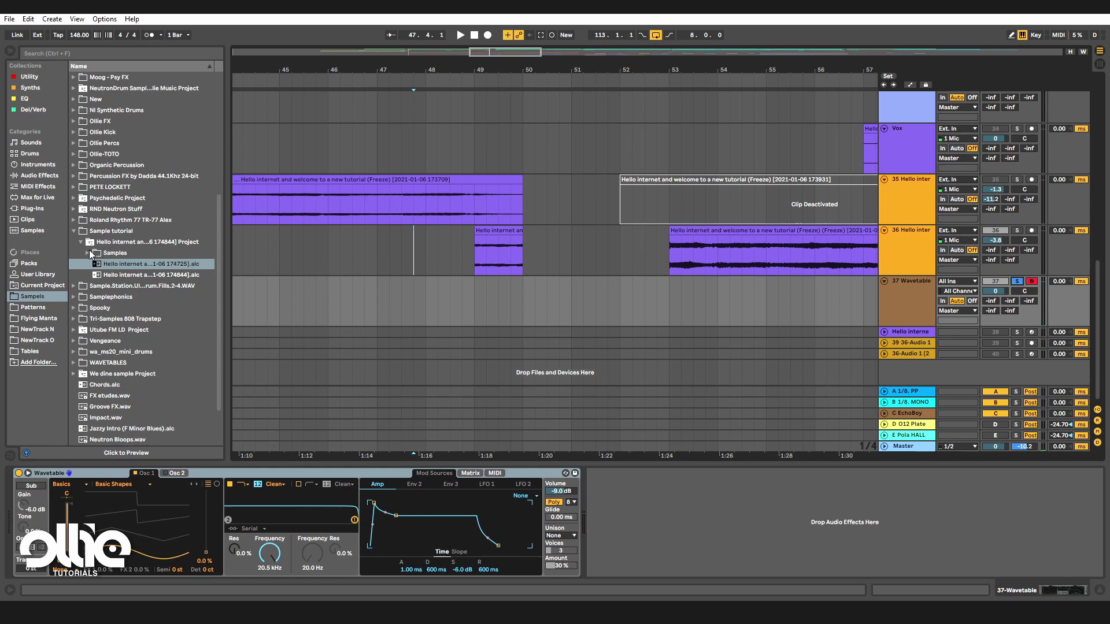
{"action": "left_click", "coordinate": [88, 253]}
{"action": "left_click", "coordinate": [102, 276]}
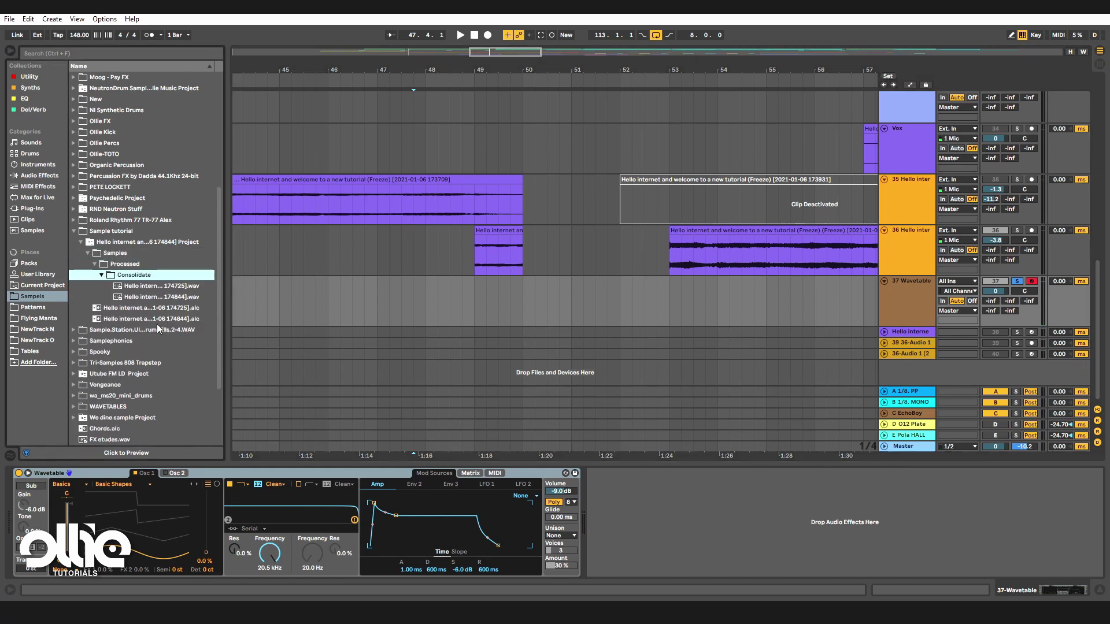
{"action": "left_click", "coordinate": [169, 287]}
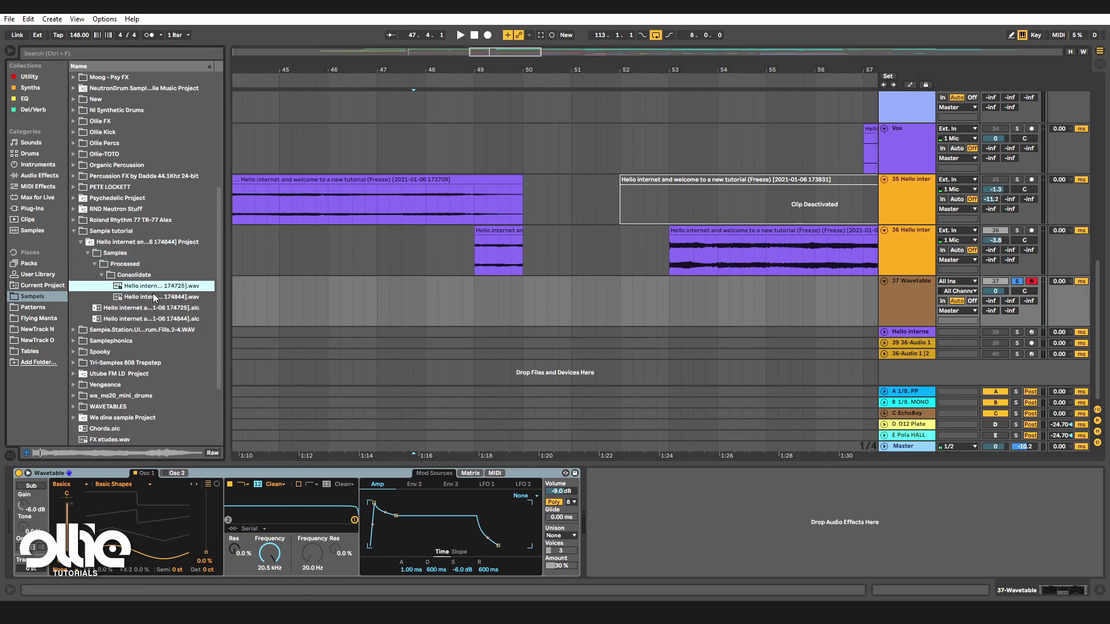
{"action": "left_click", "coordinate": [147, 297]}
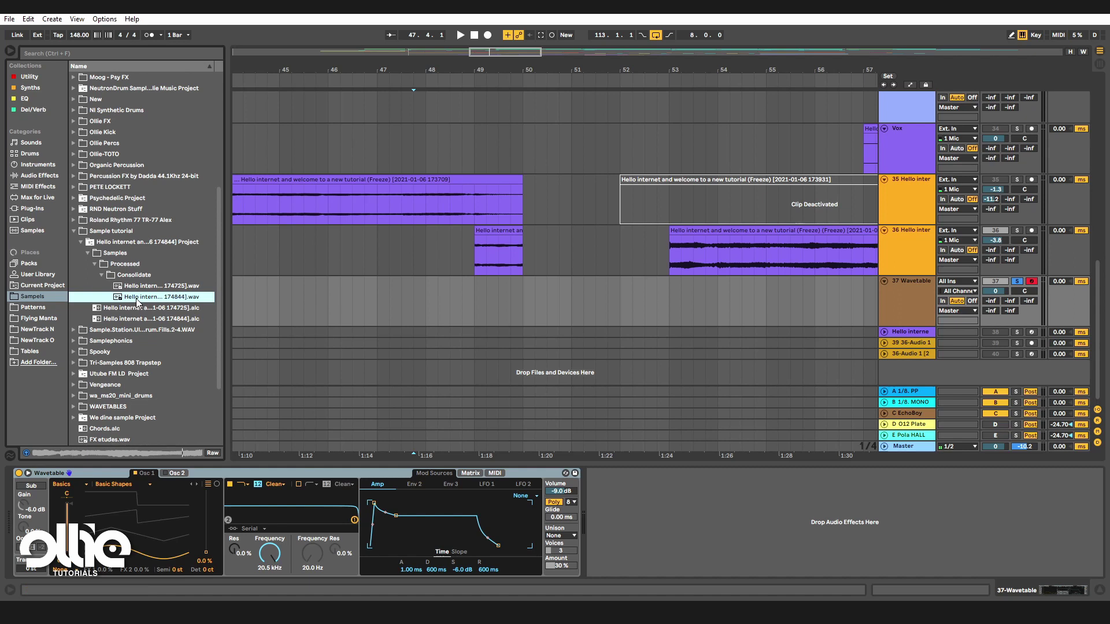
Load the WAV ending in 174844 as Wavetable's Osc 1 wavetable and sweep the wavetable position to 31%.
{"action": "left_click_drag", "start_coordinate": [139, 535], "coordinate": [140, 536]}
{"action": "left_click_drag", "start_coordinate": [209, 557], "coordinate": [208, 547]}
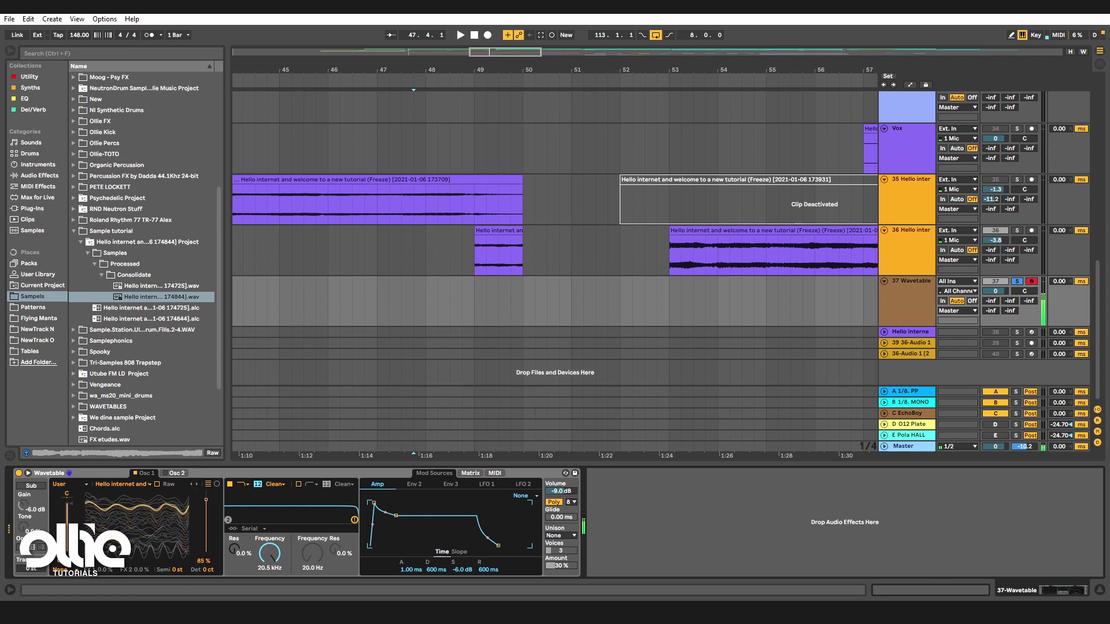
{"action": "left_click_drag", "start_coordinate": [206, 506], "coordinate": [206, 545]}
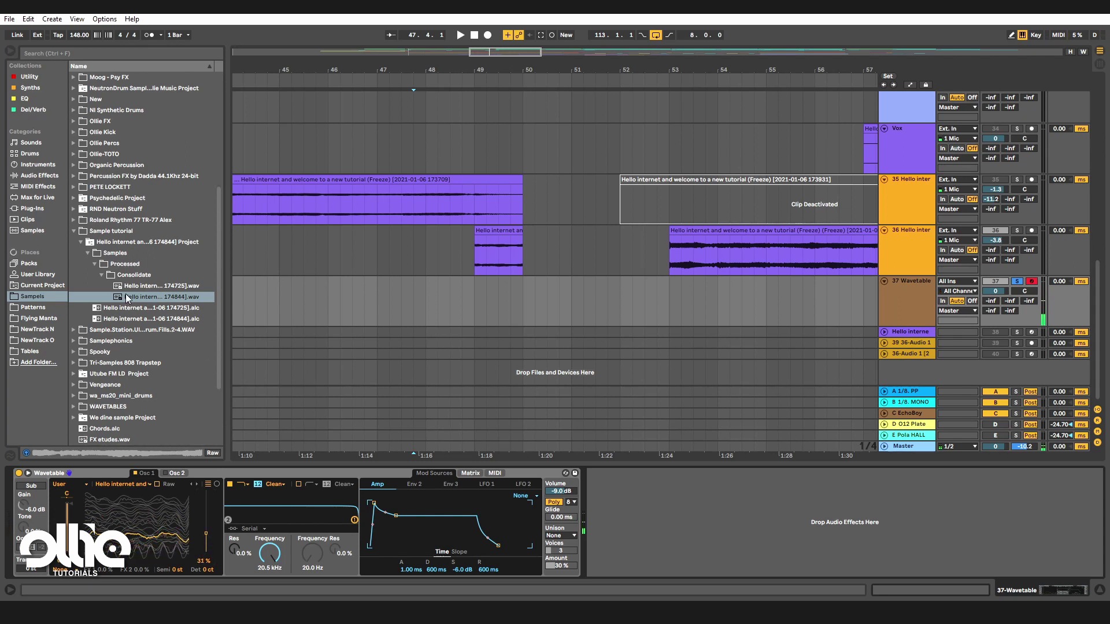
Load the WAV ending in 174725 as the Osc 1 wavetable and sweep the wavetable position to 22%.
{"action": "left_click_drag", "start_coordinate": [128, 287], "coordinate": [125, 533]}
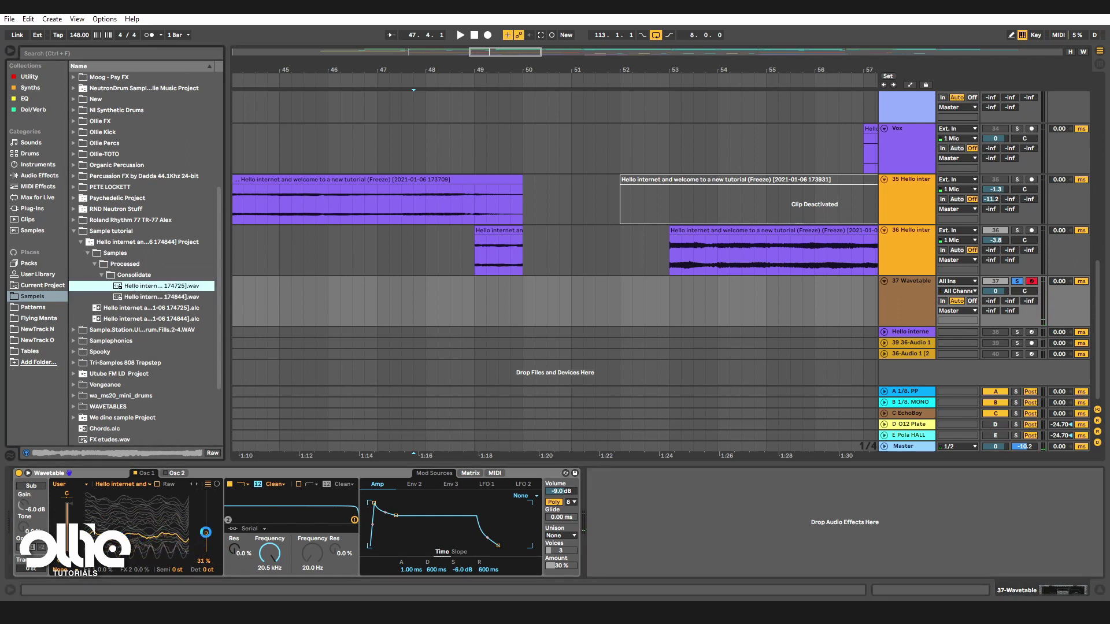
{"action": "left_click_drag", "start_coordinate": [206, 533], "coordinate": [206, 553]}
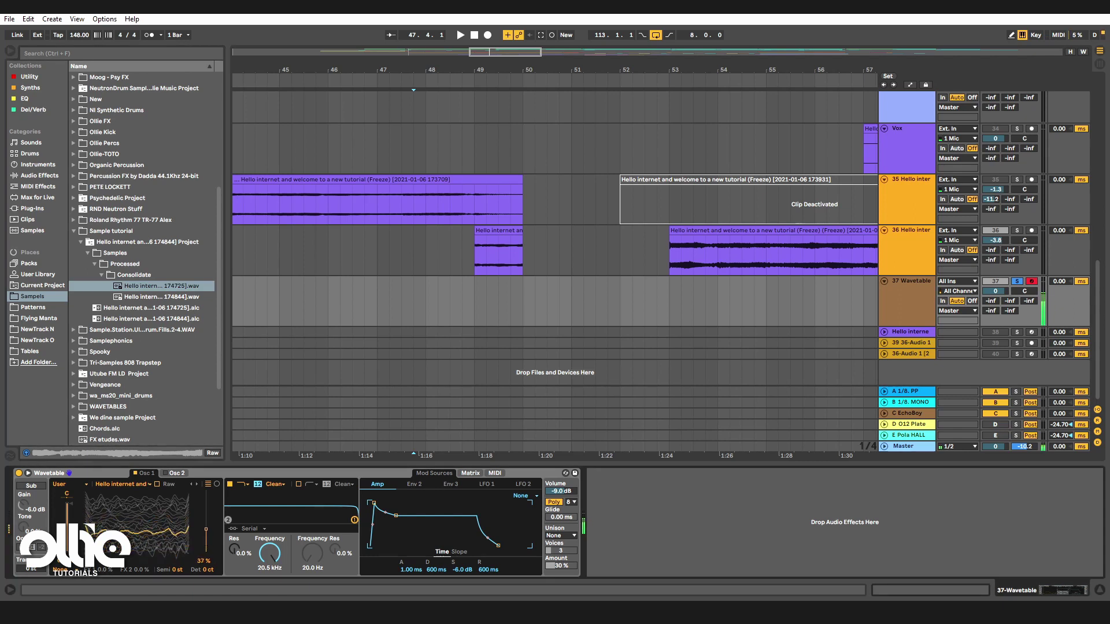
{"action": "mouse_move", "coordinate": [206, 529]}
{"action": "left_mouse_down"}
{"action": "mouse_move", "coordinate": [206, 501]}
{"action": "mouse_move", "coordinate": [205, 528]}
{"action": "left_mouse_up"}
Set Osc 1's wavetable position to 38% and effect amount to 54%, and sweep filter 1 to 20.5 kHz with 36% resonance.
{"action": "left_click_drag", "start_coordinate": [355, 521], "coordinate": [255, 506]}
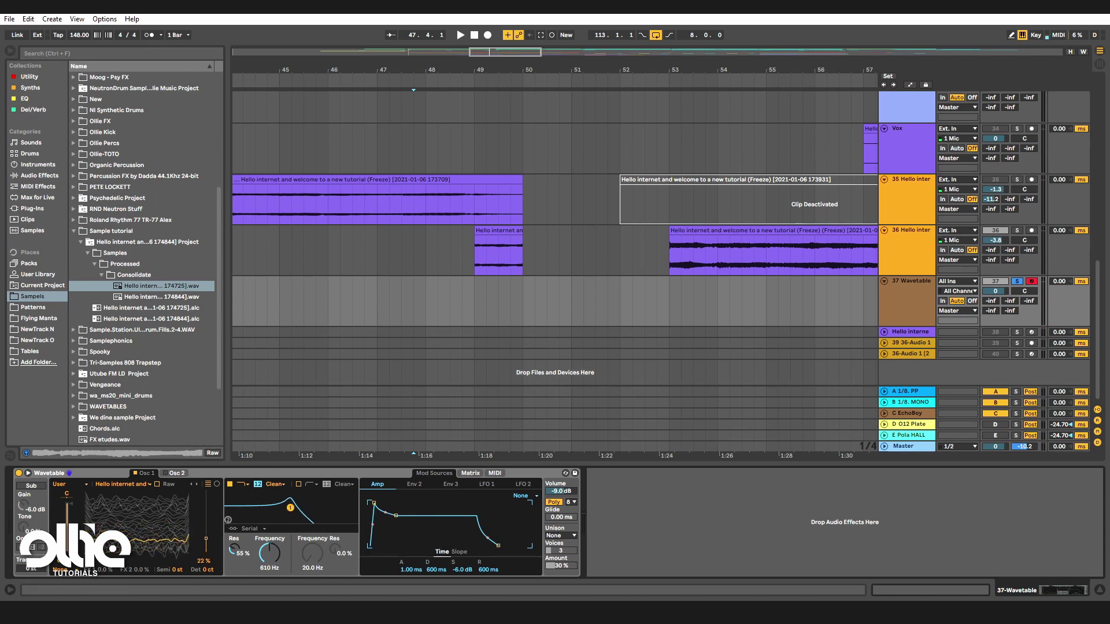
{"action": "mouse_move", "coordinate": [178, 548]}
{"action": "left_mouse_down"}
{"action": "mouse_move", "coordinate": [178, 515]}
{"action": "mouse_move", "coordinate": [178, 536]}
{"action": "left_mouse_up"}
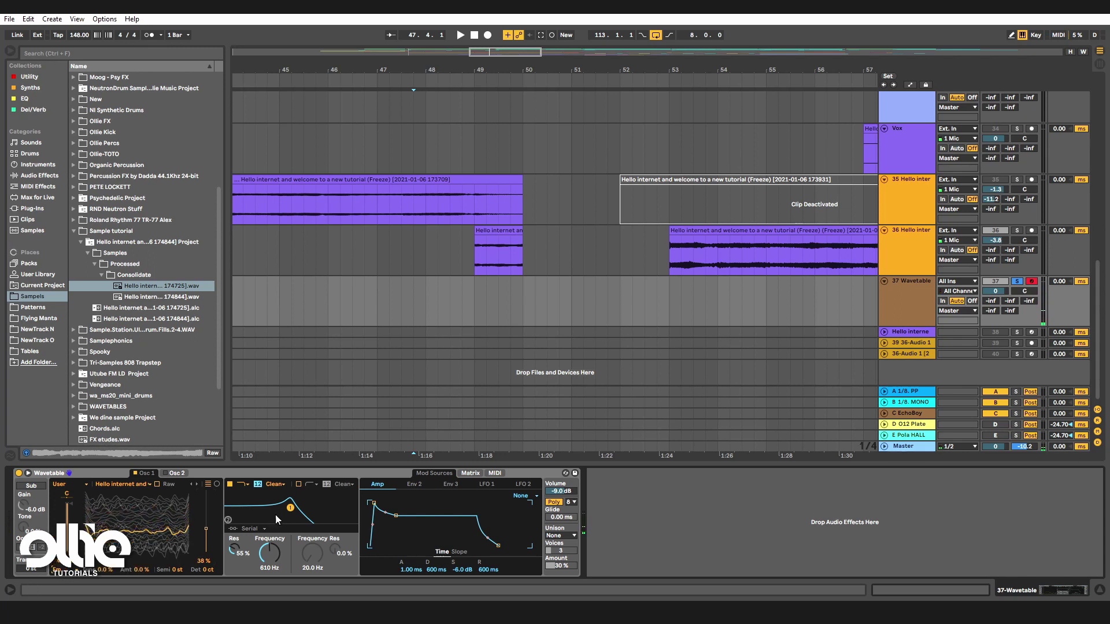
{"action": "left_click_drag", "start_coordinate": [276, 519], "coordinate": [304, 521]}
{"action": "left_click_drag", "start_coordinate": [138, 570], "coordinate": [107, 603]}
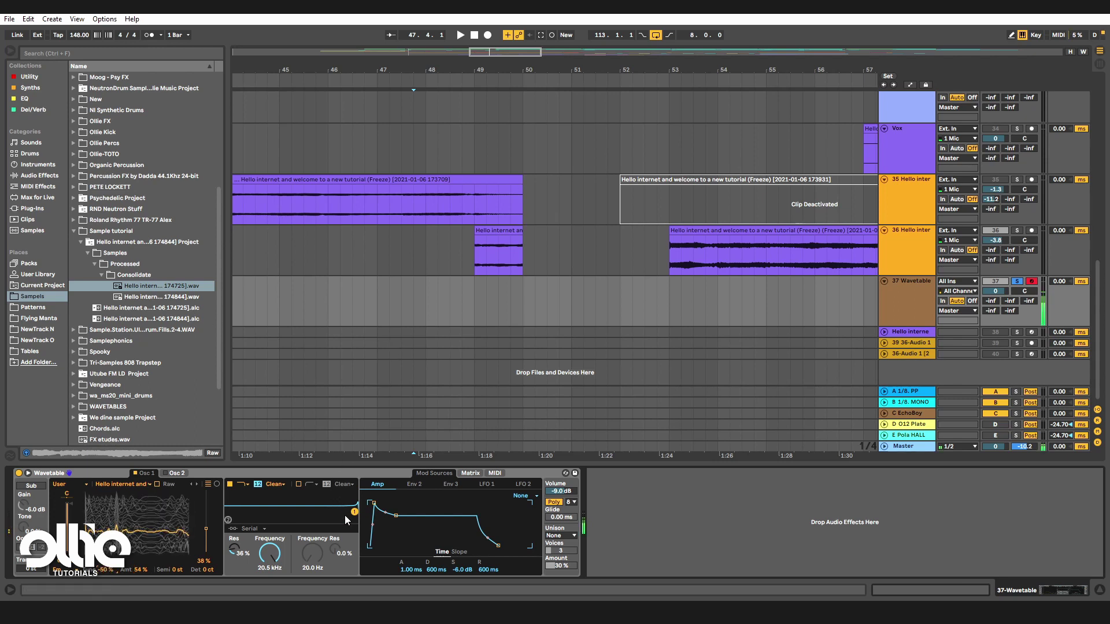
Sweep Wavetable's filter 1 while playing, finishing at 1.79 kHz, and set the track's send A to -15.6 dB.
{"action": "mouse_move", "coordinate": [269, 553]}
{"action": "left_mouse_down"}
{"action": "mouse_move", "coordinate": [270, 584]}
{"action": "mouse_move", "coordinate": [269, 550]}
{"action": "left_mouse_up"}
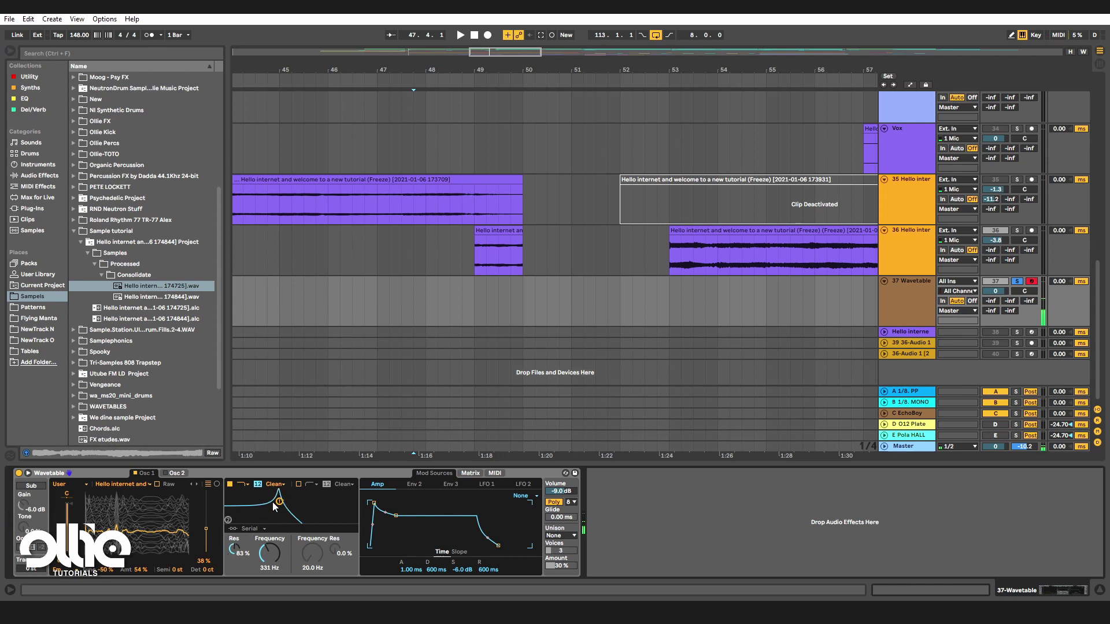
{"action": "left_click_drag", "start_coordinate": [279, 501], "coordinate": [309, 510]}
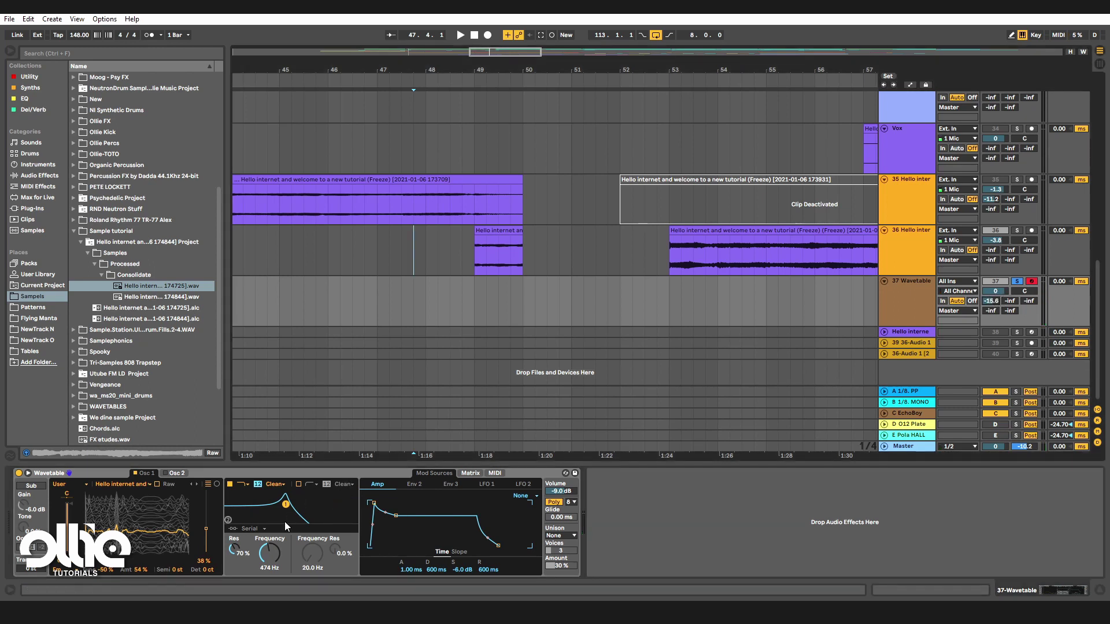
{"action": "left_click_drag", "start_coordinate": [285, 505], "coordinate": [348, 520]}
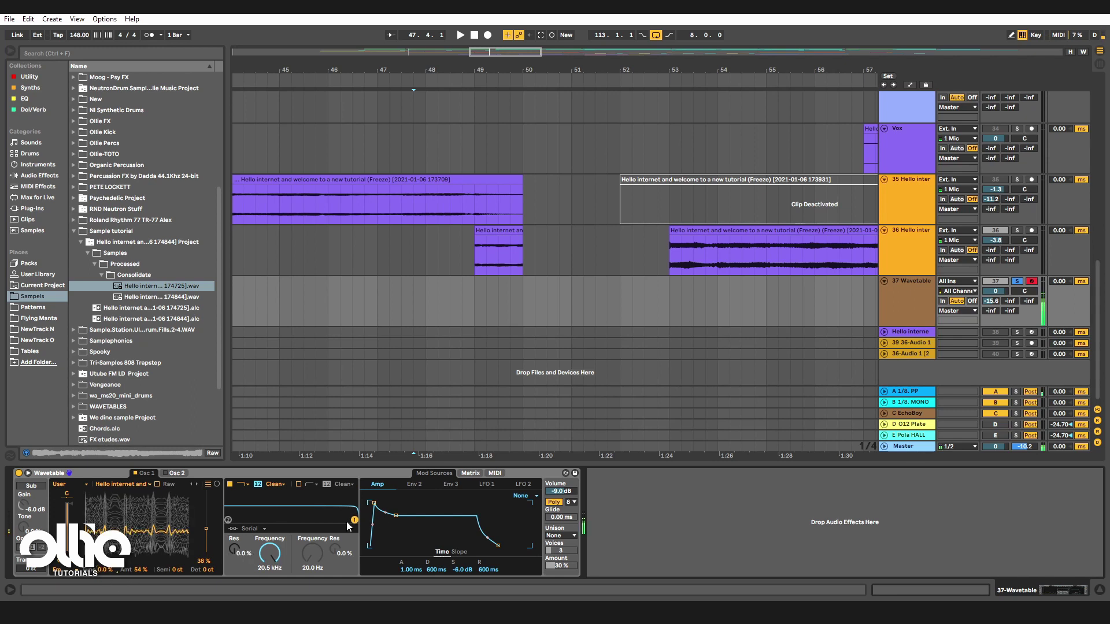
{"action": "left_click_drag", "start_coordinate": [354, 520], "coordinate": [309, 507]}
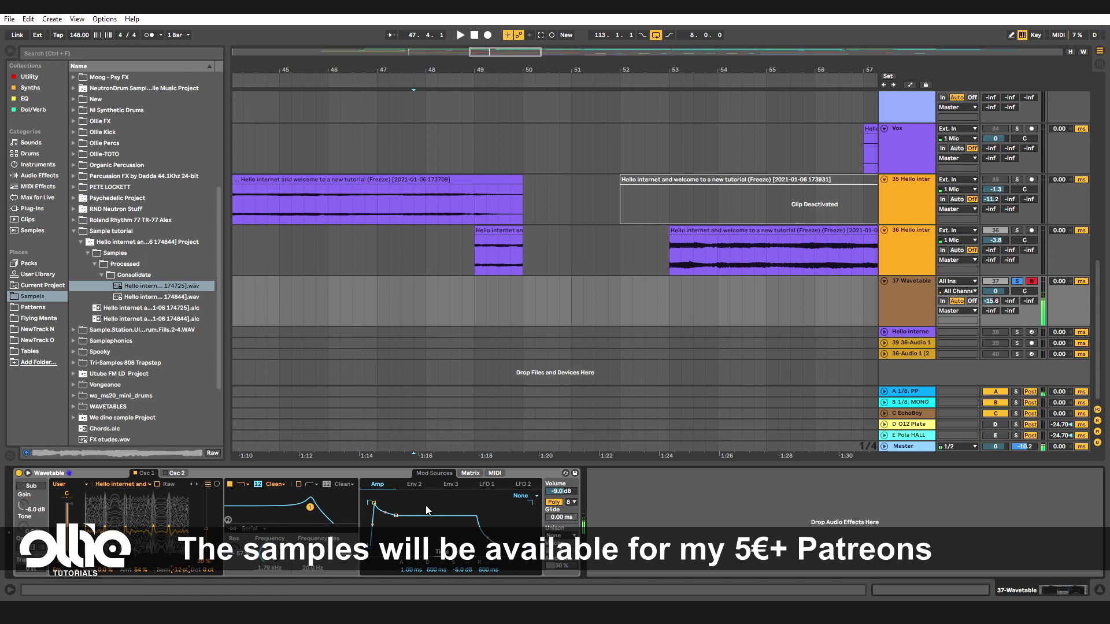
Modulate Osc 1 Pitch with Env 2 by 18.4, and give Env 2 a 0 ms attack, 3.00 s decay and 0% sustain.
{"action": "left_click", "coordinate": [470, 473]}
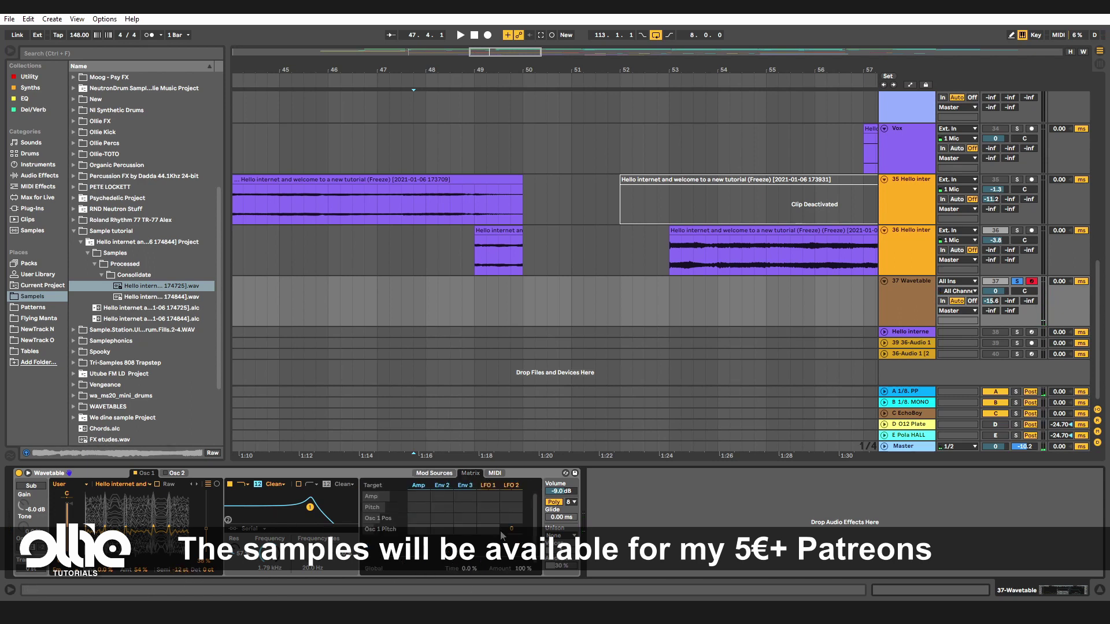
{"action": "left_click_drag", "start_coordinate": [437, 531], "coordinate": [437, 523]}
{"action": "left_click", "coordinate": [438, 473]}
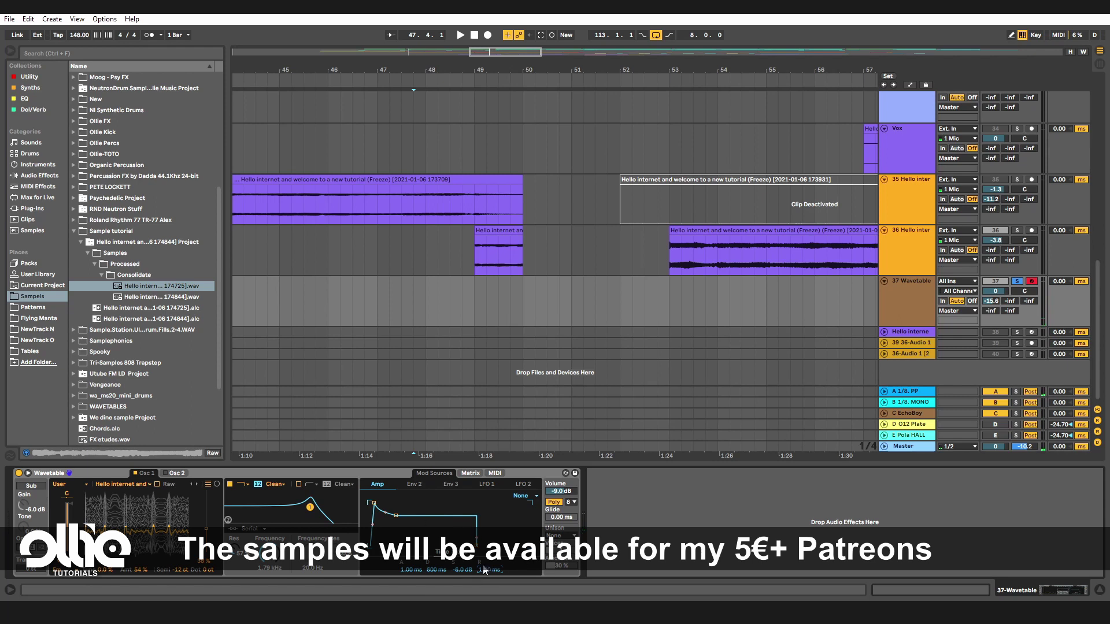
{"action": "left_click", "coordinate": [415, 485]}
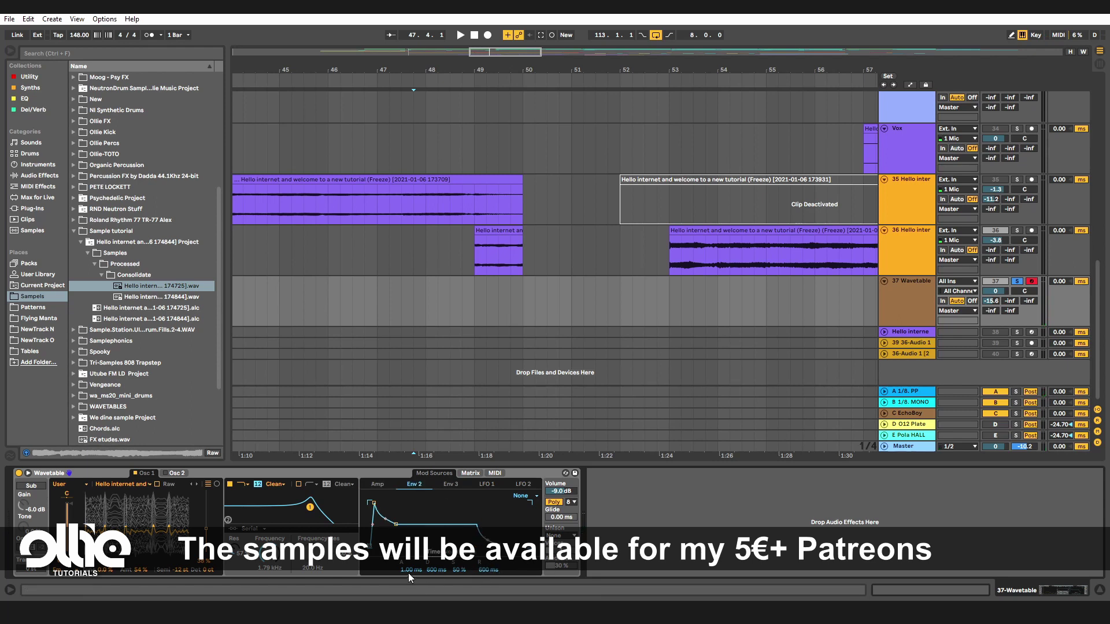
{"action": "left_click_drag", "start_coordinate": [409, 571], "coordinate": [429, 557]}
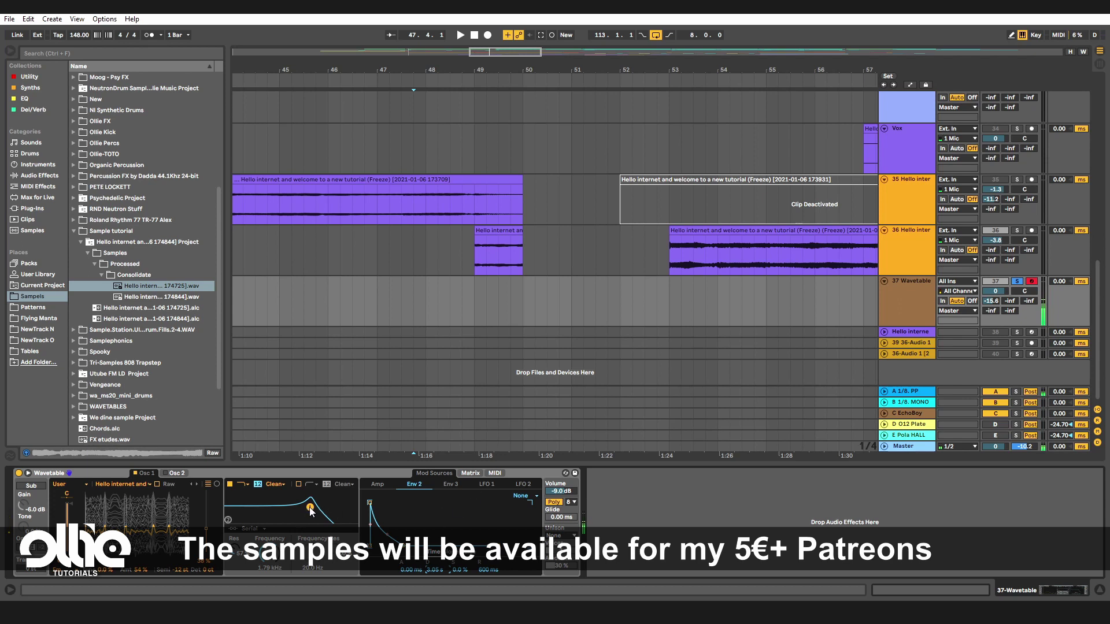
Lower filter 1's frequency to 941 Hz and modulate it with Env 3 by 44.
{"action": "mouse_move", "coordinate": [310, 507]}
{"action": "left_mouse_down"}
{"action": "mouse_move", "coordinate": [249, 504]}
{"action": "mouse_move", "coordinate": [327, 501]}
{"action": "mouse_move", "coordinate": [254, 504]}
{"action": "mouse_move", "coordinate": [298, 505]}
{"action": "left_mouse_up"}
{"action": "left_click", "coordinate": [250, 515]}
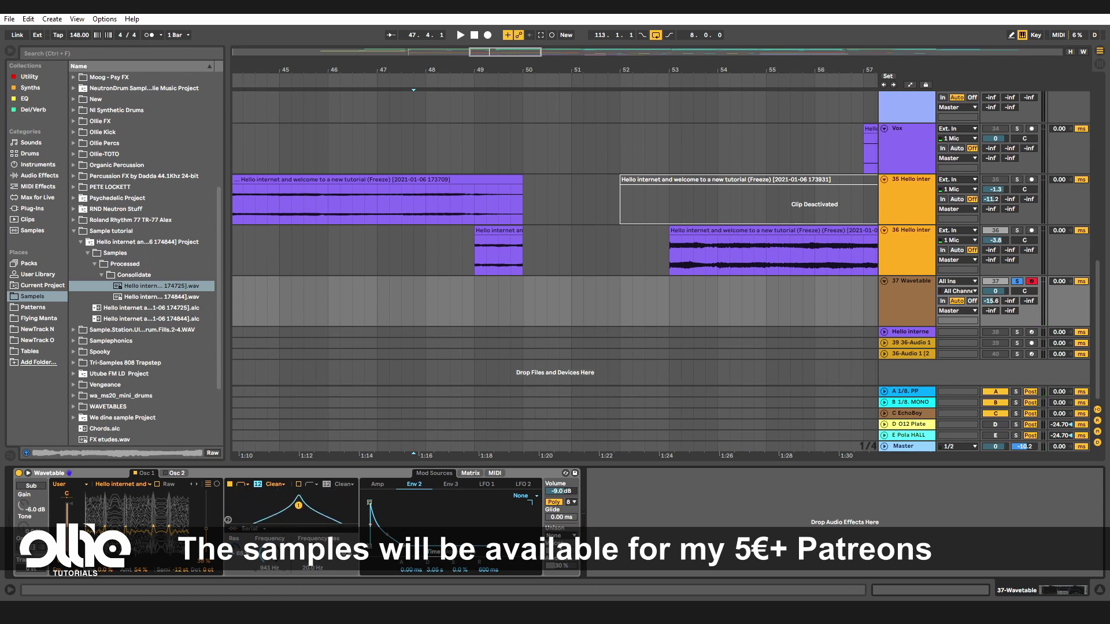
{"action": "left_click", "coordinate": [468, 473]}
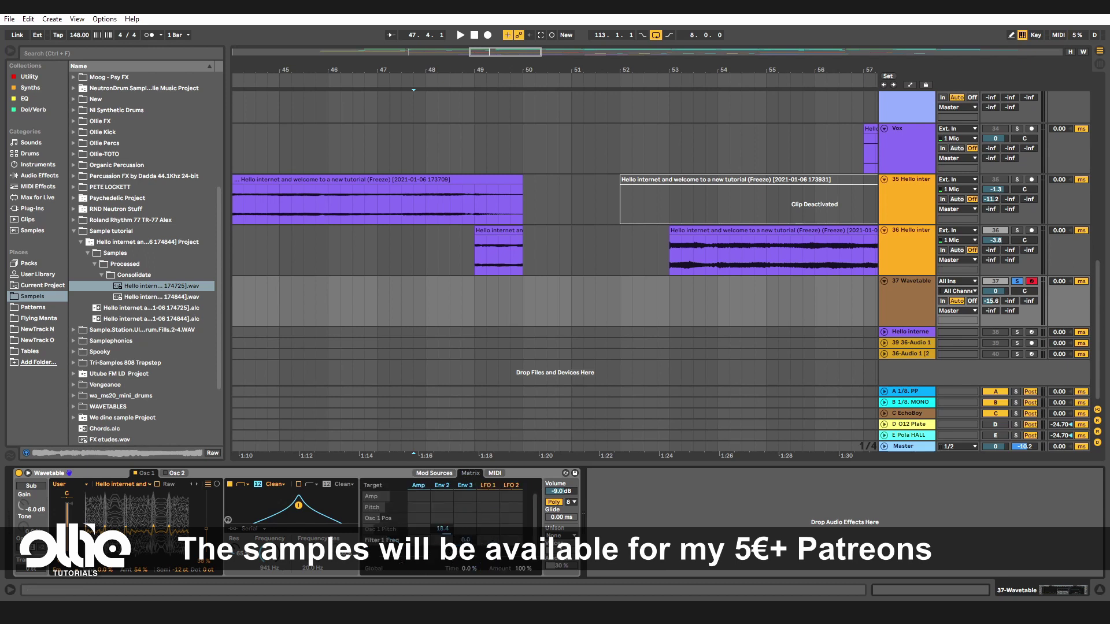
{"action": "left_click_drag", "start_coordinate": [466, 540], "coordinate": [465, 559]}
{"action": "left_click", "coordinate": [426, 477]}
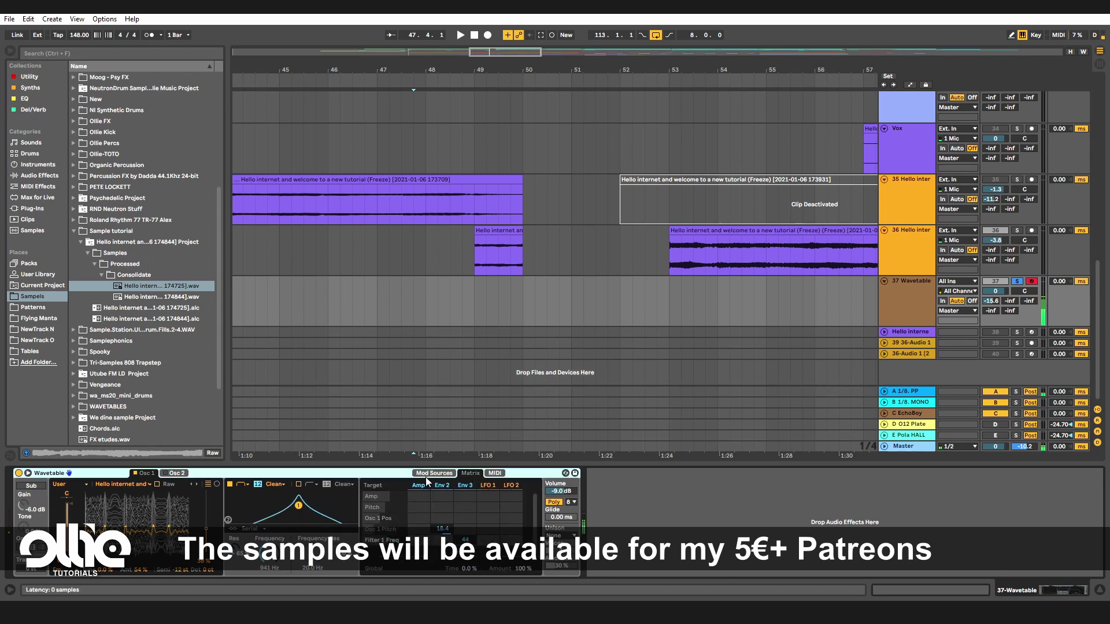
Set Env 3's sustain to 0%, try longer attacks and reset the attack to 0 ms, with filter 1 lowered to 182 Hz.
{"action": "left_click", "coordinate": [435, 473]}
{"action": "left_click", "coordinate": [451, 484]}
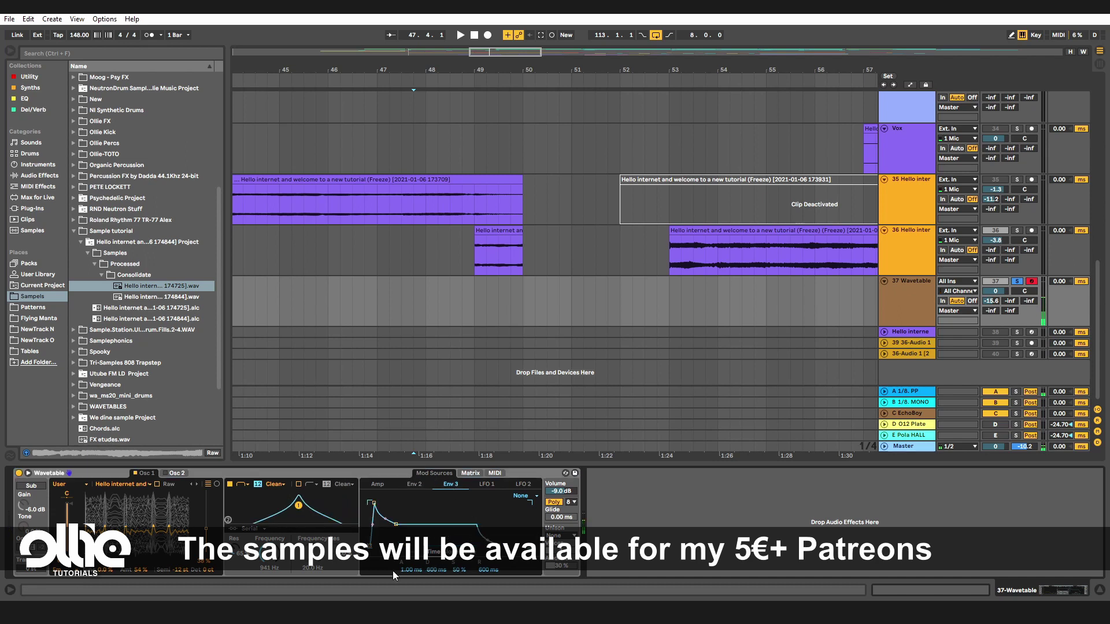
{"action": "left_click_drag", "start_coordinate": [411, 570], "coordinate": [411, 557]}
{"action": "left_click_drag", "start_coordinate": [459, 570], "coordinate": [460, 601]}
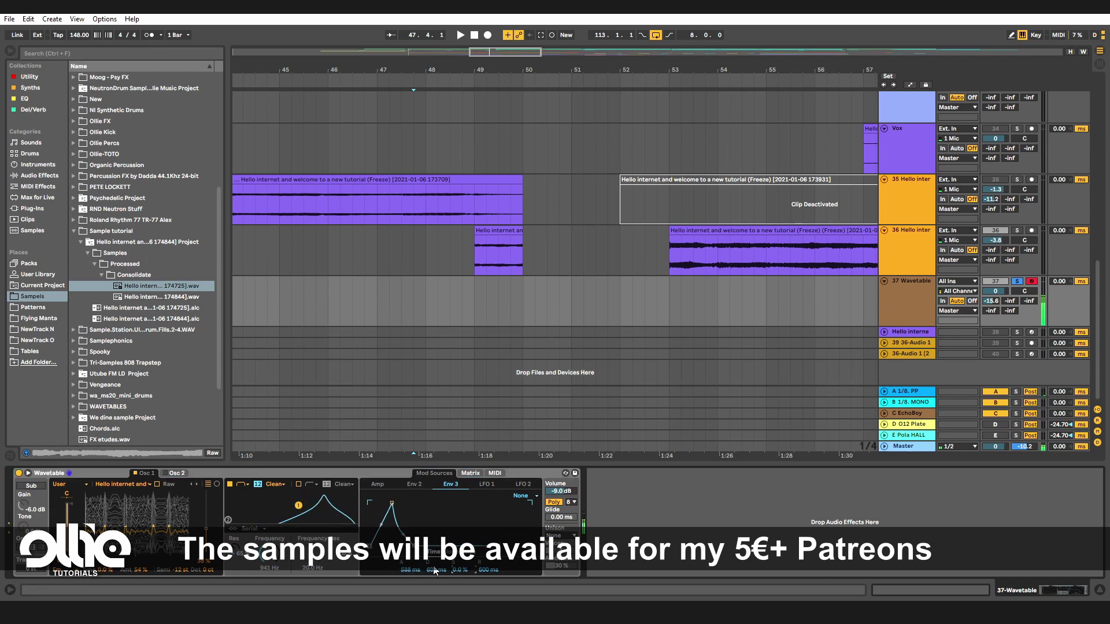
{"action": "left_click_drag", "start_coordinate": [418, 572], "coordinate": [417, 583]}
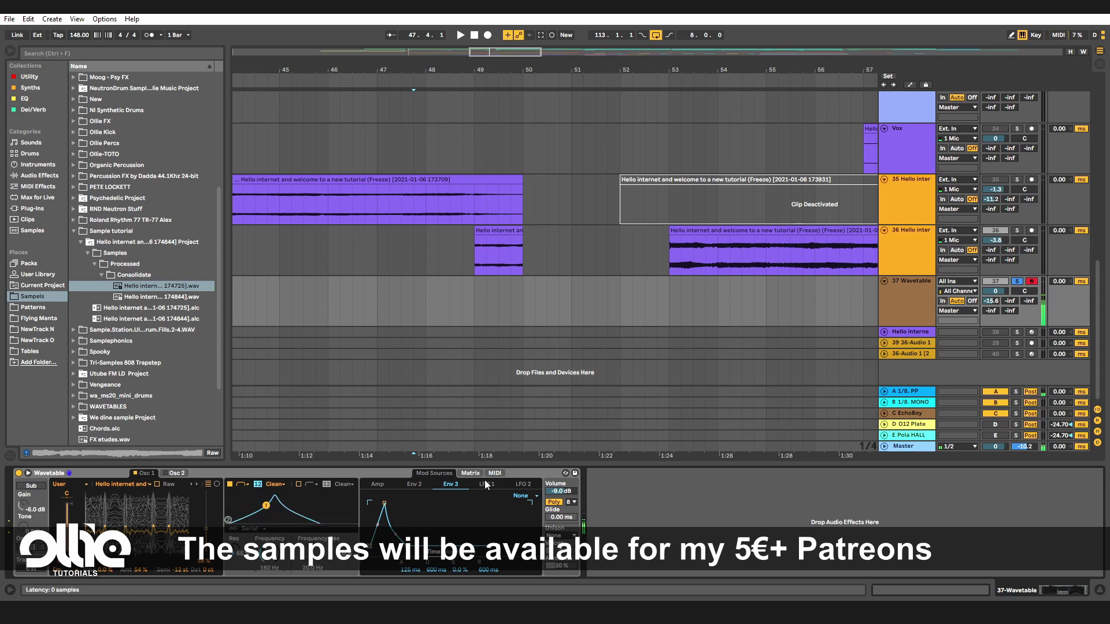
{"action": "double_click", "coordinate": [407, 569]}
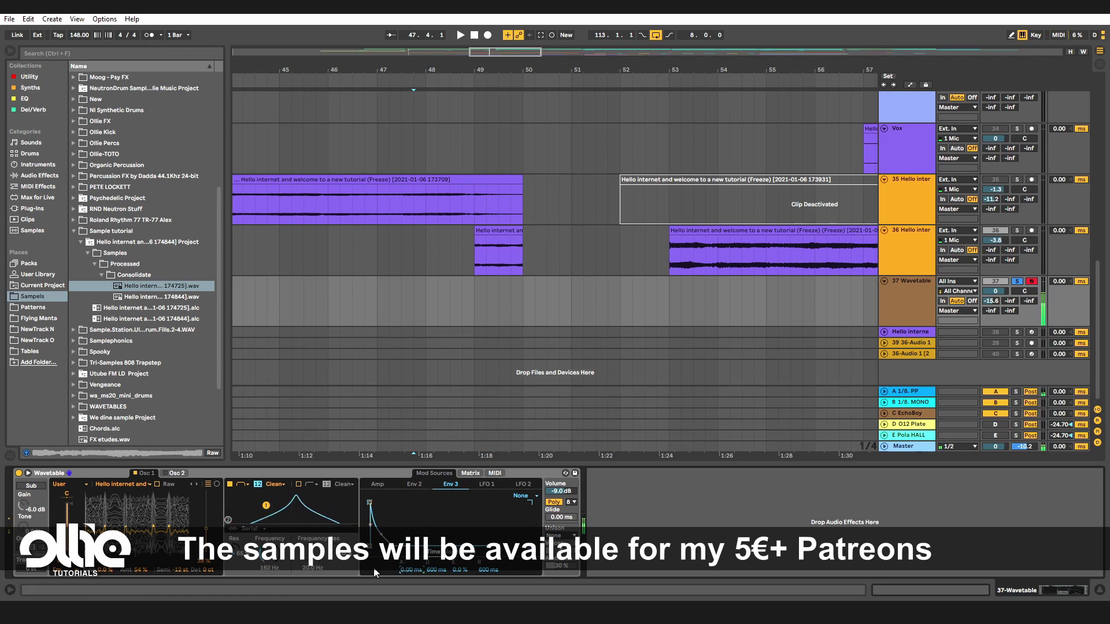
Adjust Env 3's modulation shape to a 364 ms attack and a 1.18 s decay.
{"action": "left_click", "coordinate": [418, 484]}
{"action": "mouse_move", "coordinate": [410, 570]}
{"action": "left_mouse_down"}
{"action": "mouse_move", "coordinate": [411, 523]}
{"action": "mouse_move", "coordinate": [415, 574]}
{"action": "left_mouse_up"}
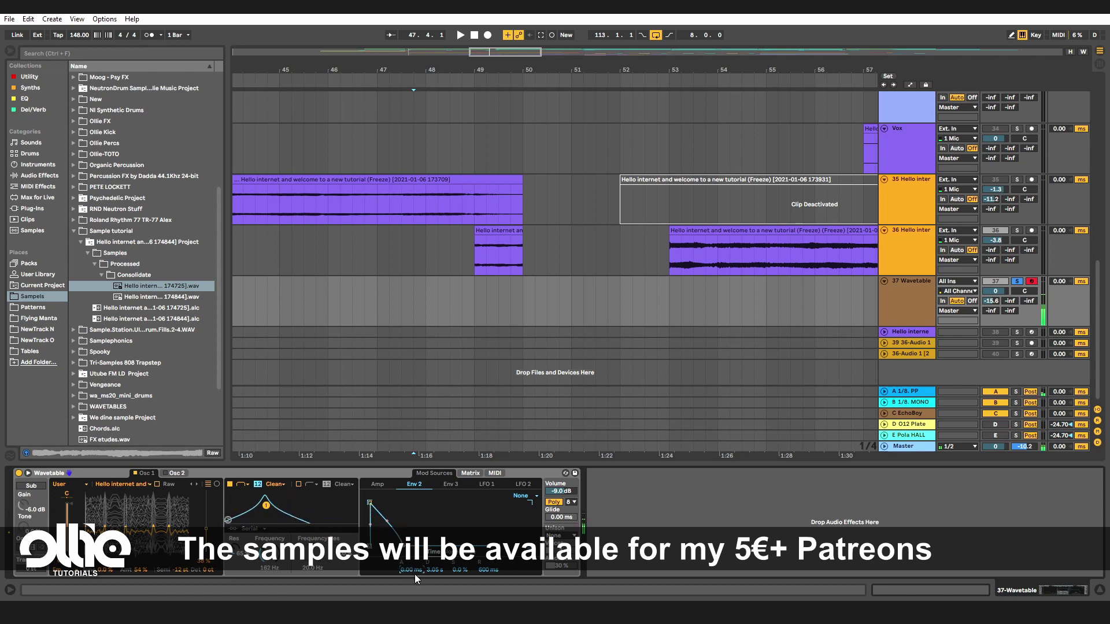
{"action": "left_click", "coordinate": [477, 474]}
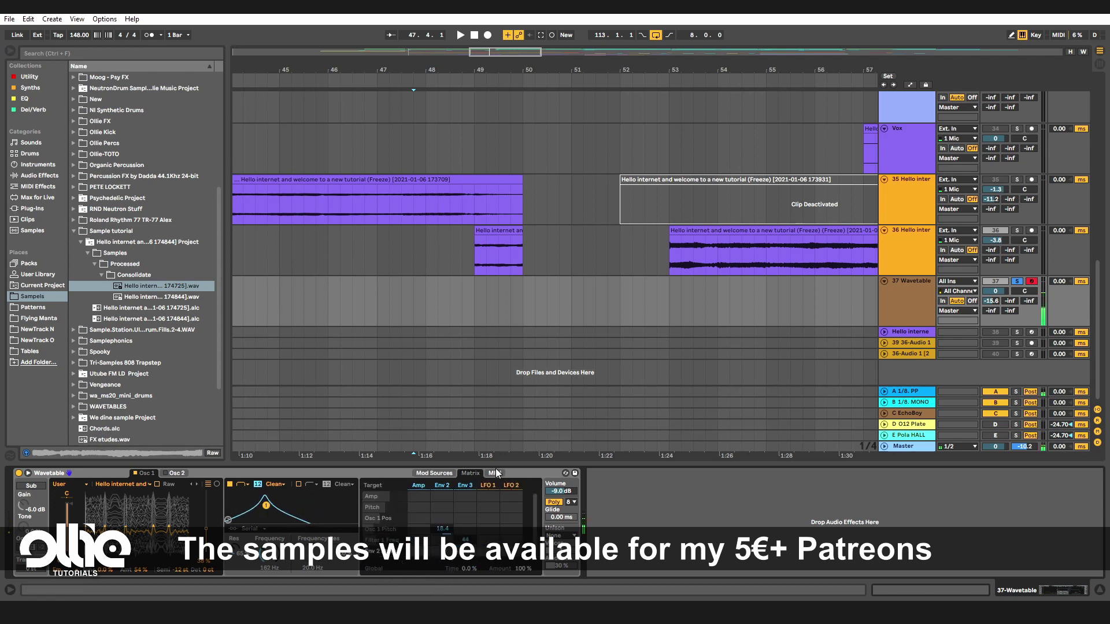
{"action": "left_click", "coordinate": [445, 485]}
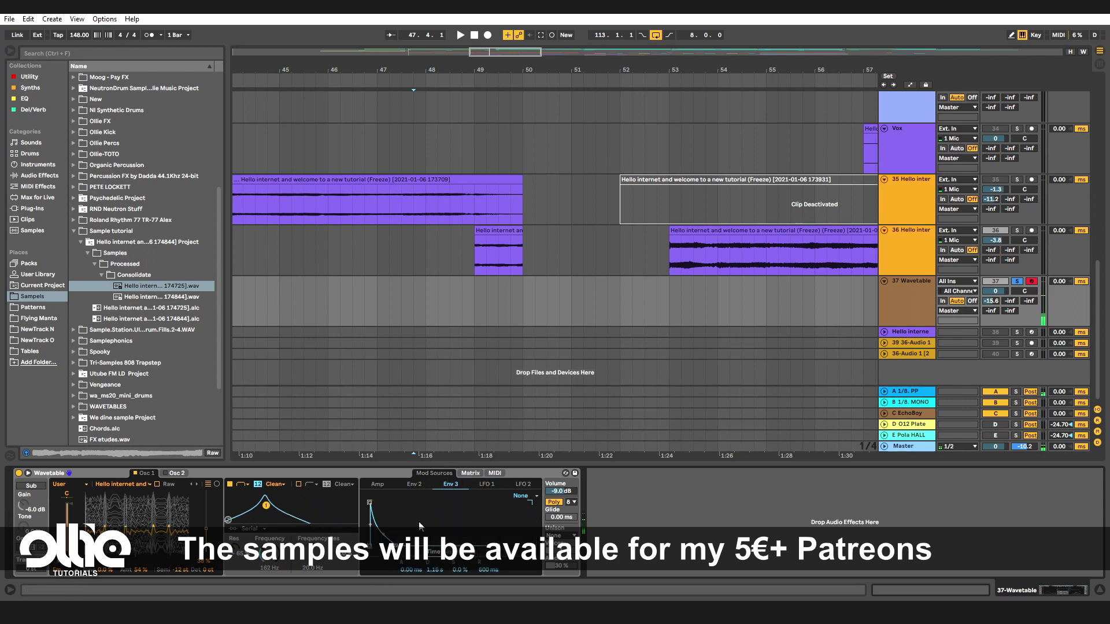
{"action": "mouse_move", "coordinate": [412, 570]}
{"action": "left_mouse_down"}
{"action": "mouse_move", "coordinate": [412, 538]}
{"action": "mouse_move", "coordinate": [414, 567]}
{"action": "left_mouse_up"}
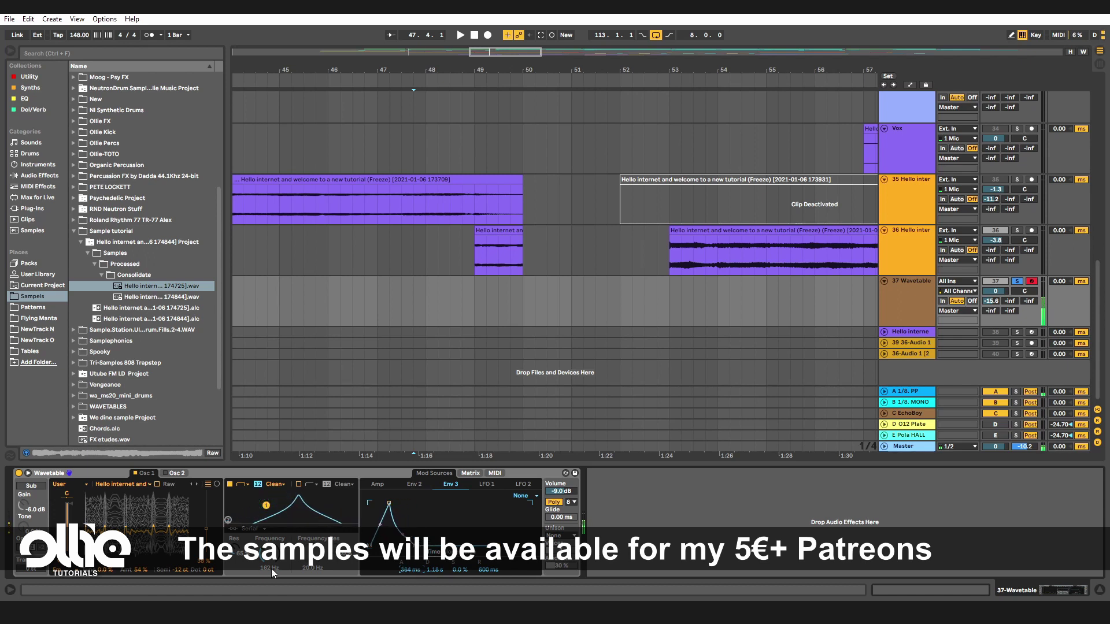
Switch filter 1 to the 24 dB slope, raise its frequency to 324 Hz and reset Osc 1's second effect amount.
{"action": "left_click_drag", "start_coordinate": [234, 554], "coordinate": [234, 548]}
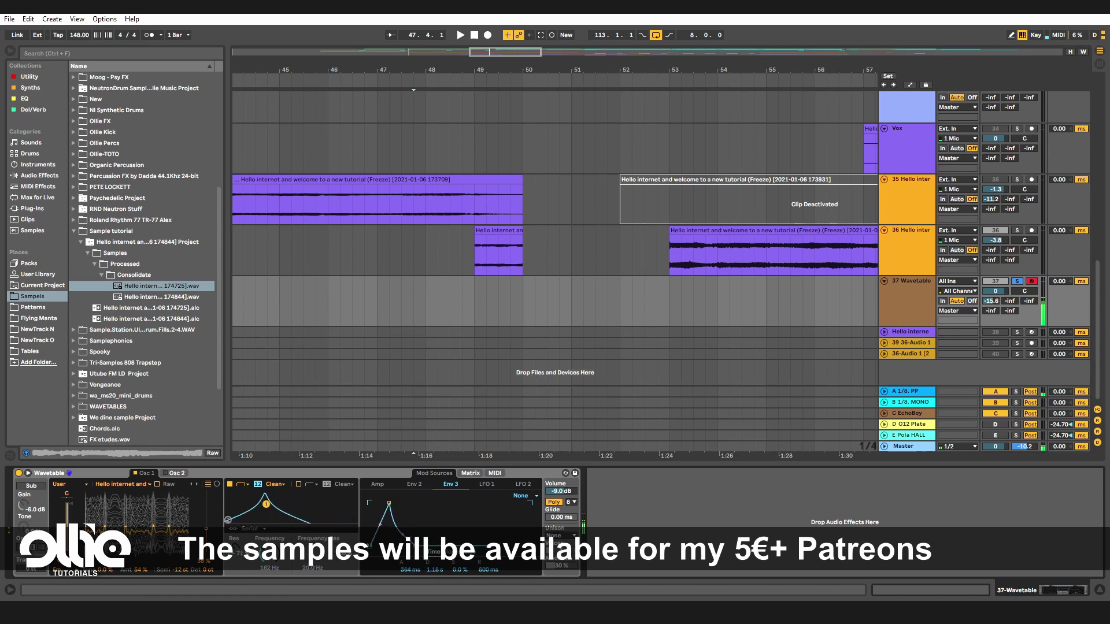
{"action": "left_click", "coordinate": [258, 485]}
{"action": "double_click", "coordinate": [144, 570]}
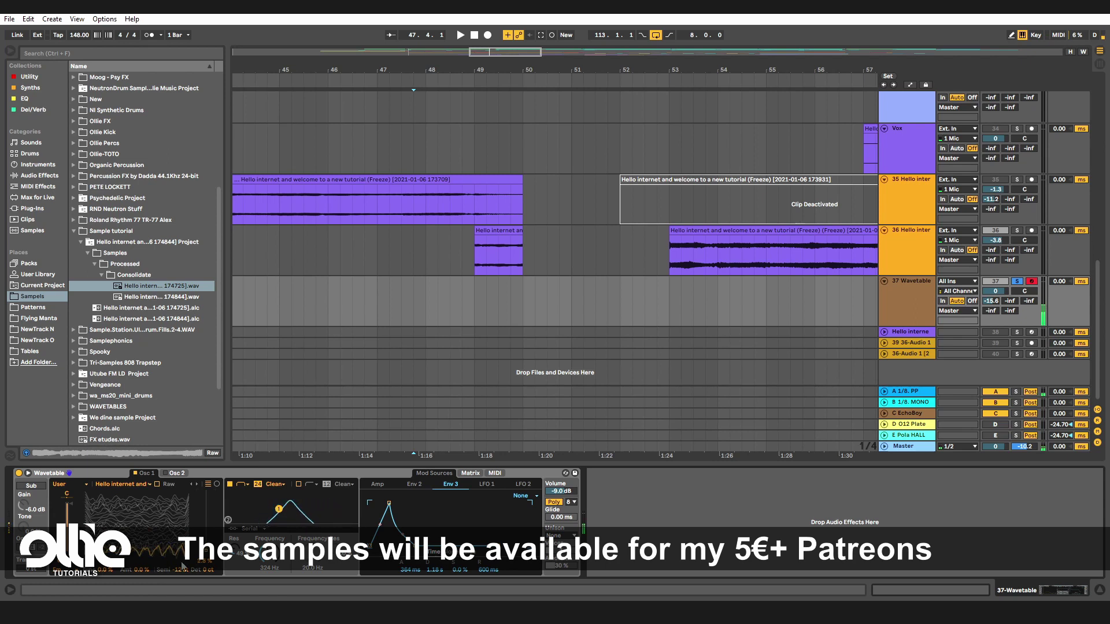
Sweep Osc 1's effect amounts while playing and return Sync to 0%.
{"action": "left_click_drag", "start_coordinate": [107, 571], "coordinate": [141, 532]}
{"action": "double_click", "coordinate": [107, 571]}
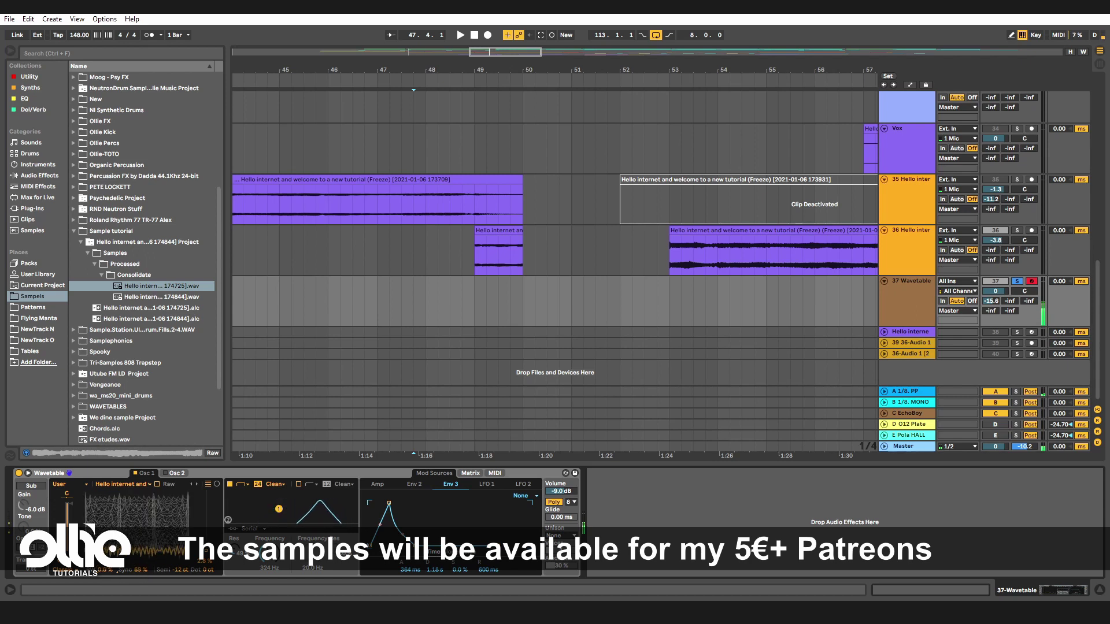
{"action": "double_click", "coordinate": [140, 571]}
{"action": "mouse_move", "coordinate": [107, 571]}
{"action": "left_mouse_down"}
{"action": "mouse_move", "coordinate": [107, 529]}
{"action": "mouse_move", "coordinate": [107, 597]}
{"action": "mouse_move", "coordinate": [100, 583]}
{"action": "left_mouse_up"}
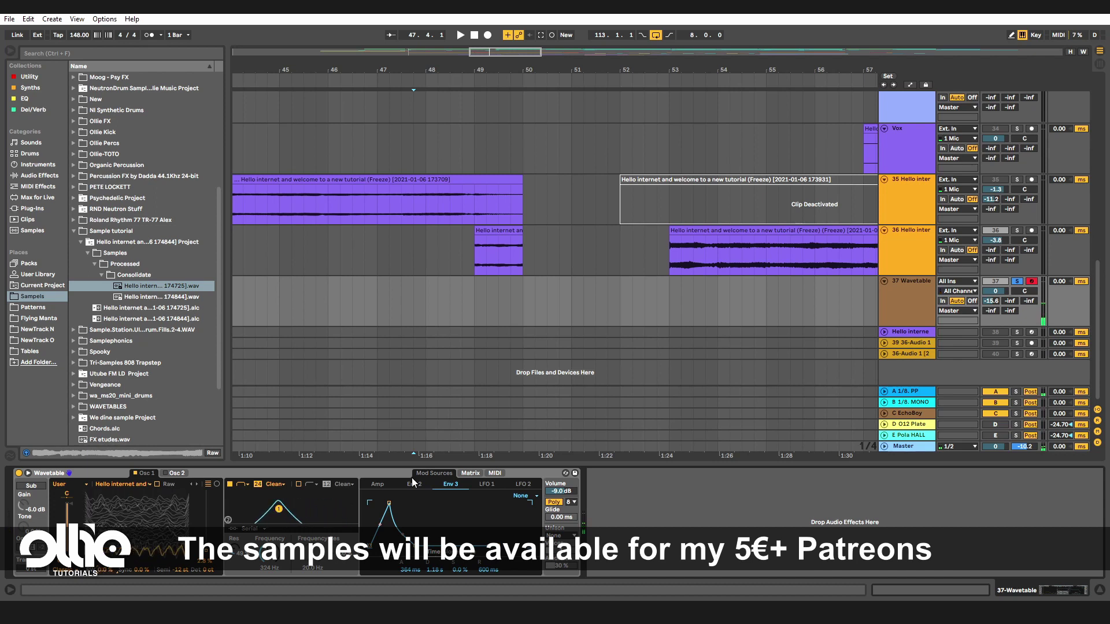
Set LFO 1 to a tempo-synced triangle wave with a rate of 1/2.
{"action": "left_click", "coordinate": [470, 473]}
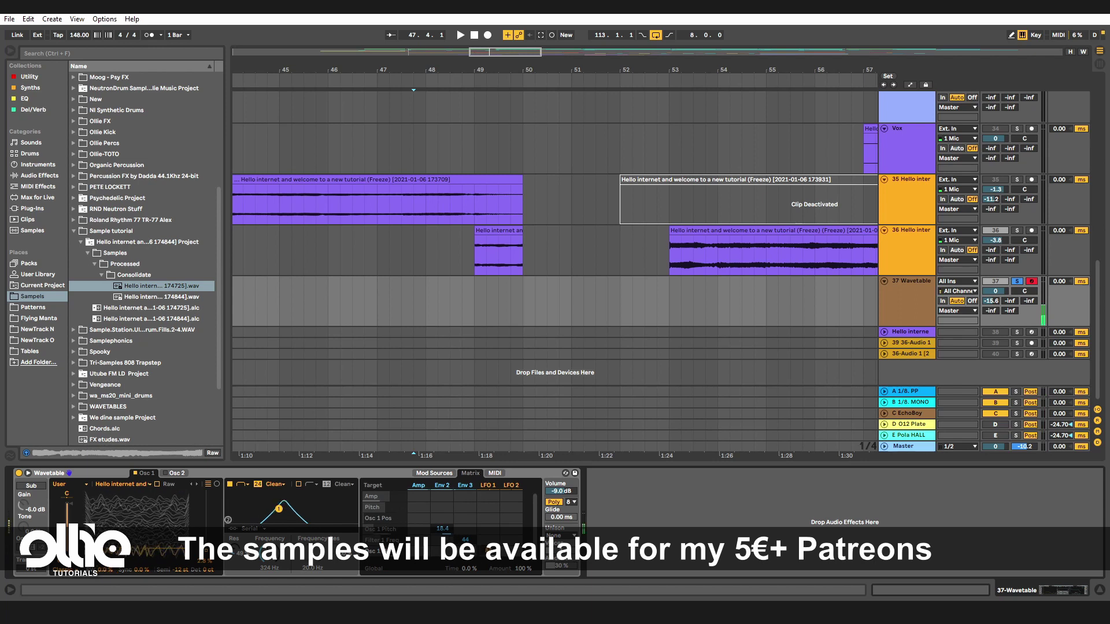
{"action": "left_click", "coordinate": [487, 496]}
{"action": "left_click", "coordinate": [467, 485]}
{"action": "left_click", "coordinate": [486, 486]}
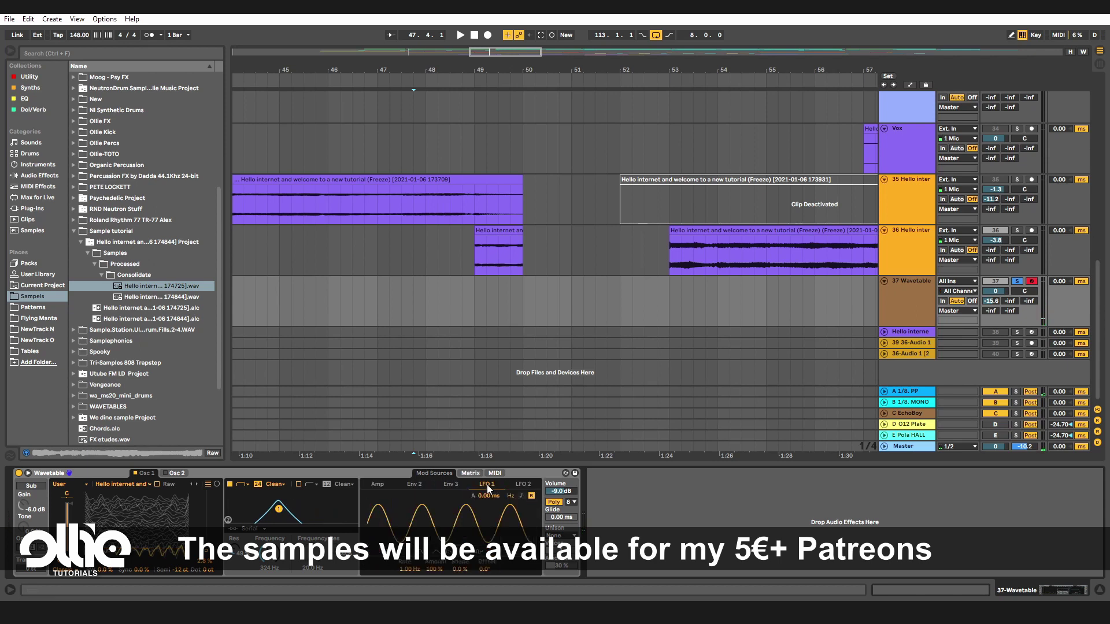
{"action": "left_click", "coordinate": [520, 496]}
{"action": "left_click", "coordinate": [435, 554]}
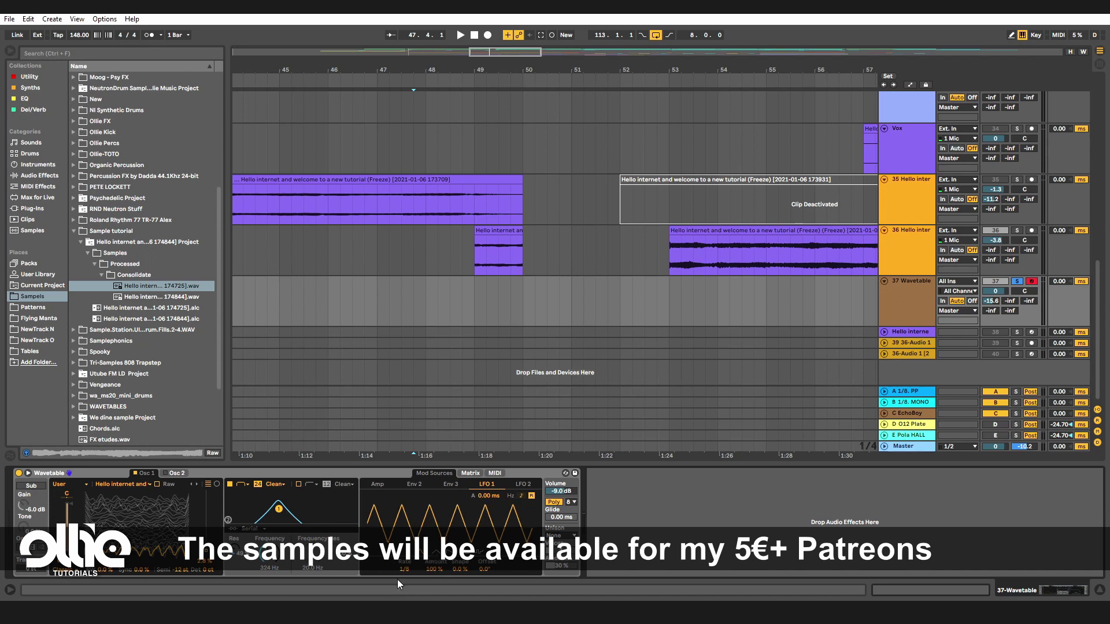
{"action": "left_click_drag", "start_coordinate": [404, 570], "coordinate": [403, 592]}
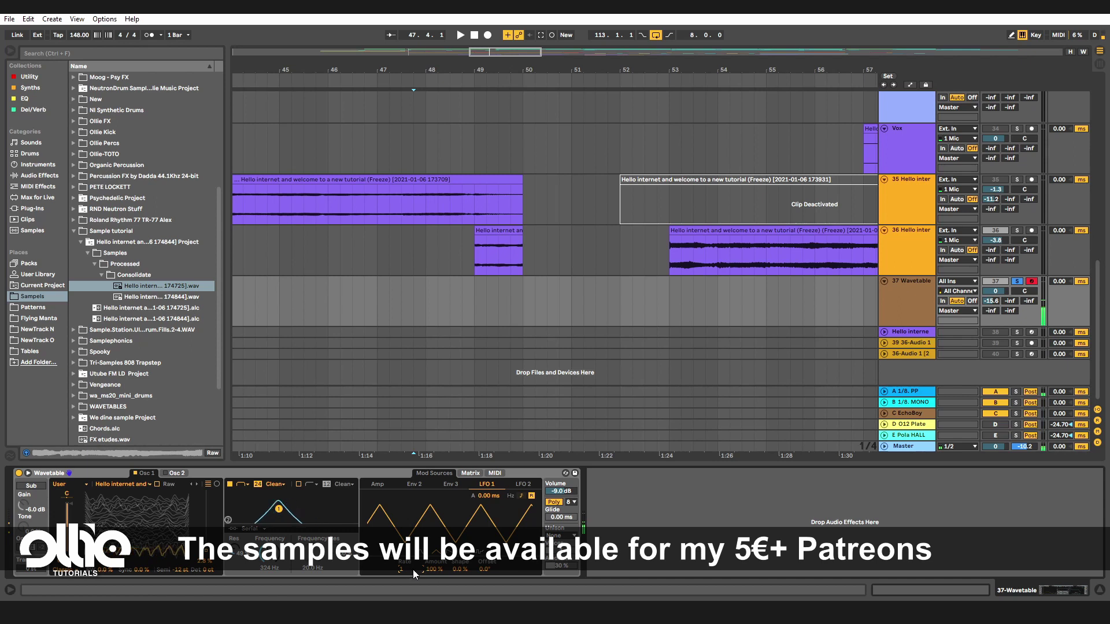
{"action": "left_click_drag", "start_coordinate": [412, 570], "coordinate": [413, 571]}
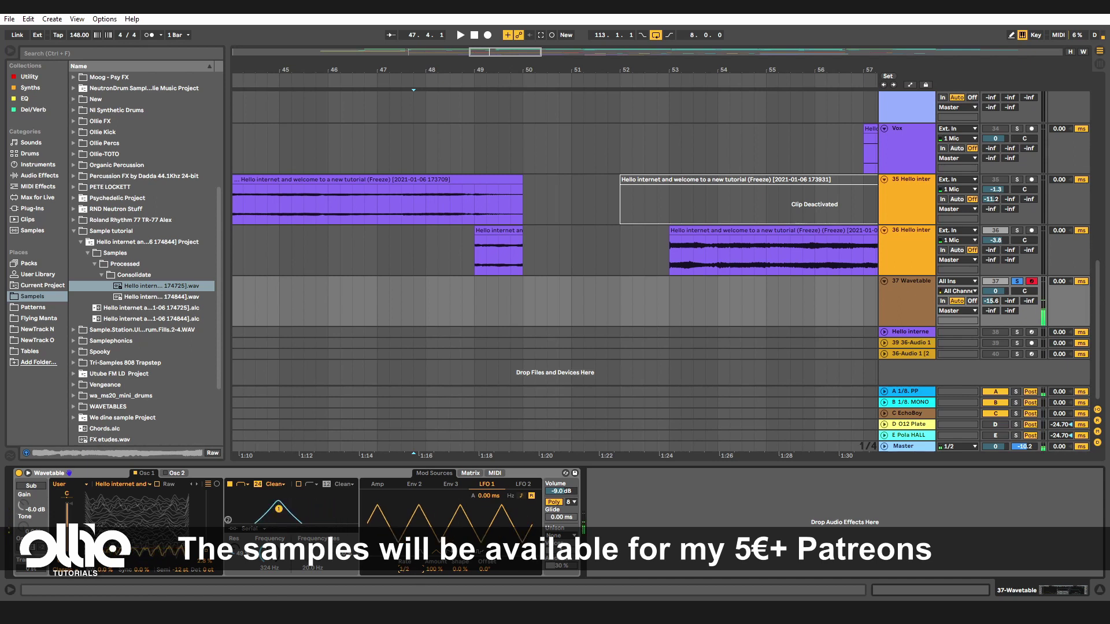
Show the modulation matrix and switch filter 1 back to the 12 dB slope.
{"action": "left_click", "coordinate": [478, 473]}
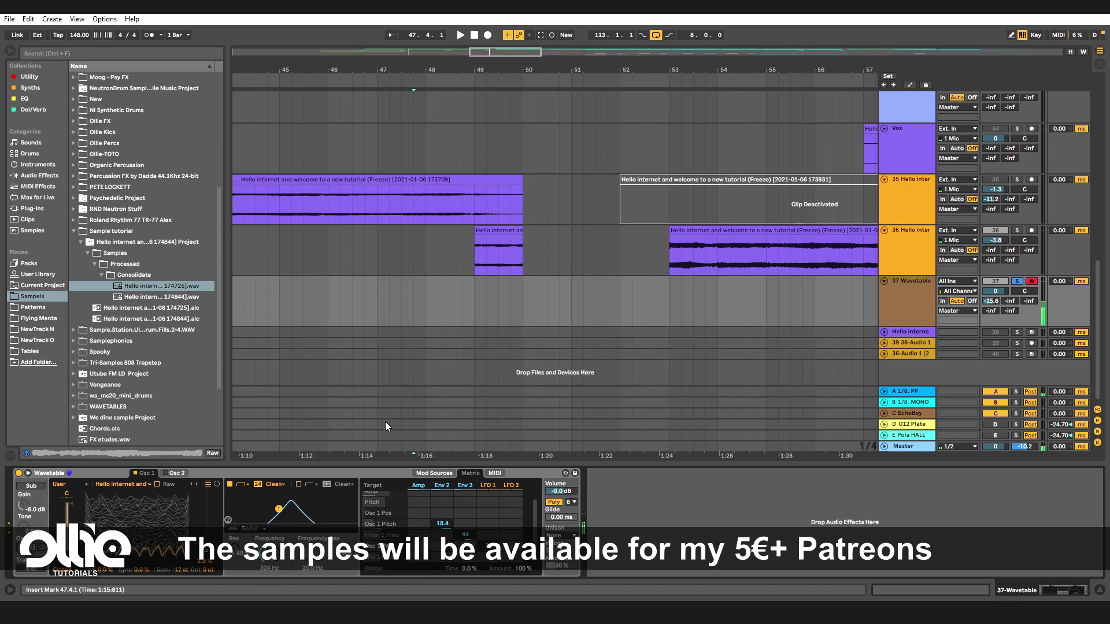
{"action": "left_click", "coordinate": [259, 484]}
{"action": "scroll", "coordinate": [433, 294], "scroll_direction": "down", "scroll_amount": 5}
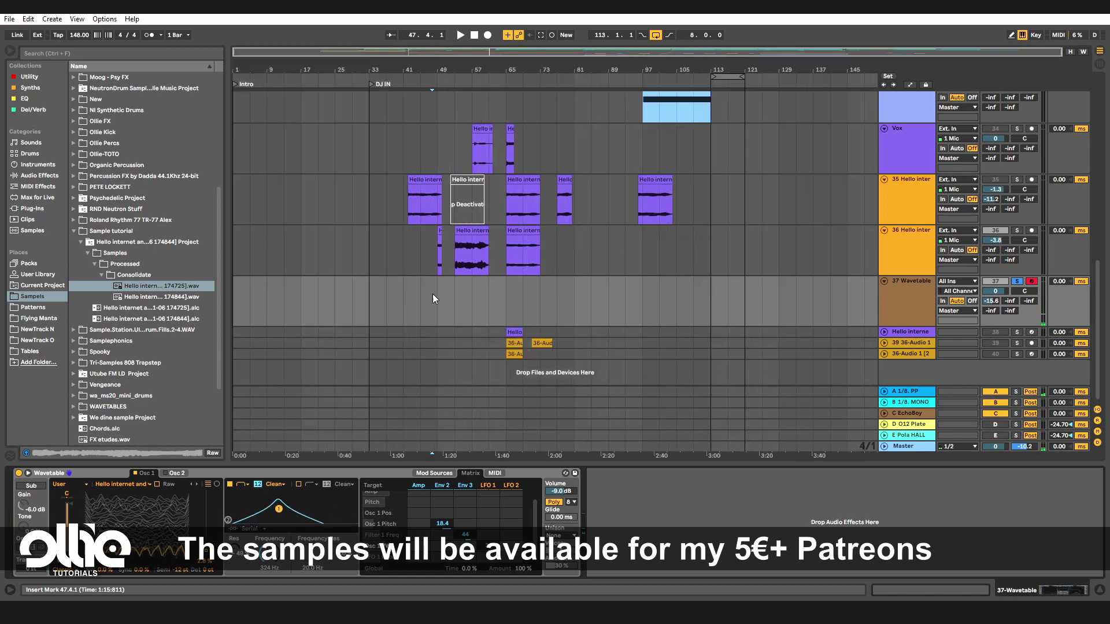
{"action": "scroll", "coordinate": [485, 280], "scroll_direction": "up", "scroll_amount": 4}
{"action": "scroll", "coordinate": [425, 277], "scroll_direction": "down", "scroll_amount": 4}
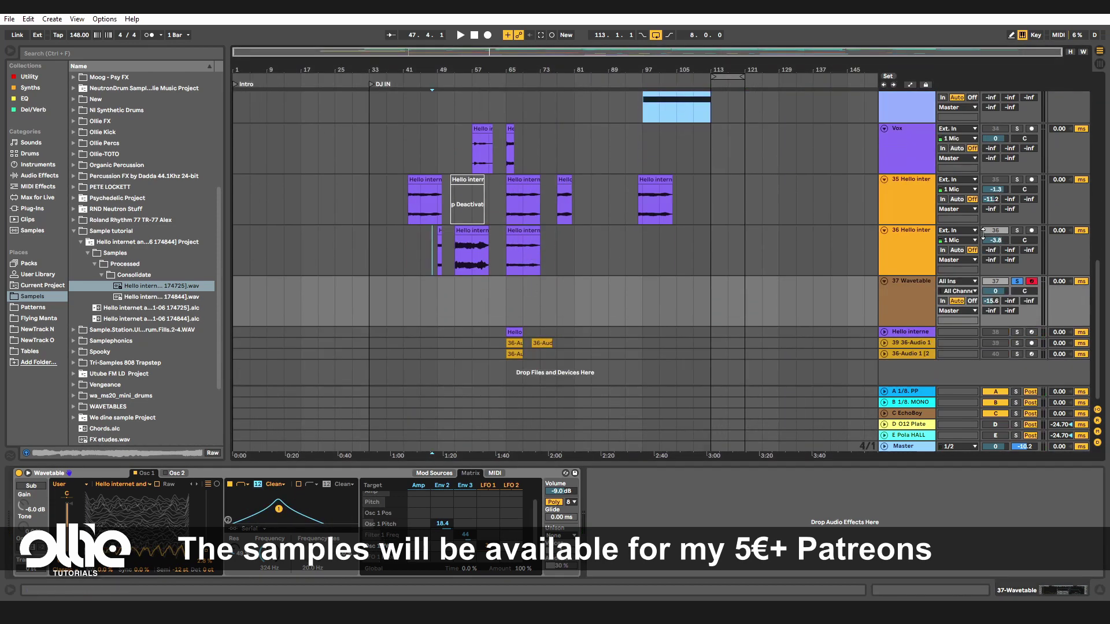
{"action": "scroll", "coordinate": [885, 253], "scroll_direction": "up", "scroll_amount": 3}
{"action": "scroll", "coordinate": [885, 253], "scroll_direction": "down", "scroll_amount": 3}
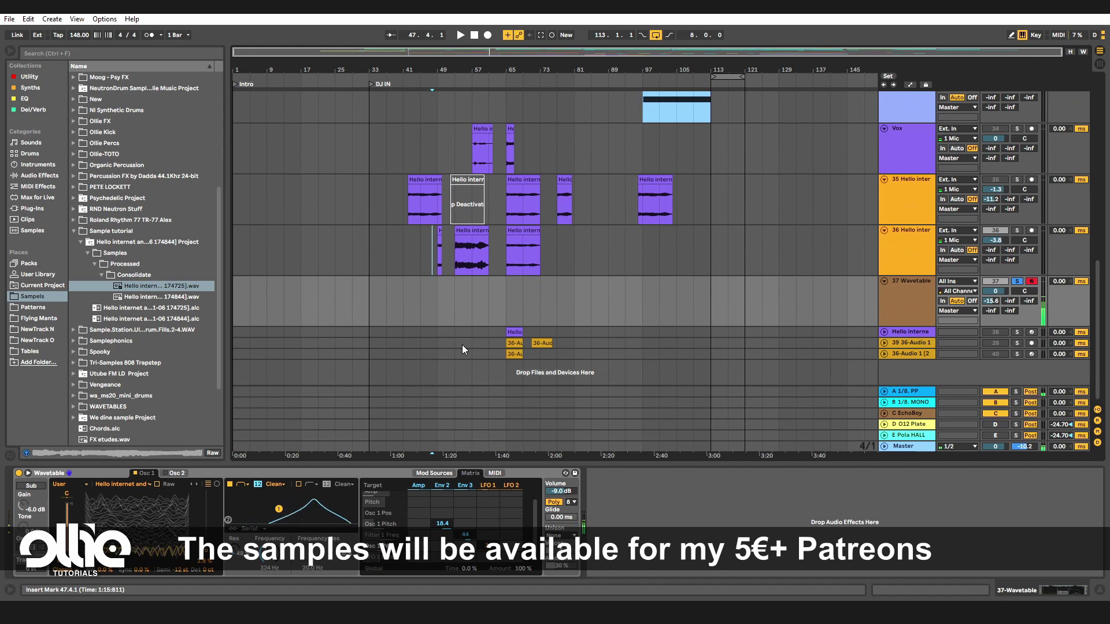